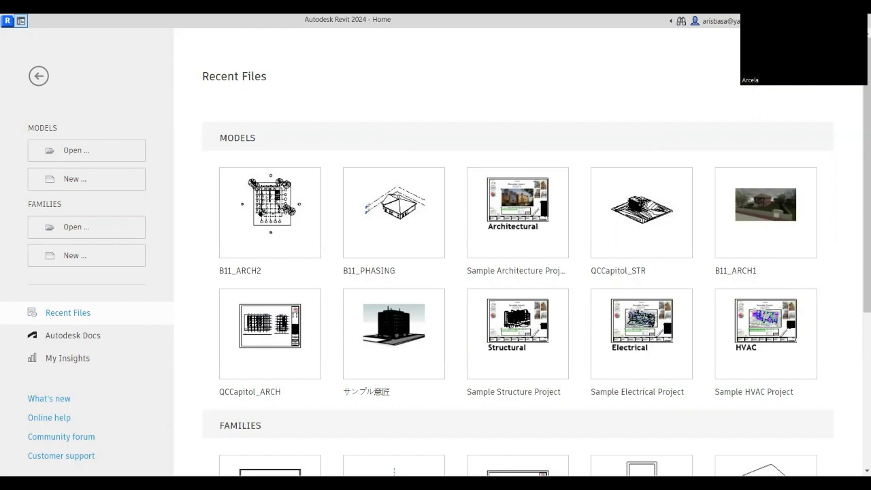
Open the Sample Structure Project from Recent Files and zoom around its Snowdon Towers cover sheet
{"action": "mouse_move", "coordinate": [436, 385]}
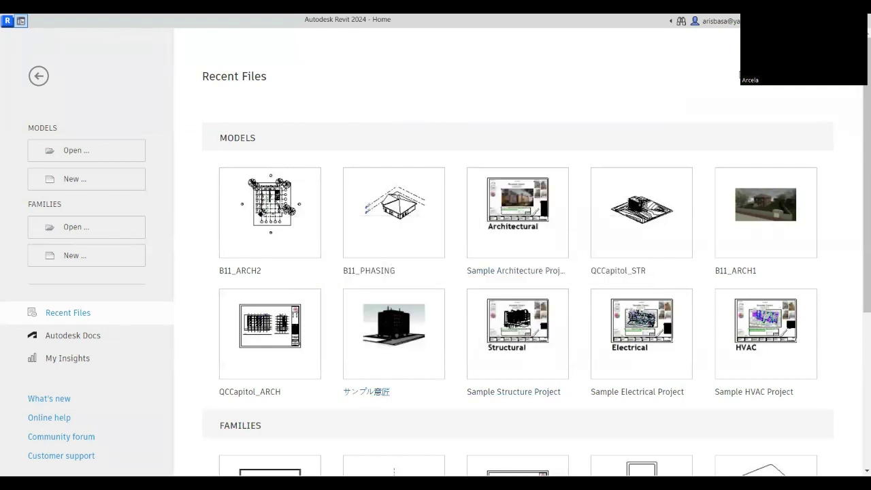
{"action": "left_click", "coordinate": [543, 350]}
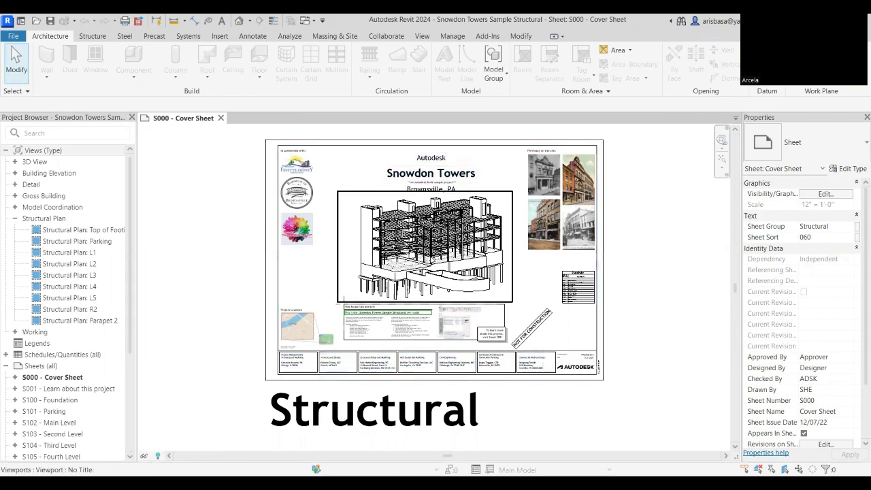
{"action": "scroll", "coordinate": [551, 293], "scroll_direction": "up", "scroll_amount": 3}
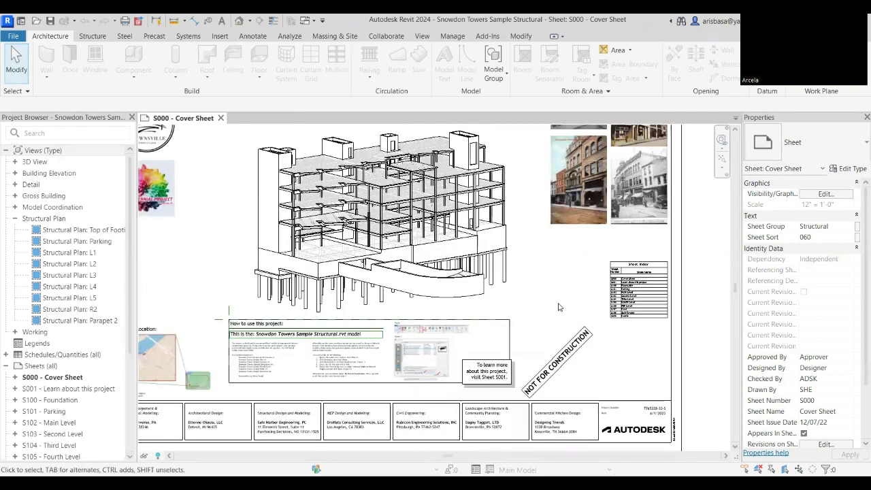
{"action": "scroll", "coordinate": [571, 329], "scroll_direction": "down", "scroll_amount": 2}
{"action": "scroll", "coordinate": [571, 329], "scroll_direction": "down", "scroll_amount": 1}
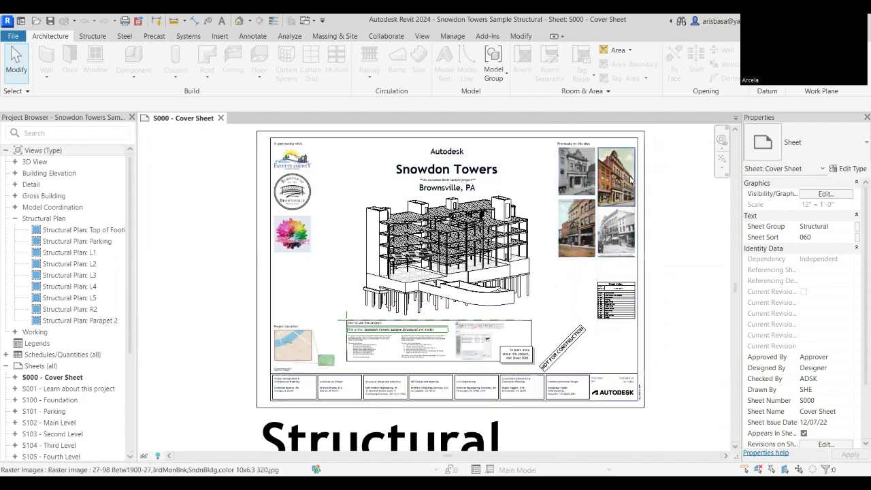
{"action": "scroll", "coordinate": [638, 175], "scroll_direction": "up", "scroll_amount": 3}
{"action": "scroll", "coordinate": [599, 215], "scroll_direction": "up", "scroll_amount": 3}
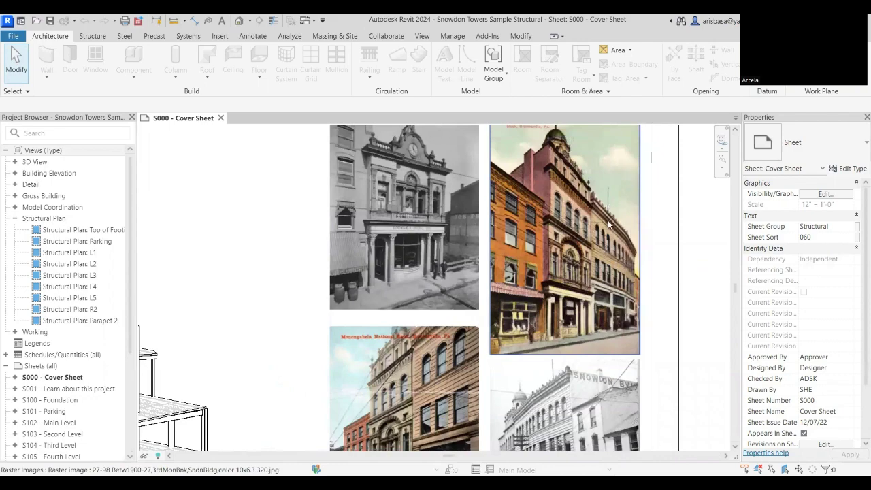
{"action": "scroll", "coordinate": [603, 225], "scroll_direction": "down", "scroll_amount": 1}
{"action": "scroll", "coordinate": [605, 237], "scroll_direction": "down", "scroll_amount": 4}
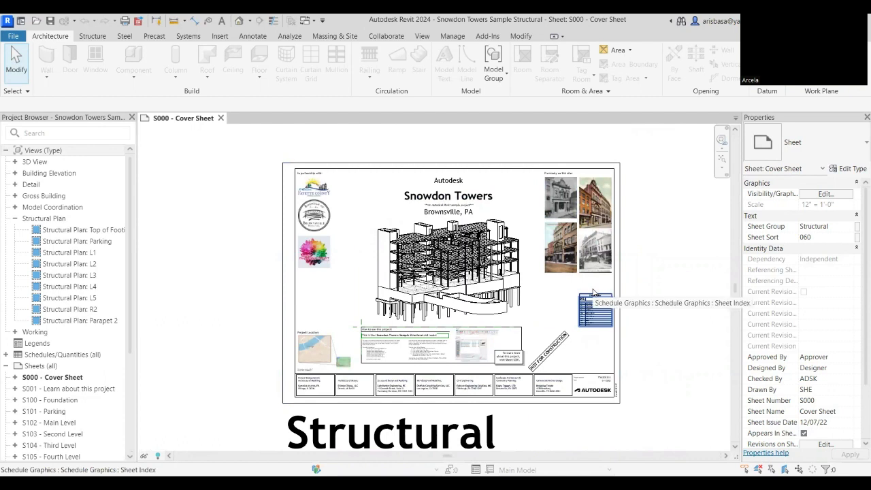
{"action": "scroll", "coordinate": [603, 206], "scroll_direction": "up", "scroll_amount": 4}
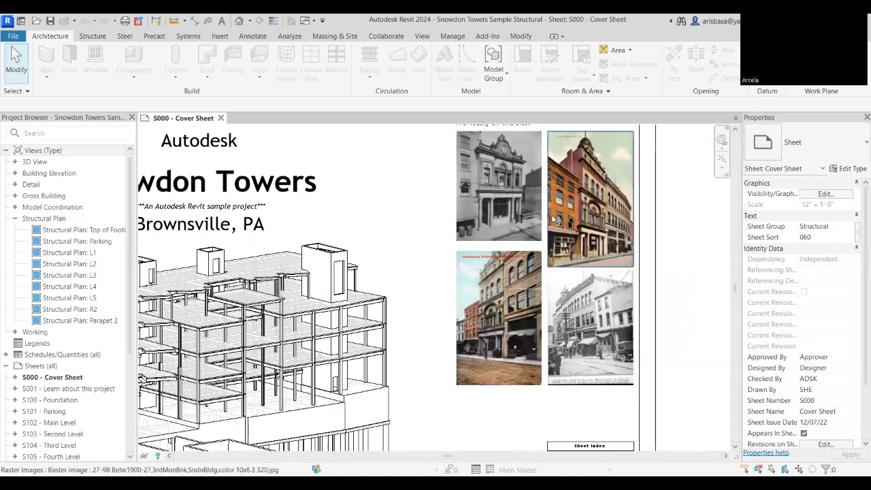
{"action": "scroll", "coordinate": [546, 211], "scroll_direction": "down", "scroll_amount": 4}
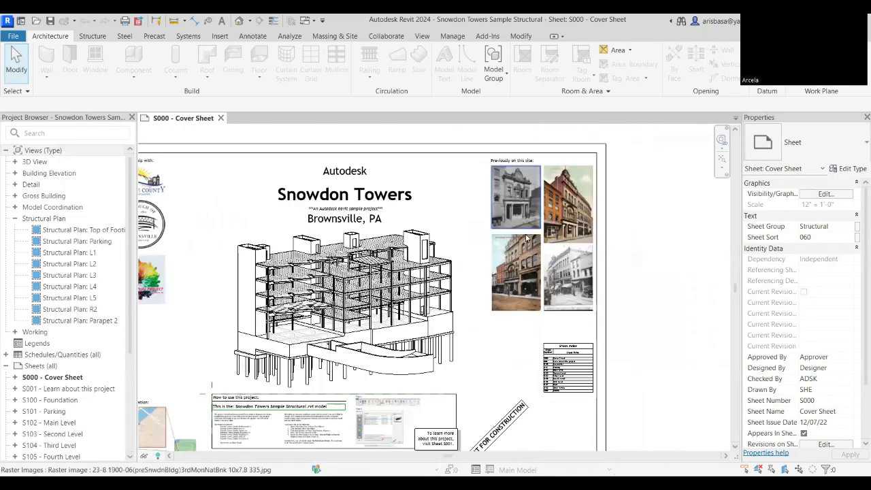
{"action": "scroll", "coordinate": [558, 202], "scroll_direction": "up", "scroll_amount": 2}
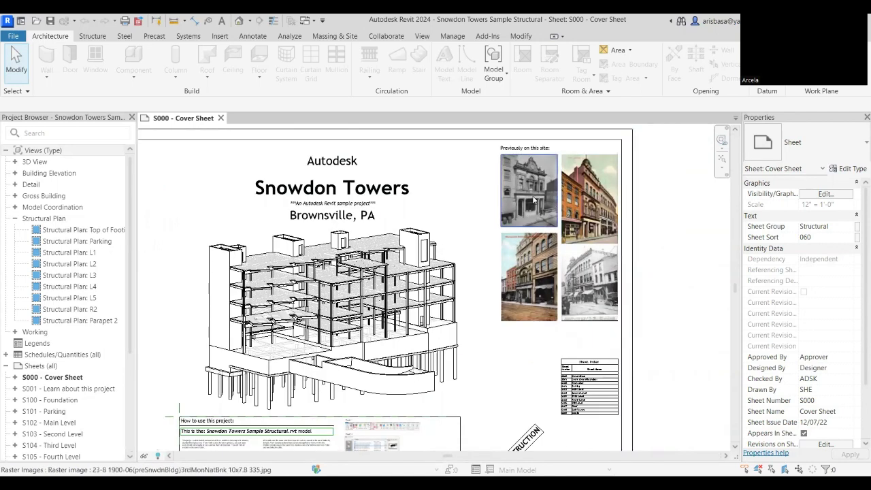
{"action": "scroll", "coordinate": [589, 204], "scroll_direction": "up", "scroll_amount": 2}
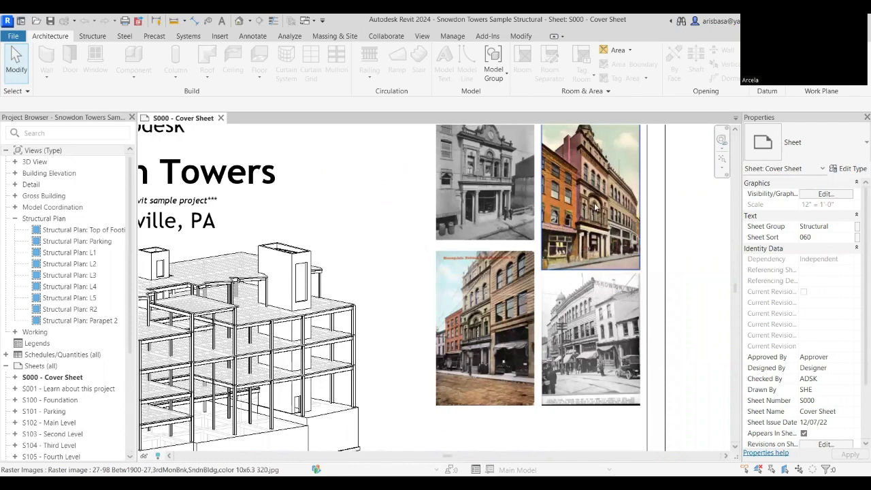
{"action": "middle_click_drag", "start_coordinate": [596, 208], "coordinate": [622, 288]}
{"action": "middle_click_drag", "start_coordinate": [471, 282], "coordinate": [658, 258]}
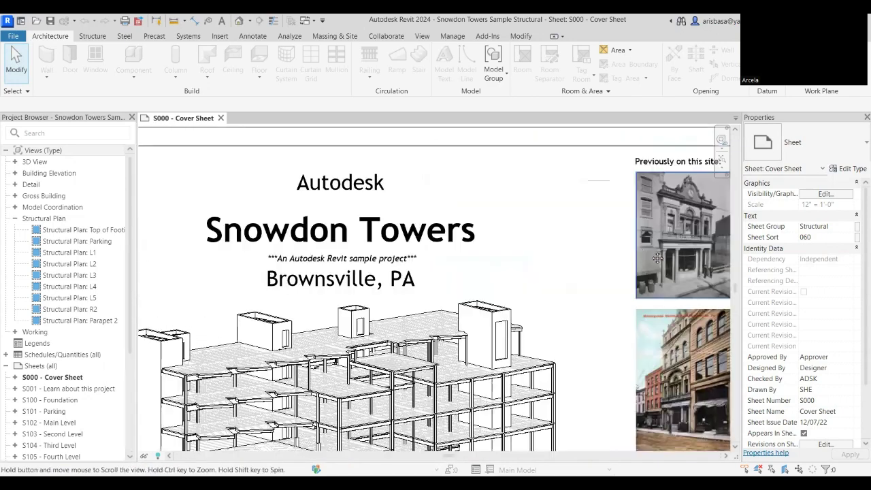
{"action": "scroll", "coordinate": [560, 233], "scroll_direction": "down", "scroll_amount": 2}
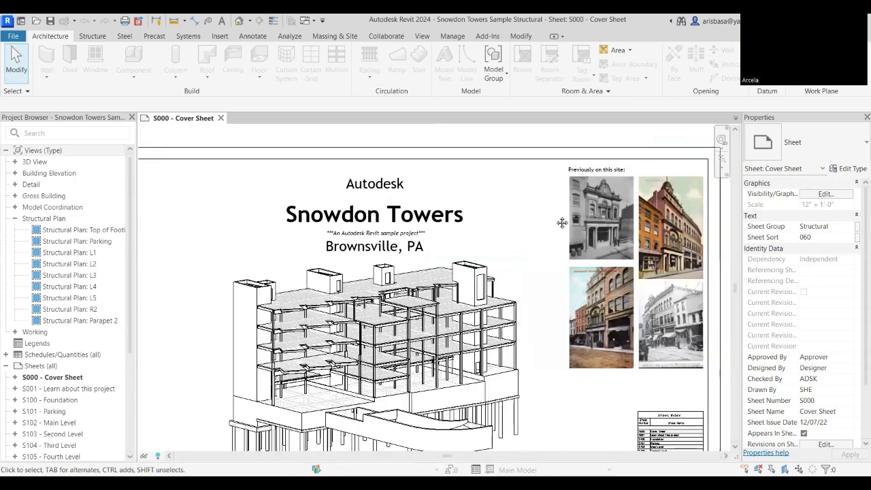
{"action": "scroll", "coordinate": [562, 217], "scroll_direction": "down", "scroll_amount": 3}
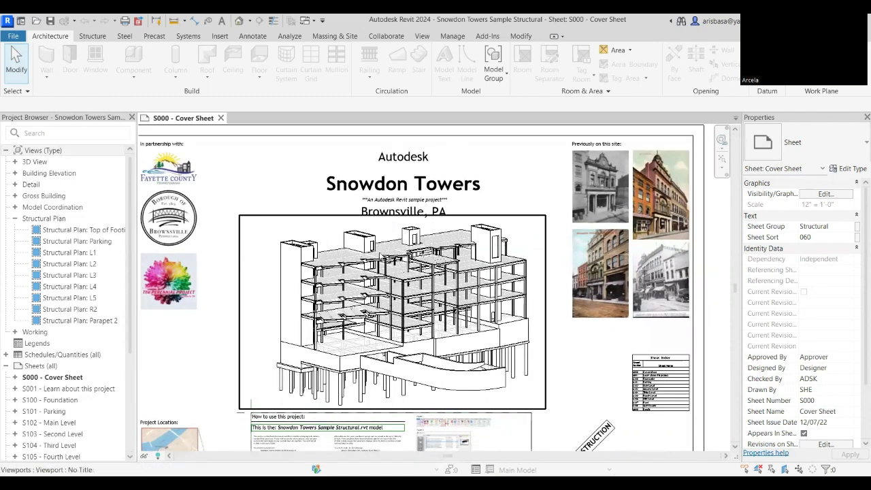
{"action": "scroll", "coordinate": [473, 292], "scroll_direction": "down", "scroll_amount": 2}
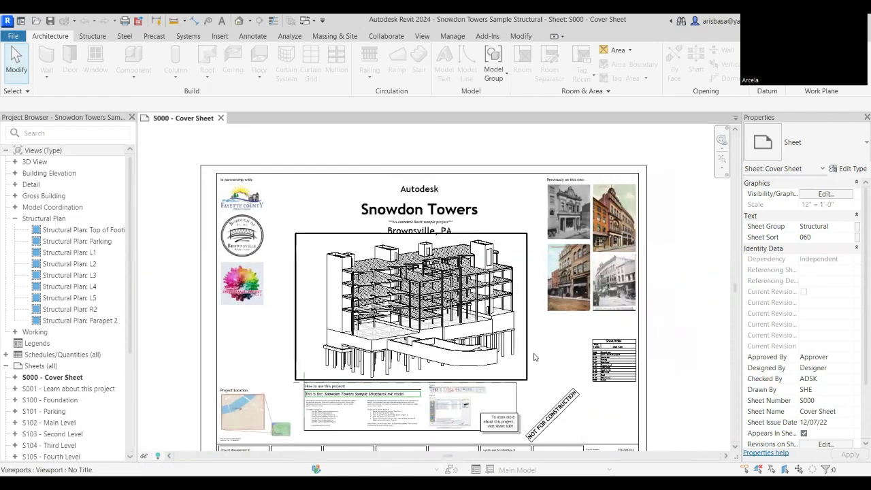
{"action": "scroll", "coordinate": [531, 345], "scroll_direction": "up", "scroll_amount": 1}
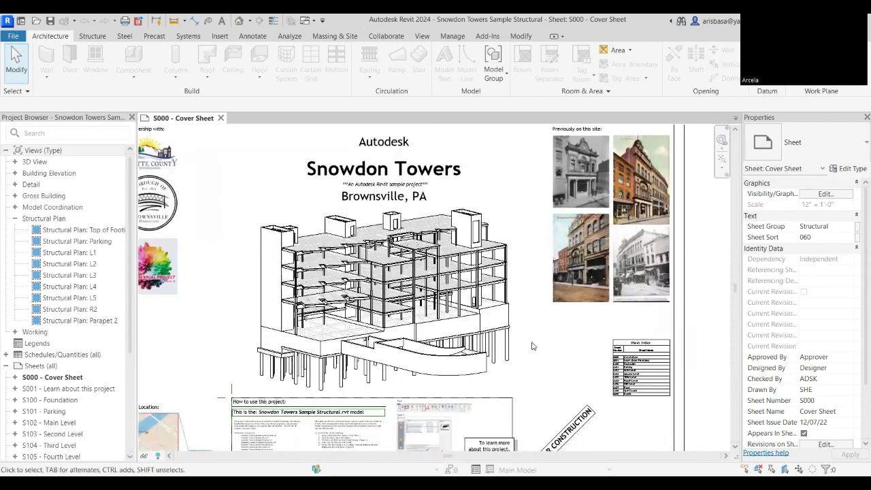
{"action": "scroll", "coordinate": [521, 299], "scroll_direction": "up", "scroll_amount": 1}
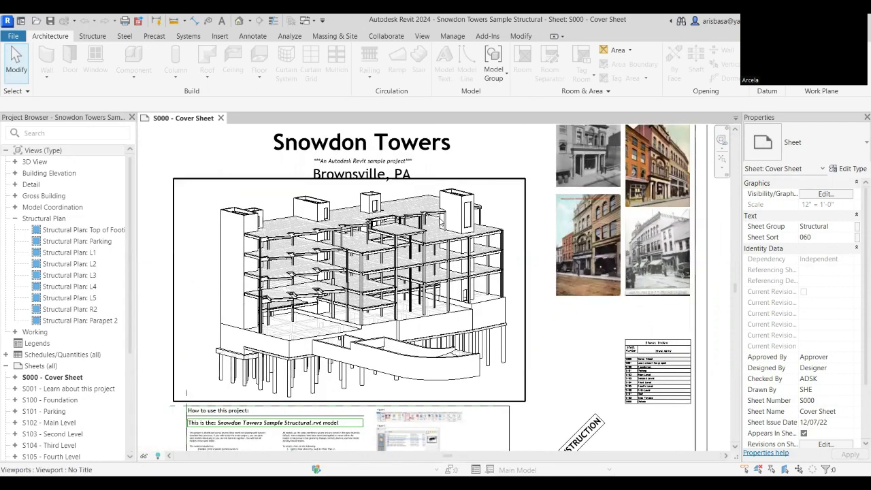
{"action": "scroll", "coordinate": [278, 278], "scroll_direction": "up", "scroll_amount": 2}
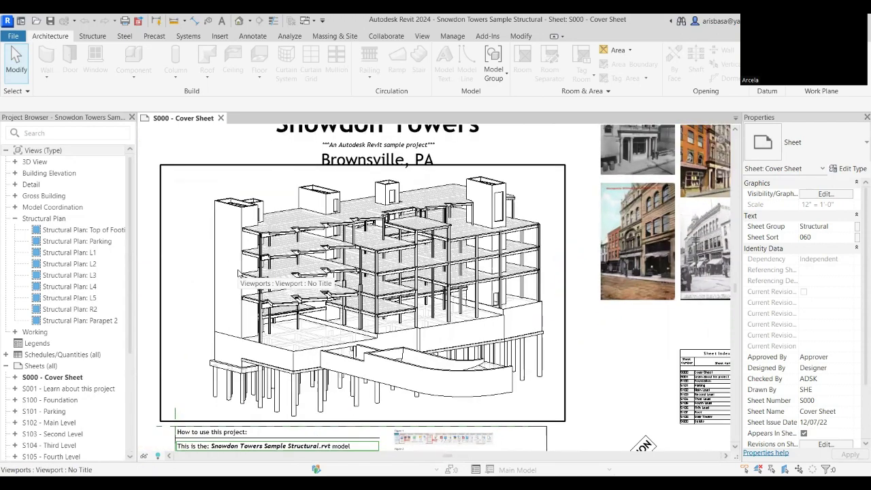
{"action": "scroll", "coordinate": [351, 312], "scroll_direction": "up", "scroll_amount": 1}
{"action": "scroll", "coordinate": [376, 209], "scroll_direction": "up", "scroll_amount": 1}
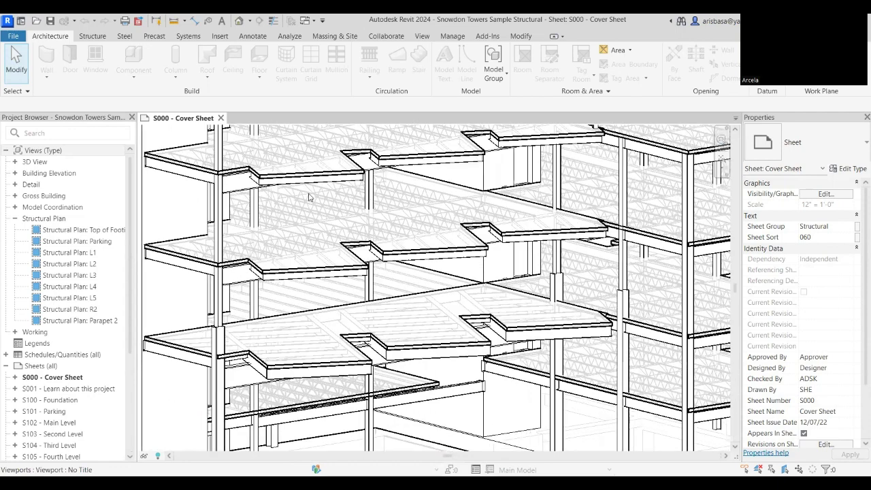
{"action": "scroll", "coordinate": [221, 213], "scroll_direction": "up", "scroll_amount": 1}
{"action": "scroll", "coordinate": [305, 378], "scroll_direction": "up", "scroll_amount": 1}
{"action": "scroll", "coordinate": [231, 278], "scroll_direction": "up", "scroll_amount": 1}
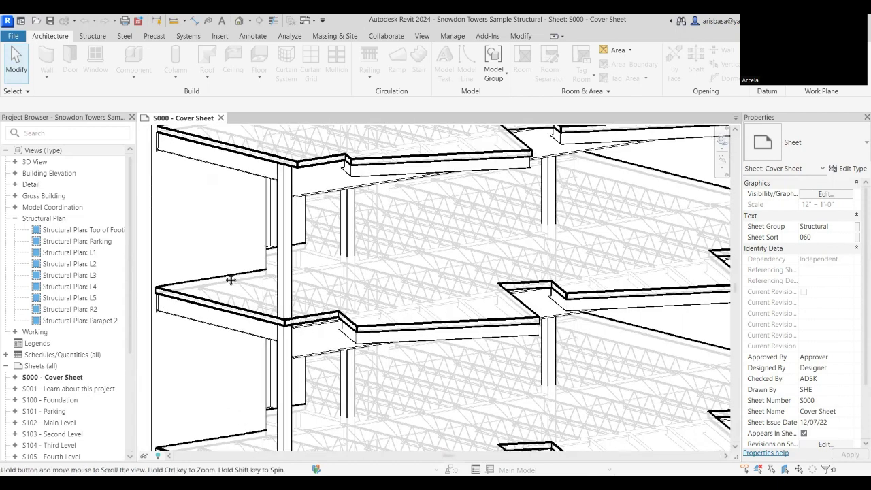
{"action": "scroll", "coordinate": [208, 247], "scroll_direction": "up", "scroll_amount": 1}
{"action": "scroll", "coordinate": [235, 160], "scroll_direction": "up", "scroll_amount": 1}
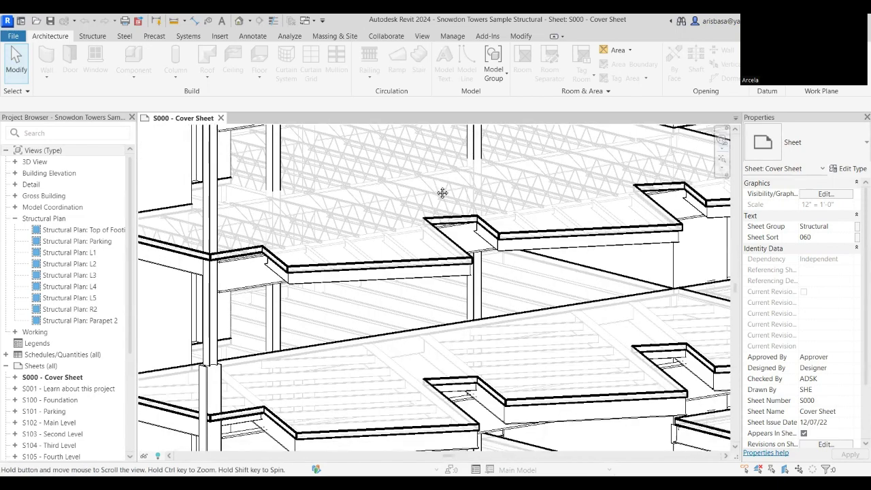
{"action": "scroll", "coordinate": [443, 193], "scroll_direction": "up", "scroll_amount": 2}
{"action": "scroll", "coordinate": [448, 224], "scroll_direction": "up", "scroll_amount": 5}
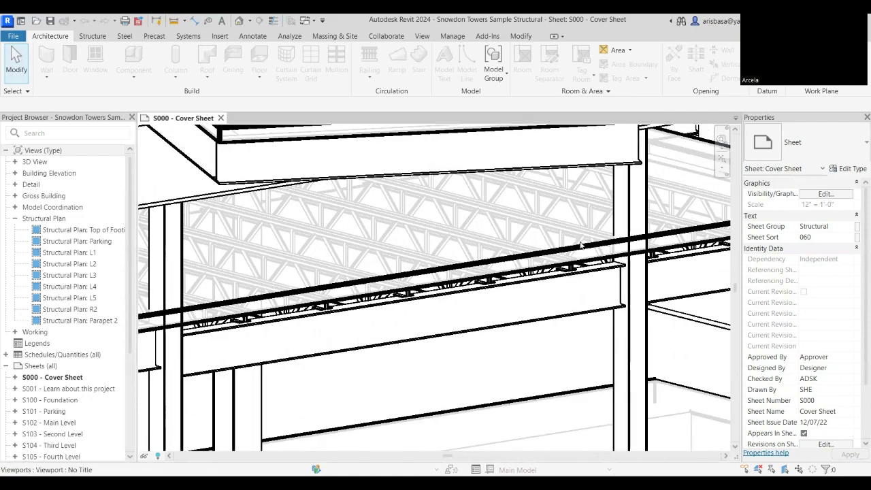
{"action": "scroll", "coordinate": [612, 274], "scroll_direction": "down", "scroll_amount": 4}
{"action": "middle_click_drag", "start_coordinate": [605, 275], "coordinate": [392, 243]}
{"action": "scroll", "coordinate": [590, 262], "scroll_direction": "up", "scroll_amount": 6}
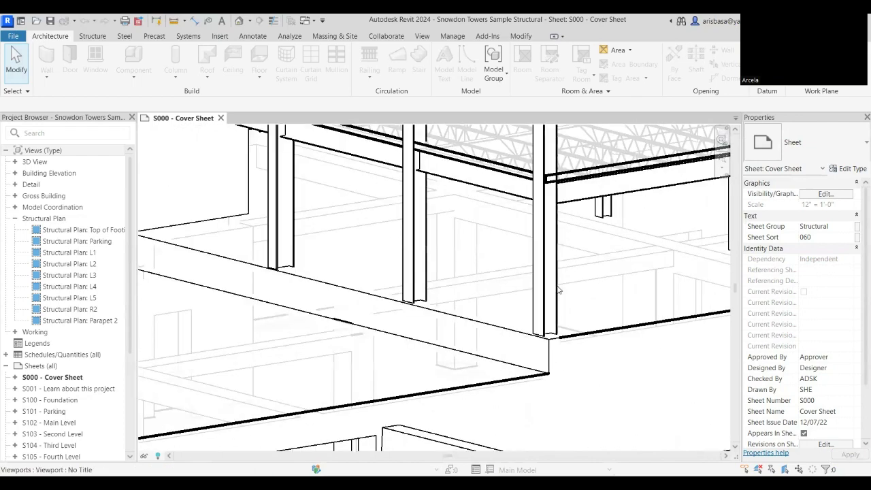
{"action": "scroll", "coordinate": [548, 357], "scroll_direction": "up", "scroll_amount": 2}
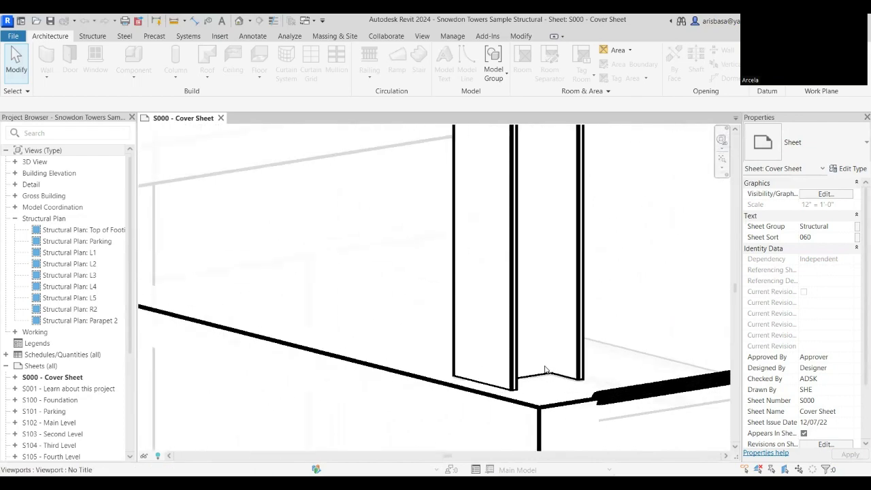
{"action": "scroll", "coordinate": [548, 350], "scroll_direction": "down", "scroll_amount": 6}
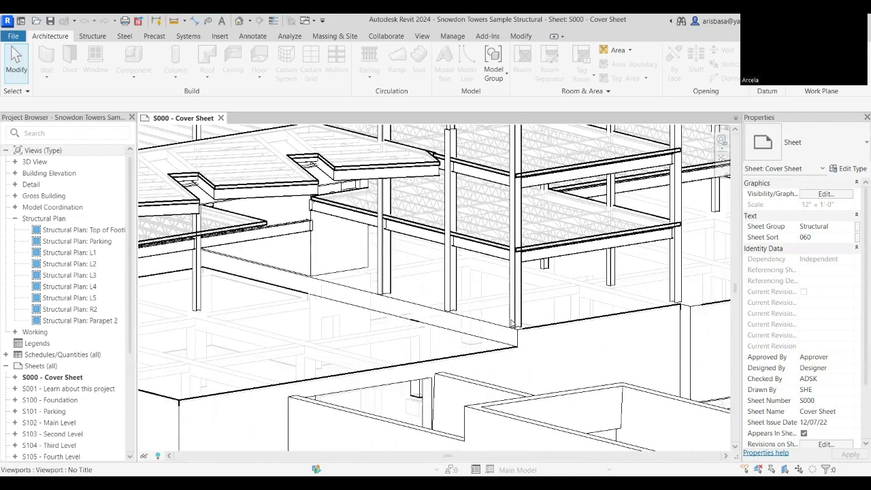
{"action": "middle_click_drag", "start_coordinate": [515, 327], "coordinate": [522, 284]}
{"action": "scroll", "coordinate": [435, 313], "scroll_direction": "up", "scroll_amount": 5}
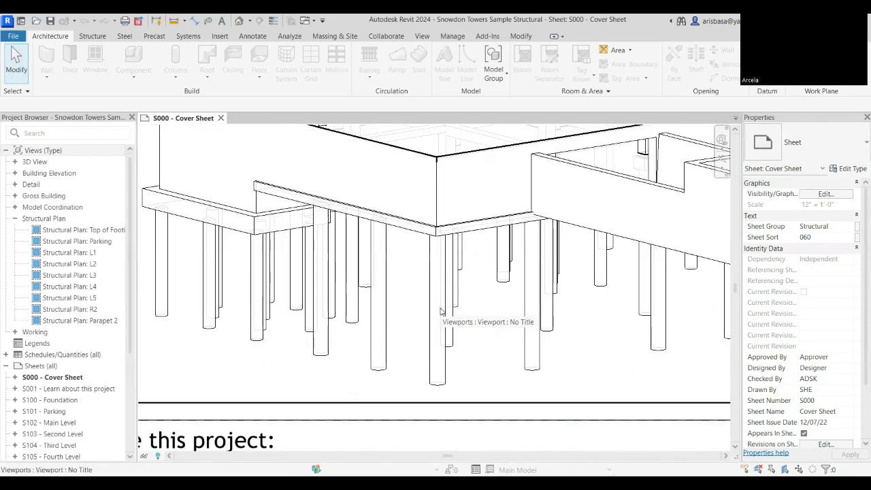
{"action": "scroll", "coordinate": [490, 303], "scroll_direction": "down", "scroll_amount": 4}
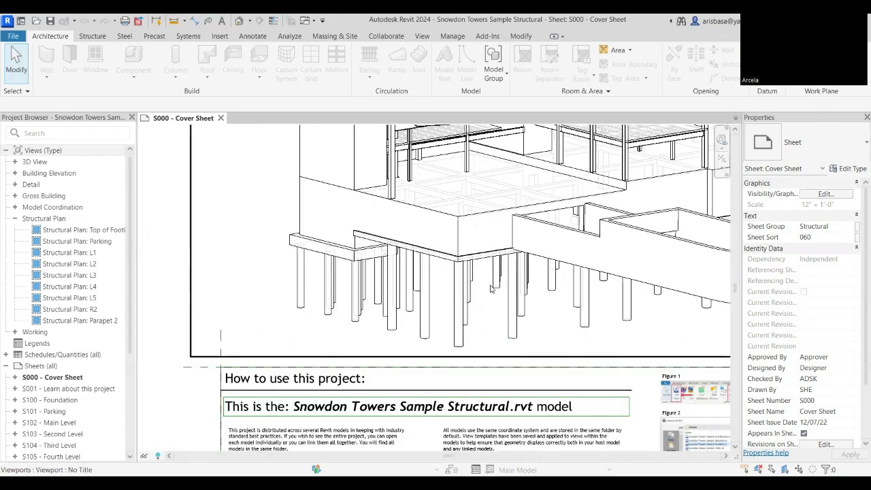
{"action": "middle_click_drag", "start_coordinate": [379, 270], "coordinate": [412, 275]}
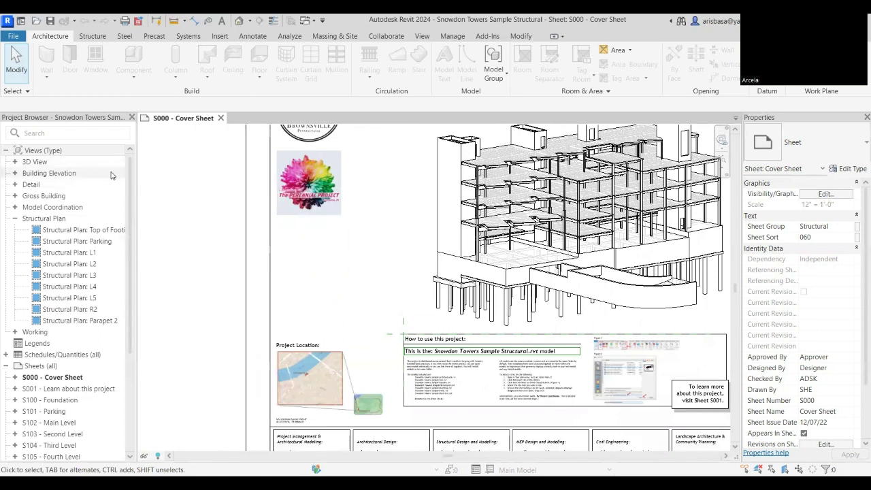
Open sheet S001 - Learn about this project from the Project Browser's Sheets (all) list
{"action": "left_click", "coordinate": [132, 186]}
{"action": "scroll", "coordinate": [102, 218], "scroll_direction": "down", "scroll_amount": 2}
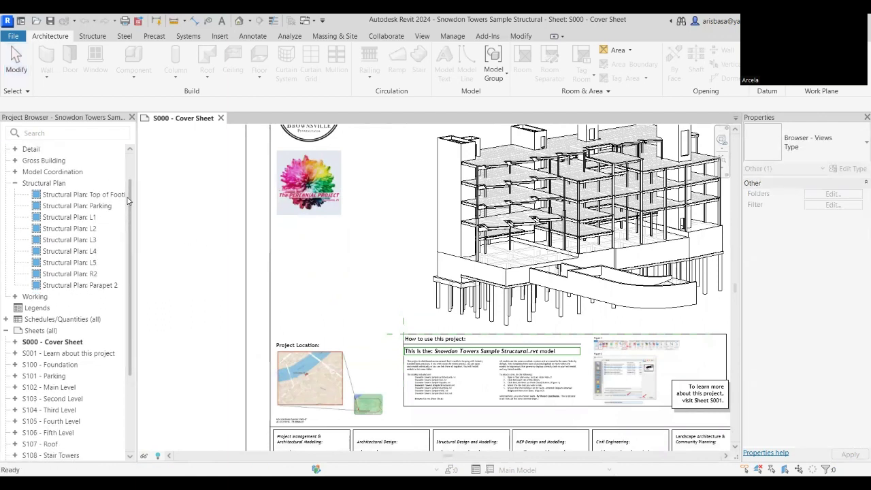
{"action": "scroll", "coordinate": [96, 217], "scroll_direction": "up", "scroll_amount": 3}
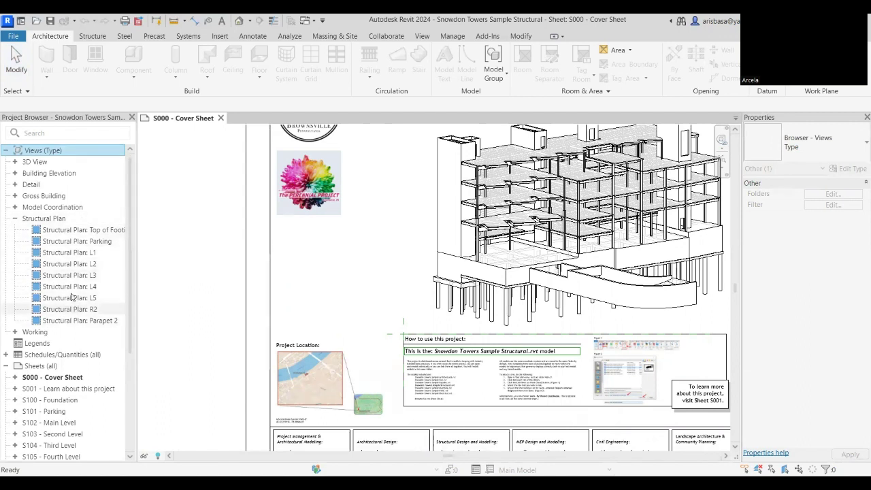
{"action": "scroll", "coordinate": [18, 365], "scroll_direction": "down", "scroll_amount": 3}
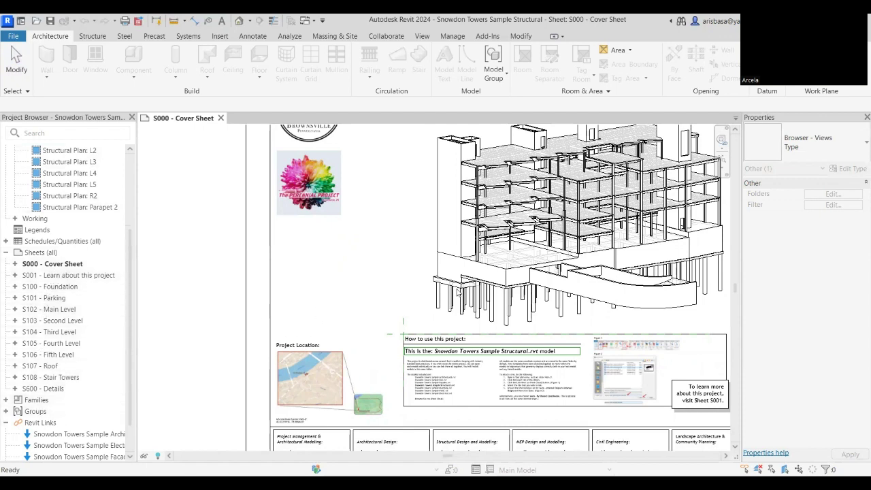
{"action": "double_click", "coordinate": [67, 276]}
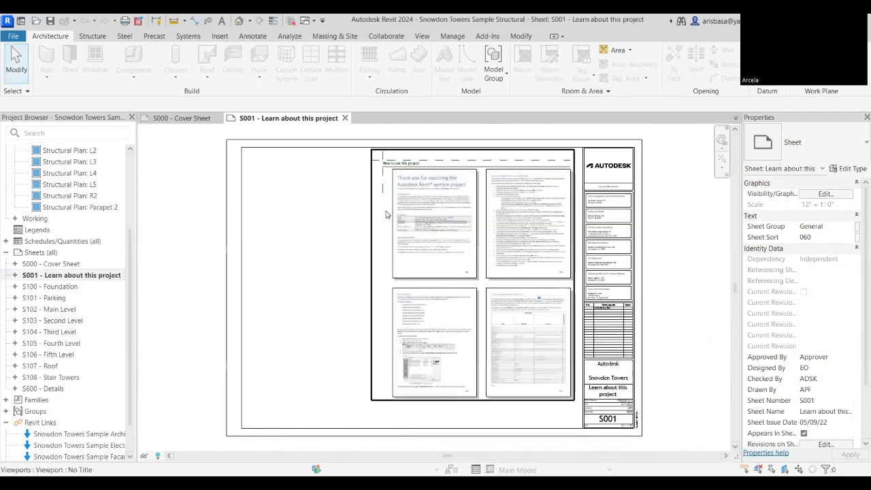
{"action": "left_click", "coordinate": [52, 287]}
Open sheet S100 - Foundation and zoom in on the foundation plan's pile caps
{"action": "double_click", "coordinate": [52, 288]}
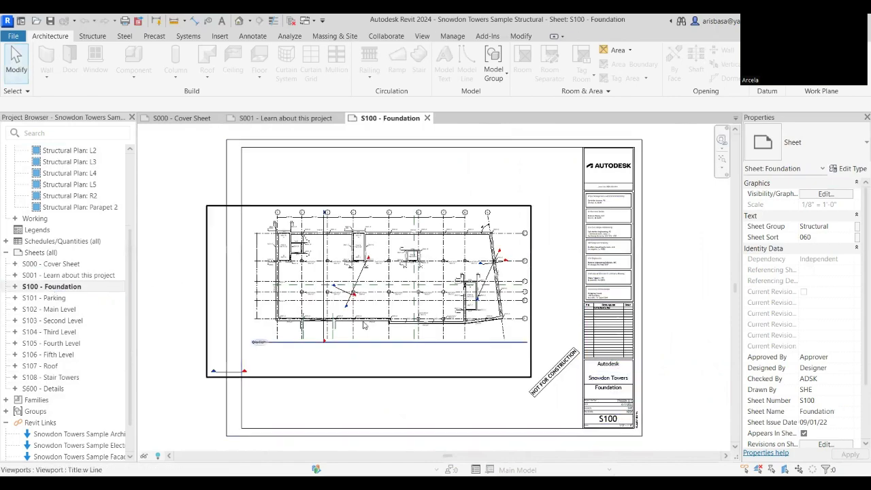
{"action": "scroll", "coordinate": [381, 340], "scroll_direction": "up", "scroll_amount": 4}
{"action": "scroll", "coordinate": [398, 388], "scroll_direction": "up", "scroll_amount": 2}
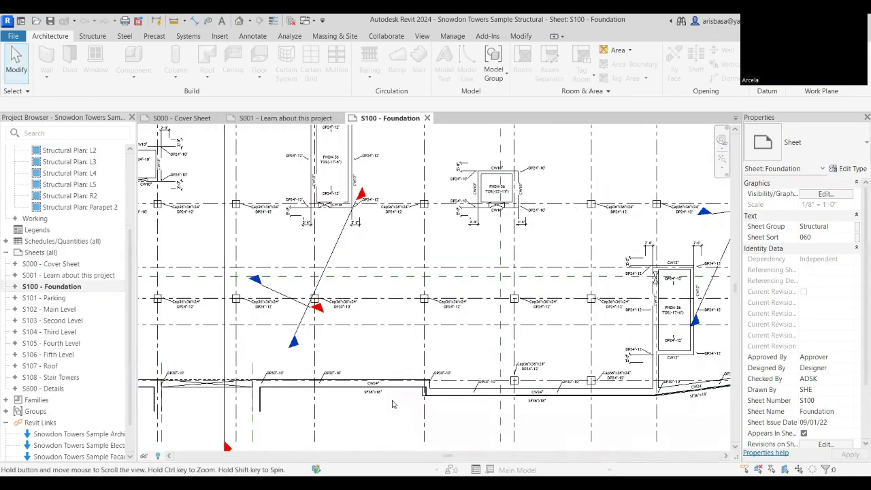
{"action": "scroll", "coordinate": [399, 395], "scroll_direction": "up", "scroll_amount": 3}
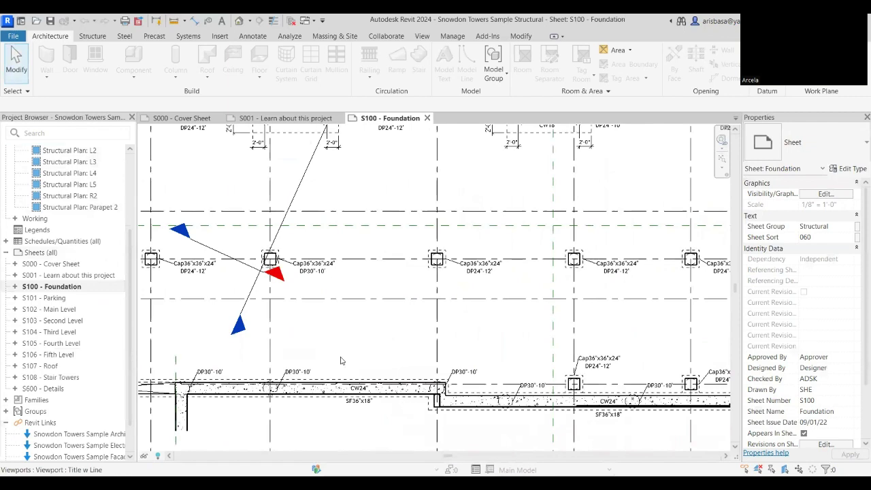
{"action": "middle_click_drag", "start_coordinate": [356, 356], "coordinate": [483, 431]}
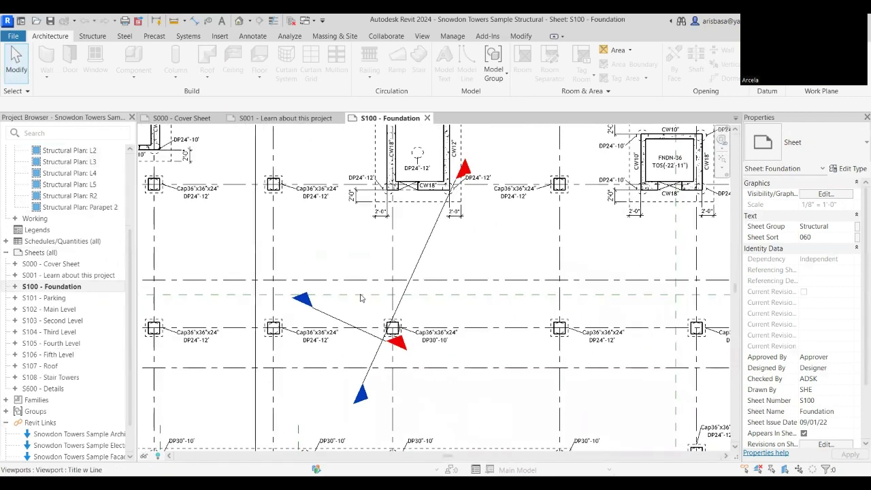
{"action": "middle_click_drag", "start_coordinate": [350, 303], "coordinate": [436, 340]}
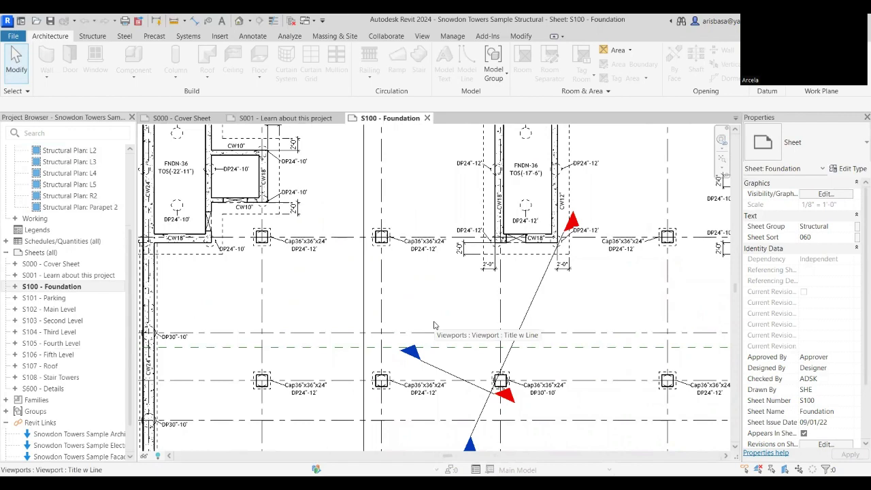
{"action": "scroll", "coordinate": [421, 247], "scroll_direction": "up", "scroll_amount": 5}
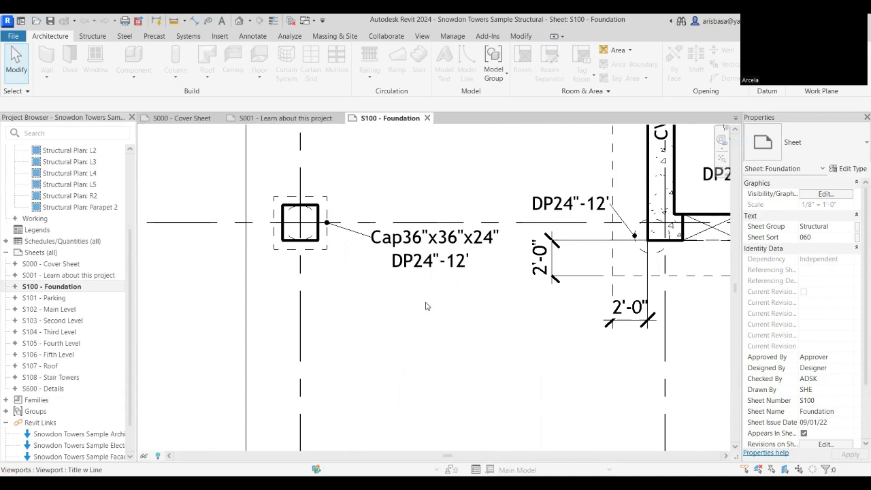
Pan and zoom across the foundation plan to read footing tags, grids and section markers
{"action": "scroll", "coordinate": [463, 308], "scroll_direction": "down", "scroll_amount": 4}
{"action": "scroll", "coordinate": [469, 309], "scroll_direction": "down", "scroll_amount": 5}
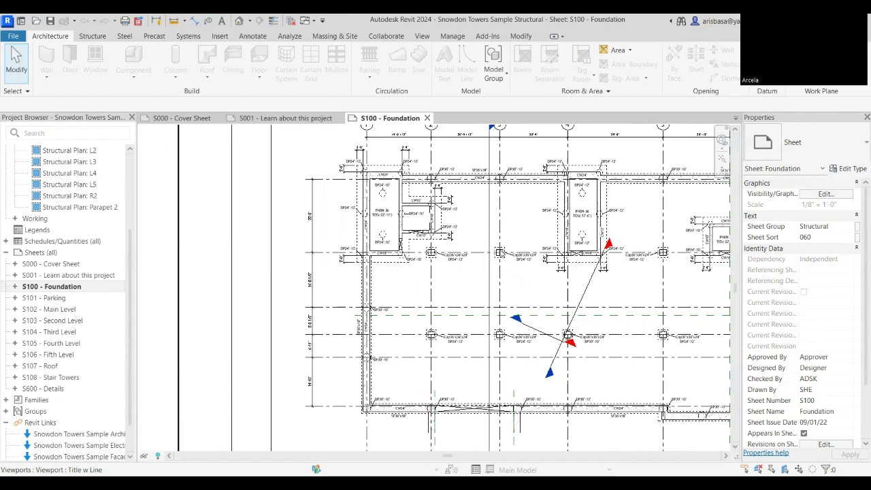
{"action": "middle_click_drag", "start_coordinate": [402, 349], "coordinate": [413, 313]}
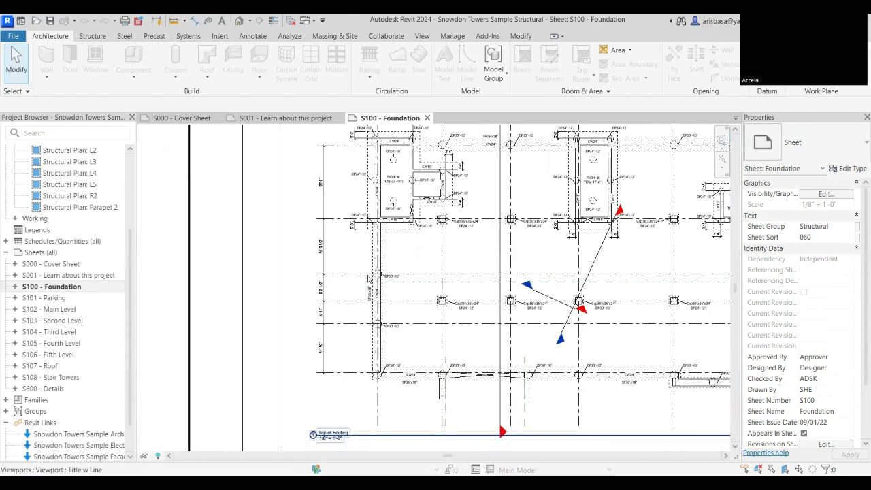
{"action": "scroll", "coordinate": [373, 281], "scroll_direction": "up", "scroll_amount": 5}
{"action": "scroll", "coordinate": [385, 288], "scroll_direction": "down", "scroll_amount": 8}
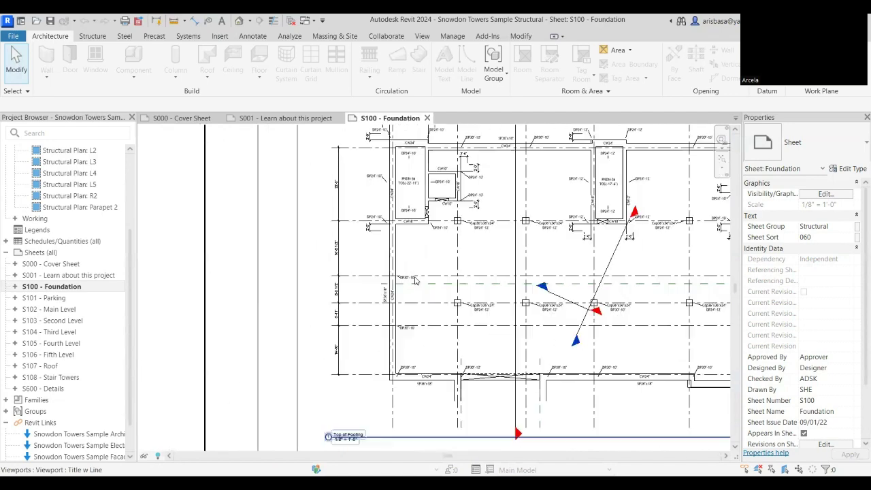
{"action": "middle_click_drag", "start_coordinate": [432, 297], "coordinate": [449, 268]}
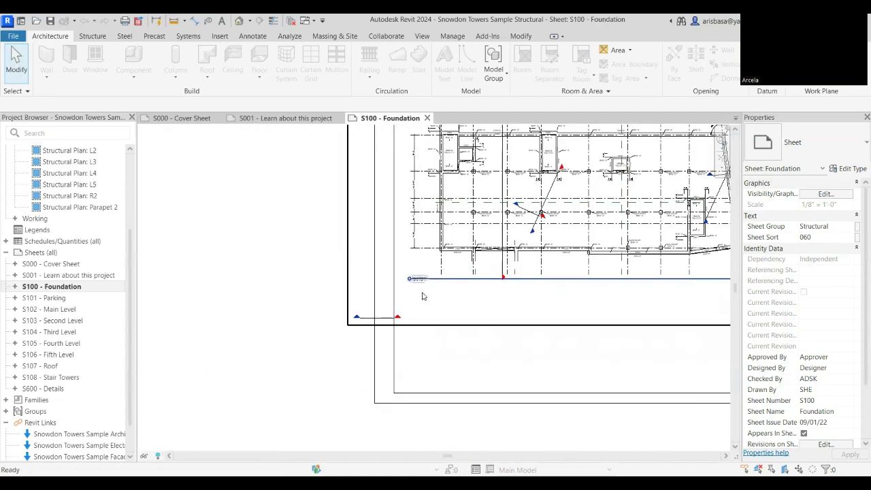
{"action": "left_click", "coordinate": [46, 298]}
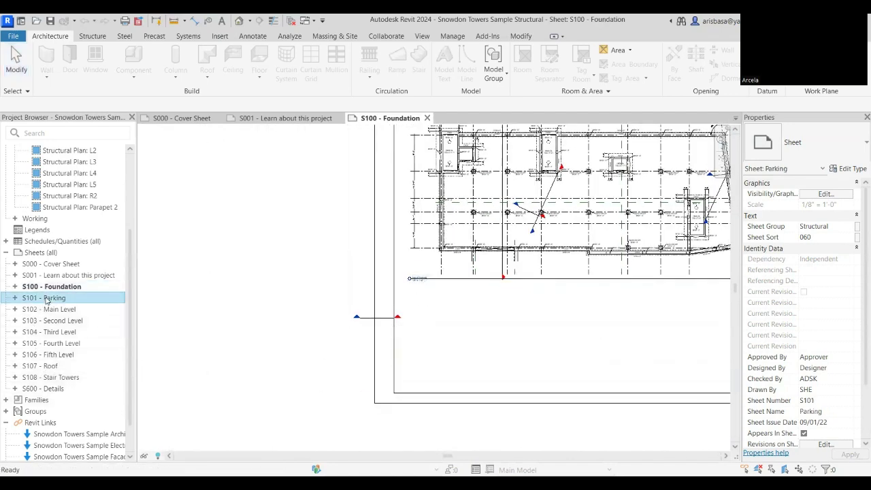
Open sheet S101 - Parking, select its parking plan viewport, and zoom out to the full sheet
{"action": "double_click", "coordinate": [46, 298]}
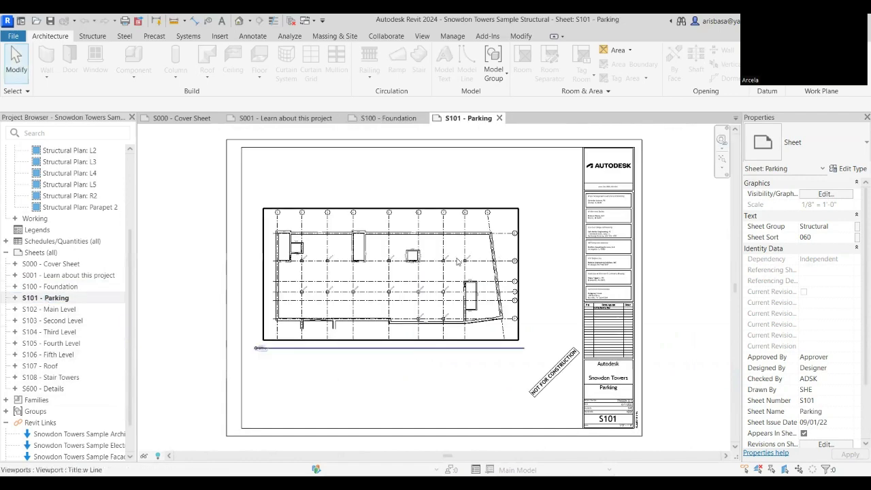
{"action": "scroll", "coordinate": [331, 257], "scroll_direction": "up", "scroll_amount": 3}
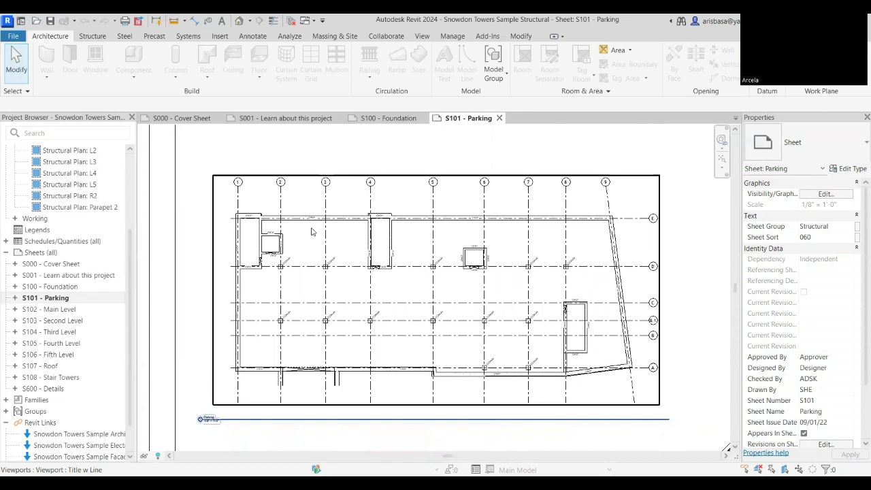
{"action": "left_click", "coordinate": [285, 255]}
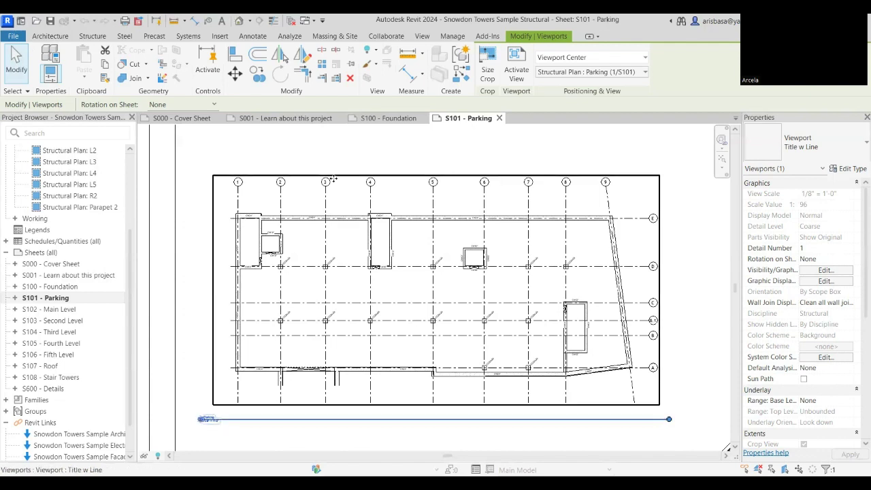
{"action": "scroll", "coordinate": [576, 334], "scroll_direction": "down", "scroll_amount": 1}
{"action": "scroll", "coordinate": [439, 283], "scroll_direction": "down", "scroll_amount": 4}
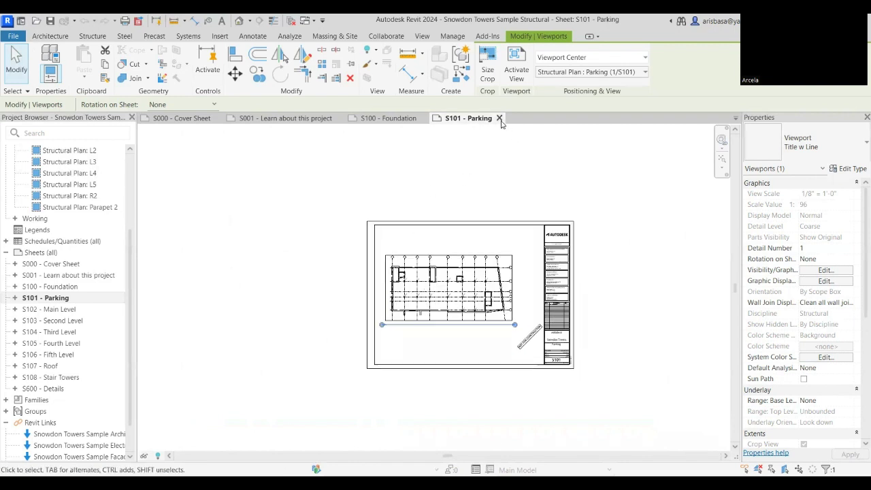
Open sheet S102 - Main Level and zoom into its main level framing plan
{"action": "left_click", "coordinate": [59, 310]}
{"action": "double_click", "coordinate": [59, 310]}
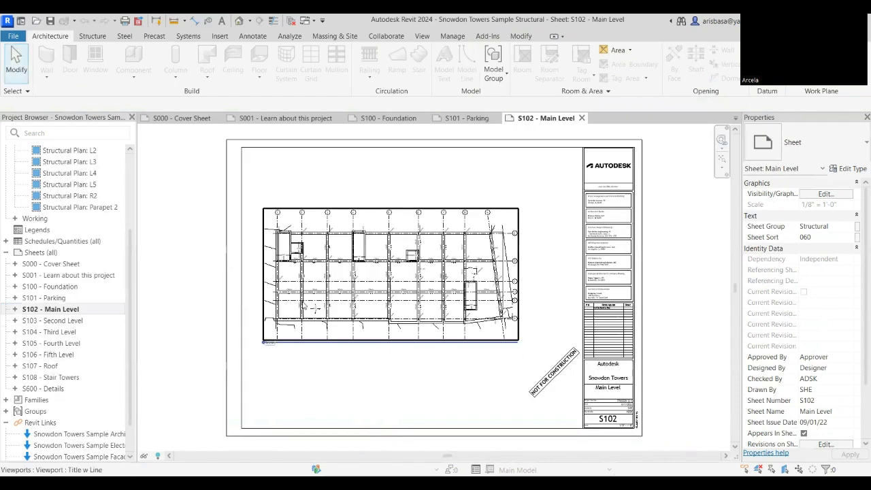
{"action": "scroll", "coordinate": [381, 359], "scroll_direction": "up", "scroll_amount": 3}
{"action": "middle_click_drag", "start_coordinate": [378, 386], "coordinate": [363, 407]}
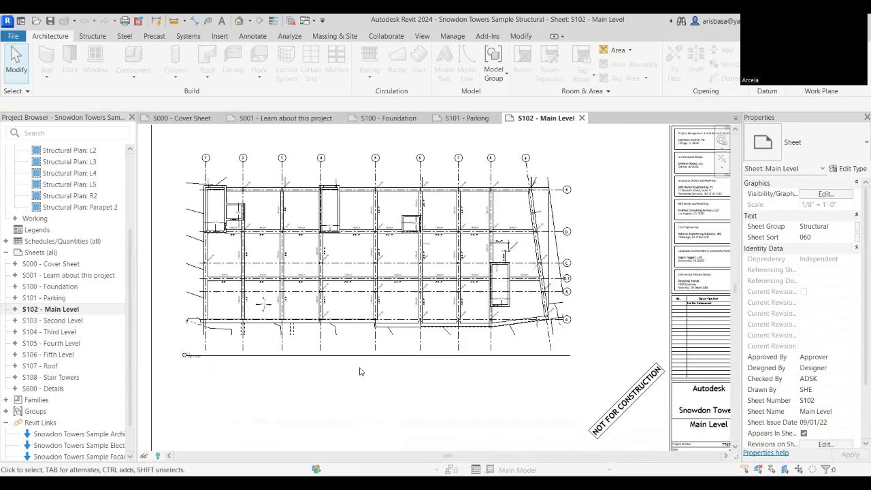
{"action": "scroll", "coordinate": [502, 353], "scroll_direction": "down", "scroll_amount": 4}
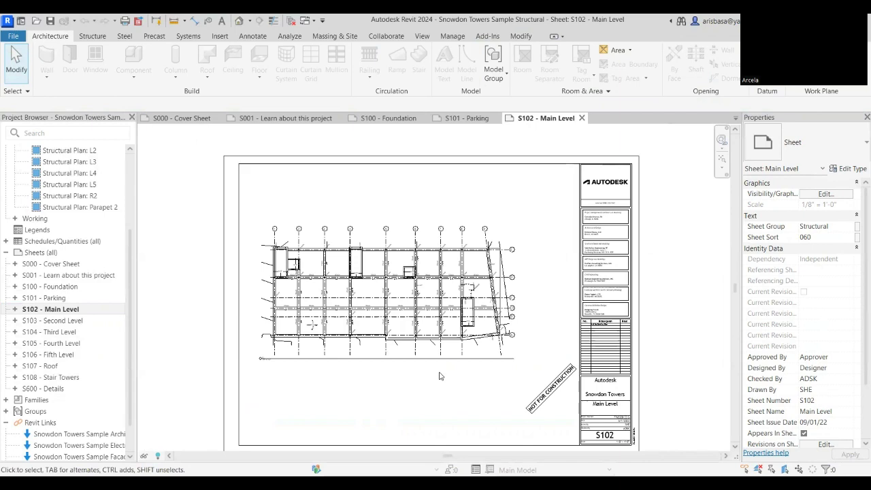
{"action": "scroll", "coordinate": [407, 287], "scroll_direction": "up", "scroll_amount": 5}
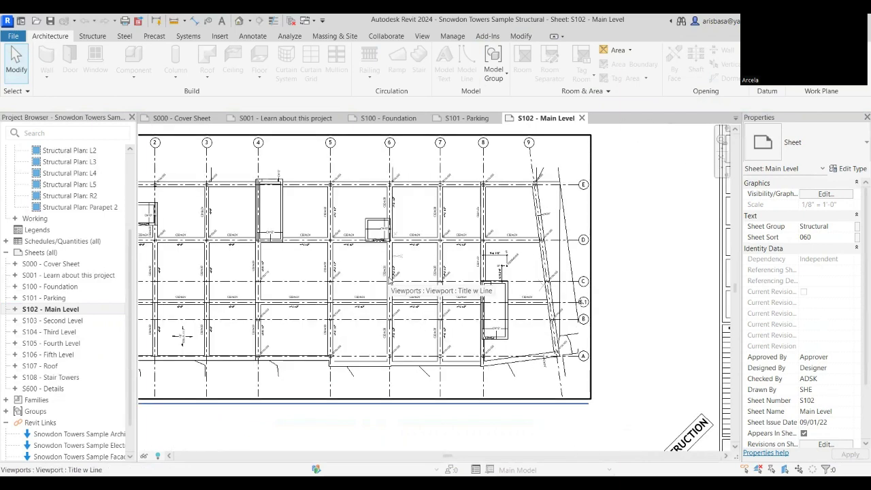
{"action": "scroll", "coordinate": [402, 293], "scroll_direction": "up", "scroll_amount": 3}
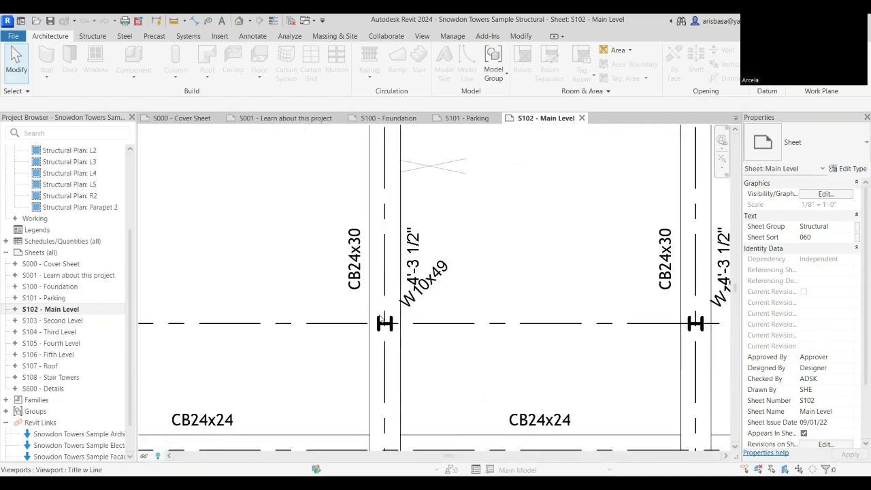
{"action": "scroll", "coordinate": [386, 319], "scroll_direction": "down", "scroll_amount": 3}
Pan to the CW10 core and grids D, C and B to read the CB24x24 and W10x49 beam tags
{"action": "middle_click_drag", "start_coordinate": [558, 218], "coordinate": [572, 236]}
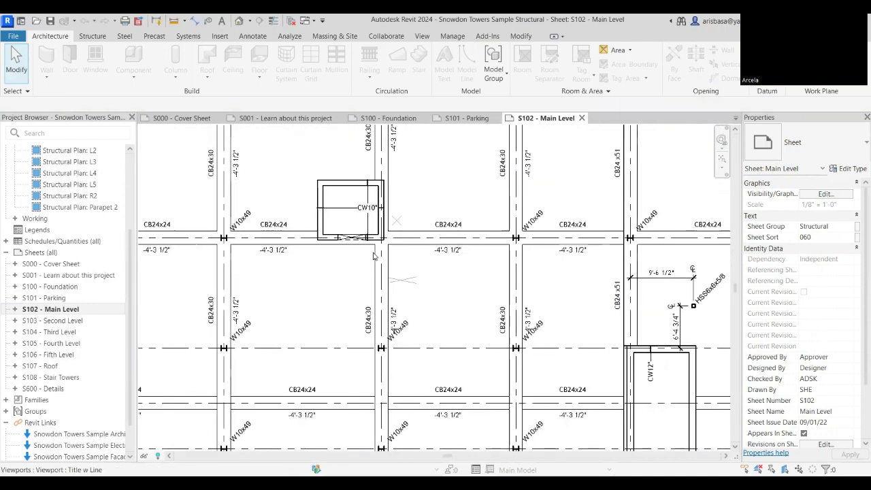
{"action": "scroll", "coordinate": [572, 236], "scroll_direction": "up", "scroll_amount": 3}
{"action": "scroll", "coordinate": [589, 230], "scroll_direction": "up", "scroll_amount": 1}
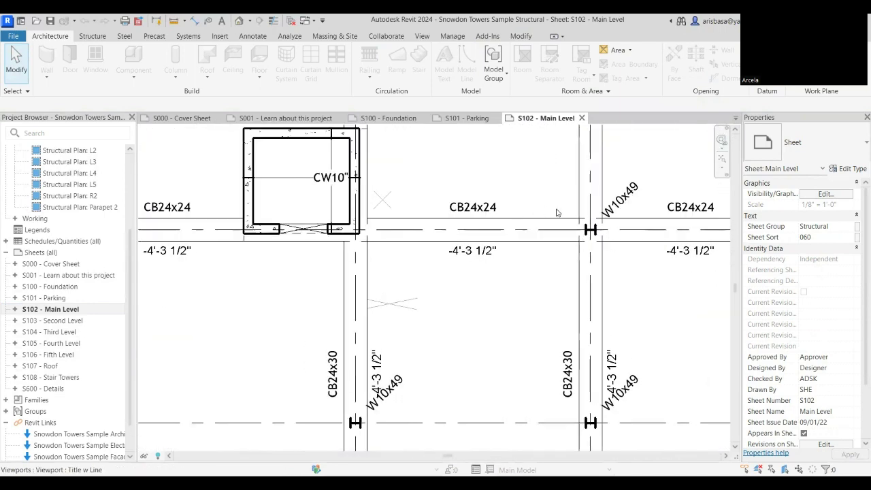
{"action": "scroll", "coordinate": [513, 253], "scroll_direction": "down", "scroll_amount": 2}
{"action": "middle_click_drag", "start_coordinate": [510, 273], "coordinate": [316, 127]}
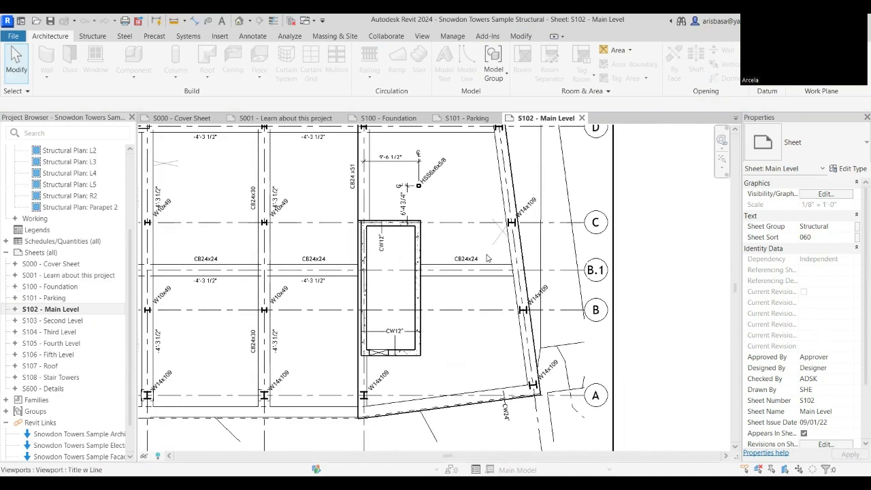
{"action": "scroll", "coordinate": [489, 266], "scroll_direction": "down", "scroll_amount": 3}
{"action": "scroll", "coordinate": [489, 266], "scroll_direction": "down", "scroll_amount": 2}
{"action": "scroll", "coordinate": [405, 272], "scroll_direction": "down", "scroll_amount": 1}
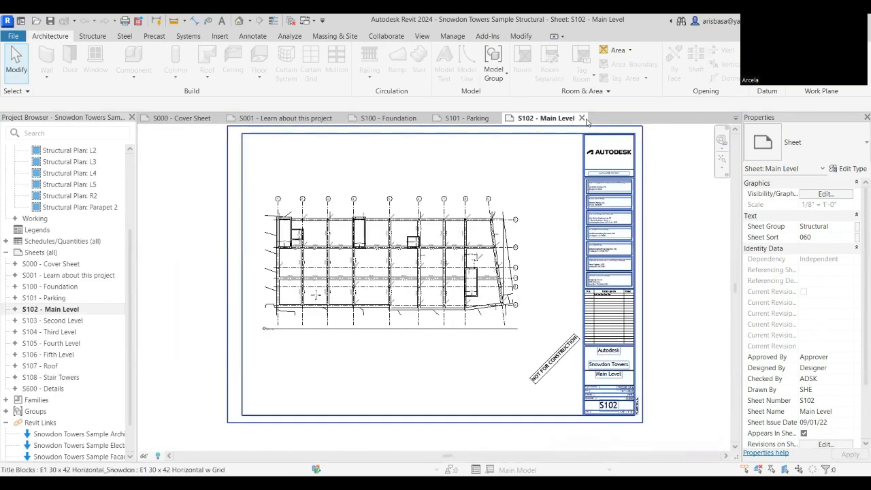
Close sheets S102, S101, S100, S001 and the S000 cover sheet to return to Revit Home
{"action": "left_click", "coordinate": [582, 117]}
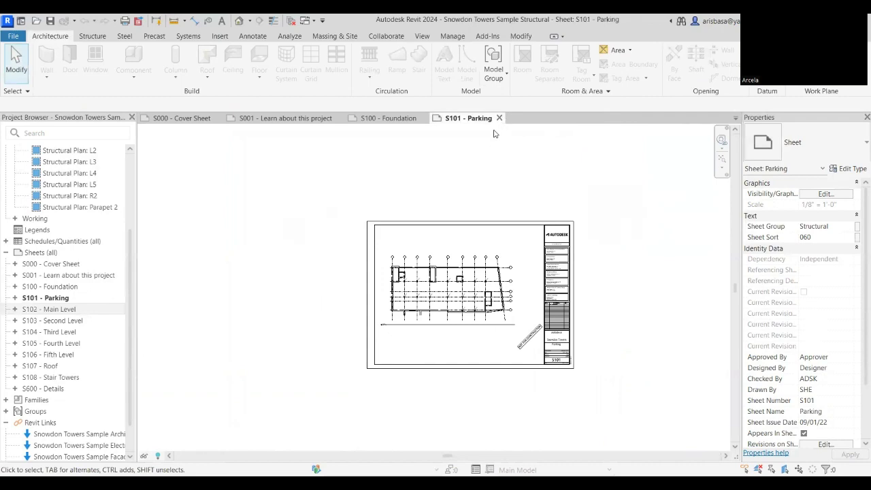
{"action": "left_click", "coordinate": [500, 118]}
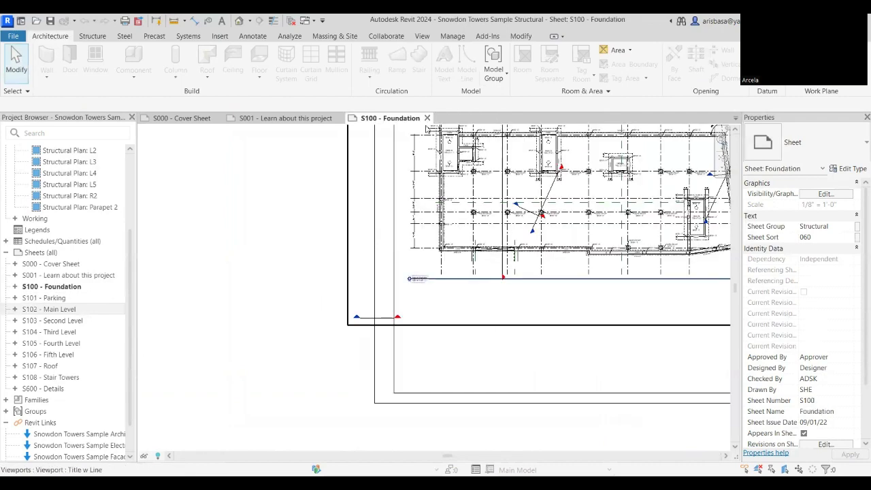
{"action": "left_click", "coordinate": [421, 119]}
{"action": "left_click", "coordinate": [345, 119]}
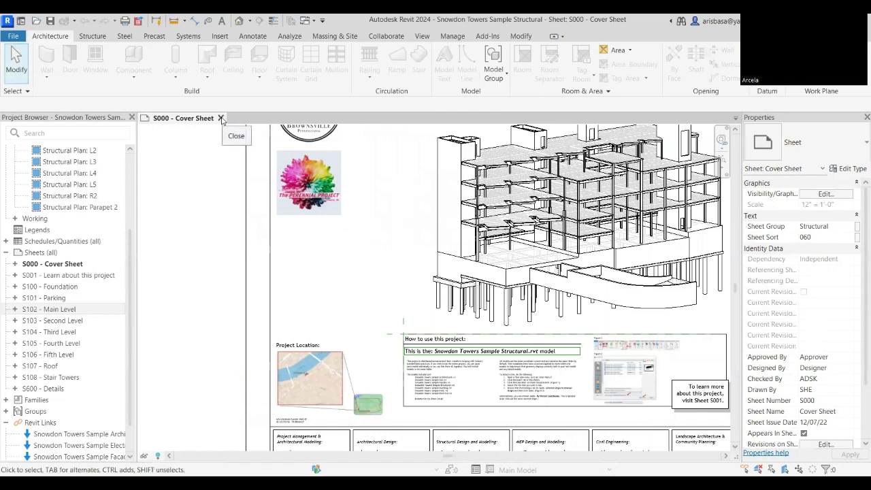
{"action": "left_click", "coordinate": [221, 118]}
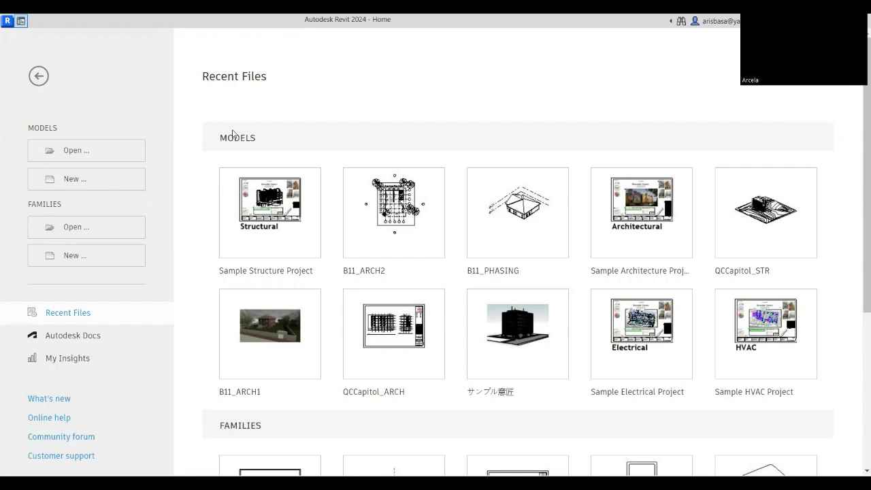
Start a new project and browse to the English templates folder
{"action": "left_click", "coordinate": [73, 179]}
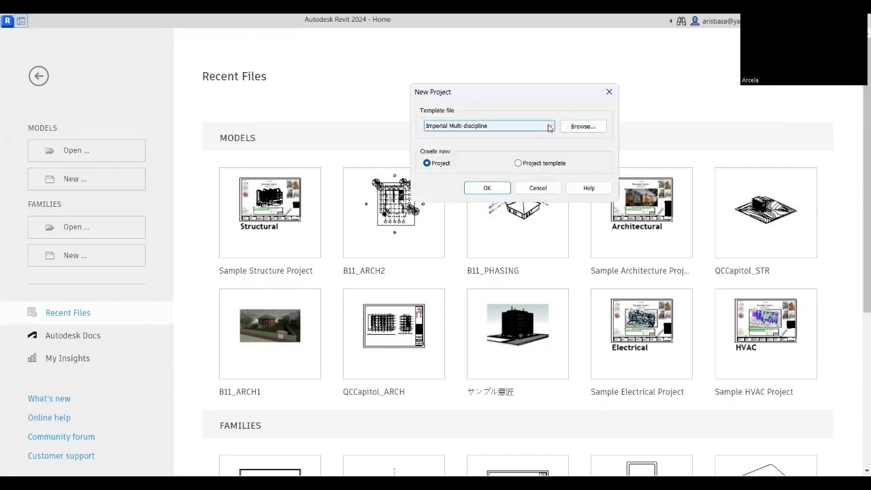
{"action": "left_click", "coordinate": [464, 126]}
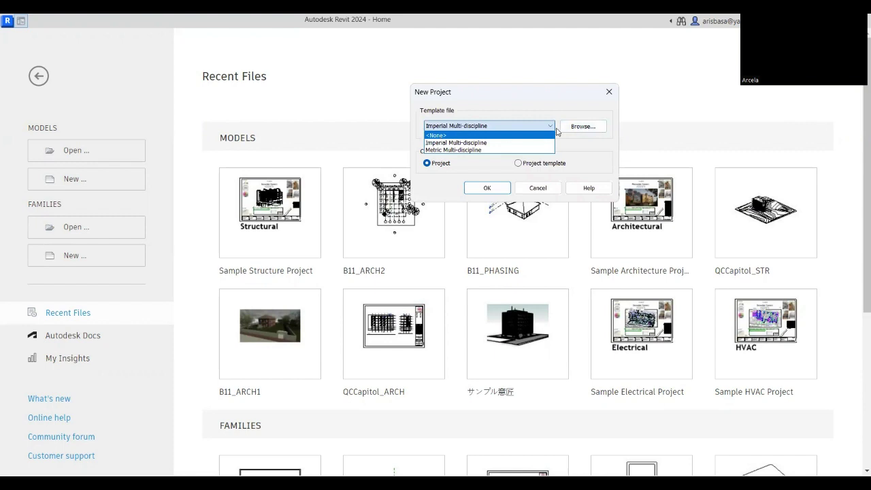
{"action": "left_click", "coordinate": [578, 127]}
{"action": "left_click", "coordinate": [577, 127]}
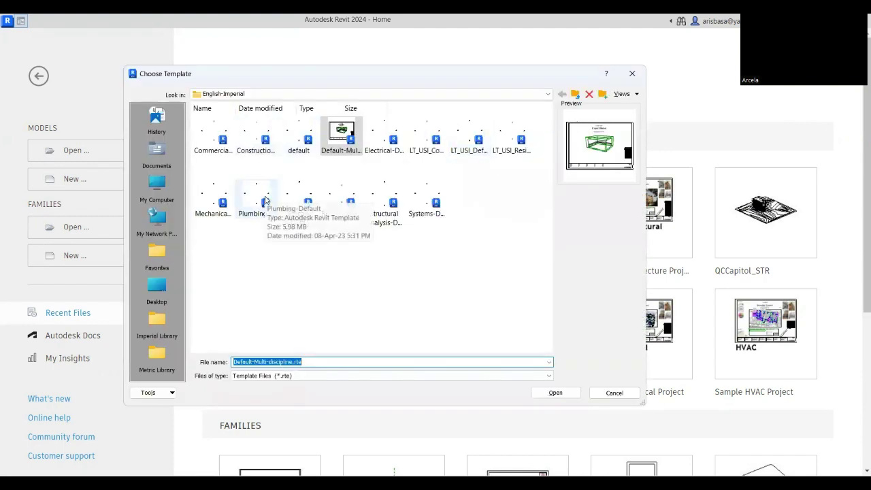
{"action": "left_click", "coordinate": [575, 94]}
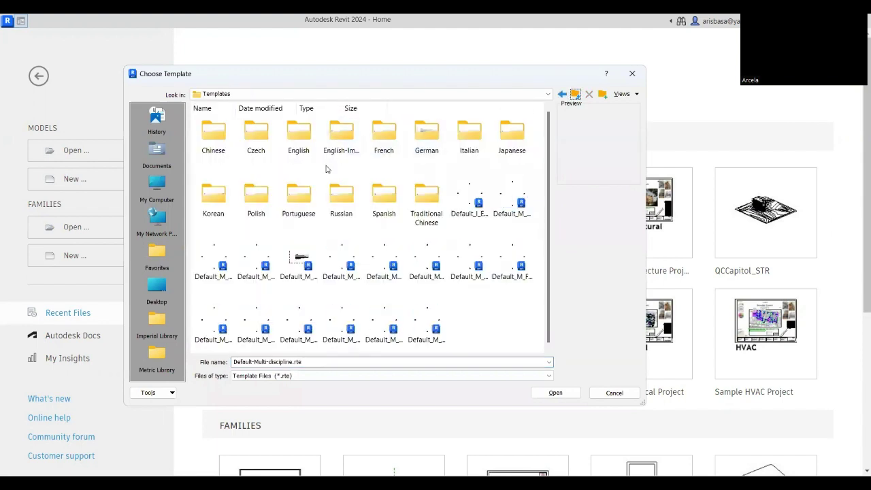
{"action": "double_click", "coordinate": [306, 143]}
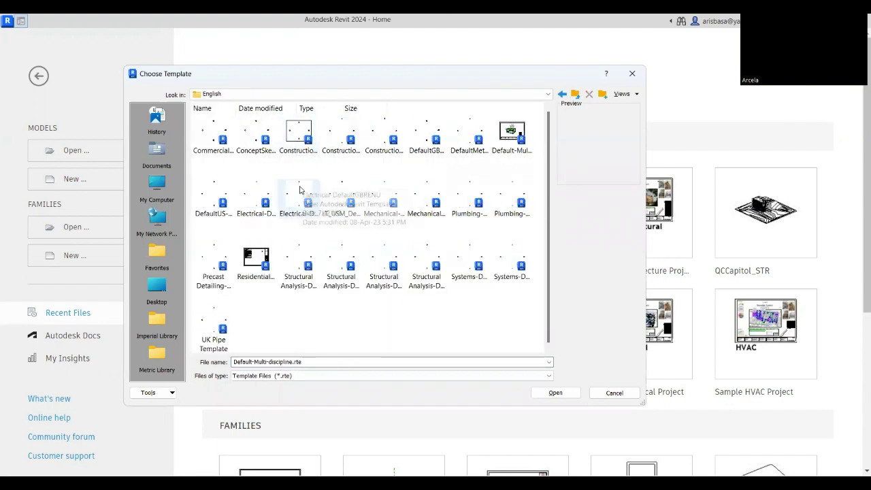
Choose Structural Analysis-DefaultMetric.rte as the new project's template file
{"action": "left_click", "coordinate": [213, 201]}
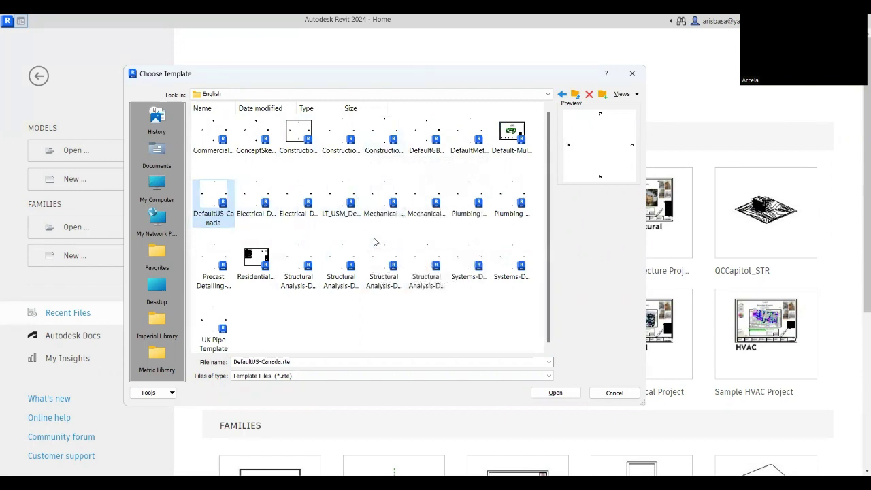
{"action": "left_click", "coordinate": [298, 286]}
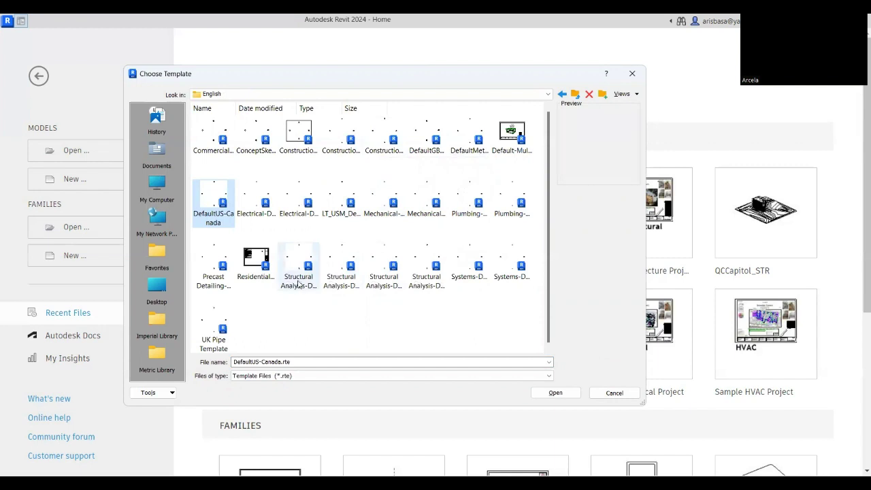
{"action": "left_click", "coordinate": [347, 273]}
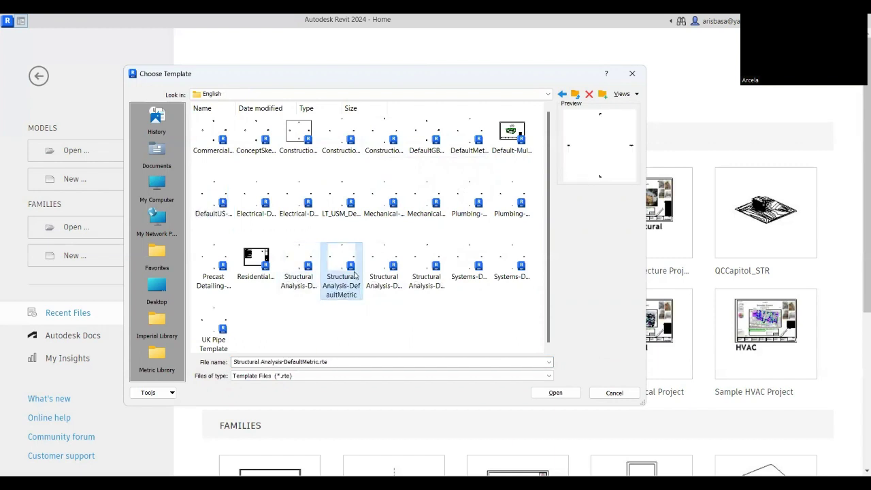
{"action": "left_click", "coordinate": [391, 274]}
{"action": "left_click", "coordinate": [425, 272]}
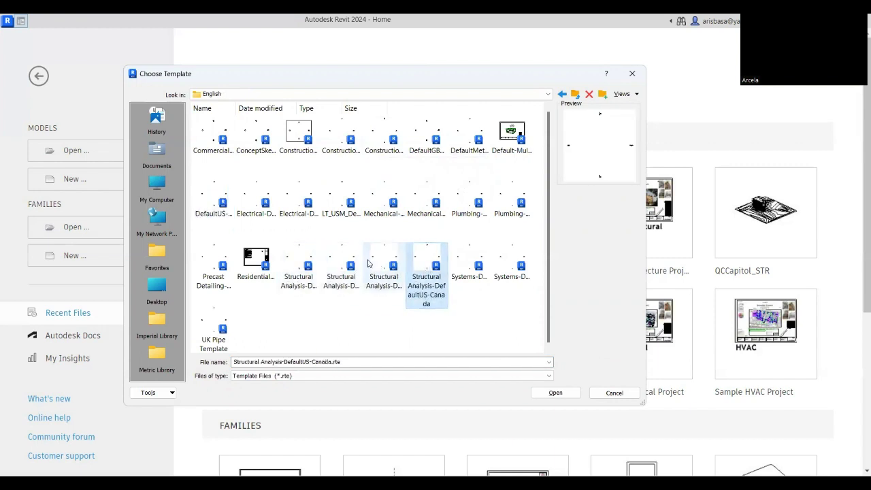
{"action": "left_click", "coordinate": [338, 265]}
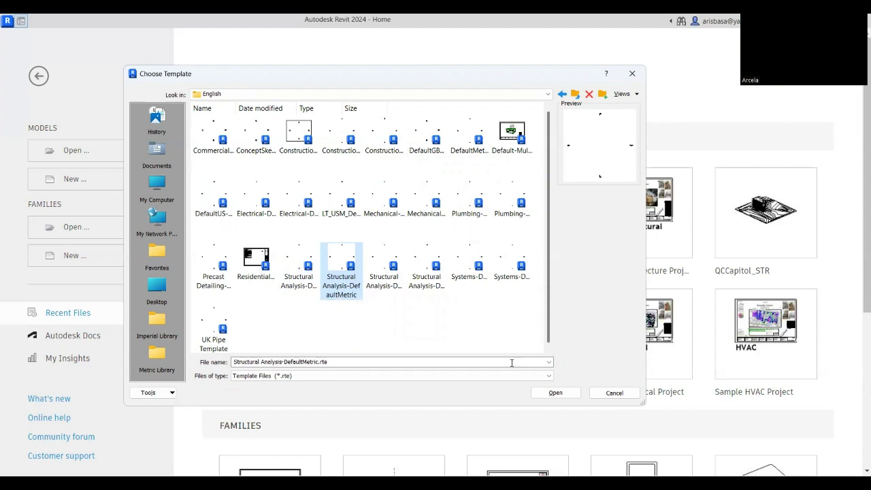
{"action": "left_click", "coordinate": [548, 396]}
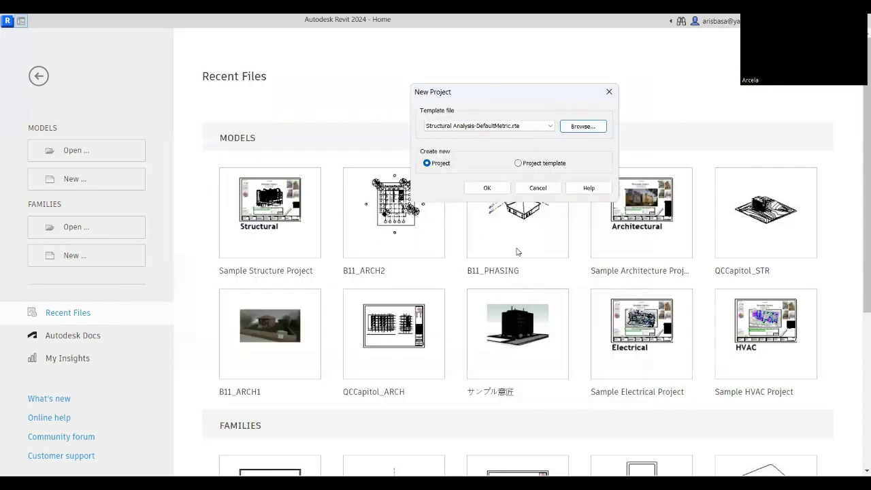
Create Project1 from the metric template and bring up the Structure tools on its Level 2 plan
{"action": "left_click", "coordinate": [488, 190]}
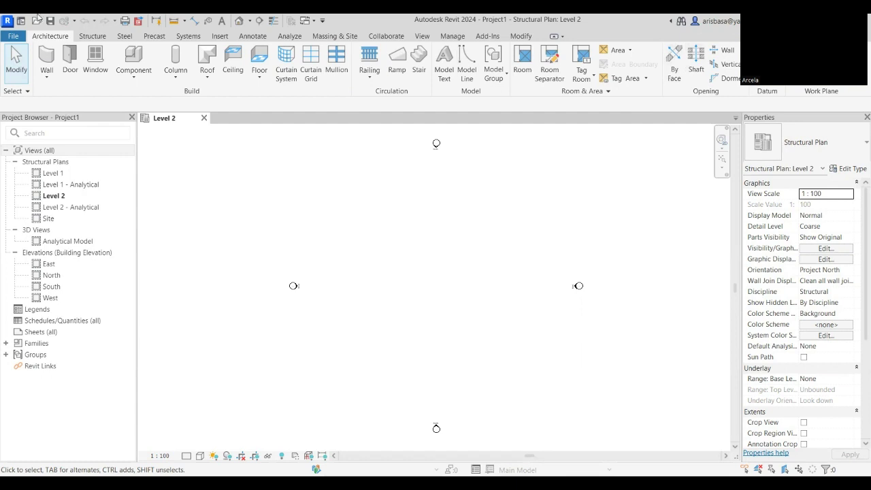
{"action": "left_click", "coordinate": [97, 37]}
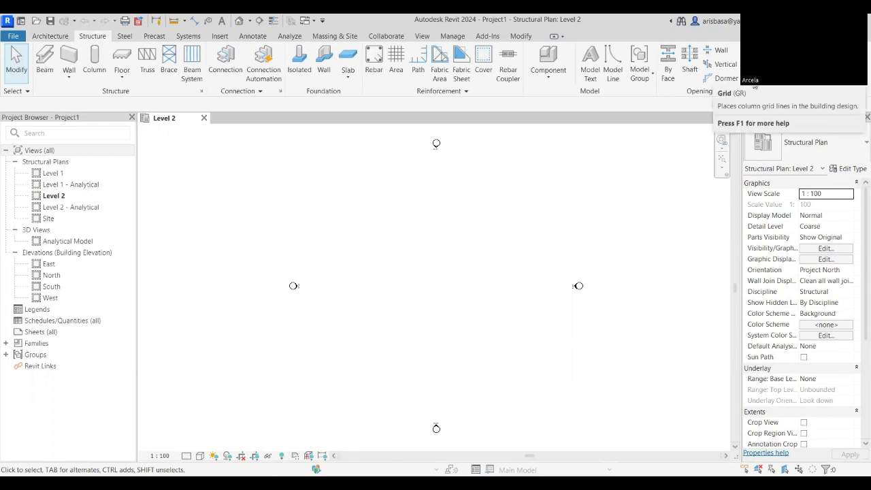
Draw vertical grid 1 and a first horizontal grid 2 near its bottom using GR
{"action": "key", "text": "g"}
{"action": "key", "text": "r"}
{"action": "left_click", "coordinate": [411, 225]}
{"action": "left_click", "coordinate": [411, 305]}
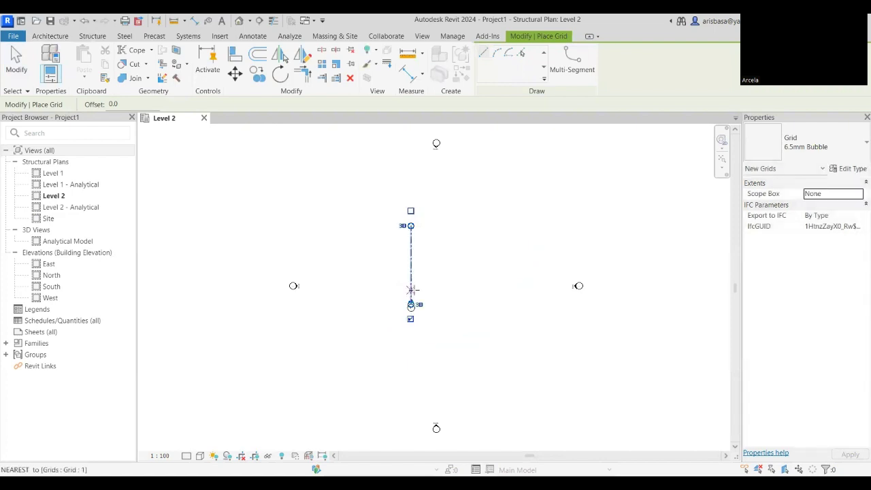
{"action": "scroll", "coordinate": [419, 289], "scroll_direction": "up", "scroll_amount": 2}
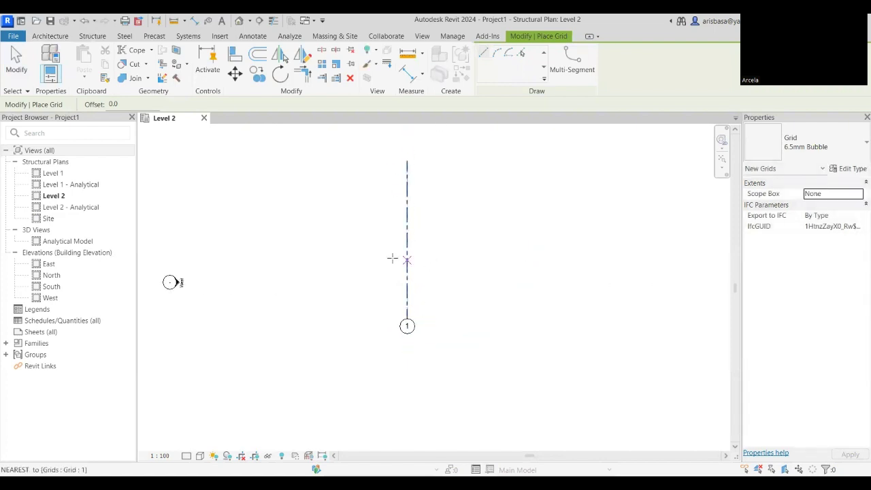
{"action": "left_click", "coordinate": [370, 296]}
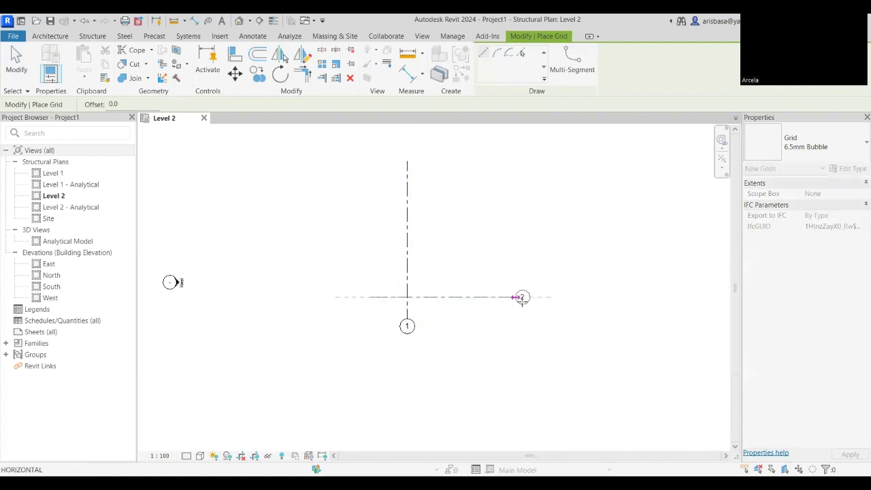
{"action": "left_click", "coordinate": [563, 302]}
{"action": "key", "text": "Escape"}
{"action": "key", "text": "Escape"}
{"action": "middle_click_drag", "start_coordinate": [513, 324], "coordinate": [506, 354]}
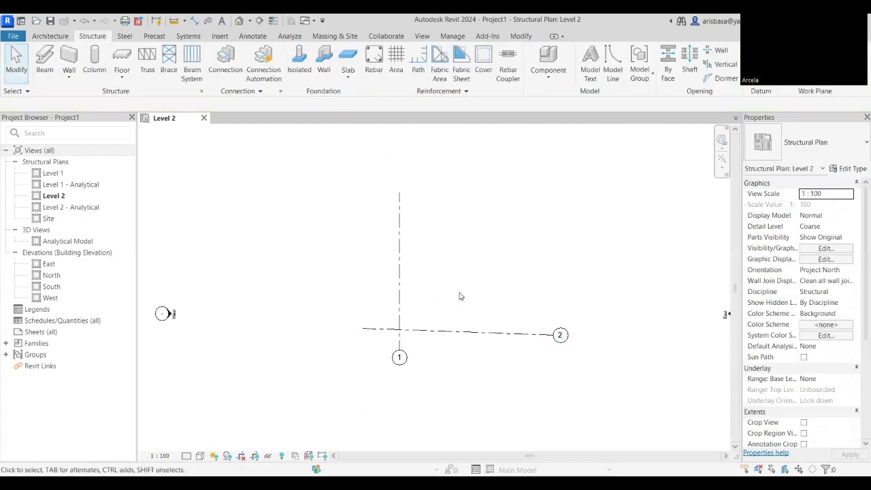
Undo that grid 2 and redraw it horizontally across grid 1's lower end
{"action": "key", "text": "ctrl+z"}
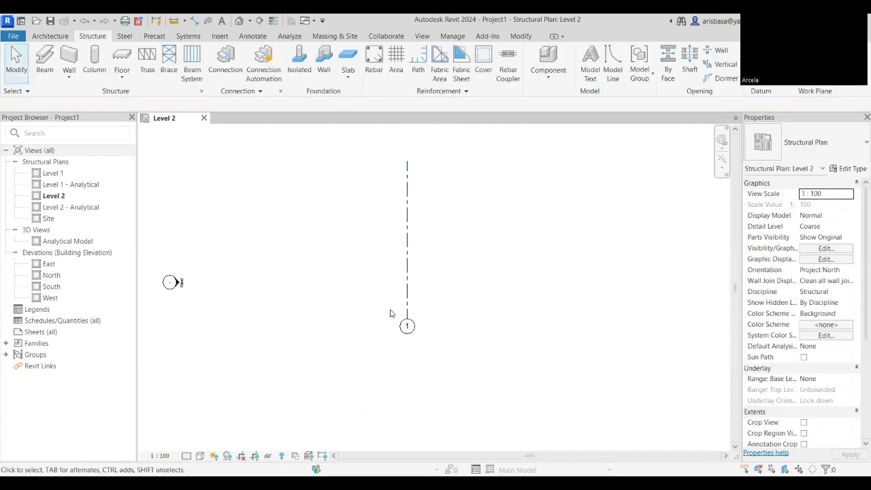
{"action": "key", "text": "g"}
{"action": "key", "text": "r"}
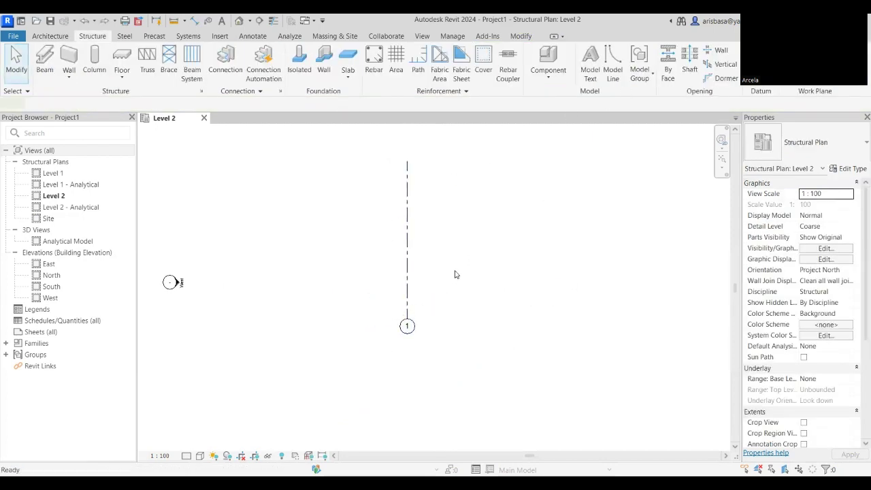
{"action": "left_click", "coordinate": [385, 304]}
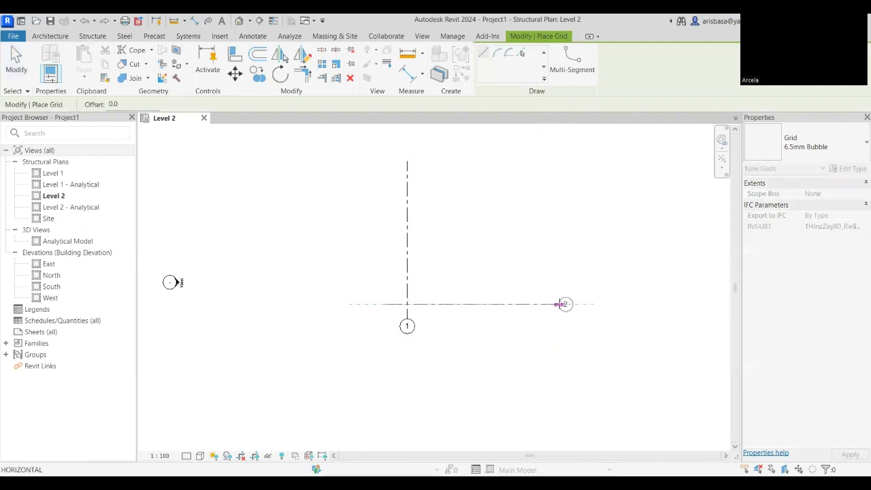
{"action": "left_click", "coordinate": [566, 303]}
{"action": "key", "text": "Escape"}
{"action": "key", "text": "Escape"}
Copy grid 1 twice to the right at 4000 spacing, creating grids 3 and 4
{"action": "left_click", "coordinate": [406, 268]}
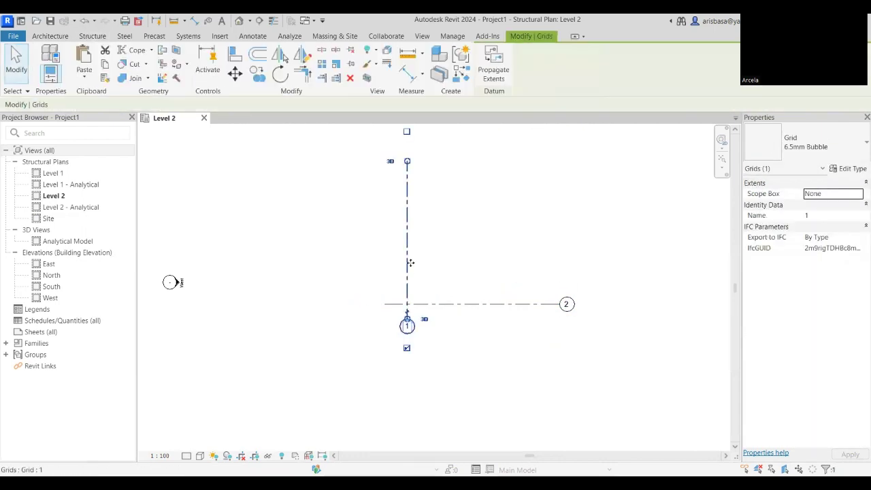
{"action": "left_click", "coordinate": [255, 74]}
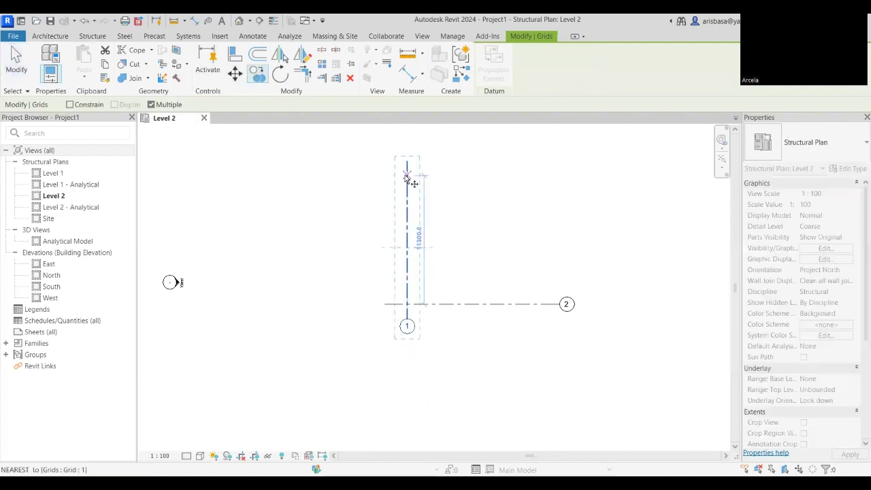
{"action": "left_click", "coordinate": [406, 175]}
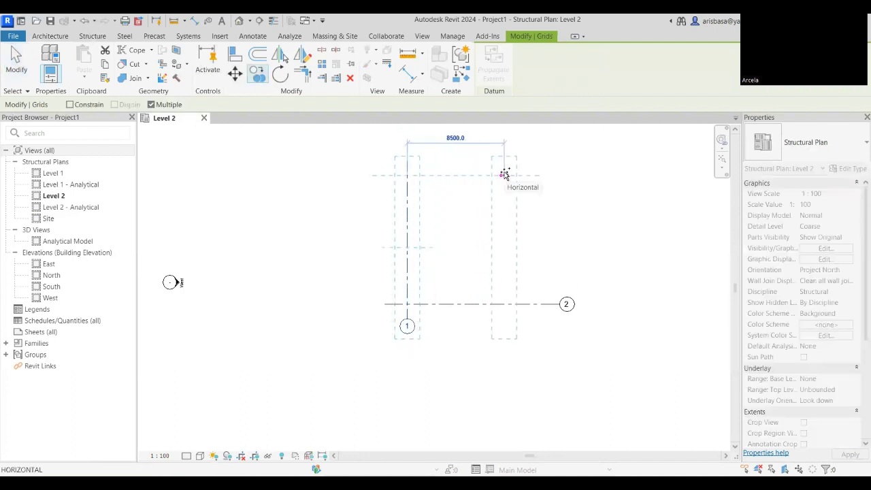
{"action": "type", "text": "4000"}
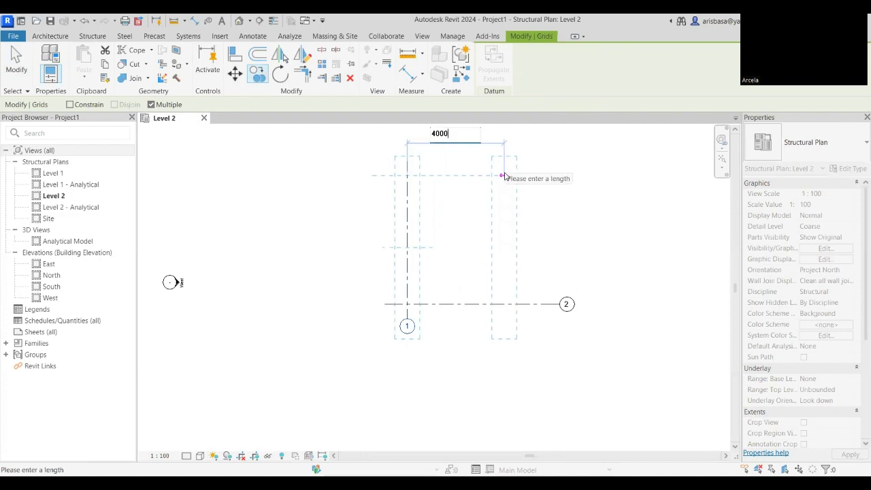
{"action": "key", "text": "Return"}
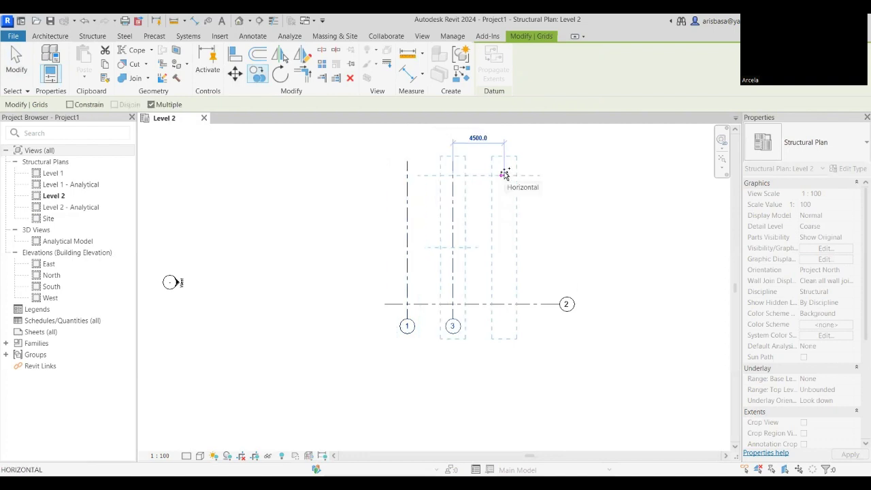
{"action": "type", "text": "4000"}
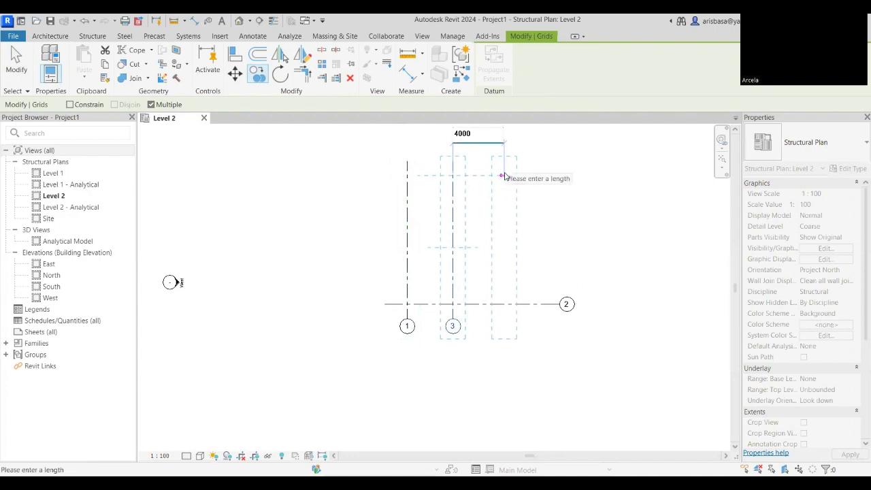
{"action": "key", "text": "Return"}
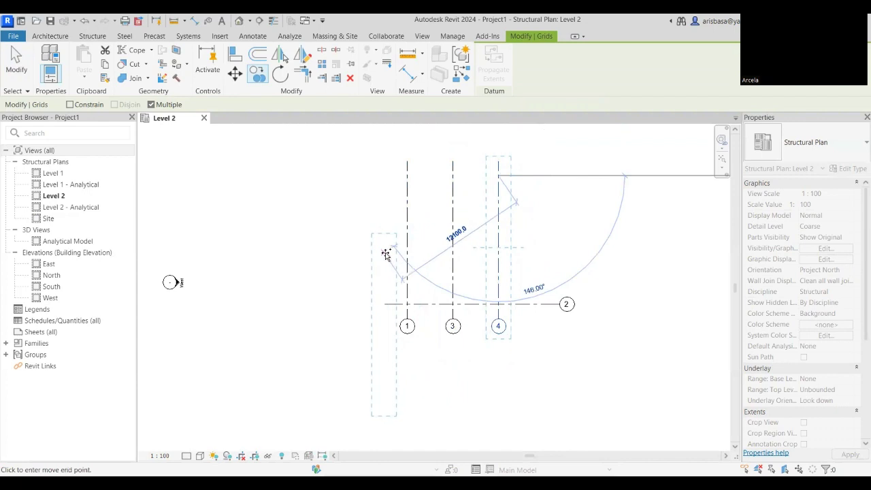
{"action": "key", "text": "Escape"}
{"action": "key", "text": "Escape"}
Copy grid 2 upward twice, 4000 apart, to add grids 5 and 6
{"action": "left_click", "coordinate": [395, 304]}
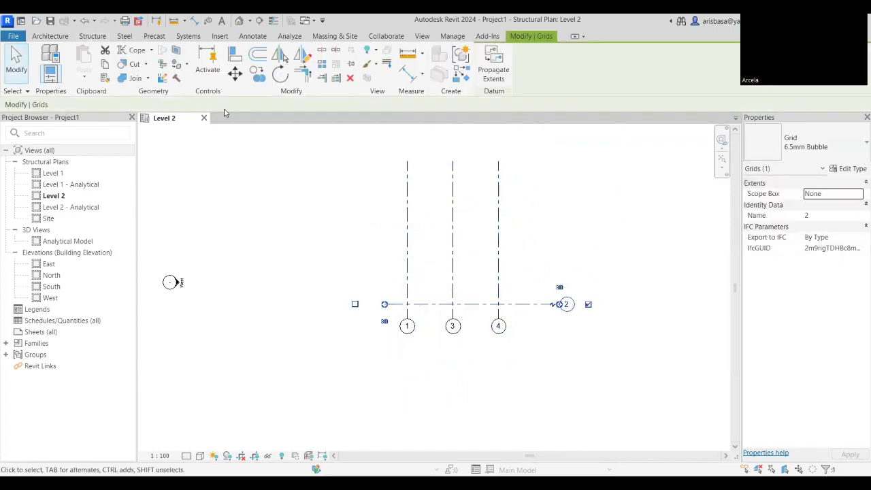
{"action": "left_click", "coordinate": [257, 73]}
{"action": "left_click", "coordinate": [384, 304]}
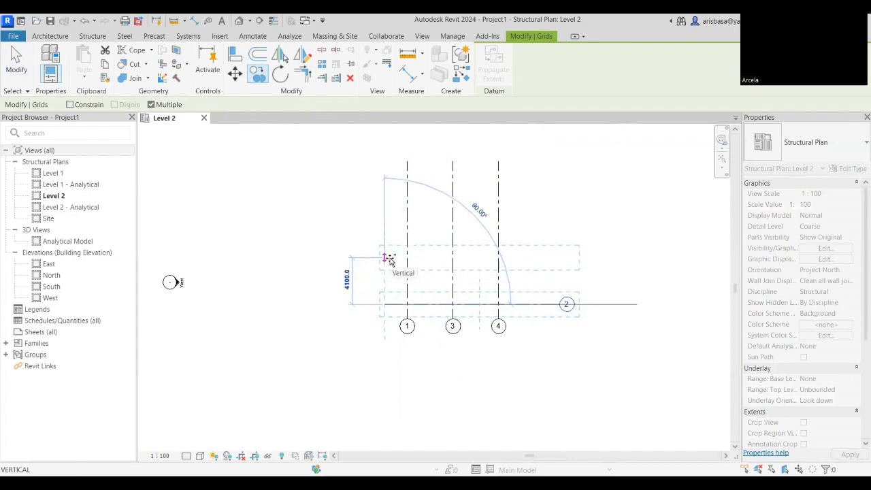
{"action": "left_click", "coordinate": [390, 259]}
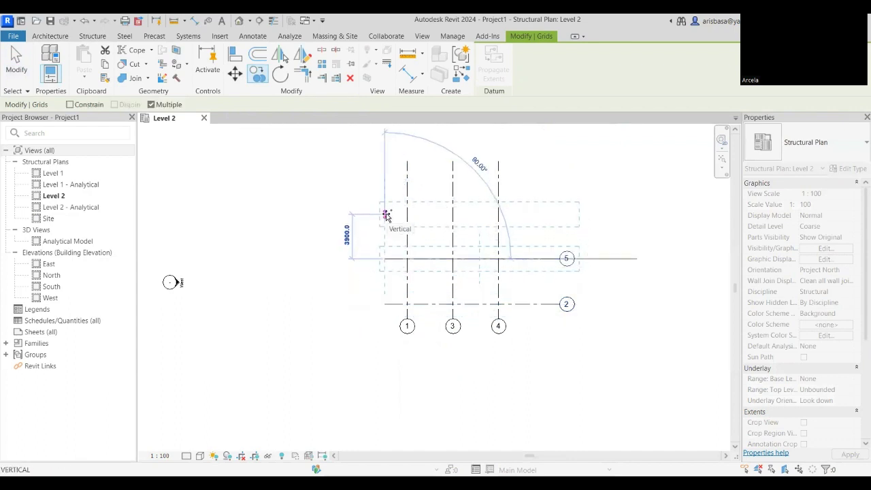
{"action": "left_click", "coordinate": [386, 214]}
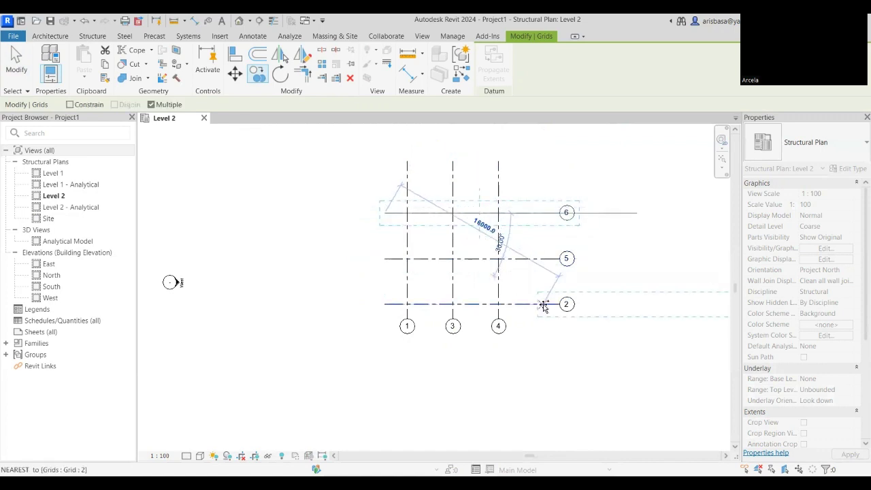
{"action": "key", "text": "Escape"}
{"action": "key", "text": "Escape"}
{"action": "middle_click_drag", "start_coordinate": [545, 375], "coordinate": [558, 389]}
{"action": "scroll", "coordinate": [551, 368], "scroll_direction": "up", "scroll_amount": 1}
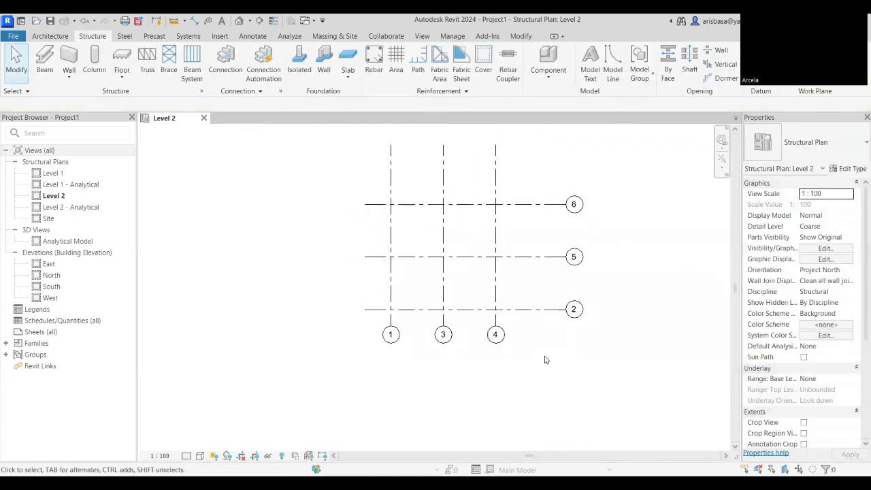
{"action": "middle_click_drag", "start_coordinate": [546, 358], "coordinate": [543, 393]}
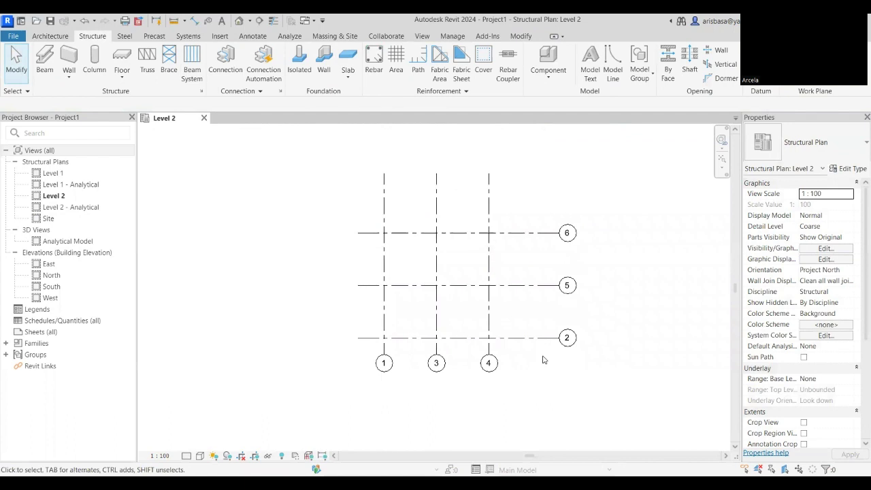
{"action": "scroll", "coordinate": [543, 359], "scroll_direction": "up", "scroll_amount": 2}
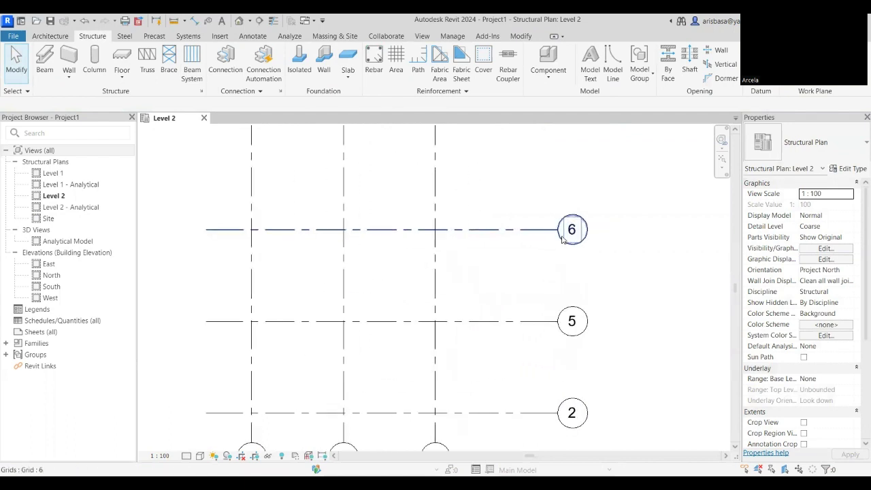
{"action": "middle_click_drag", "start_coordinate": [543, 359], "coordinate": [497, 359]}
{"action": "scroll", "coordinate": [498, 359], "scroll_direction": "down", "scroll_amount": 2}
{"action": "middle_click_drag", "start_coordinate": [549, 381], "coordinate": [549, 416]}
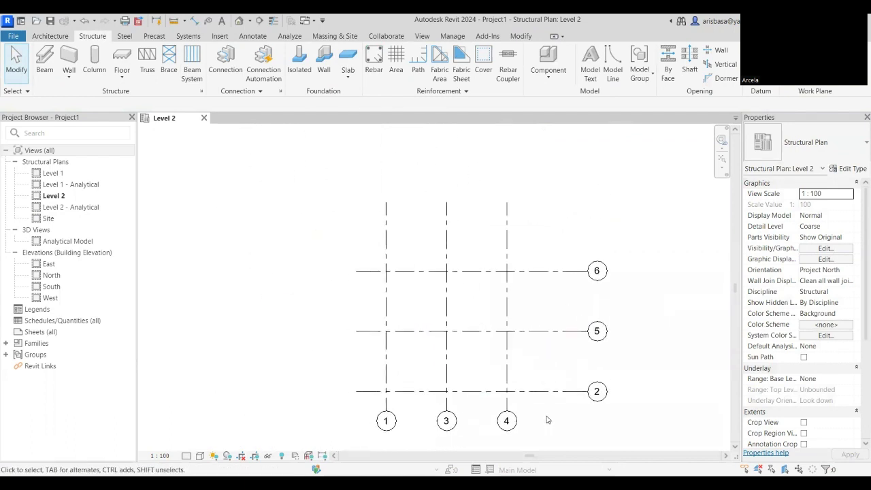
{"action": "left_click_drag", "start_coordinate": [565, 414], "coordinate": [354, 253]}
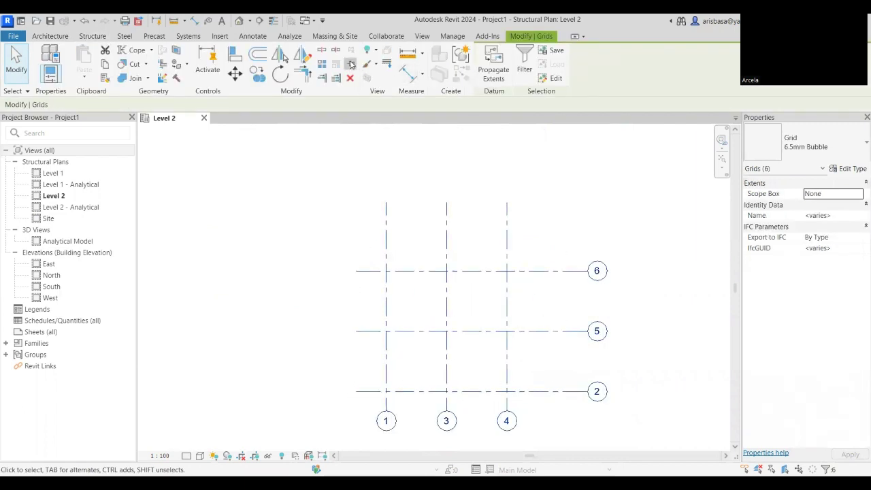
{"action": "middle_click_drag", "start_coordinate": [625, 308], "coordinate": [613, 293]}
{"action": "left_click", "coordinate": [610, 285]}
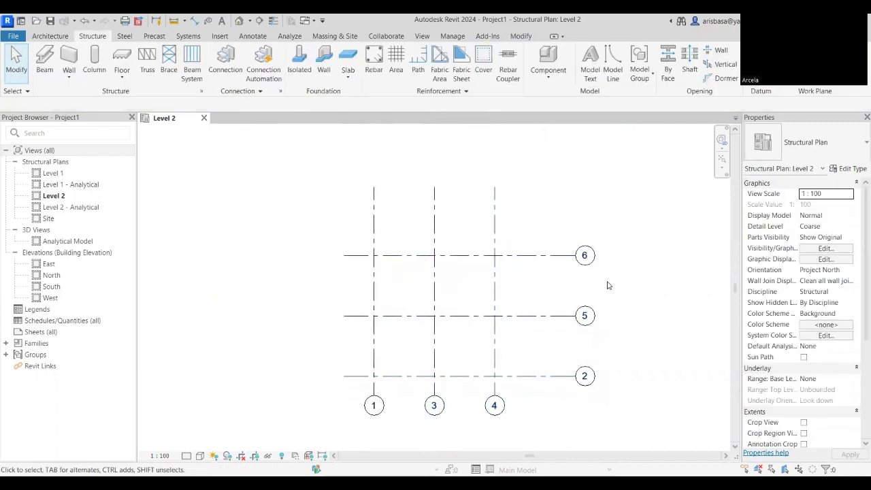
{"action": "middle_click_drag", "start_coordinate": [564, 336], "coordinate": [564, 311]}
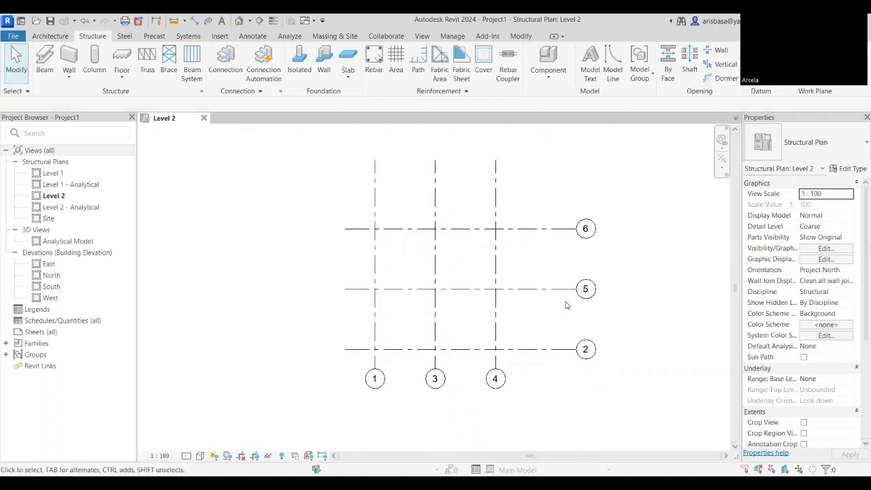
{"action": "scroll", "coordinate": [527, 334], "scroll_direction": "up", "scroll_amount": 2}
{"action": "middle_click_drag", "start_coordinate": [531, 329], "coordinate": [507, 361]}
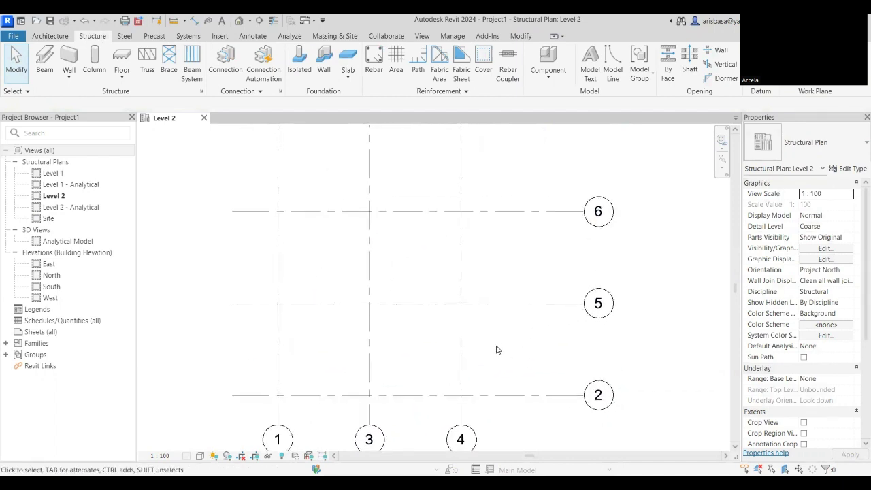
{"action": "left_click", "coordinate": [52, 58]}
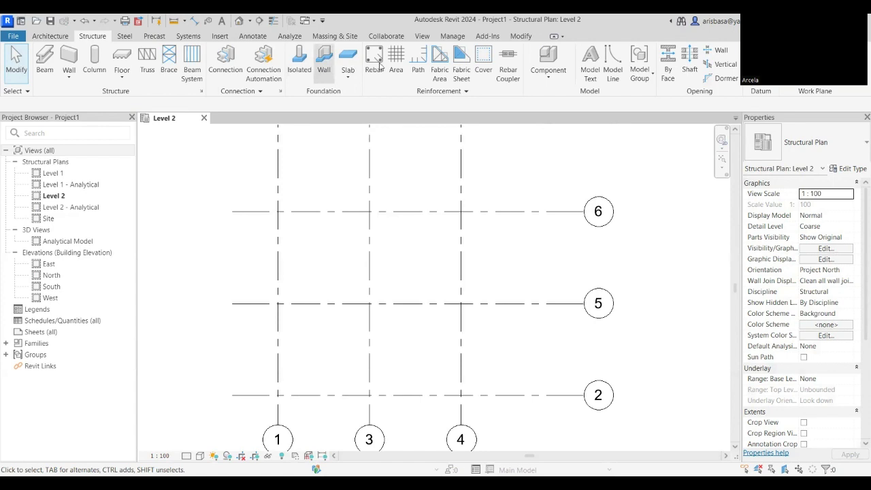
{"action": "scroll", "coordinate": [488, 261], "scroll_direction": "down", "scroll_amount": 2}
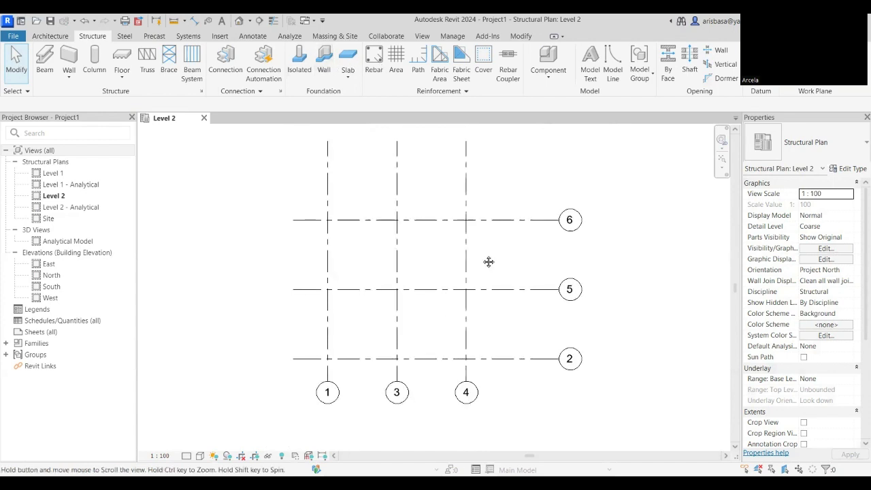
{"action": "scroll", "coordinate": [488, 262], "scroll_direction": "up", "scroll_amount": 1}
{"action": "scroll", "coordinate": [498, 258], "scroll_direction": "down", "scroll_amount": 1}
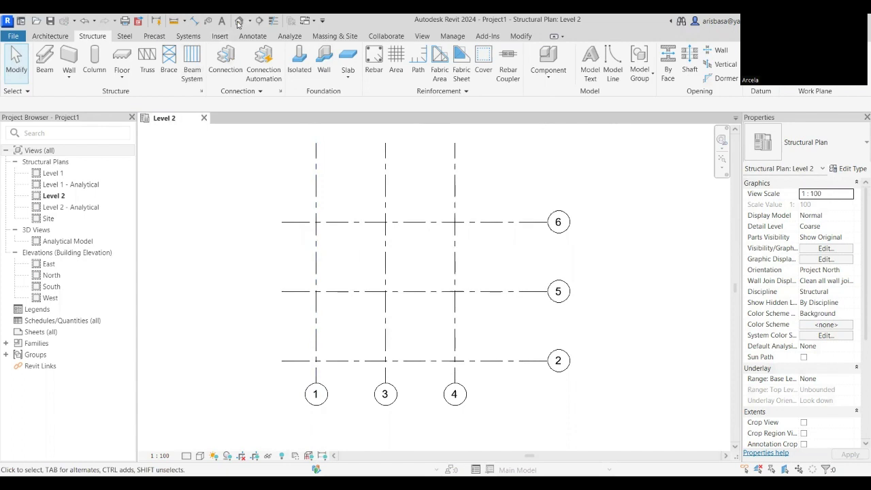
Open the default 3D view and tile it beside the Level 2 plan with WT
{"action": "left_click", "coordinate": [239, 21]}
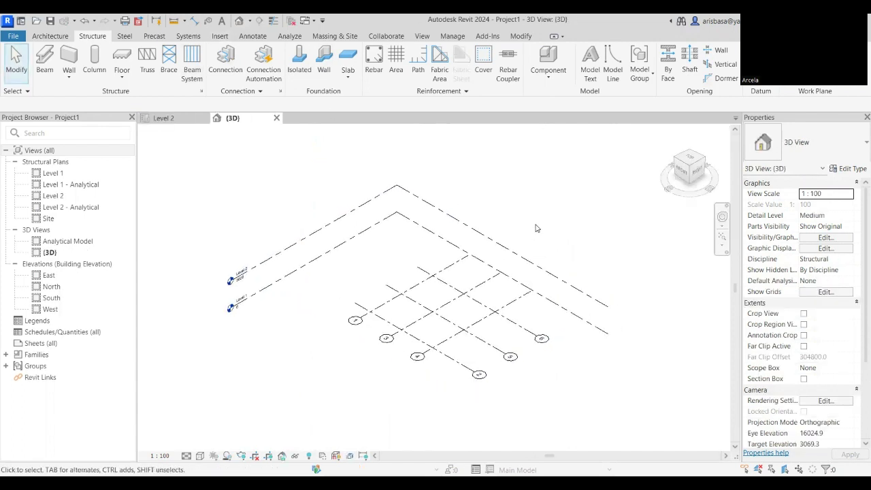
{"action": "key", "text": "w"}
{"action": "key", "text": "t"}
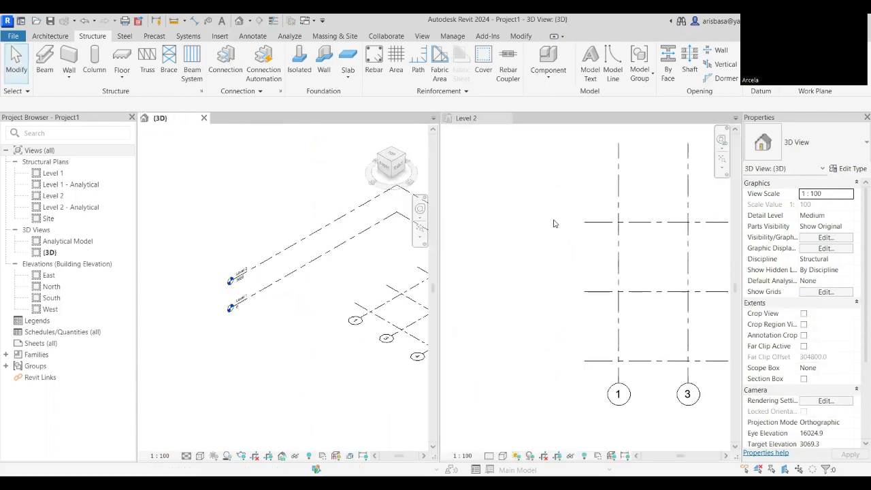
Recentre the grids in both views and start placing structural columns
{"action": "middle_click_drag", "start_coordinate": [572, 289], "coordinate": [498, 272]}
{"action": "scroll", "coordinate": [326, 261], "scroll_direction": "up", "scroll_amount": 5}
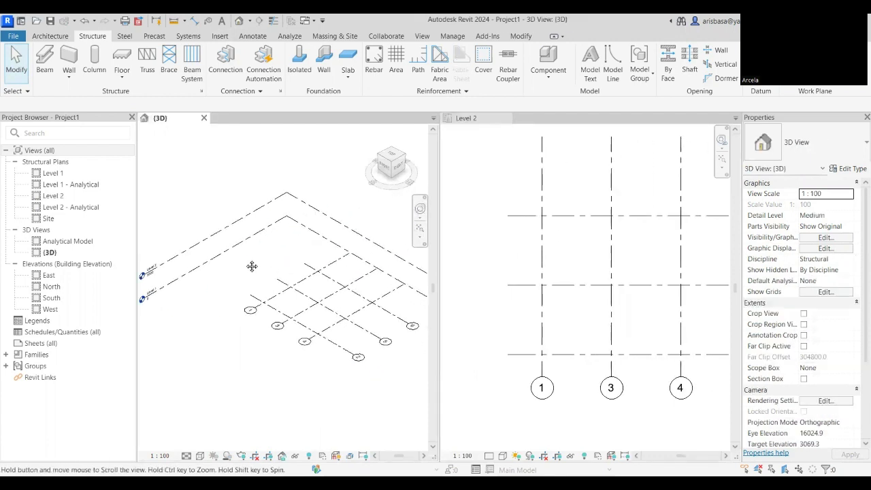
{"action": "middle_click_drag", "start_coordinate": [264, 255], "coordinate": [227, 208]}
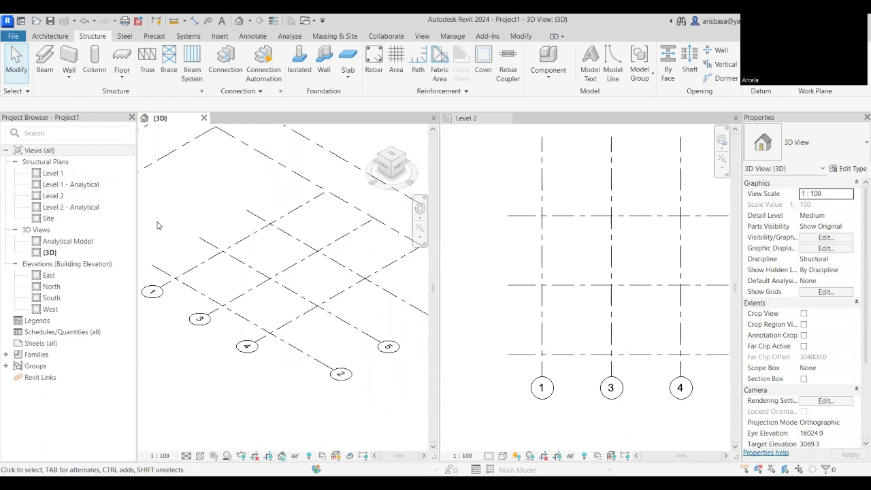
{"action": "left_click", "coordinate": [96, 63]}
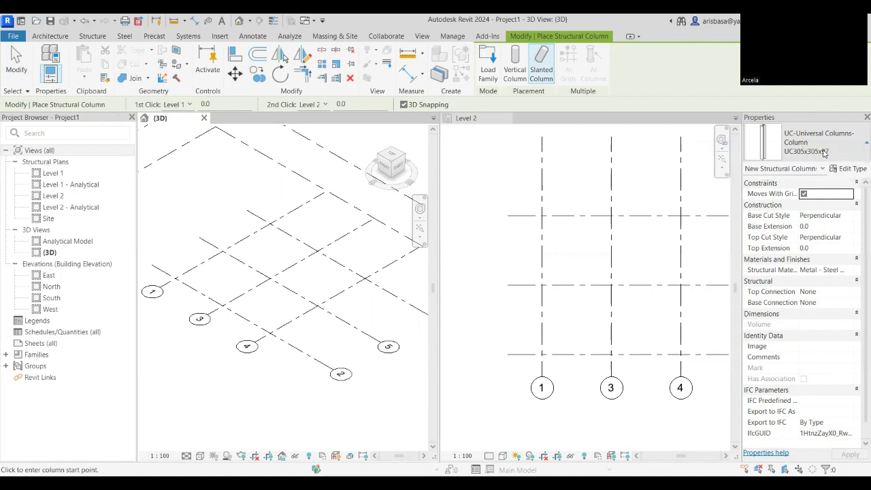
Set the column type to M_Concrete-Rectangular-Column 450 x 600mm with Vertical Column placement
{"action": "left_click", "coordinate": [823, 154]}
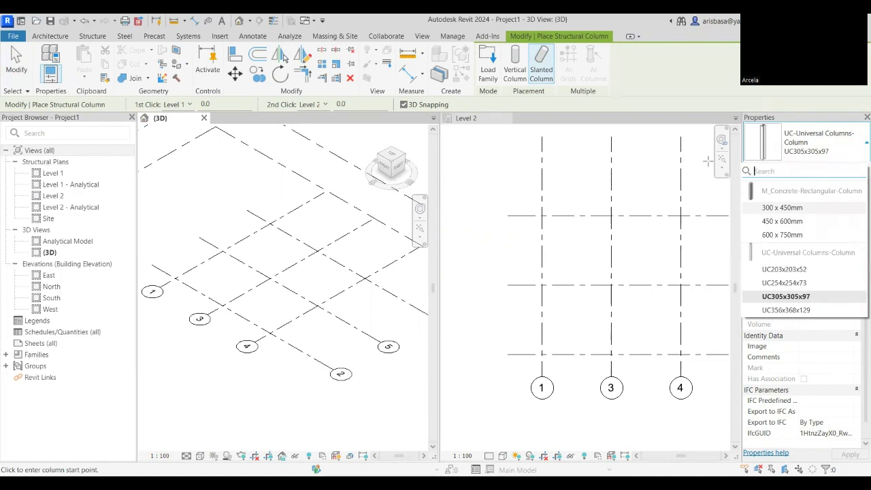
{"action": "left_click", "coordinate": [559, 280]}
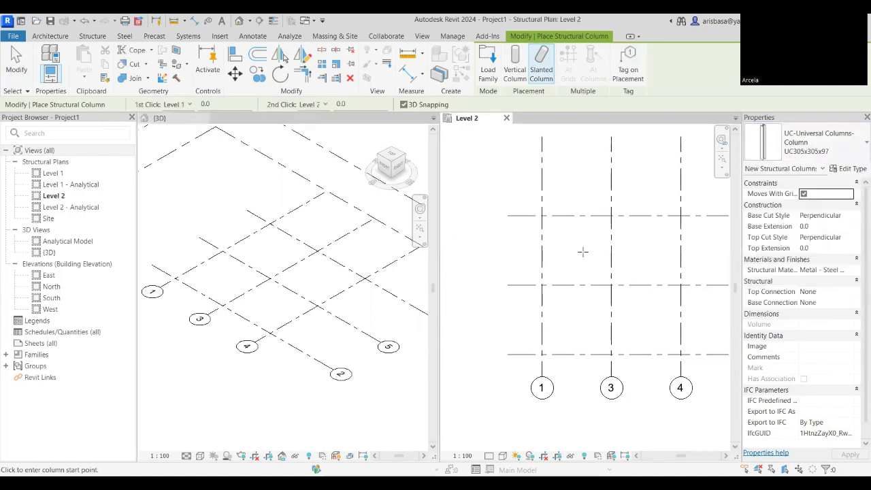
{"action": "middle_click_drag", "start_coordinate": [560, 279], "coordinate": [515, 288]}
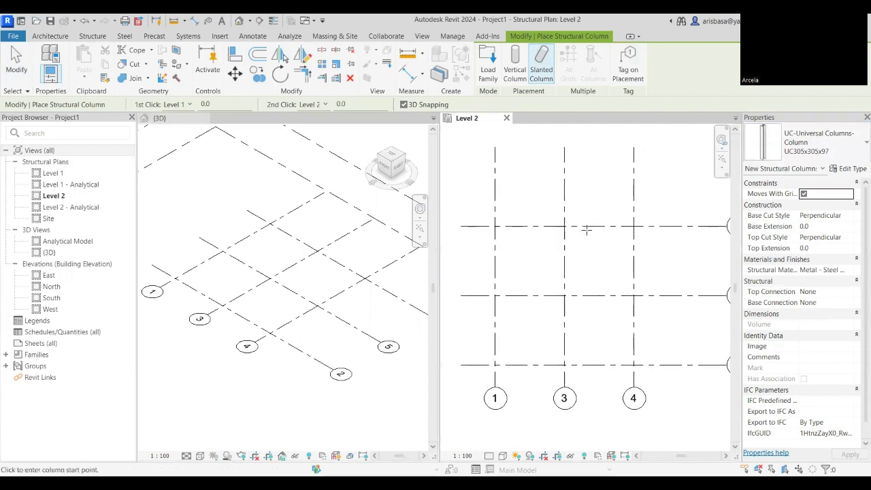
{"action": "left_click", "coordinate": [818, 161]}
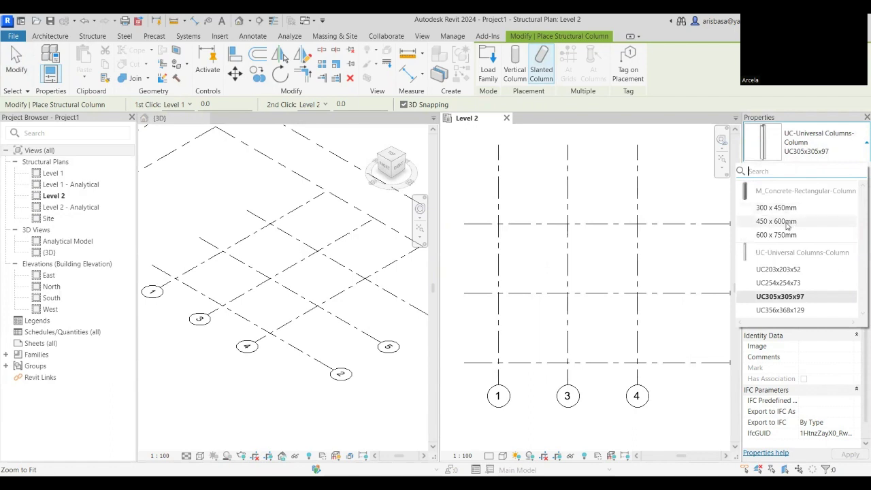
{"action": "left_click", "coordinate": [790, 223]}
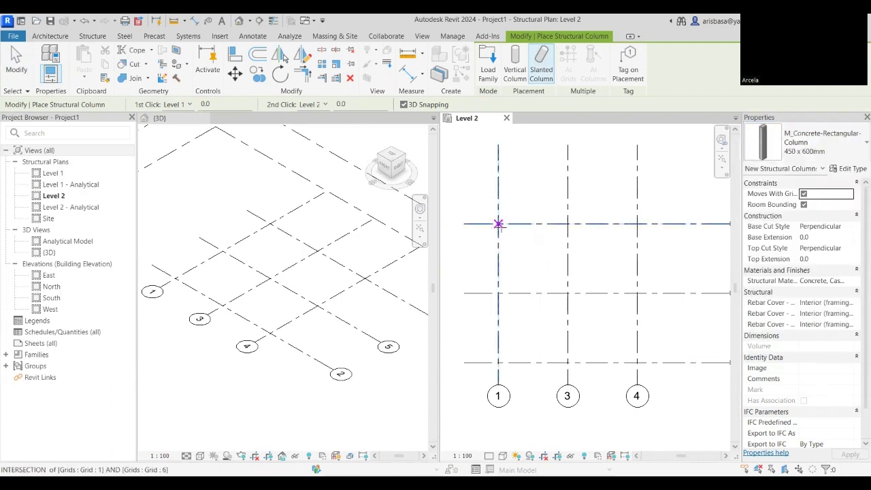
{"action": "middle_click_drag", "start_coordinate": [515, 240], "coordinate": [520, 237]}
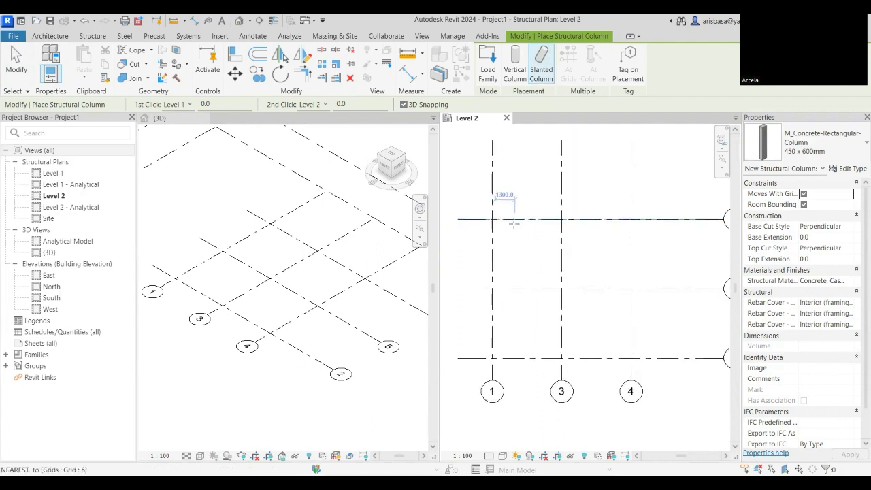
{"action": "scroll", "coordinate": [517, 228], "scroll_direction": "down", "scroll_amount": 1}
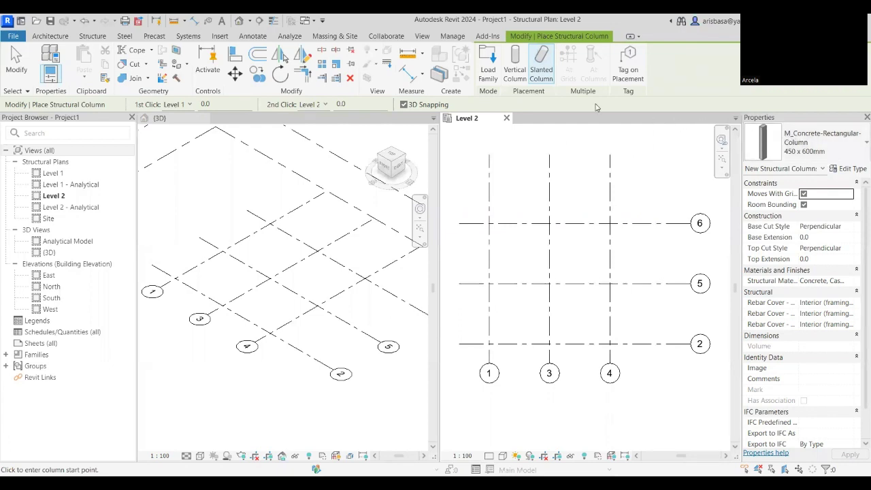
{"action": "left_click", "coordinate": [516, 79]}
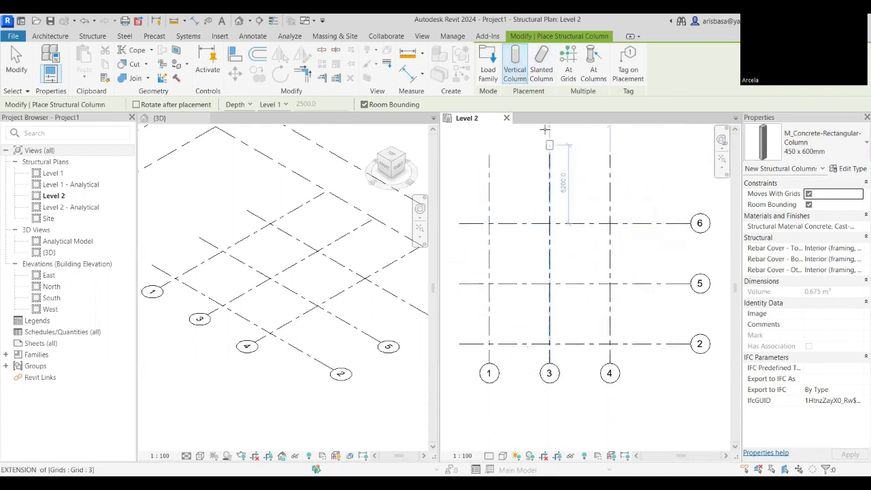
Place 450 x 600mm columns at all nine grid intersections of grids 3–6, then exit the tool
{"action": "left_click", "coordinate": [571, 74]}
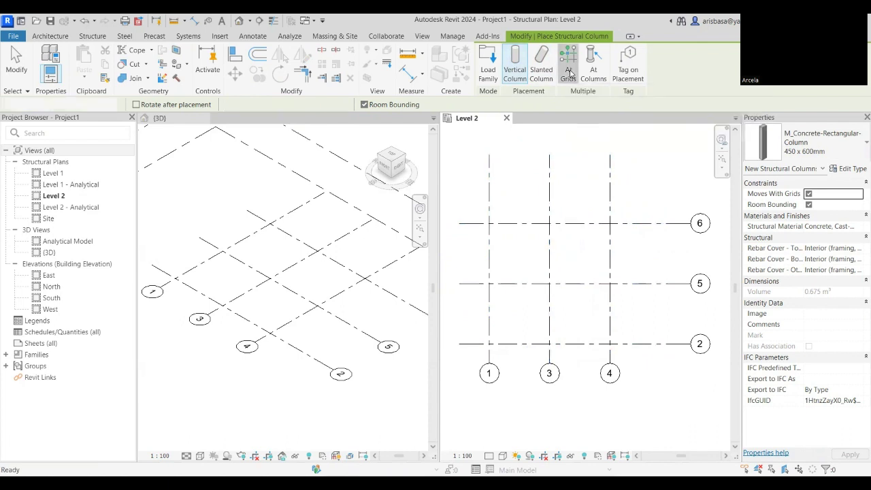
{"action": "left_click_drag", "start_coordinate": [628, 192], "coordinate": [468, 353]}
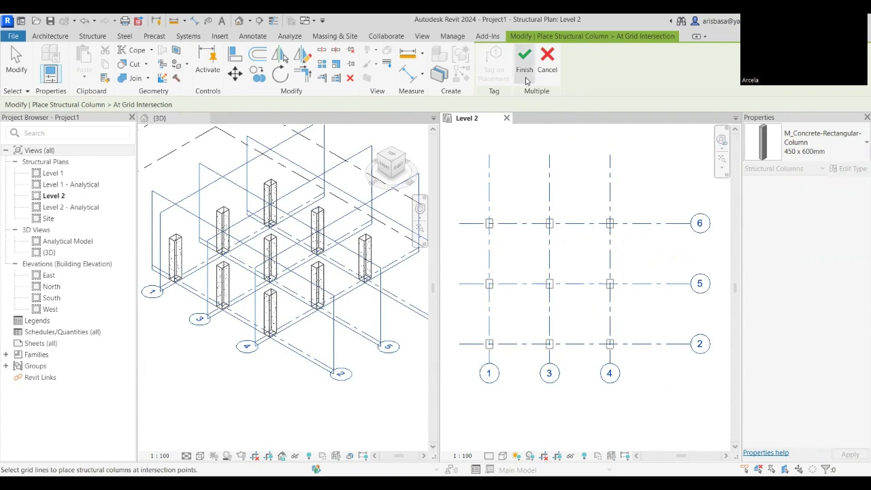
{"action": "left_click", "coordinate": [524, 65]}
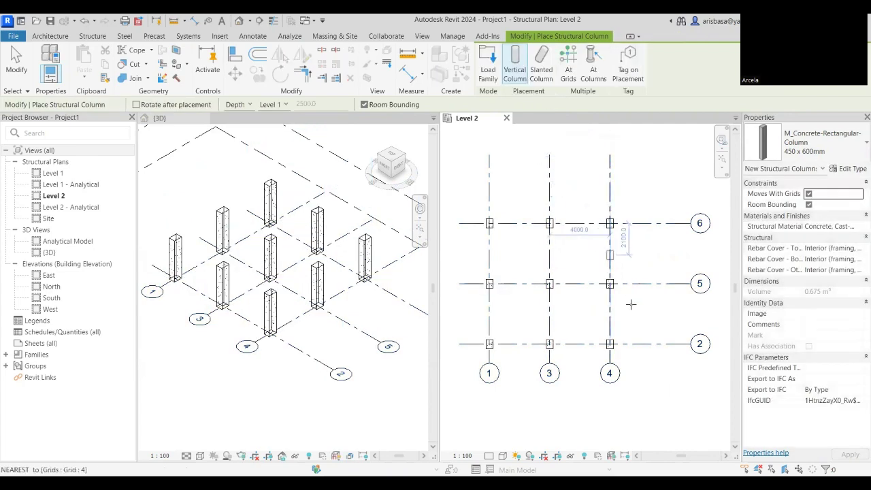
{"action": "key", "text": "Escape"}
{"action": "key", "text": "Escape"}
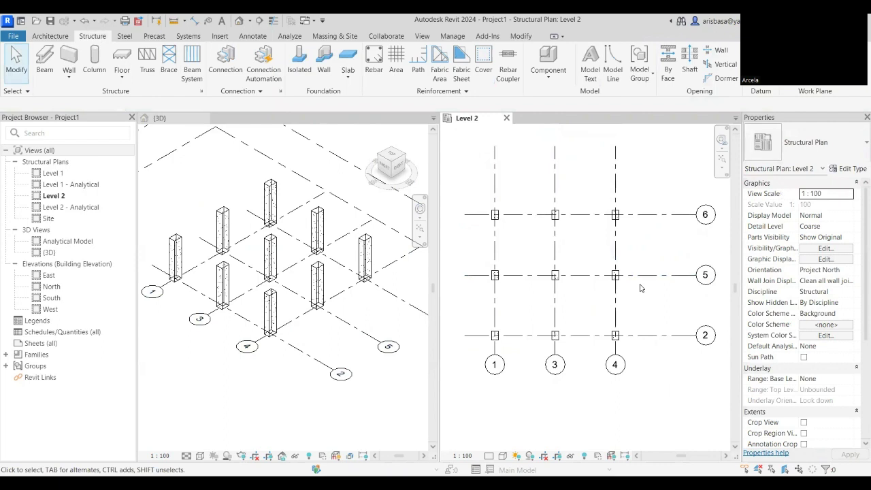
{"action": "scroll", "coordinate": [579, 286], "scroll_direction": "up", "scroll_amount": 2}
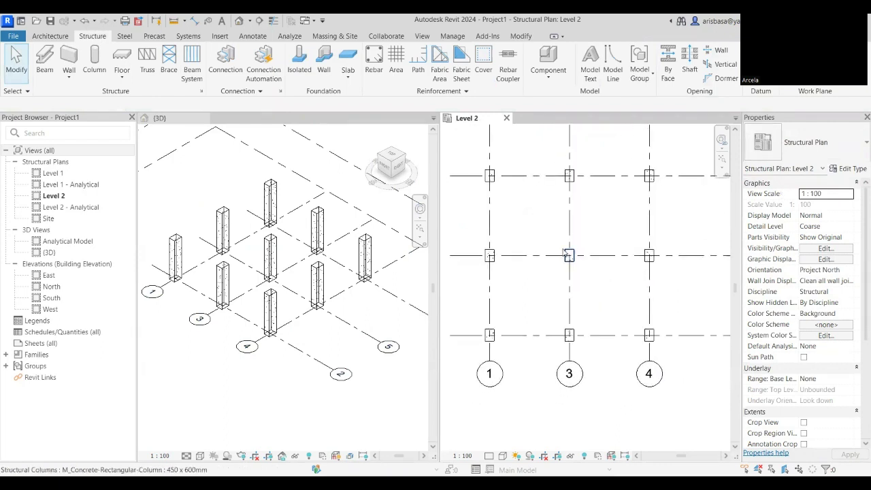
{"action": "left_click", "coordinate": [651, 273]}
{"action": "key", "text": "Escape"}
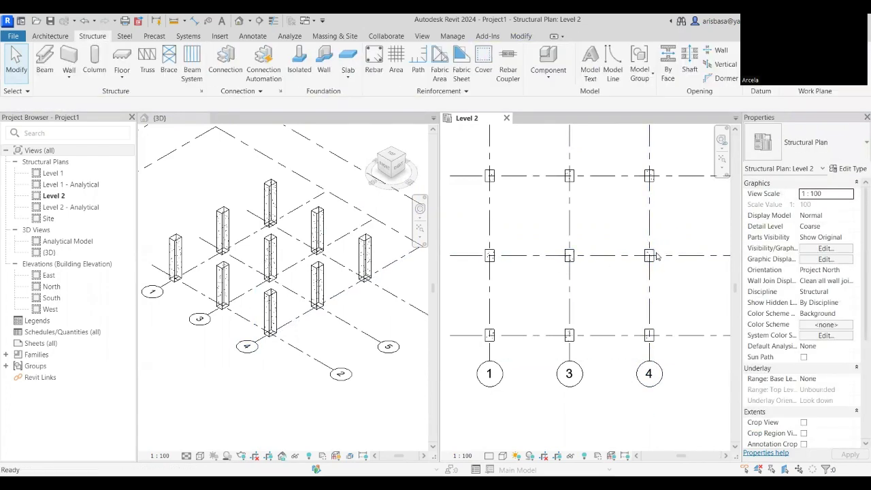
{"action": "left_click", "coordinate": [653, 256]}
{"action": "key", "text": "Escape"}
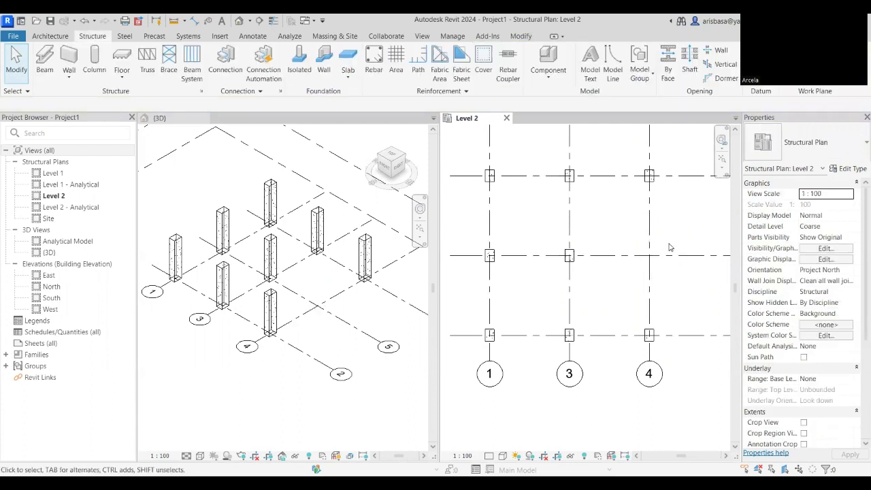
{"action": "scroll", "coordinate": [665, 293], "scroll_direction": "down", "scroll_amount": 3}
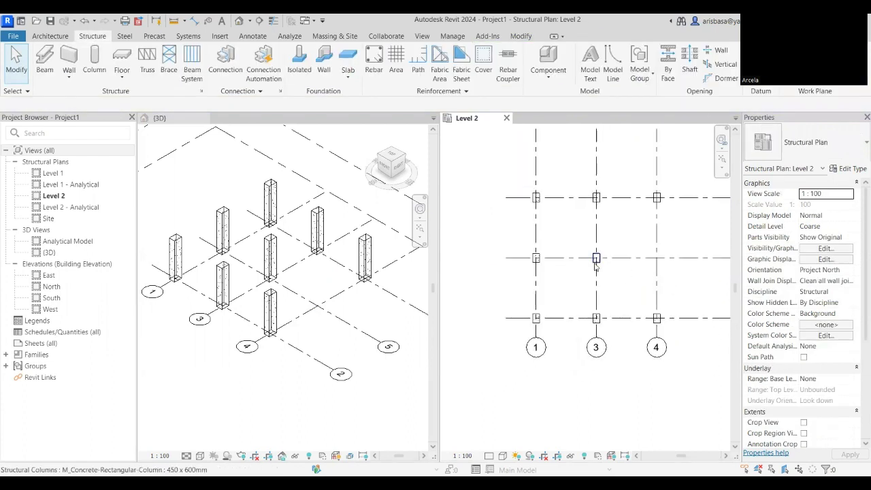
{"action": "middle_click_drag", "start_coordinate": [588, 292], "coordinate": [632, 295]}
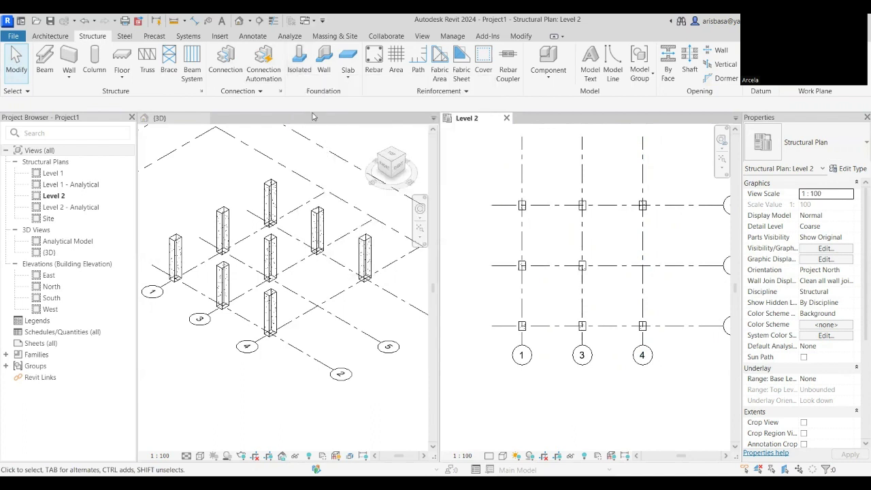
Start isolated footing placement and open Type Properties for M_Footing-Rectangular 1800 x 1200 x 450mm
{"action": "left_click", "coordinate": [299, 73]}
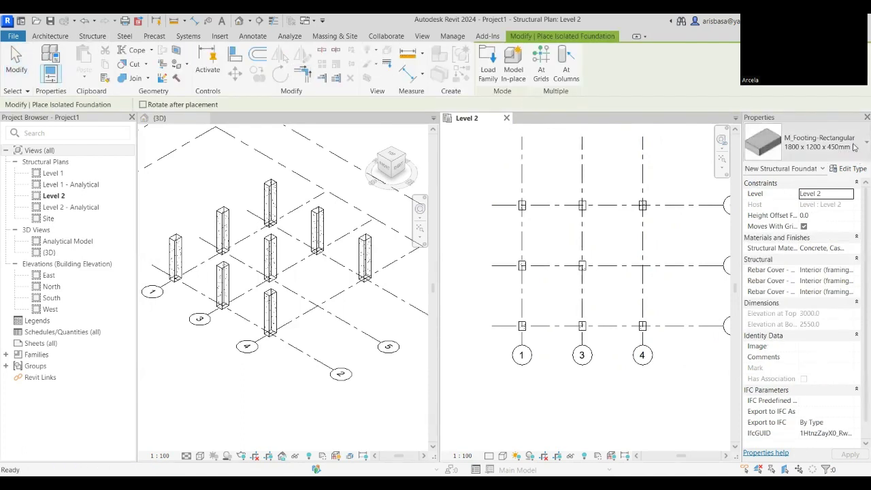
{"action": "left_click", "coordinate": [858, 148]}
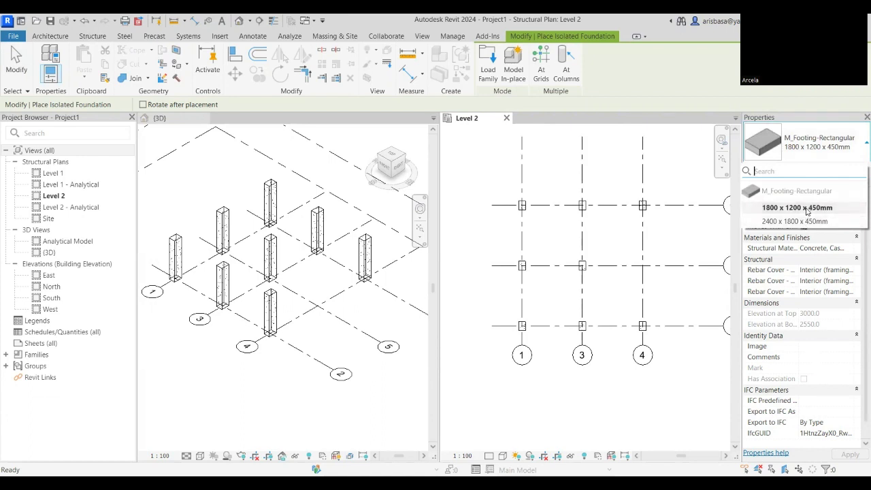
{"action": "mouse_move", "coordinate": [806, 213]}
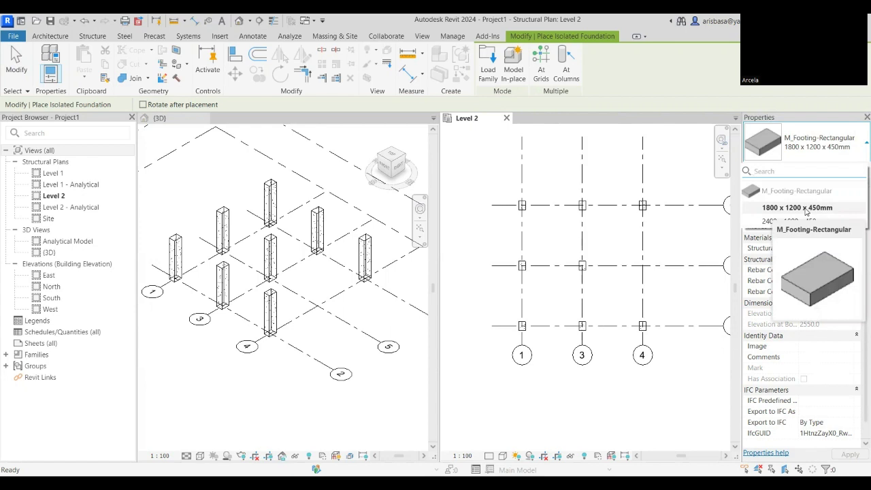
{"action": "left_click", "coordinate": [839, 89]}
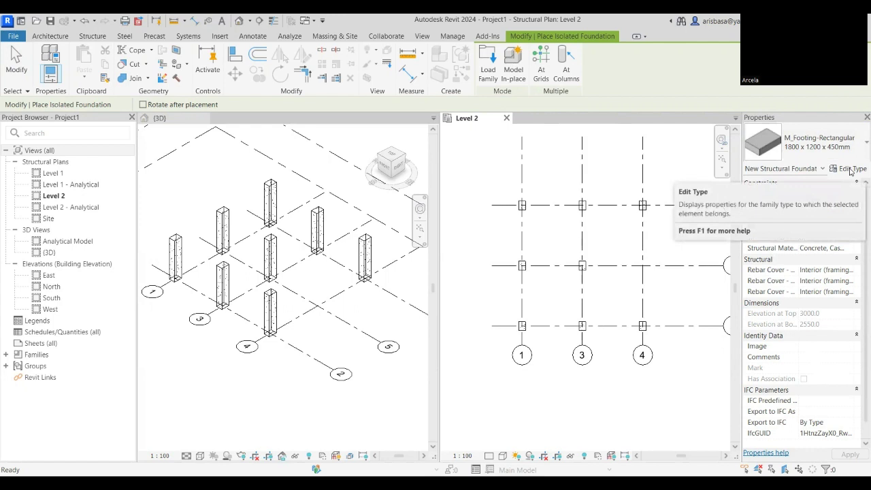
{"action": "left_click", "coordinate": [850, 171]}
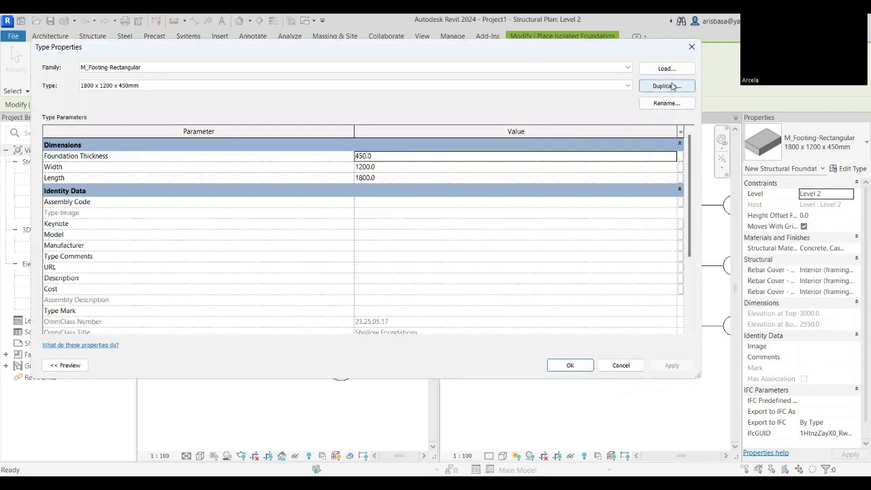
Duplicate the footing type and name the copy 1000 x 1000 x 400mm
{"action": "left_click", "coordinate": [671, 86]}
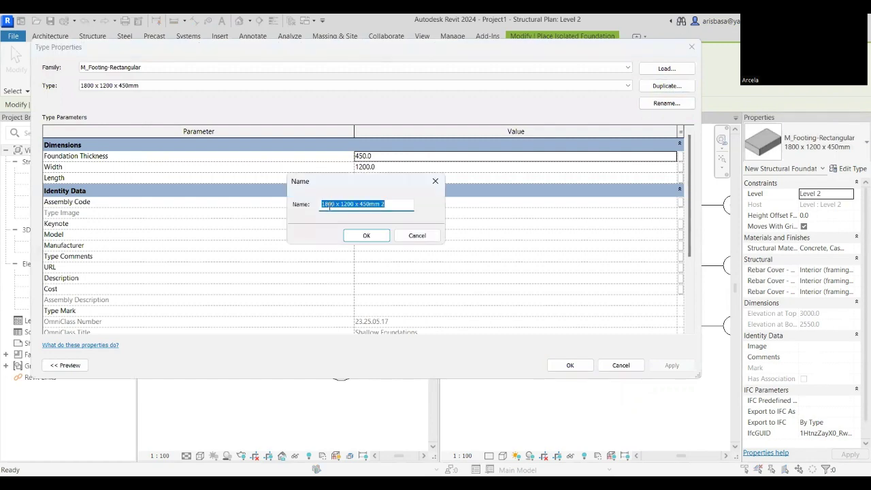
{"action": "left_click", "coordinate": [330, 205]}
{"action": "key", "text": "BackSpace"}
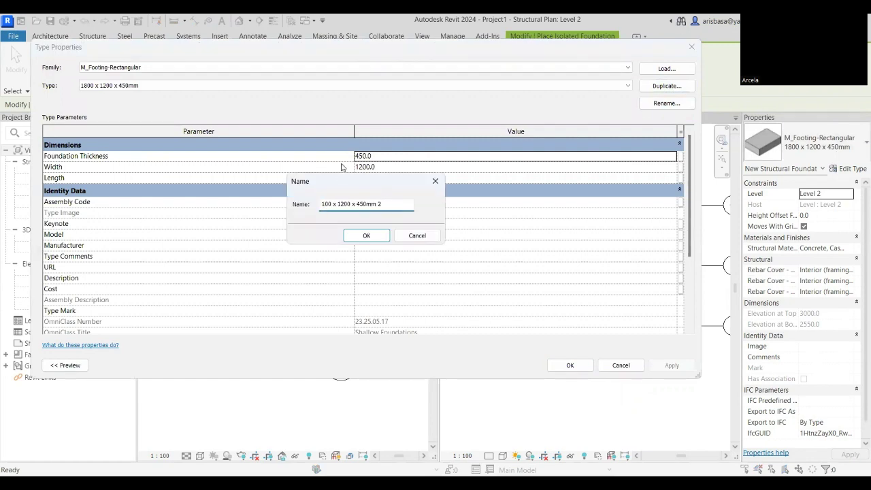
{"action": "type", "text": "0"}
{"action": "left_click", "coordinate": [347, 202]}
{"action": "key", "text": "BackSpace"}
{"action": "type", "text": "0"}
{"action": "left_click", "coordinate": [361, 204]}
{"action": "key", "text": "BackSpace"}
{"action": "type", "text": "0"}
{"action": "left_click", "coordinate": [379, 237]}
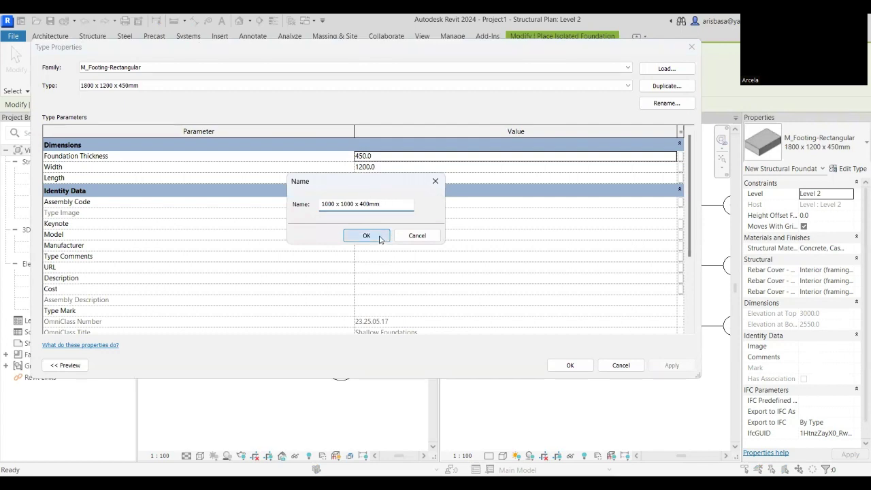
{"action": "left_click", "coordinate": [380, 238]}
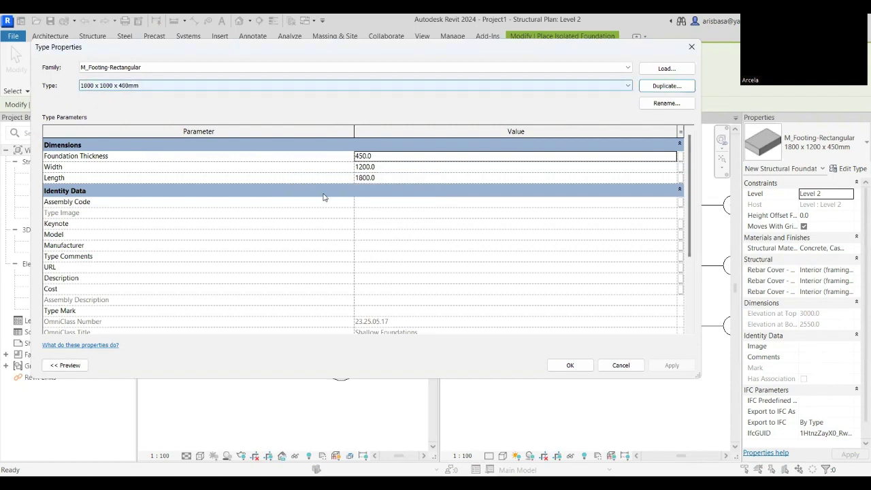
Set Foundation Thickness 400, Width 1000 and Length 1000, and apply the new type
{"action": "left_click", "coordinate": [376, 157]}
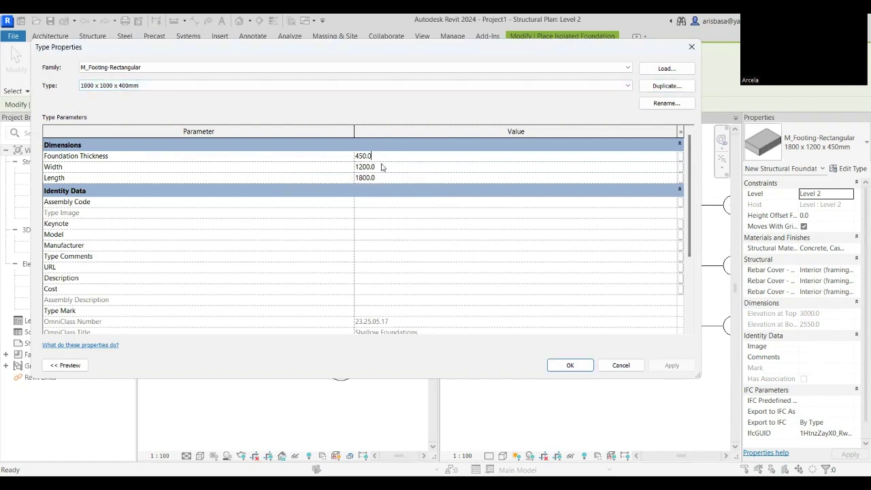
{"action": "left_click_drag", "start_coordinate": [379, 156], "coordinate": [340, 157]}
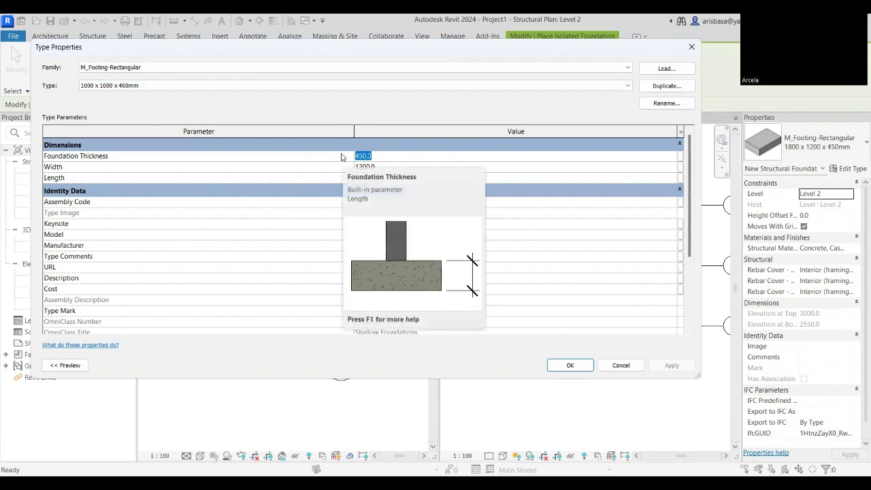
{"action": "type", "text": "400"}
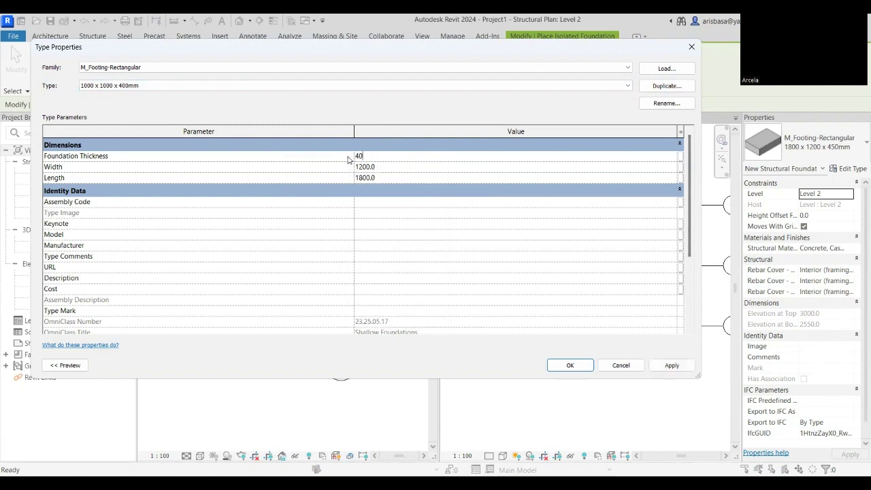
{"action": "left_click", "coordinate": [387, 168]}
{"action": "type", "text": "1000"}
{"action": "left_click", "coordinate": [385, 177]}
{"action": "type", "text": "1000"}
{"action": "left_click", "coordinate": [672, 365]}
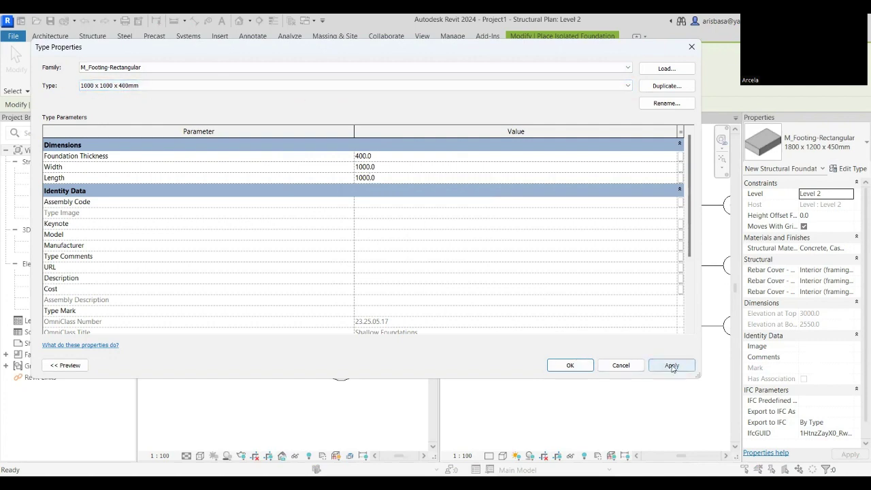
{"action": "left_click", "coordinate": [570, 366]}
{"action": "scroll", "coordinate": [520, 265], "scroll_direction": "up", "scroll_amount": 3}
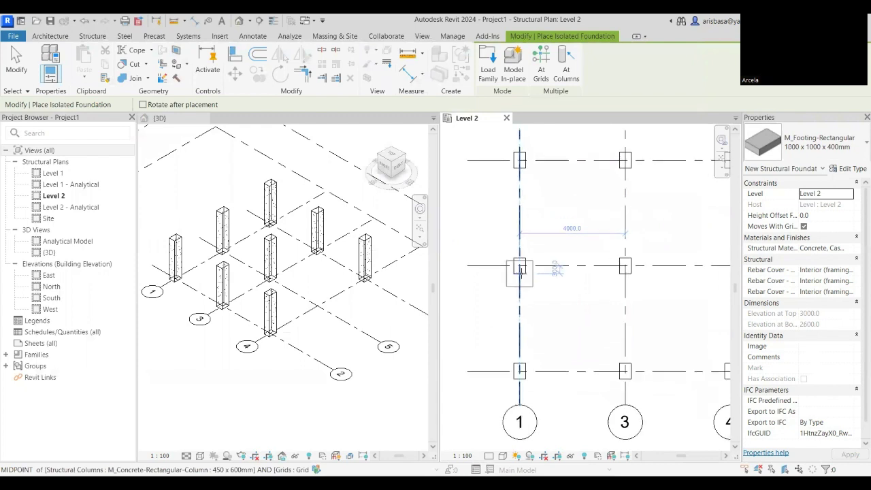
{"action": "scroll", "coordinate": [521, 265], "scroll_direction": "down", "scroll_amount": 4}
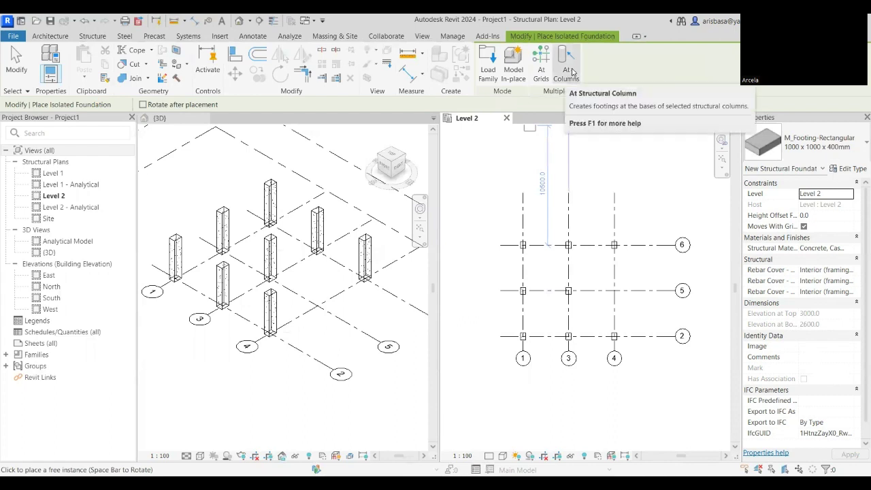
{"action": "scroll", "coordinate": [621, 282], "scroll_direction": "up", "scroll_amount": 3}
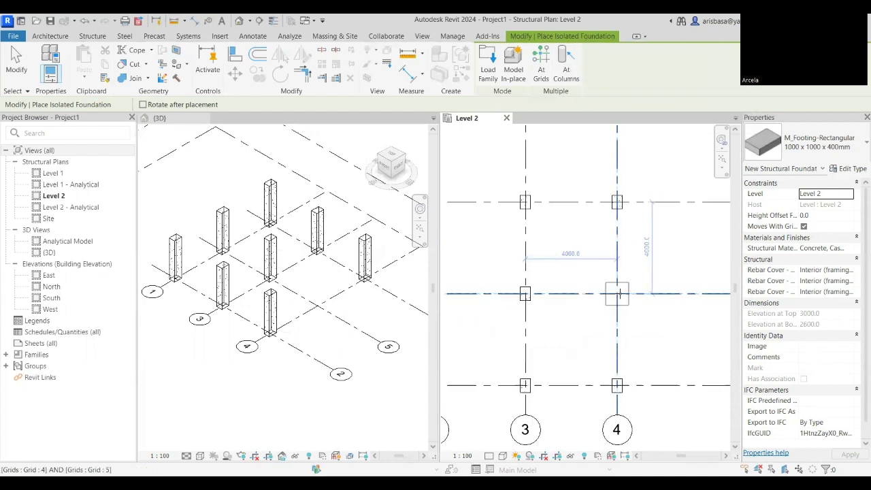
Abandon the At Columns footings on Level 2 and open the Level 1 structural plan
{"action": "scroll", "coordinate": [617, 294], "scroll_direction": "down", "scroll_amount": 3}
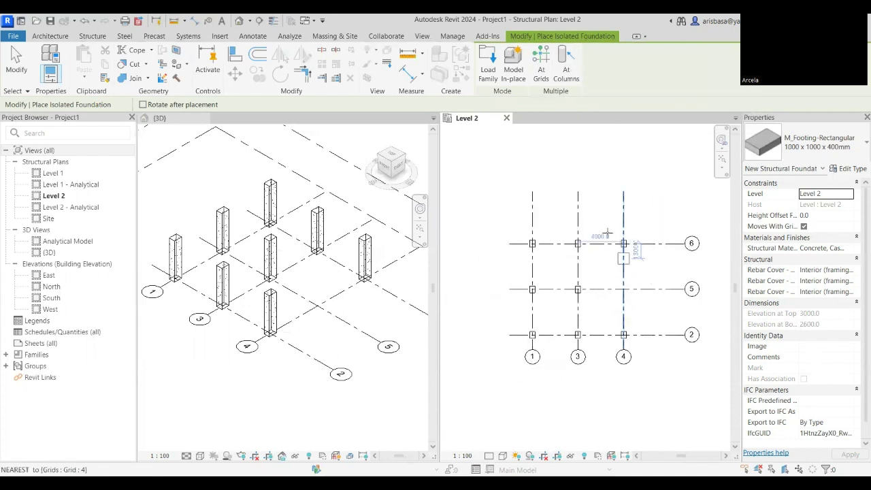
{"action": "left_click", "coordinate": [566, 64]}
{"action": "left_click_drag", "start_coordinate": [503, 220], "coordinate": [643, 343]}
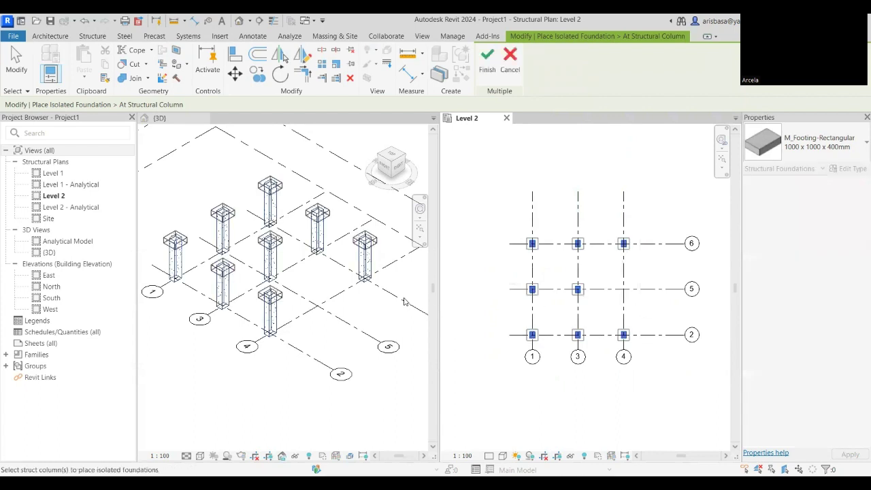
{"action": "scroll", "coordinate": [226, 308], "scroll_direction": "up", "scroll_amount": 2}
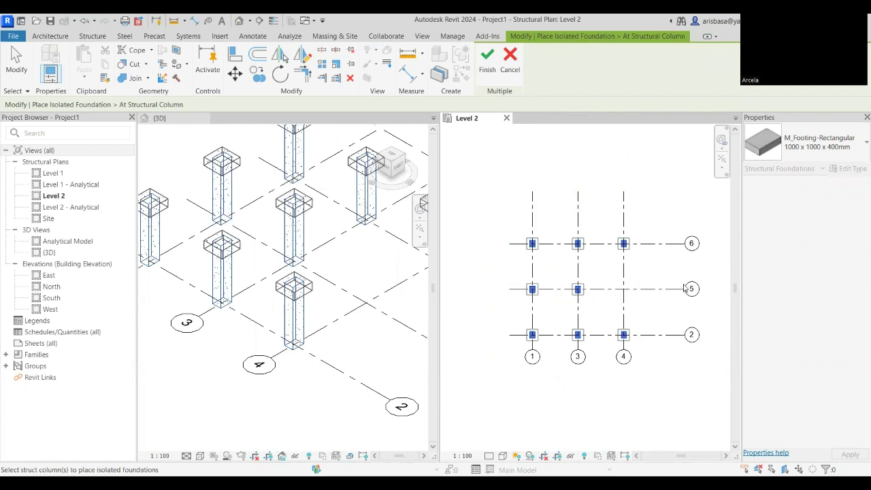
{"action": "scroll", "coordinate": [629, 306], "scroll_direction": "down", "scroll_amount": 2}
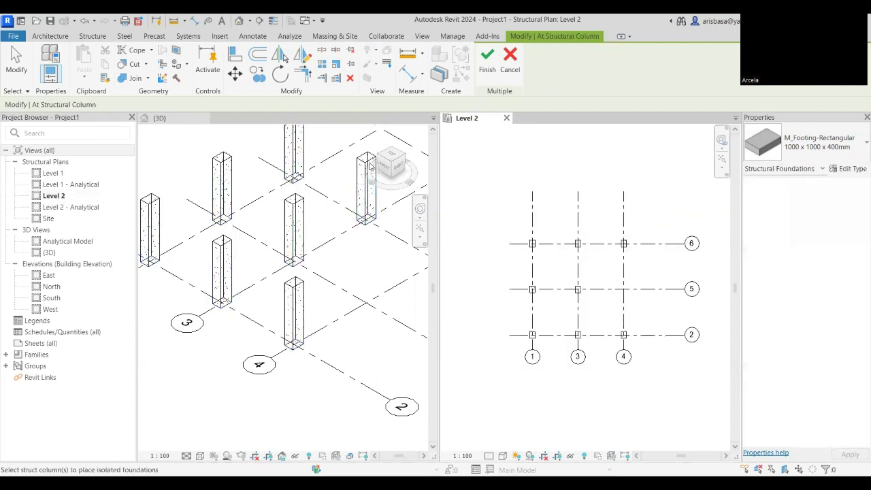
{"action": "double_click", "coordinate": [54, 173]}
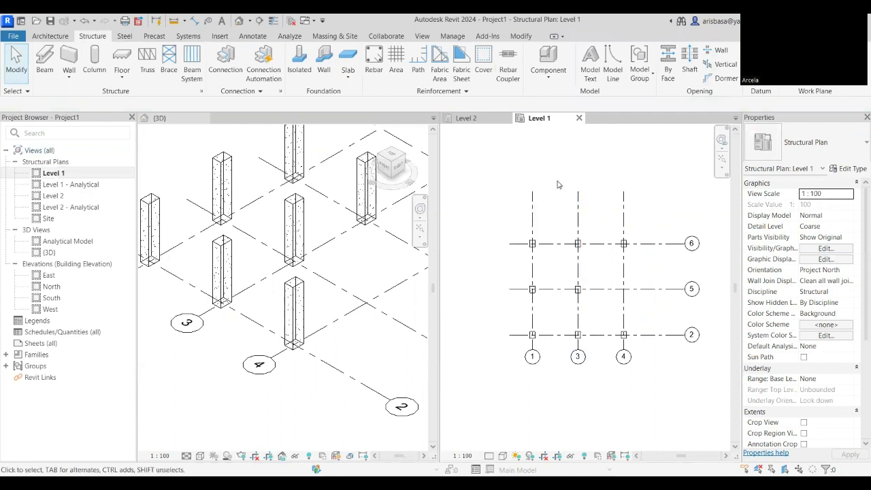
Place 1000 x 1000 x 400mm isolated footings under all nine Level 1 columns using At Columns
{"action": "left_click", "coordinate": [299, 65]}
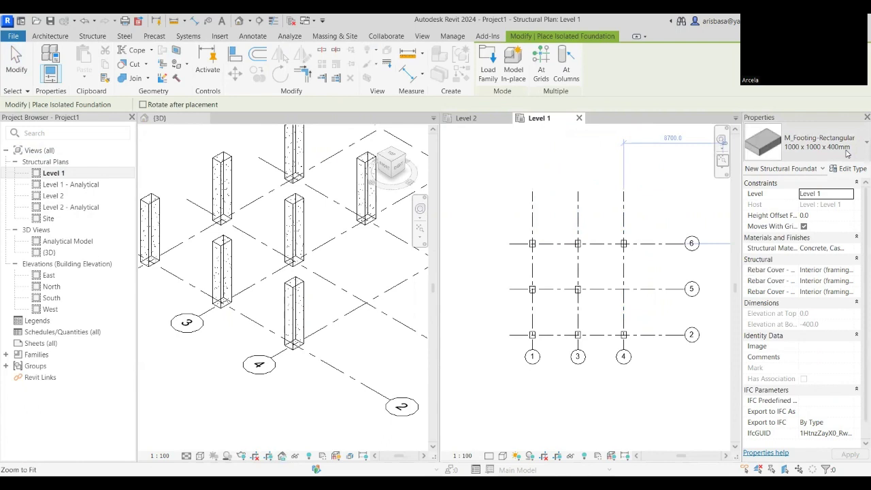
{"action": "left_click", "coordinate": [565, 71]}
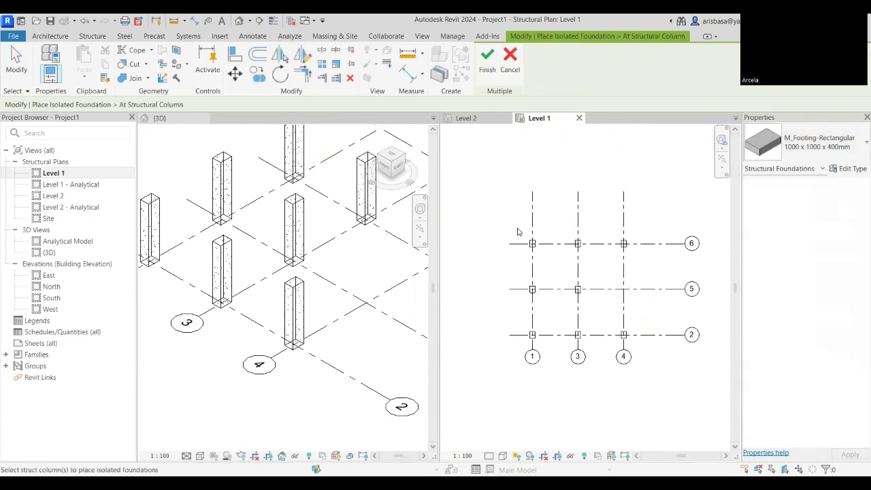
{"action": "left_click_drag", "start_coordinate": [517, 231], "coordinate": [641, 351]}
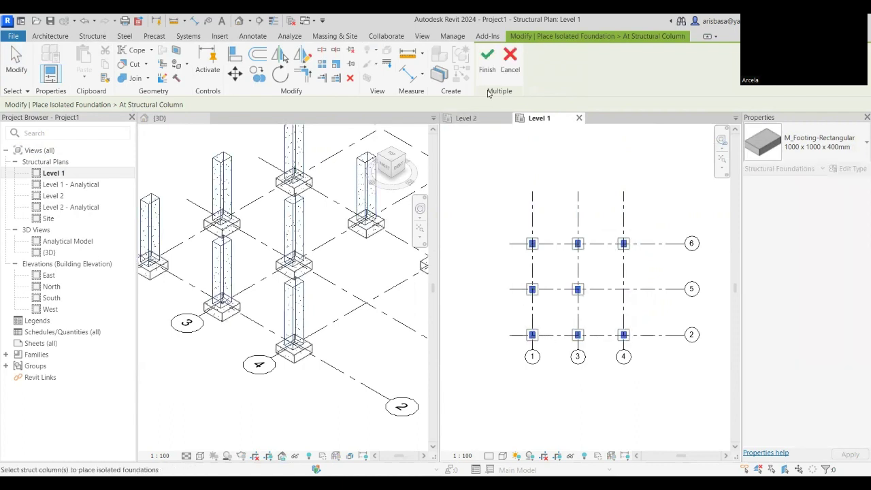
{"action": "left_click", "coordinate": [488, 60]}
{"action": "scroll", "coordinate": [578, 300], "scroll_direction": "down", "scroll_amount": 3}
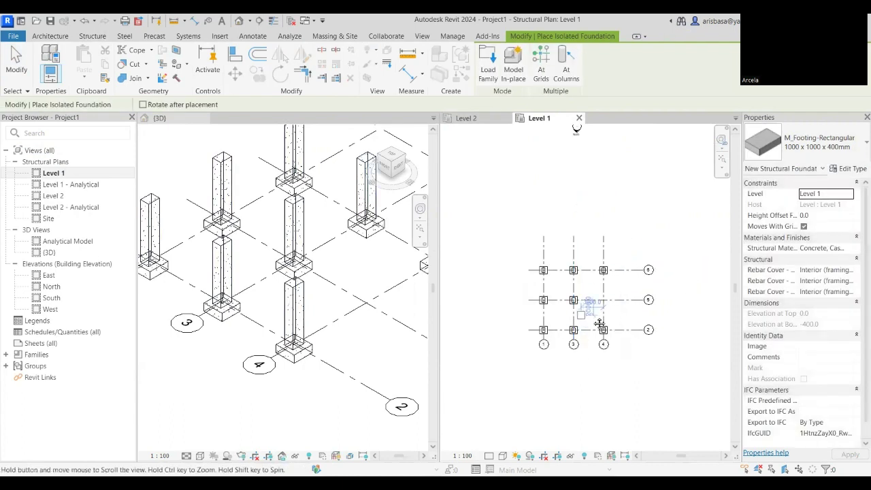
{"action": "scroll", "coordinate": [614, 252], "scroll_direction": "up", "scroll_amount": 5}
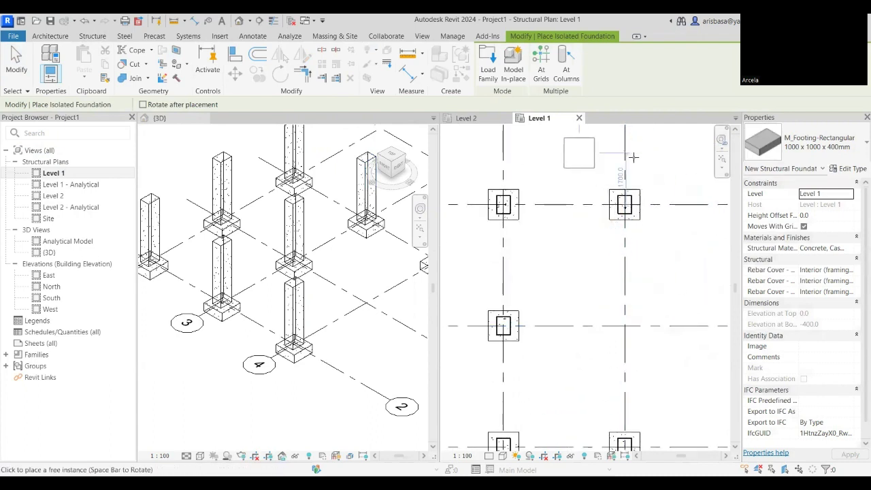
{"action": "middle_click_drag", "start_coordinate": [585, 129], "coordinate": [535, 210]}
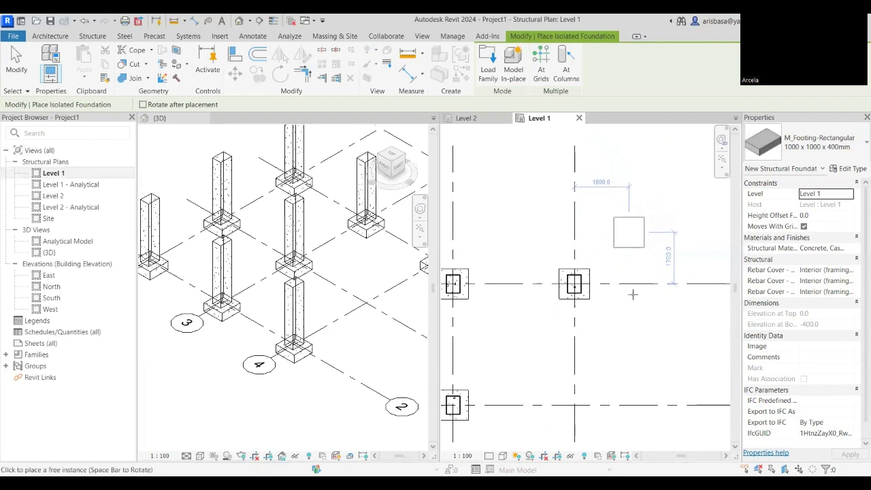
{"action": "scroll", "coordinate": [637, 250], "scroll_direction": "down", "scroll_amount": 2}
{"action": "middle_click_drag", "start_coordinate": [613, 331], "coordinate": [610, 268]}
{"action": "scroll", "coordinate": [610, 269], "scroll_direction": "up", "scroll_amount": 1}
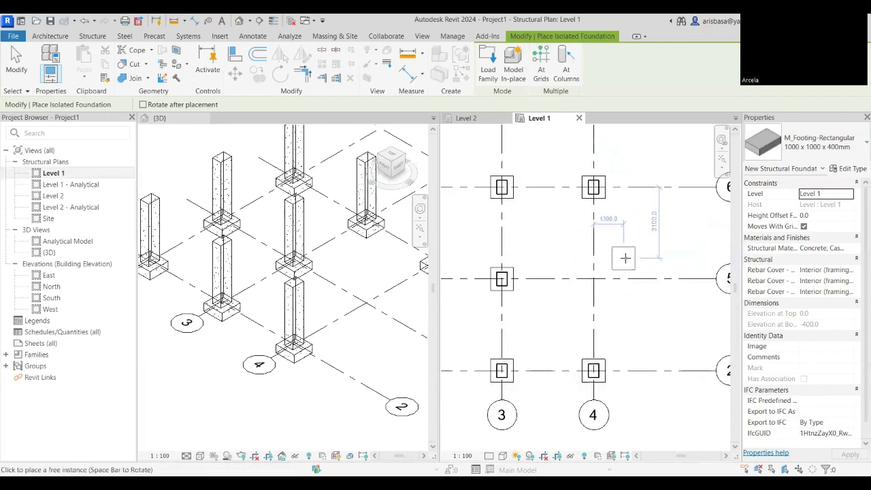
{"action": "scroll", "coordinate": [632, 256], "scroll_direction": "down", "scroll_amount": 1}
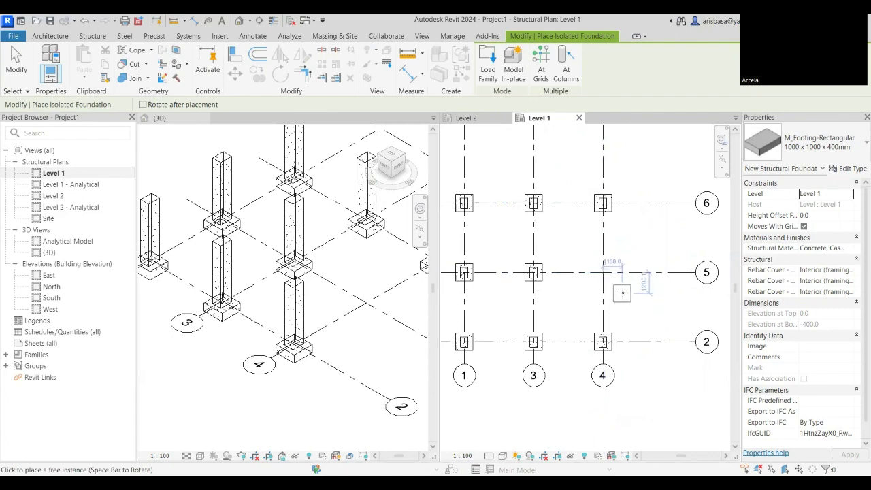
Exit footing placement, choose the M_Concrete-Rectangular Beam 300 x 600mm type, and open Level 2
{"action": "key", "text": "Escape"}
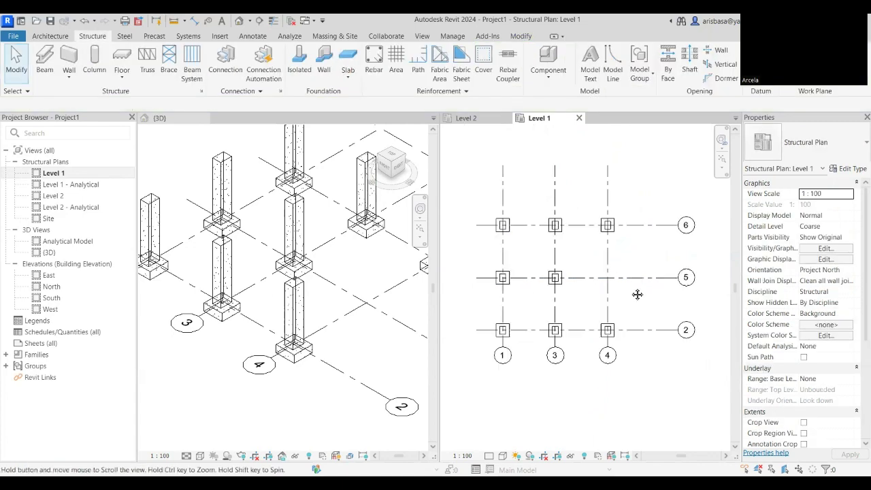
{"action": "scroll", "coordinate": [638, 291], "scroll_direction": "down", "scroll_amount": 2}
{"action": "middle_click_drag", "start_coordinate": [630, 268], "coordinate": [622, 278]}
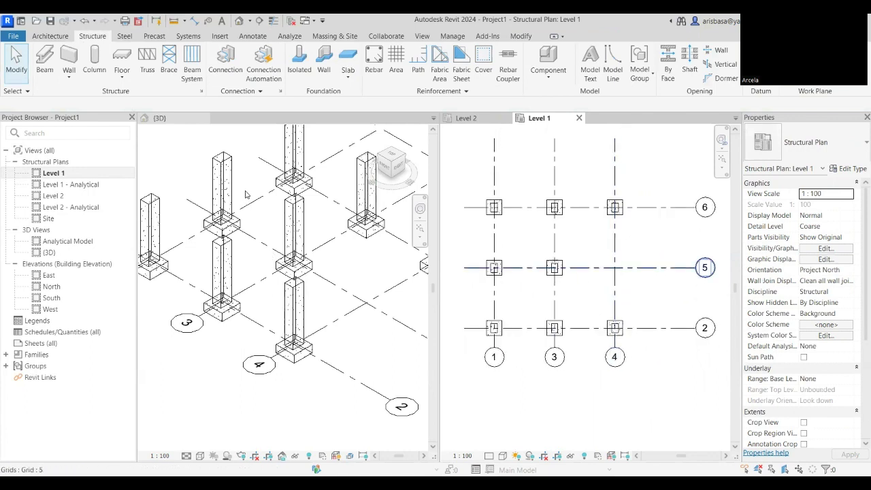
{"action": "left_click", "coordinate": [43, 69]}
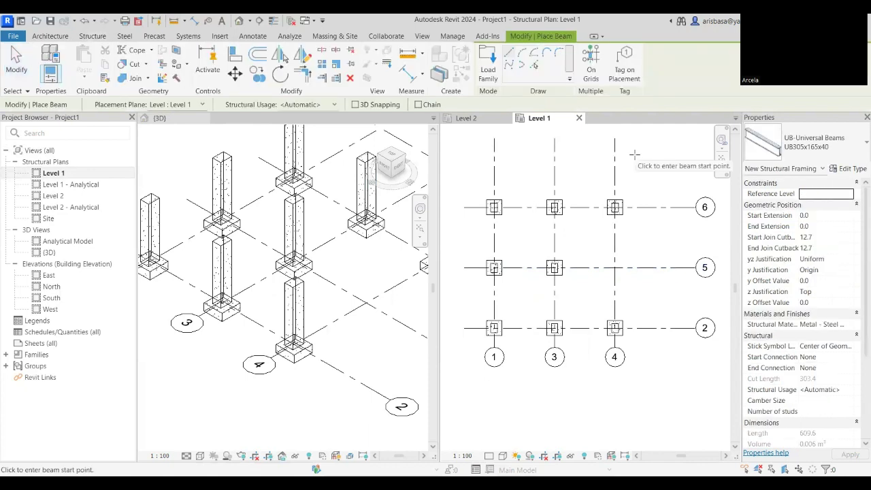
{"action": "left_click", "coordinate": [842, 150]}
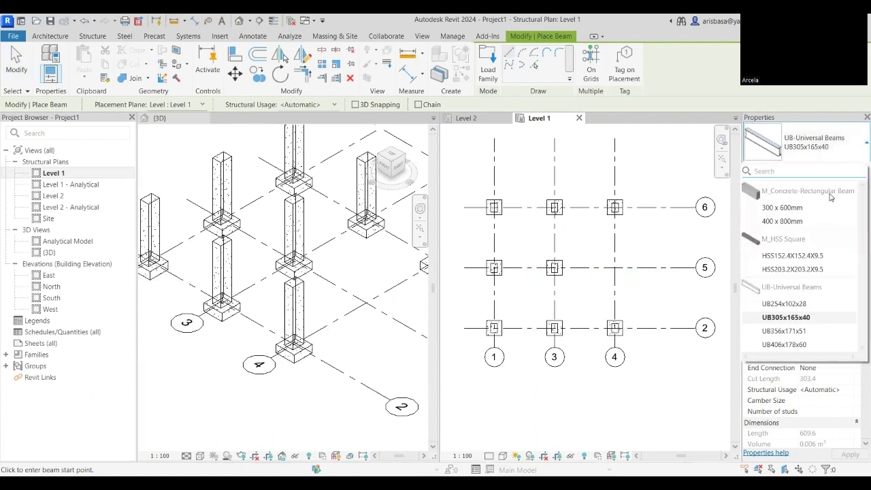
{"action": "left_click", "coordinate": [782, 208]}
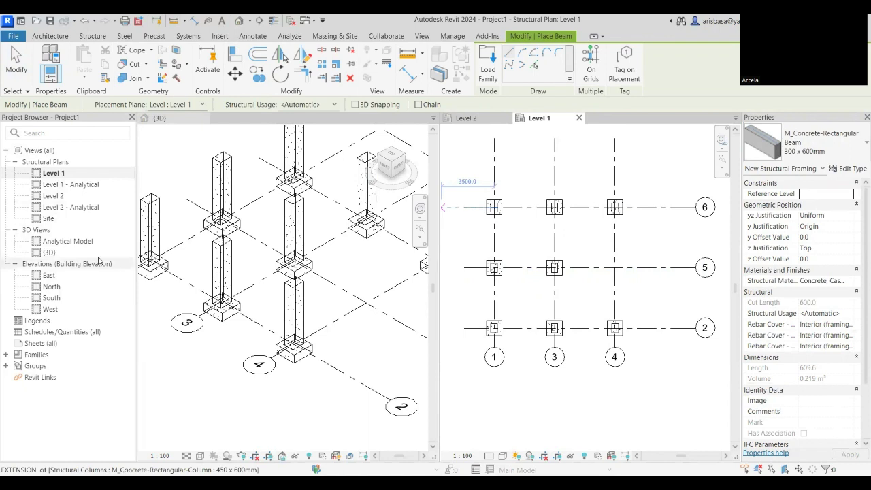
{"action": "double_click", "coordinate": [55, 196]}
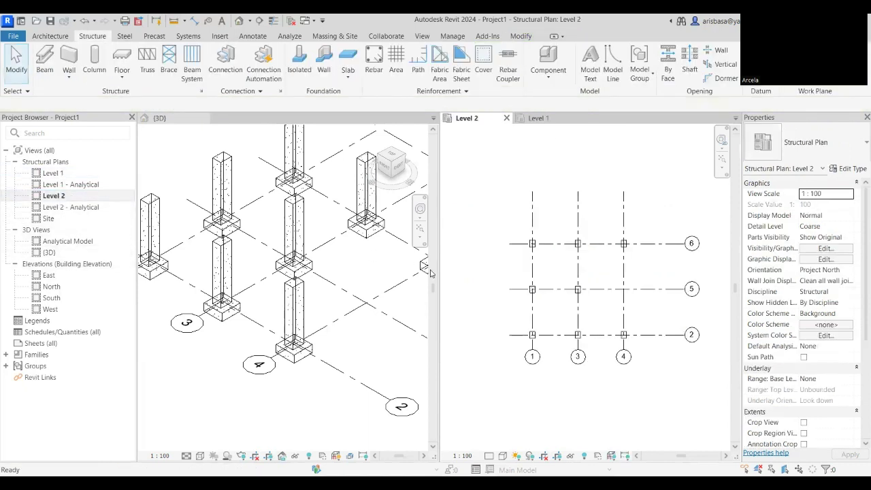
Reposition the 3D model and the Level 2 plan so all grids are in view
{"action": "scroll", "coordinate": [489, 299], "scroll_direction": "up", "scroll_amount": 3}
{"action": "mouse_move", "coordinate": [555, 318]}
{"action": "middle_mouse_down"}
{"action": "mouse_move", "coordinate": [488, 311]}
{"action": "mouse_move", "coordinate": [569, 307]}
{"action": "middle_mouse_up"}
{"action": "scroll", "coordinate": [155, 213], "scroll_direction": "up", "scroll_amount": 1}
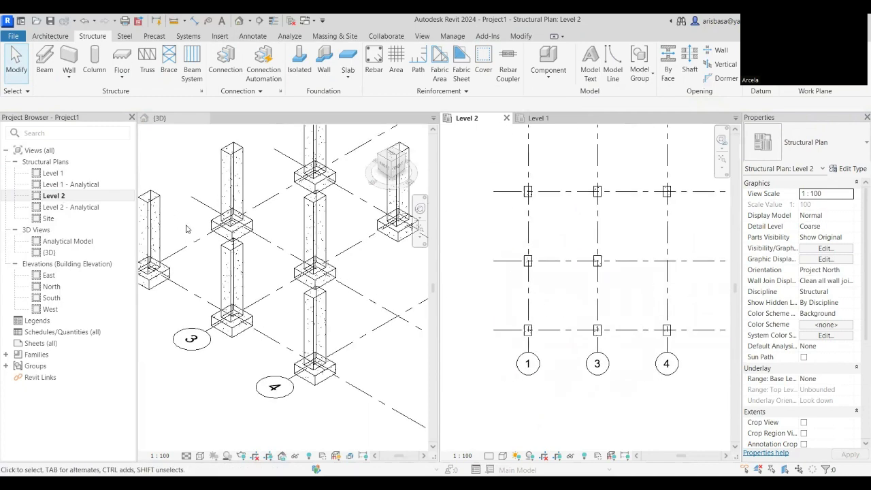
{"action": "left_click", "coordinate": [178, 224]}
{"action": "middle_click_drag", "start_coordinate": [352, 310], "coordinate": [311, 271]}
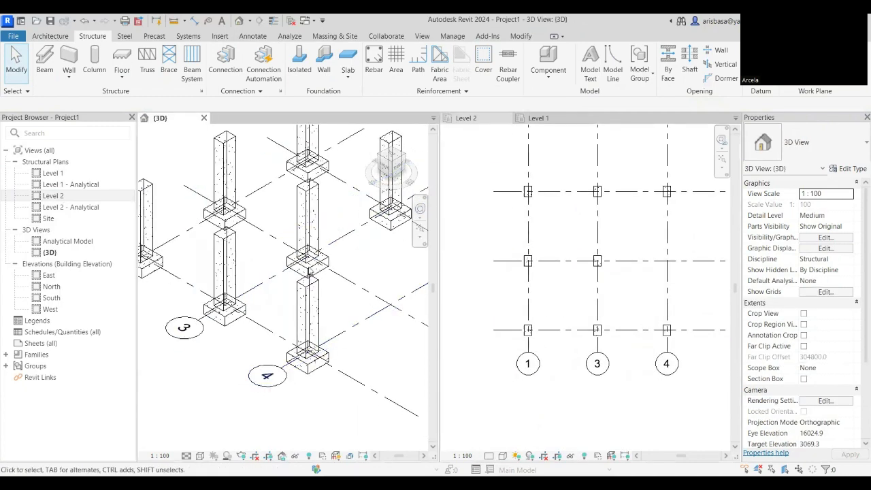
{"action": "middle_click_drag", "start_coordinate": [258, 281], "coordinate": [544, 274]}
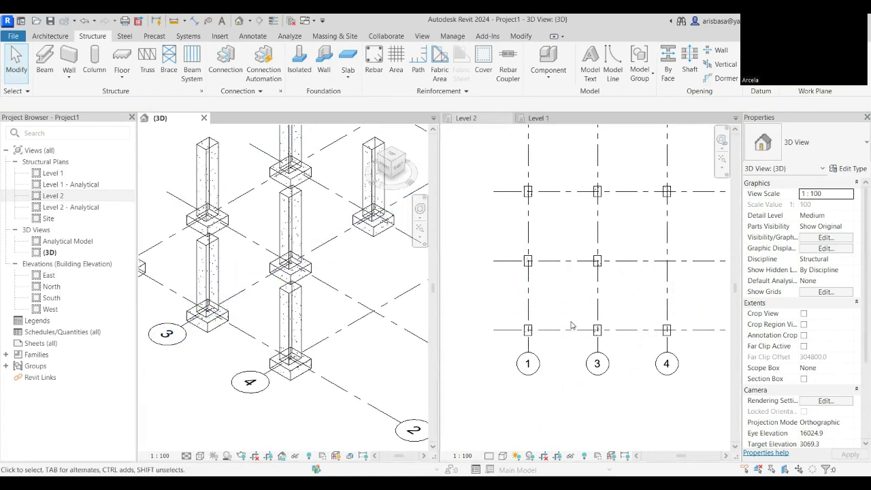
{"action": "left_click", "coordinate": [571, 325]}
{"action": "scroll", "coordinate": [582, 313], "scroll_direction": "up", "scroll_amount": 1}
{"action": "middle_click_drag", "start_coordinate": [582, 312], "coordinate": [563, 321]}
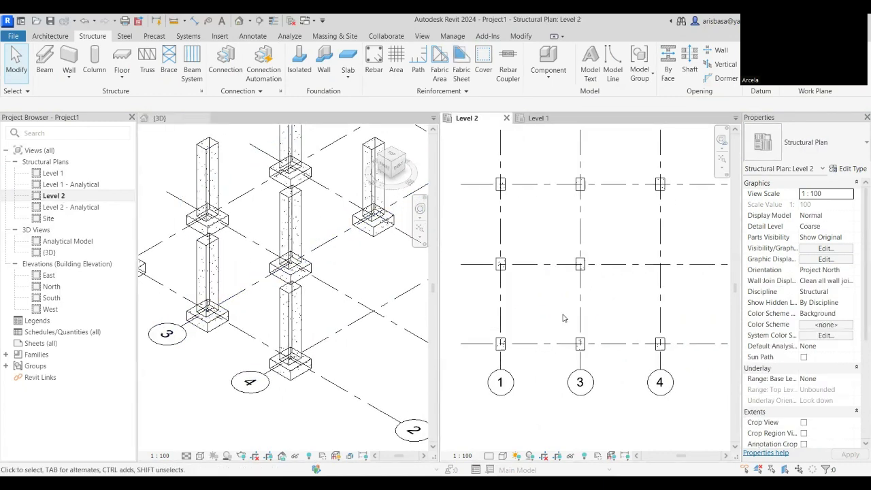
Draw 300 x 600mm concrete beams along grid 1 and along grid 2 from grid 1 to 3
{"action": "left_click", "coordinate": [45, 61]}
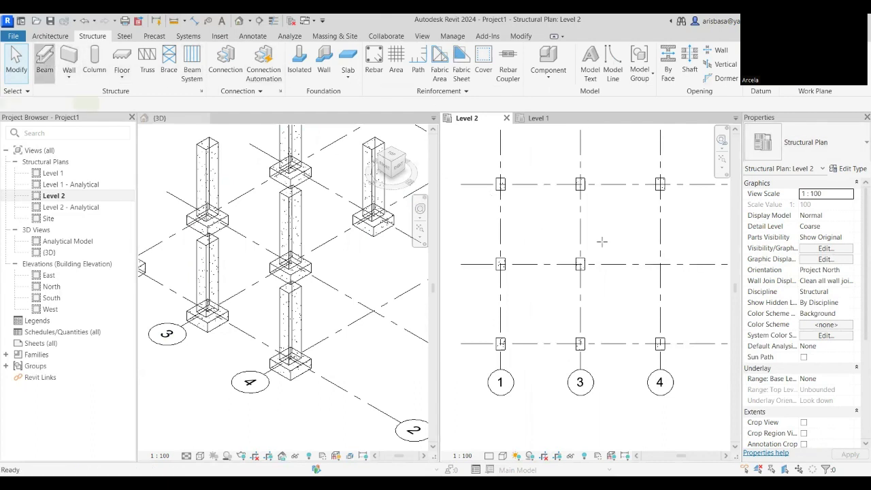
{"action": "scroll", "coordinate": [500, 336], "scroll_direction": "up", "scroll_amount": 3}
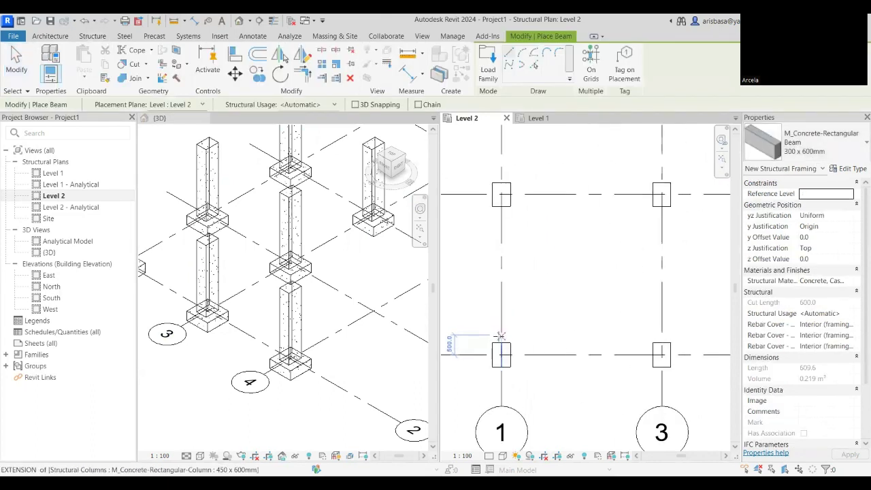
{"action": "left_click", "coordinate": [501, 340]}
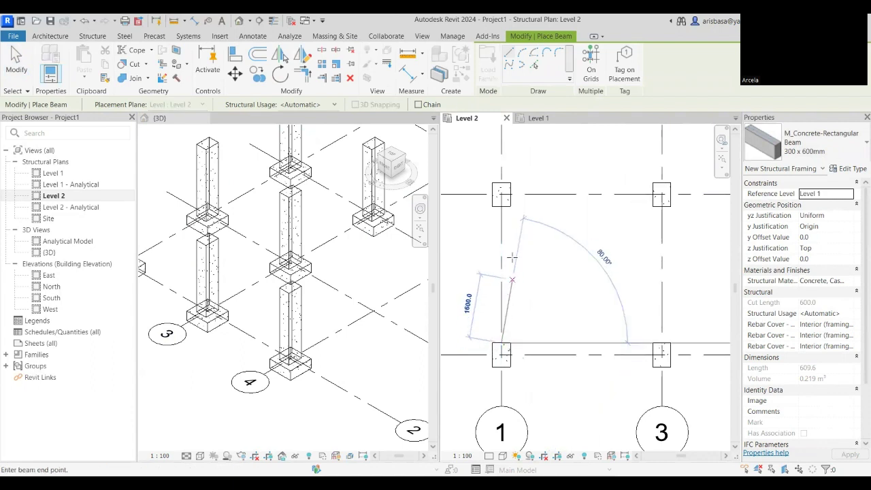
{"action": "left_click", "coordinate": [501, 205]}
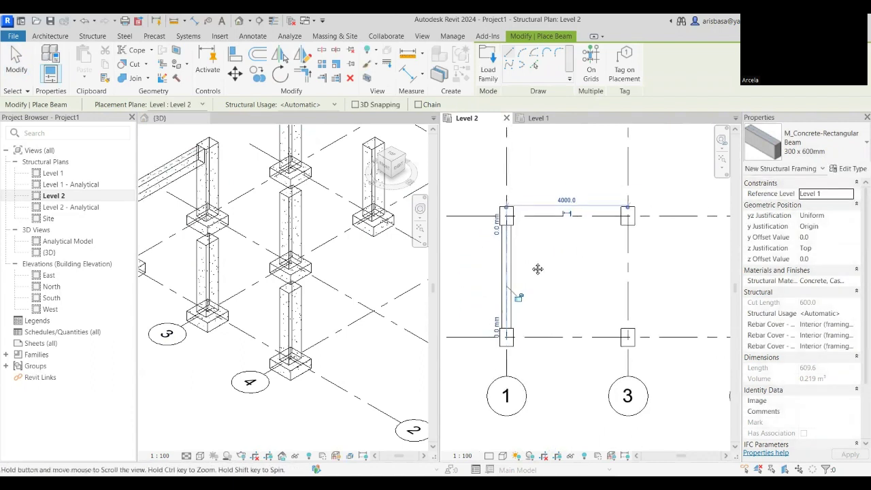
{"action": "scroll", "coordinate": [498, 347], "scroll_direction": "up", "scroll_amount": 2}
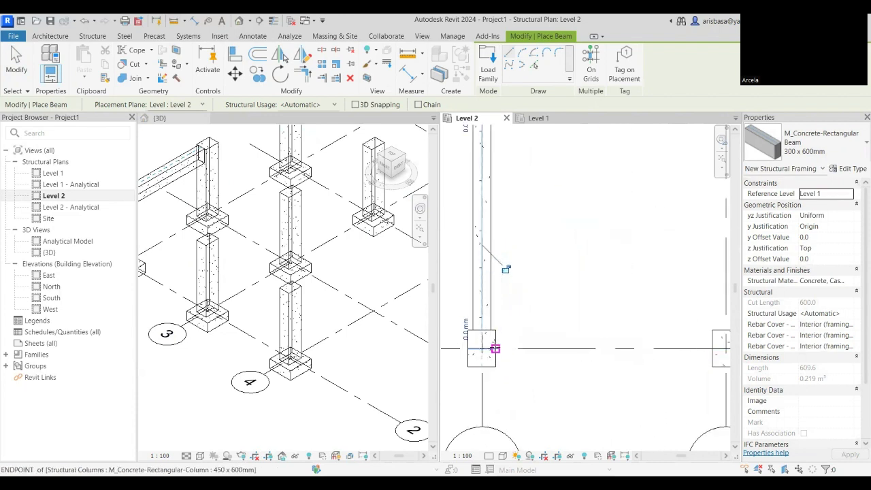
{"action": "left_click", "coordinate": [476, 344]}
{"action": "middle_click_drag", "start_coordinate": [476, 344], "coordinate": [444, 330]}
{"action": "left_click", "coordinate": [573, 333]}
{"action": "scroll", "coordinate": [571, 333], "scroll_direction": "down", "scroll_amount": 1}
{"action": "key", "text": "Escape"}
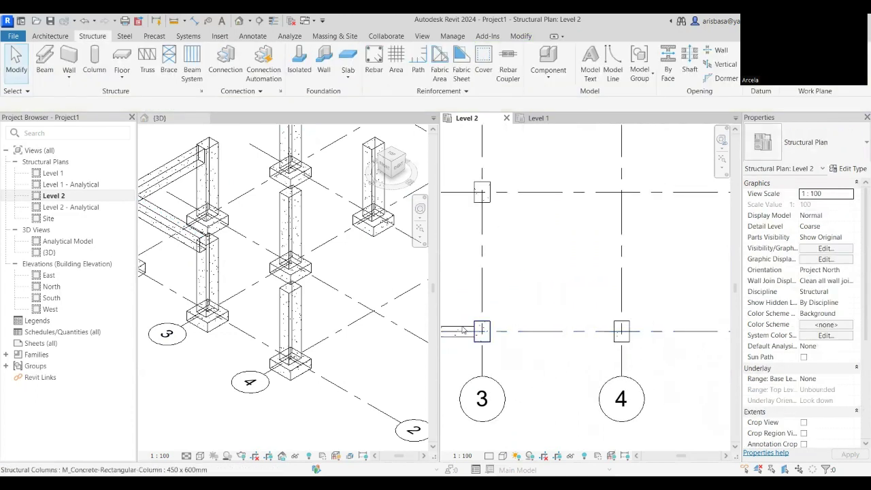
{"action": "scroll", "coordinate": [601, 330], "scroll_direction": "down", "scroll_amount": 1}
{"action": "middle_click_drag", "start_coordinate": [542, 237], "coordinate": [551, 285]}
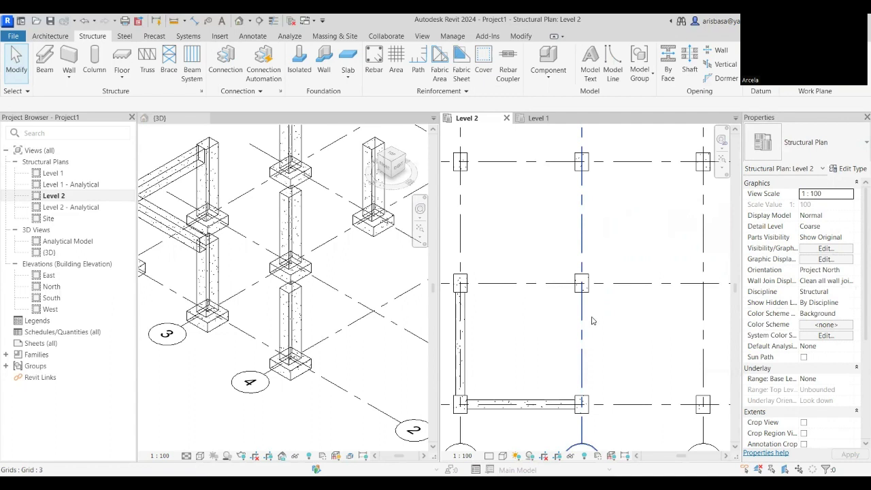
{"action": "scroll", "coordinate": [584, 204], "scroll_direction": "up", "scroll_amount": 2}
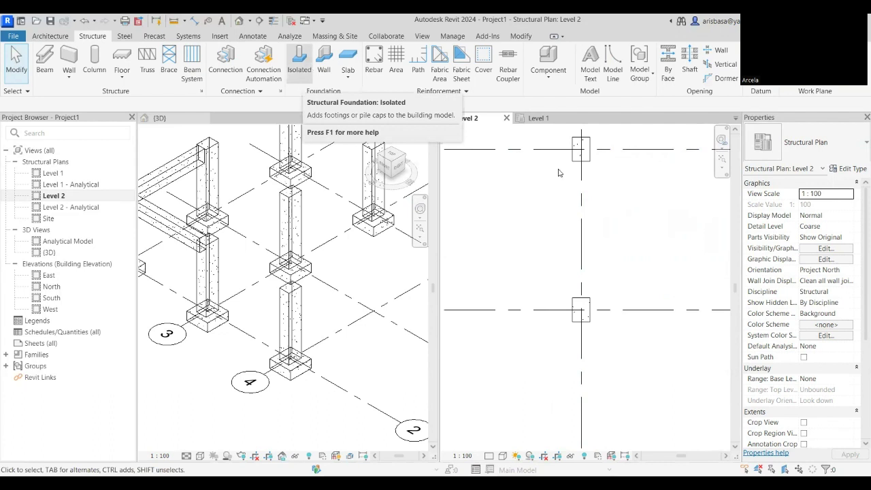
{"action": "scroll", "coordinate": [605, 282], "scroll_direction": "down", "scroll_amount": 3}
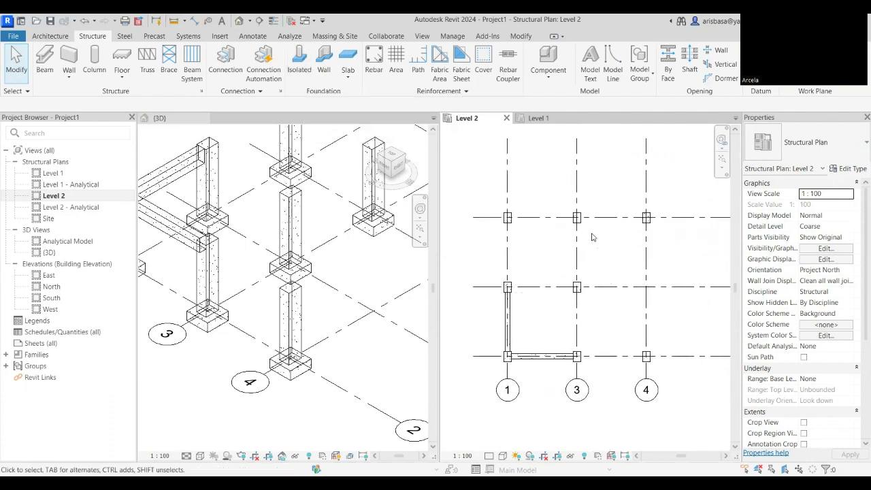
{"action": "scroll", "coordinate": [619, 245], "scroll_direction": "up", "scroll_amount": 2}
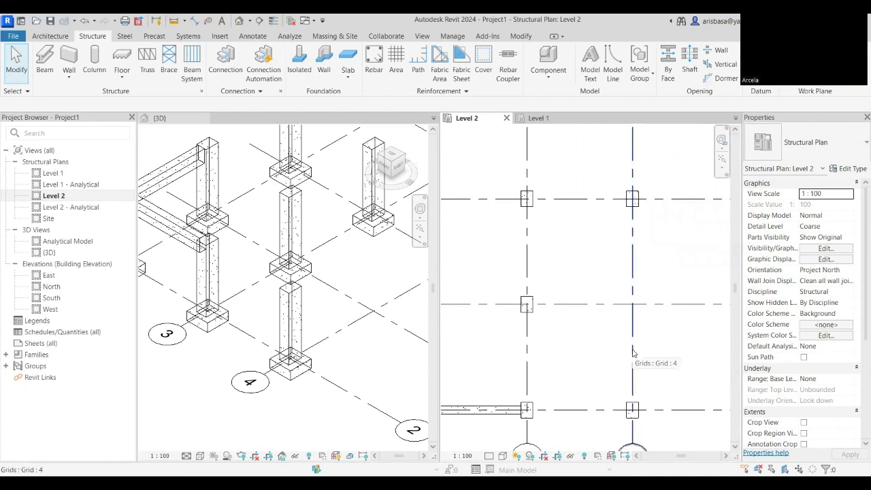
{"action": "middle_click_drag", "start_coordinate": [612, 325], "coordinate": [609, 315]}
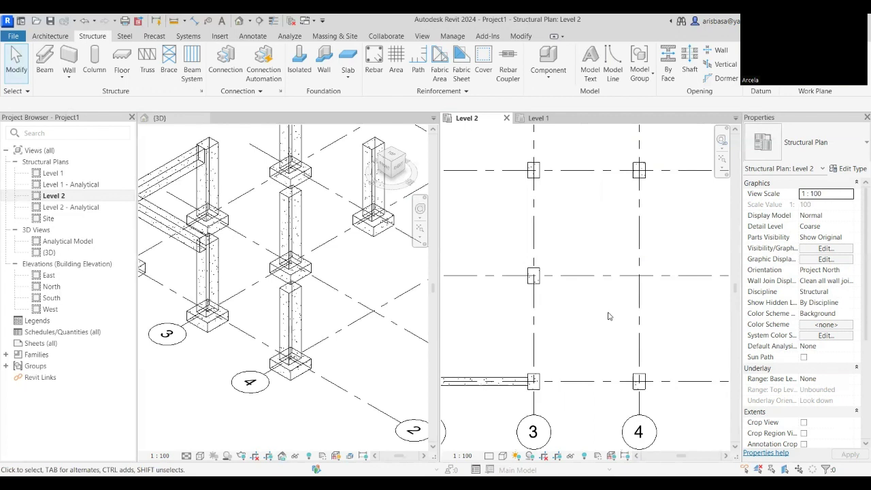
{"action": "scroll", "coordinate": [609, 316], "scroll_direction": "down", "scroll_amount": 2}
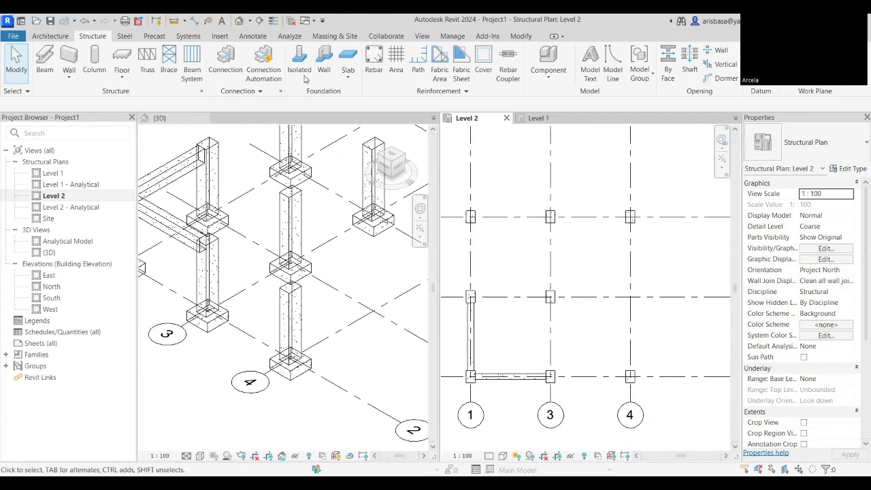
Draw concrete beams between the grid 3 columns and from grid 3 to grid 1, then select the grid 1 beam
{"action": "left_click", "coordinate": [46, 66]}
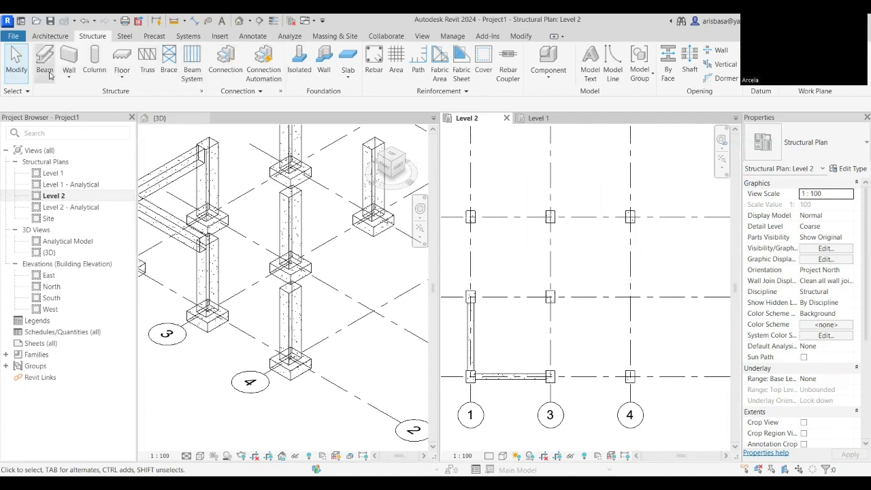
{"action": "scroll", "coordinate": [508, 376], "scroll_direction": "up", "scroll_amount": 1}
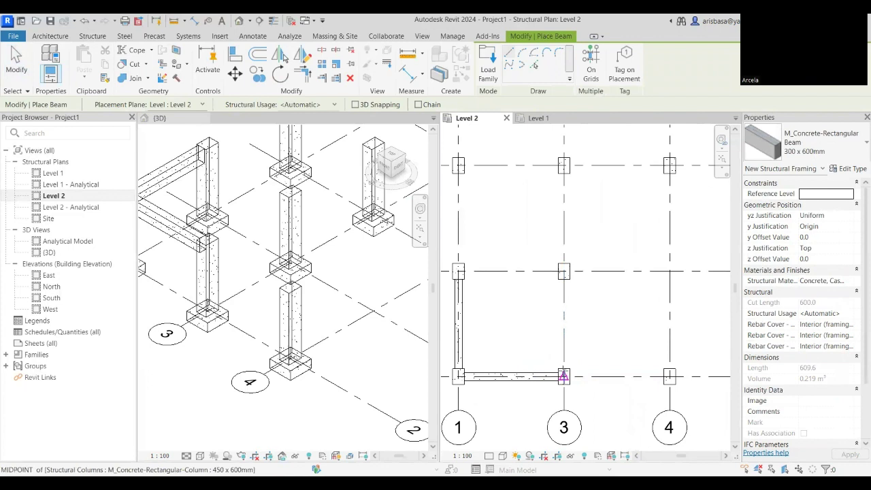
{"action": "left_click", "coordinate": [563, 376]}
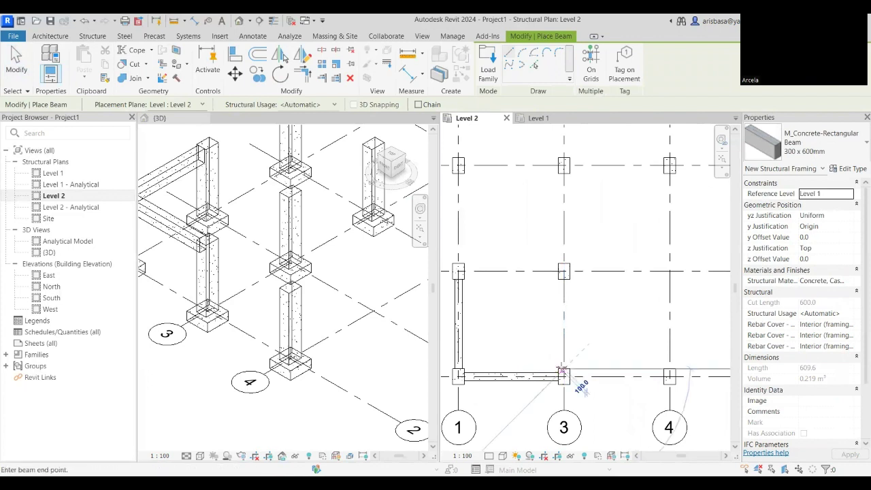
{"action": "left_click", "coordinate": [563, 277]}
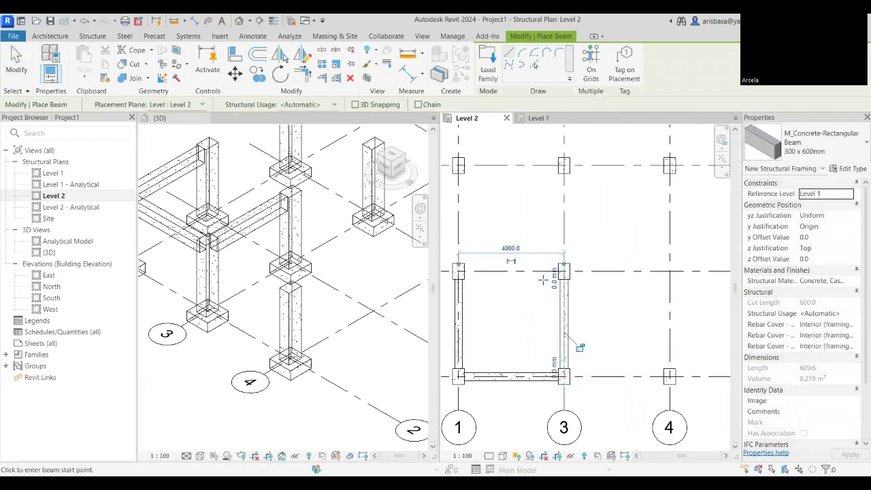
{"action": "scroll", "coordinate": [555, 274], "scroll_direction": "up", "scroll_amount": 2}
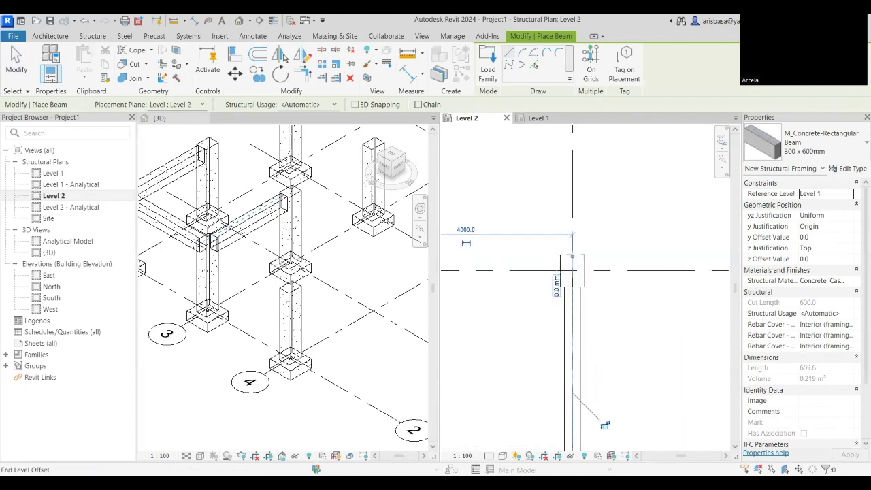
{"action": "left_click", "coordinate": [557, 272]}
{"action": "scroll", "coordinate": [554, 262], "scroll_direction": "down", "scroll_amount": 2}
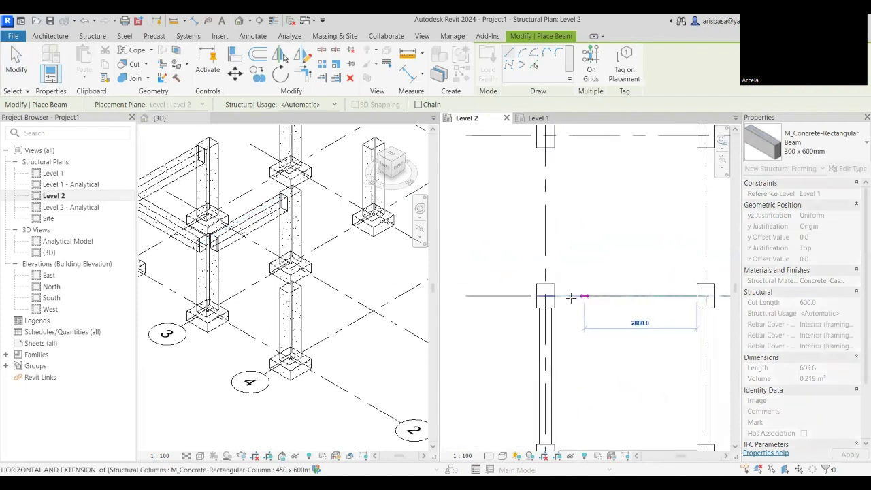
{"action": "left_click", "coordinate": [555, 296]}
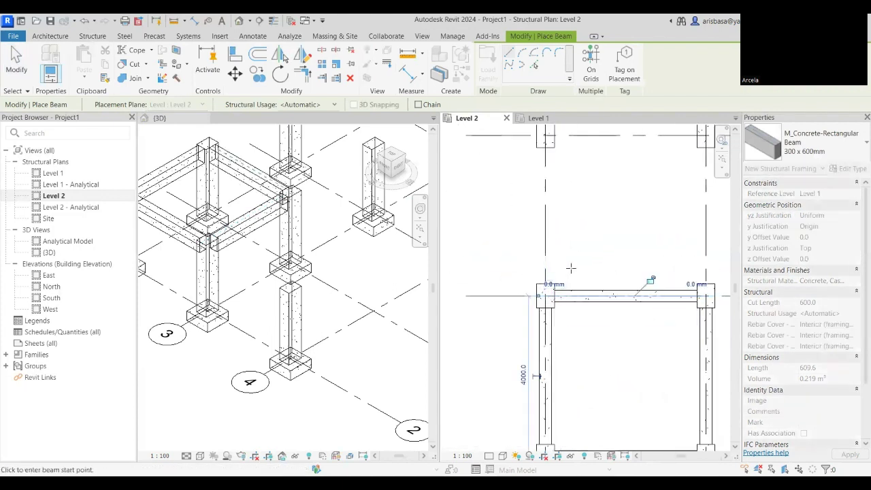
{"action": "scroll", "coordinate": [538, 304], "scroll_direction": "down", "scroll_amount": 2}
{"action": "scroll", "coordinate": [512, 314], "scroll_direction": "up", "scroll_amount": 3}
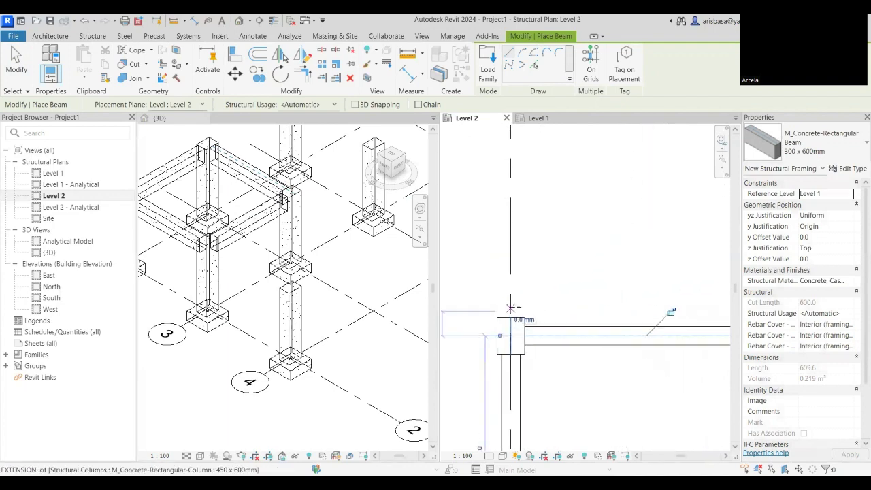
{"action": "scroll", "coordinate": [559, 262], "scroll_direction": "down", "scroll_amount": 2}
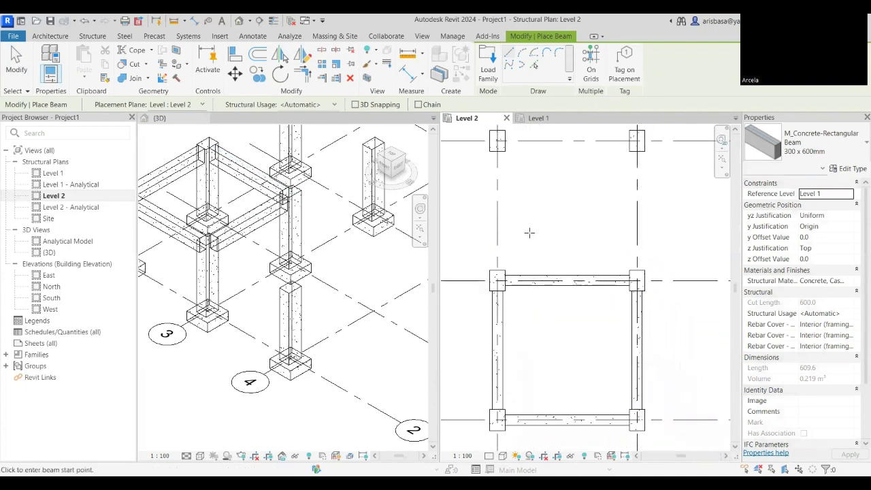
{"action": "key", "text": "Escape"}
{"action": "key", "text": "Escape"}
{"action": "left_click", "coordinate": [498, 347]}
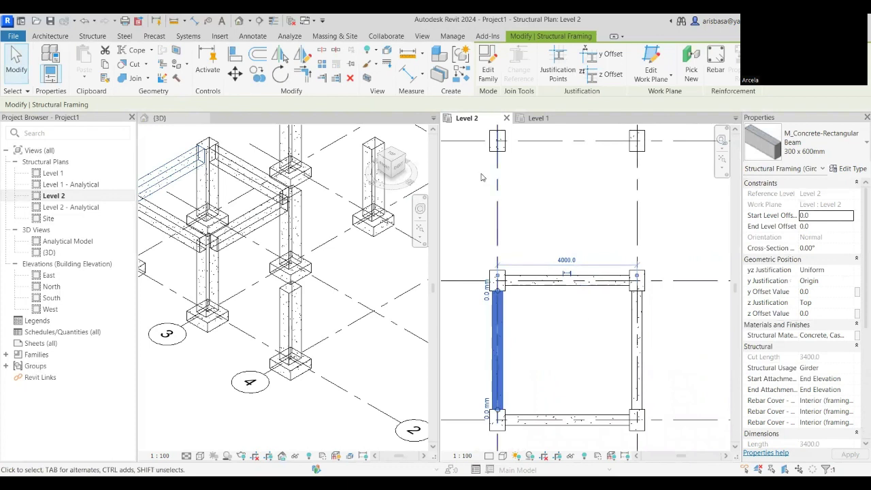
Copy the selected Level 2 concrete beam from one column to the next bay's column
{"action": "left_click", "coordinate": [257, 77]}
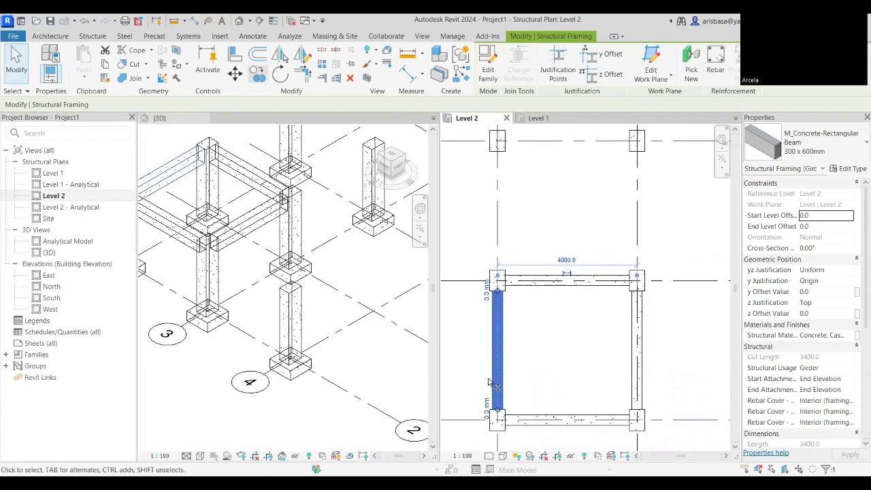
{"action": "left_click", "coordinate": [503, 422]}
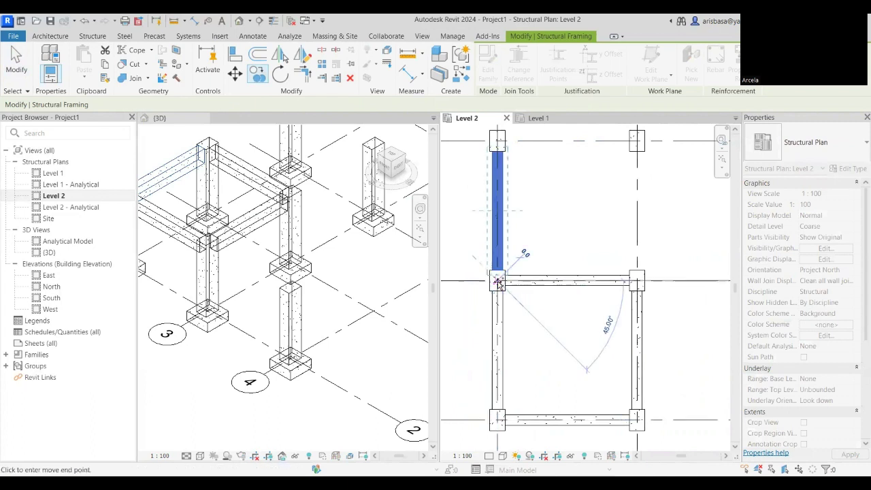
{"action": "middle_click_drag", "start_coordinate": [577, 282], "coordinate": [592, 285]}
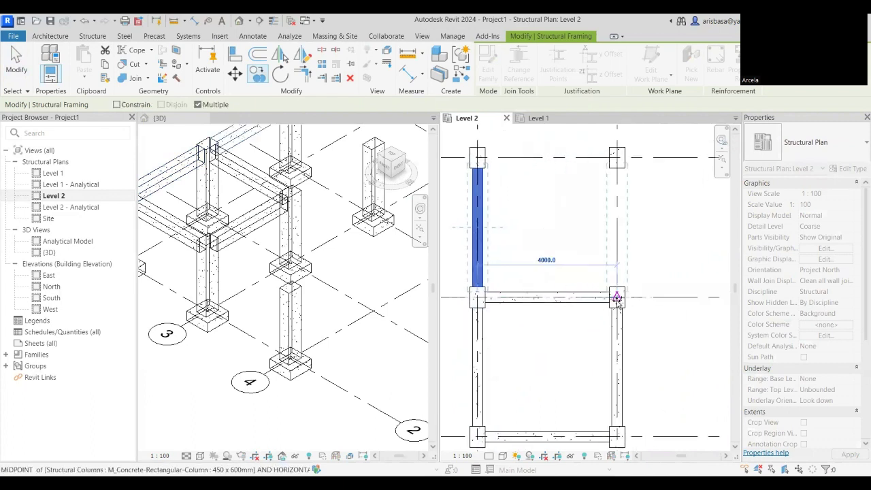
{"action": "scroll", "coordinate": [592, 284], "scroll_direction": "down", "scroll_amount": 2}
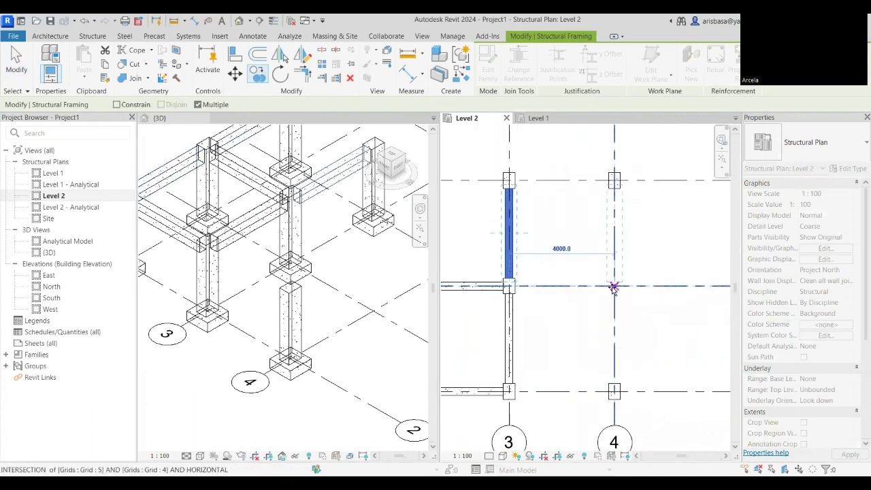
{"action": "scroll", "coordinate": [614, 287], "scroll_direction": "down", "scroll_amount": 1}
{"action": "key", "text": "Escape"}
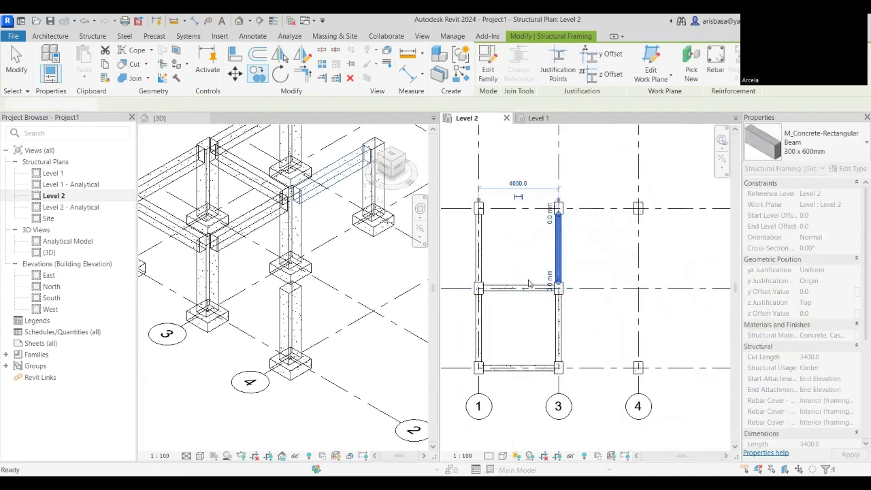
{"action": "key", "text": "Escape"}
Copy the beam between grids 1 and 3 to the top and bottom of the 3–4 bay
{"action": "left_click", "coordinate": [517, 288]}
{"action": "left_click", "coordinate": [257, 73]}
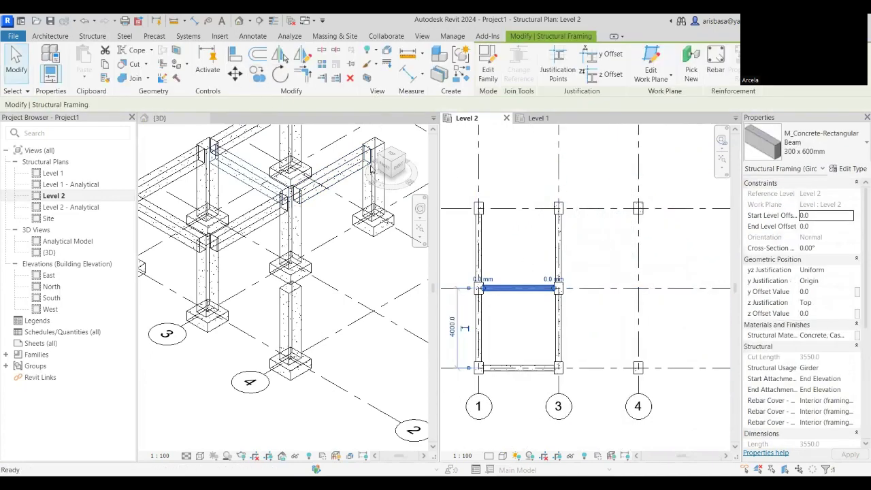
{"action": "scroll", "coordinate": [498, 308], "scroll_direction": "up", "scroll_amount": 2}
{"action": "left_click", "coordinate": [468, 276]}
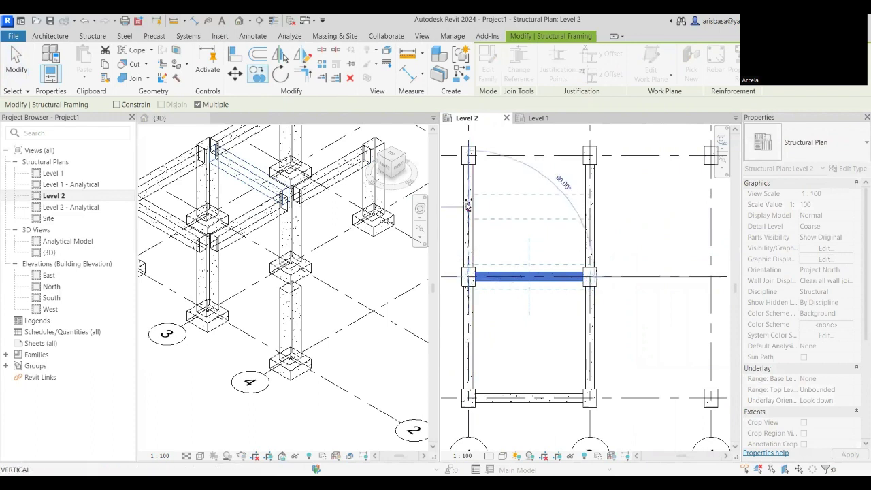
{"action": "scroll", "coordinate": [520, 219], "scroll_direction": "down", "scroll_amount": 1}
{"action": "middle_click_drag", "start_coordinate": [520, 219], "coordinate": [505, 247]}
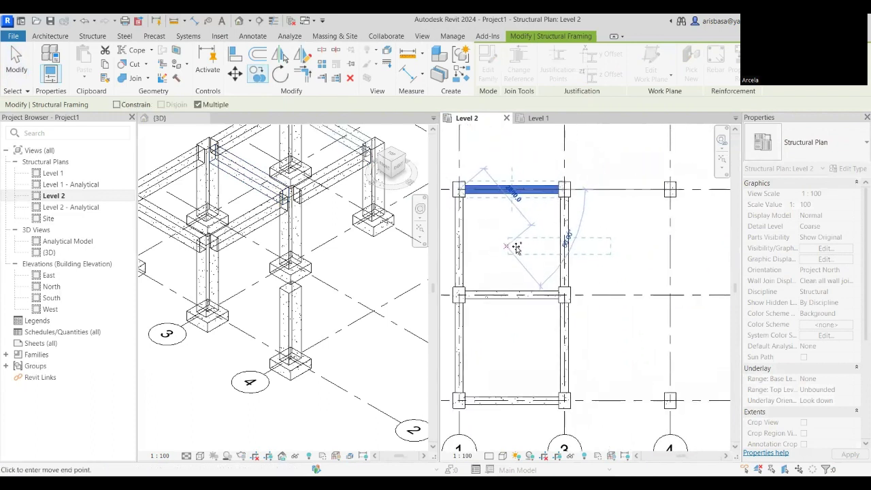
{"action": "left_click", "coordinate": [565, 191]}
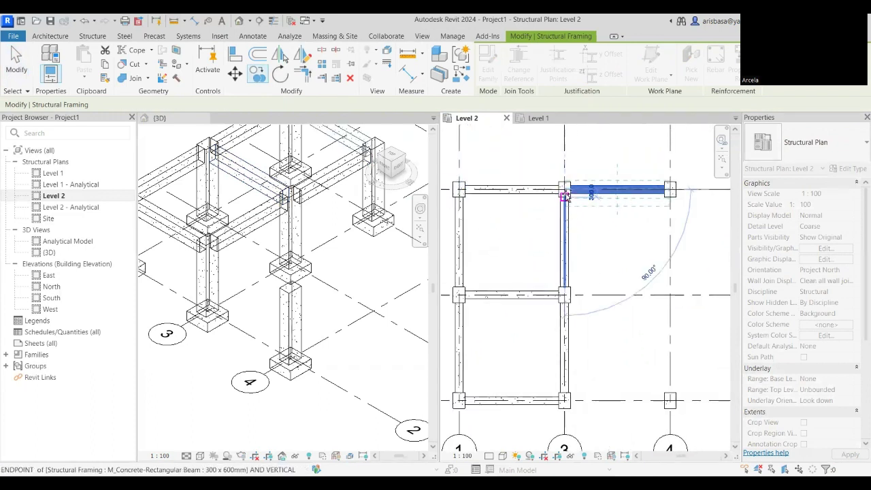
{"action": "left_click", "coordinate": [565, 400]}
{"action": "key", "text": "Escape"}
{"action": "scroll", "coordinate": [607, 367], "scroll_direction": "down", "scroll_amount": 1}
{"action": "key", "text": "Escape"}
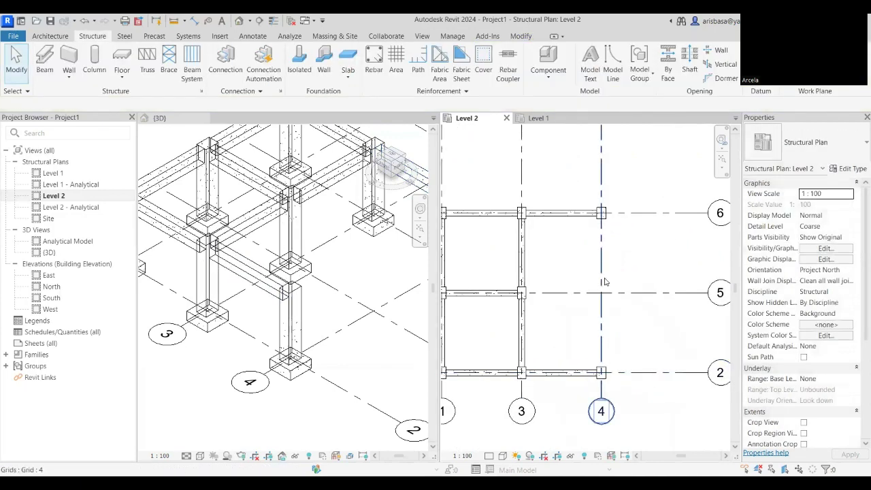
{"action": "scroll", "coordinate": [602, 317], "scroll_direction": "up", "scroll_amount": 1}
{"action": "middle_click_drag", "start_coordinate": [602, 316], "coordinate": [590, 241]}
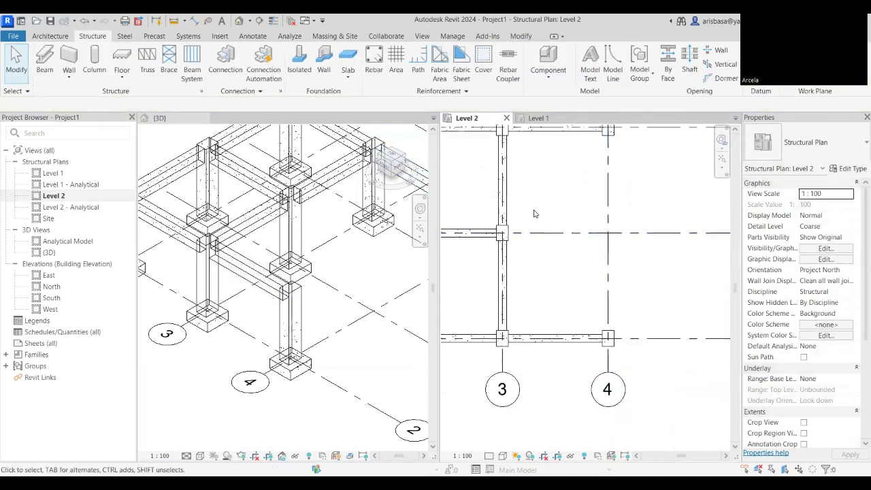
Draw a UB254x102x28 steel beam from the upper to the lower grid 4 column, then check it in 3D
{"action": "left_click", "coordinate": [42, 62]}
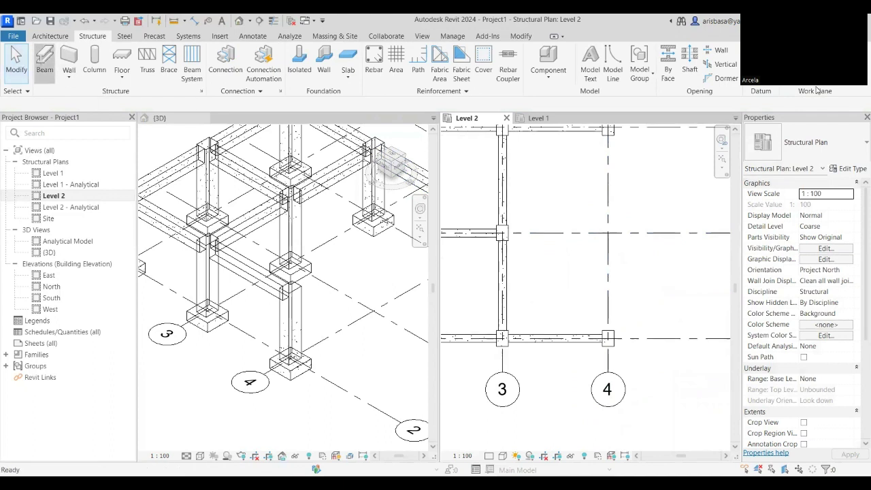
{"action": "left_click", "coordinate": [816, 151]}
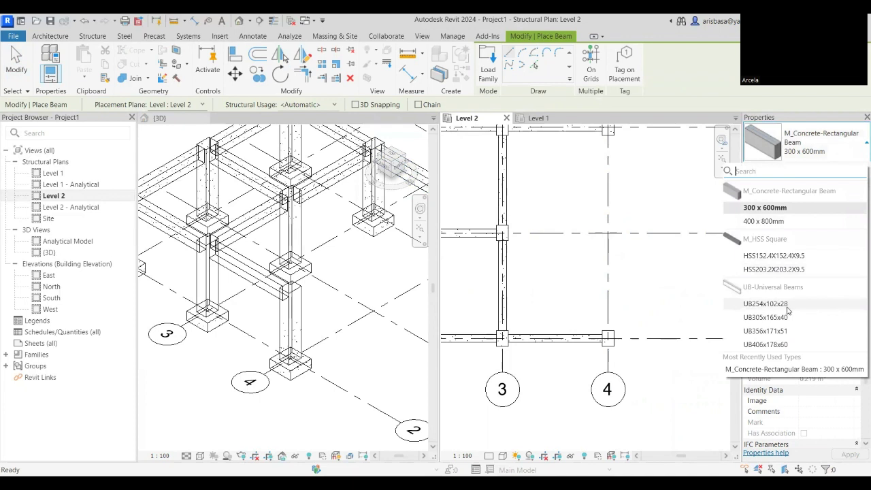
{"action": "mouse_move", "coordinate": [788, 310]}
{"action": "left_click", "coordinate": [781, 305]}
{"action": "middle_click_drag", "start_coordinate": [628, 191], "coordinate": [633, 215]}
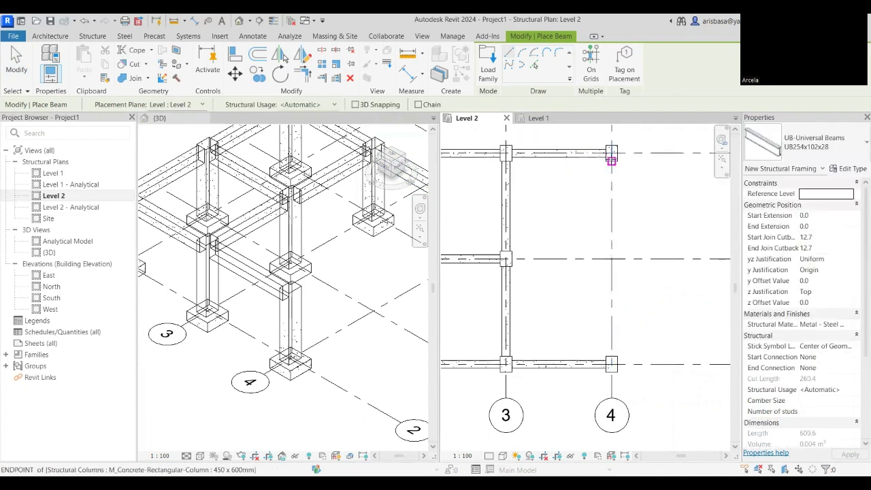
{"action": "left_click", "coordinate": [611, 158]}
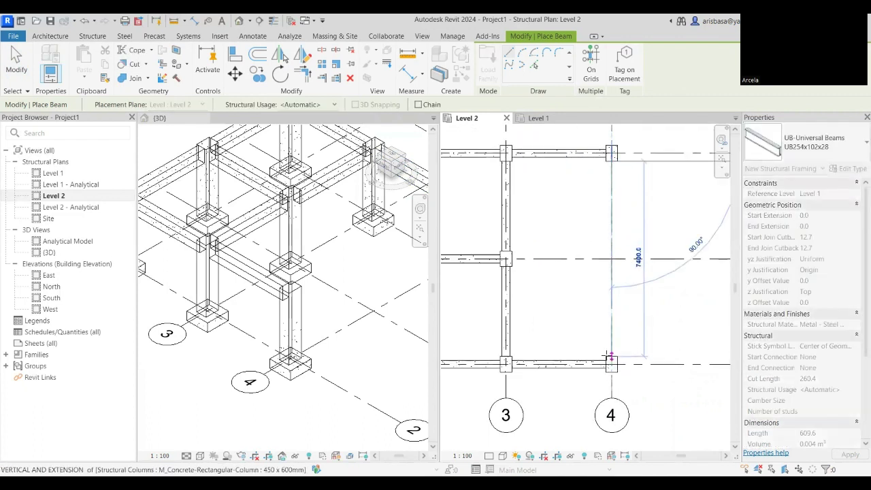
{"action": "left_click", "coordinate": [612, 356]}
{"action": "mouse_move", "coordinate": [672, 329]}
{"action": "middle_mouse_down"}
{"action": "mouse_move", "coordinate": [672, 341]}
{"action": "mouse_move", "coordinate": [675, 330]}
{"action": "middle_mouse_up"}
{"action": "key", "text": "Escape"}
{"action": "key", "text": "Escape"}
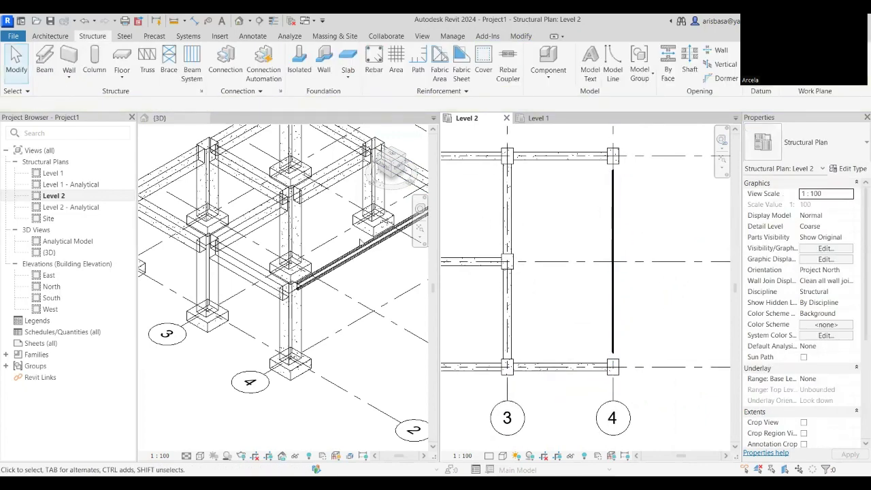
{"action": "left_click", "coordinate": [362, 243]}
Set the Level 2 plan's detail level to Fine
{"action": "middle_click_drag", "start_coordinate": [343, 295], "coordinate": [429, 247]}
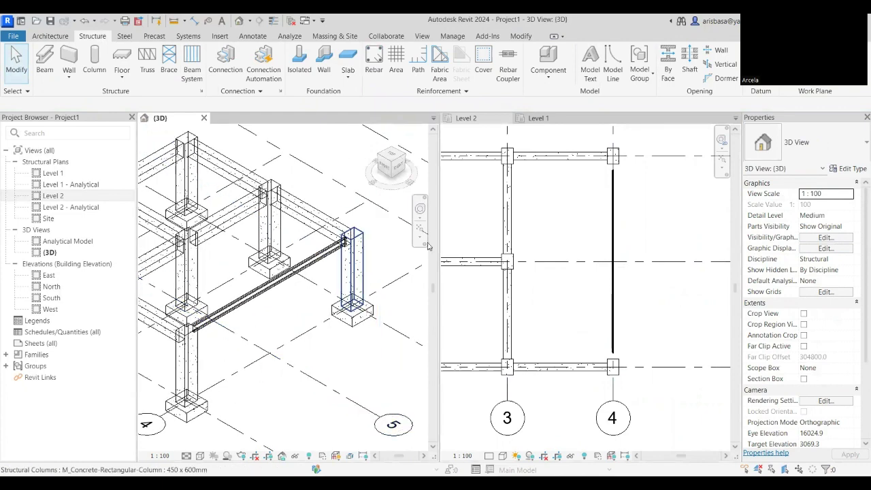
{"action": "scroll", "coordinate": [655, 171], "scroll_direction": "up", "scroll_amount": 3}
{"action": "left_click", "coordinate": [560, 217]}
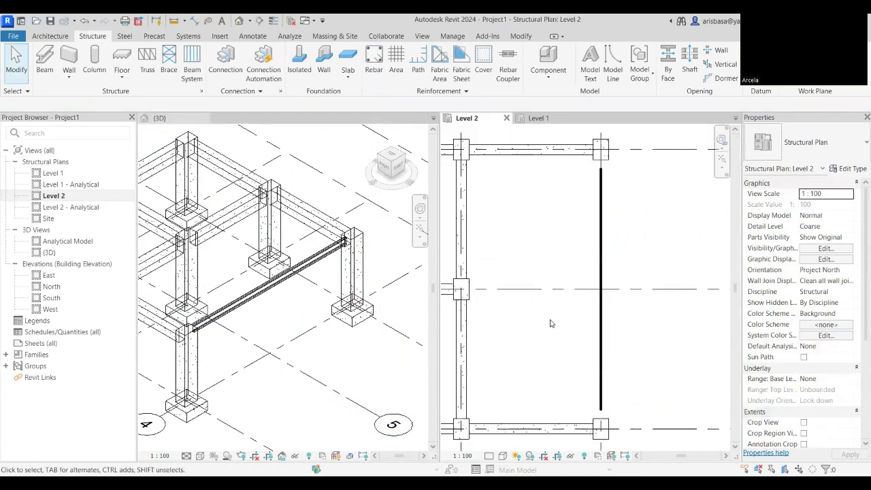
{"action": "middle_click_drag", "start_coordinate": [551, 323], "coordinate": [618, 214]}
{"action": "scroll", "coordinate": [586, 309], "scroll_direction": "up", "scroll_amount": 2}
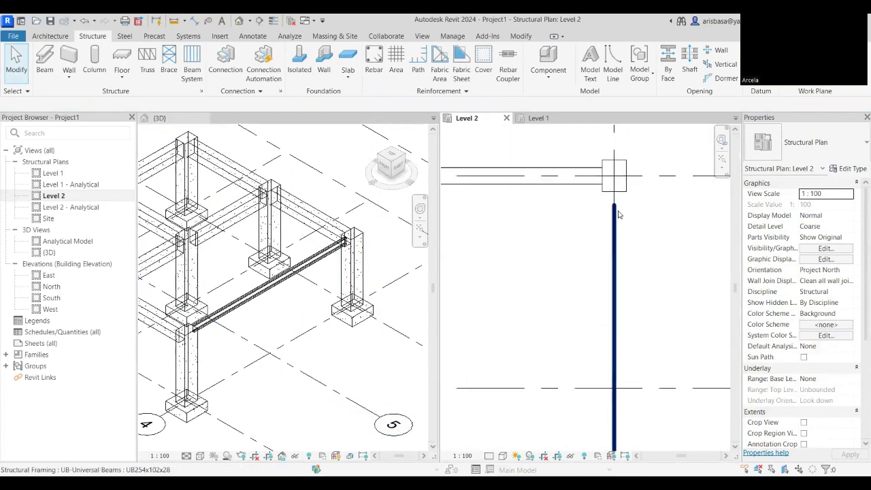
{"action": "scroll", "coordinate": [618, 214], "scroll_direction": "up", "scroll_amount": 2}
{"action": "scroll", "coordinate": [344, 253], "scroll_direction": "up", "scroll_amount": 4}
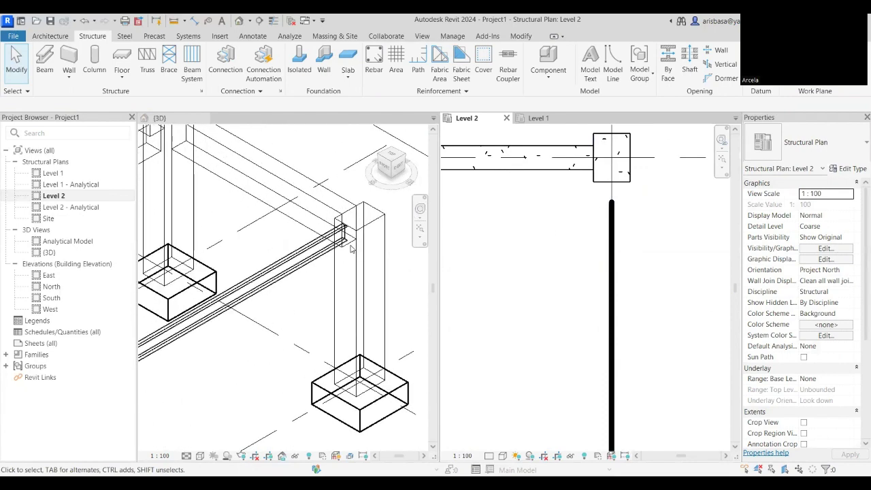
{"action": "scroll", "coordinate": [346, 251], "scroll_direction": "down", "scroll_amount": 2}
{"action": "left_click", "coordinate": [344, 253]}
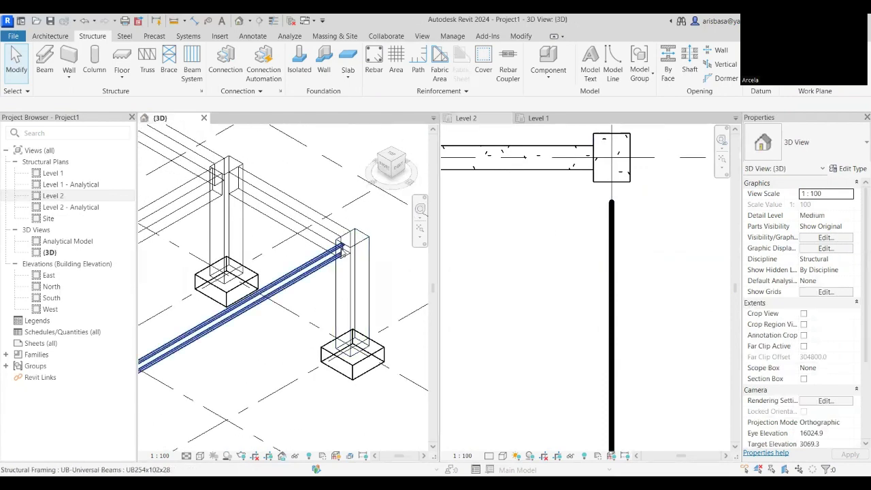
{"action": "middle_click_drag", "start_coordinate": [382, 408], "coordinate": [413, 359]}
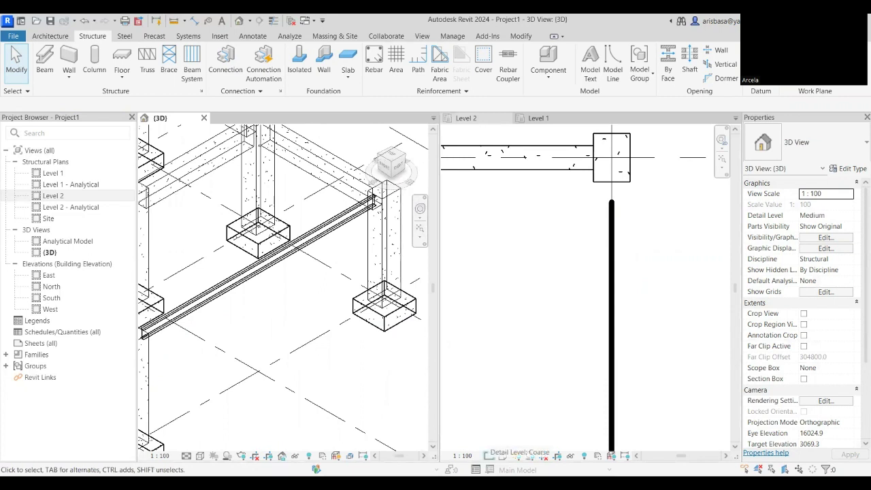
{"action": "left_click", "coordinate": [501, 456]}
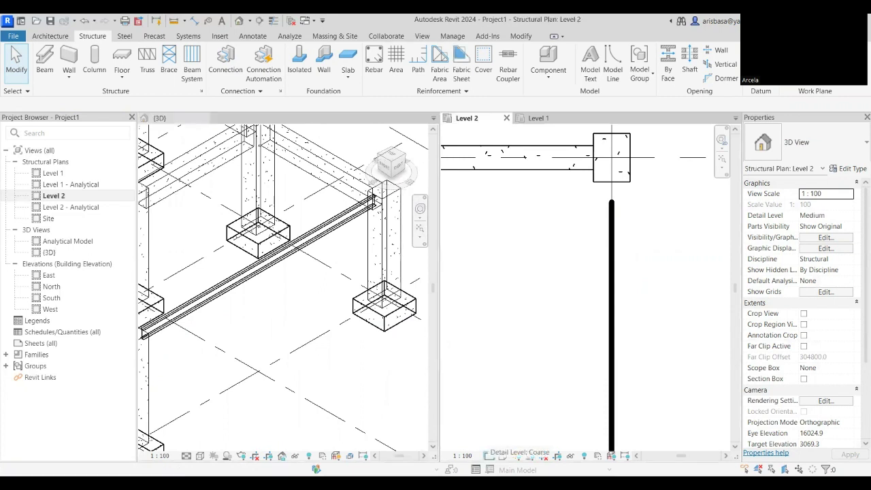
{"action": "left_click", "coordinate": [502, 453]}
{"action": "left_click", "coordinate": [504, 445]}
Change the grid 4 steel beam's type to UB406x178x60
{"action": "scroll", "coordinate": [623, 185], "scroll_direction": "up", "scroll_amount": 4}
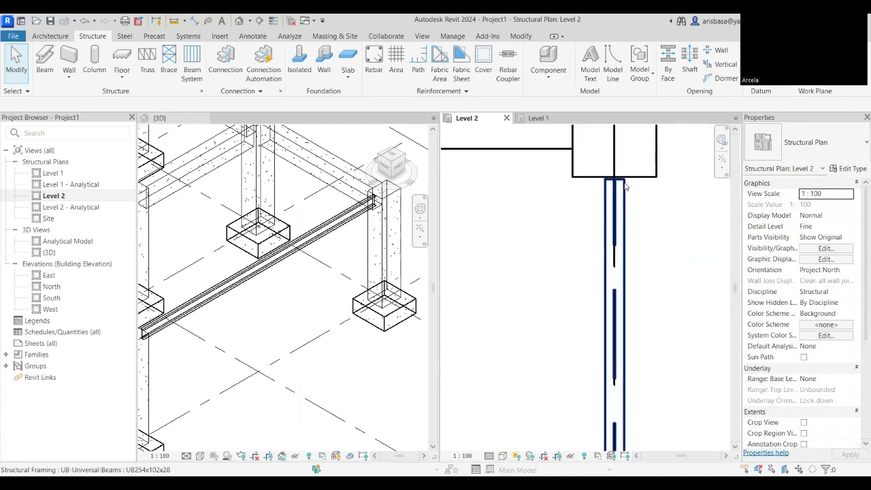
{"action": "scroll", "coordinate": [625, 185], "scroll_direction": "down", "scroll_amount": 5}
{"action": "mouse_move", "coordinate": [612, 218]}
{"action": "middle_mouse_down"}
{"action": "mouse_move", "coordinate": [594, 258]}
{"action": "mouse_move", "coordinate": [603, 221]}
{"action": "middle_mouse_up"}
{"action": "scroll", "coordinate": [609, 224], "scroll_direction": "up", "scroll_amount": 2}
{"action": "left_click", "coordinate": [613, 226]}
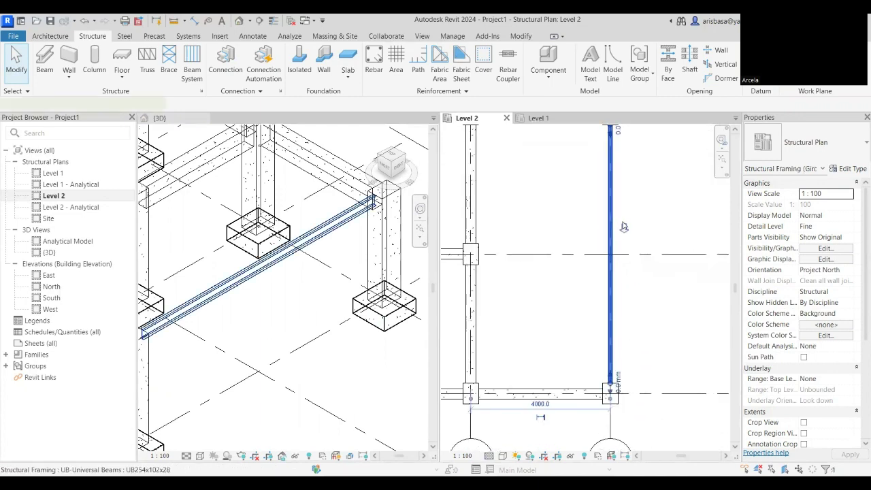
{"action": "left_click", "coordinate": [809, 142]}
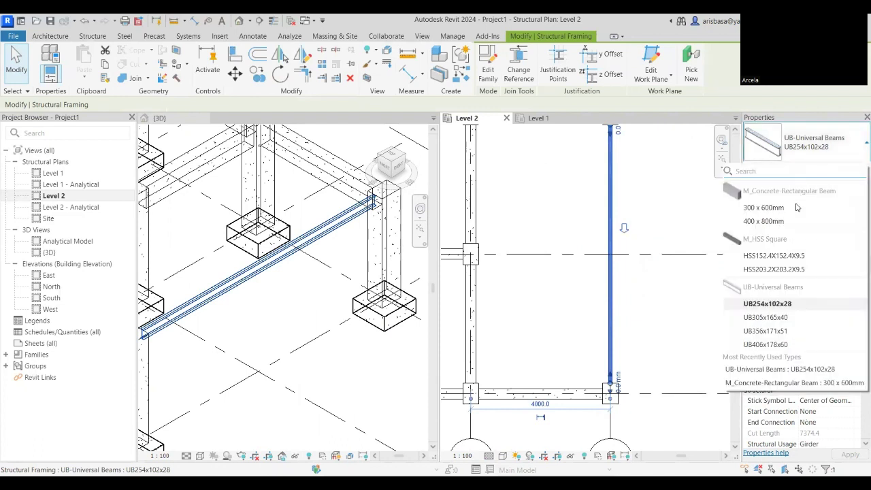
{"action": "left_click", "coordinate": [786, 345]}
{"action": "scroll", "coordinate": [670, 272], "scroll_direction": "down", "scroll_amount": 3}
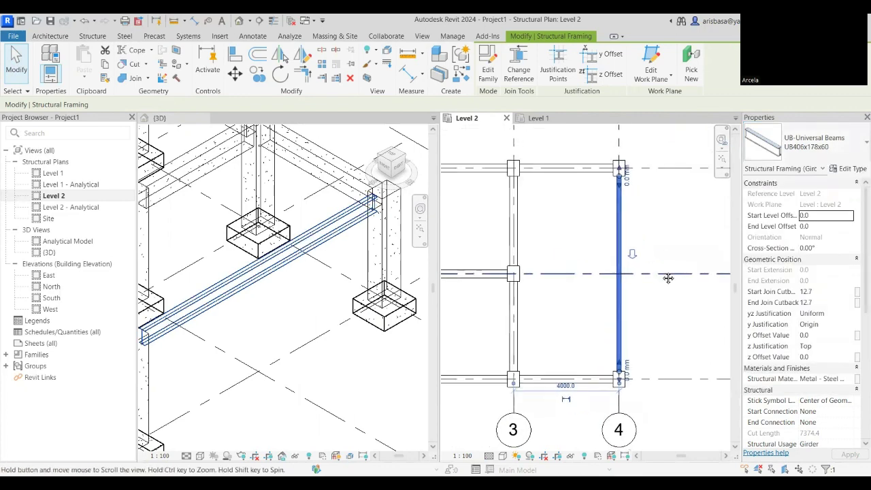
{"action": "left_click", "coordinate": [661, 282]}
{"action": "scroll", "coordinate": [670, 313], "scroll_direction": "down", "scroll_amount": 2}
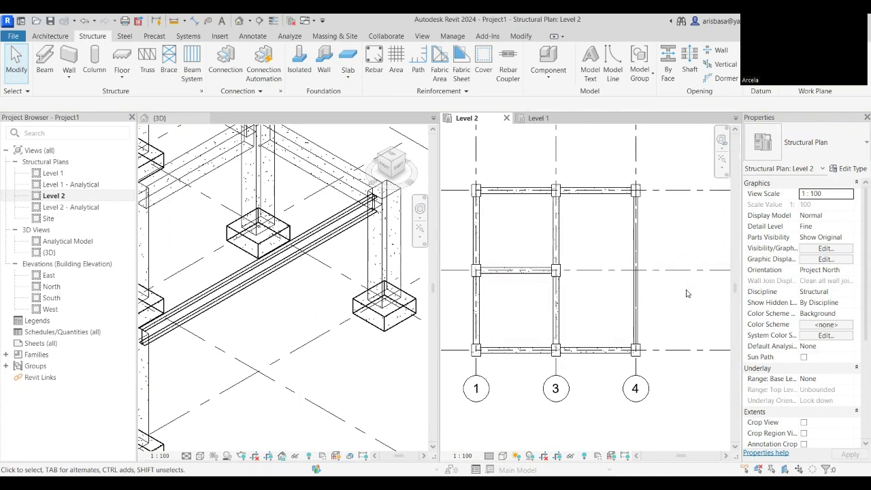
Orbit the 3D view to inspect the frame, then make the Level 2 plan active
{"action": "scroll", "coordinate": [337, 332], "scroll_direction": "down", "scroll_amount": 5}
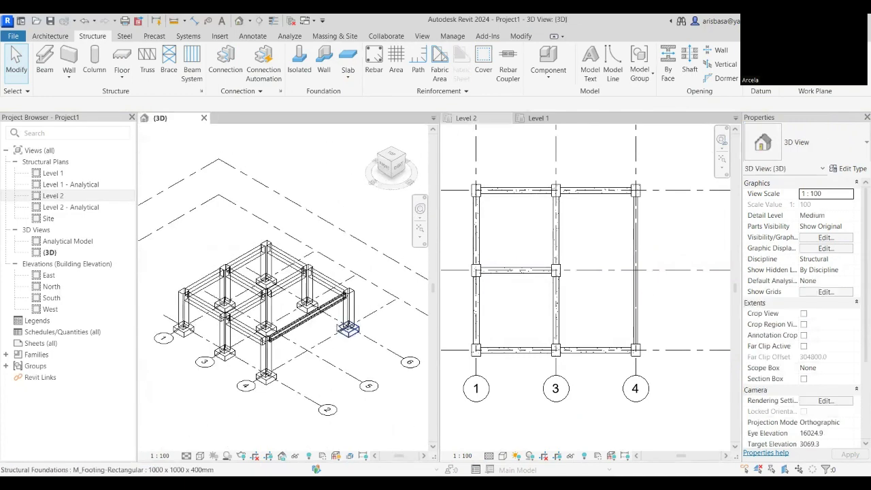
{"action": "mouse_move", "coordinate": [349, 330]}
{"action": "middle_mouse_down", "text": "shift"}
{"action": "mouse_move", "coordinate": [311, 351]}
{"action": "mouse_move", "coordinate": [347, 330]}
{"action": "middle_mouse_up", "text": "shift"}
{"action": "scroll", "coordinate": [347, 330], "scroll_direction": "up", "scroll_amount": 5}
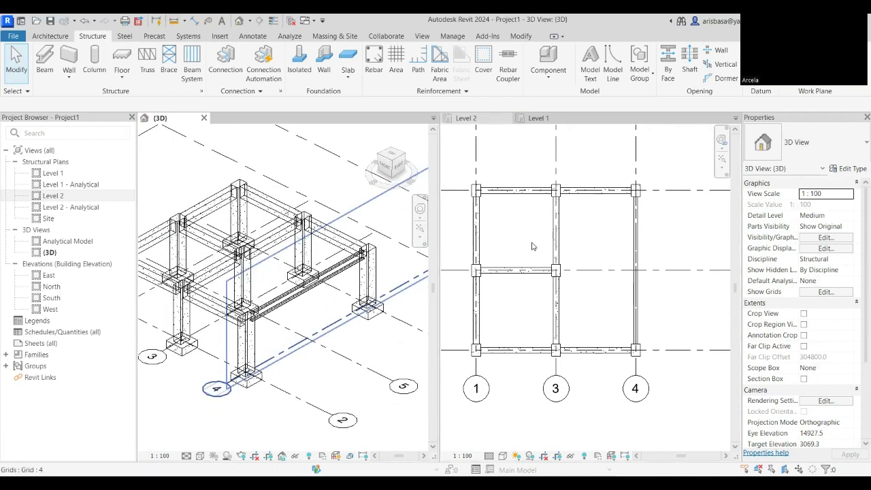
{"action": "scroll", "coordinate": [602, 265], "scroll_direction": "up", "scroll_amount": 3}
{"action": "scroll", "coordinate": [603, 265], "scroll_direction": "down", "scroll_amount": 1}
{"action": "double_click", "coordinate": [53, 196]}
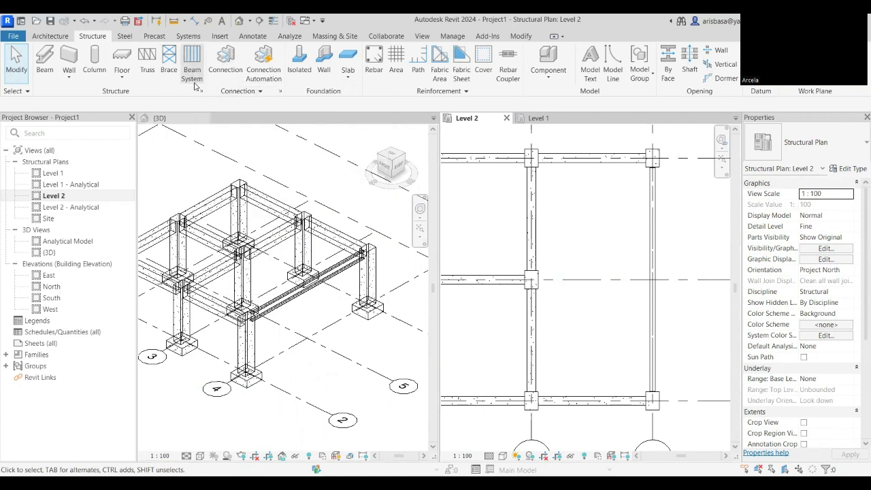
{"action": "left_click", "coordinate": [837, 151]}
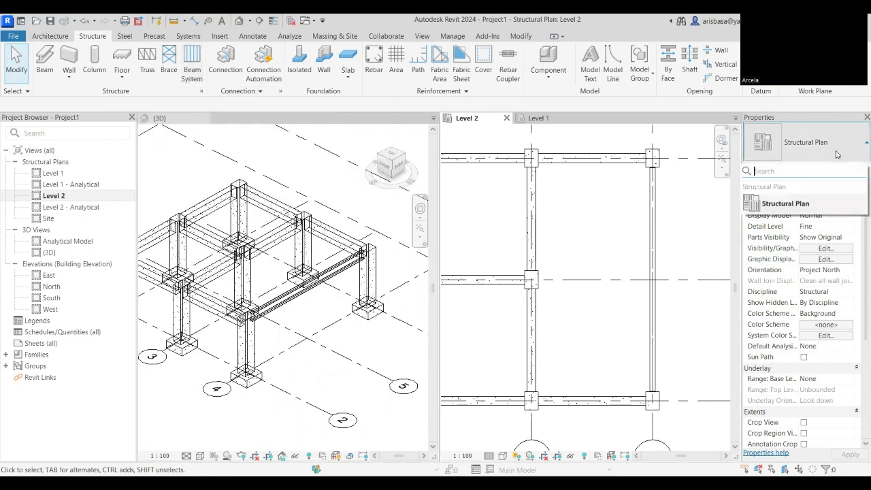
Start the Beam tool with BM, review the beam types, then cancel without placing a beam
{"action": "key", "text": "b"}
{"action": "key", "text": "m"}
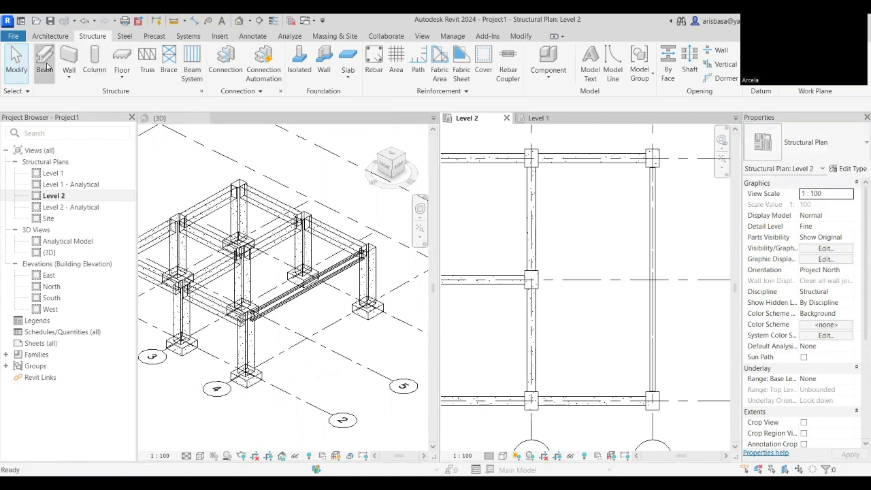
{"action": "left_click", "coordinate": [848, 147]}
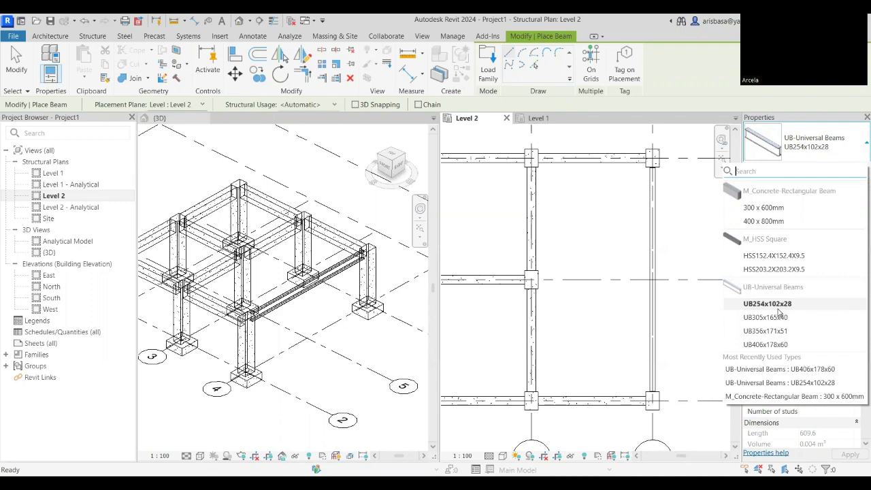
{"action": "key", "text": "Escape"}
{"action": "key", "text": "Escape"}
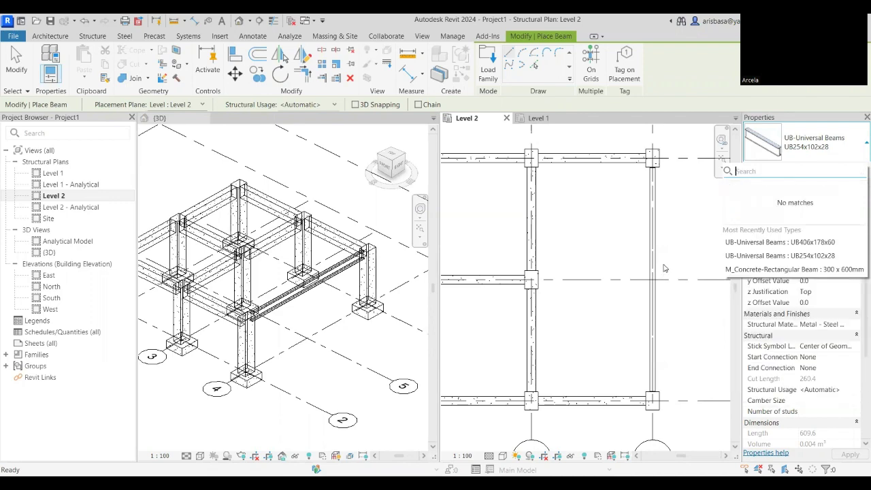
{"action": "scroll", "coordinate": [665, 302], "scroll_direction": "down", "scroll_amount": 2}
{"action": "scroll", "coordinate": [691, 245], "scroll_direction": "up", "scroll_amount": 2}
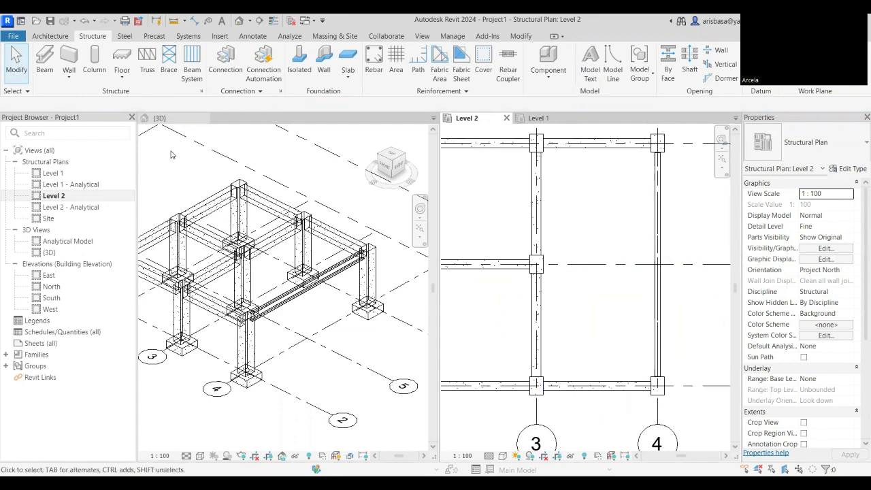
Start a UB254x102x28 beam system on Level 2, keeping the Fixed Distance layout rule
{"action": "left_click", "coordinate": [192, 72]}
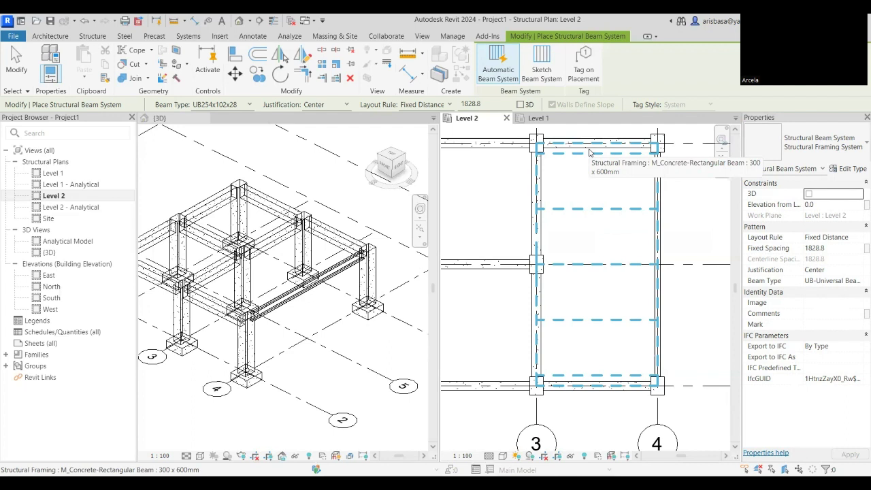
{"action": "left_click", "coordinate": [449, 106]}
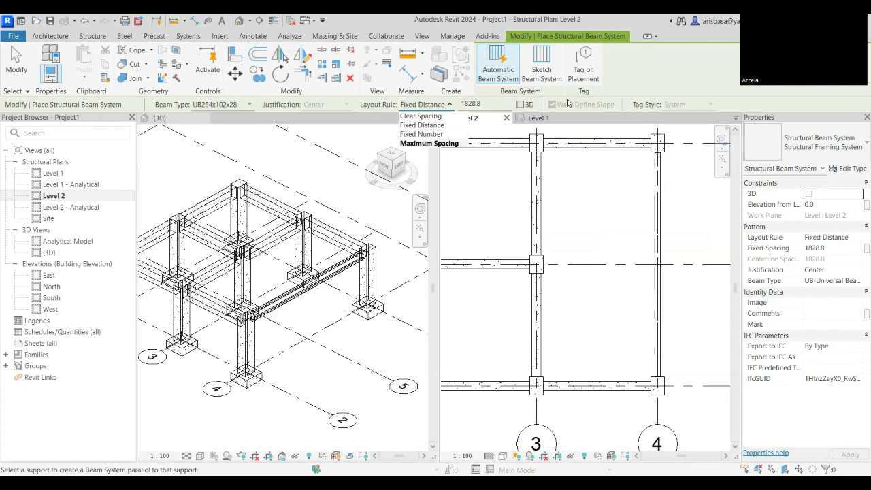
{"action": "left_click", "coordinate": [604, 155]}
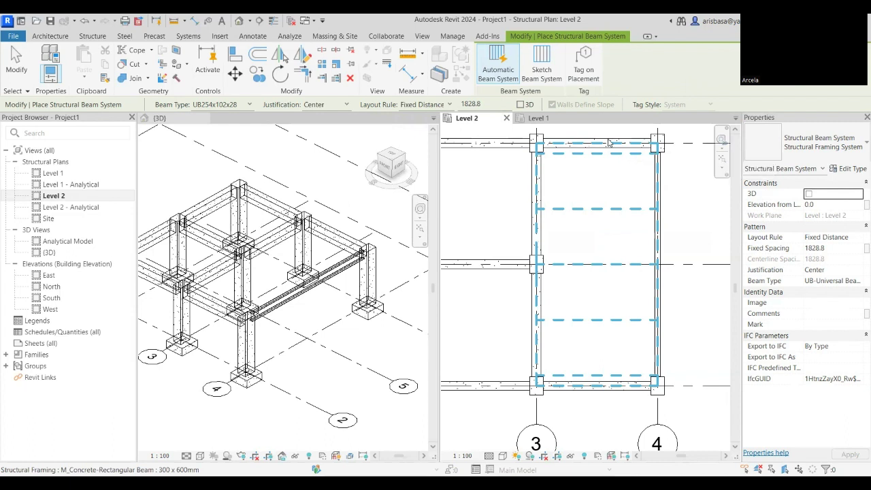
Switch the layout rule to Fixed Number 6 and place the beam system in the grid 3–4 bay
{"action": "left_click", "coordinate": [436, 105]}
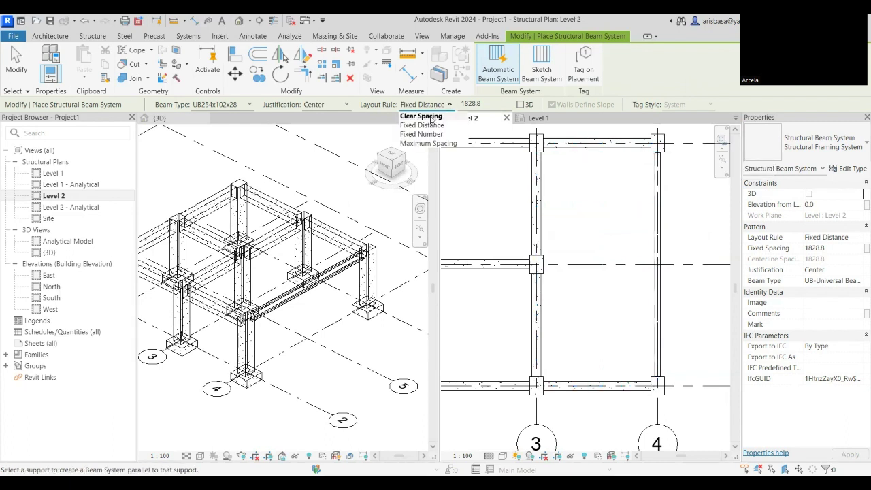
{"action": "left_click", "coordinate": [433, 133]}
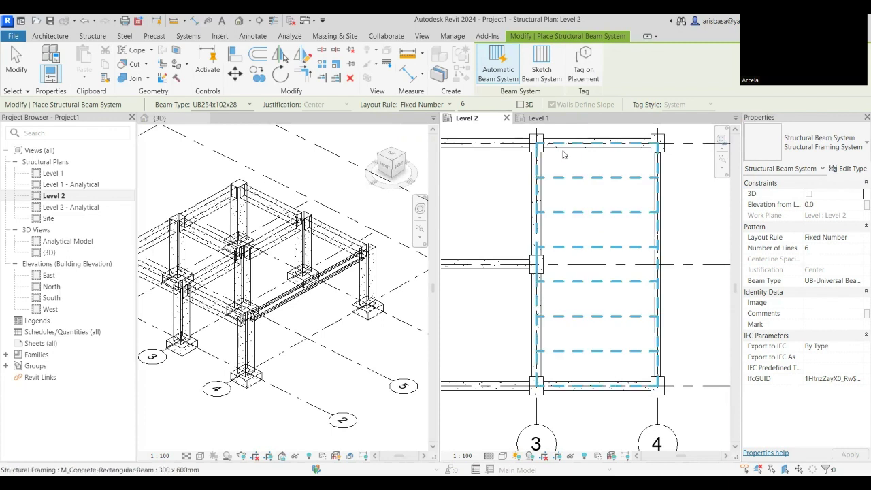
{"action": "scroll", "coordinate": [558, 203], "scroll_direction": "up", "scroll_amount": 2}
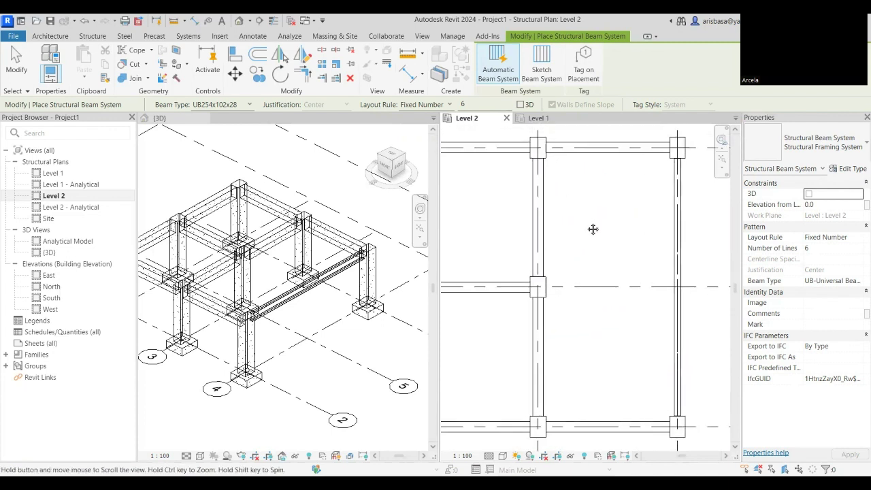
{"action": "scroll", "coordinate": [608, 237], "scroll_direction": "down", "scroll_amount": 2}
{"action": "scroll", "coordinate": [606, 249], "scroll_direction": "up", "scroll_amount": 1}
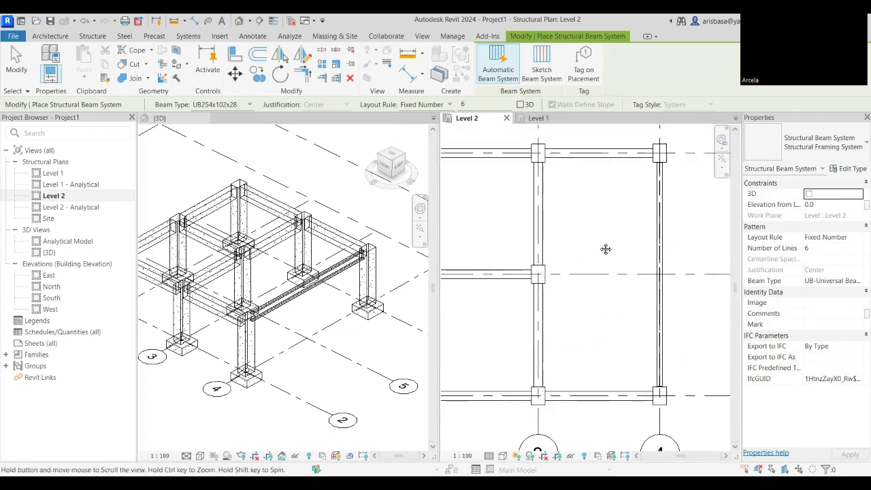
{"action": "left_click", "coordinate": [601, 161]}
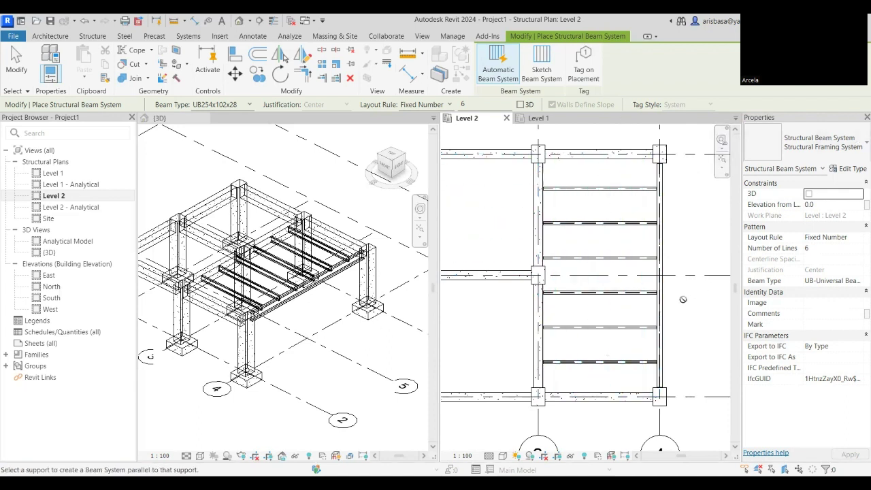
Place a beam system at Fixed Distance 1200 in the upper-left bay between grids 1 and 3
{"action": "scroll", "coordinate": [681, 301], "scroll_direction": "down", "scroll_amount": 2}
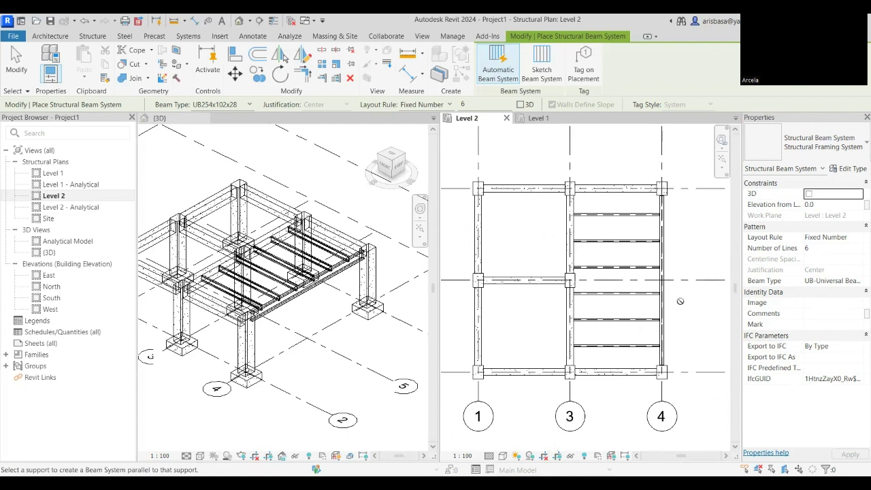
{"action": "scroll", "coordinate": [688, 341], "scroll_direction": "down", "scroll_amount": 1}
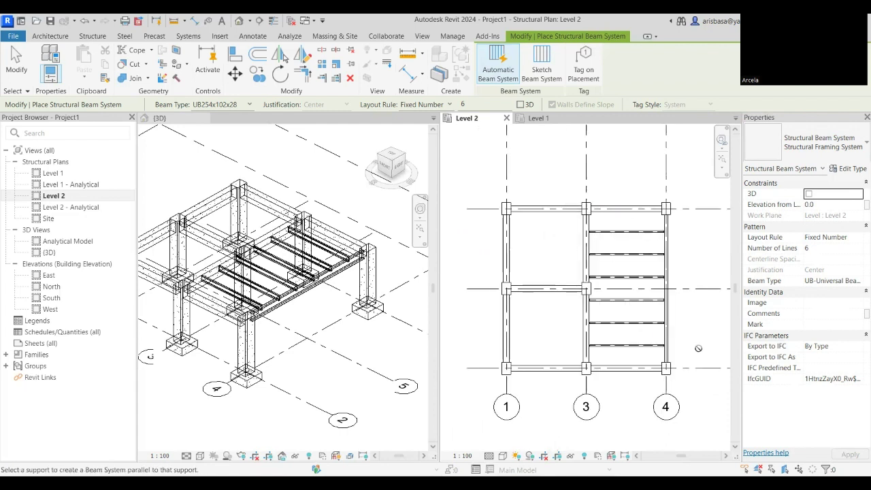
{"action": "middle_click_drag", "start_coordinate": [694, 352], "coordinate": [673, 361]}
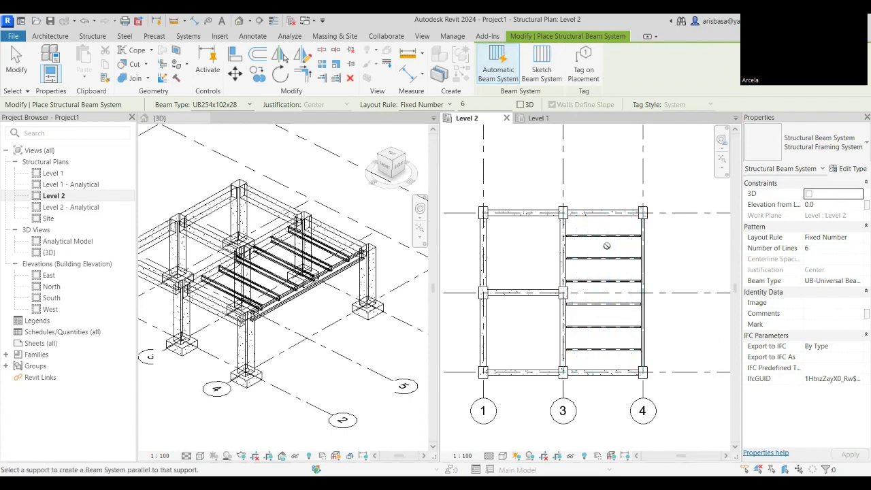
{"action": "scroll", "coordinate": [612, 241], "scroll_direction": "up", "scroll_amount": 3}
{"action": "middle_click_drag", "start_coordinate": [594, 259], "coordinate": [659, 242]}
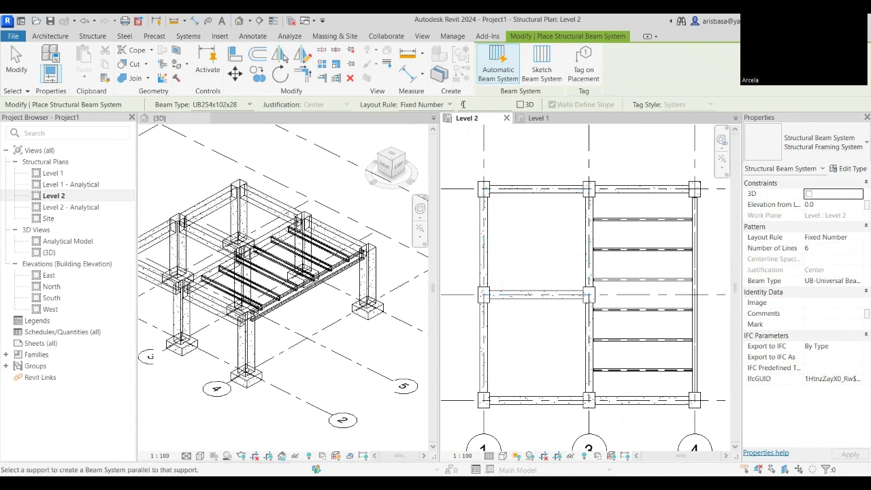
{"action": "left_click", "coordinate": [449, 105]}
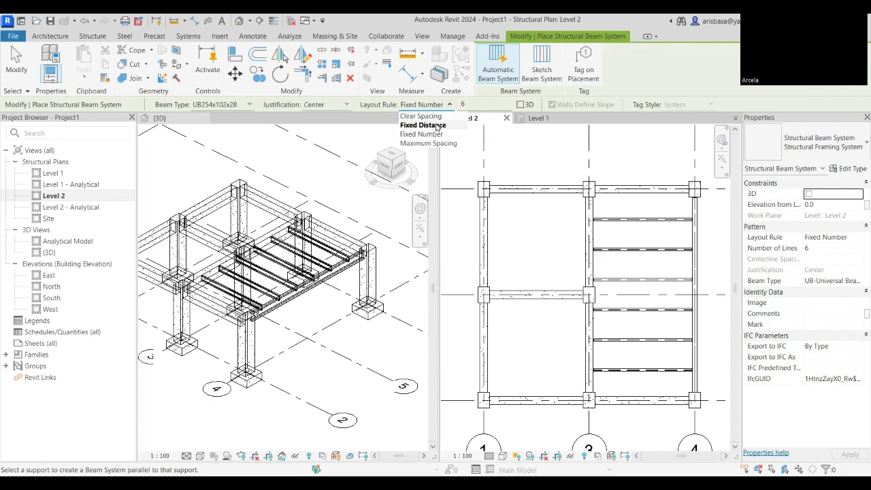
{"action": "left_click", "coordinate": [437, 126]}
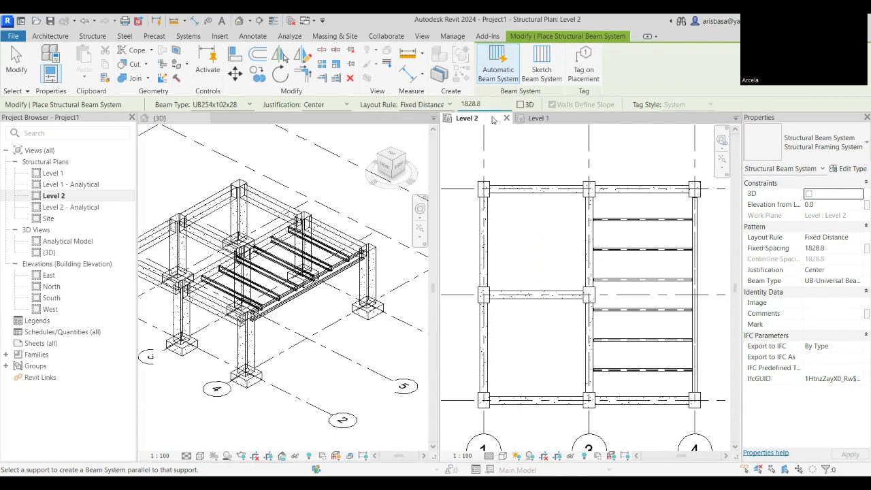
{"action": "double_click", "coordinate": [471, 103]}
{"action": "type", "text": "1200"}
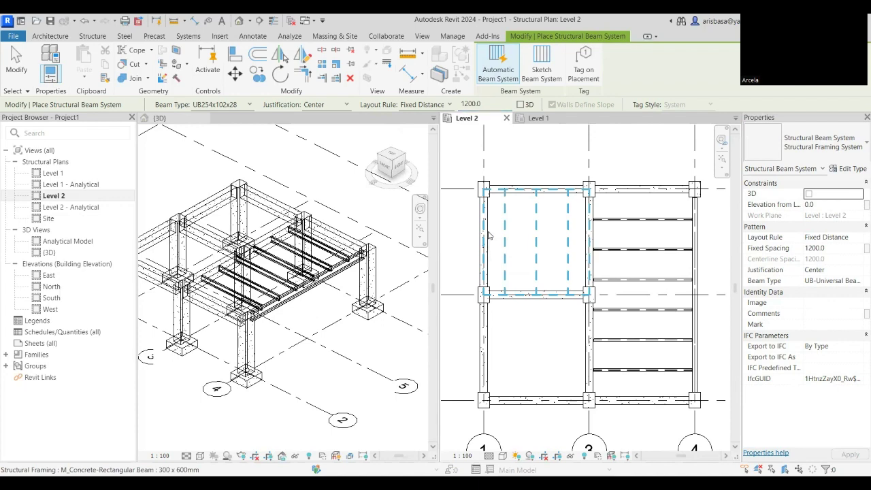
{"action": "left_click", "coordinate": [488, 235]}
{"action": "middle_click_drag", "start_coordinate": [539, 230], "coordinate": [537, 243]}
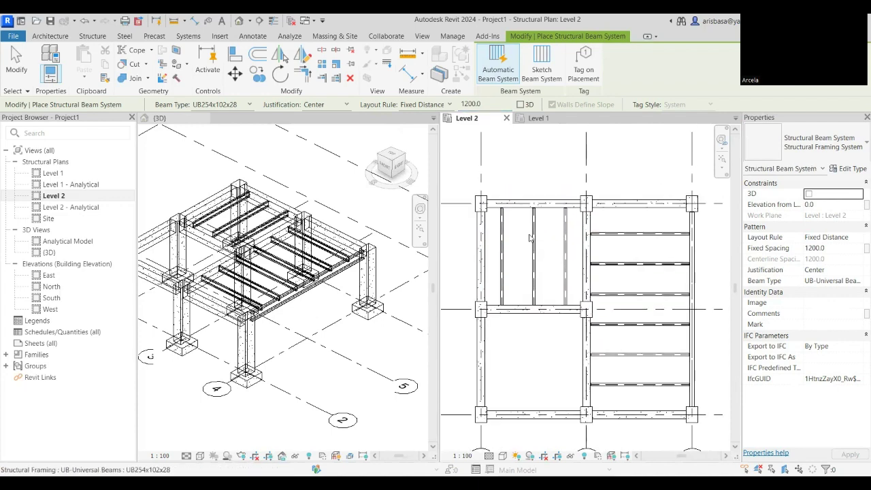
{"action": "key", "text": "Escape"}
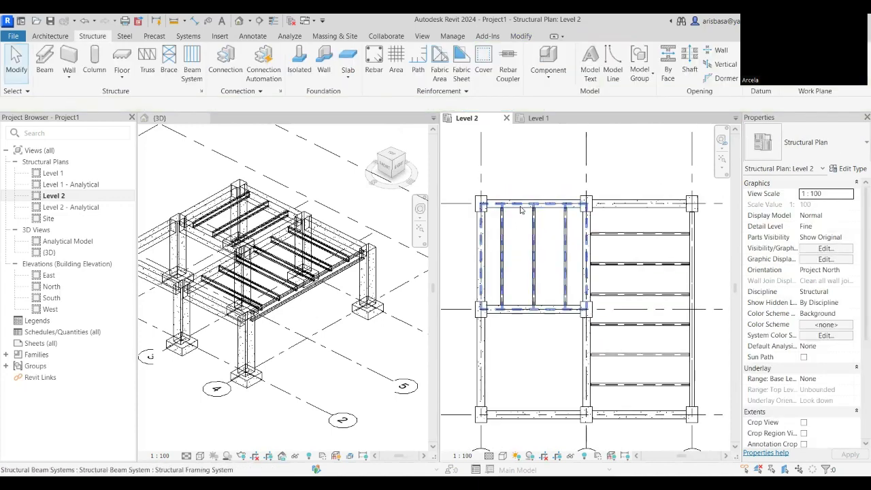
Change the upper-left beam system's Beam Type to M_HSS Square and make the 3D view active
{"action": "key", "text": "Tab"}
{"action": "left_click", "coordinate": [520, 210]}
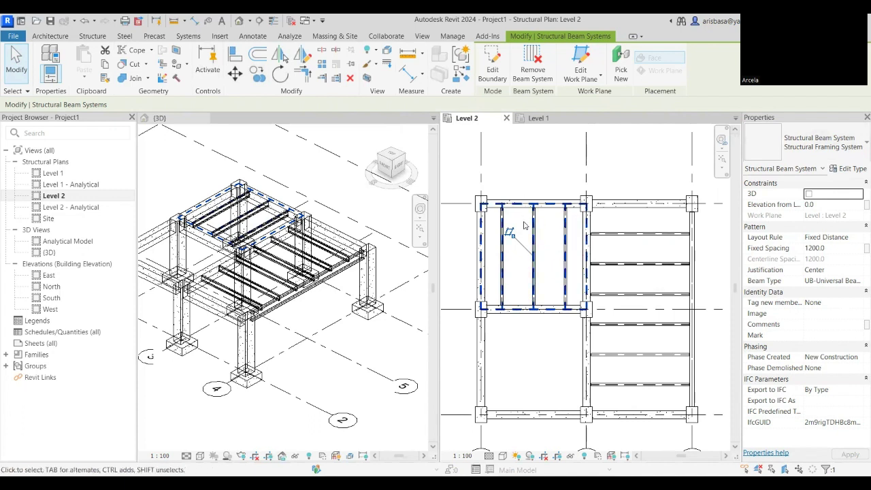
{"action": "left_click", "coordinate": [852, 282]}
{"action": "left_click", "coordinate": [859, 280]}
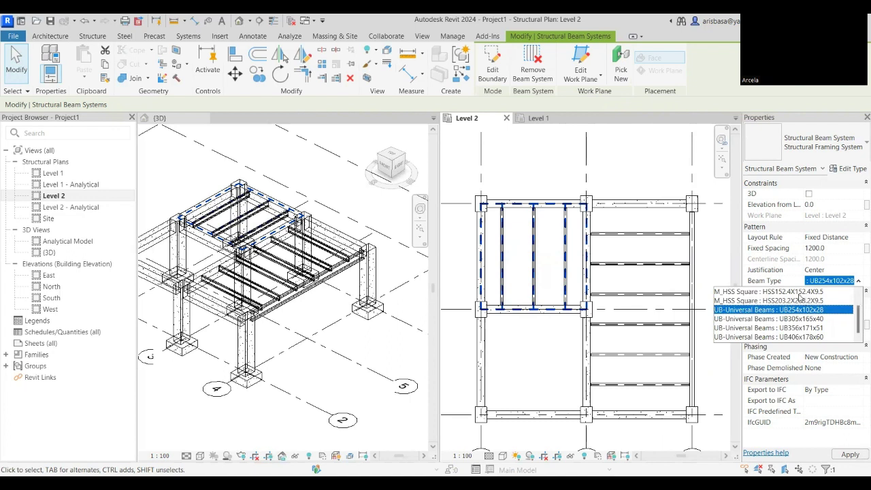
{"action": "left_click", "coordinate": [797, 294]}
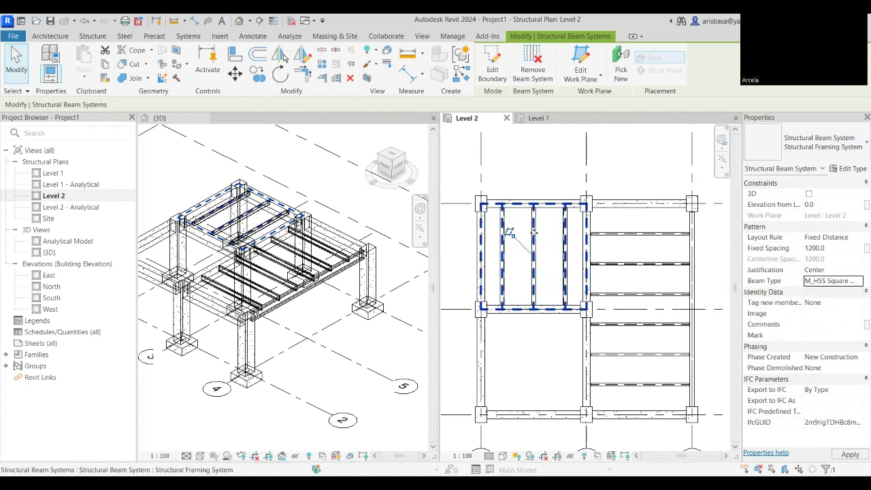
{"action": "scroll", "coordinate": [532, 230], "scroll_direction": "up", "scroll_amount": 2}
{"action": "left_click", "coordinate": [285, 185]}
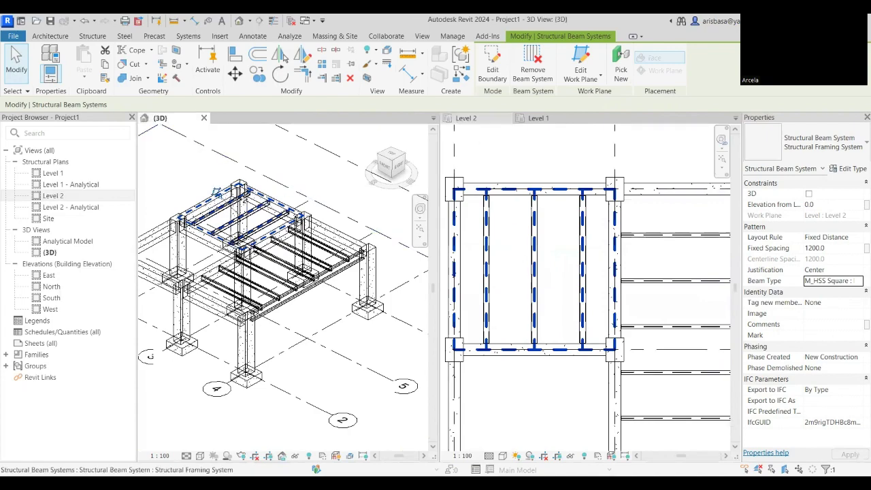
{"action": "scroll", "coordinate": [284, 198], "scroll_direction": "up", "scroll_amount": 5}
{"action": "key", "text": "Escape"}
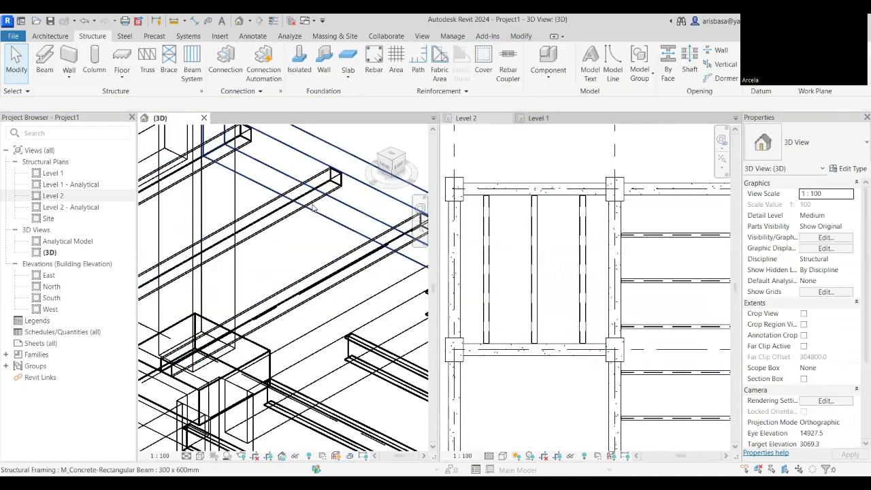
{"action": "scroll", "coordinate": [319, 221], "scroll_direction": "down", "scroll_amount": 8}
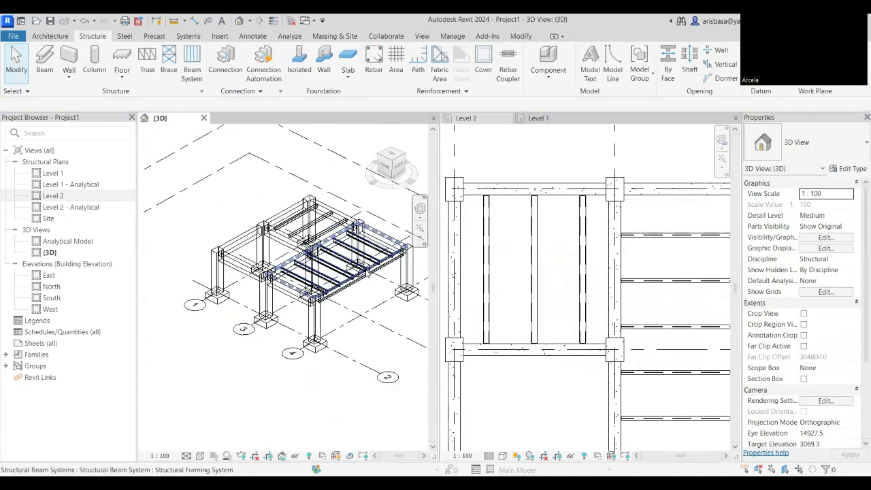
{"action": "scroll", "coordinate": [339, 275], "scroll_direction": "up", "scroll_amount": 5}
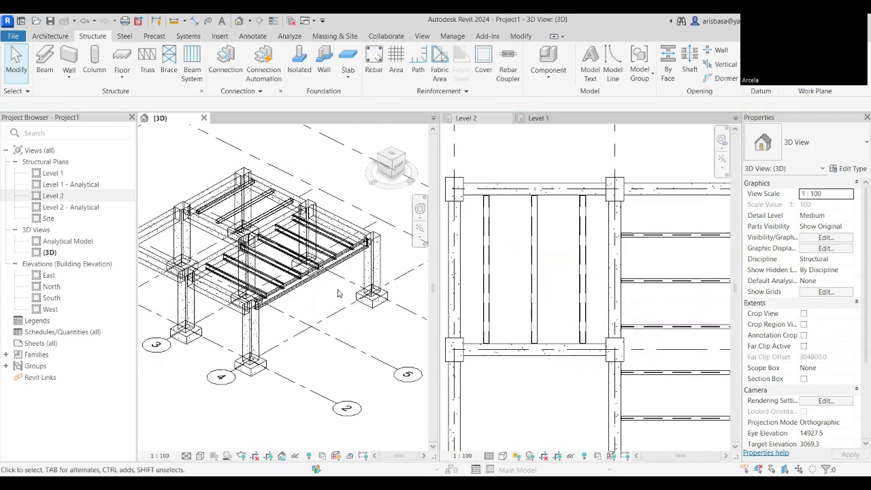
{"action": "middle_click_drag", "start_coordinate": [401, 296], "coordinate": [433, 292]}
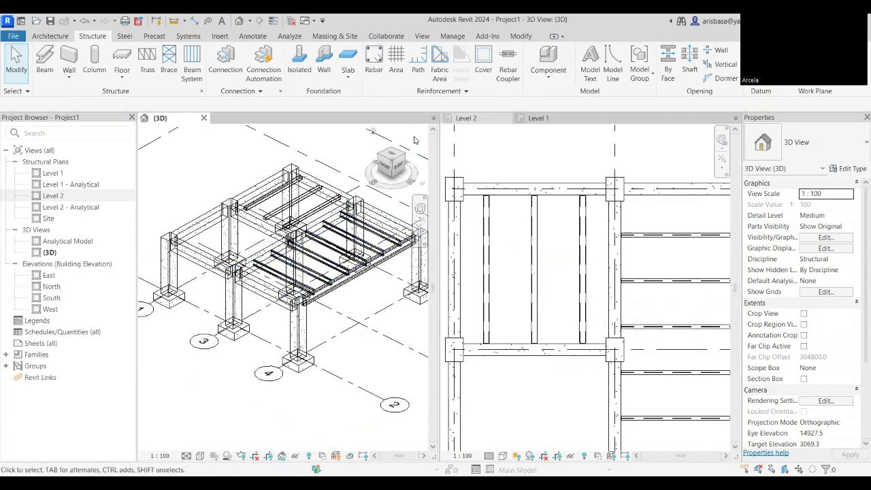
{"action": "scroll", "coordinate": [232, 204], "scroll_direction": "up", "scroll_amount": 4}
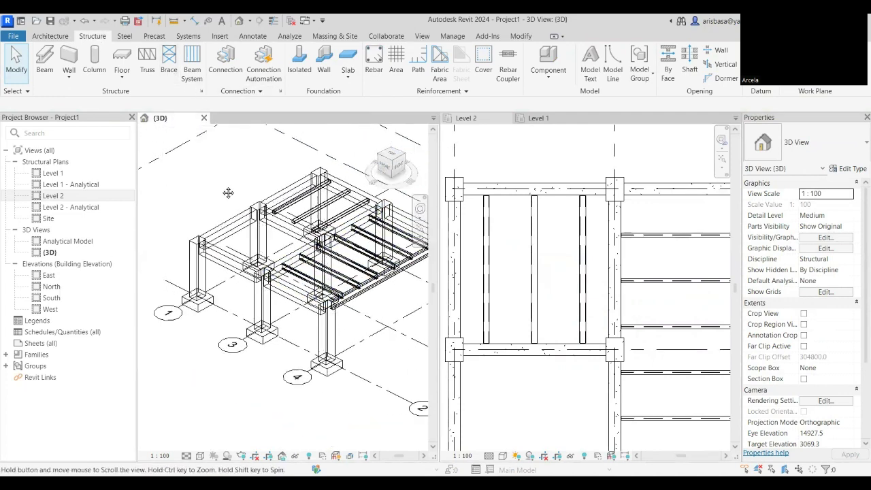
Select five Level 1 concrete columns, including those at grids 1 and 4
{"action": "left_click", "coordinate": [242, 265]}
{"action": "scroll", "coordinate": [241, 266], "scroll_direction": "down", "scroll_amount": 3}
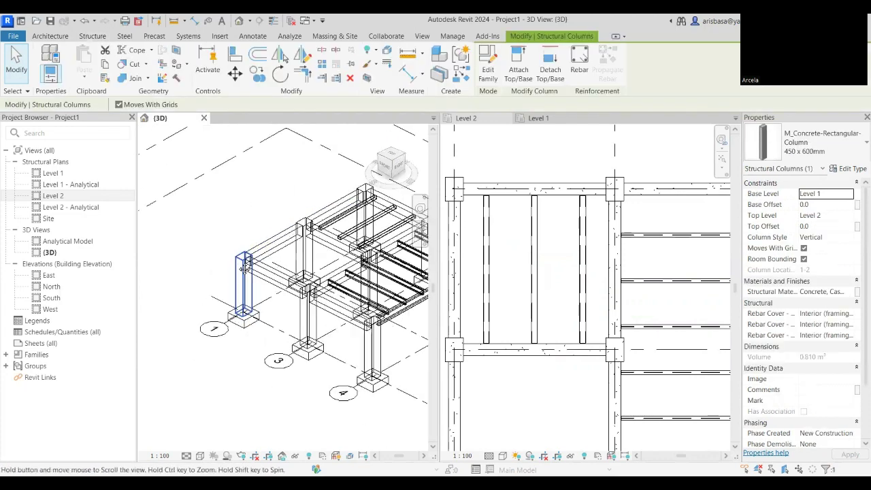
{"action": "left_click", "coordinate": [293, 298], "text": "ctrl"}
{"action": "left_click", "coordinate": [338, 320], "text": "ctrl"}
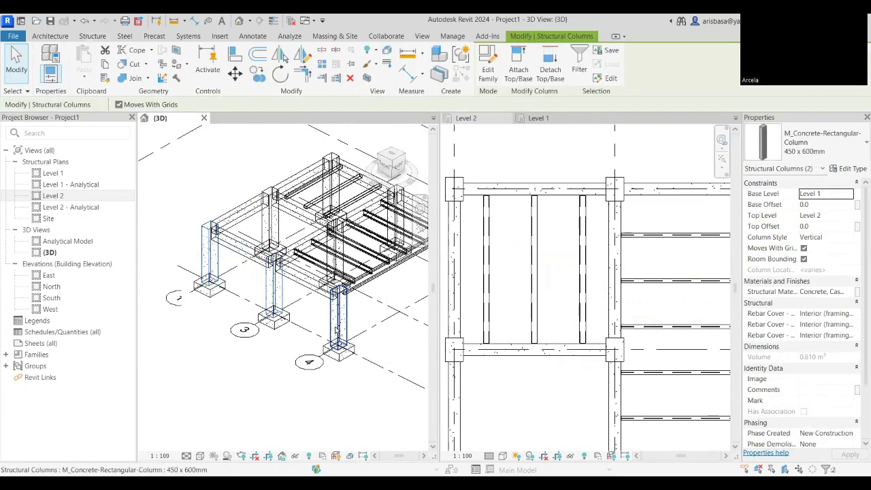
{"action": "middle_click_drag", "start_coordinate": [316, 329], "coordinate": [288, 339]}
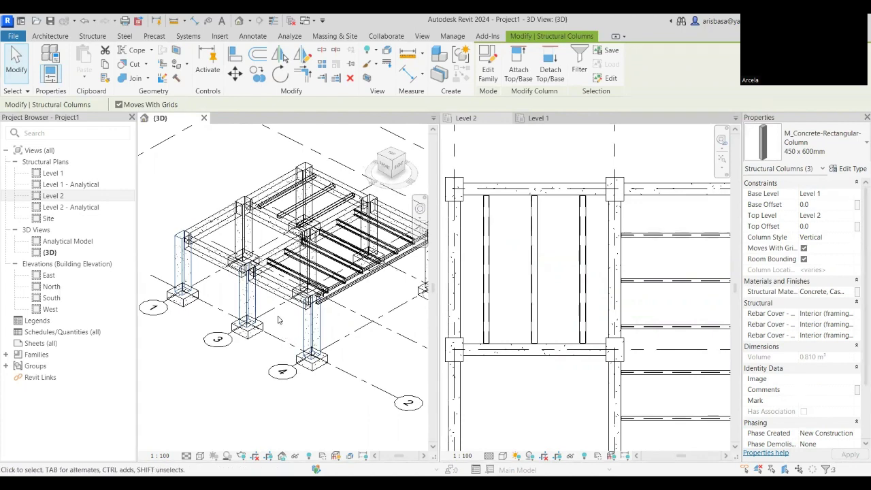
{"action": "left_click", "coordinate": [243, 228], "text": "ctrl"}
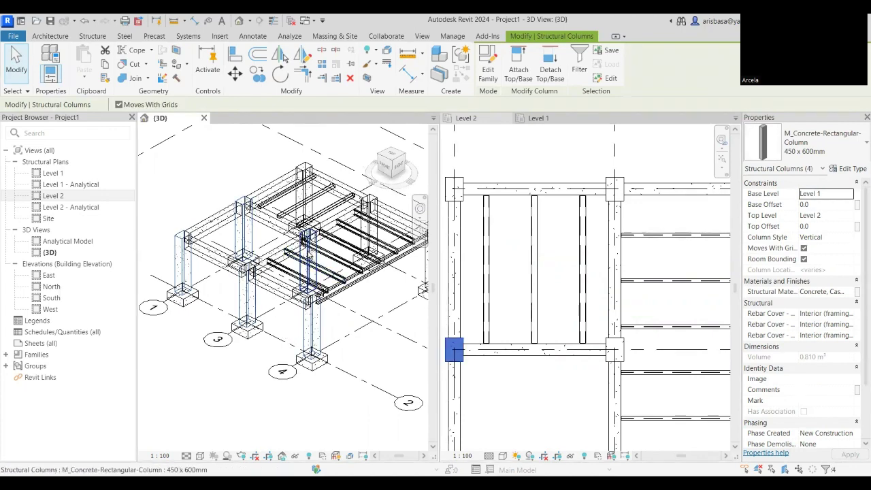
{"action": "left_click", "coordinate": [308, 258], "text": "ctrl"}
{"action": "scroll", "coordinate": [368, 337], "scroll_direction": "down", "scroll_amount": 2}
{"action": "middle_click_drag", "start_coordinate": [367, 338], "coordinate": [367, 320]}
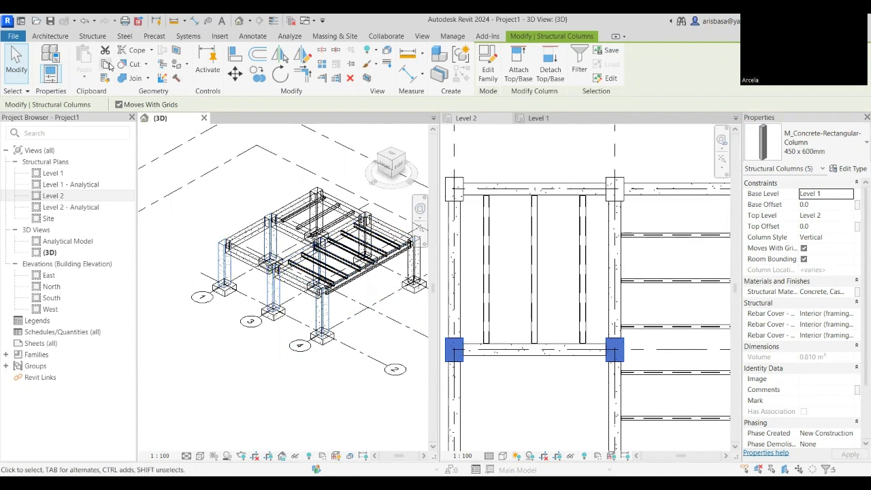
Copy the columns and paste them aligned to Level 2
{"action": "left_click", "coordinate": [104, 67]}
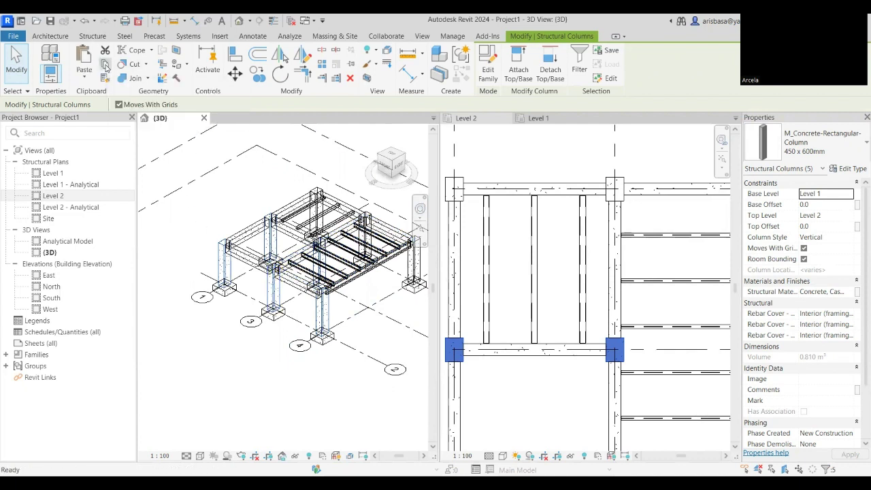
{"action": "left_click", "coordinate": [84, 79]}
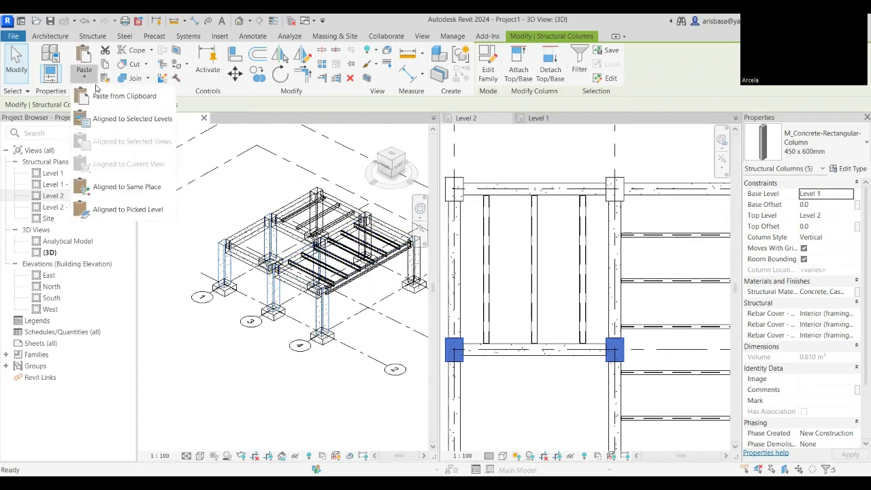
{"action": "left_click", "coordinate": [118, 130]}
{"action": "left_click", "coordinate": [390, 185]}
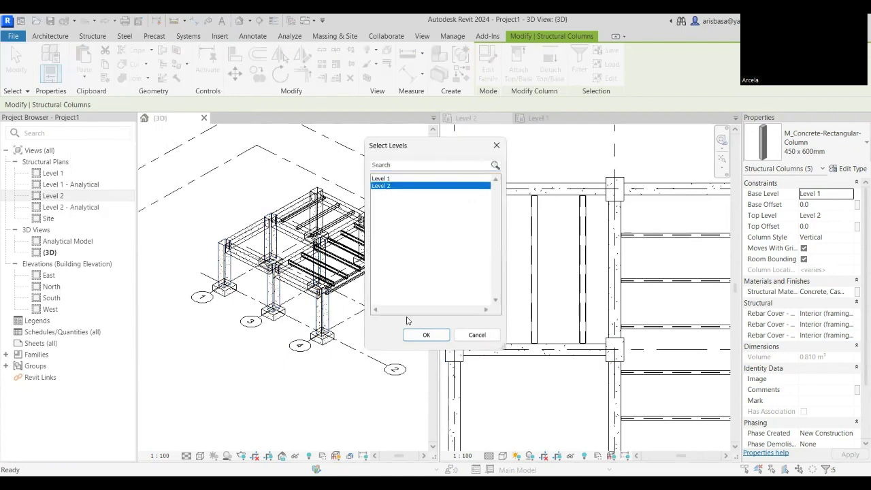
{"action": "left_click", "coordinate": [421, 334]}
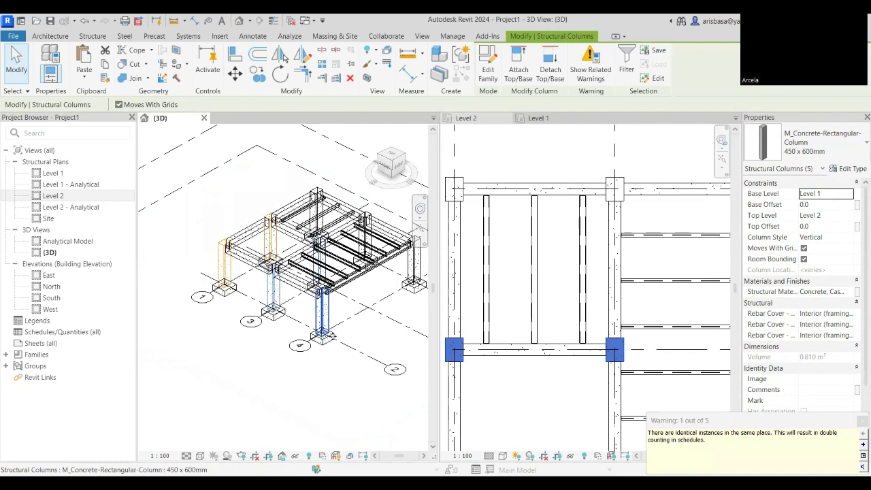
Give the pasted columns a base offset and top offset of 4000
{"action": "left_click", "coordinate": [826, 207]}
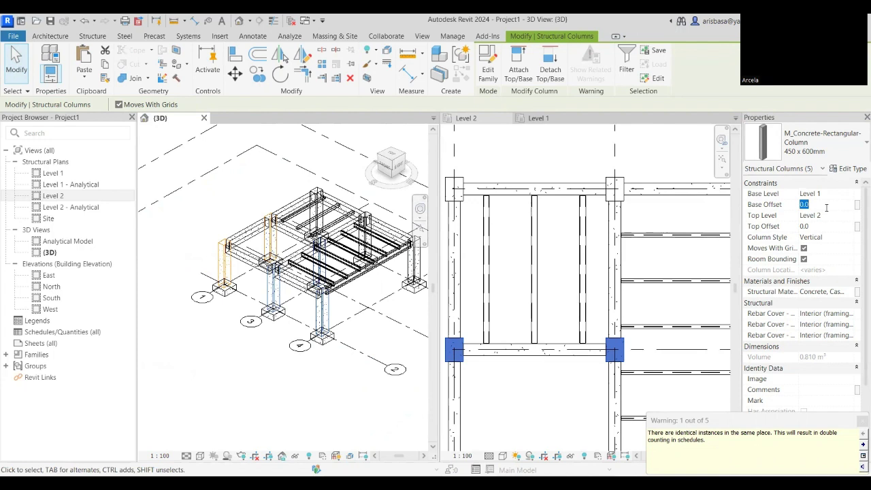
{"action": "type", "text": "4000"}
{"action": "key", "text": "Return"}
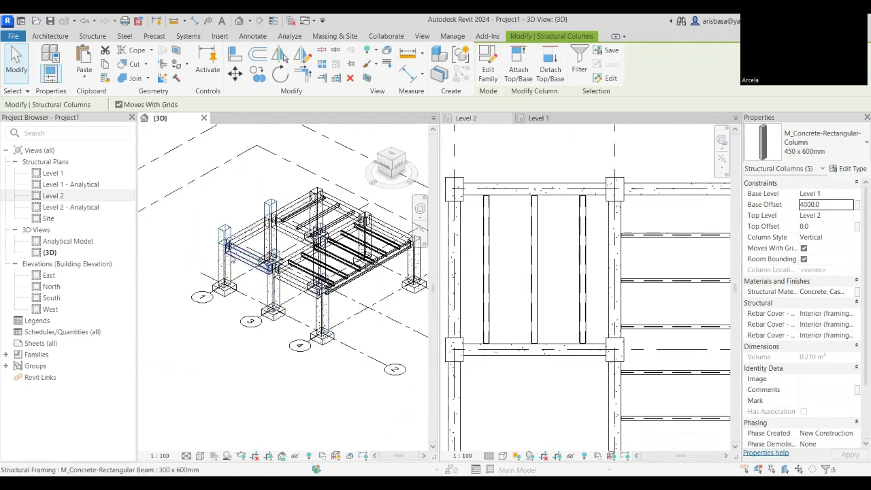
{"action": "scroll", "coordinate": [231, 253], "scroll_direction": "up", "scroll_amount": 2}
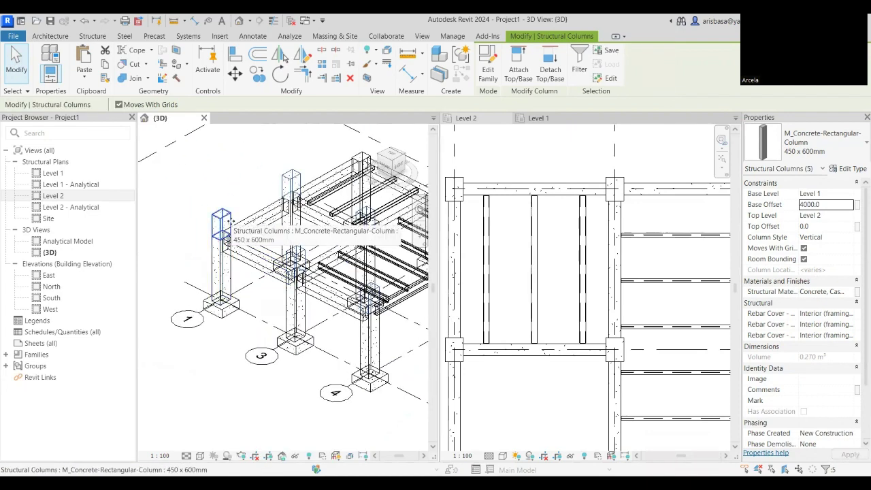
{"action": "left_click", "coordinate": [818, 226]}
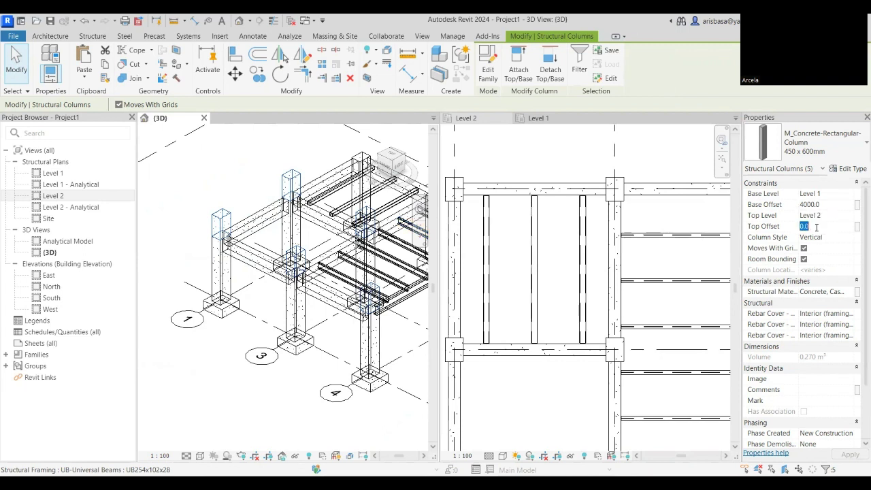
{"action": "type", "text": "4000"}
{"action": "key", "text": "Return"}
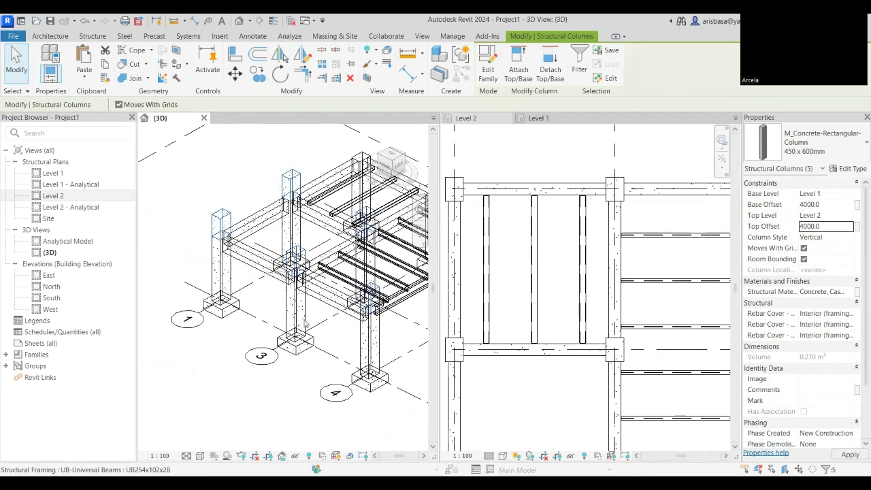
Change the columns' top offset and base offset to 3000
{"action": "left_click", "coordinate": [829, 229]}
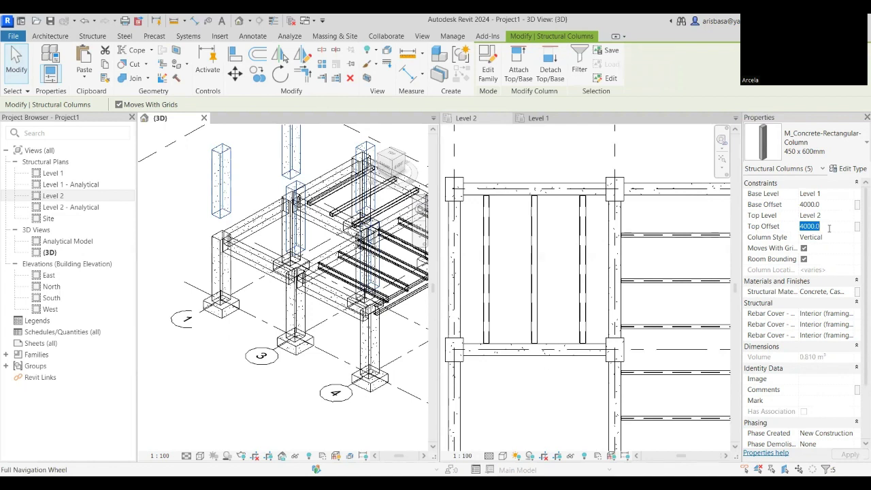
{"action": "type", "text": "3000"}
{"action": "key", "text": "Return"}
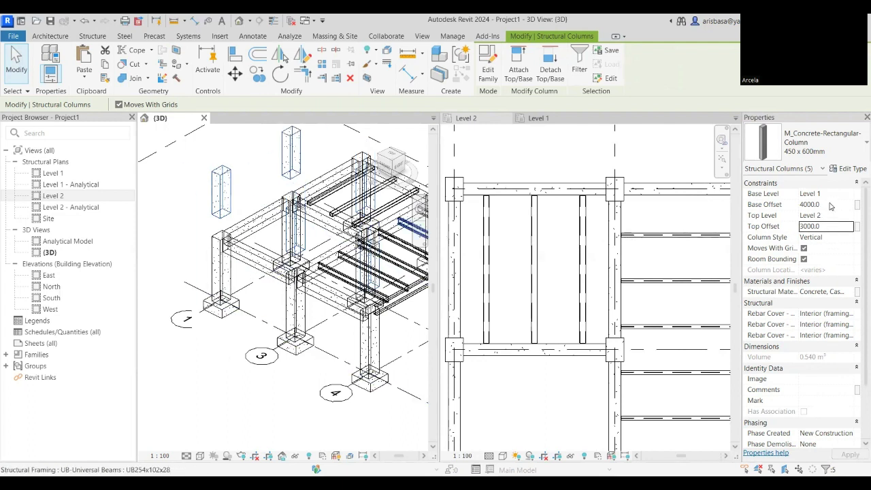
{"action": "left_click", "coordinate": [831, 202]}
{"action": "type", "text": "300"}
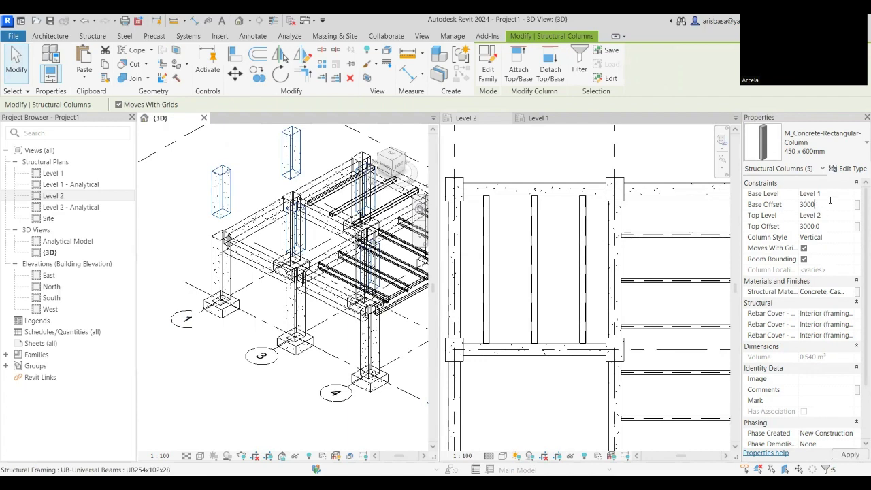
{"action": "type", "text": "0"}
{"action": "key", "text": "Return"}
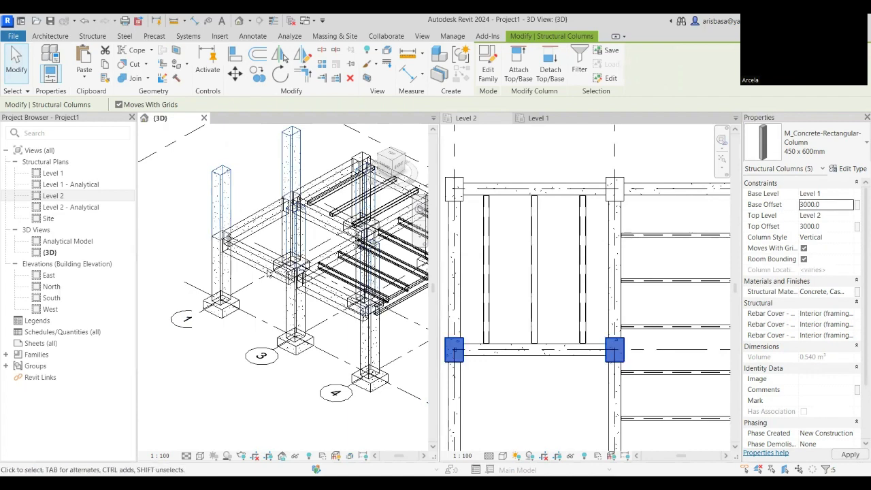
{"action": "scroll", "coordinate": [268, 274], "scroll_direction": "down", "scroll_amount": 5}
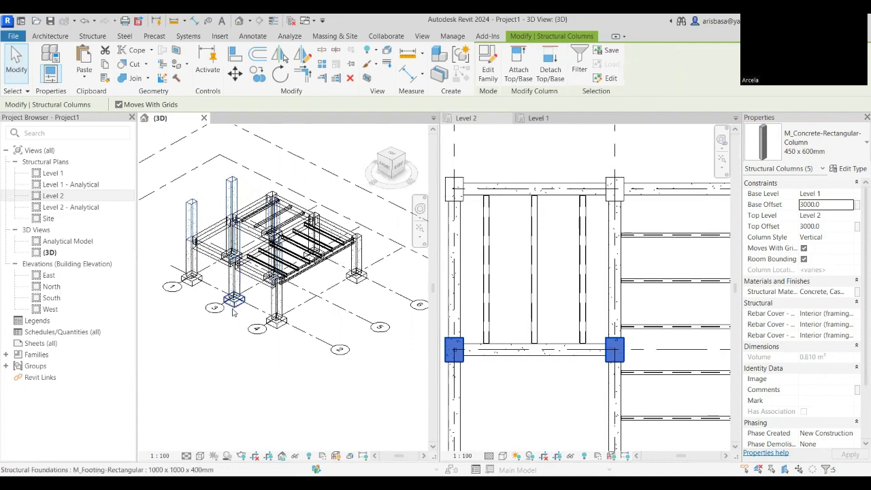
Select the four concrete girder beams spanning between the columns
{"action": "middle_click_drag", "start_coordinate": [233, 312], "coordinate": [234, 276], "text": "shift"}
{"action": "scroll", "coordinate": [232, 274], "scroll_direction": "up", "scroll_amount": 5}
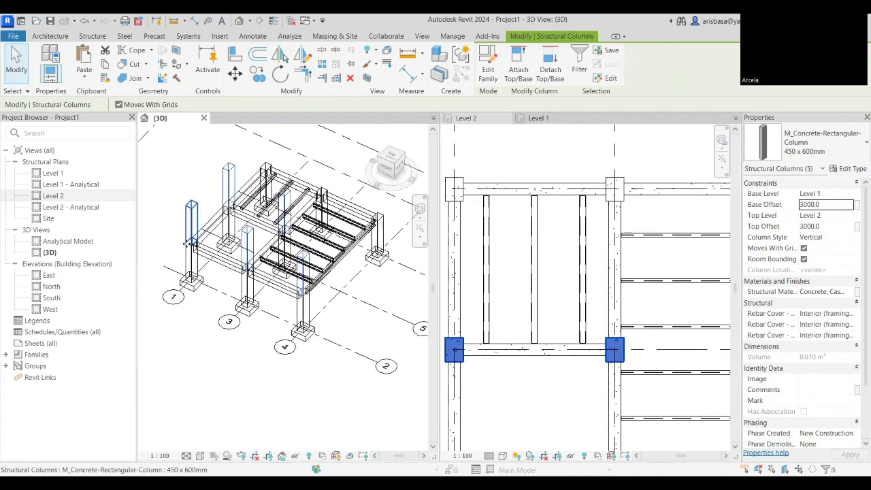
{"action": "scroll", "coordinate": [231, 273], "scroll_direction": "up", "scroll_amount": 2}
{"action": "left_click", "coordinate": [238, 271]}
{"action": "scroll", "coordinate": [258, 252], "scroll_direction": "down", "scroll_amount": 3}
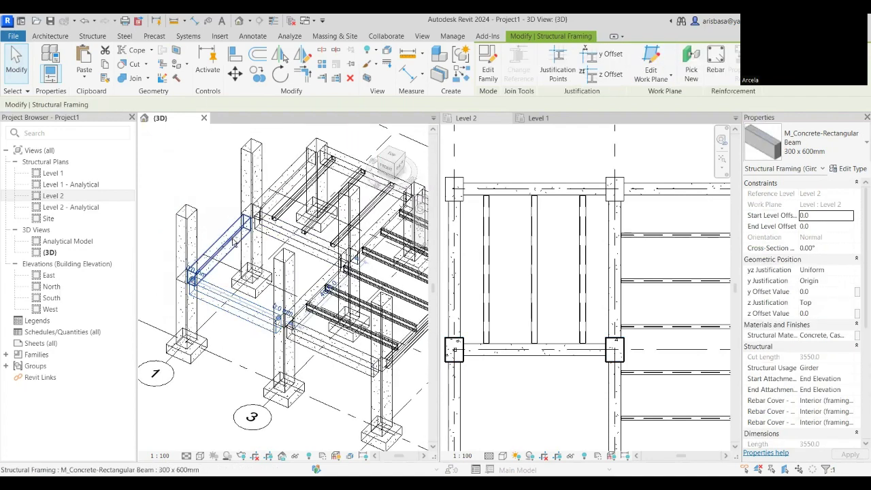
{"action": "middle_click_drag", "start_coordinate": [233, 241], "coordinate": [194, 243], "text": "shift"}
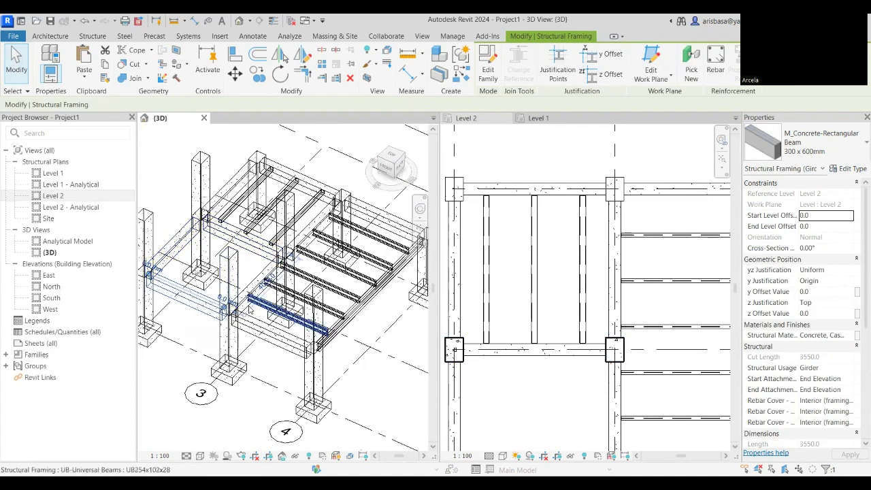
{"action": "left_click", "coordinate": [235, 324], "text": "ctrl"}
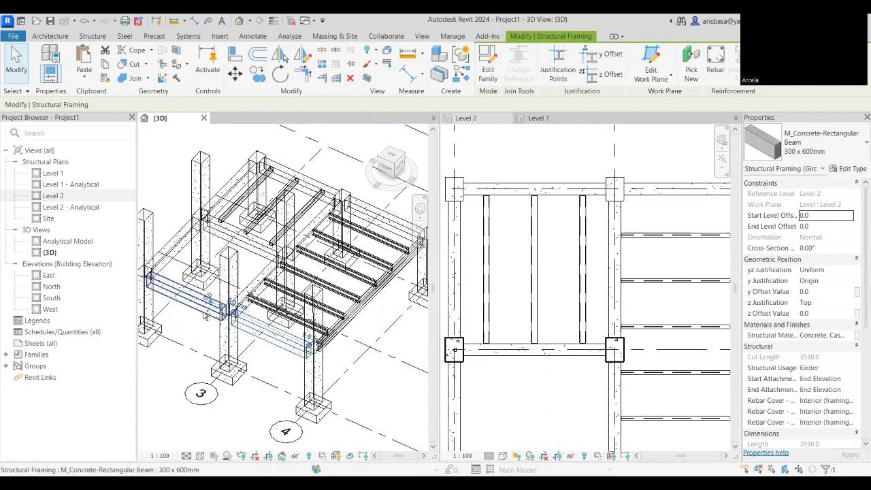
{"action": "left_click", "coordinate": [175, 253], "text": "ctrl"}
{"action": "left_click", "coordinate": [231, 240], "text": "ctrl"}
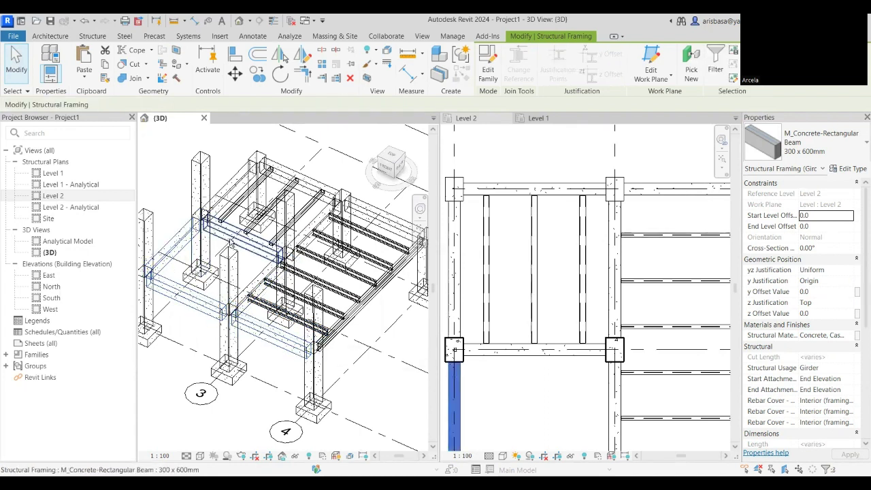
{"action": "left_click", "coordinate": [256, 275], "text": "ctrl"}
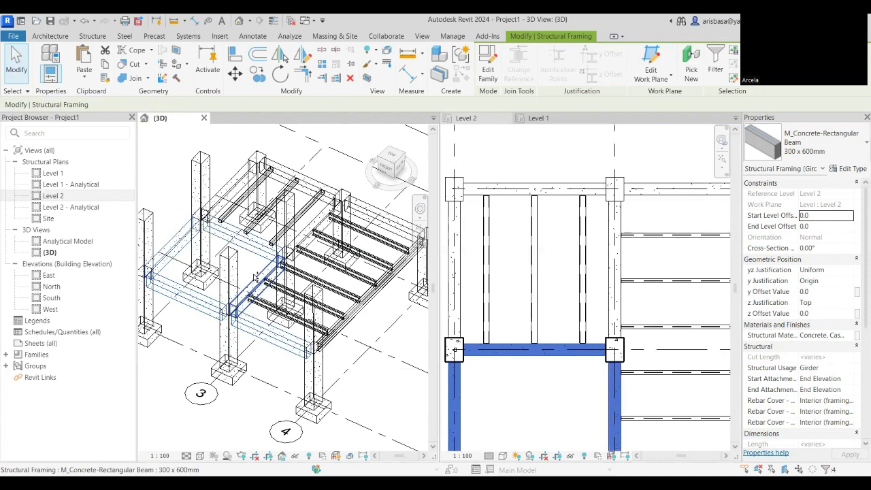
Paste the beams aligned to Level 2 and open the North elevation
{"action": "left_click", "coordinate": [87, 80]}
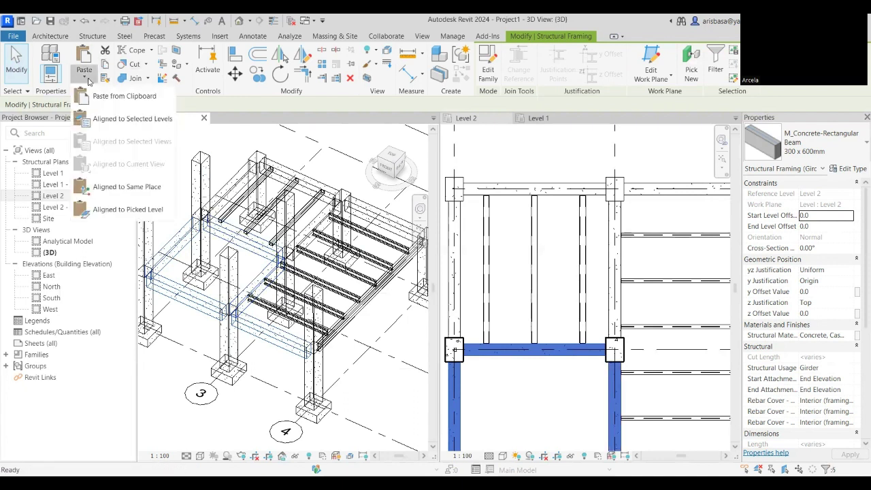
{"action": "left_click", "coordinate": [127, 118]}
{"action": "left_click", "coordinate": [379, 186]}
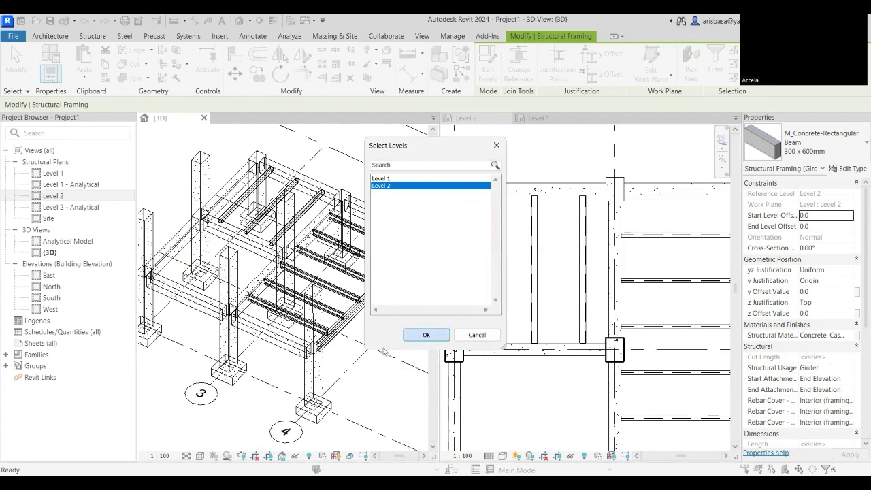
{"action": "left_click", "coordinate": [424, 335]}
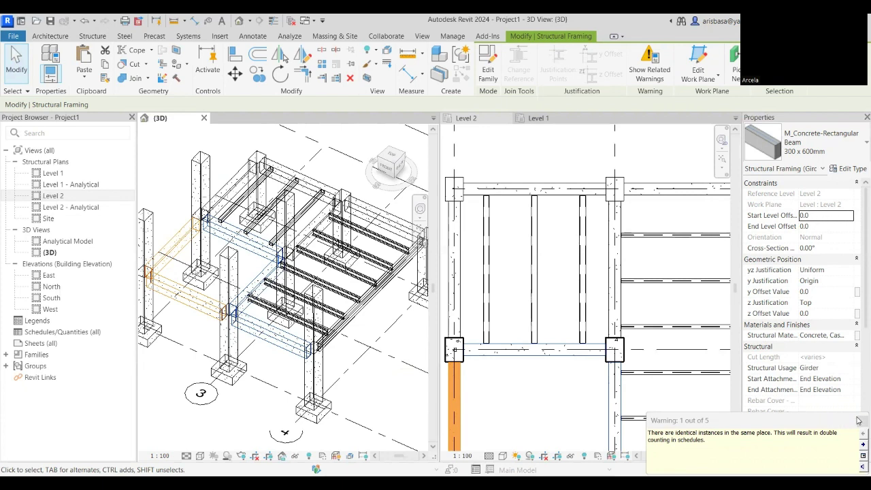
{"action": "key", "text": "Escape"}
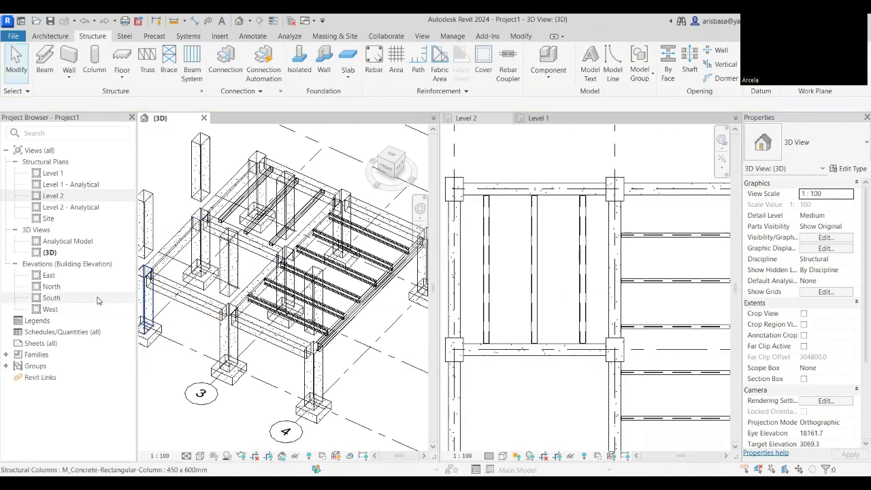
{"action": "double_click", "coordinate": [52, 287]}
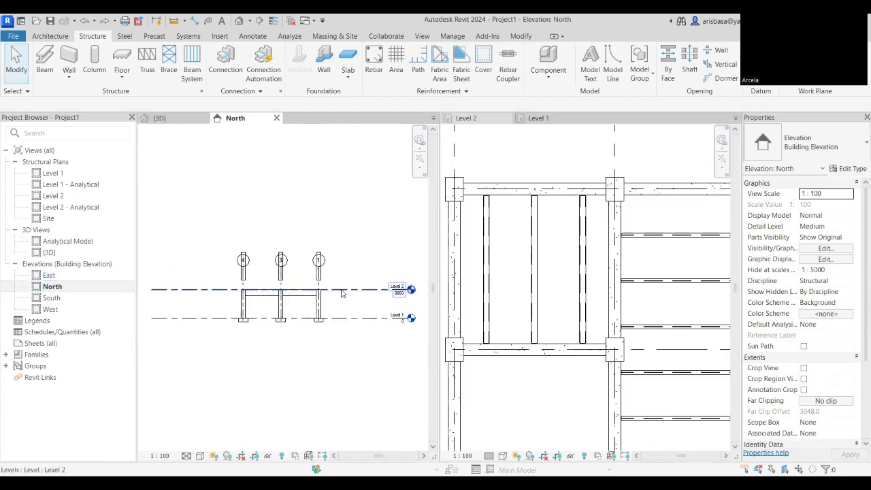
Copy the Level 2 line 3000 upward to create Level 3, then select the five upper columns
{"action": "scroll", "coordinate": [282, 283], "scroll_direction": "up", "scroll_amount": 2}
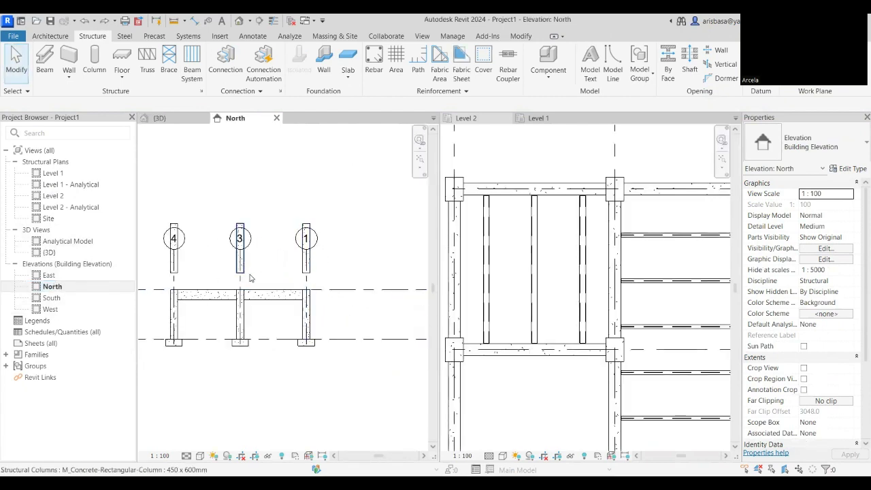
{"action": "middle_click_drag", "start_coordinate": [249, 277], "coordinate": [227, 290]}
{"action": "left_click", "coordinate": [322, 295]}
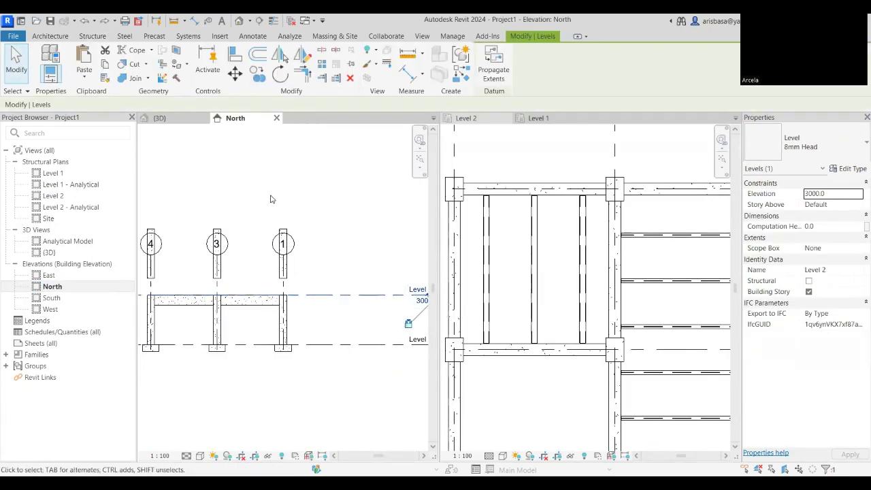
{"action": "middle_click_drag", "start_coordinate": [361, 208], "coordinate": [321, 236]}
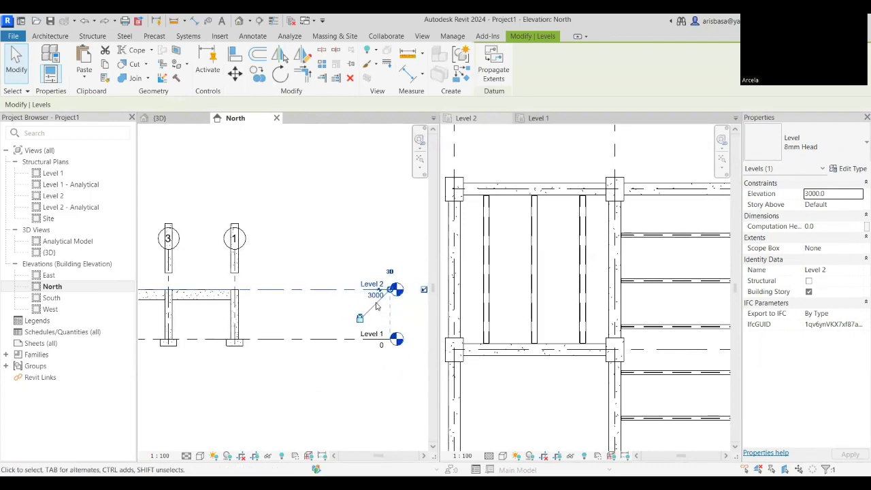
{"action": "left_click", "coordinate": [257, 73]}
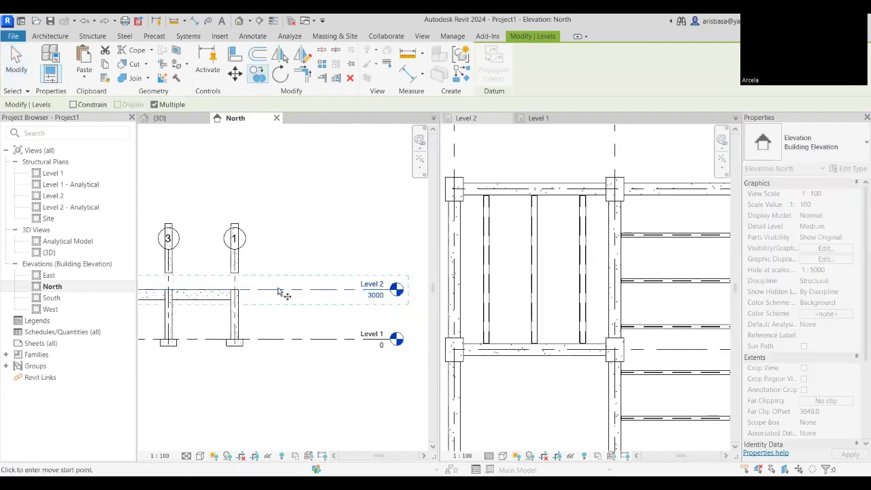
{"action": "left_click", "coordinate": [277, 290]}
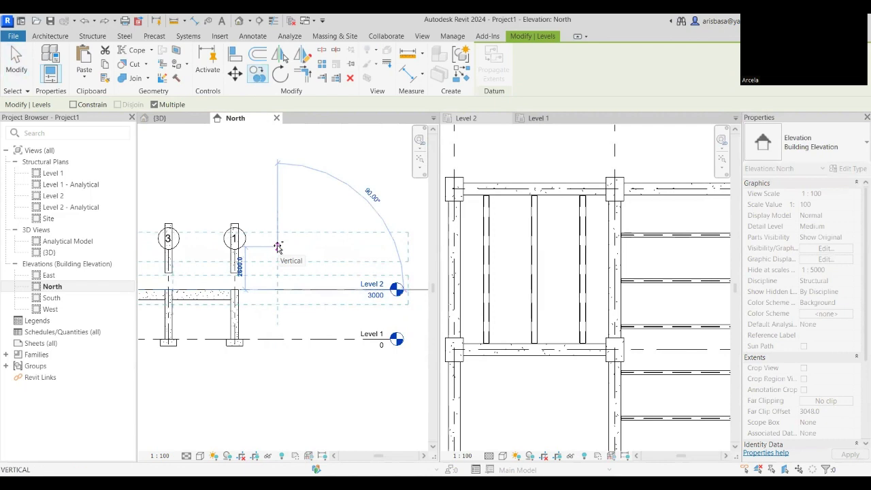
{"action": "type", "text": "3000"}
{"action": "key", "text": "Return"}
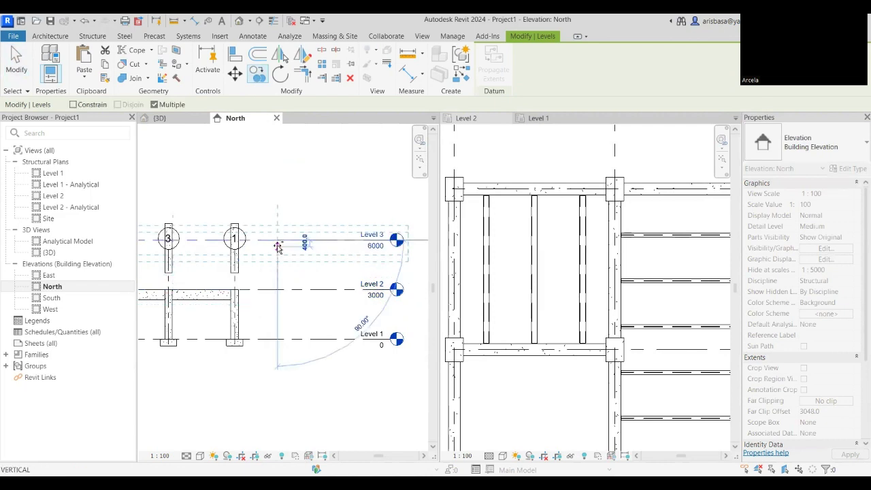
{"action": "key", "text": "Escape"}
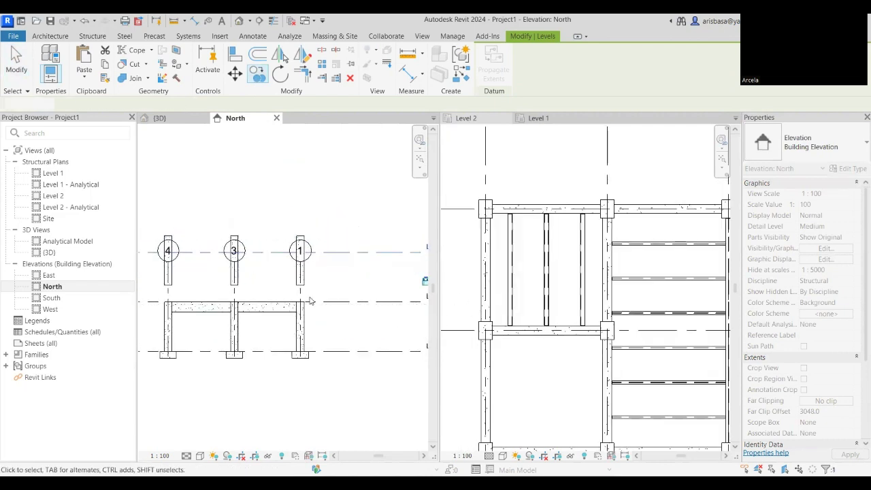
{"action": "key", "text": "Escape"}
{"action": "left_click_drag", "start_coordinate": [151, 202], "coordinate": [341, 301]}
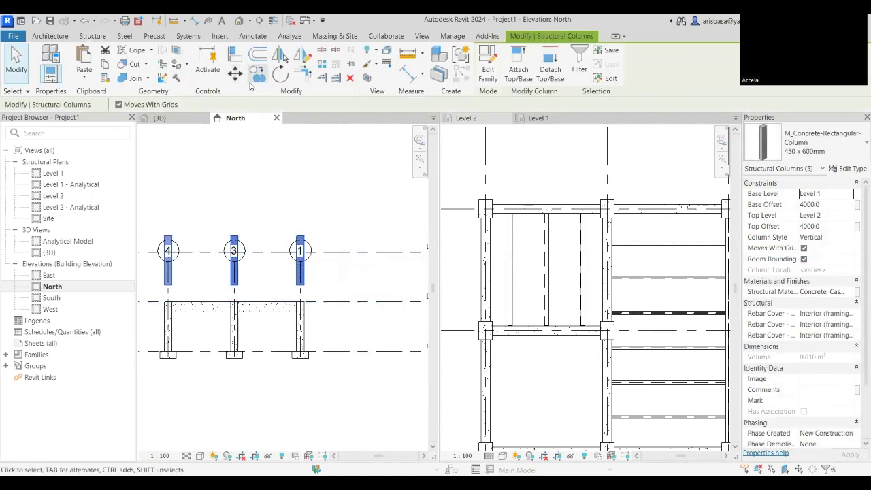
Filter to structural columns and set them from Level 2 to Level 3 with 0 offsets
{"action": "left_click", "coordinate": [577, 66]}
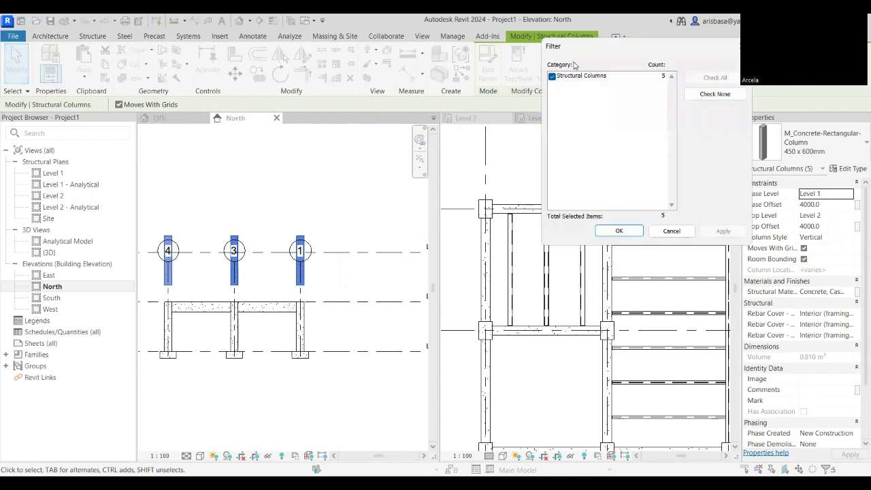
{"action": "left_click", "coordinate": [620, 231]}
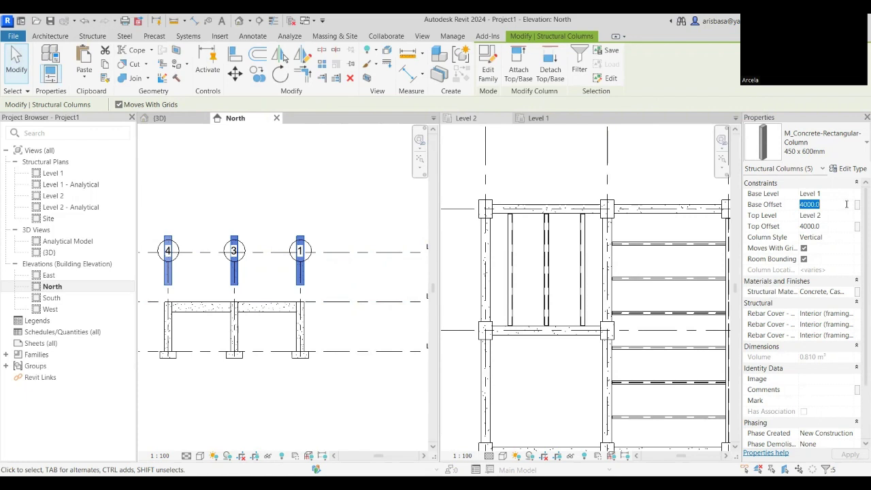
{"action": "type", "text": "0"}
{"action": "left_click", "coordinate": [844, 194]}
{"action": "left_click", "coordinate": [849, 194]}
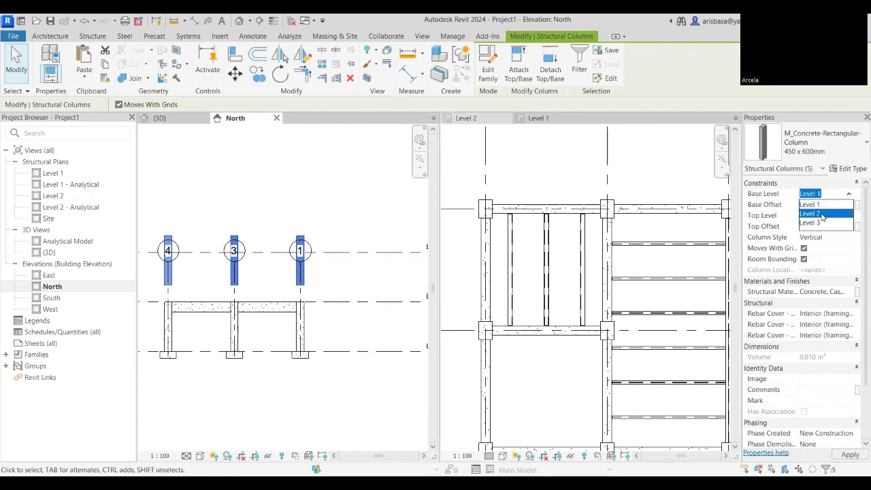
{"action": "left_click", "coordinate": [839, 216]}
{"action": "left_click", "coordinate": [841, 216]}
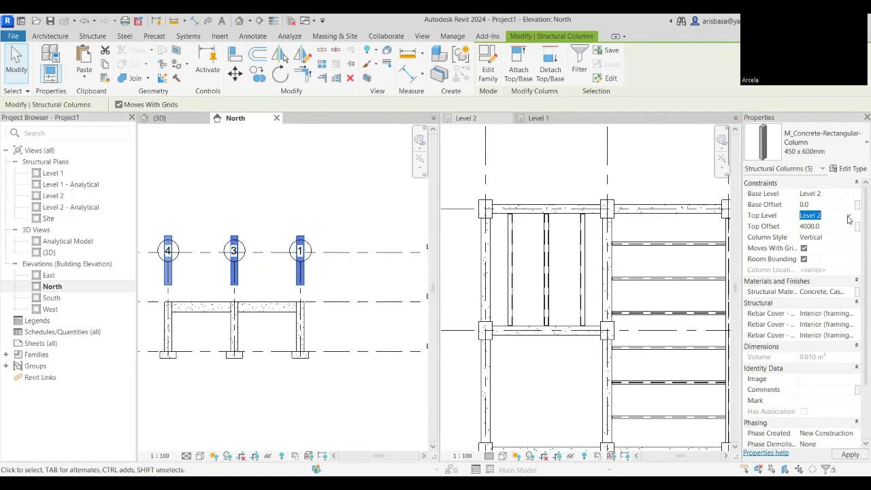
{"action": "left_click", "coordinate": [849, 216]}
{"action": "left_click", "coordinate": [817, 246]}
{"action": "left_click", "coordinate": [831, 227]}
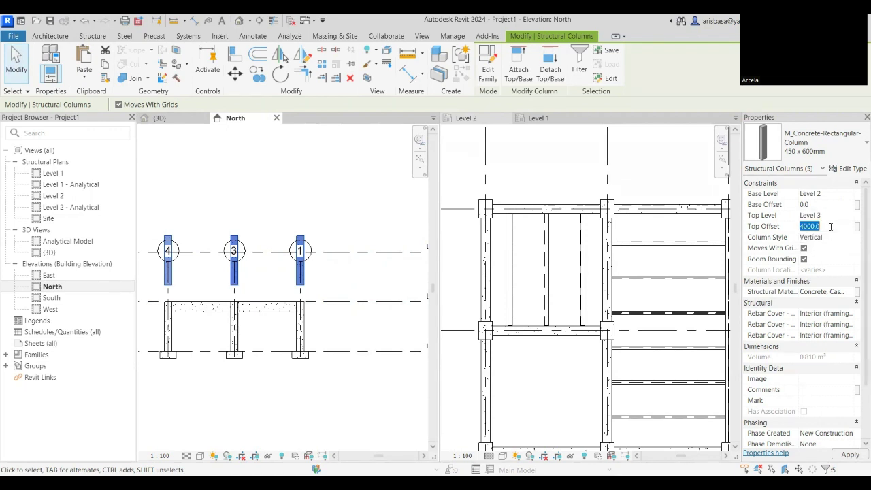
{"action": "type", "text": "0"}
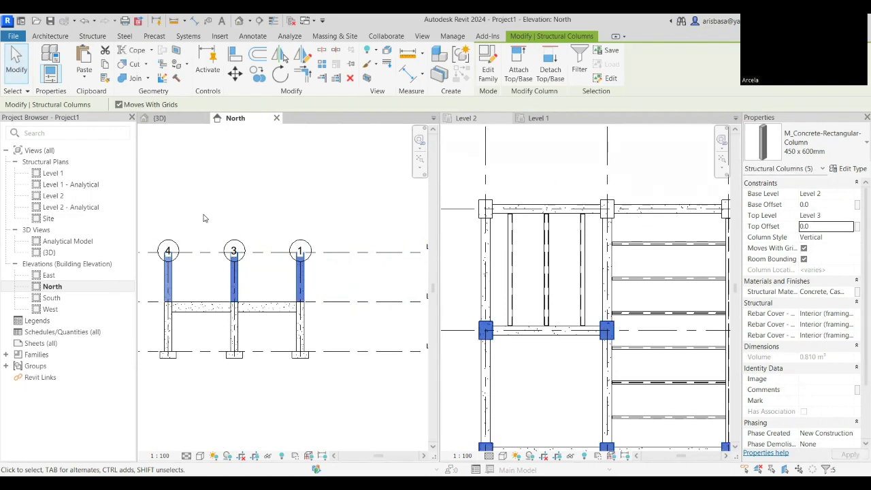
Drag grid 4's end upward so the grids extend above Level 3
{"action": "left_click", "coordinate": [292, 215]}
{"action": "scroll", "coordinate": [224, 245], "scroll_direction": "down", "scroll_amount": 1}
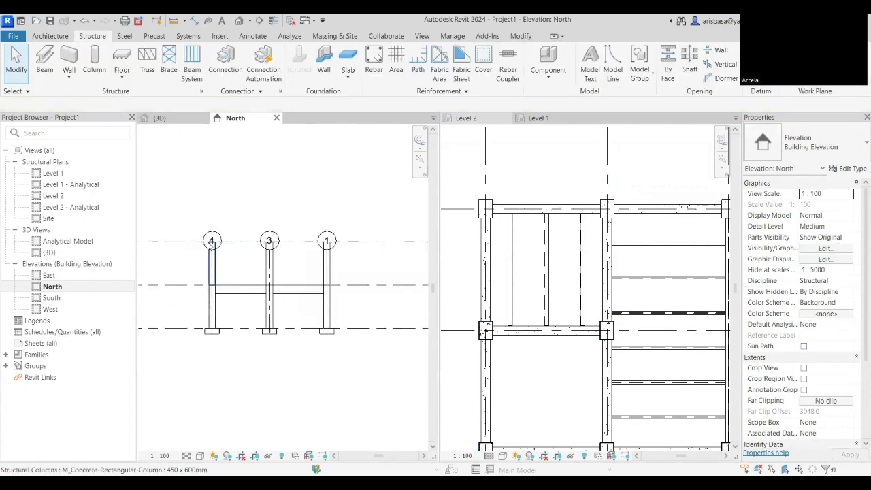
{"action": "left_click", "coordinate": [203, 240]}
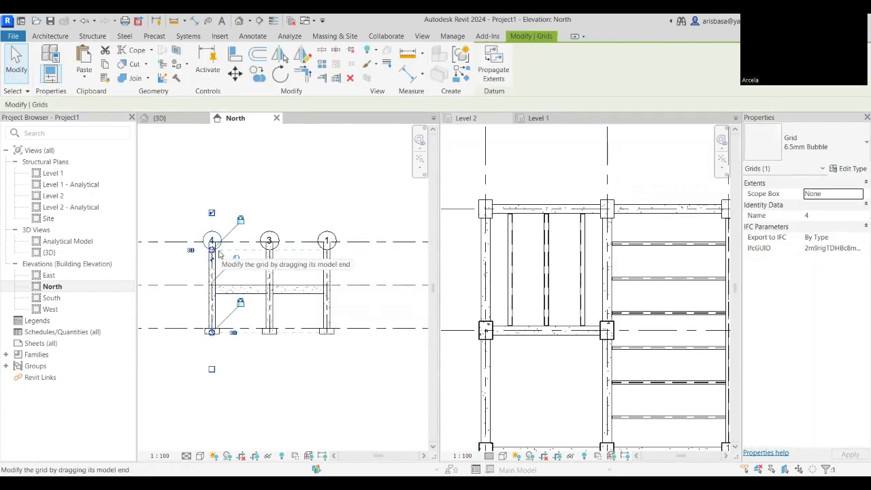
{"action": "left_click_drag", "start_coordinate": [213, 250], "coordinate": [230, 208]}
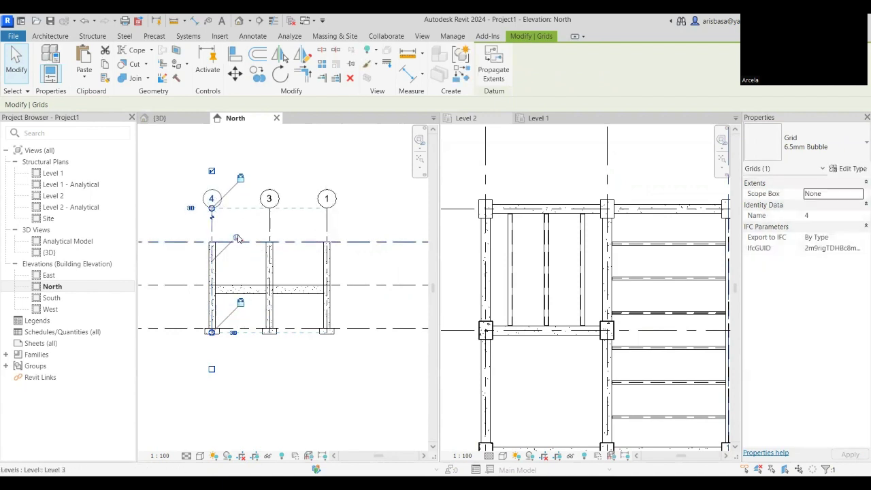
{"action": "left_click", "coordinate": [356, 211]}
{"action": "scroll", "coordinate": [300, 231], "scroll_direction": "down", "scroll_amount": 2}
{"action": "scroll", "coordinate": [249, 239], "scroll_direction": "up", "scroll_amount": 3}
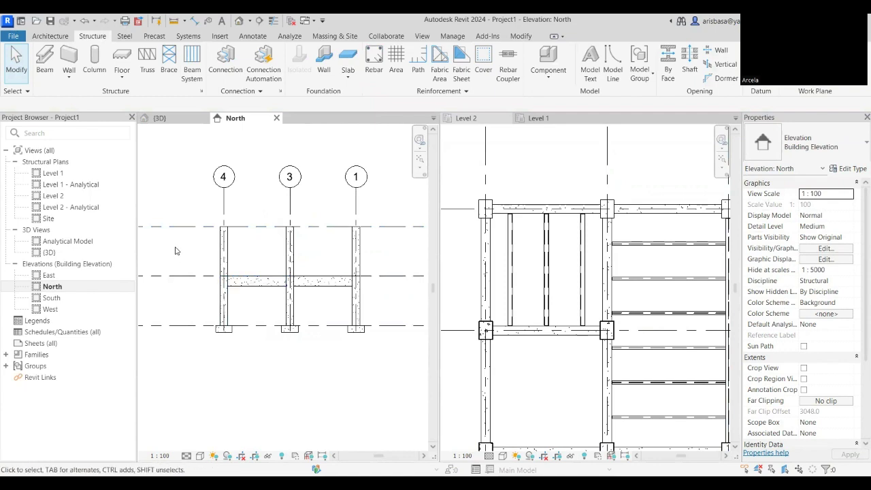
Select the five Level 2 concrete beams in the 3D view
{"action": "left_click", "coordinate": [167, 119]}
{"action": "left_click", "coordinate": [193, 291]}
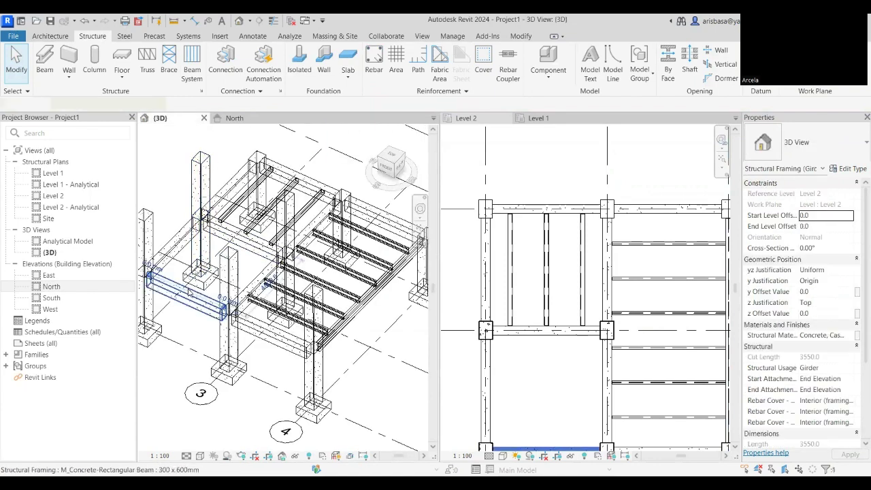
{"action": "left_click", "coordinate": [237, 235], "text": "ctrl"}
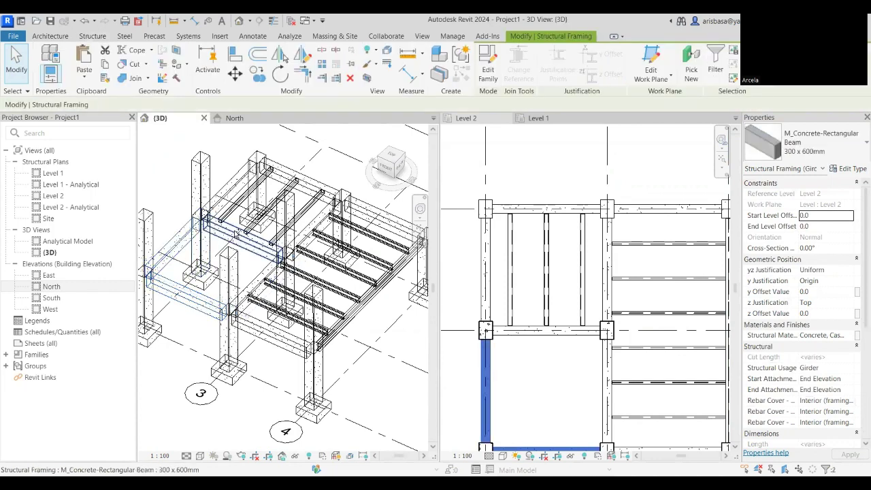
{"action": "left_click", "coordinate": [249, 285], "text": "ctrl"}
{"action": "left_click", "coordinate": [262, 331], "text": "ctrl"}
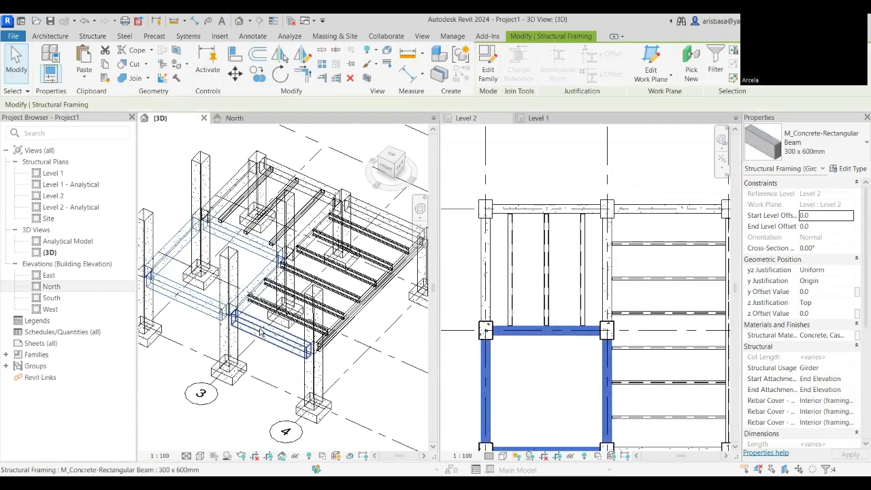
{"action": "left_click", "coordinate": [263, 332], "text": "ctrl"}
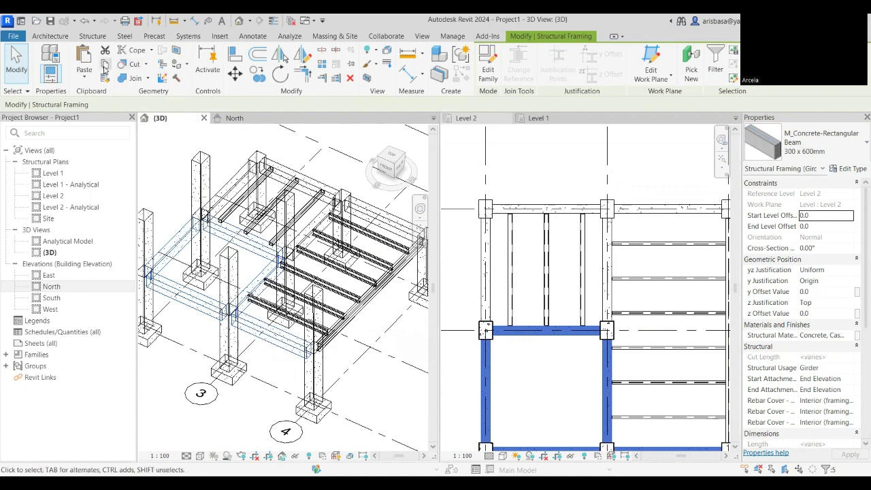
Copy the beams and paste them aligned to Level 3
{"action": "left_click", "coordinate": [105, 70]}
{"action": "left_click", "coordinate": [84, 77]}
{"action": "left_click", "coordinate": [112, 121]}
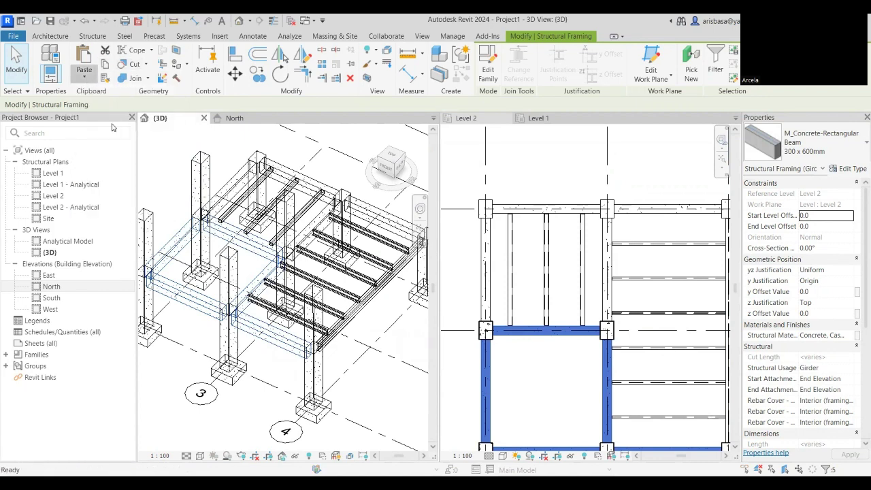
{"action": "left_click", "coordinate": [383, 193]}
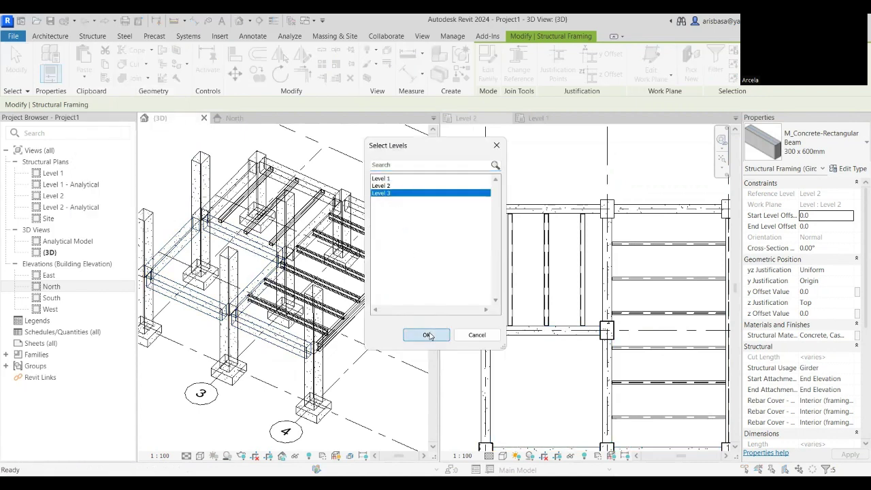
{"action": "key", "text": "Return"}
{"action": "scroll", "coordinate": [354, 337], "scroll_direction": "down", "scroll_amount": 3}
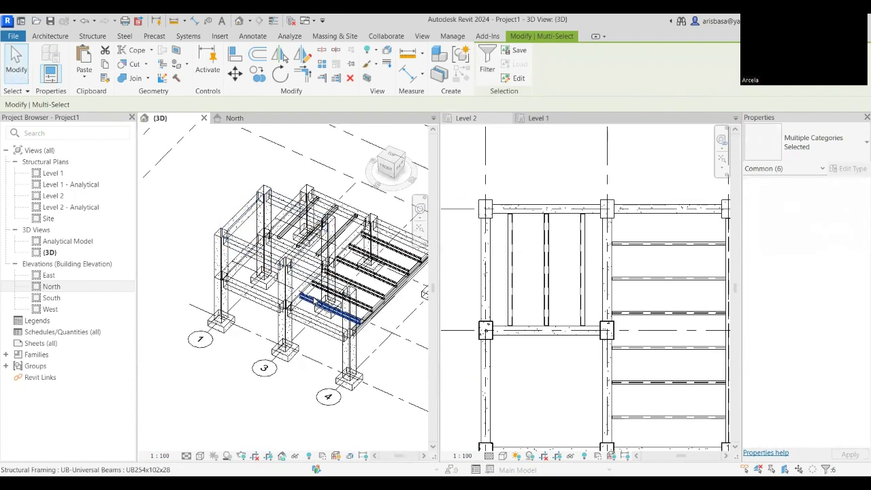
{"action": "key", "text": "Escape"}
Orbit, pan and zoom around the 3D frame, then open the South elevation
{"action": "middle_click_drag", "start_coordinate": [354, 336], "coordinate": [334, 327], "text": "shift"}
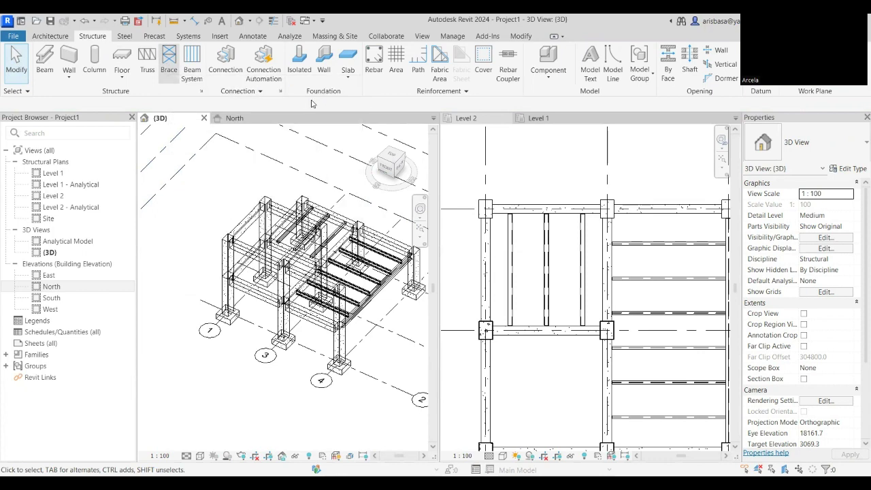
{"action": "scroll", "coordinate": [356, 185], "scroll_direction": "down", "scroll_amount": 3}
{"action": "scroll", "coordinate": [285, 270], "scroll_direction": "up", "scroll_amount": 2}
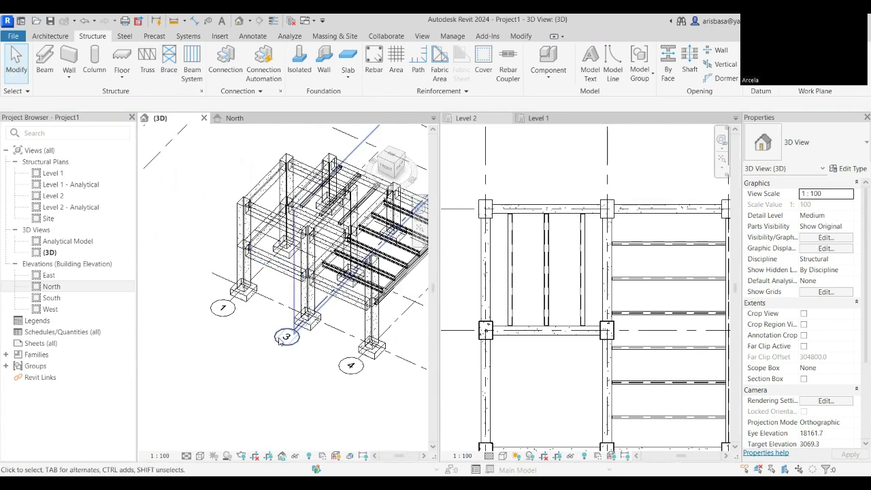
{"action": "scroll", "coordinate": [274, 388], "scroll_direction": "down", "scroll_amount": 2}
{"action": "middle_click_drag", "start_coordinate": [274, 389], "coordinate": [229, 338]}
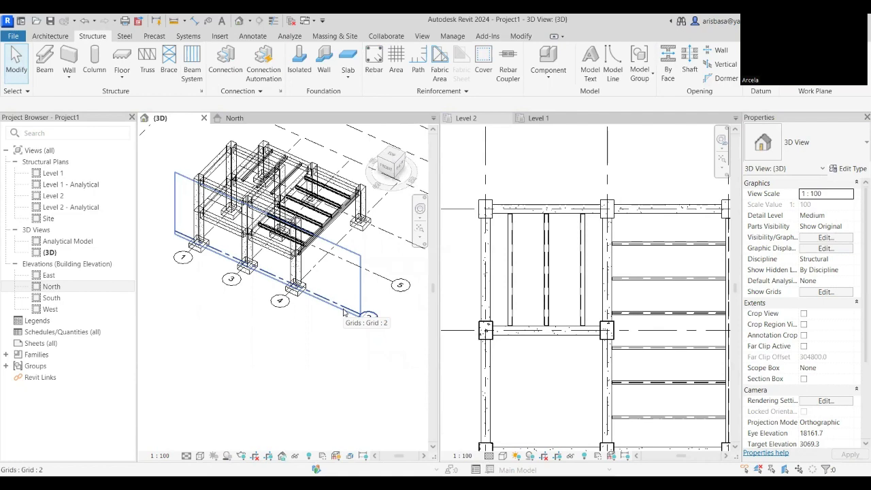
{"action": "scroll", "coordinate": [361, 314], "scroll_direction": "up", "scroll_amount": 2}
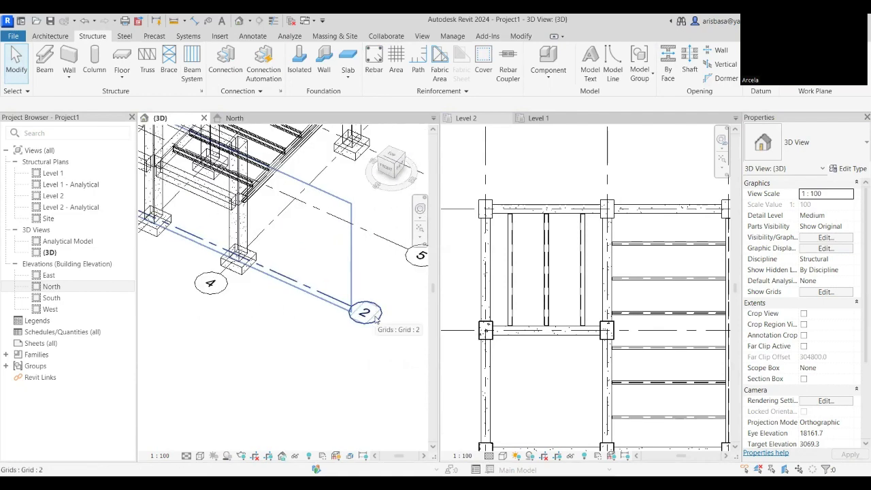
{"action": "scroll", "coordinate": [368, 315], "scroll_direction": "down", "scroll_amount": 4}
{"action": "middle_click_drag", "start_coordinate": [299, 338], "coordinate": [380, 372]}
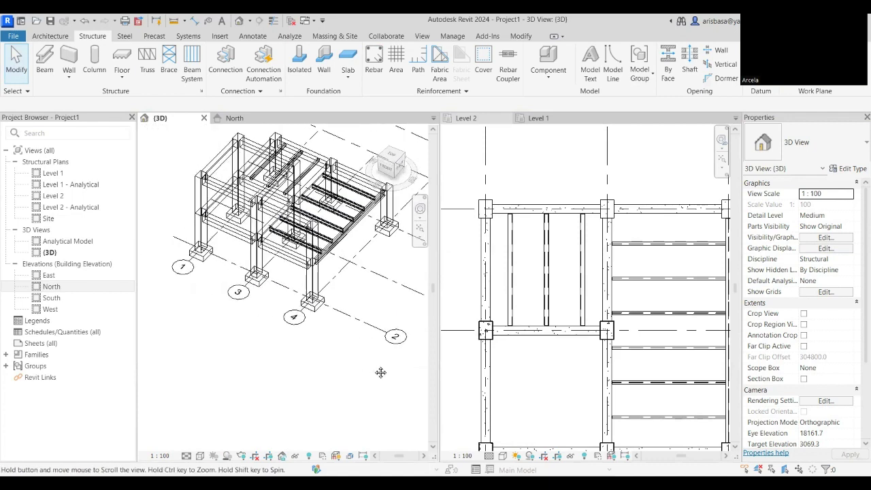
{"action": "scroll", "coordinate": [381, 372], "scroll_direction": "down", "scroll_amount": 1}
{"action": "scroll", "coordinate": [264, 325], "scroll_direction": "down", "scroll_amount": 1}
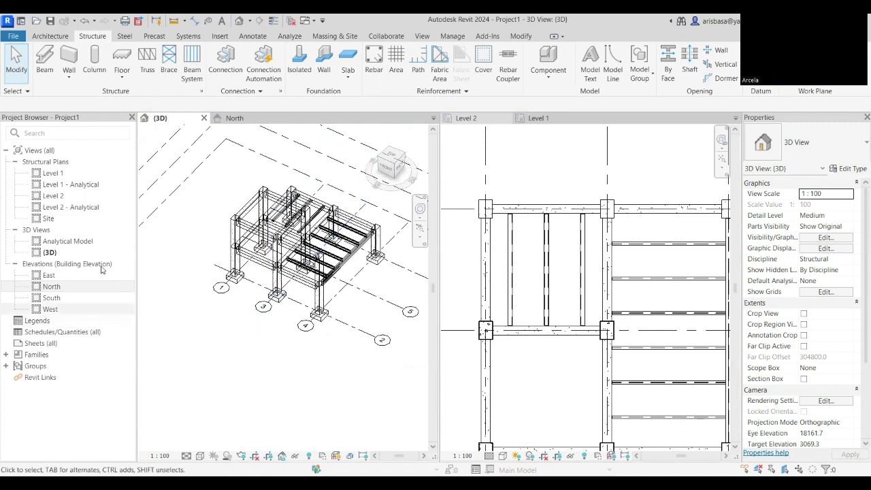
{"action": "double_click", "coordinate": [51, 300]}
Start a brace and pick Grid : 2 as the named work plane
{"action": "scroll", "coordinate": [283, 318], "scroll_direction": "up", "scroll_amount": 2}
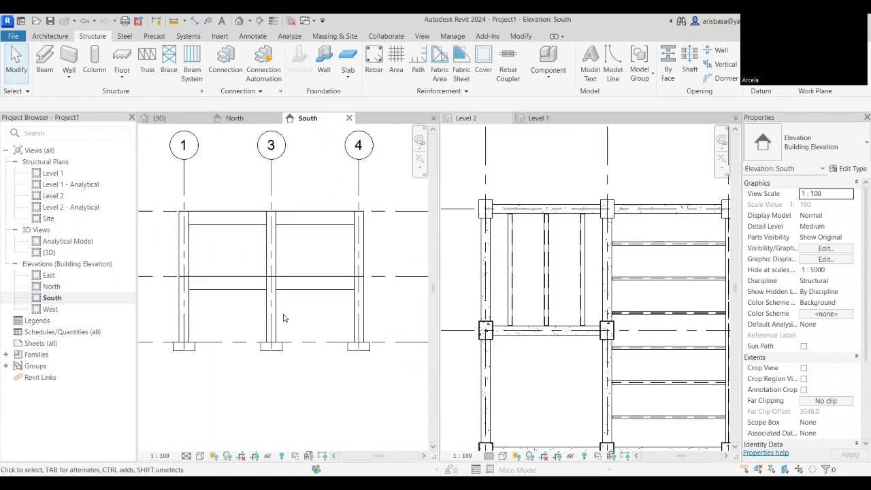
{"action": "scroll", "coordinate": [238, 297], "scroll_direction": "up", "scroll_amount": 2}
{"action": "mouse_move", "coordinate": [237, 297]}
{"action": "middle_mouse_down"}
{"action": "mouse_move", "coordinate": [305, 306]}
{"action": "mouse_move", "coordinate": [250, 303]}
{"action": "middle_mouse_up"}
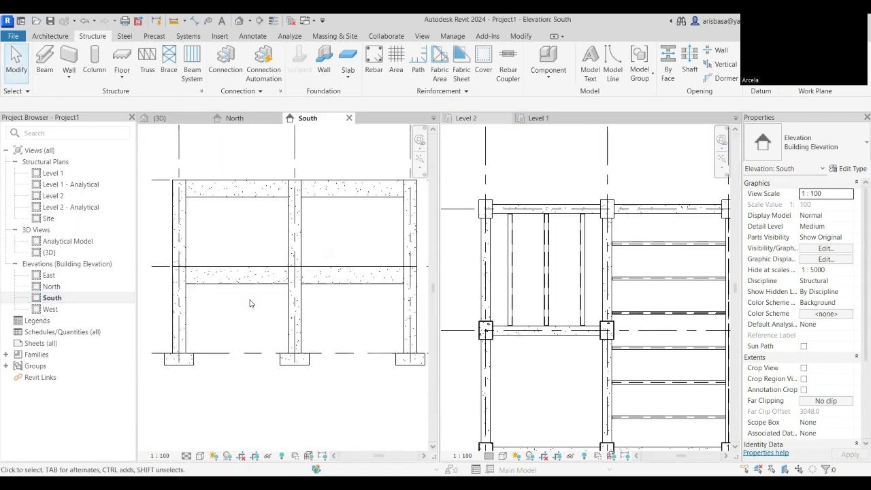
{"action": "scroll", "coordinate": [249, 303], "scroll_direction": "down", "scroll_amount": 1}
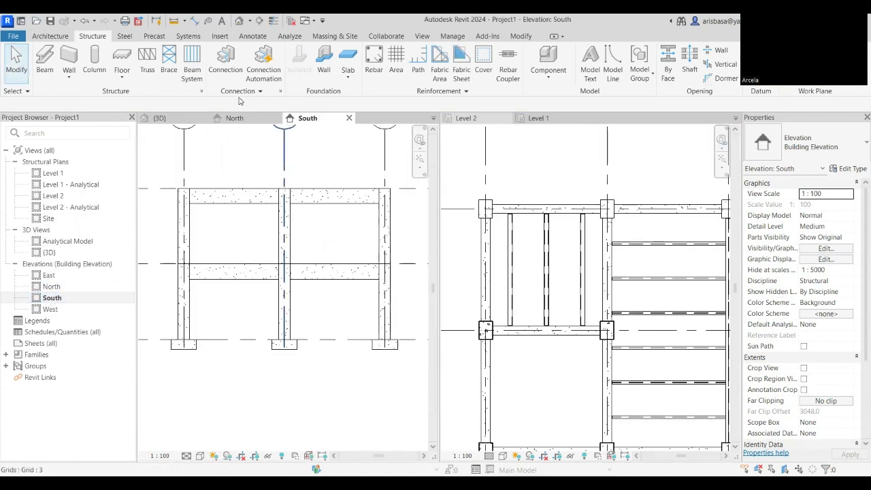
{"action": "left_click", "coordinate": [159, 71]}
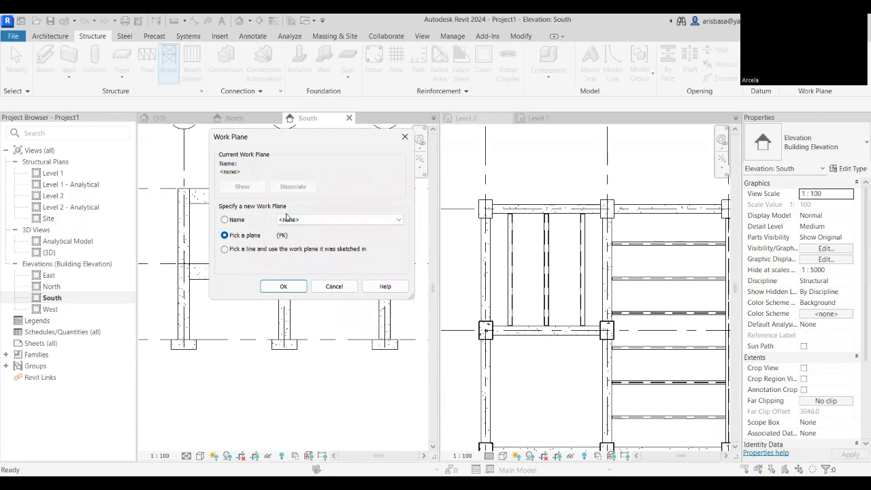
{"action": "left_click", "coordinate": [225, 220]}
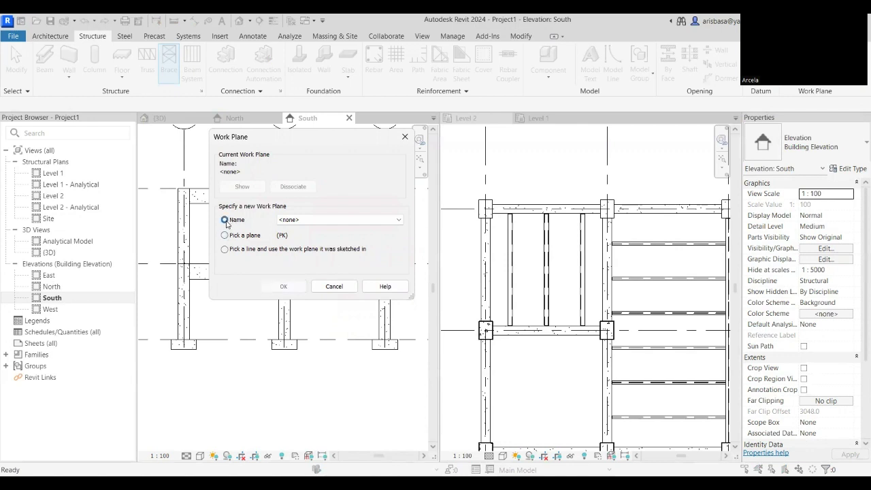
{"action": "left_click", "coordinate": [324, 221]}
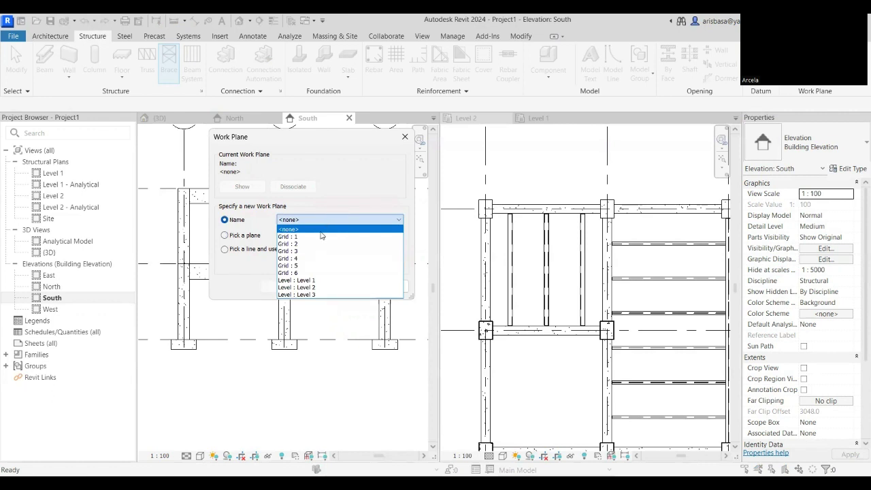
{"action": "left_click", "coordinate": [314, 245]}
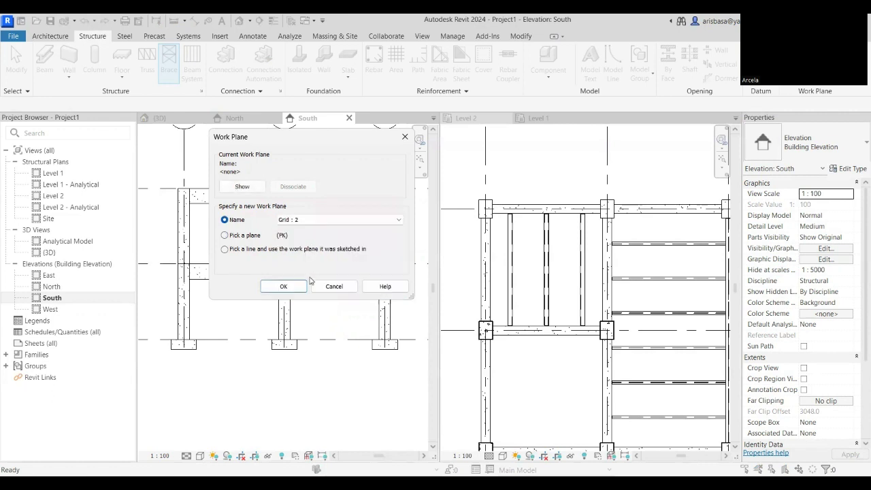
Confirm the Grid 2 work plane and choose the HSS203.2X203.2X9.5 brace type
{"action": "left_click", "coordinate": [293, 281]}
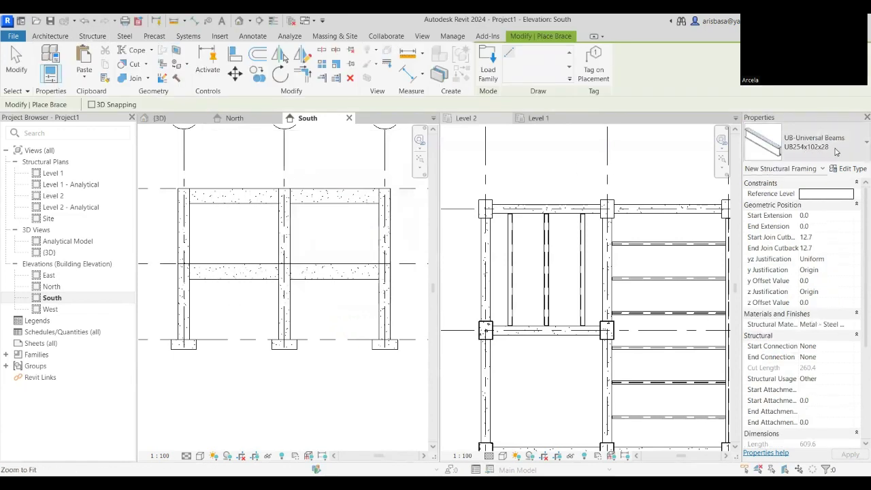
{"action": "left_click", "coordinate": [837, 155]}
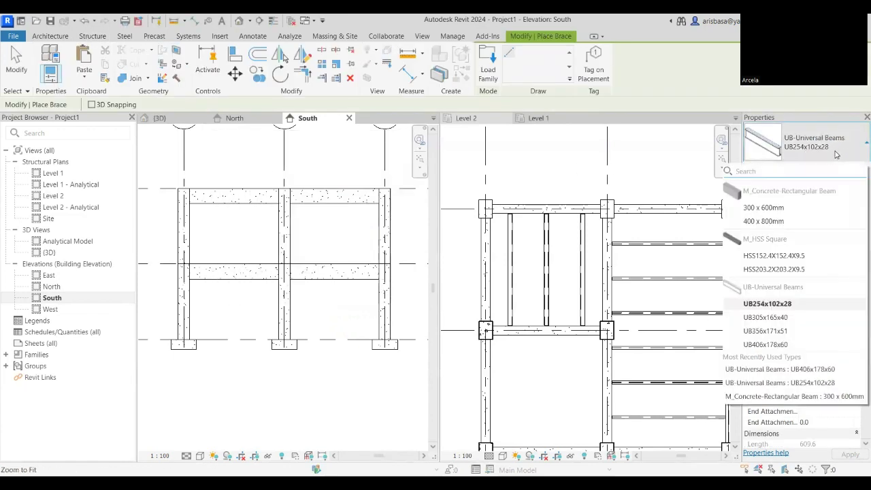
{"action": "left_click", "coordinate": [800, 269]}
{"action": "scroll", "coordinate": [185, 235], "scroll_direction": "up", "scroll_amount": 3}
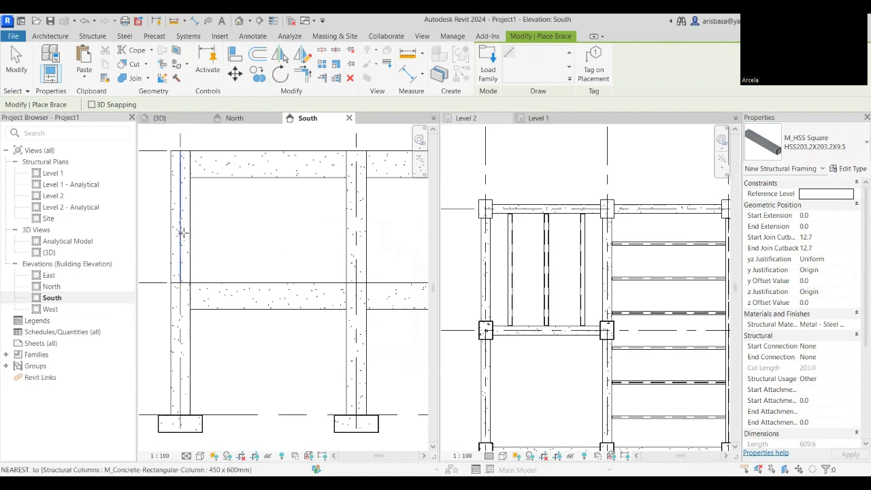
Place two HSS braces: left column to beam midpoint, then midpoint down to the middle column
{"action": "left_click", "coordinate": [181, 232]}
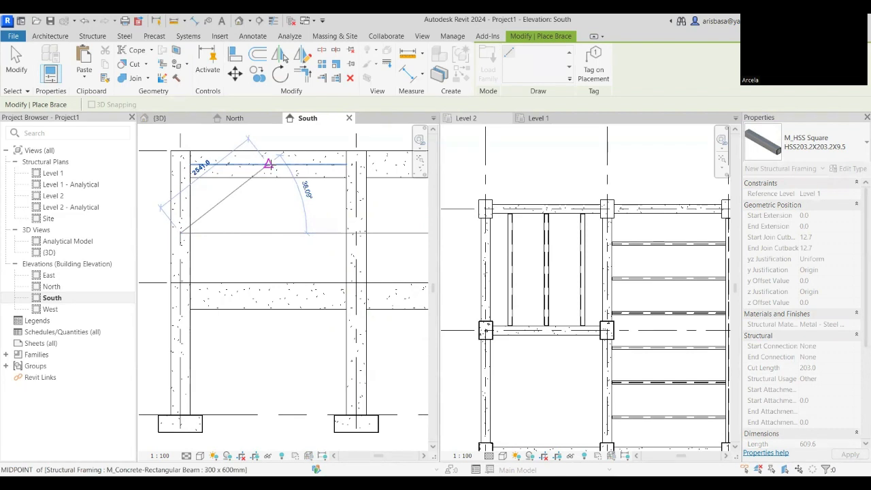
{"action": "left_click", "coordinate": [269, 164]}
{"action": "left_click", "coordinate": [269, 164]}
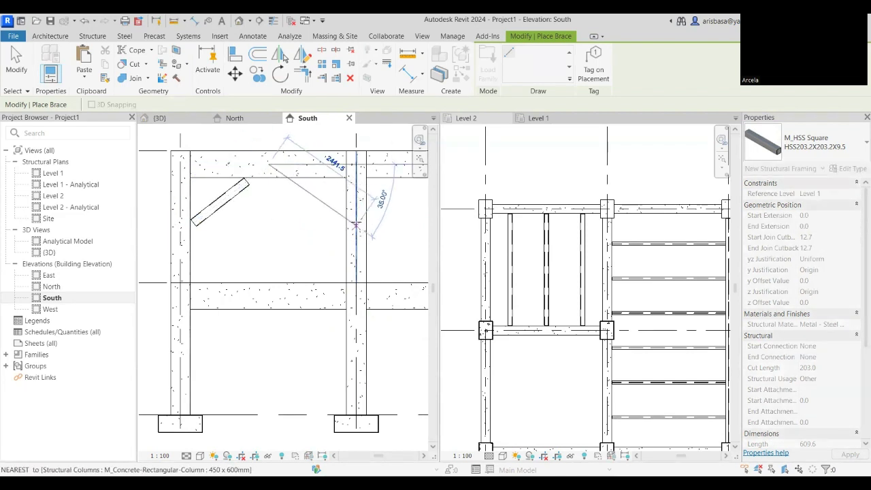
{"action": "left_click", "coordinate": [355, 276]}
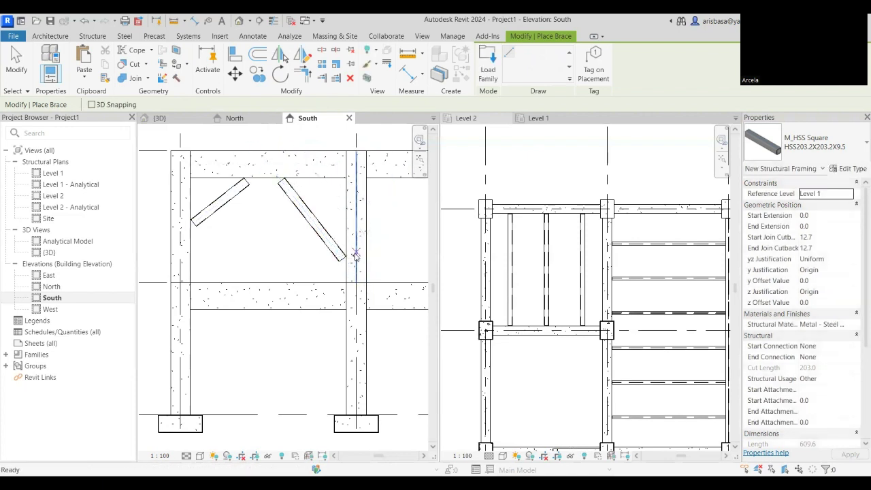
{"action": "key", "text": "Escape"}
{"action": "key", "text": "Escape"}
Re-centre the South elevation on the frame and select the top-right concrete beam
{"action": "scroll", "coordinate": [335, 273], "scroll_direction": "down", "scroll_amount": 2}
{"action": "scroll", "coordinate": [248, 322], "scroll_direction": "up", "scroll_amount": 1}
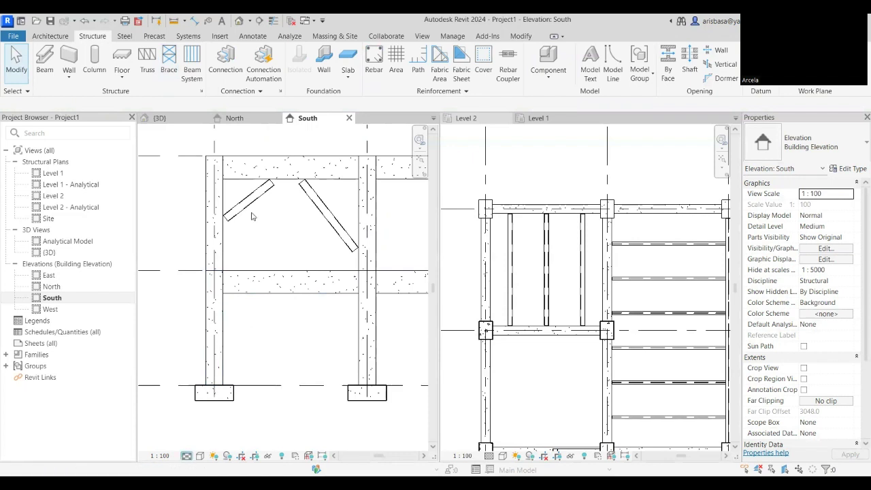
{"action": "scroll", "coordinate": [319, 241], "scroll_direction": "down", "scroll_amount": 3}
{"action": "middle_click_drag", "start_coordinate": [319, 245], "coordinate": [274, 253]}
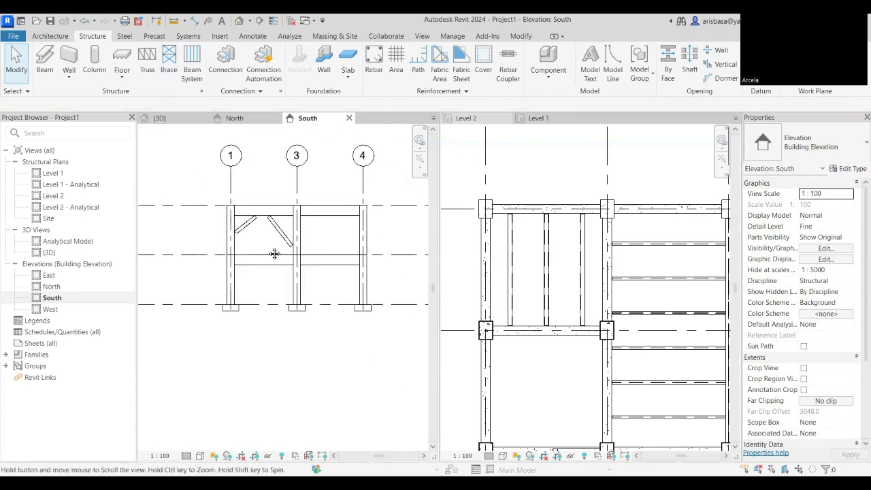
{"action": "scroll", "coordinate": [335, 239], "scroll_direction": "up", "scroll_amount": 3}
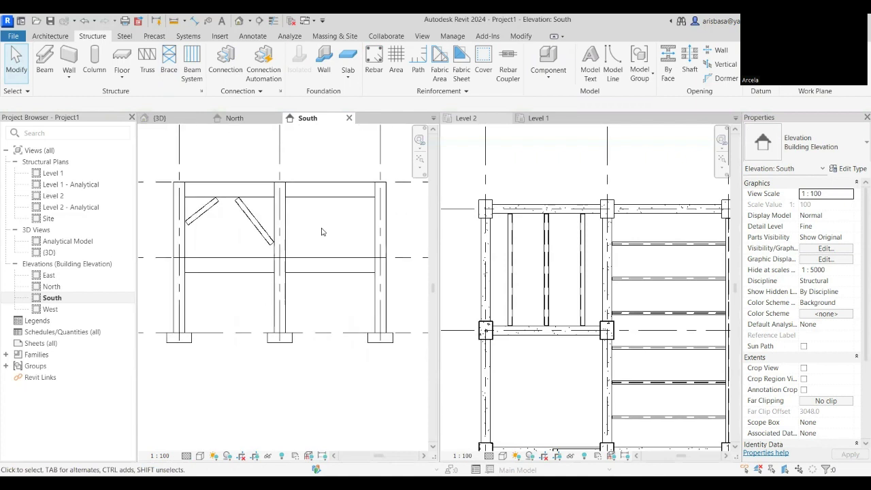
{"action": "scroll", "coordinate": [322, 232], "scroll_direction": "up", "scroll_amount": 1}
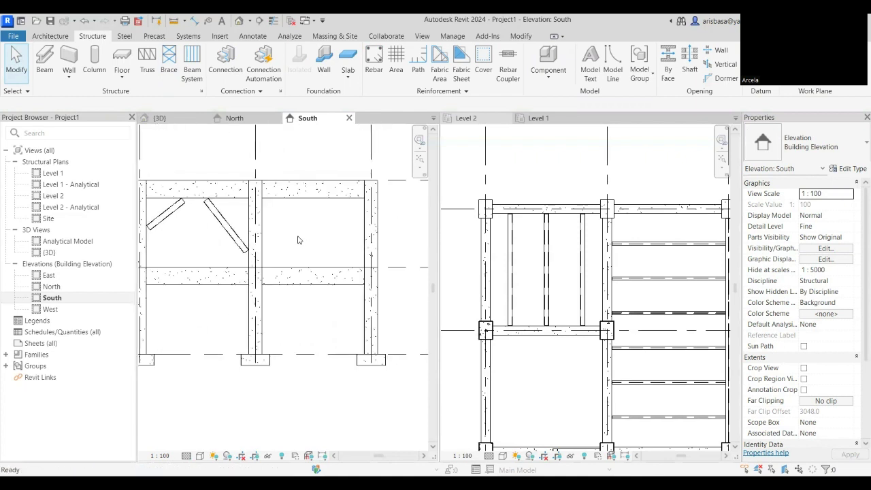
{"action": "left_click", "coordinate": [336, 197]}
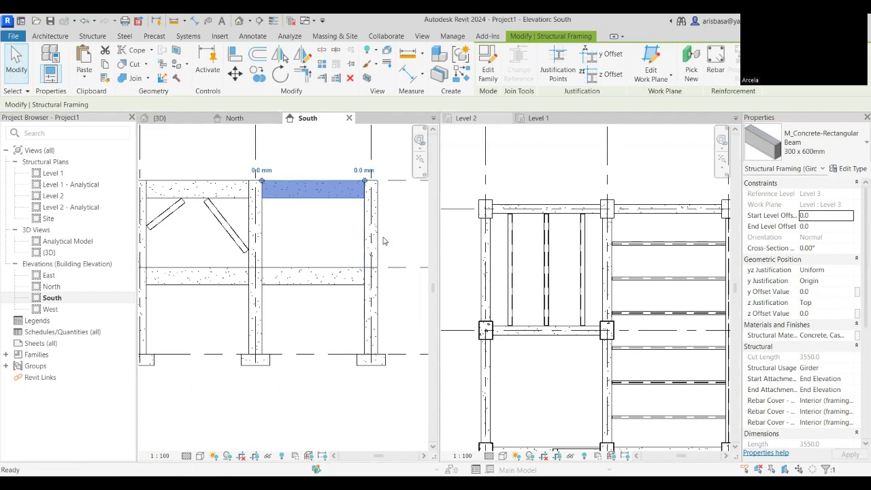
Start a new brace using the M_Concrete-Rectangular Beam 300 x 600mm type
{"action": "key", "text": "Escape"}
{"action": "left_click", "coordinate": [168, 62]}
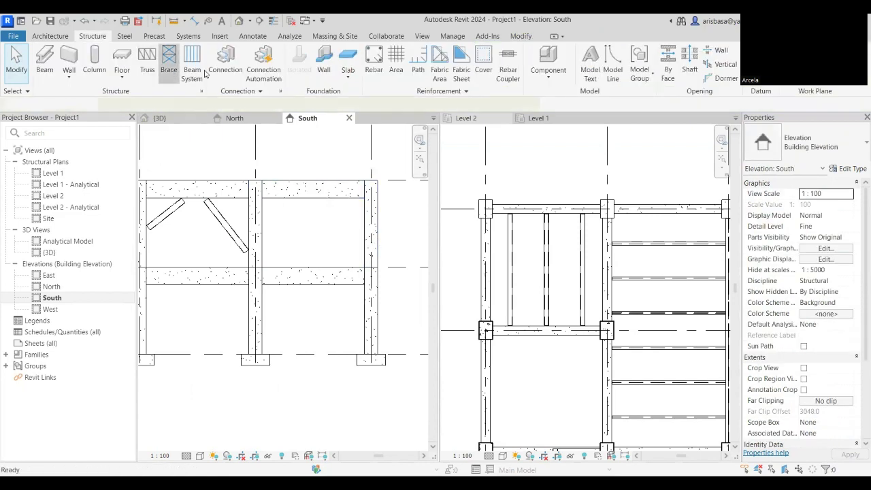
{"action": "left_click", "coordinate": [822, 155]}
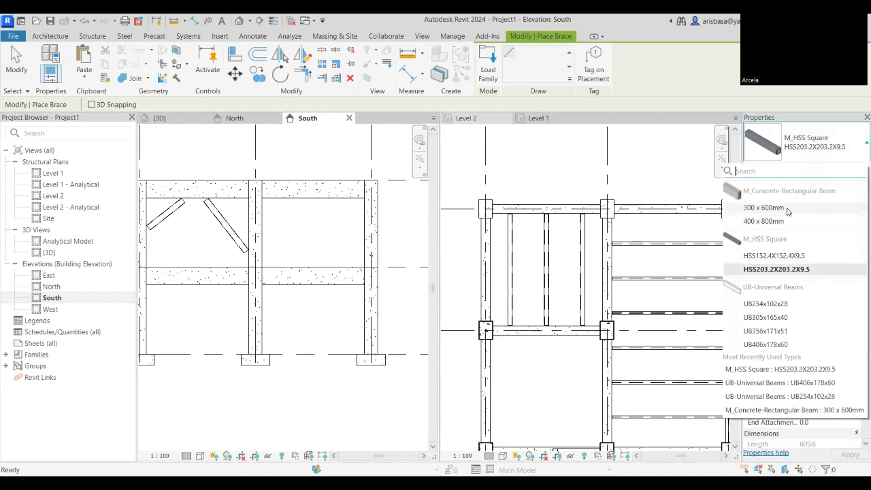
{"action": "left_click", "coordinate": [764, 208]}
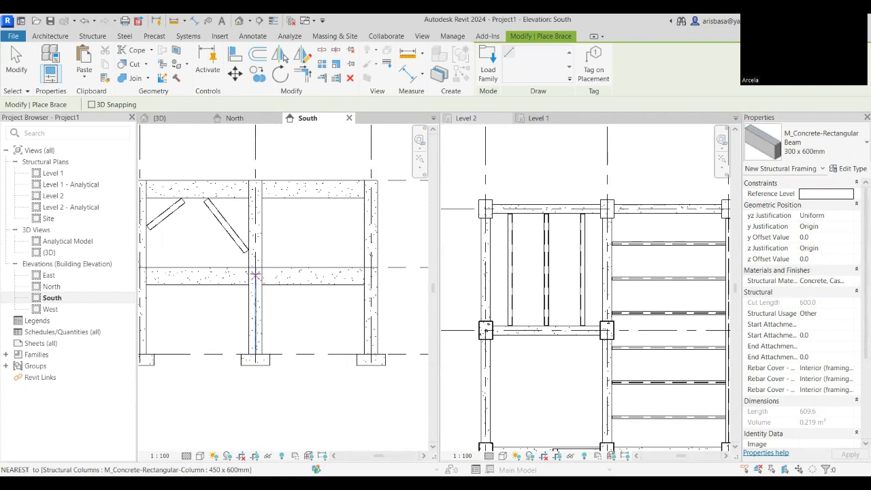
Draw the concrete brace from the middle column junction to the right column top, snapping its end onto the column face
{"action": "left_click", "coordinate": [255, 272]}
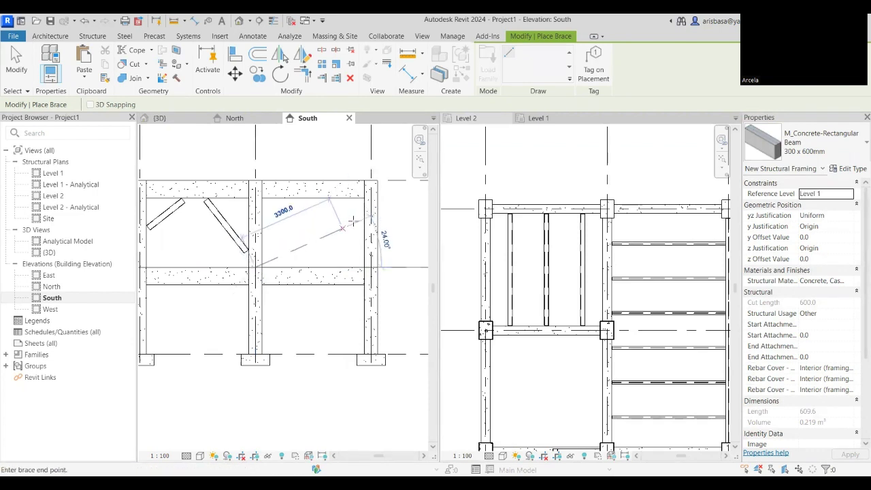
{"action": "left_click", "coordinate": [371, 181]}
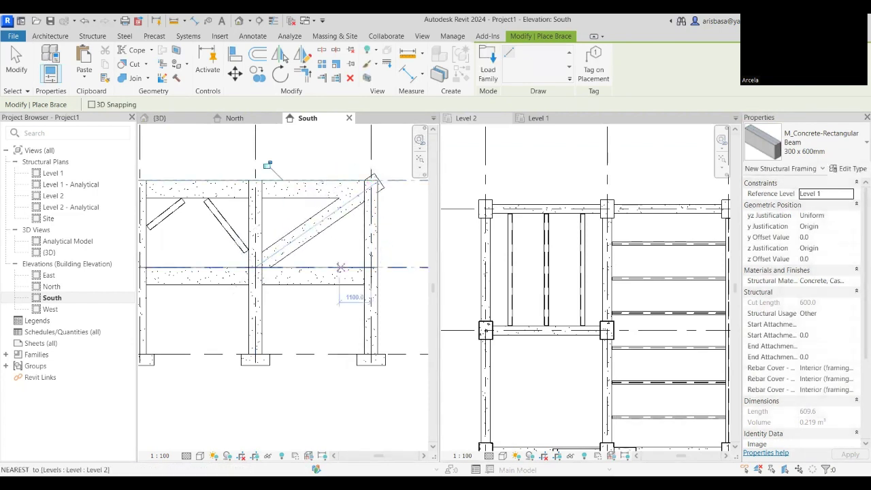
{"action": "middle_click_drag", "start_coordinate": [344, 261], "coordinate": [348, 263]}
{"action": "key", "text": "Escape"}
{"action": "key", "text": "Escape"}
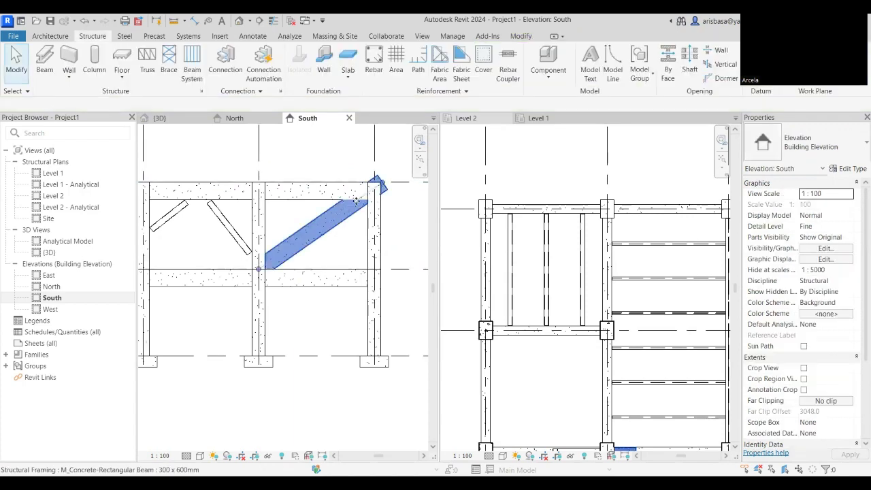
{"action": "left_click", "coordinate": [381, 186]}
{"action": "scroll", "coordinate": [385, 184], "scroll_direction": "up", "scroll_amount": 1}
{"action": "left_click_drag", "start_coordinate": [385, 184], "coordinate": [373, 218]}
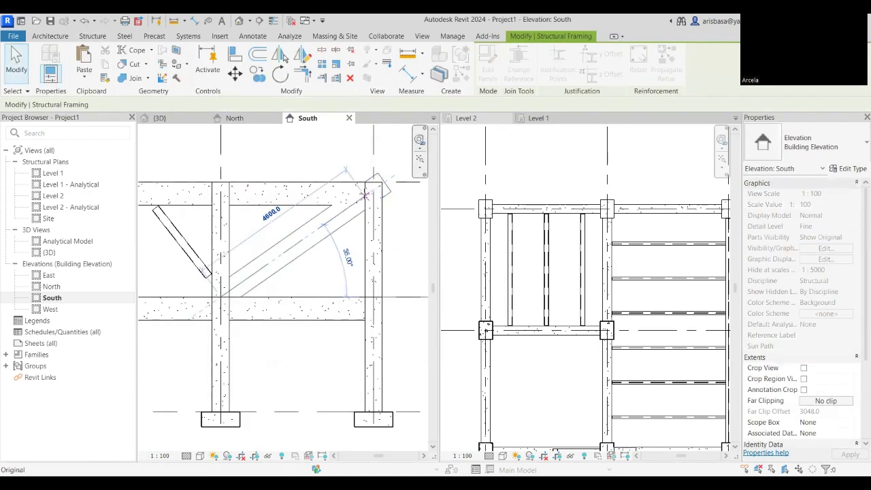
Deselect the concrete brace and inspect the second HSS brace in the left bay
{"action": "scroll", "coordinate": [384, 228], "scroll_direction": "up", "scroll_amount": 4}
{"action": "key", "text": "Escape"}
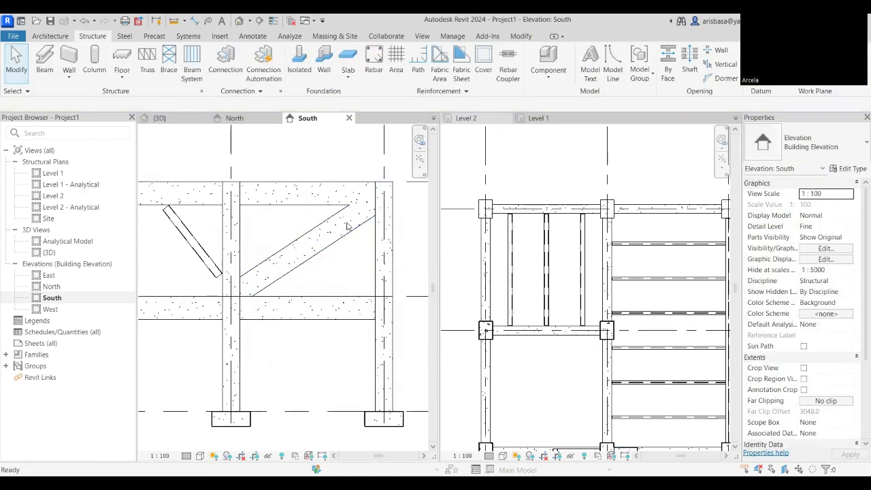
{"action": "scroll", "coordinate": [361, 219], "scroll_direction": "down", "scroll_amount": 5}
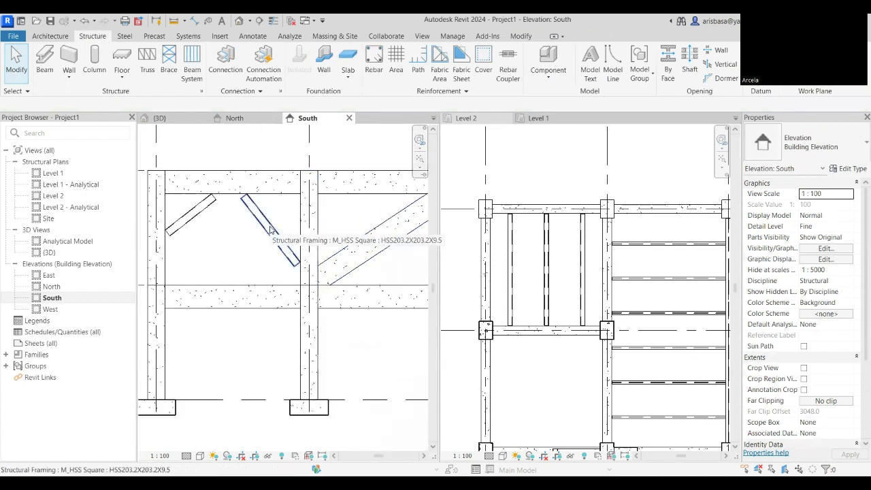
{"action": "scroll", "coordinate": [270, 230], "scroll_direction": "up", "scroll_amount": 3}
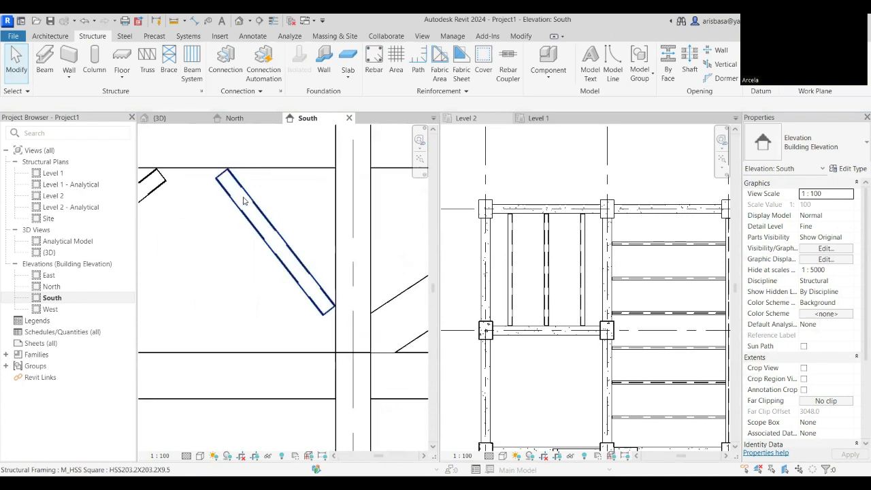
{"action": "left_click", "coordinate": [270, 229]}
{"action": "scroll", "coordinate": [221, 173], "scroll_direction": "up", "scroll_amount": 2}
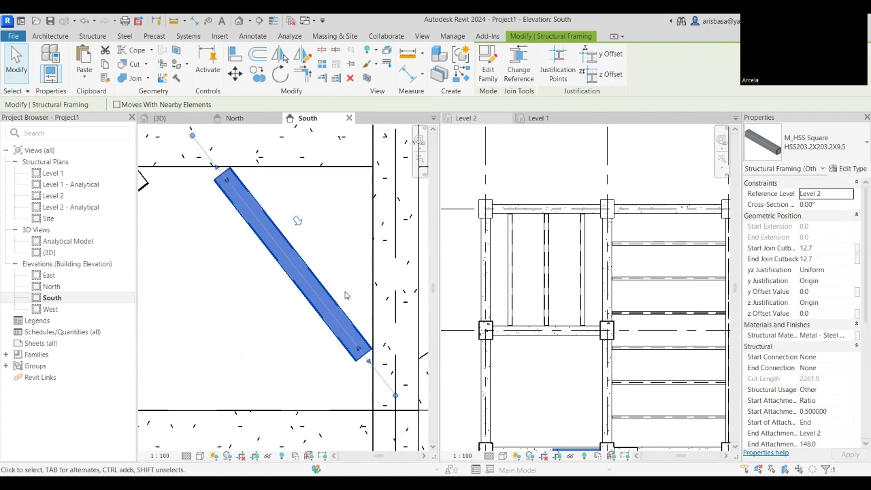
{"action": "scroll", "coordinate": [345, 296], "scroll_direction": "down", "scroll_amount": 5}
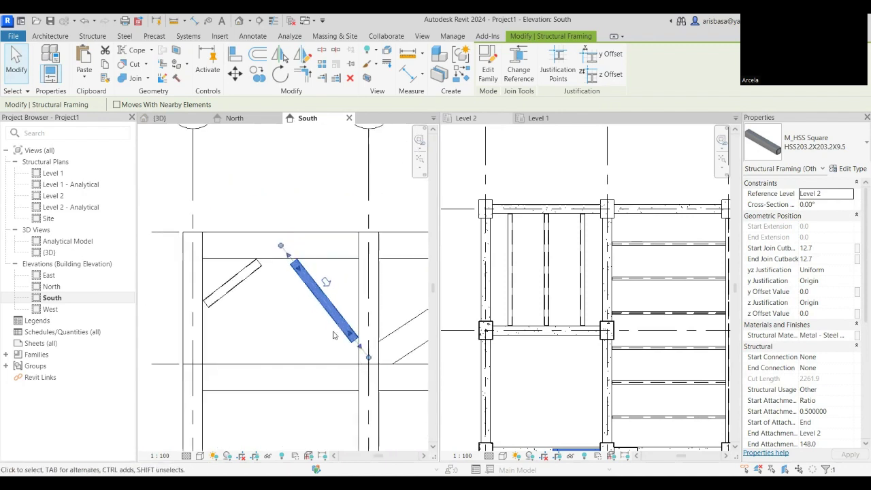
{"action": "scroll", "coordinate": [293, 303], "scroll_direction": "down", "scroll_amount": 2}
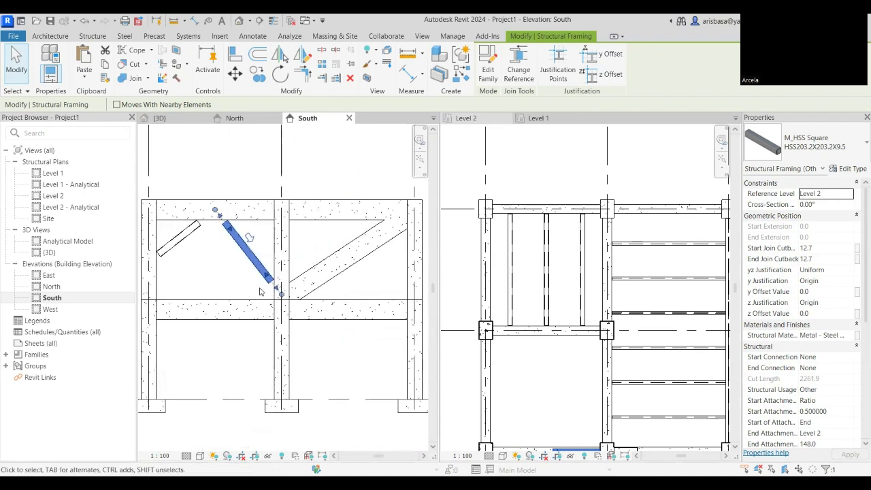
{"action": "scroll", "coordinate": [289, 299], "scroll_direction": "down", "scroll_amount": 2}
Pan the elevation to show the whole frame, then switch to the {3D} view
{"action": "key", "text": "Escape"}
{"action": "middle_click_drag", "start_coordinate": [295, 277], "coordinate": [287, 284]}
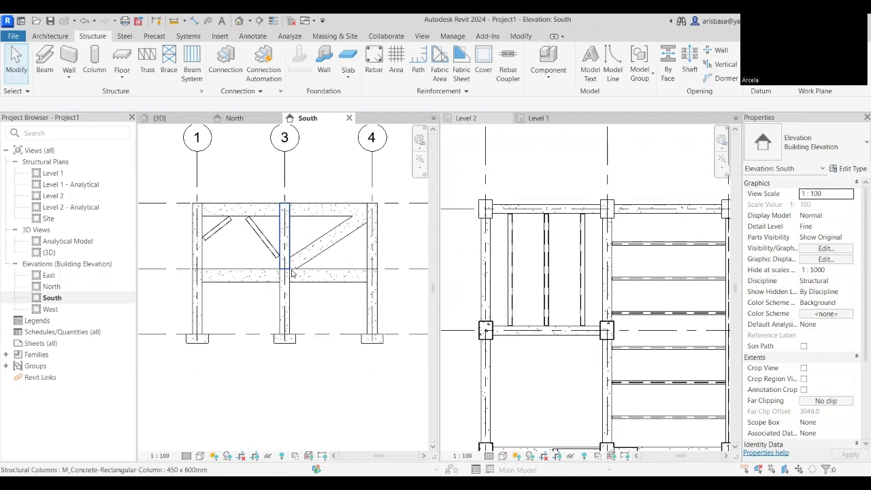
{"action": "left_click", "coordinate": [173, 120]}
{"action": "scroll", "coordinate": [286, 259], "scroll_direction": "down", "scroll_amount": 2}
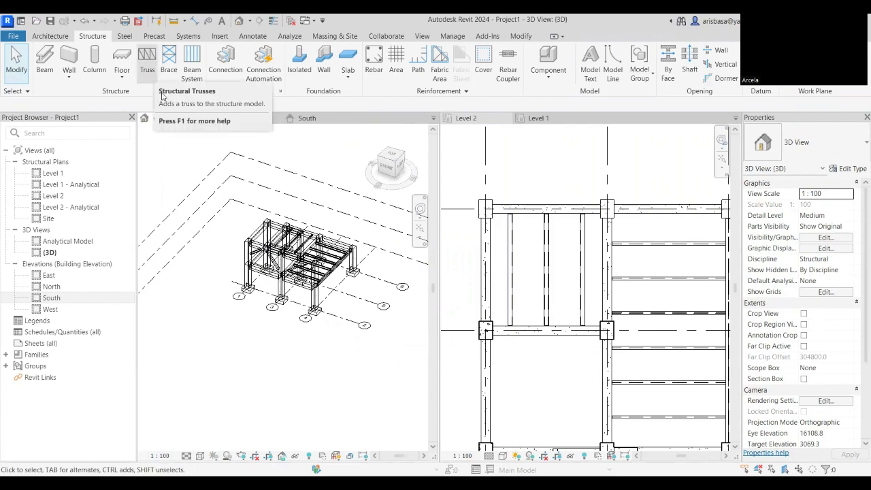
{"action": "scroll", "coordinate": [242, 215], "scroll_direction": "up", "scroll_amount": 3}
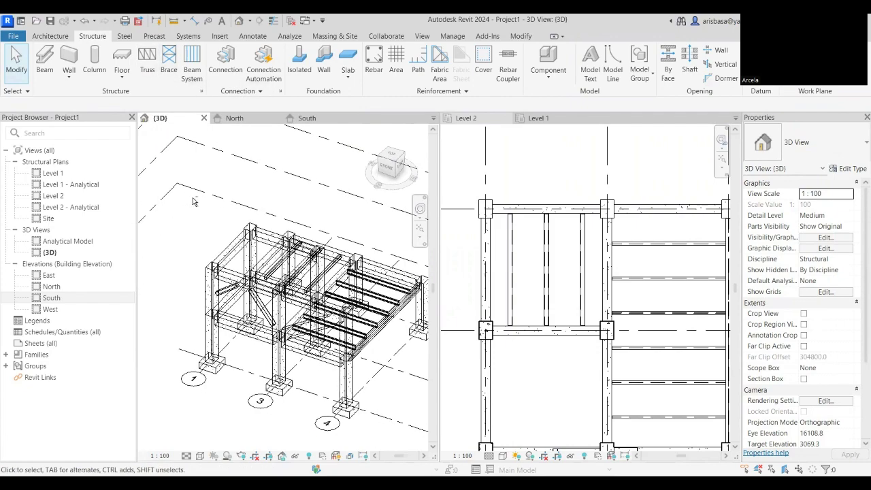
{"action": "middle_click_drag", "start_coordinate": [191, 200], "coordinate": [386, 191], "text": "shift"}
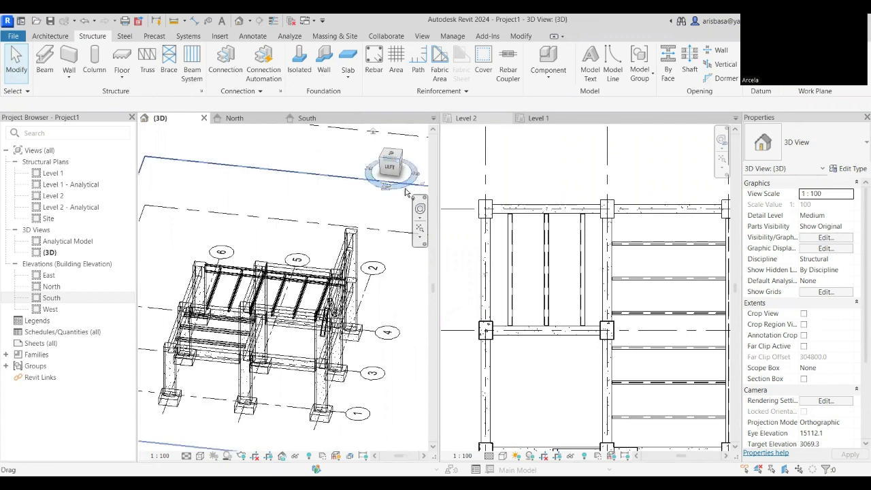
{"action": "scroll", "coordinate": [279, 232], "scroll_direction": "down", "scroll_amount": 2}
{"action": "middle_click_drag", "start_coordinate": [283, 236], "coordinate": [236, 247], "text": "shift"}
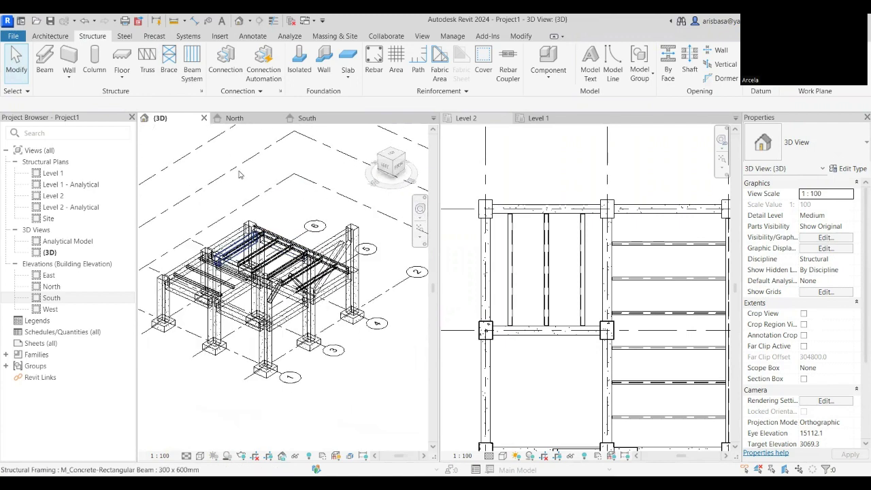
Start placing an M_Howe Flat Truss Standard and bring up the Load Family library
{"action": "left_click", "coordinate": [147, 65]}
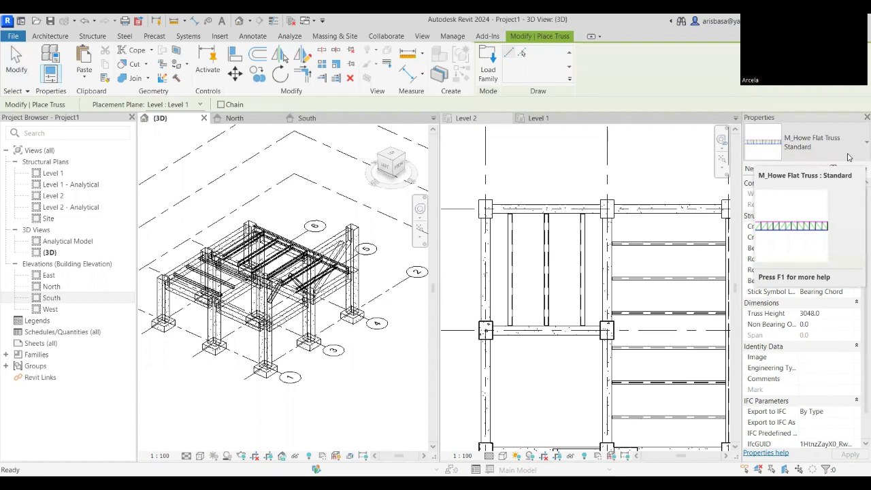
{"action": "left_click", "coordinate": [848, 157]}
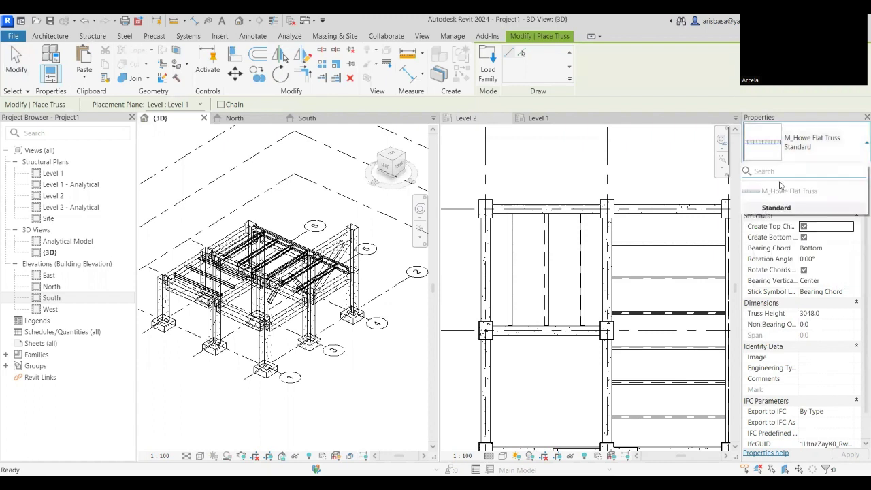
{"action": "left_click", "coordinate": [775, 206]}
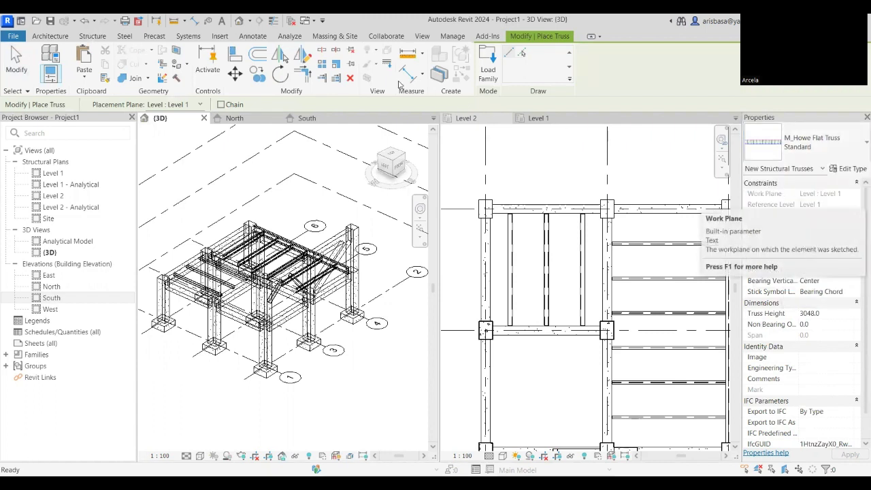
{"action": "left_click", "coordinate": [488, 72]}
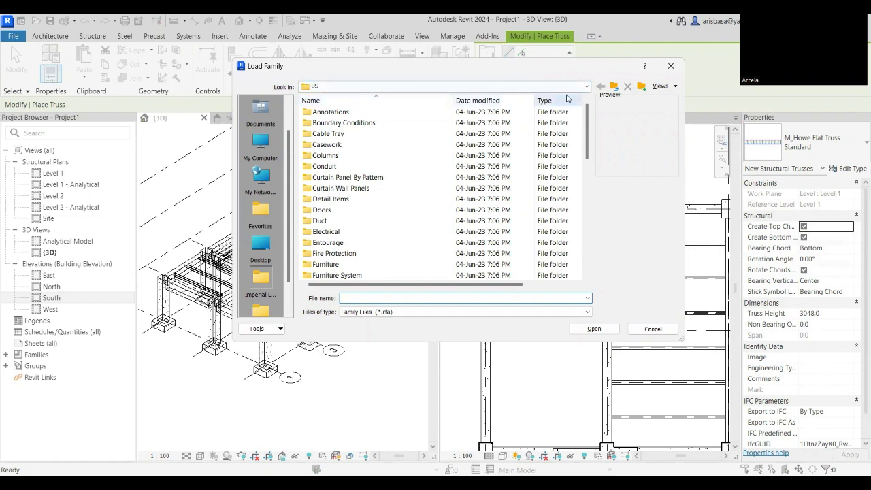
Navigate the Load Family dialog from Libraries through English > US to the Structural Trusses folder
{"action": "left_click", "coordinate": [614, 87]}
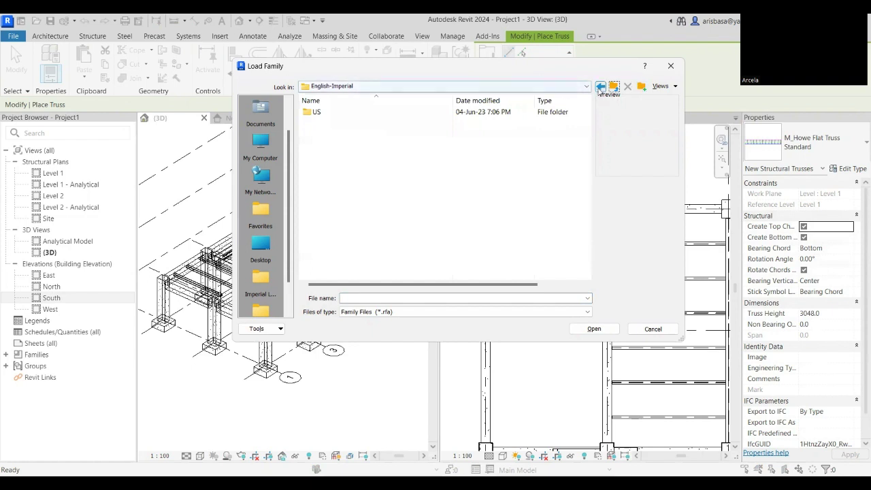
{"action": "left_click", "coordinate": [615, 88]}
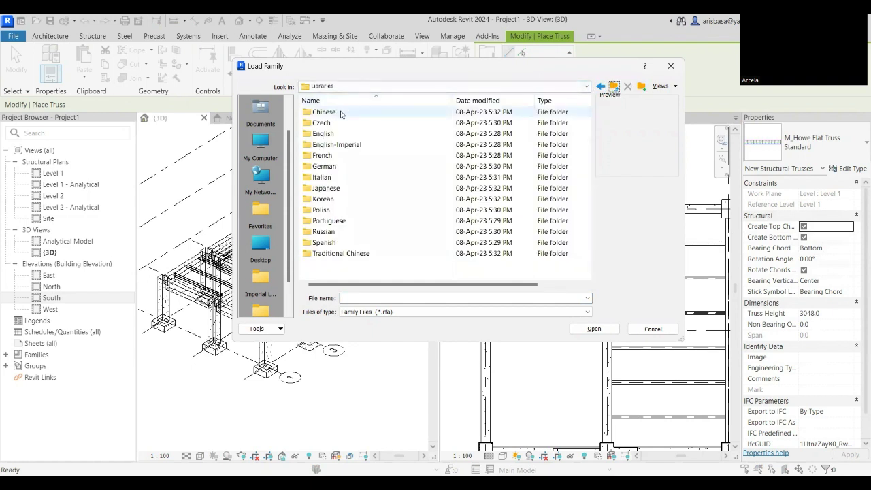
{"action": "double_click", "coordinate": [325, 133]}
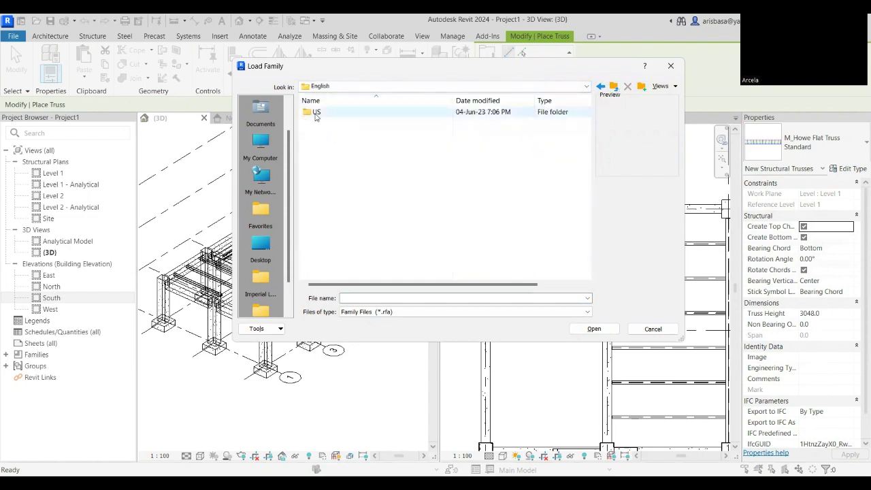
{"action": "double_click", "coordinate": [315, 113]}
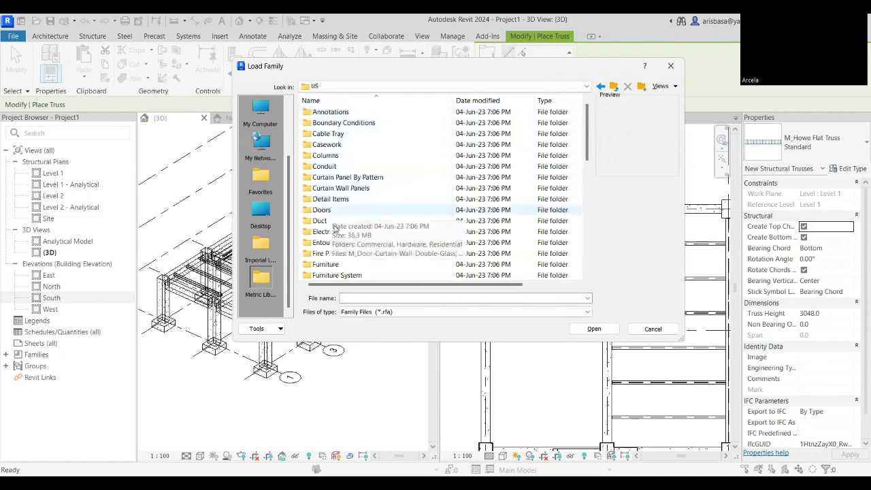
{"action": "left_click", "coordinate": [320, 213]}
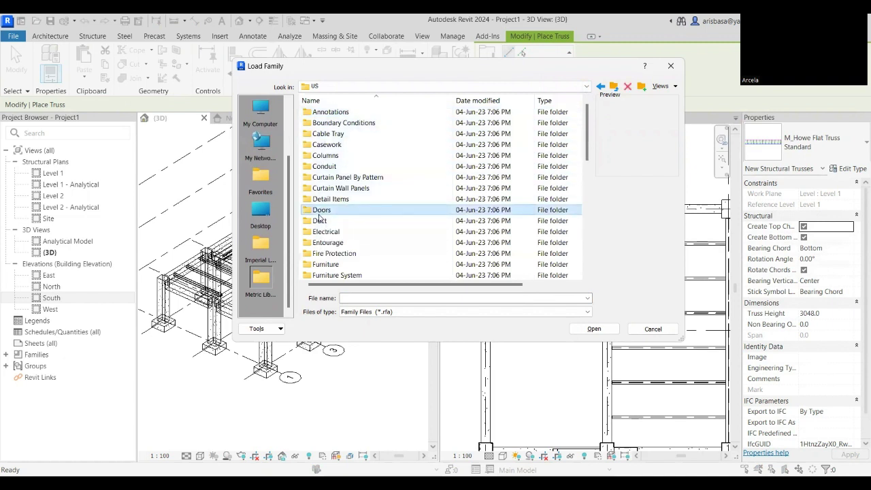
{"action": "key", "text": "t"}
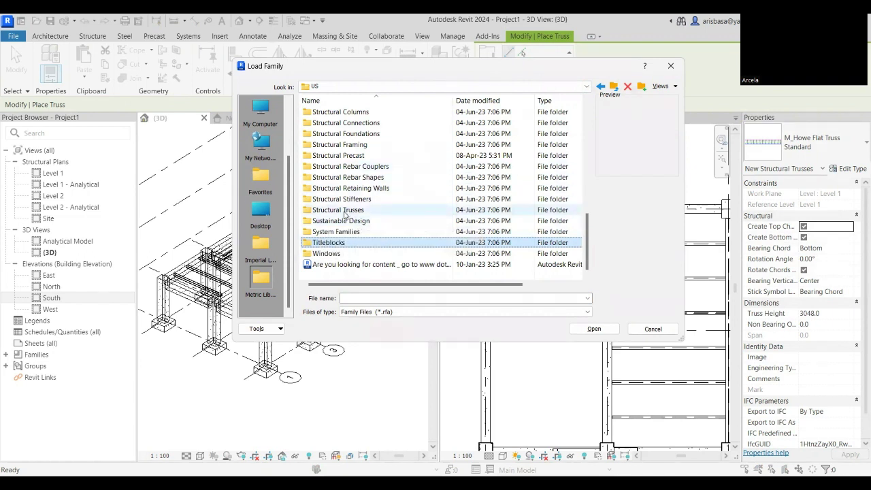
{"action": "double_click", "coordinate": [343, 211]}
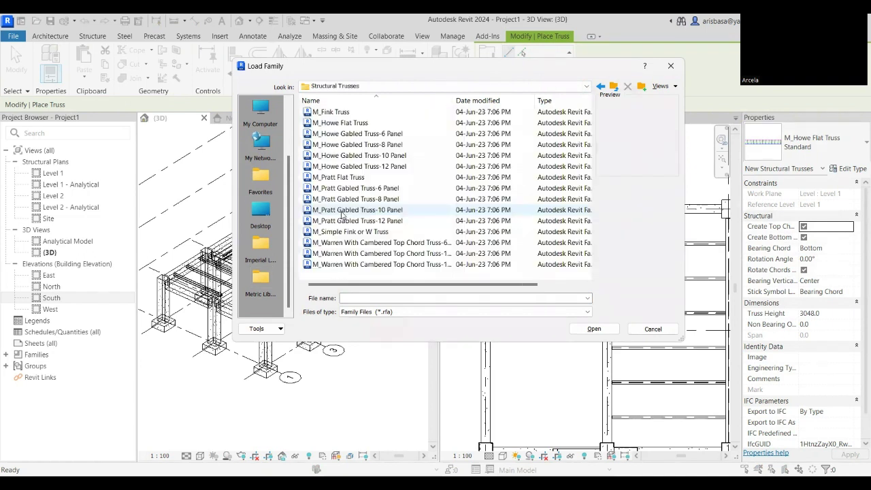
Preview the Fink, Howe Flat, Howe Gabled 6–12 Panel and Pratt truss families in turn
{"action": "left_click", "coordinate": [340, 113]}
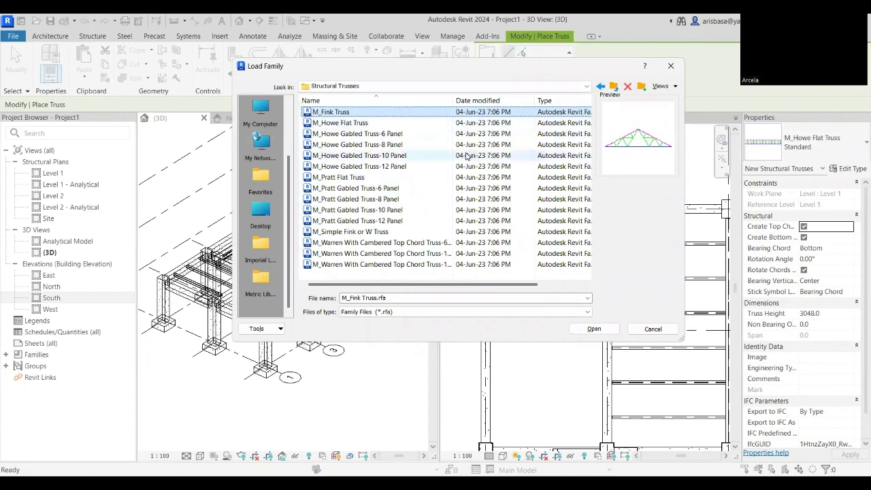
{"action": "left_click", "coordinate": [327, 125]}
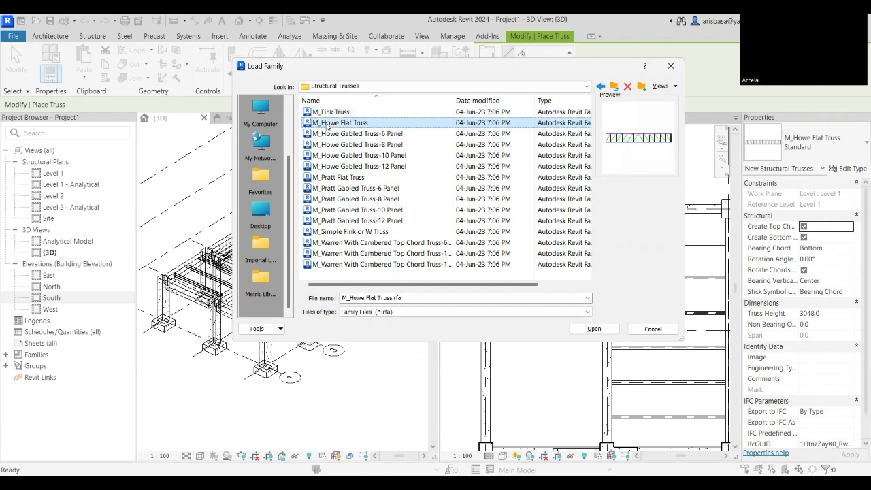
{"action": "left_click", "coordinate": [331, 135]}
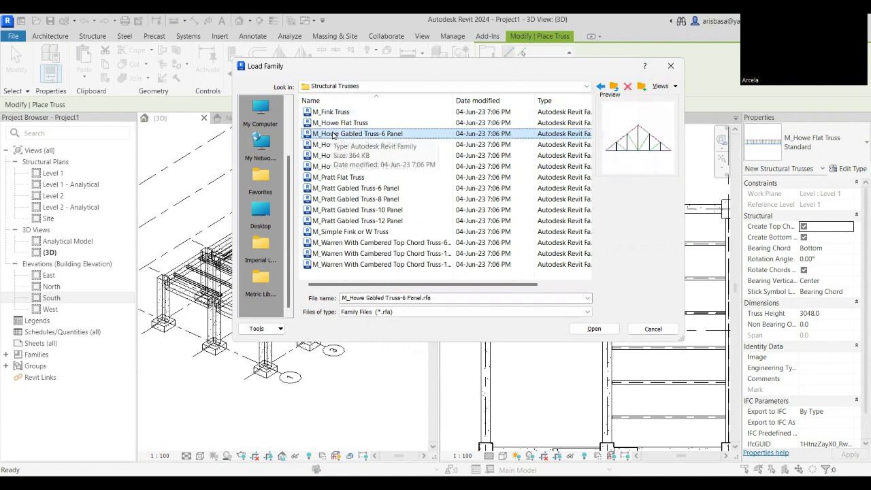
{"action": "left_click", "coordinate": [341, 124]}
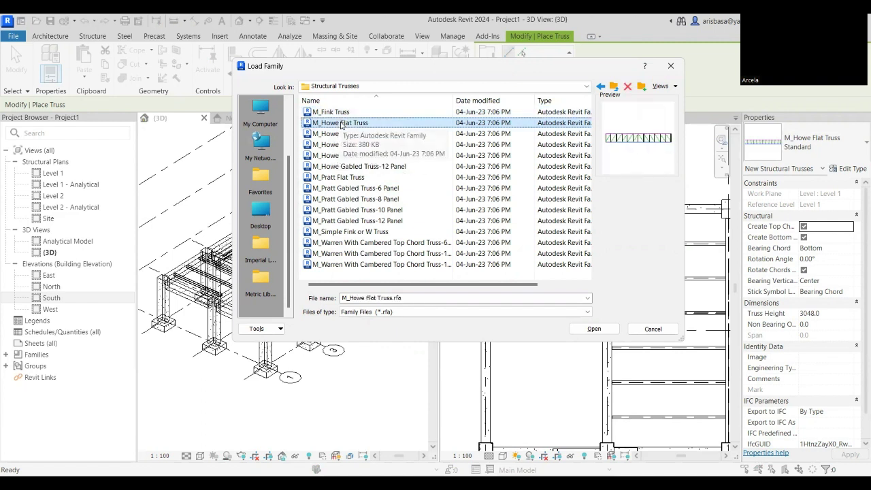
{"action": "left_click", "coordinate": [339, 145]}
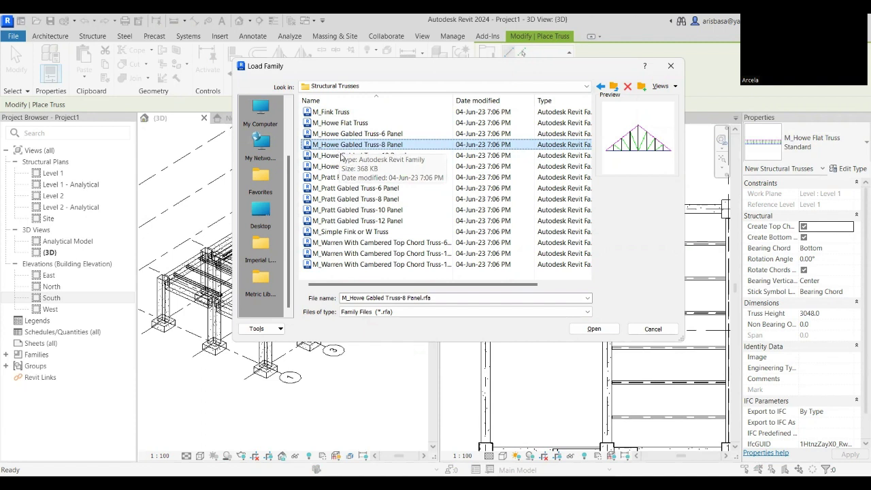
{"action": "left_click", "coordinate": [335, 155]}
{"action": "left_click", "coordinate": [336, 166]}
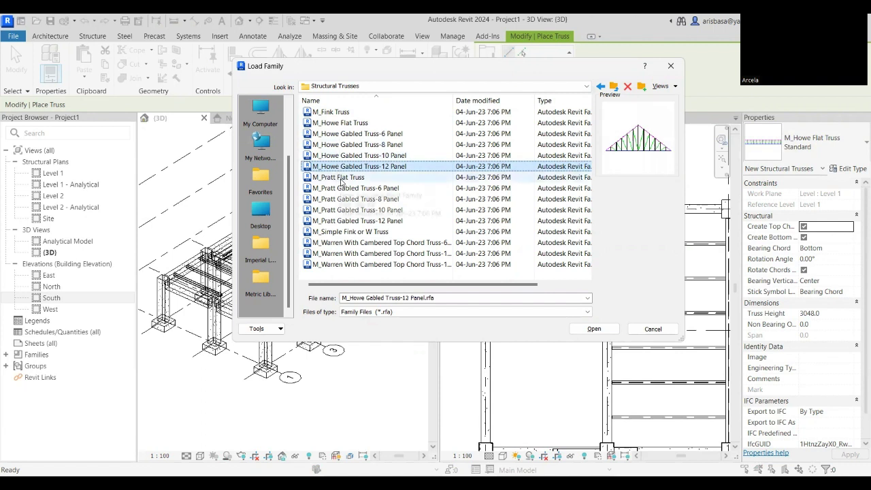
{"action": "left_click", "coordinate": [337, 178]}
{"action": "left_click", "coordinate": [338, 189]}
{"action": "key", "text": "Down"}
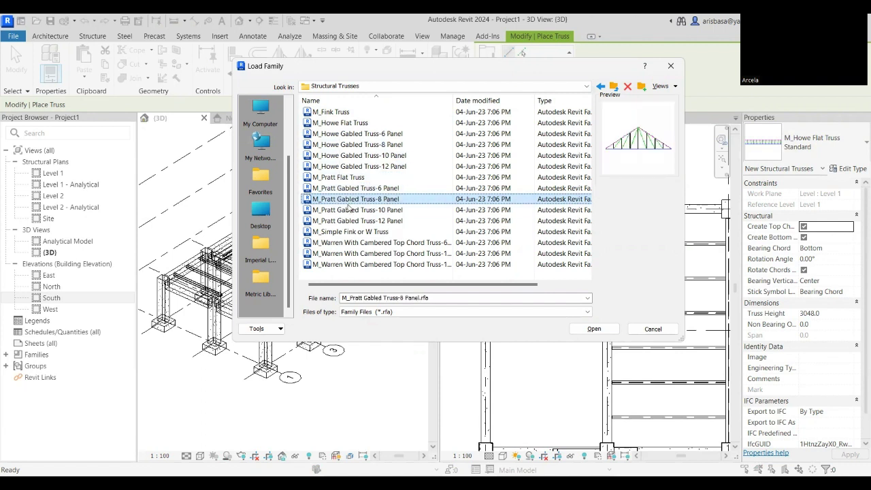
{"action": "key", "text": "Down"}
{"action": "key", "text": "Down"}
{"action": "key", "text": "Down"}
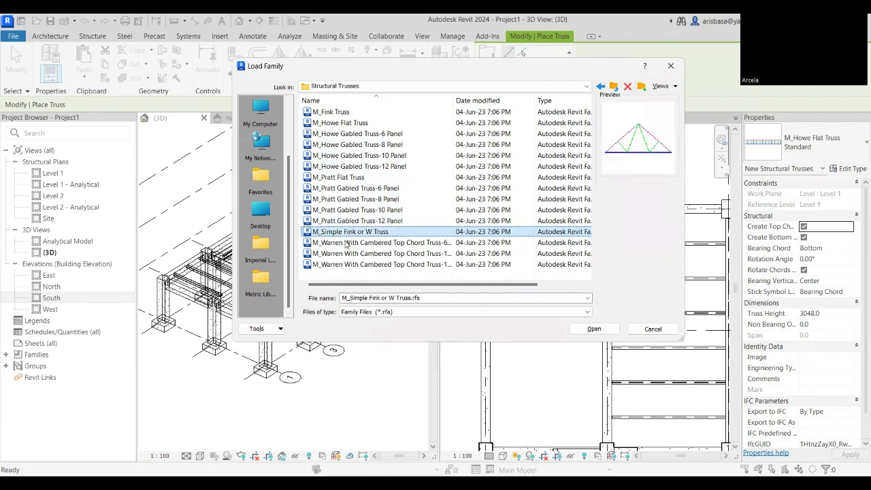
{"action": "key", "text": "Down"}
{"action": "key", "text": "Down"}
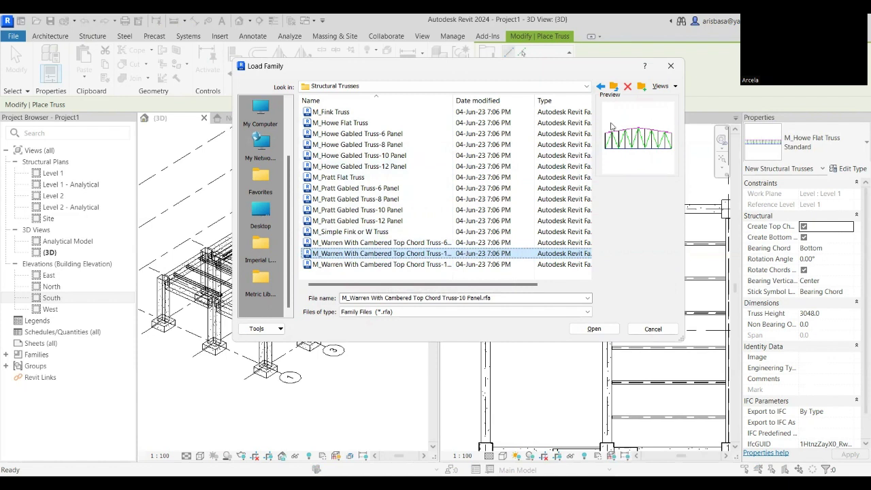
After comparing the Warren, Howe Flat and Fink previews, load M_Howe Gabled Truss-6 Panel
{"action": "left_click", "coordinate": [357, 264]}
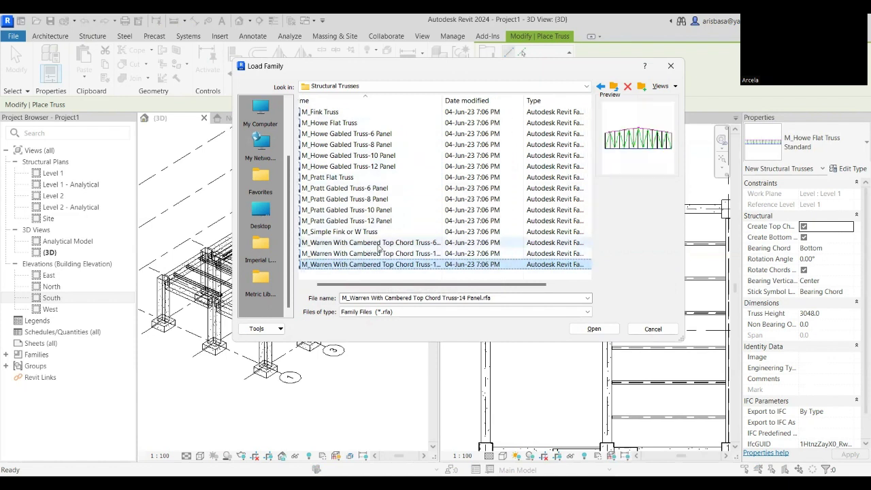
{"action": "left_click", "coordinate": [351, 123]}
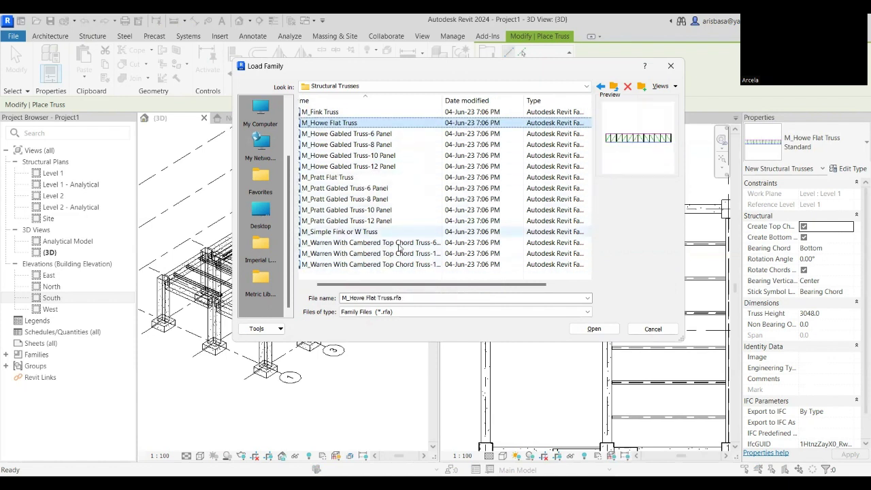
{"action": "left_click", "coordinate": [310, 112]}
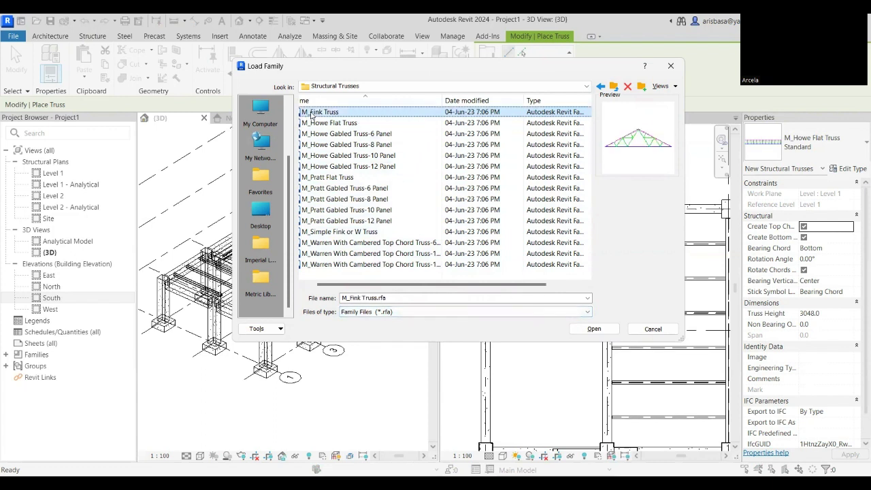
{"action": "left_click", "coordinate": [329, 135]}
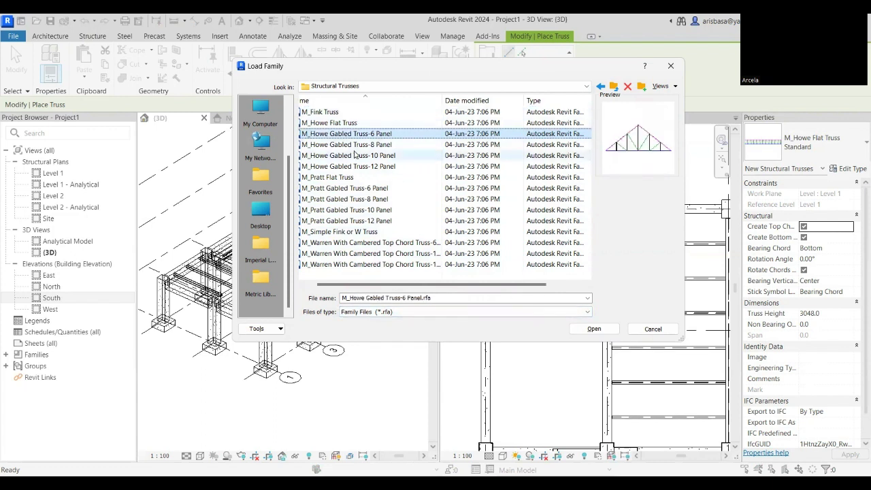
{"action": "left_click", "coordinate": [607, 331]}
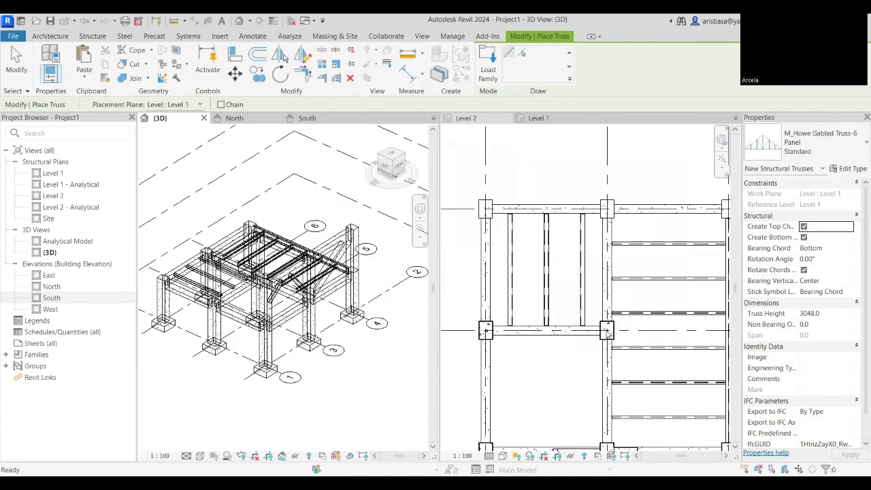
Orbit and zoom the 3D view to bring the upper frame's column tops into view
{"action": "middle_click_drag", "start_coordinate": [381, 332], "coordinate": [437, 362], "text": "shift"}
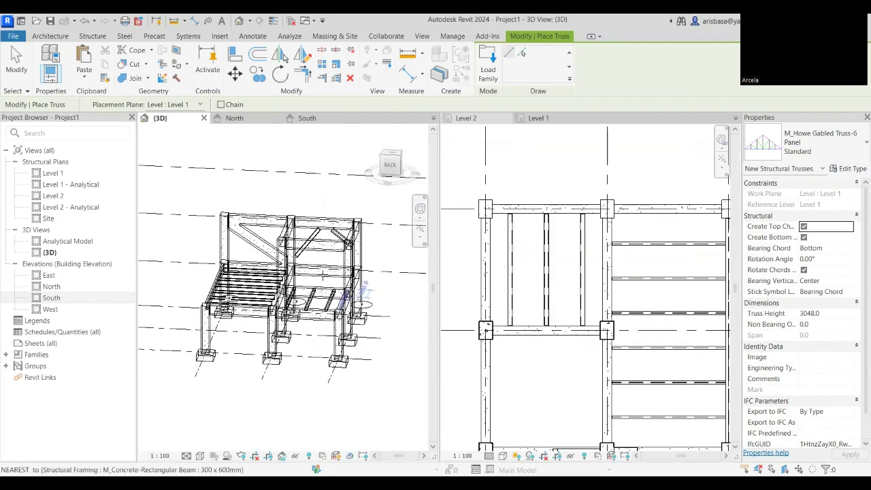
{"action": "scroll", "coordinate": [222, 214], "scroll_direction": "up", "scroll_amount": 3}
{"action": "scroll", "coordinate": [257, 226], "scroll_direction": "up", "scroll_amount": 3}
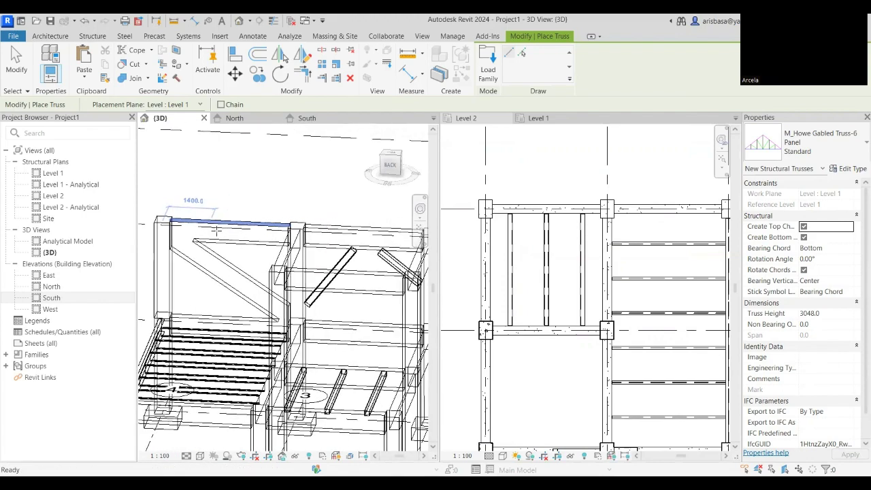
{"action": "middle_click_drag", "start_coordinate": [189, 198], "coordinate": [196, 240], "text": "shift"}
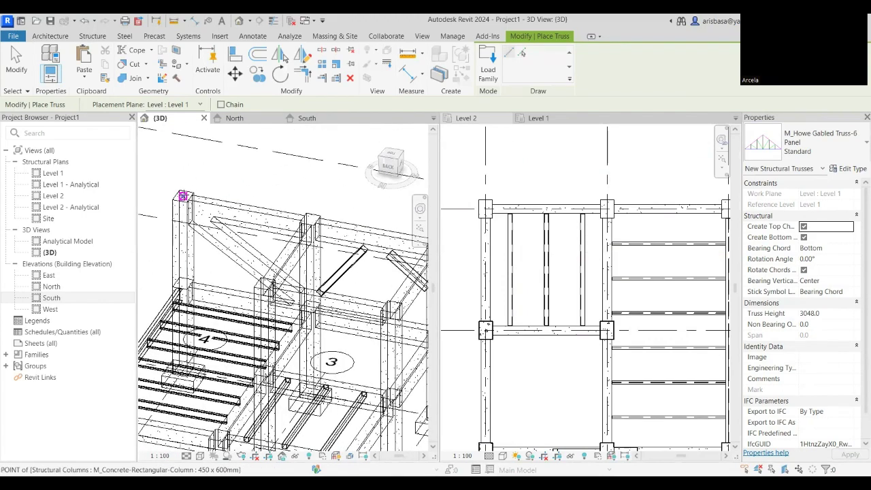
{"action": "scroll", "coordinate": [181, 195], "scroll_direction": "down", "scroll_amount": 5}
{"action": "scroll", "coordinate": [353, 271], "scroll_direction": "down", "scroll_amount": 4}
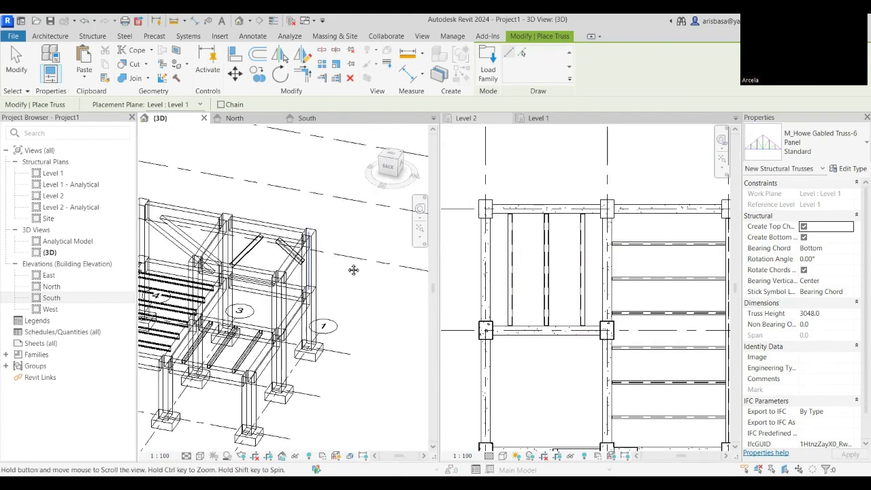
{"action": "middle_click_drag", "start_coordinate": [363, 270], "coordinate": [373, 274], "text": "shift"}
{"action": "scroll", "coordinate": [201, 219], "scroll_direction": "up", "scroll_amount": 3}
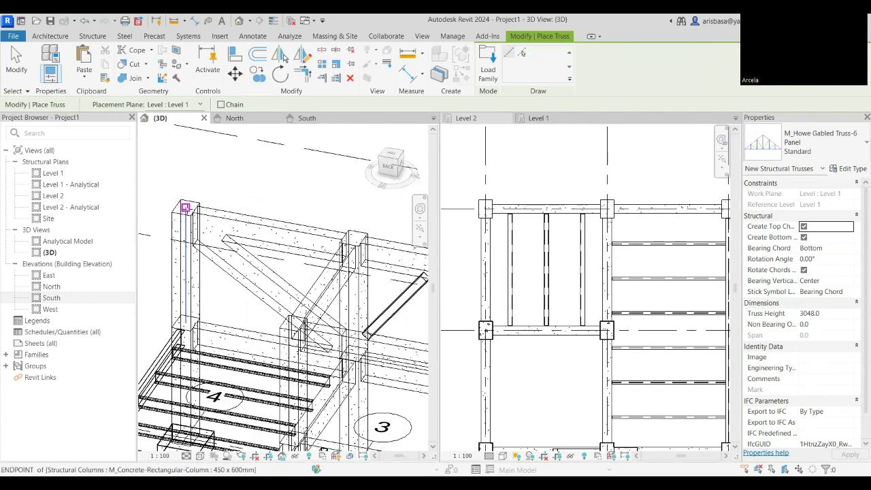
Place the gabled Howe truss from the corner column top to the far column top, spanning 8000.0
{"action": "left_click", "coordinate": [259, 223]}
{"action": "middle_click_drag", "start_coordinate": [260, 223], "coordinate": [136, 171]}
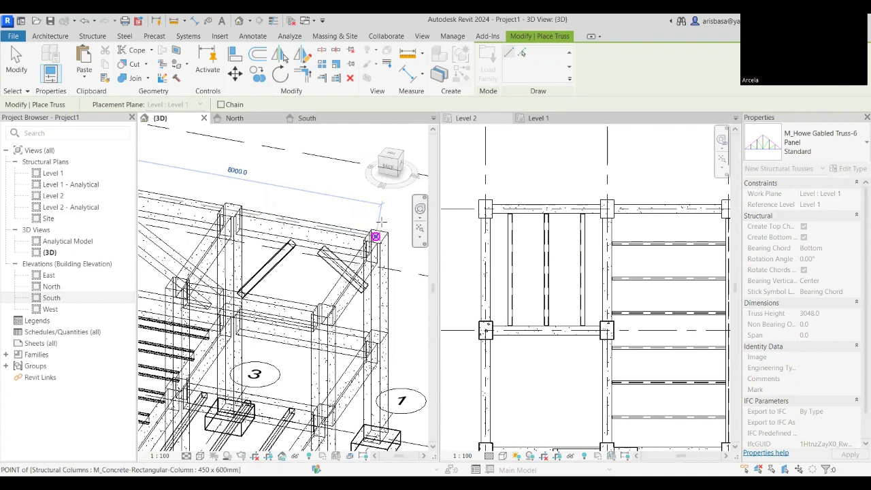
{"action": "left_click", "coordinate": [379, 209]}
{"action": "scroll", "coordinate": [382, 214], "scroll_direction": "down", "scroll_amount": 3}
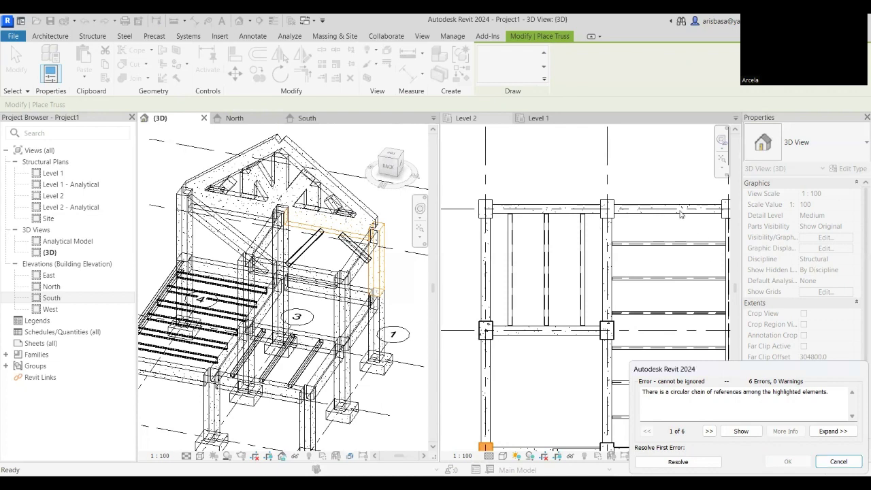
{"action": "left_click", "coordinate": [838, 462]}
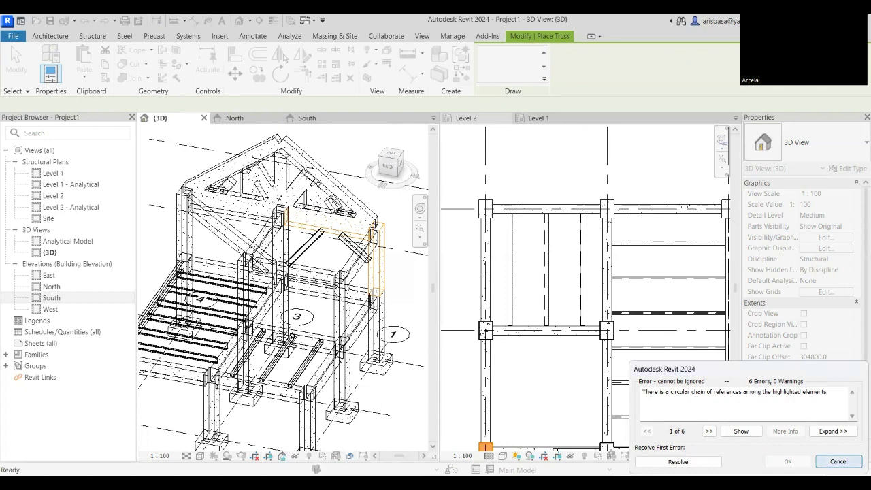
{"action": "middle_click_drag", "start_coordinate": [313, 206], "coordinate": [300, 205], "text": "shift"}
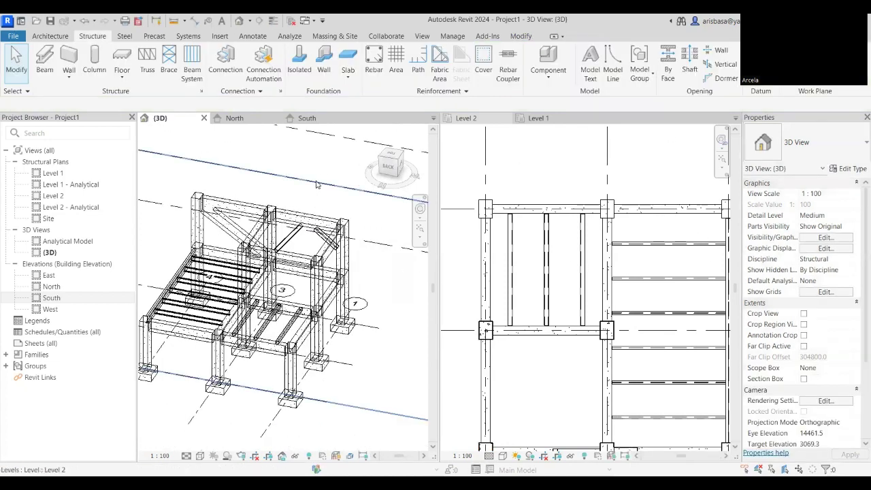
{"action": "left_click", "coordinate": [146, 70]}
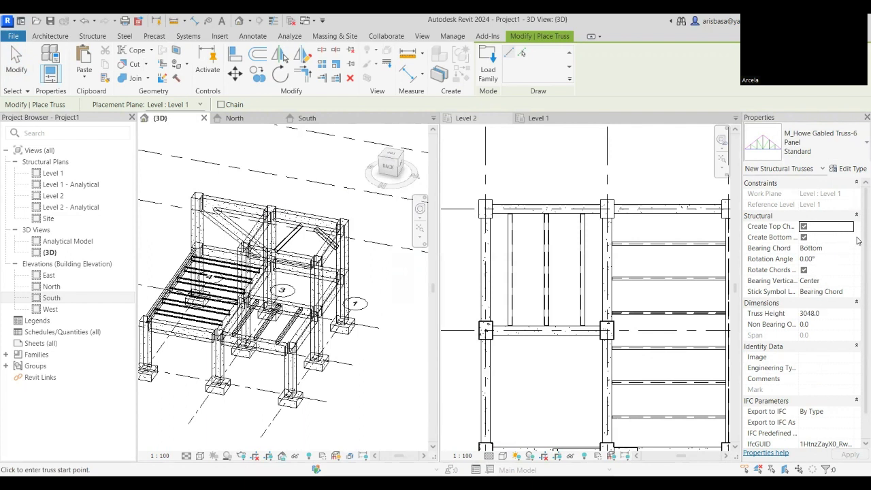
{"action": "scroll", "coordinate": [859, 245], "scroll_direction": "down", "scroll_amount": 2}
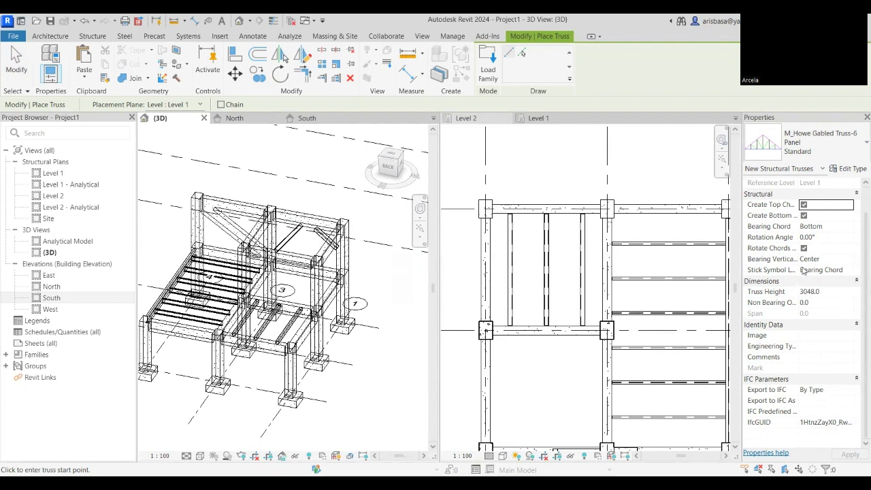
{"action": "scroll", "coordinate": [827, 243], "scroll_direction": "up", "scroll_amount": 1}
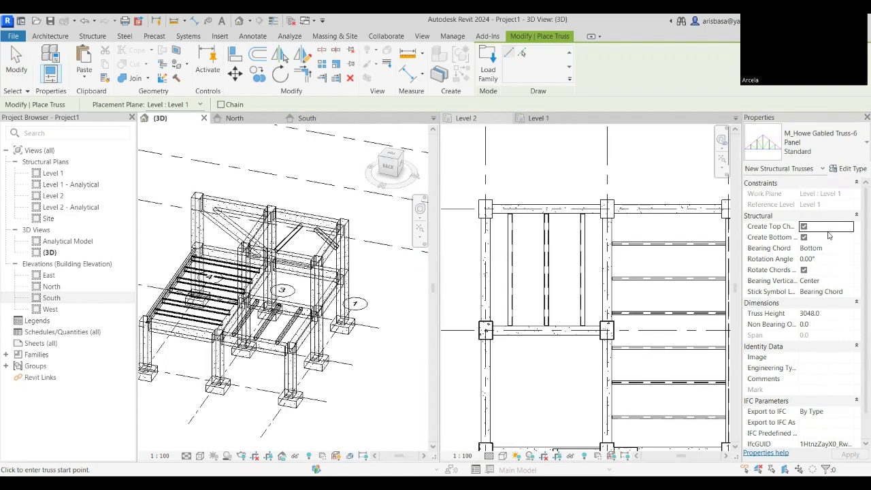
In the truss type properties, set top chords and vertical webs to M_HSS Square:HSS152.4X152.4X9.5
{"action": "left_click", "coordinate": [849, 168]}
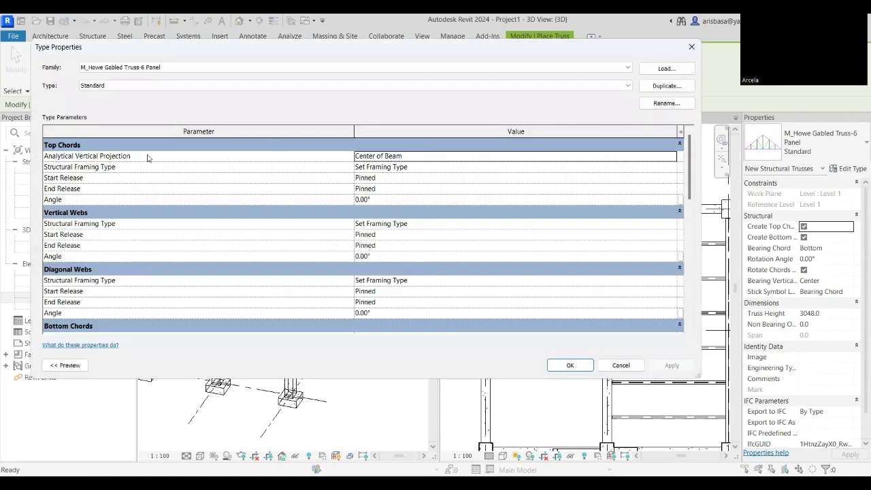
{"action": "left_click", "coordinate": [462, 169]}
{"action": "left_click", "coordinate": [672, 169]}
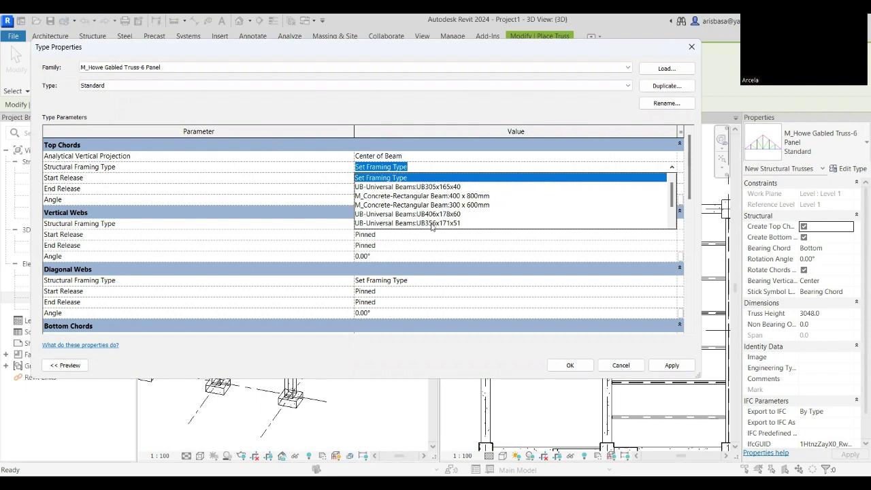
{"action": "scroll", "coordinate": [436, 221], "scroll_direction": "down", "scroll_amount": 2}
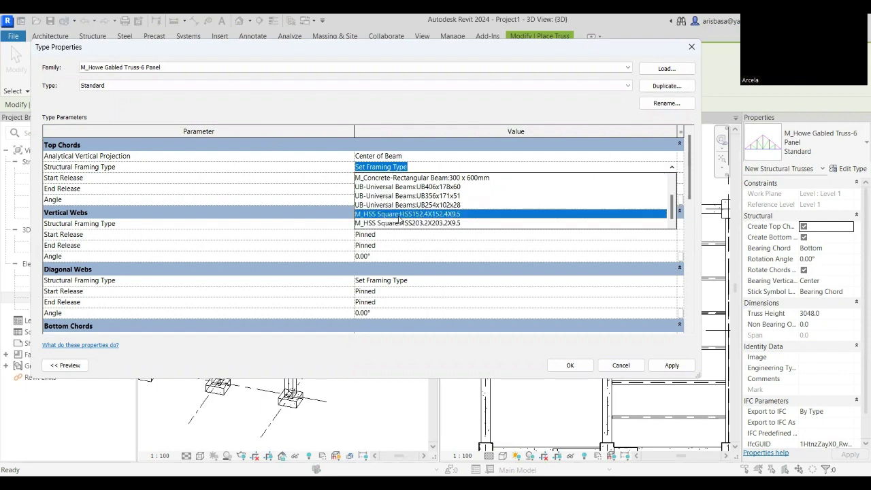
{"action": "left_click", "coordinate": [401, 214]}
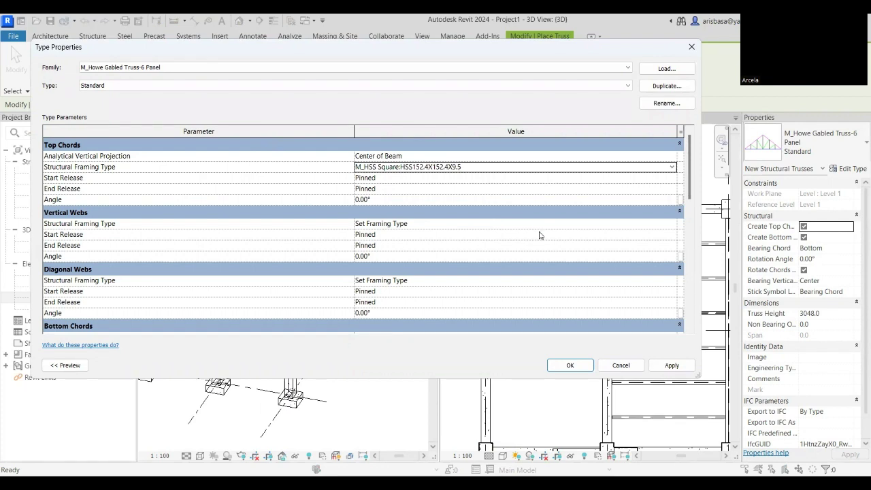
{"action": "left_click", "coordinate": [562, 222]}
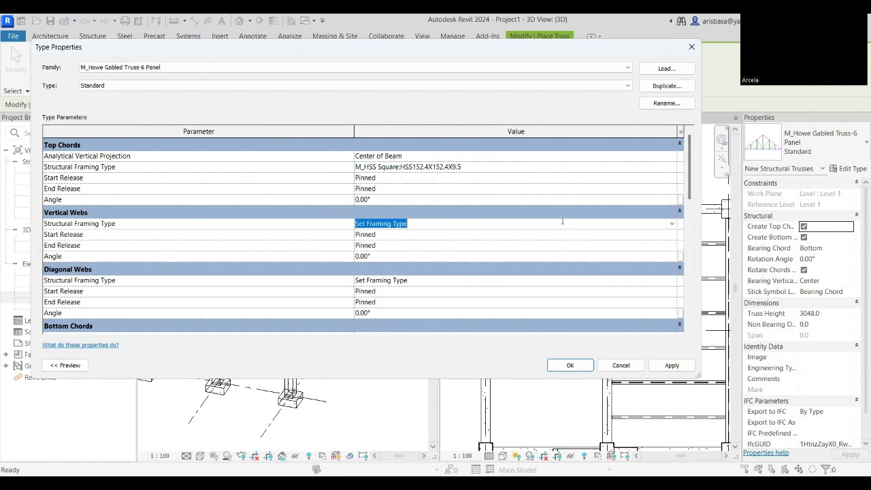
{"action": "left_click", "coordinate": [671, 223]}
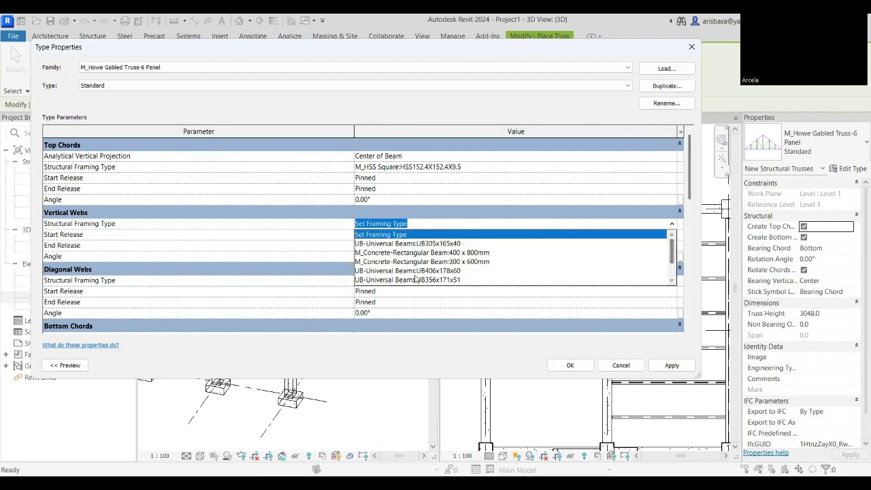
{"action": "scroll", "coordinate": [424, 272], "scroll_direction": "down", "scroll_amount": 1}
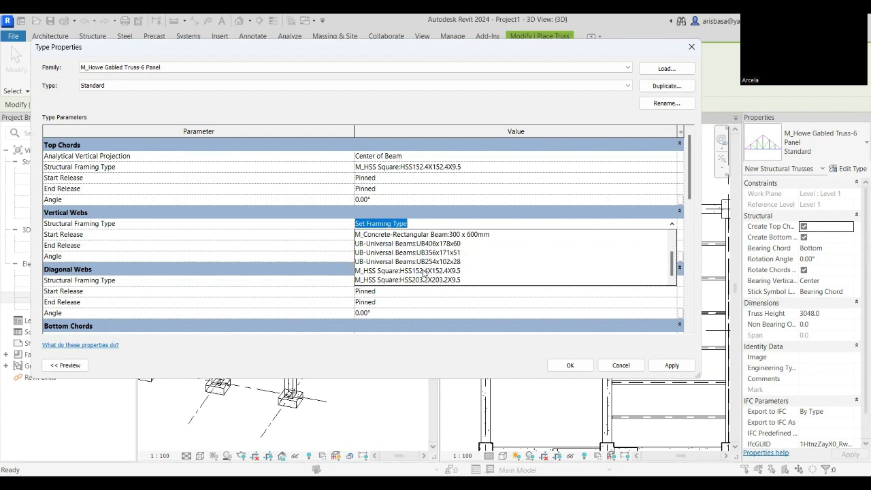
{"action": "left_click", "coordinate": [423, 271]}
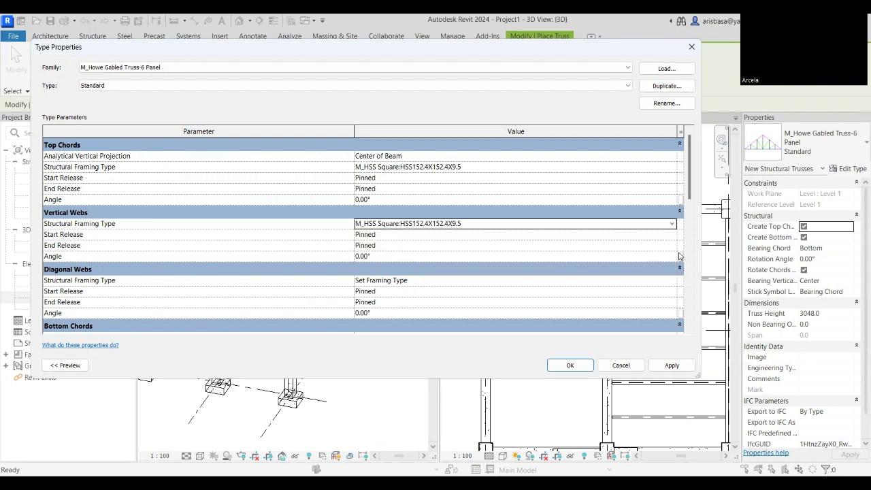
Set the diagonal webs and bottom chords to M_HSS Square:HSS152.4X152.4X9.5 as well
{"action": "left_click", "coordinate": [653, 280]}
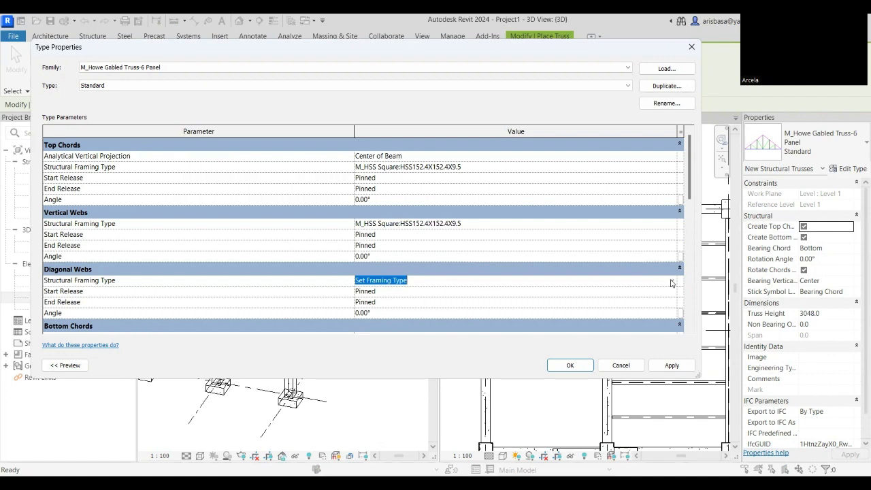
{"action": "left_click", "coordinate": [671, 280]}
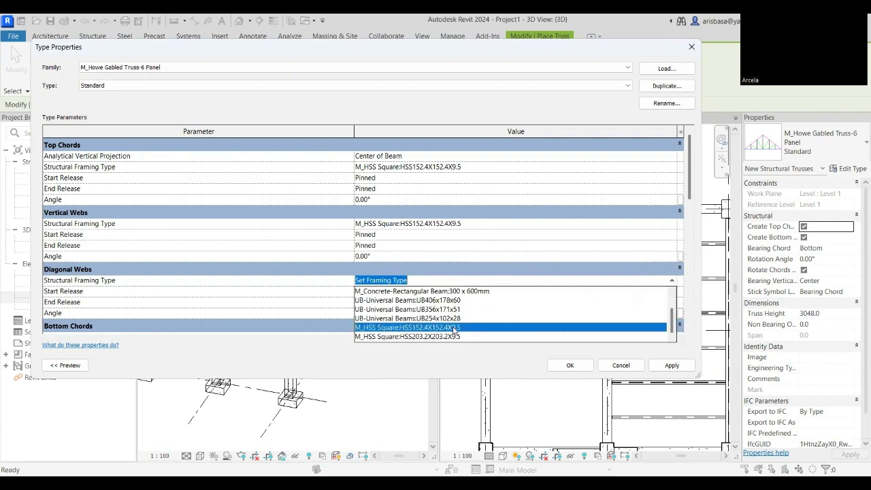
{"action": "left_click", "coordinate": [456, 328]}
{"action": "scroll", "coordinate": [688, 209], "scroll_direction": "down", "scroll_amount": 1}
{"action": "left_click_drag", "start_coordinate": [687, 209], "coordinate": [688, 232]}
{"action": "left_click", "coordinate": [634, 237]}
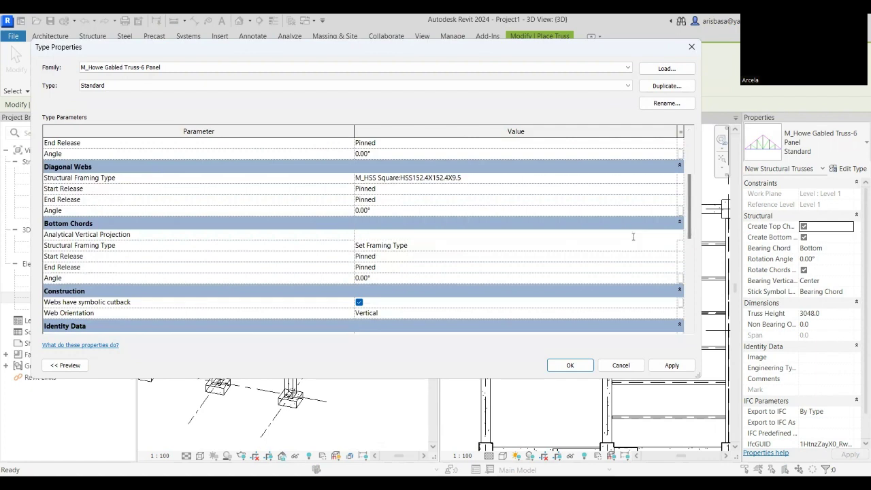
{"action": "left_click", "coordinate": [657, 246]}
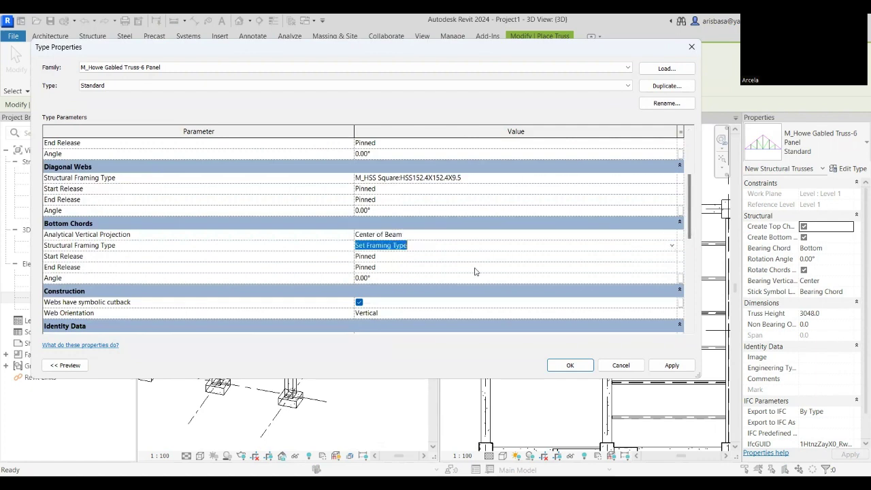
{"action": "key", "text": "alt+Down"}
{"action": "scroll", "coordinate": [461, 300], "scroll_direction": "down", "scroll_amount": 1}
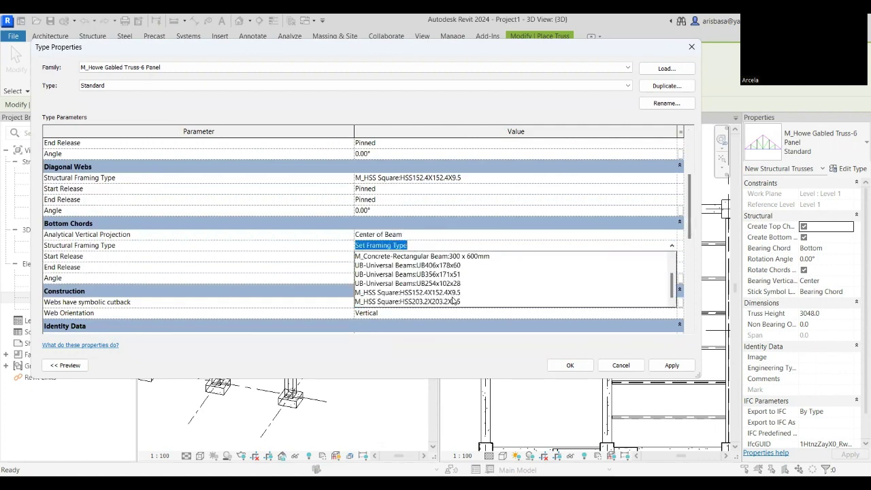
{"action": "left_click", "coordinate": [452, 293]}
Apply the new truss framing types and close the Type Properties dialog
{"action": "scroll", "coordinate": [560, 288], "scroll_direction": "down", "scroll_amount": 1}
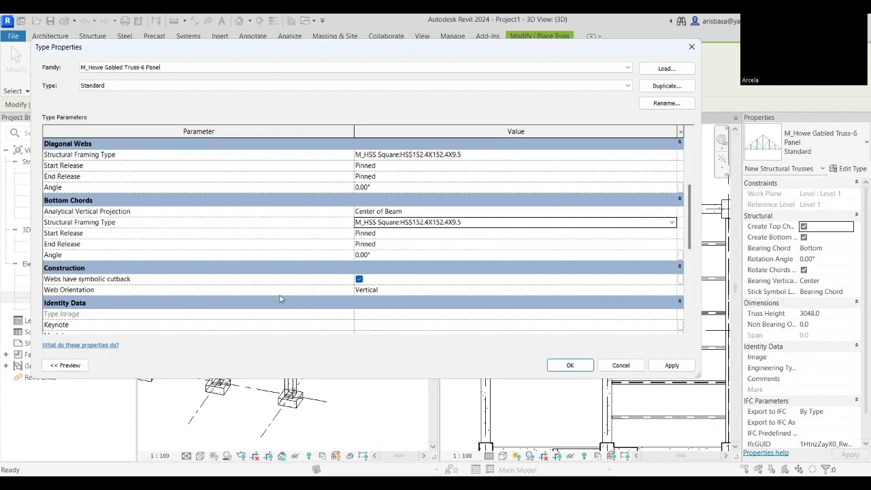
{"action": "scroll", "coordinate": [317, 293], "scroll_direction": "down", "scroll_amount": 4}
{"action": "scroll", "coordinate": [419, 301], "scroll_direction": "down", "scroll_amount": 3}
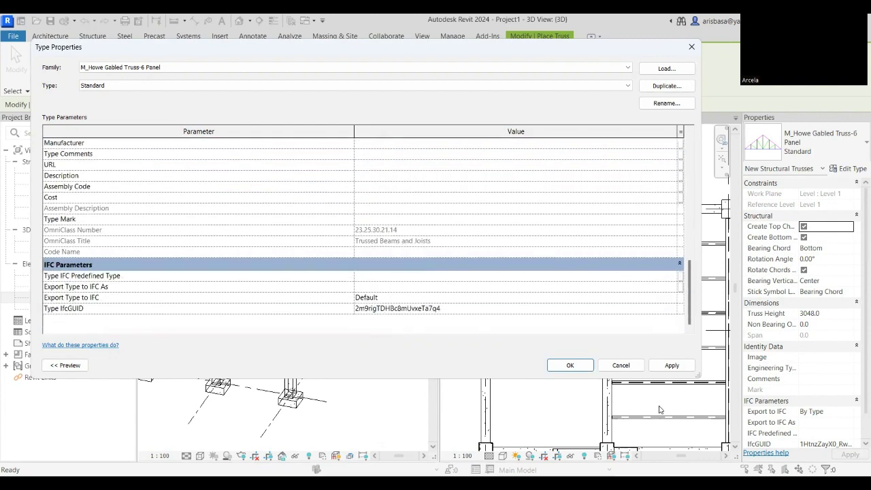
{"action": "left_click", "coordinate": [671, 365]}
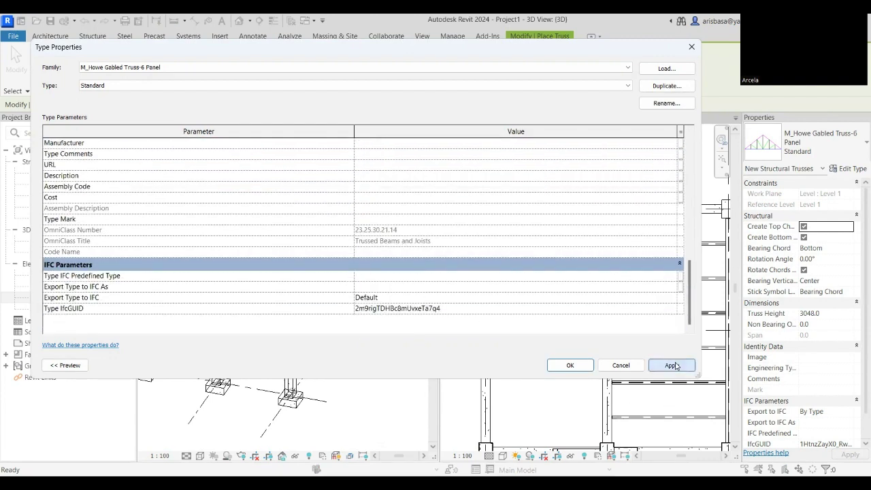
{"action": "left_click", "coordinate": [571, 365]}
{"action": "scroll", "coordinate": [229, 215], "scroll_direction": "up", "scroll_amount": 5}
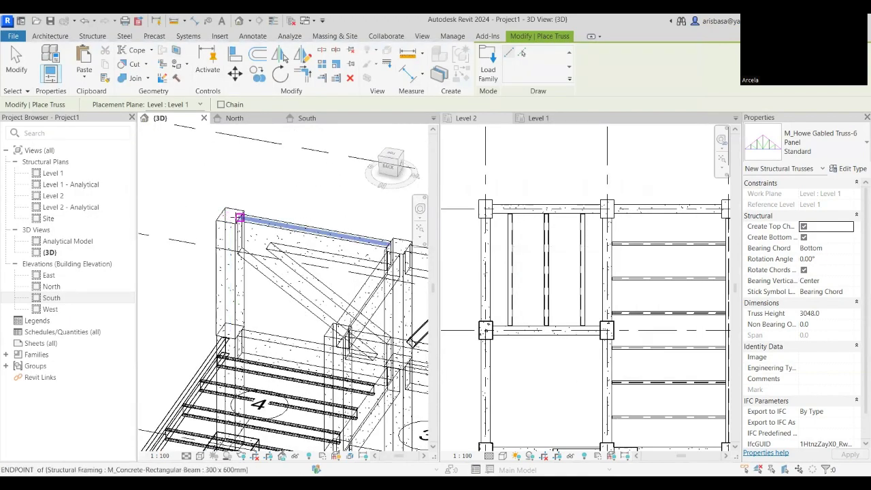
Place the HSS Howe gabled truss from the top beam endpoint to the far column top, spanning 8000 mm
{"action": "left_click", "coordinate": [238, 217]}
{"action": "scroll", "coordinate": [239, 205], "scroll_direction": "down", "scroll_amount": 3}
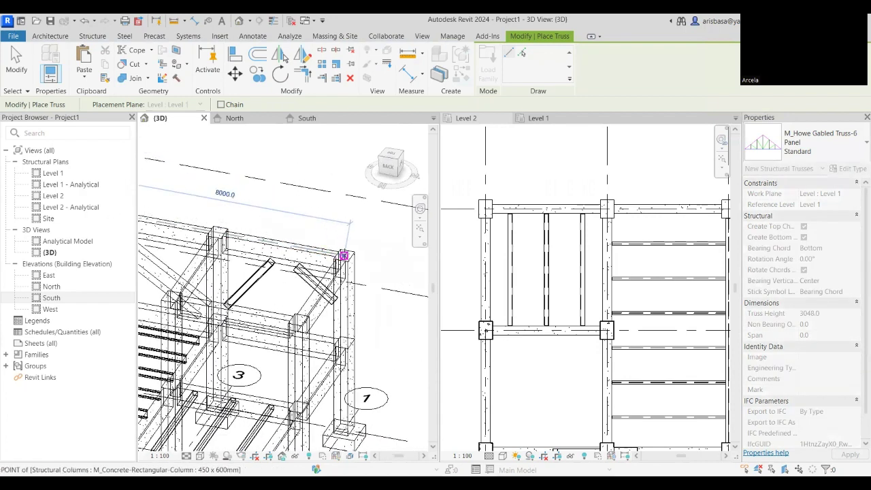
{"action": "left_click", "coordinate": [344, 255]}
{"action": "scroll", "coordinate": [360, 253], "scroll_direction": "down", "scroll_amount": 3}
{"action": "middle_click_drag", "start_coordinate": [369, 247], "coordinate": [237, 371]}
{"action": "key", "text": "Escape"}
{"action": "key", "text": "Escape"}
{"action": "scroll", "coordinate": [303, 216], "scroll_direction": "up", "scroll_amount": 5}
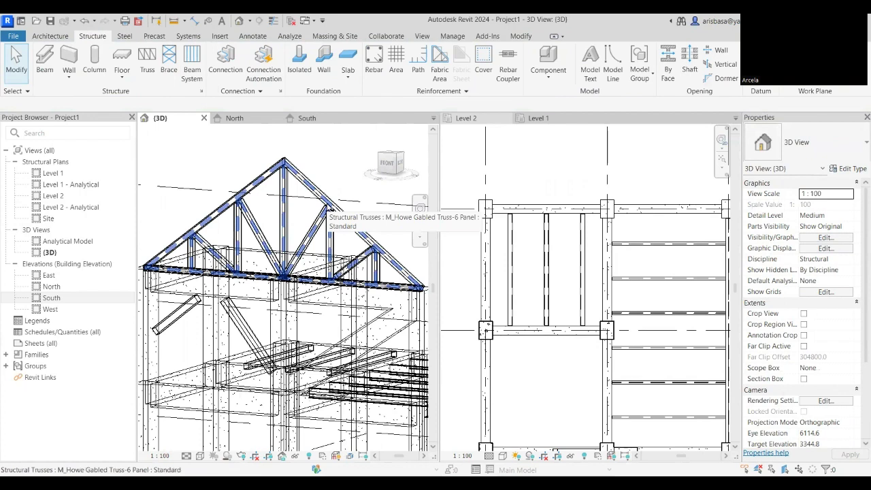
{"action": "scroll", "coordinate": [325, 208], "scroll_direction": "down", "scroll_amount": 3}
Edit the truss profile, dragging the top chord down to 2100 mm height, and finish the edit
{"action": "left_click", "coordinate": [320, 204]}
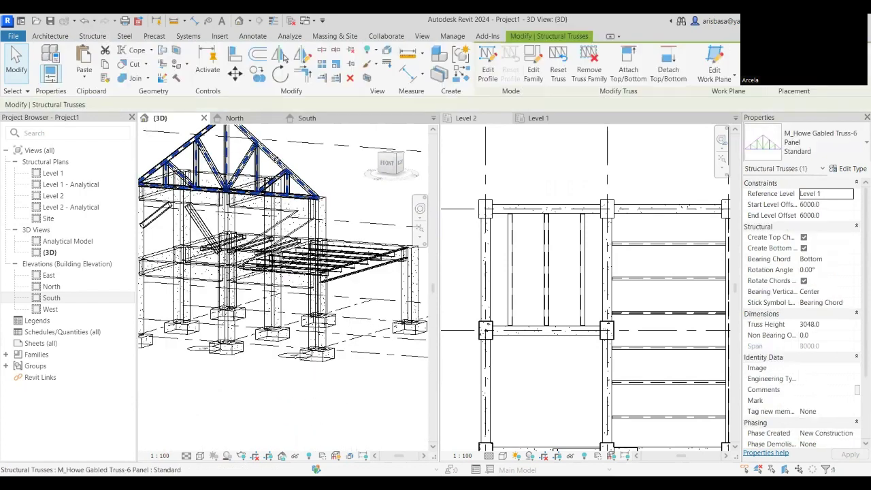
{"action": "middle_click_drag", "start_coordinate": [320, 204], "coordinate": [352, 254]}
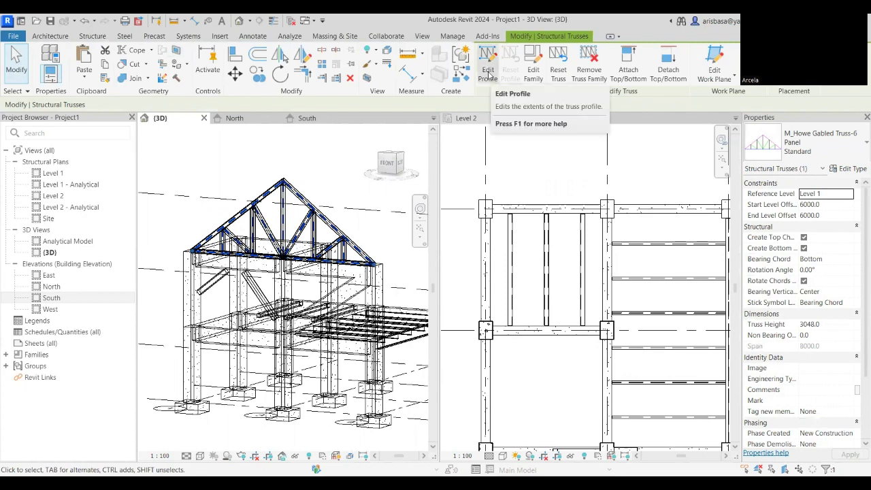
{"action": "left_click", "coordinate": [488, 71]}
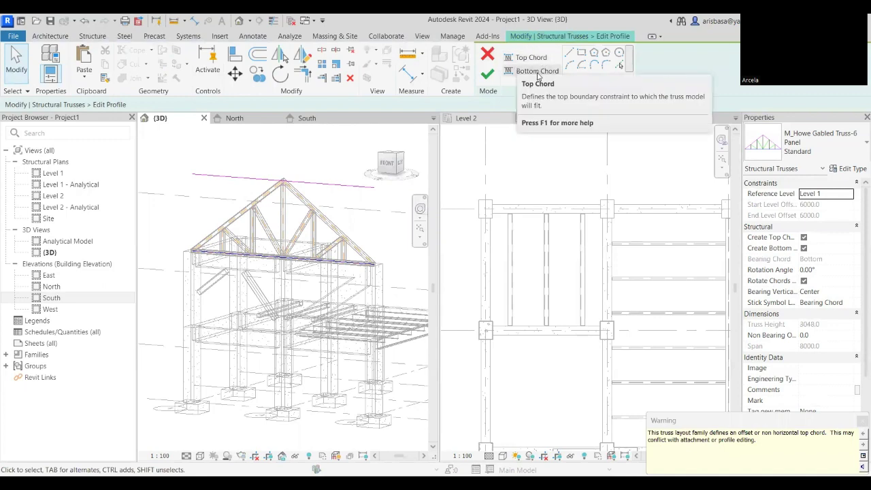
{"action": "scroll", "coordinate": [259, 232], "scroll_direction": "up", "scroll_amount": 3}
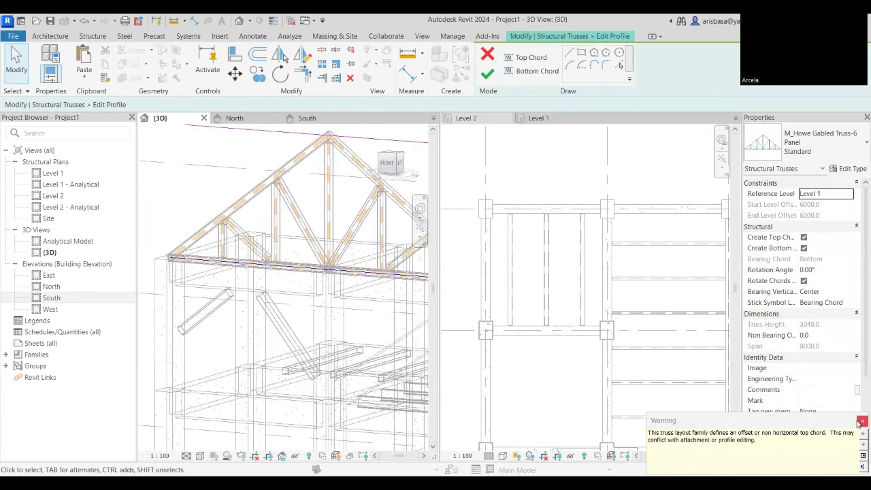
{"action": "scroll", "coordinate": [320, 167], "scroll_direction": "down", "scroll_amount": 4}
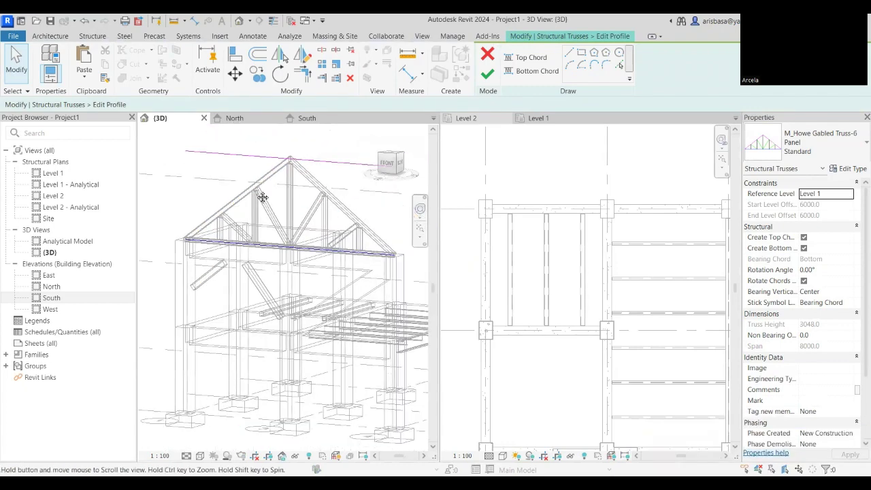
{"action": "left_click", "coordinate": [311, 174]}
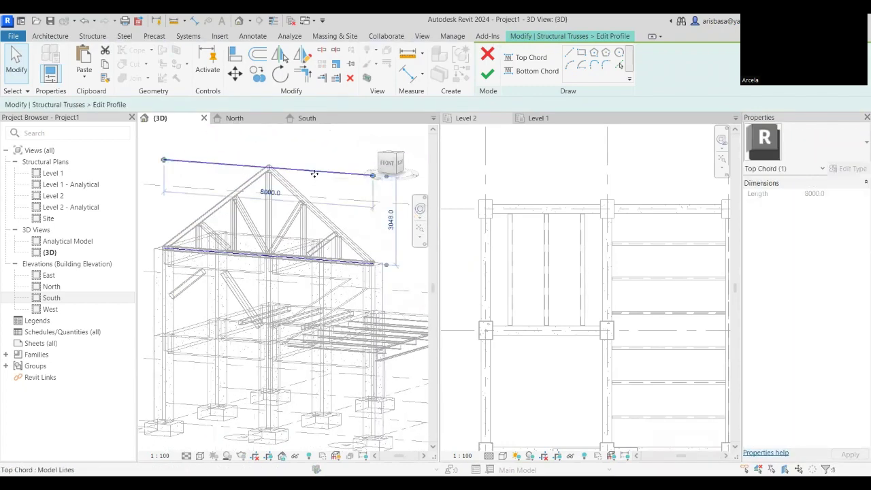
{"action": "middle_click_drag", "start_coordinate": [314, 175], "coordinate": [294, 183]}
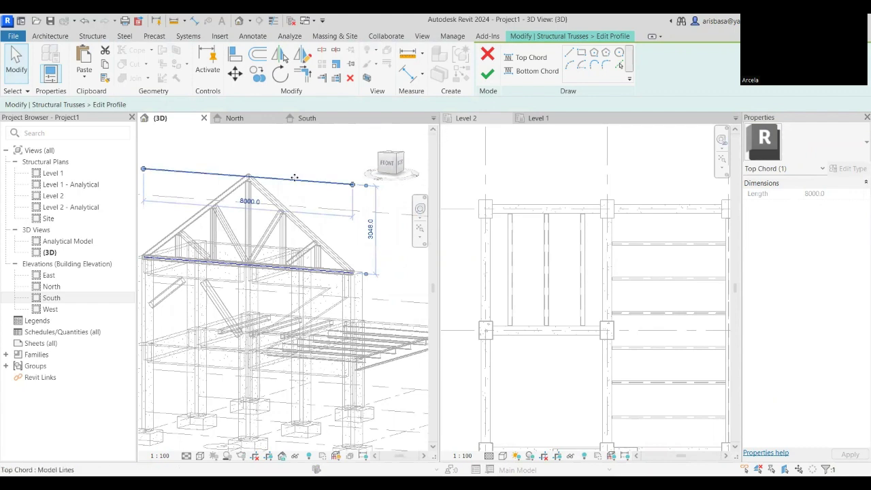
{"action": "left_click_drag", "start_coordinate": [294, 178], "coordinate": [297, 209]}
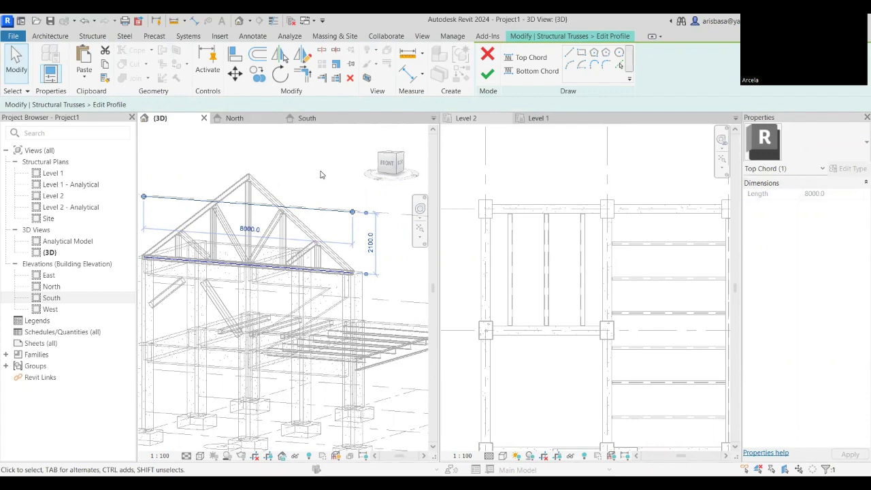
{"action": "left_click", "coordinate": [488, 75]}
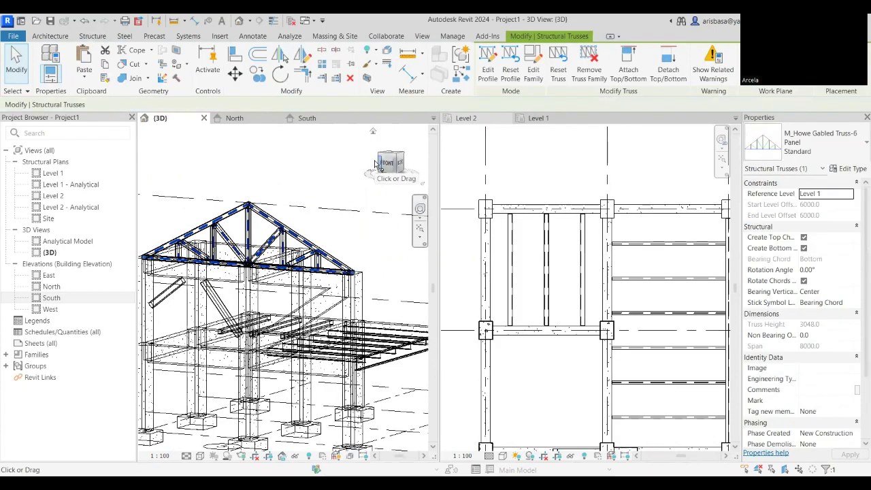
Drag both end grips of the Howe truss outward past the columns until its span reads 10180
{"action": "scroll", "coordinate": [358, 225], "scroll_direction": "down", "scroll_amount": 5}
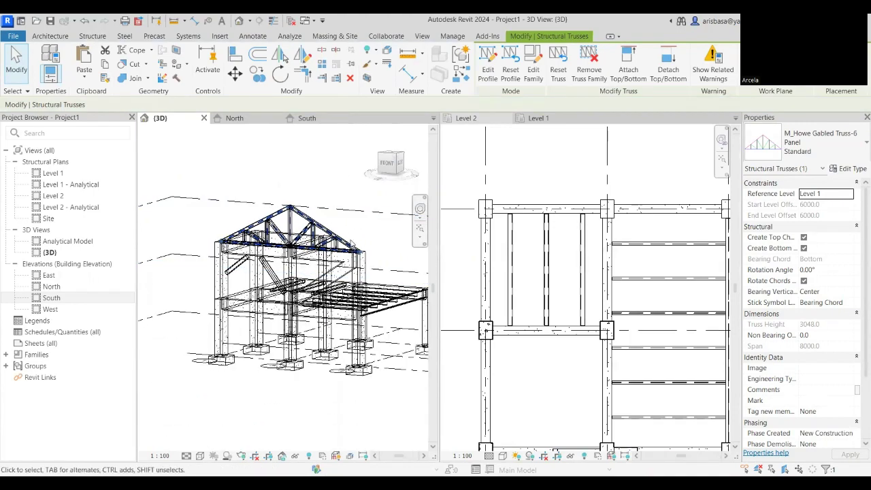
{"action": "scroll", "coordinate": [351, 243], "scroll_direction": "up", "scroll_amount": 8}
{"action": "left_click", "coordinate": [342, 200]}
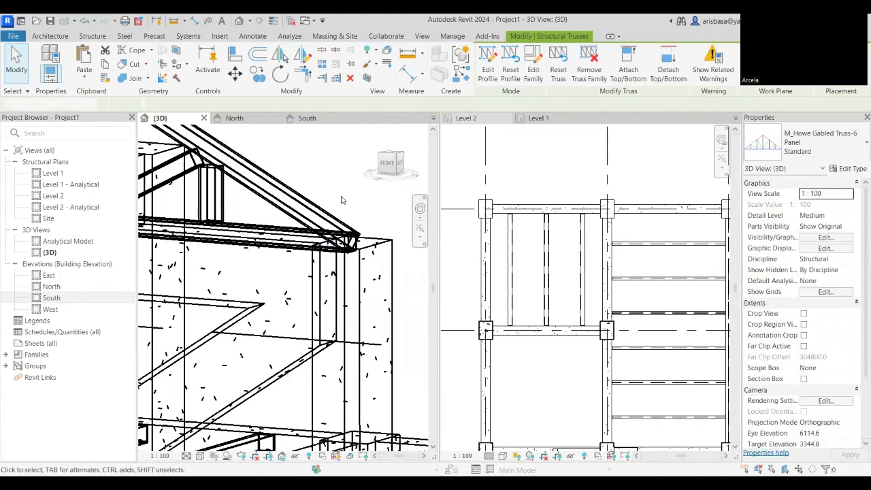
{"action": "left_click", "coordinate": [337, 246]}
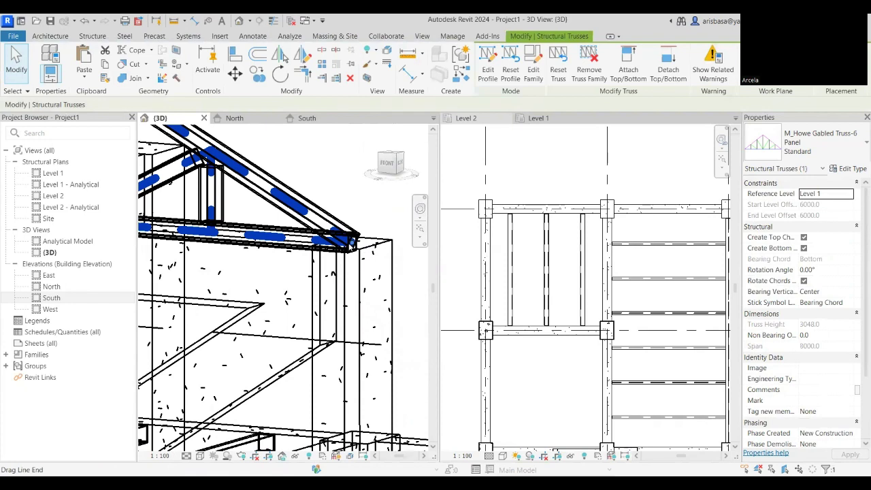
{"action": "mouse_move", "coordinate": [353, 243]}
{"action": "left_mouse_down"}
{"action": "mouse_move", "coordinate": [409, 249]}
{"action": "mouse_move", "coordinate": [309, 246]}
{"action": "mouse_move", "coordinate": [340, 249]}
{"action": "left_mouse_up"}
{"action": "scroll", "coordinate": [390, 264], "scroll_direction": "up", "scroll_amount": 3}
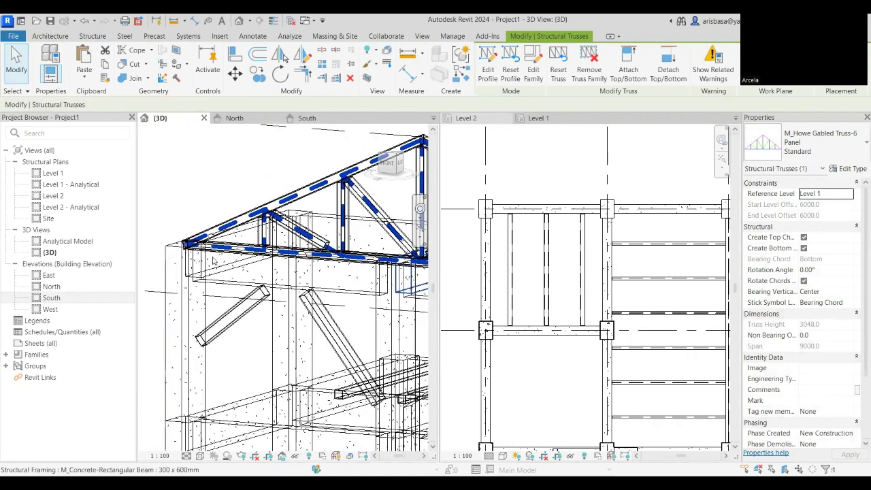
{"action": "scroll", "coordinate": [213, 261], "scroll_direction": "up", "scroll_amount": 3}
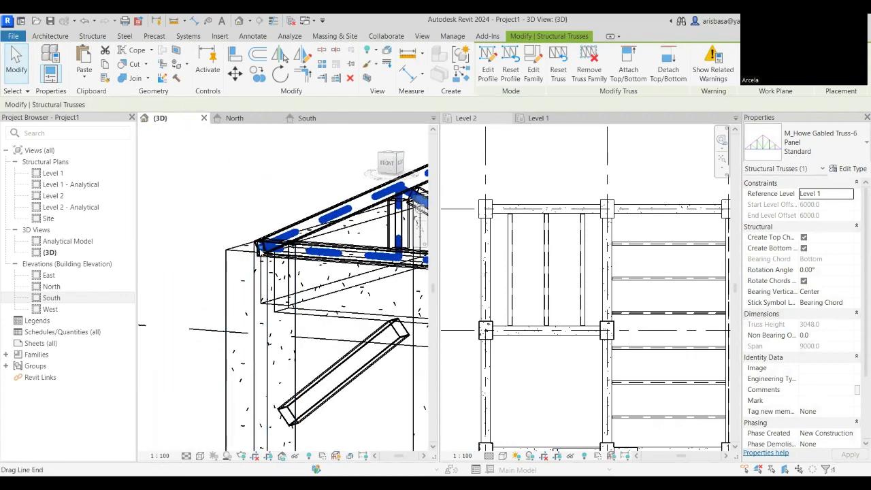
{"action": "left_click_drag", "start_coordinate": [261, 249], "coordinate": [167, 239]}
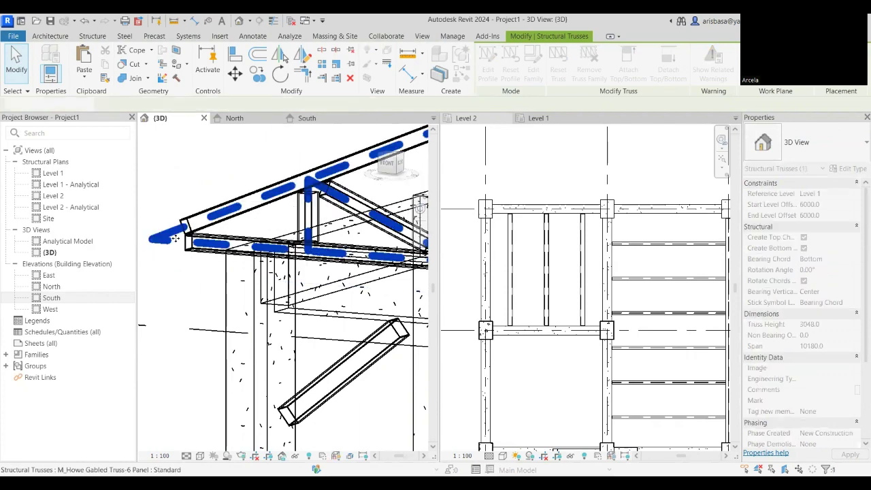
{"action": "scroll", "coordinate": [173, 241], "scroll_direction": "down", "scroll_amount": 5}
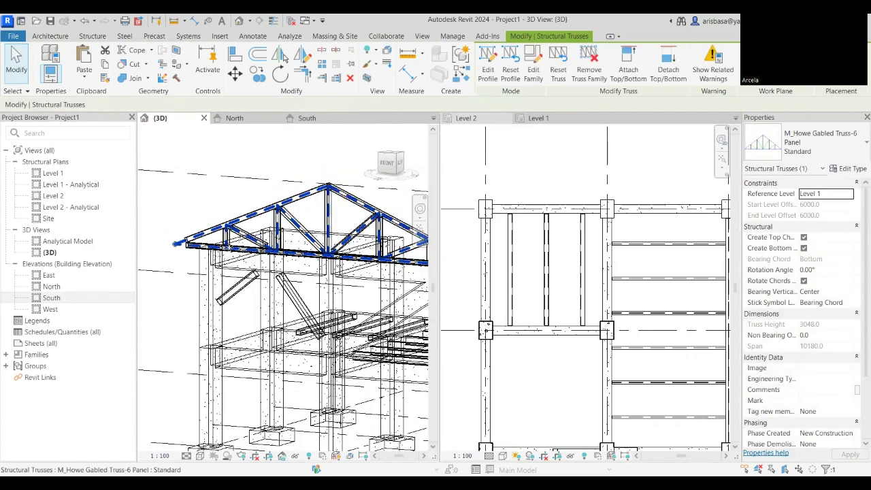
{"action": "scroll", "coordinate": [176, 243], "scroll_direction": "down", "scroll_amount": 3}
{"action": "middle_click_drag", "start_coordinate": [225, 247], "coordinate": [186, 262]}
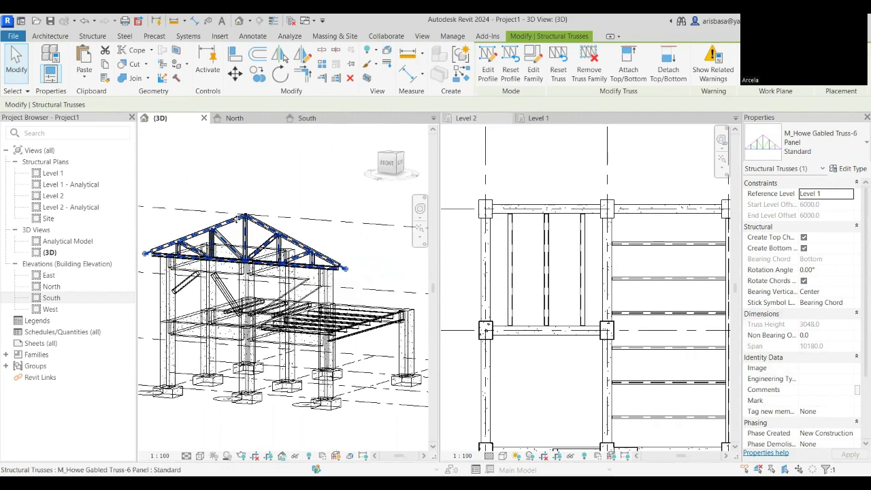
Edit the truss profile, raising the top chord to 3600 above the bottom chord after dismissing the constraint error
{"action": "key", "text": "Escape"}
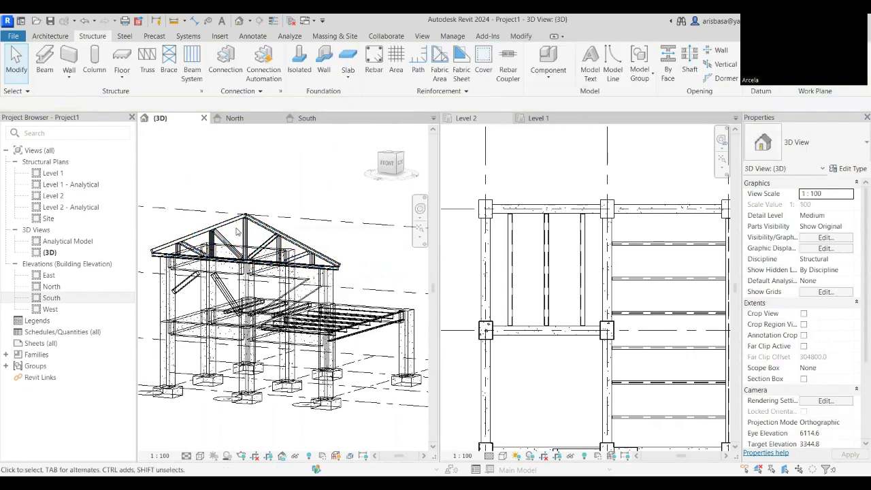
{"action": "left_click", "coordinate": [243, 228]}
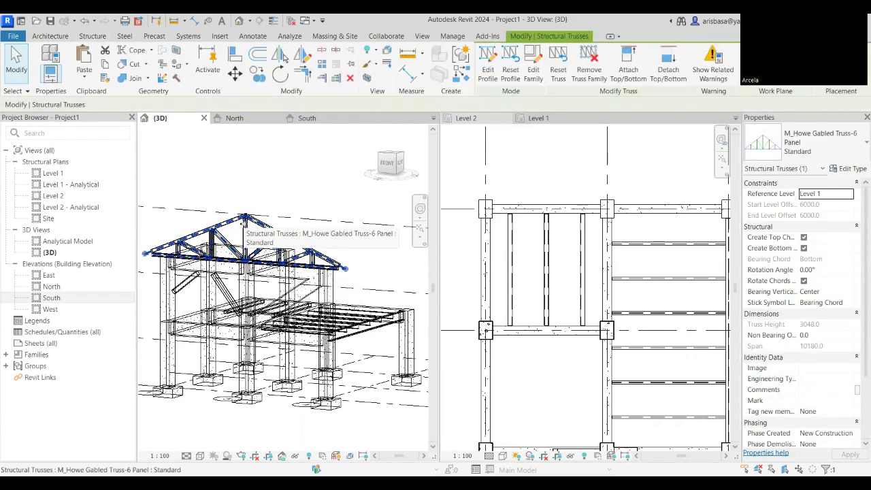
{"action": "left_click", "coordinate": [489, 73]}
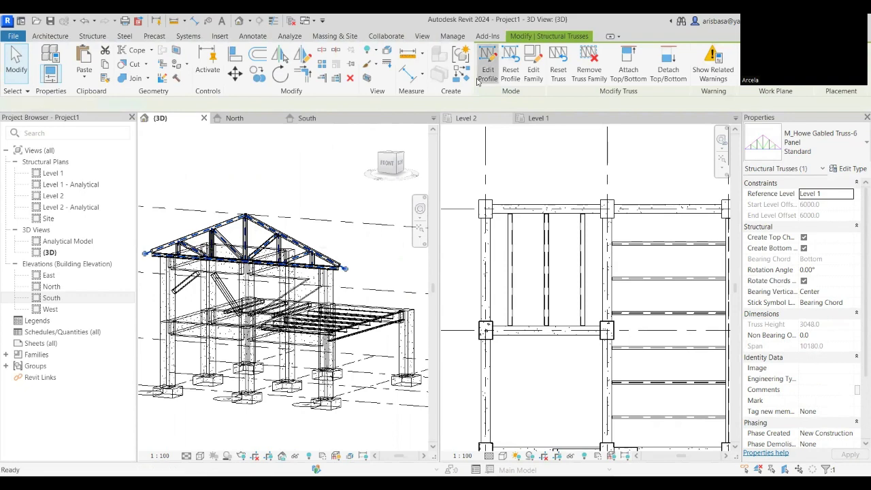
{"action": "left_click", "coordinate": [257, 220]}
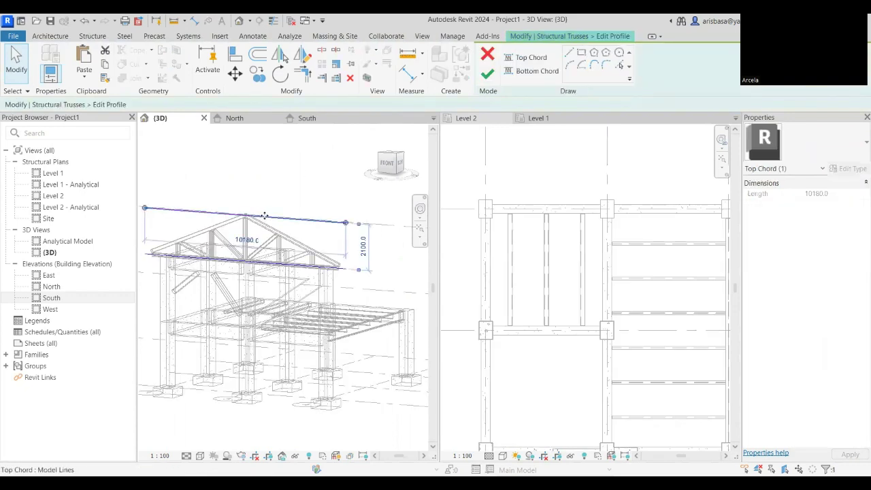
{"action": "left_click_drag", "start_coordinate": [259, 218], "coordinate": [272, 148]}
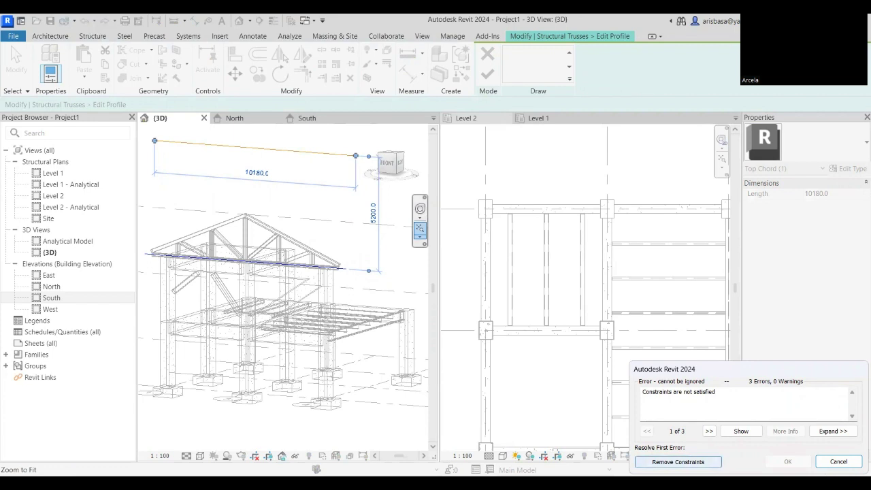
{"action": "left_click", "coordinate": [276, 152]}
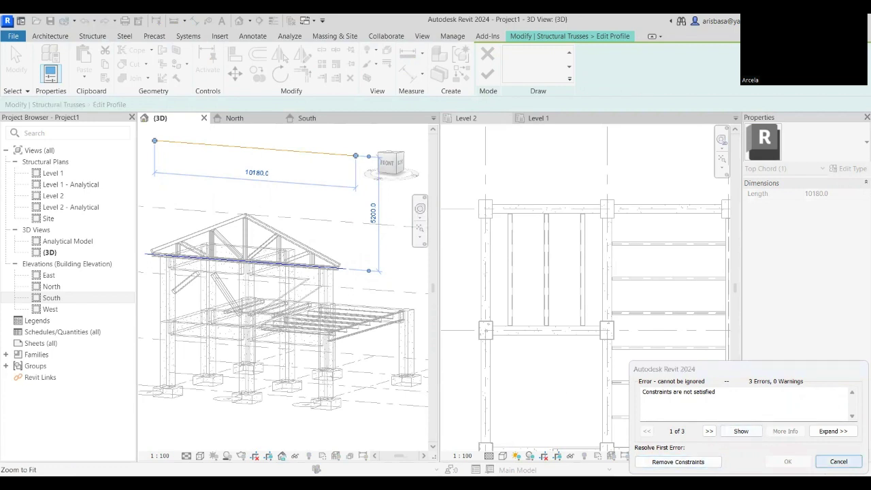
{"action": "key", "text": "Escape"}
{"action": "left_click_drag", "start_coordinate": [279, 211], "coordinate": [279, 188]}
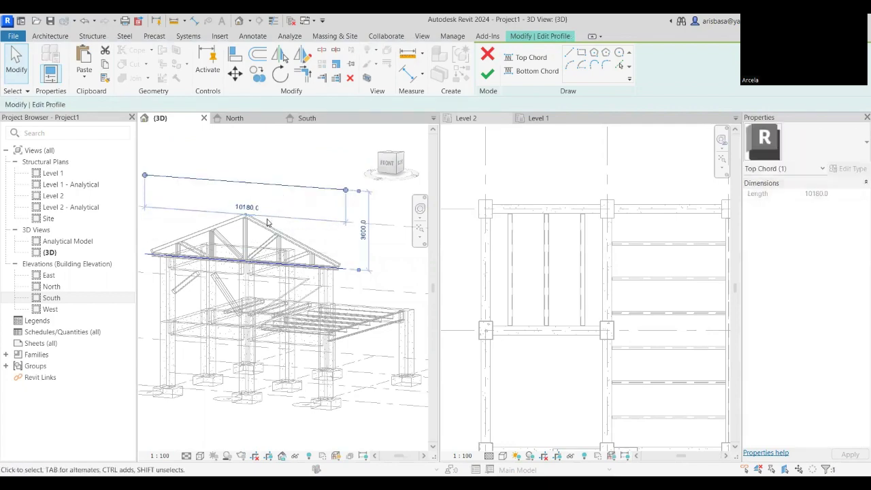
{"action": "left_click", "coordinate": [488, 74]}
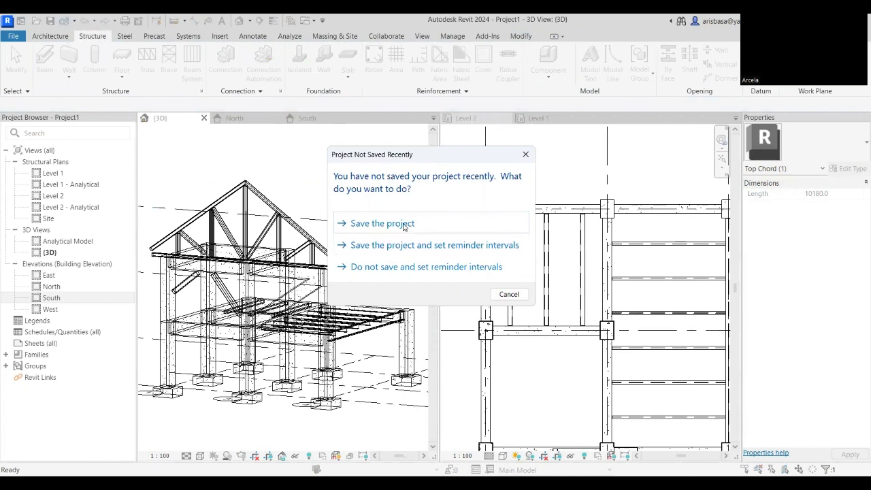
Save the project as 'B11 STR1' in Documents > INFOCUS 2023
{"action": "key", "text": "Return"}
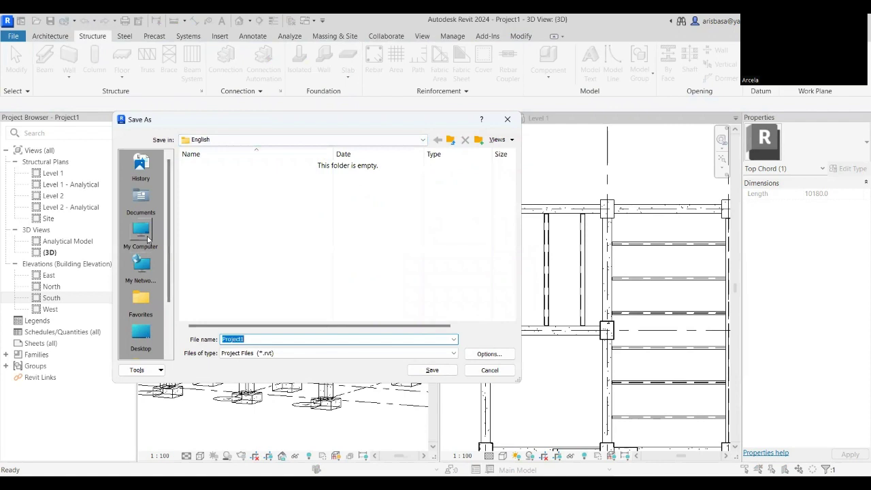
{"action": "left_click", "coordinate": [140, 199]}
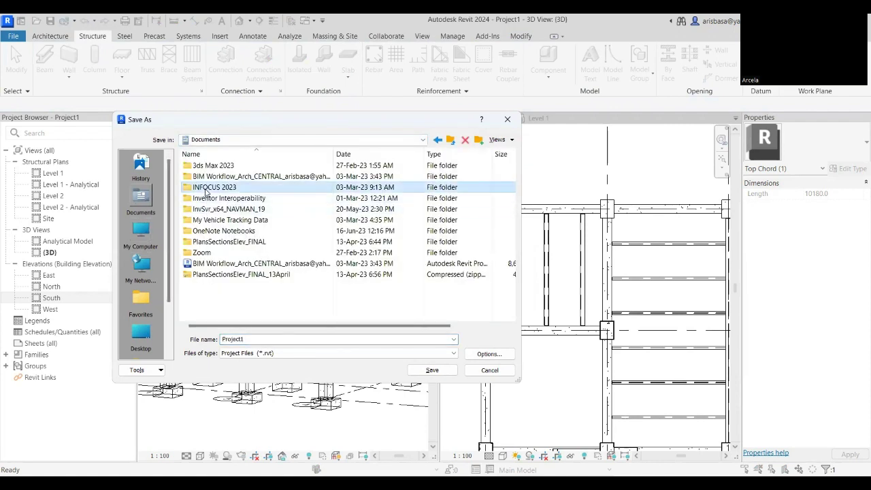
{"action": "double_click", "coordinate": [206, 191]}
{"action": "left_click", "coordinate": [260, 339]}
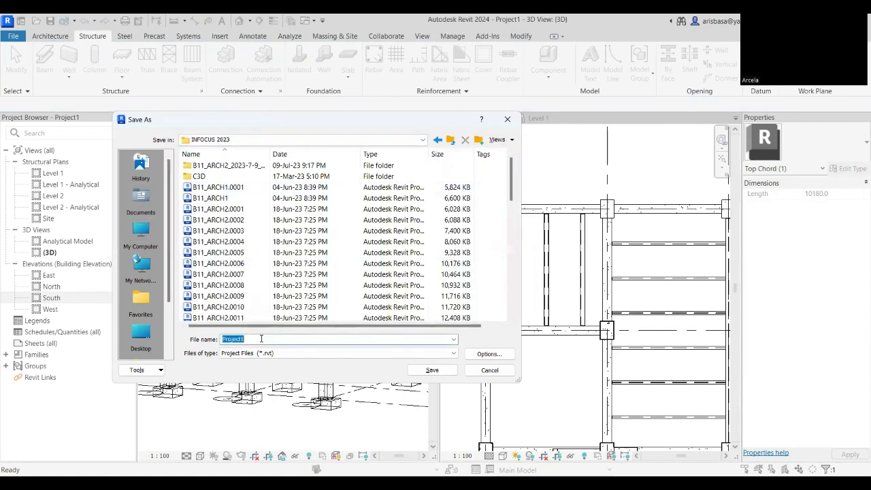
{"action": "type", "text": "B11"}
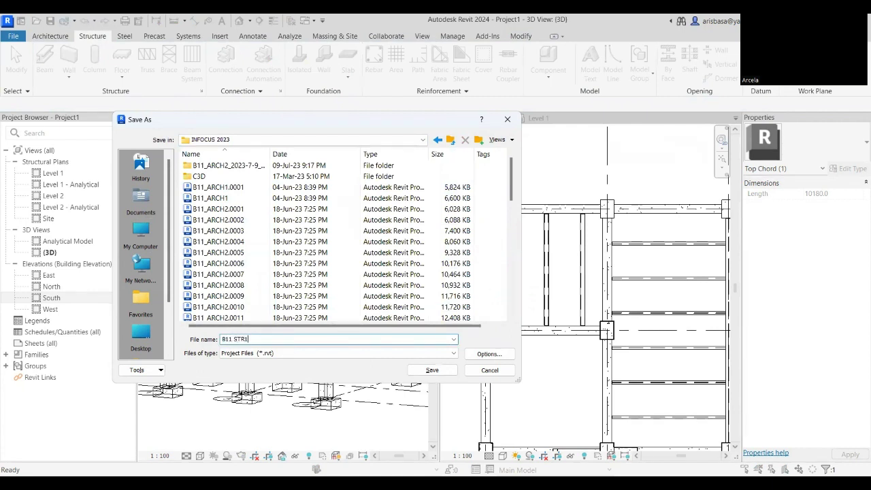
{"action": "type", "text": " STR1"}
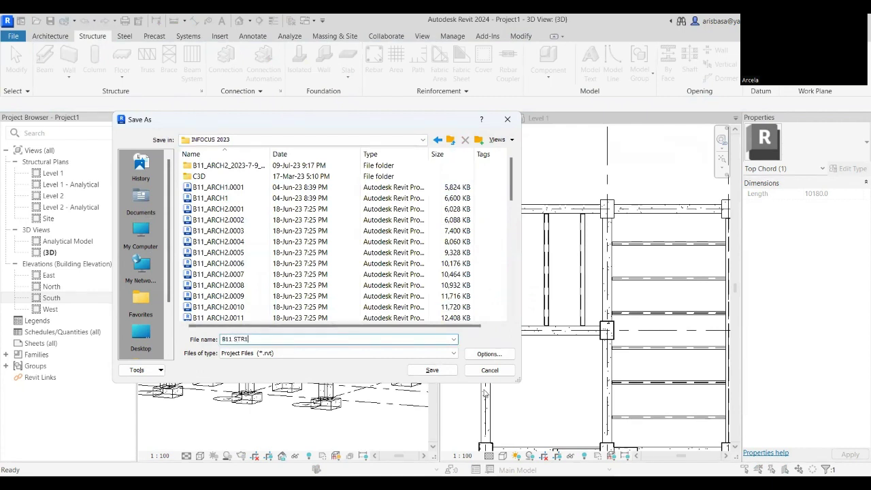
{"action": "left_click", "coordinate": [432, 368]}
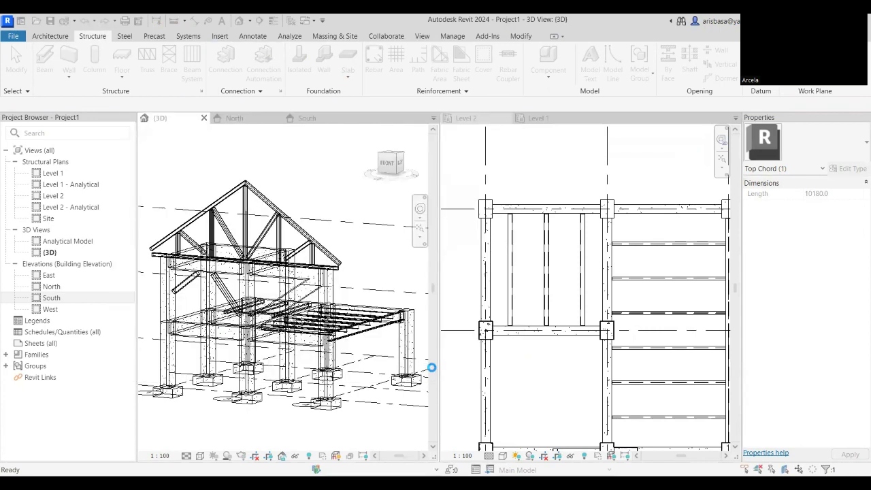
Orbit the 3D view to a front-right angle and clear the selection
{"action": "middle_click_drag", "start_coordinate": [381, 307], "coordinate": [320, 294], "text": "shift"}
{"action": "left_click", "coordinate": [353, 318]}
{"action": "key", "text": "Escape"}
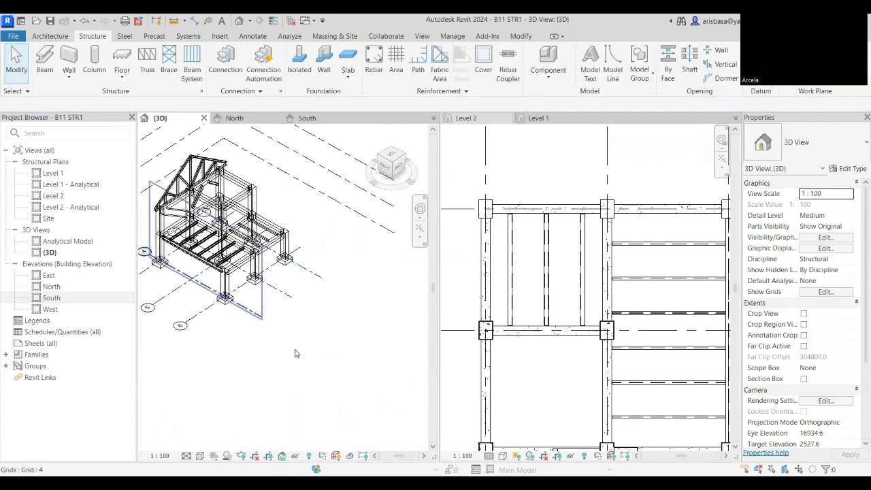
Sketch a rectangular Structural Foundation: Slab boundary beside the frame and finish it as a 150mm slab
{"action": "left_click", "coordinate": [348, 78]}
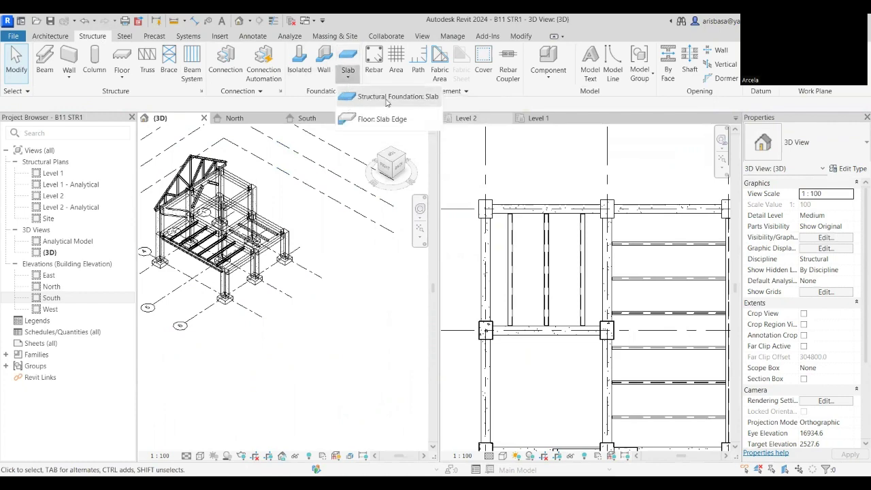
{"action": "left_click", "coordinate": [389, 102]}
{"action": "left_click", "coordinate": [584, 51]}
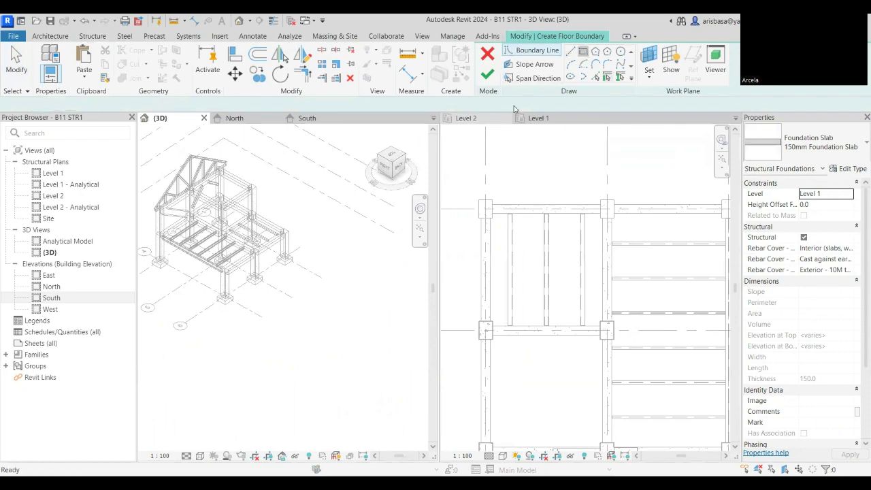
{"action": "left_click", "coordinate": [245, 318]}
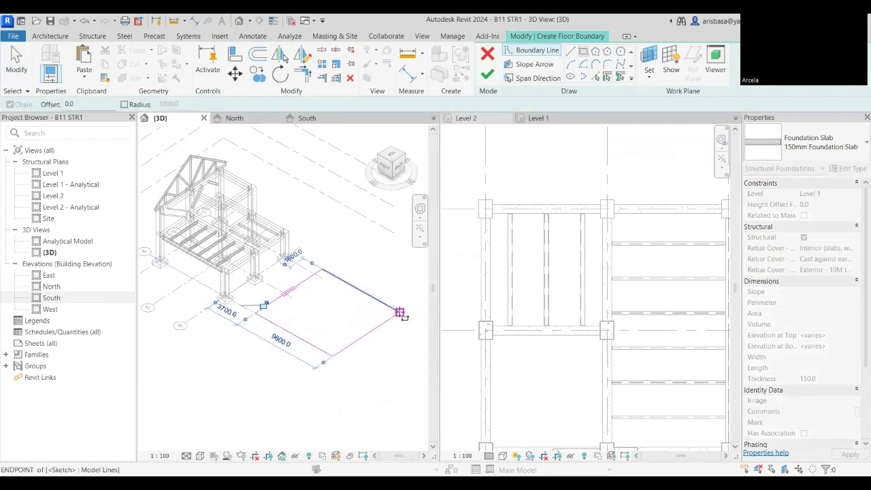
{"action": "left_click", "coordinate": [400, 312]}
{"action": "left_click", "coordinate": [487, 73]}
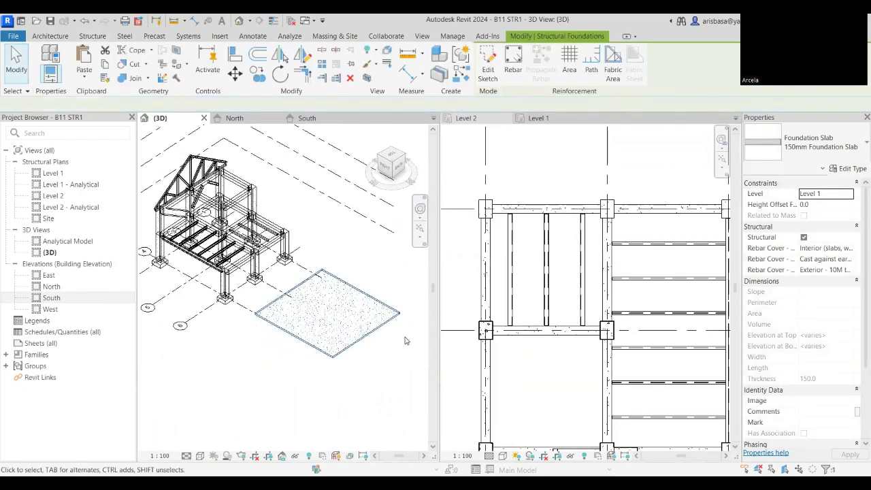
{"action": "scroll", "coordinate": [365, 351], "scroll_direction": "up", "scroll_amount": 4}
{"action": "middle_click_drag", "start_coordinate": [366, 351], "coordinate": [292, 383], "text": "shift"}
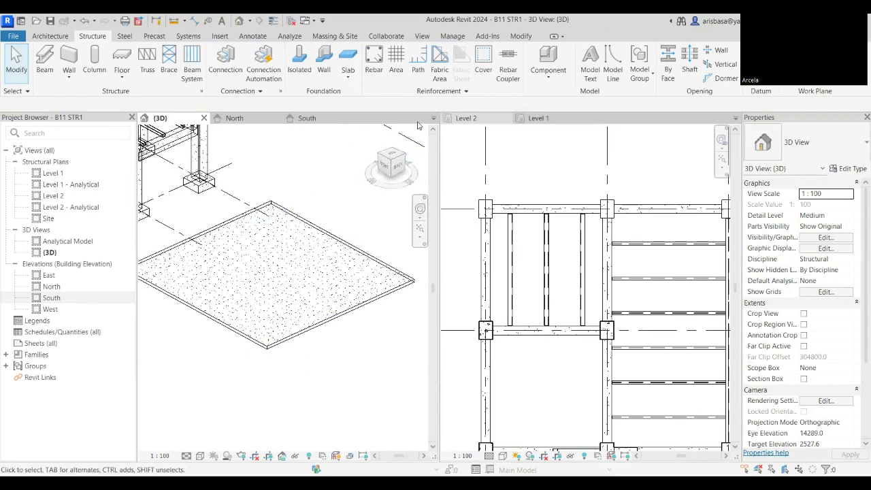
{"action": "left_click", "coordinate": [348, 81]}
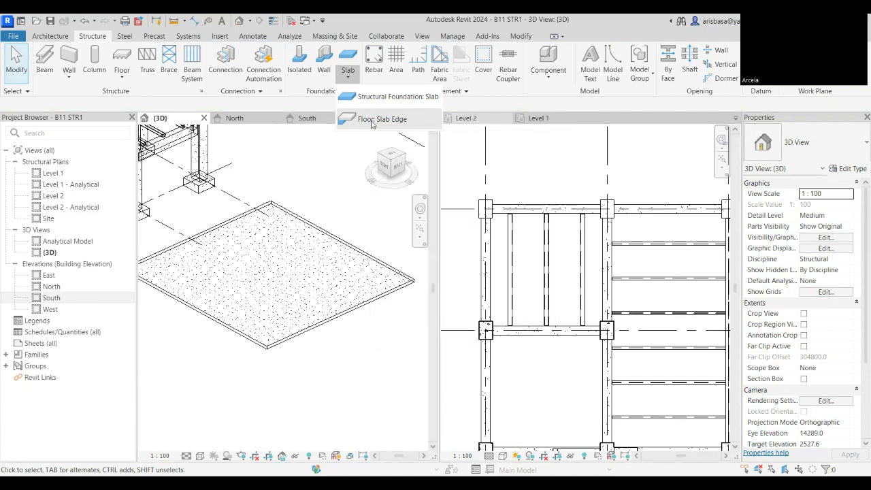
Start the Slab Edge tool and place a slab edge along the foundation slab's front edge
{"action": "left_click", "coordinate": [372, 121]}
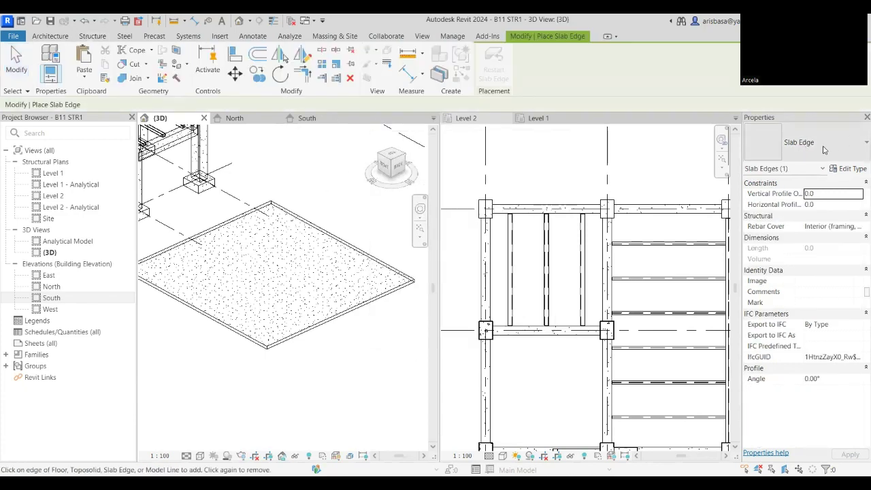
{"action": "scroll", "coordinate": [353, 274], "scroll_direction": "up", "scroll_amount": 5}
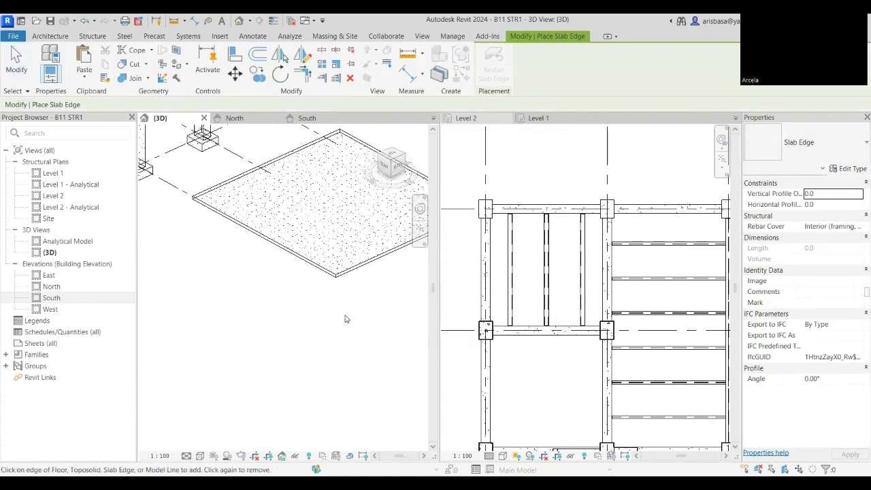
{"action": "left_click", "coordinate": [358, 266]}
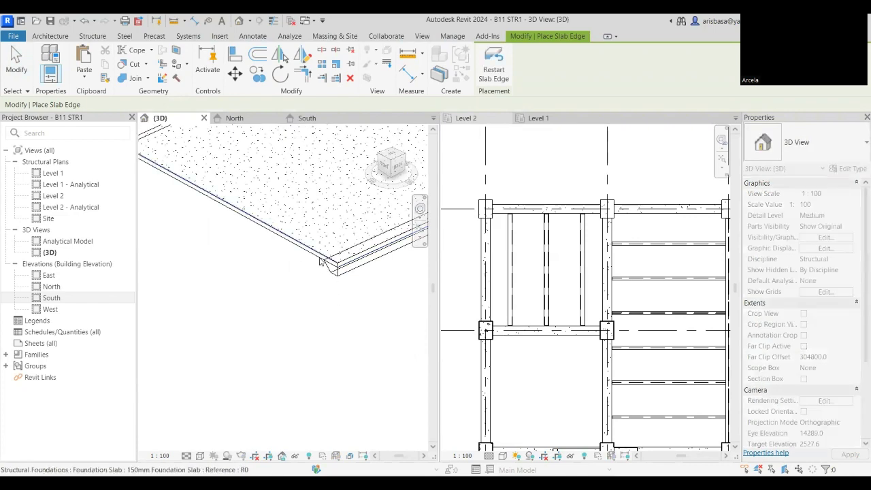
{"action": "left_click", "coordinate": [315, 266]}
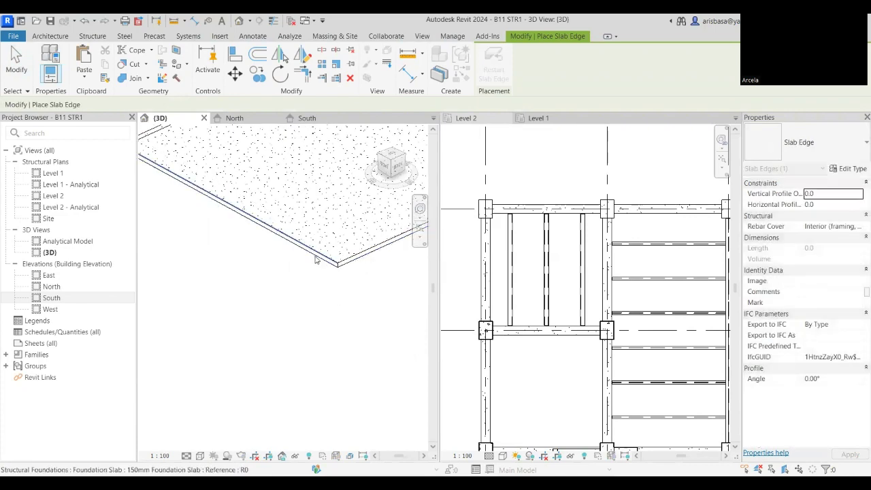
{"action": "left_click", "coordinate": [315, 264]}
{"action": "scroll", "coordinate": [311, 286], "scroll_direction": "down", "scroll_amount": 4}
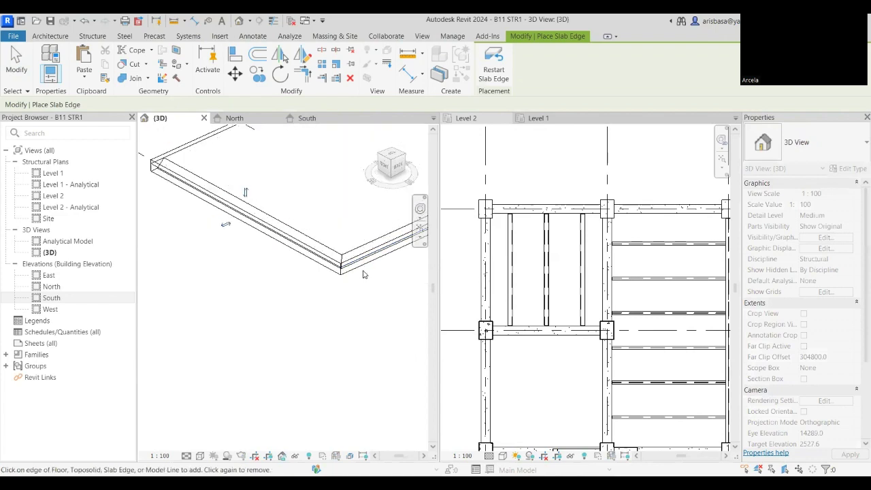
Orbit around the slab and add a slab edge along another of its edges
{"action": "middle_click_drag", "start_coordinate": [310, 301], "coordinate": [323, 273], "text": "shift"}
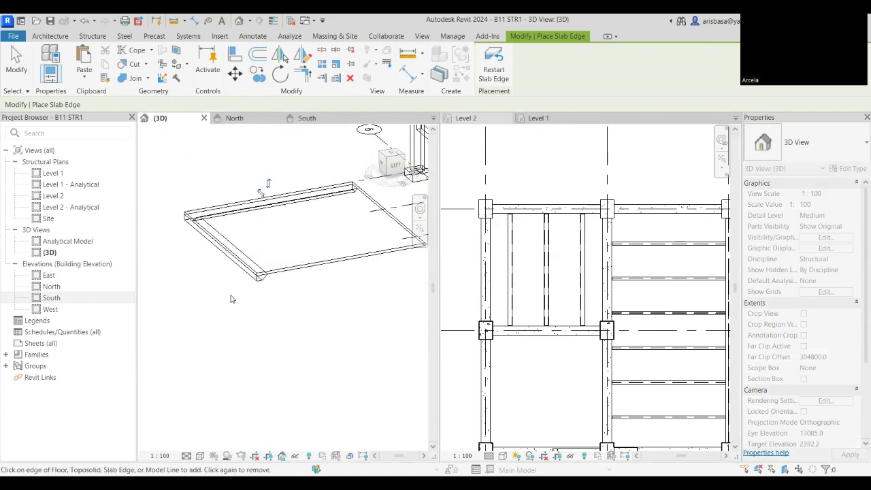
{"action": "scroll", "coordinate": [323, 274], "scroll_direction": "up", "scroll_amount": 2}
{"action": "scroll", "coordinate": [273, 258], "scroll_direction": "down", "scroll_amount": 3}
{"action": "middle_click_drag", "start_coordinate": [272, 265], "coordinate": [225, 279], "text": "shift"}
{"action": "scroll", "coordinate": [241, 274], "scroll_direction": "up", "scroll_amount": 2}
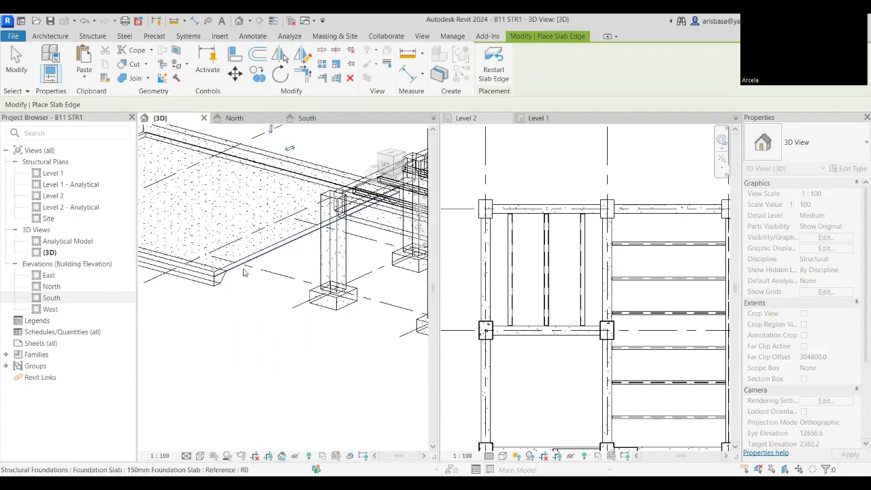
{"action": "scroll", "coordinate": [241, 274], "scroll_direction": "down", "scroll_amount": 3}
{"action": "middle_click_drag", "start_coordinate": [242, 275], "coordinate": [204, 408], "text": "shift"}
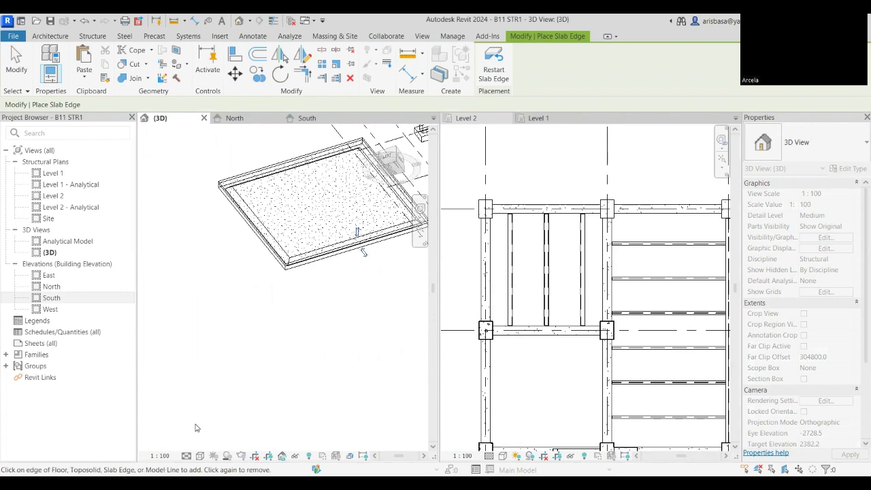
{"action": "left_click", "coordinate": [280, 178]}
Orbit the model to show the whole frame beside the edged slab
{"action": "scroll", "coordinate": [279, 177], "scroll_direction": "up", "scroll_amount": 3}
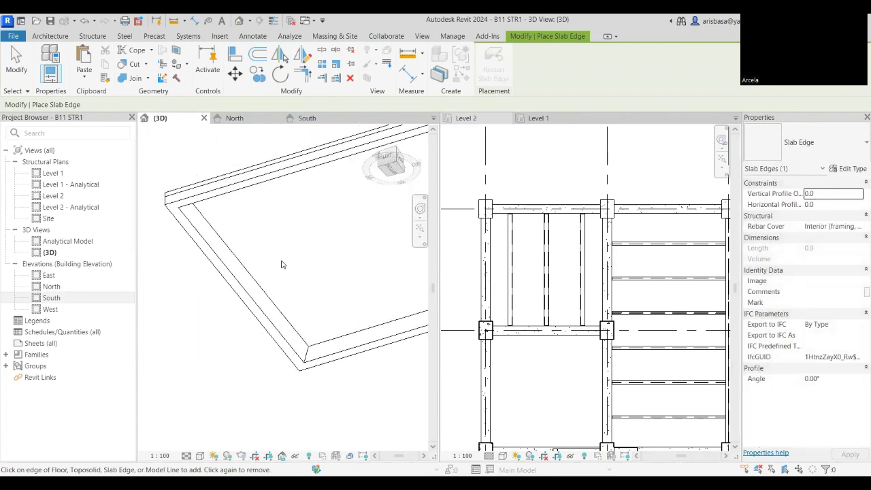
{"action": "scroll", "coordinate": [283, 264], "scroll_direction": "up", "scroll_amount": 2}
{"action": "scroll", "coordinate": [290, 247], "scroll_direction": "down", "scroll_amount": 4}
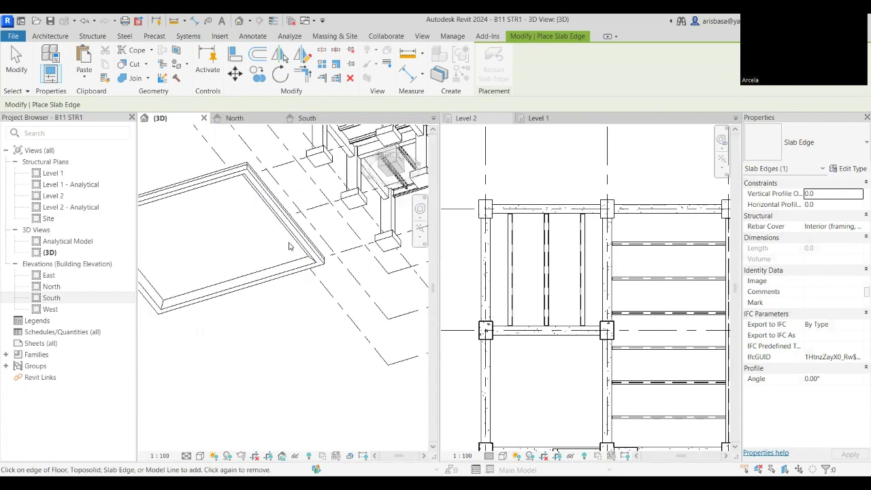
{"action": "scroll", "coordinate": [290, 246], "scroll_direction": "down", "scroll_amount": 3}
{"action": "middle_click_drag", "start_coordinate": [300, 285], "coordinate": [318, 322], "text": "shift"}
{"action": "scroll", "coordinate": [320, 320], "scroll_direction": "up", "scroll_amount": 3}
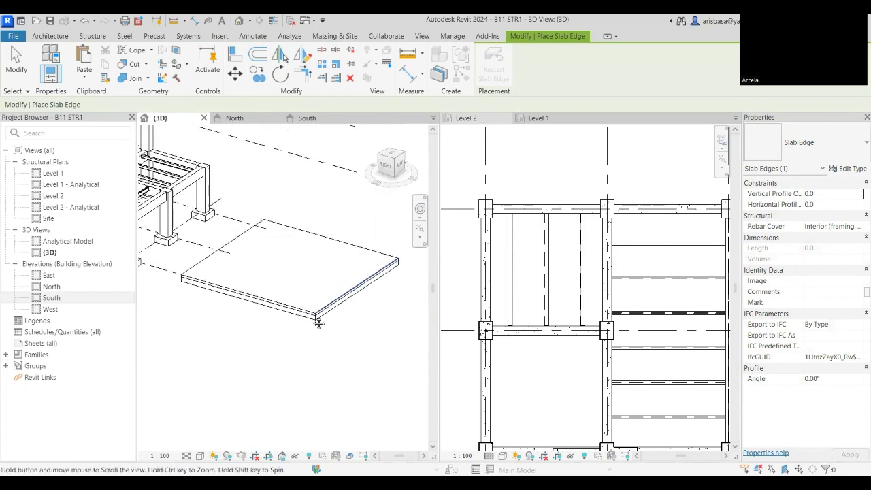
{"action": "left_click", "coordinate": [51, 36]}
Draw a Generic - 300mm structural wall beside the slab, with a 6700 first leg forming an L
{"action": "left_click", "coordinate": [94, 37]}
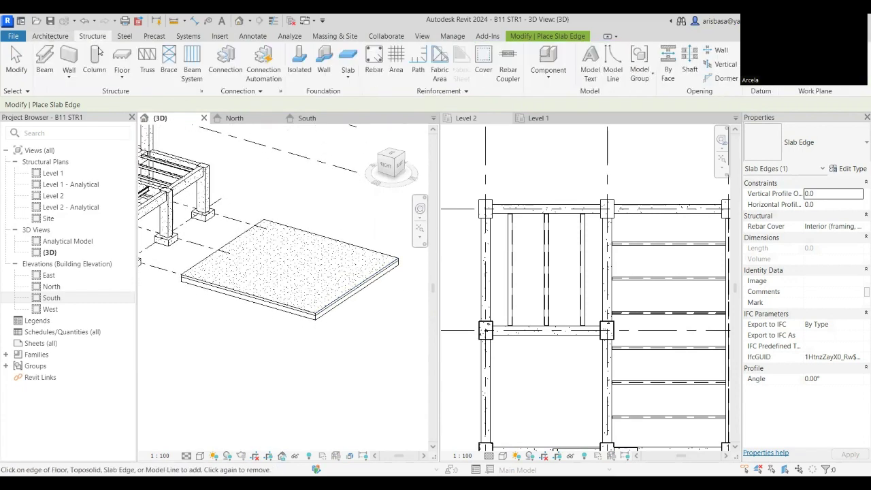
{"action": "left_click", "coordinate": [69, 79]}
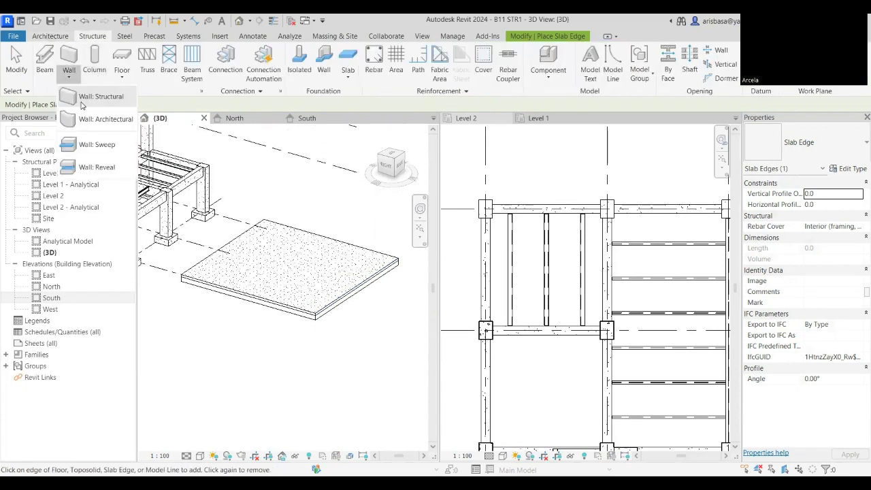
{"action": "left_click", "coordinate": [82, 99]}
{"action": "scroll", "coordinate": [198, 207], "scroll_direction": "down", "scroll_amount": 2}
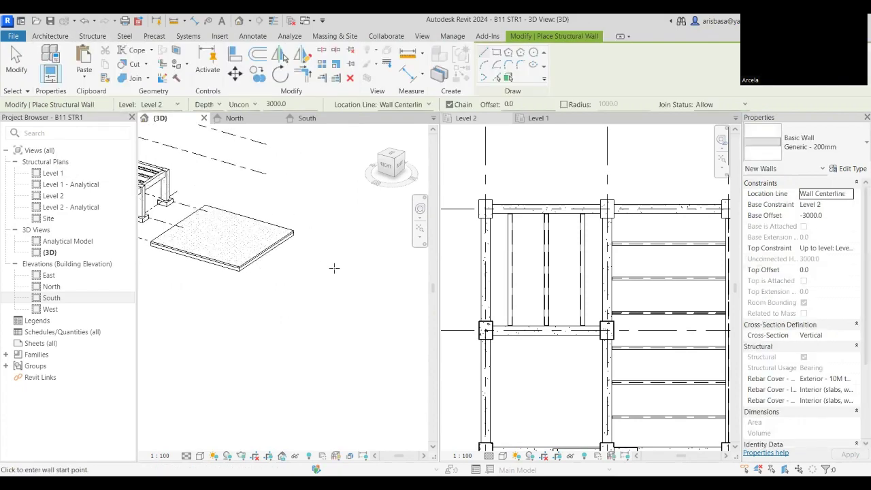
{"action": "left_click", "coordinate": [845, 154]}
{"action": "left_click", "coordinate": [783, 234]}
{"action": "left_click", "coordinate": [305, 289]}
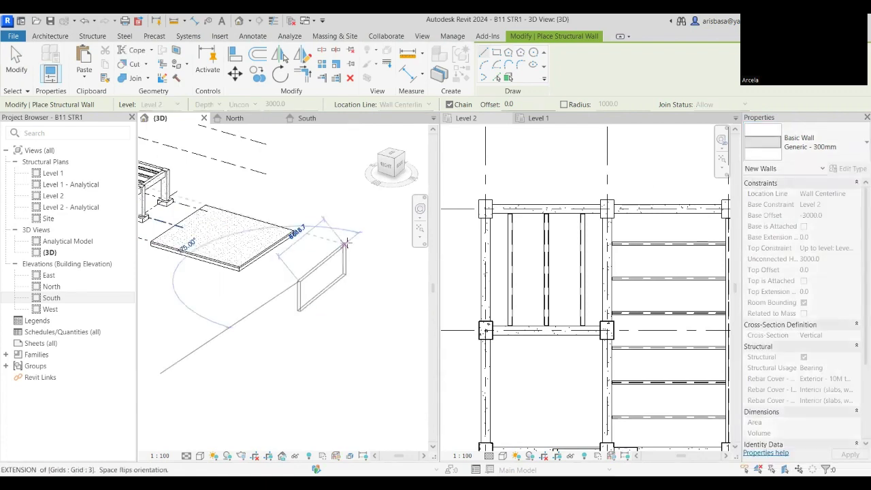
{"action": "left_click", "coordinate": [407, 266]}
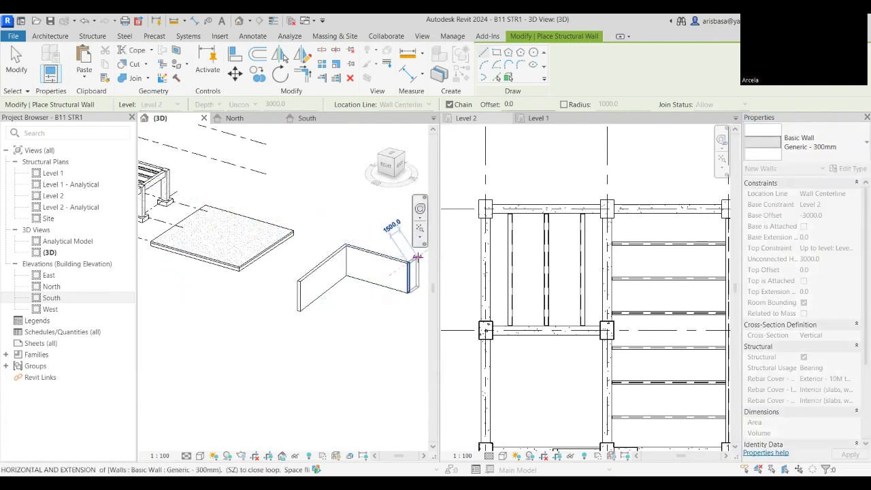
{"action": "key", "text": "Escape"}
{"action": "key", "text": "Escape"}
{"action": "scroll", "coordinate": [392, 285], "scroll_direction": "up", "scroll_amount": 3}
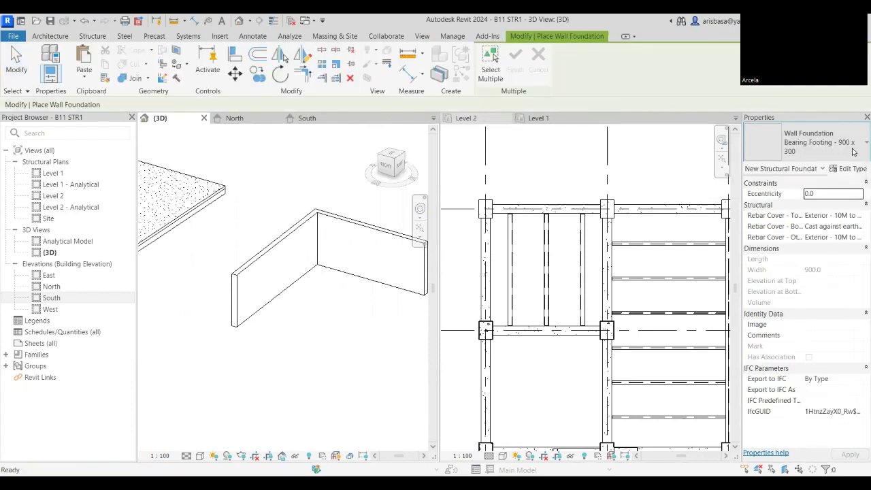
Choose the Bearing Footing - 900 x 300 type and place it beneath the L-shaped wall's legs
{"action": "left_click", "coordinate": [854, 152]}
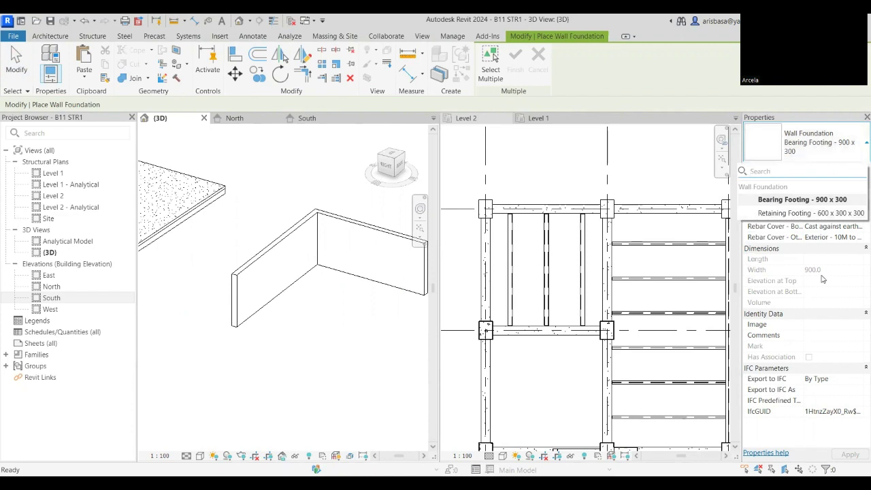
{"action": "left_click", "coordinate": [837, 203]}
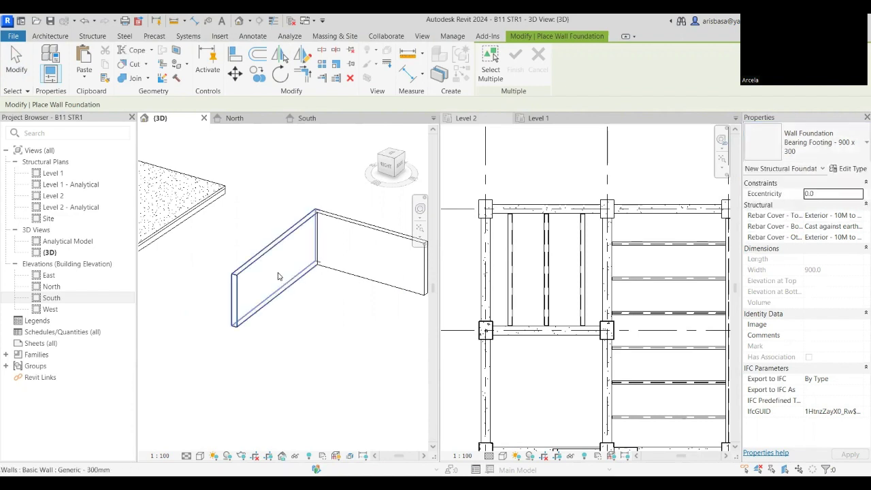
{"action": "left_click", "coordinate": [277, 272]}
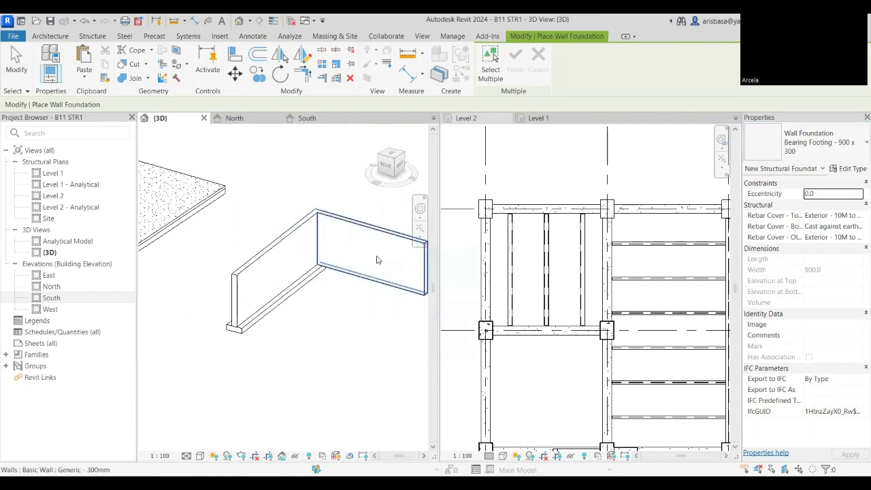
{"action": "scroll", "coordinate": [311, 377], "scroll_direction": "down", "scroll_amount": 2}
{"action": "middle_click_drag", "start_coordinate": [311, 377], "coordinate": [276, 361]}
{"action": "scroll", "coordinate": [231, 333], "scroll_direction": "up", "scroll_amount": 3}
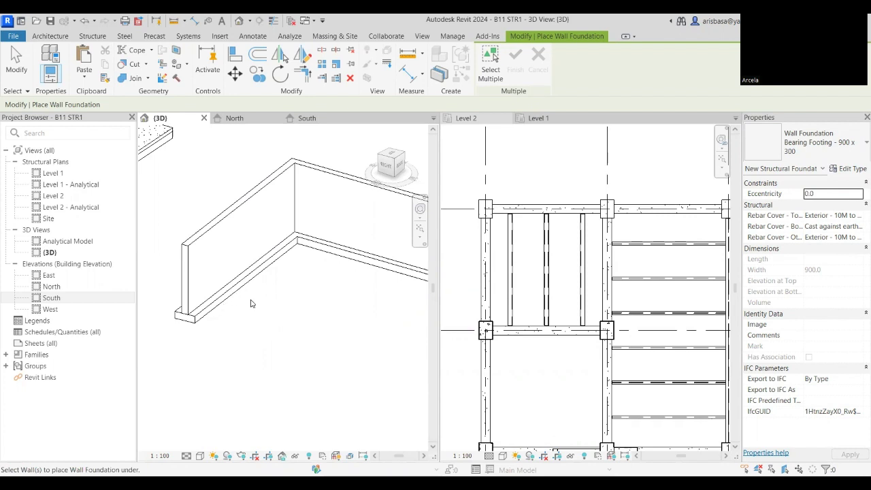
{"action": "scroll", "coordinate": [251, 304], "scroll_direction": "down", "scroll_amount": 2}
{"action": "key", "text": "Escape"}
{"action": "middle_click_drag", "start_coordinate": [213, 338], "coordinate": [299, 351]}
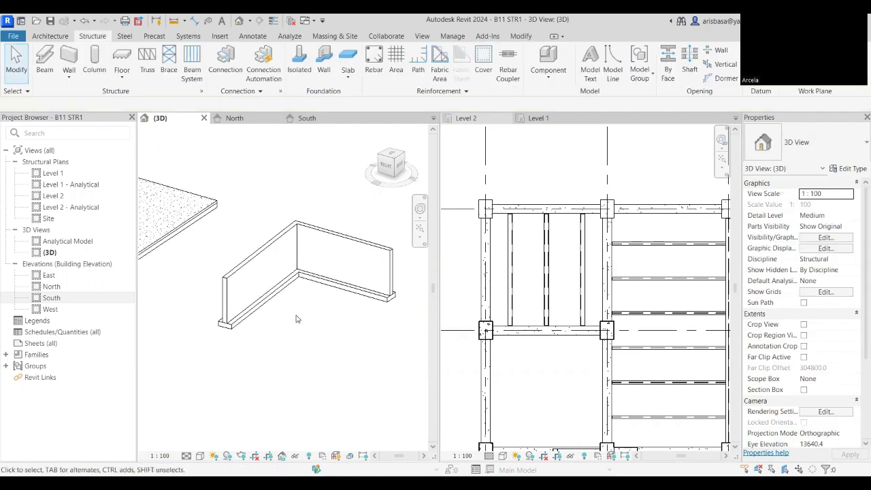
{"action": "middle_click_drag", "start_coordinate": [296, 319], "coordinate": [341, 344]}
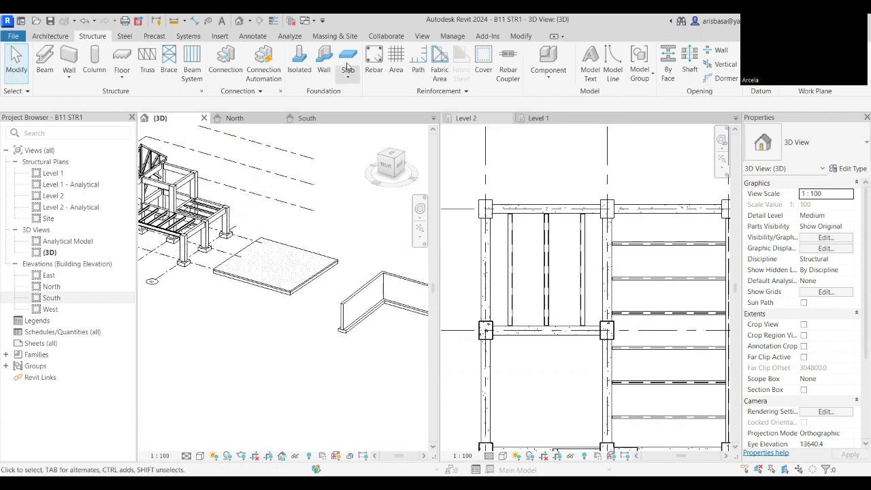
{"action": "scroll", "coordinate": [310, 318], "scroll_direction": "down", "scroll_amount": 2}
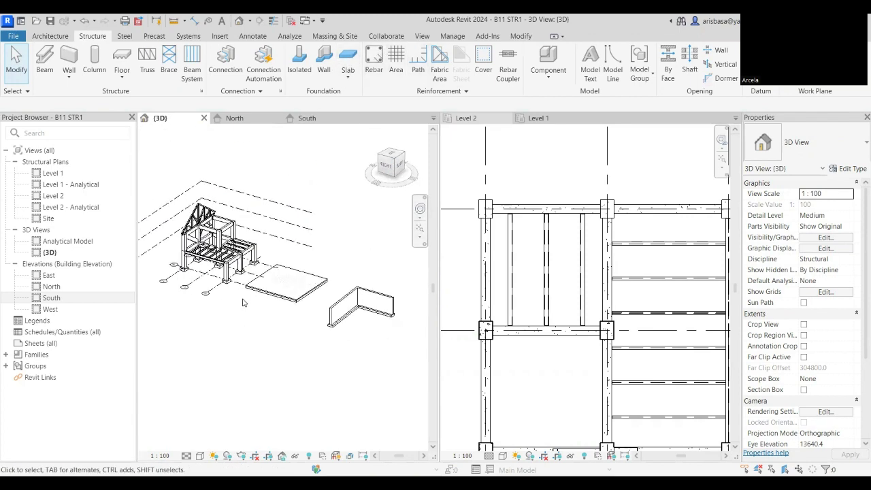
{"action": "scroll", "coordinate": [244, 303], "scroll_direction": "up", "scroll_amount": 3}
{"action": "middle_click_drag", "start_coordinate": [286, 340], "coordinate": [269, 353]}
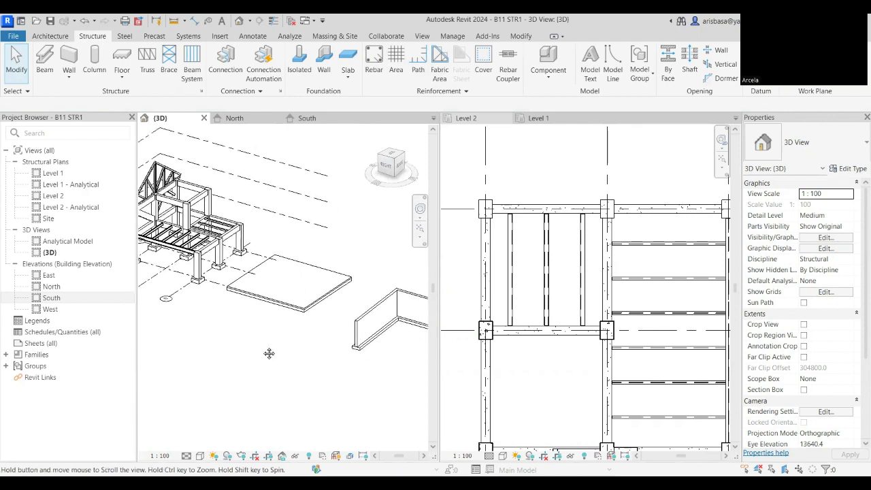
{"action": "scroll", "coordinate": [269, 353], "scroll_direction": "down", "scroll_amount": 1}
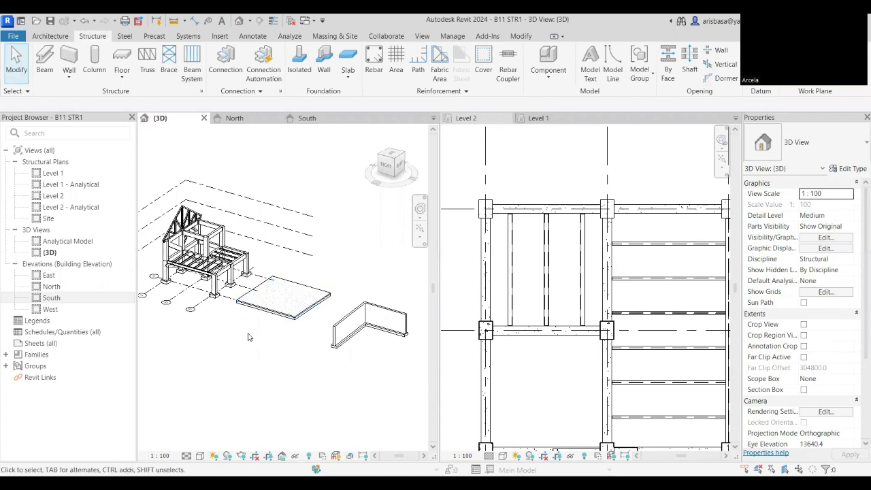
{"action": "middle_click_drag", "start_coordinate": [249, 333], "coordinate": [253, 347]}
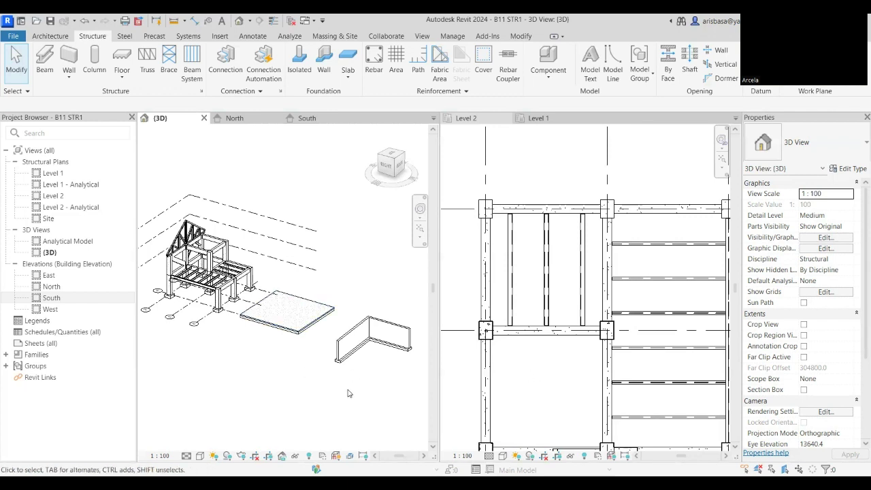
Pan and zoom the 3D view to frame the slab, wall and structural frame
{"action": "scroll", "coordinate": [347, 393], "scroll_direction": "up", "scroll_amount": 5}
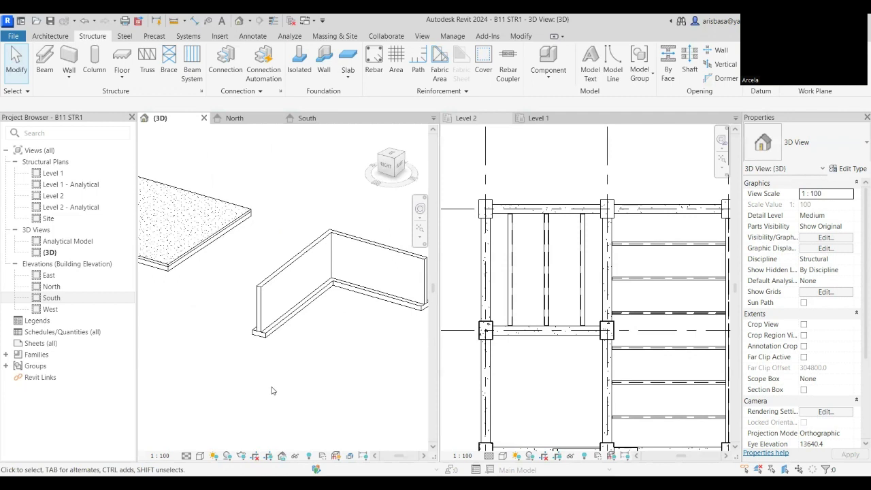
{"action": "middle_click_drag", "start_coordinate": [310, 354], "coordinate": [278, 352]}
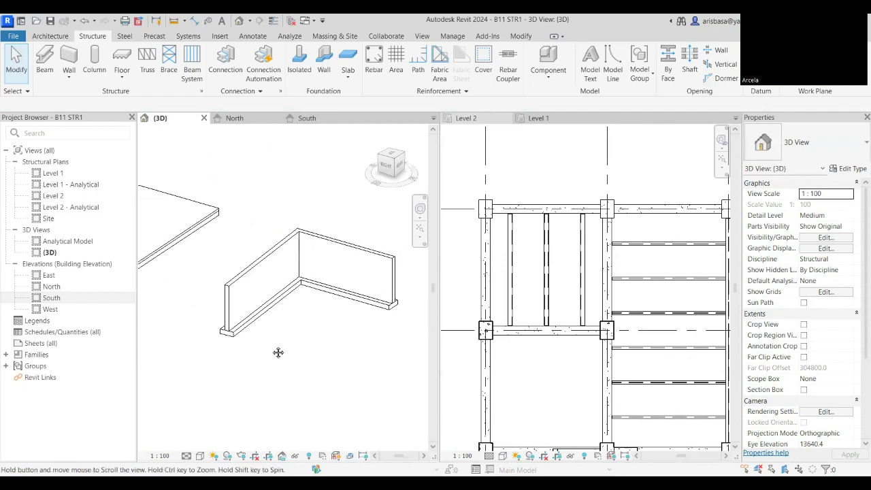
{"action": "scroll", "coordinate": [279, 353], "scroll_direction": "down", "scroll_amount": 6}
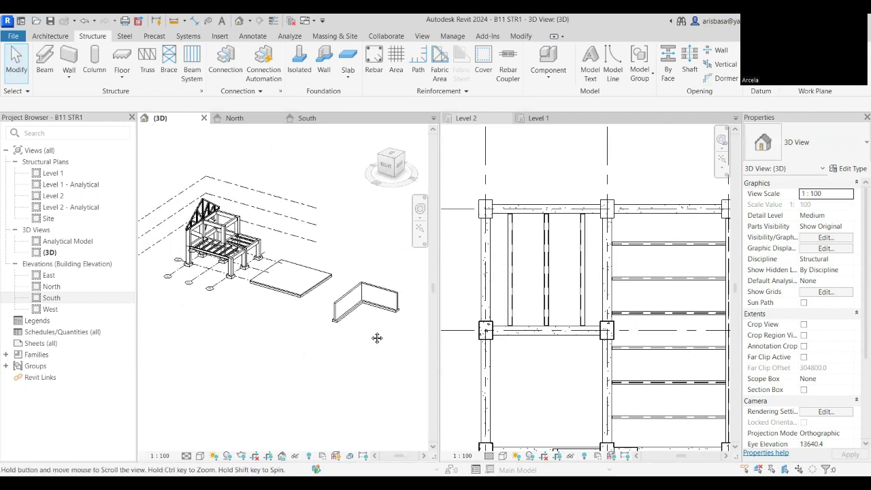
{"action": "middle_click_drag", "start_coordinate": [324, 353], "coordinate": [302, 359]}
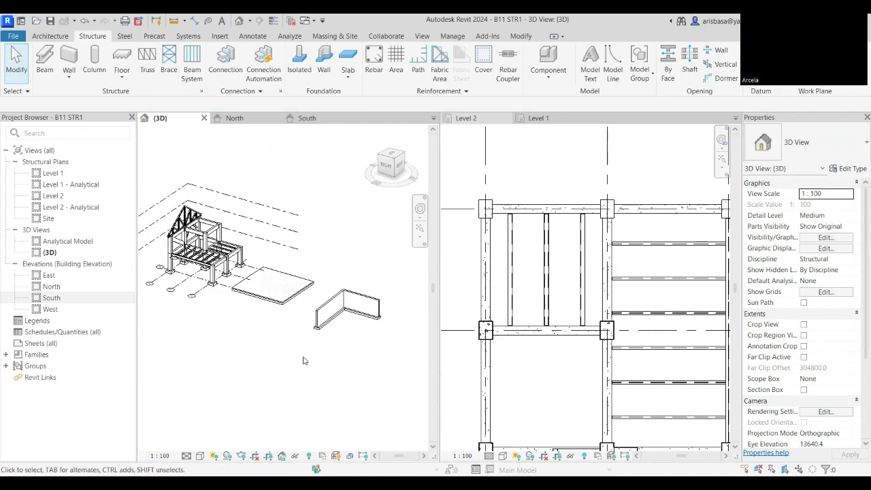
{"action": "scroll", "coordinate": [304, 361], "scroll_direction": "up", "scroll_amount": 5}
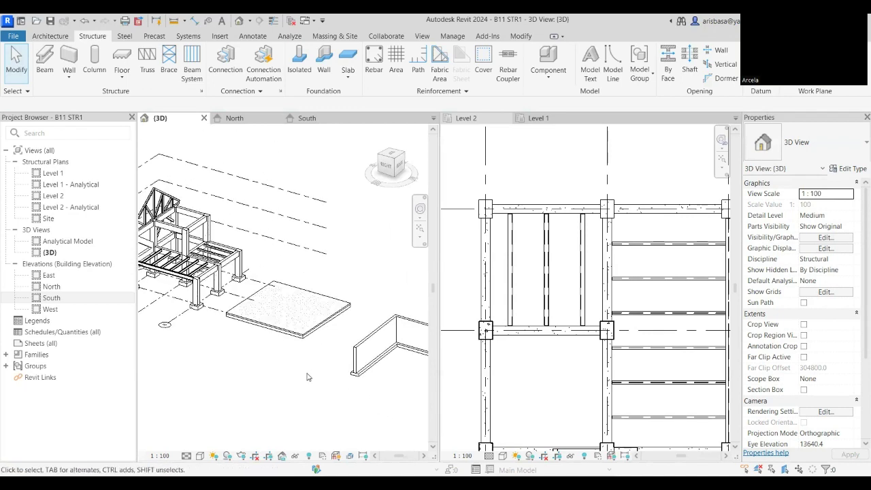
{"action": "middle_click_drag", "start_coordinate": [351, 428], "coordinate": [293, 375]}
{"action": "scroll", "coordinate": [292, 375], "scroll_direction": "up", "scroll_amount": 3}
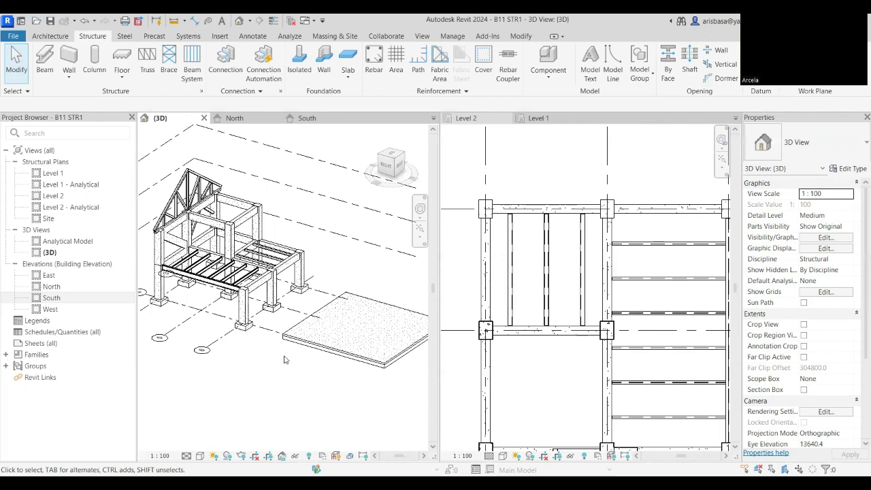
{"action": "scroll", "coordinate": [285, 360], "scroll_direction": "down", "scroll_amount": 2}
{"action": "middle_click_drag", "start_coordinate": [313, 387], "coordinate": [301, 362]}
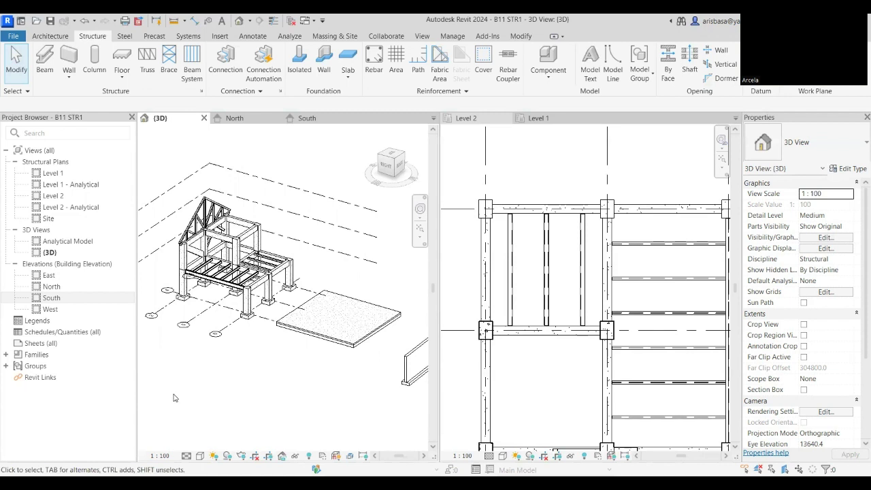
{"action": "middle_click_drag", "start_coordinate": [289, 395], "coordinate": [306, 394]}
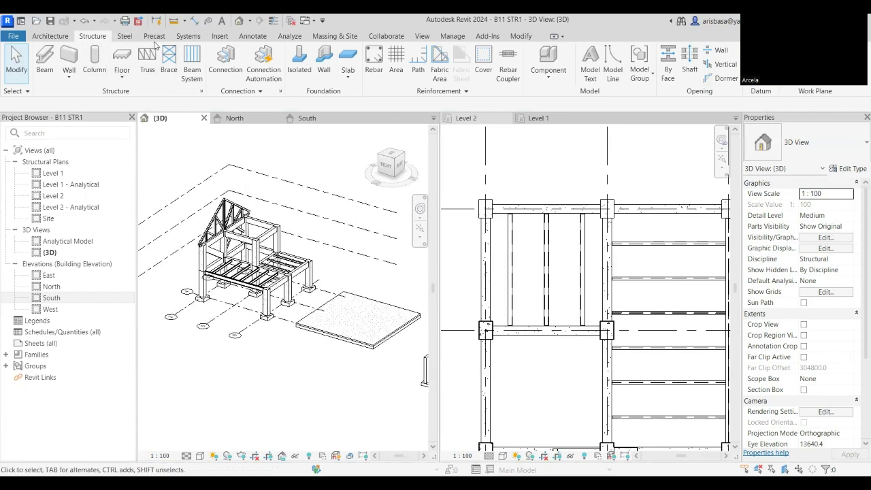
Start a Model In-Place element, accepting the category and the name Audio Visual Devices 1
{"action": "left_click", "coordinate": [57, 35]}
{"action": "left_click", "coordinate": [132, 77]}
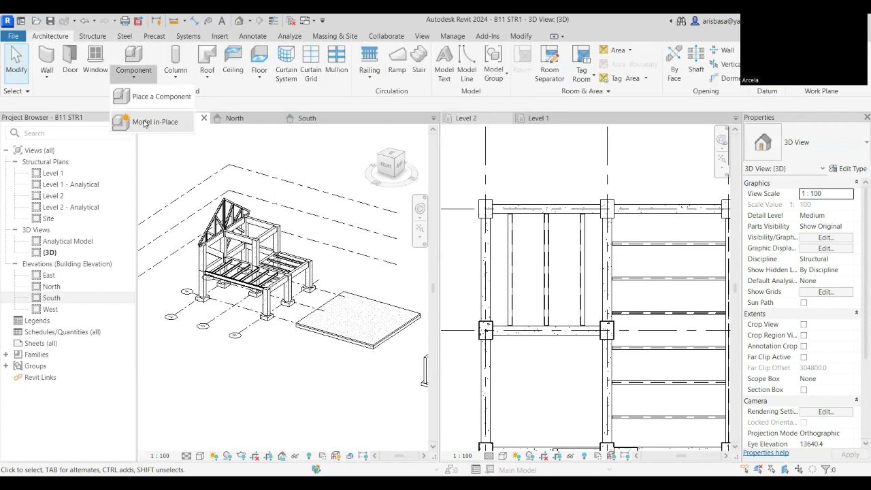
{"action": "left_click", "coordinate": [144, 124]}
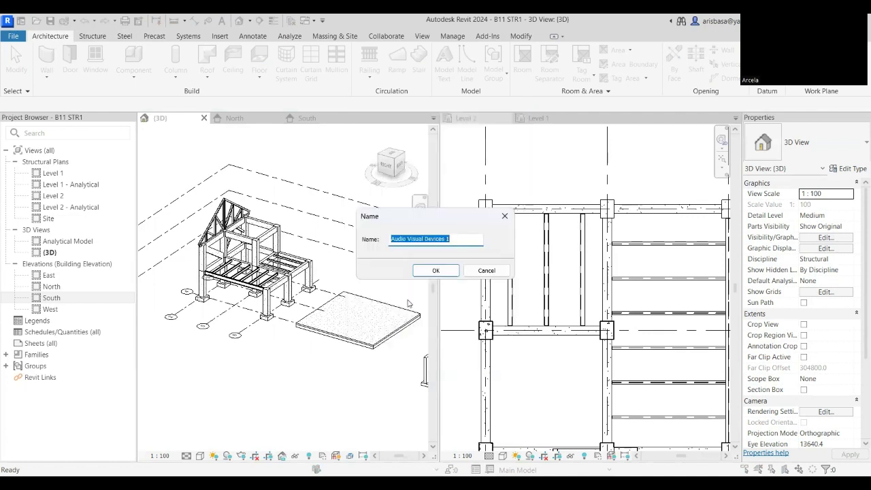
{"action": "left_click", "coordinate": [445, 372]}
{"action": "left_click", "coordinate": [437, 271]}
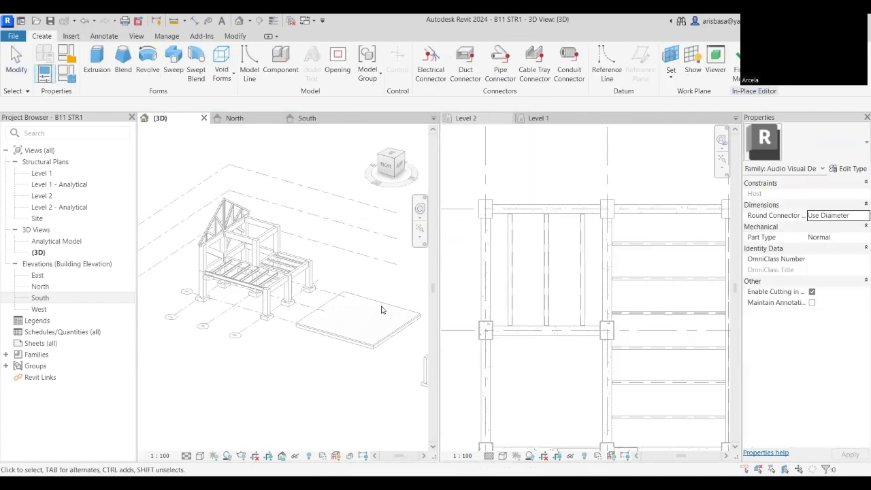
{"action": "middle_click_drag", "start_coordinate": [333, 343], "coordinate": [344, 294]}
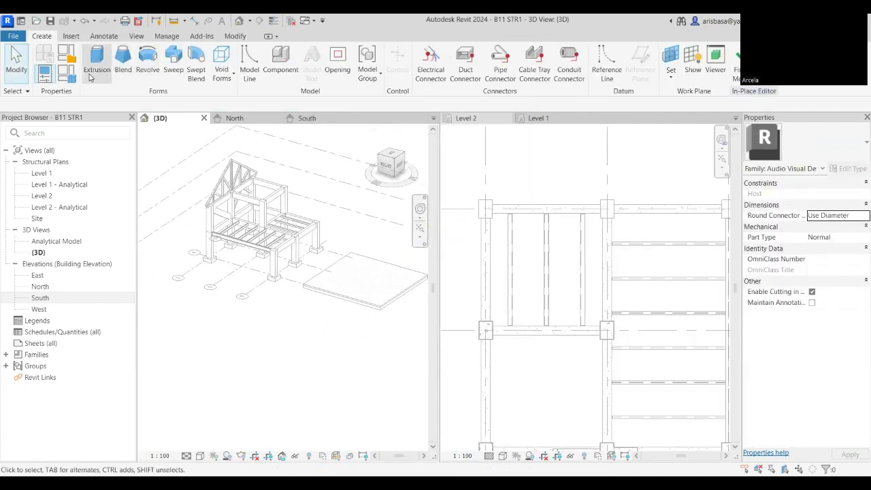
Start an extrusion and sketch a rectangle with the Rectangle tool
{"action": "left_click", "coordinate": [96, 62]}
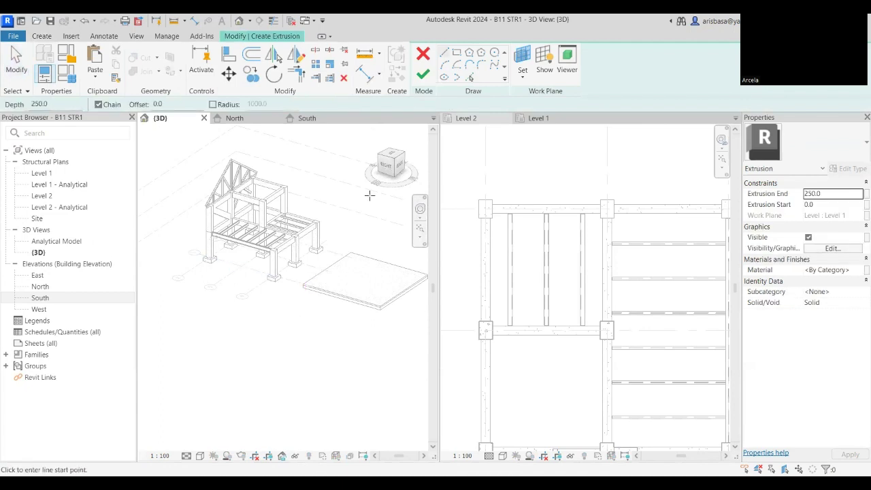
{"action": "left_click", "coordinate": [457, 52]}
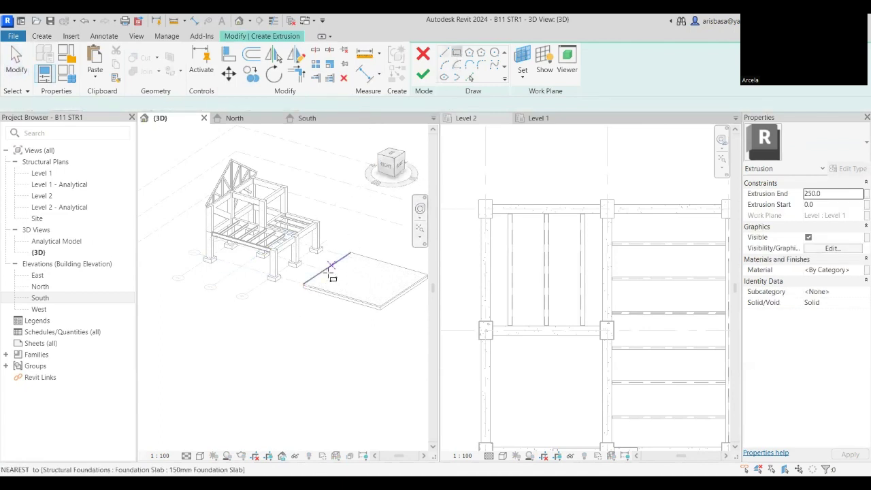
{"action": "left_click", "coordinate": [296, 309]}
{"action": "scroll", "coordinate": [259, 354], "scroll_direction": "up", "scroll_amount": 3}
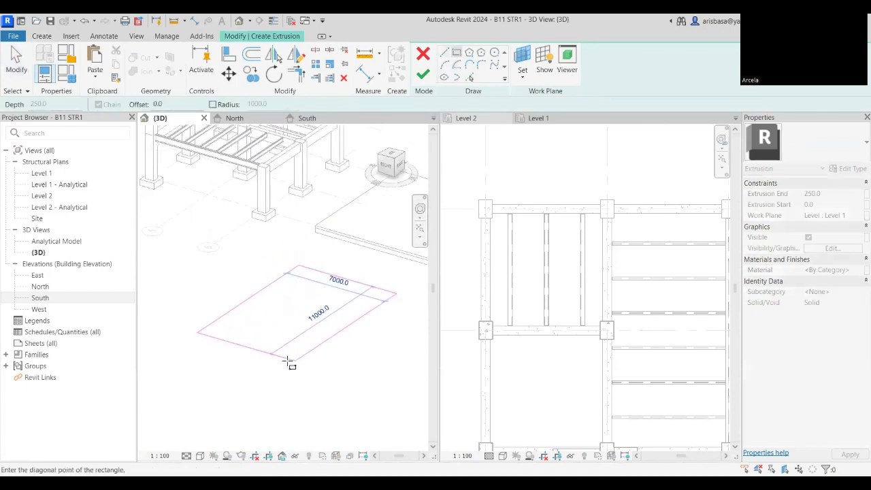
{"action": "scroll", "coordinate": [276, 344], "scroll_direction": "up", "scroll_amount": 2}
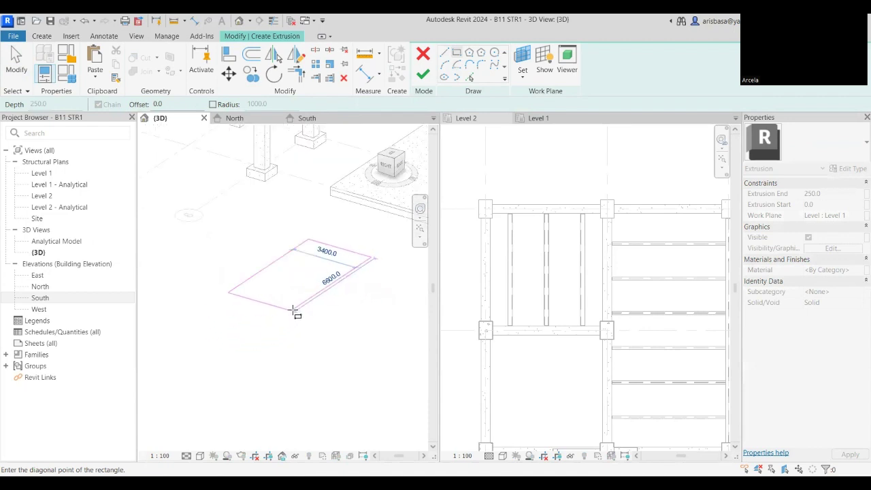
{"action": "left_click", "coordinate": [277, 310]}
Resize the sketched rectangle to 2400 wide by 6000 long
{"action": "scroll", "coordinate": [350, 235], "scroll_direction": "up", "scroll_amount": 2}
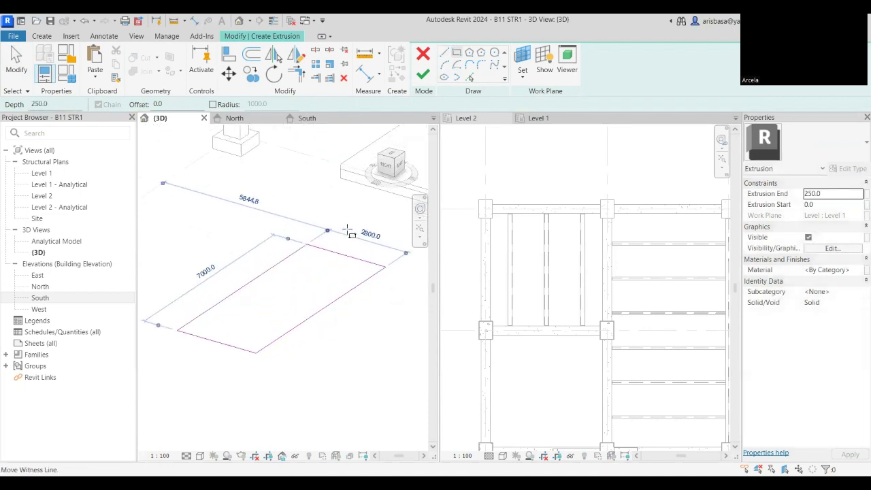
{"action": "left_click", "coordinate": [363, 232]}
{"action": "type", "text": "2"}
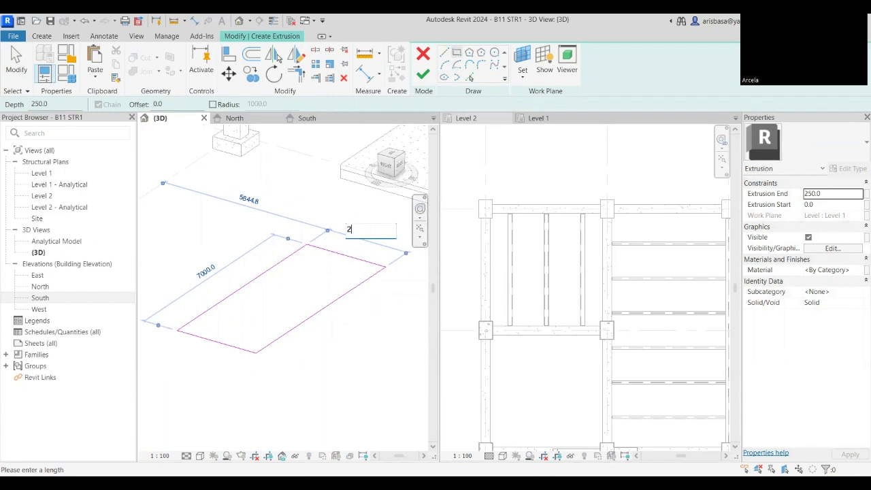
{"action": "type", "text": "400"}
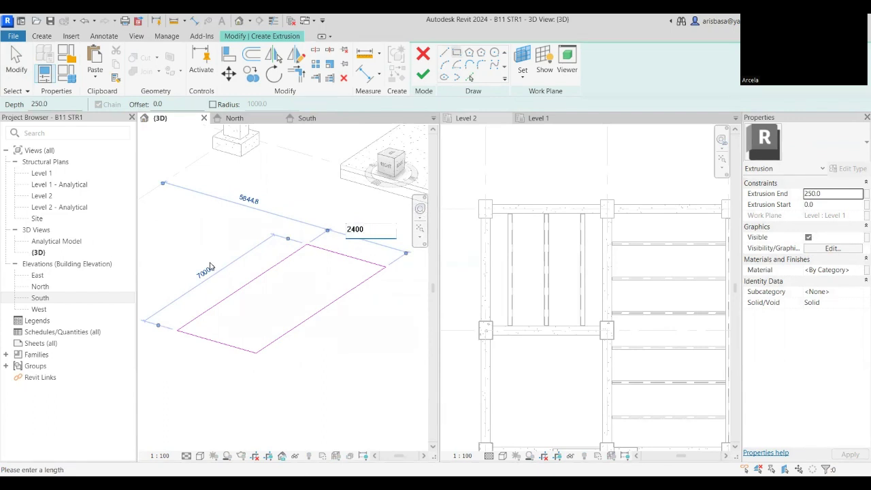
{"action": "key", "text": "Return"}
{"action": "left_click", "coordinate": [213, 274]}
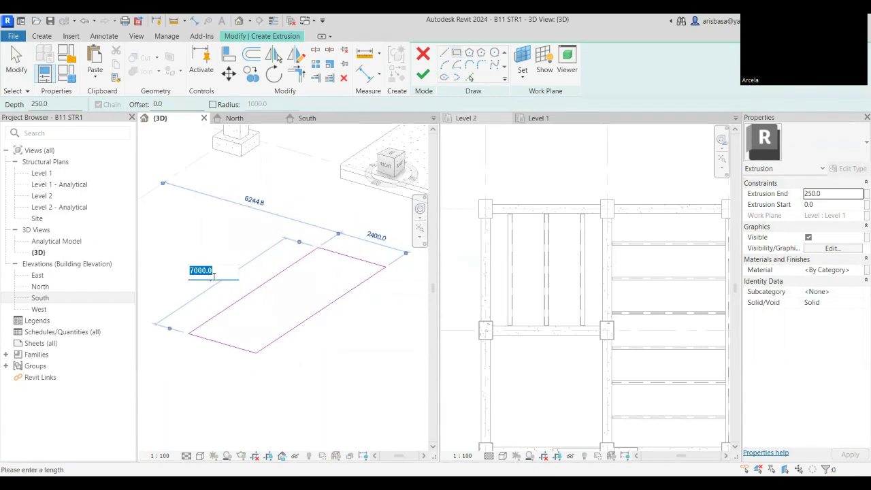
{"action": "type", "text": "6"}
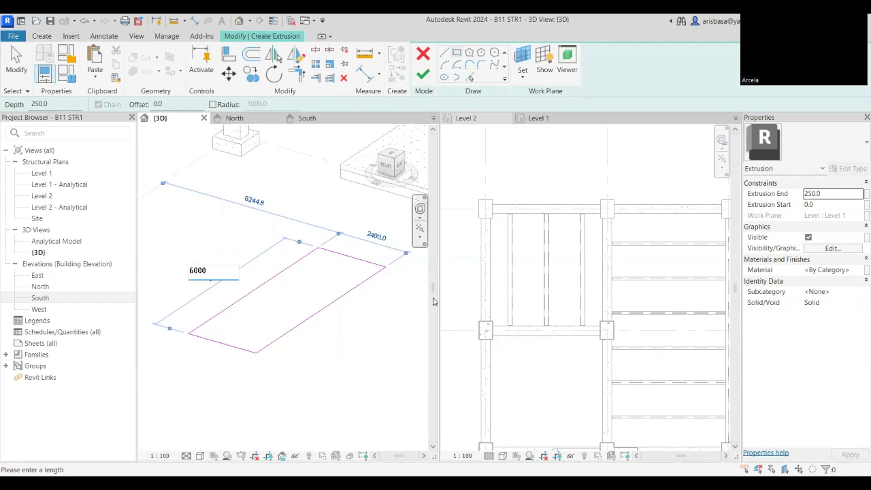
{"action": "key", "text": "Return"}
Set the Extrusion End to 2800 and finish the extrusion sketch
{"action": "middle_click_drag", "start_coordinate": [362, 315], "coordinate": [358, 333]}
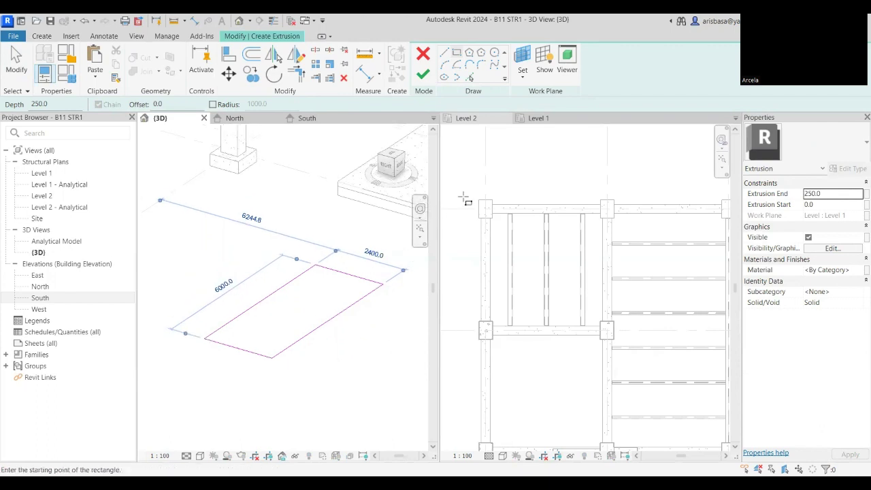
{"action": "left_click", "coordinate": [824, 194]}
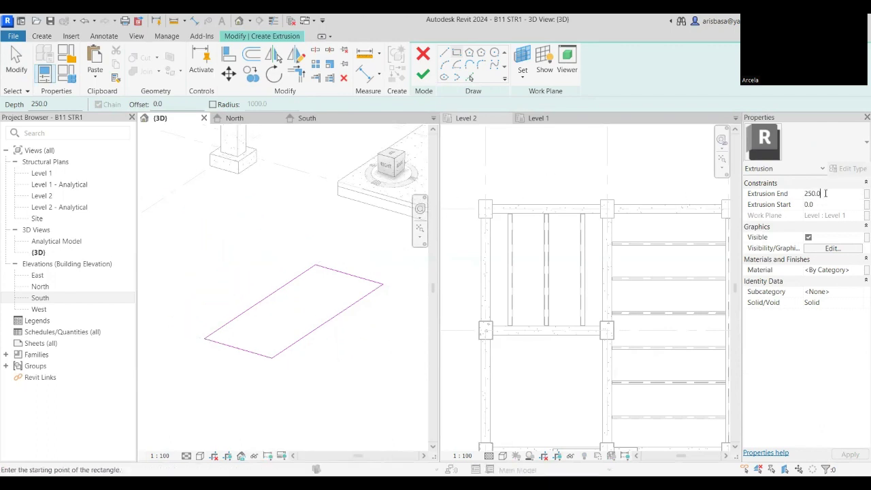
{"action": "left_click_drag", "start_coordinate": [826, 193], "coordinate": [754, 185]}
{"action": "type", "text": "2"}
{"action": "key", "text": "Return"}
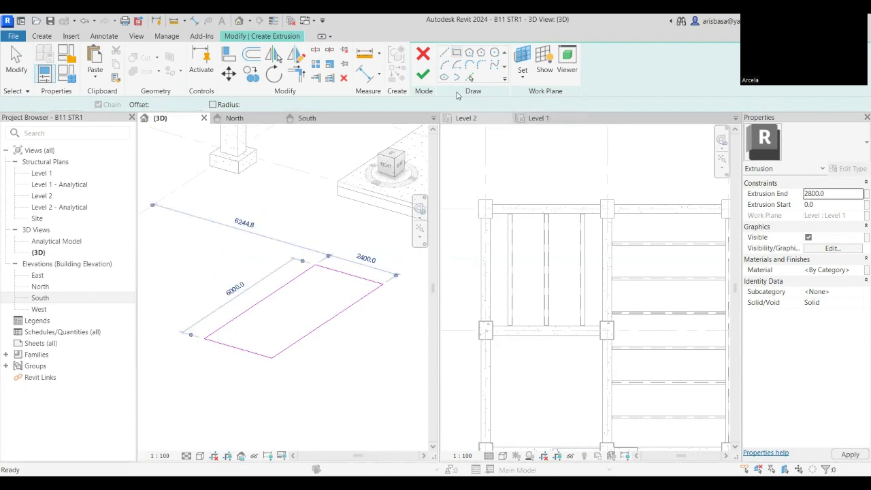
{"action": "left_click", "coordinate": [422, 73]}
{"action": "scroll", "coordinate": [342, 308], "scroll_direction": "down", "scroll_amount": 1}
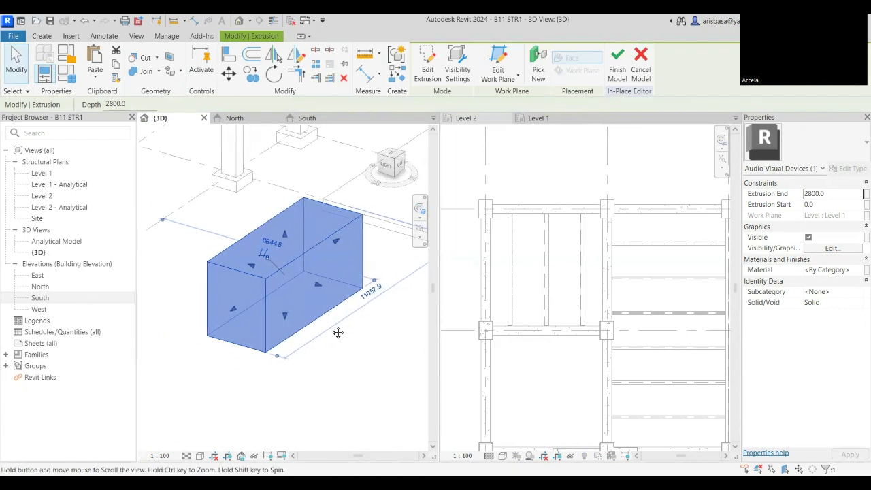
{"action": "left_click", "coordinate": [337, 331]}
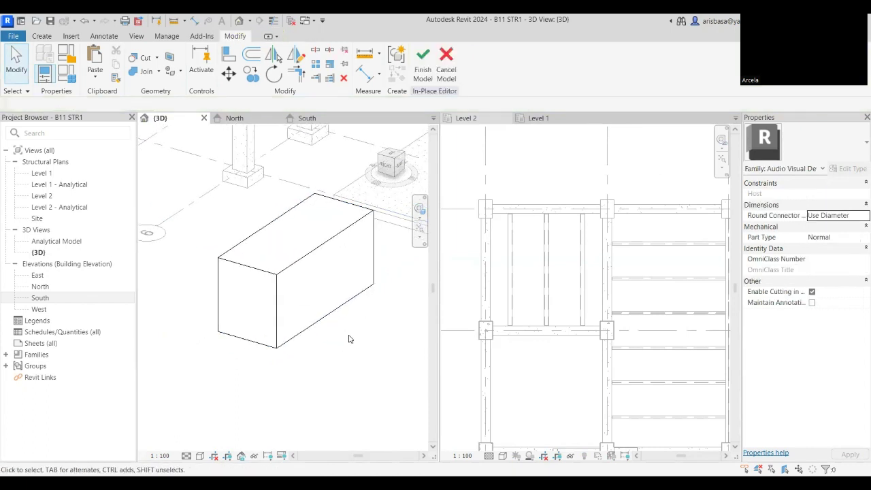
Finish the Audio Visual Devices 1 model and frame the box beside the structural frame
{"action": "middle_click_drag", "start_coordinate": [358, 338], "coordinate": [303, 309], "text": "shift"}
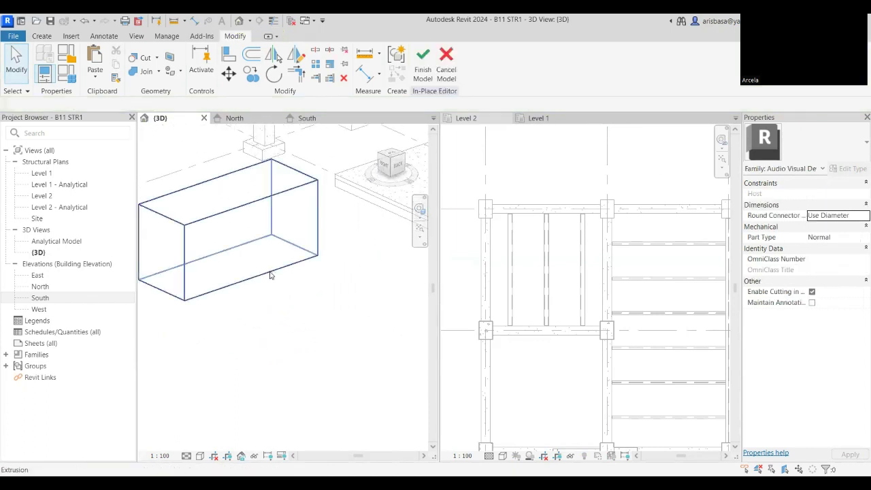
{"action": "middle_click_drag", "start_coordinate": [269, 273], "coordinate": [348, 350]}
{"action": "left_click", "coordinate": [422, 68]}
{"action": "scroll", "coordinate": [349, 354], "scroll_direction": "up", "scroll_amount": 3}
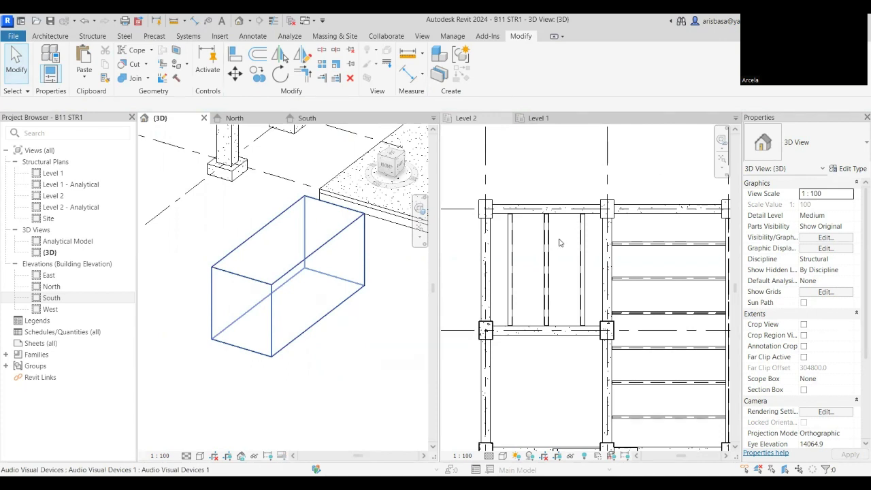
{"action": "middle_click_drag", "start_coordinate": [344, 310], "coordinate": [278, 347]}
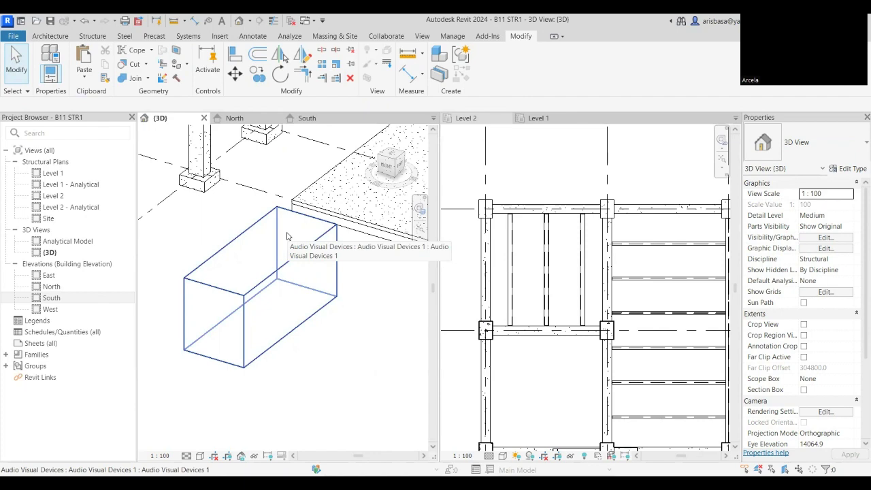
{"action": "scroll", "coordinate": [287, 236], "scroll_direction": "down", "scroll_amount": 2}
{"action": "middle_click_drag", "start_coordinate": [374, 306], "coordinate": [320, 335]}
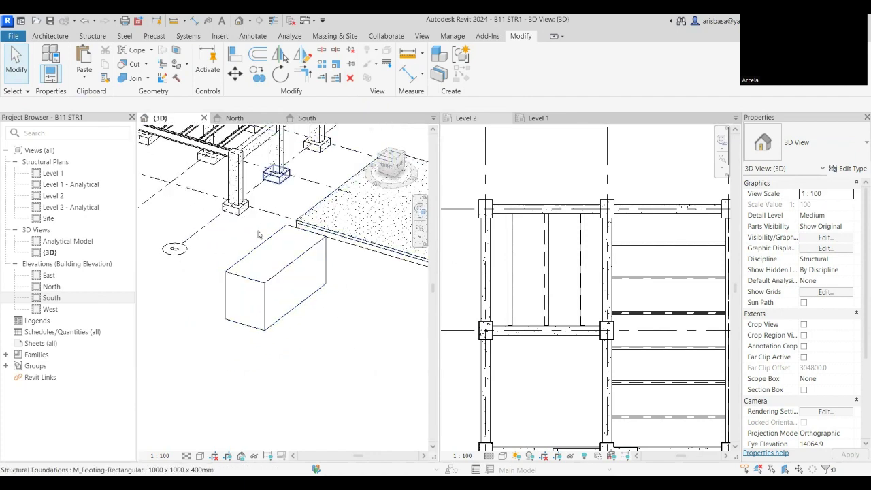
Open the Level 1 plan and start the Beam tool with type HSS152.4X152.4X9.5
{"action": "left_click", "coordinate": [58, 176]}
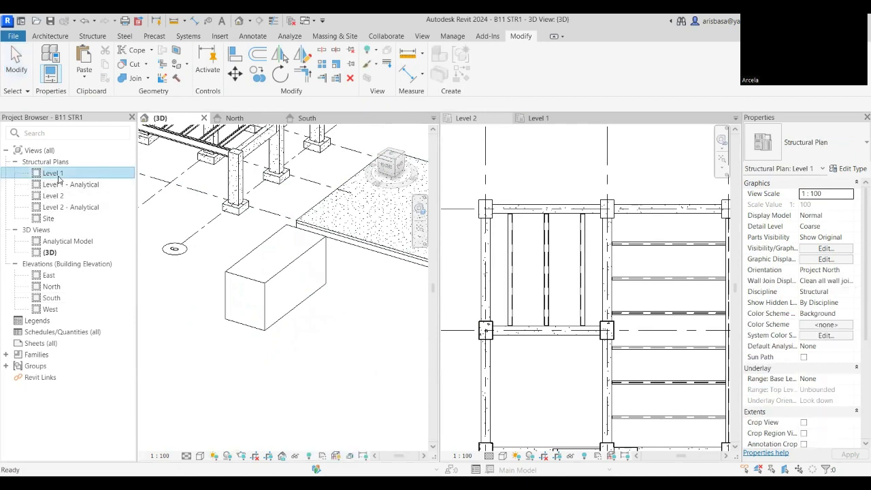
{"action": "double_click", "coordinate": [58, 179]}
{"action": "scroll", "coordinate": [536, 321], "scroll_direction": "down", "scroll_amount": 3}
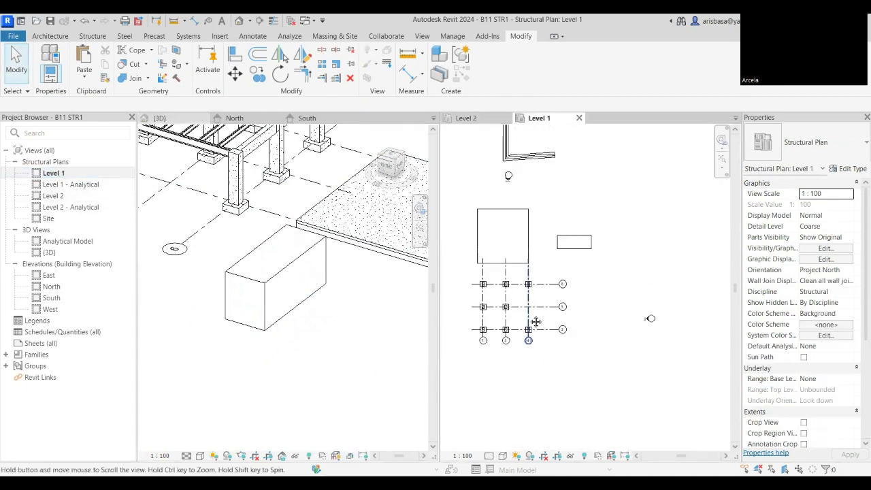
{"action": "scroll", "coordinate": [578, 239], "scroll_direction": "up", "scroll_amount": 6}
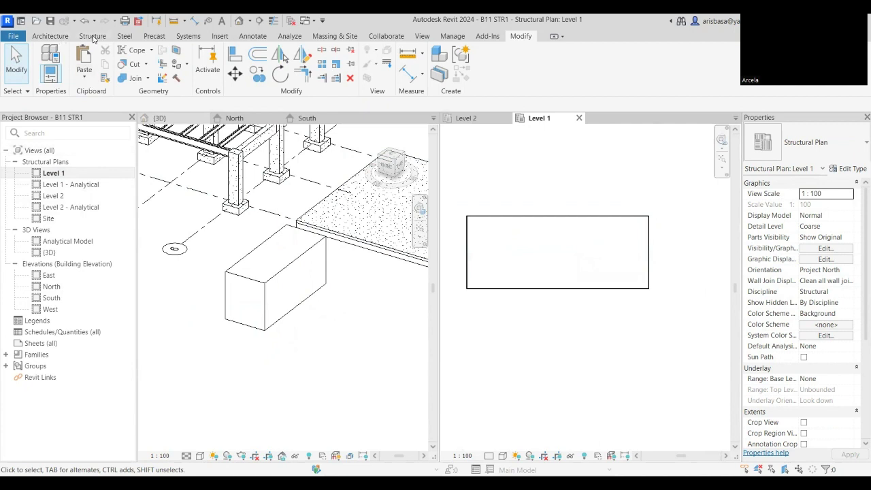
{"action": "left_click", "coordinate": [93, 37]}
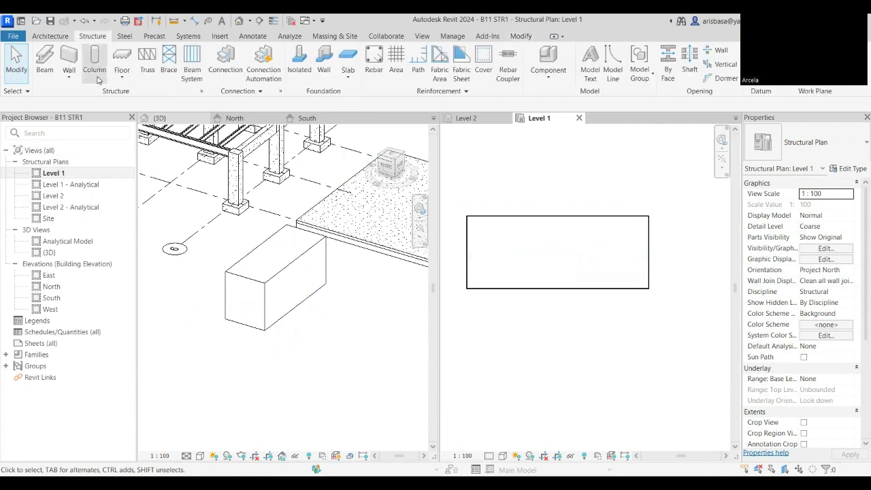
{"action": "left_click", "coordinate": [42, 74]}
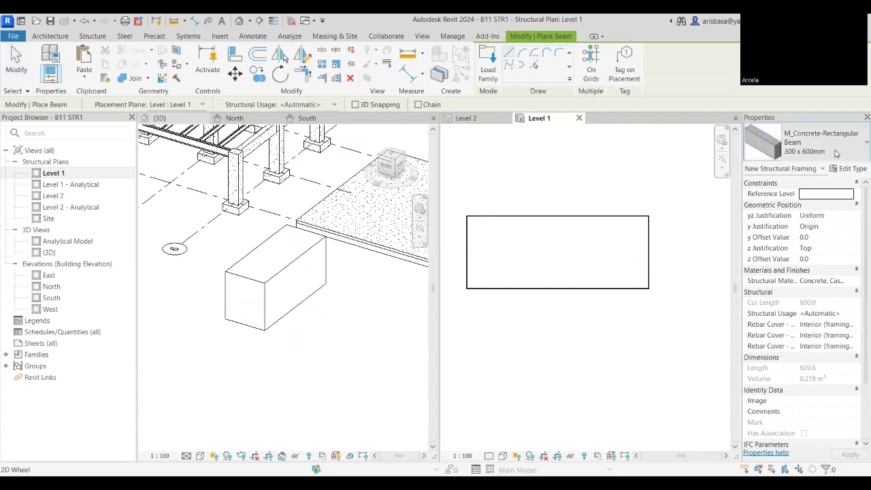
{"action": "left_click", "coordinate": [835, 154]}
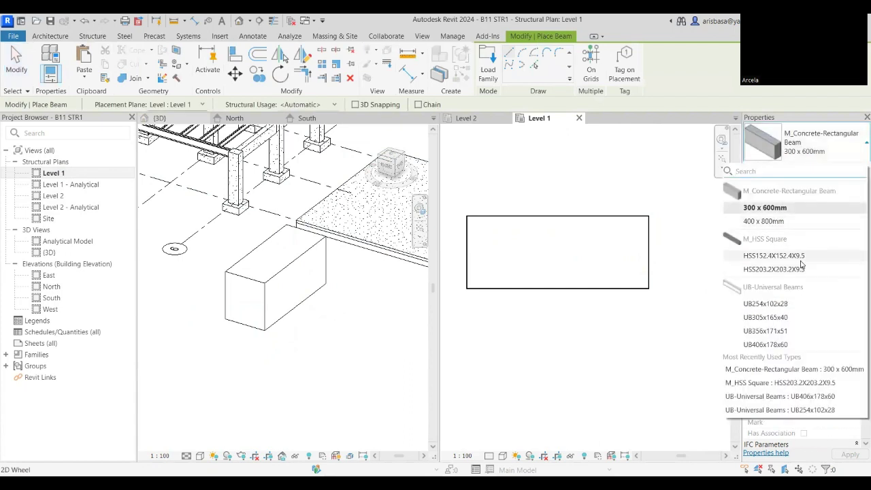
{"action": "left_click", "coordinate": [774, 256]}
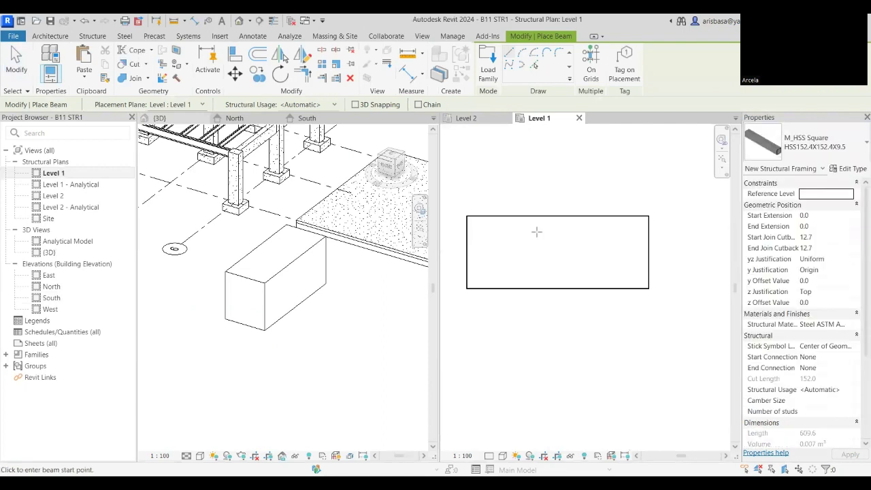
{"action": "middle_click_drag", "start_coordinate": [538, 232], "coordinate": [578, 252]}
{"action": "scroll", "coordinate": [553, 245], "scroll_direction": "up", "scroll_amount": 2}
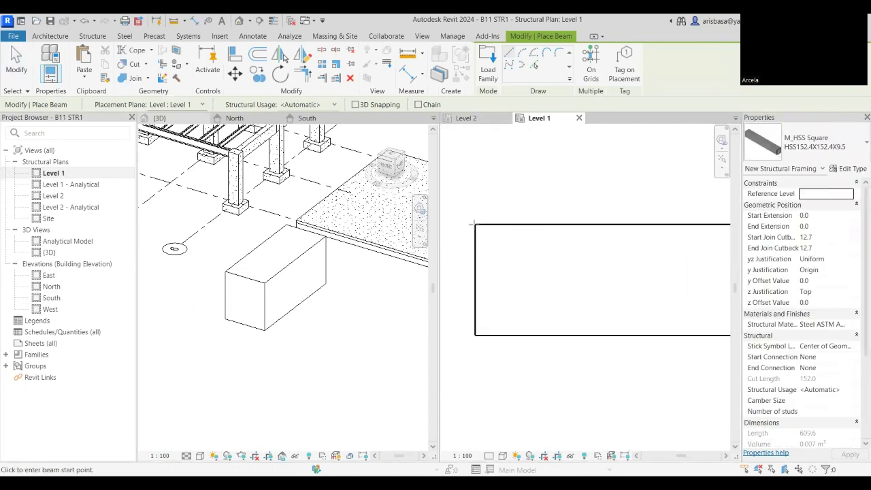
Draw four beams along the top, right, bottom and left edges of the rectangle
{"action": "left_click", "coordinate": [474, 224]}
{"action": "scroll", "coordinate": [578, 229], "scroll_direction": "down", "scroll_amount": 1}
{"action": "middle_click_drag", "start_coordinate": [587, 232], "coordinate": [523, 231]}
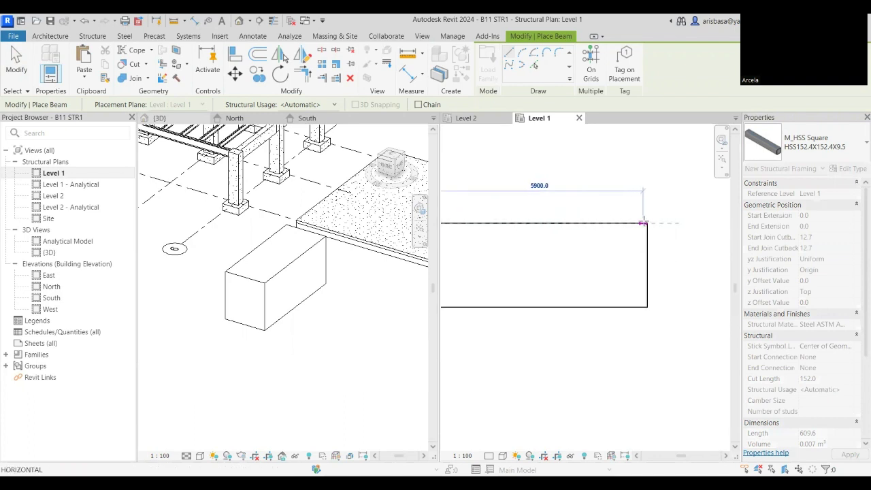
{"action": "left_click", "coordinate": [646, 222]}
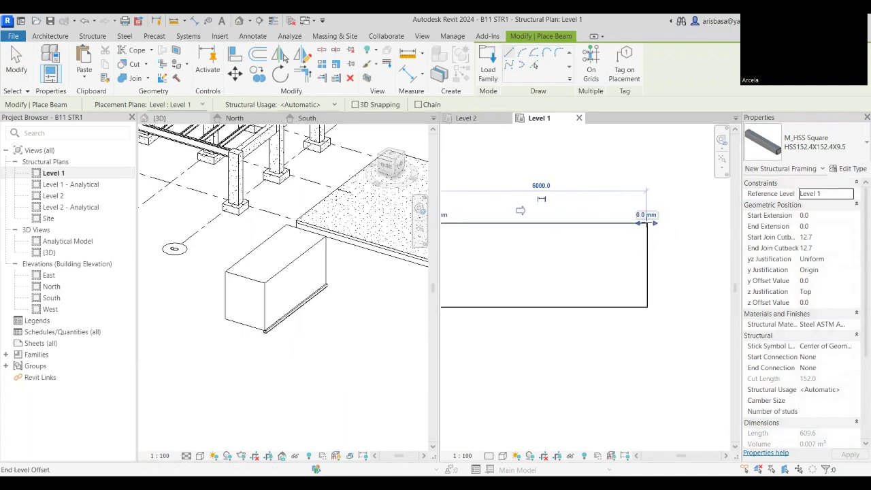
{"action": "left_click", "coordinate": [646, 223]}
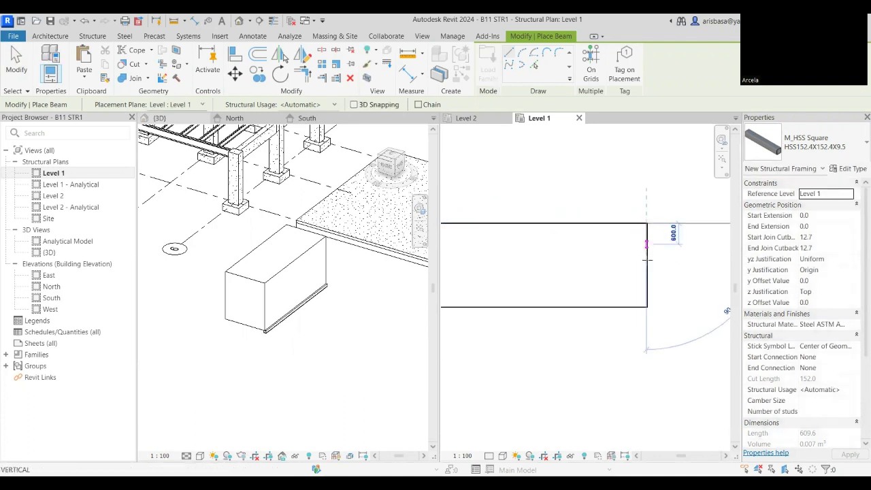
{"action": "left_click", "coordinate": [647, 306]}
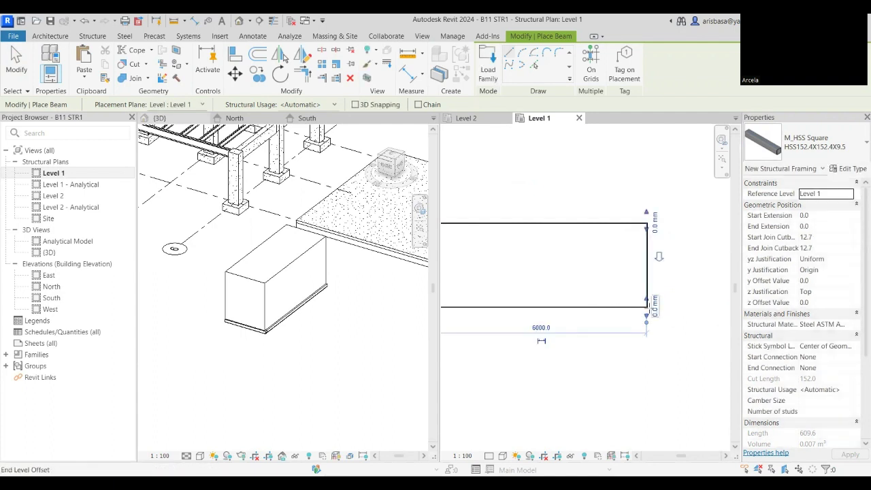
{"action": "middle_click_drag", "start_coordinate": [649, 308], "coordinate": [703, 311]}
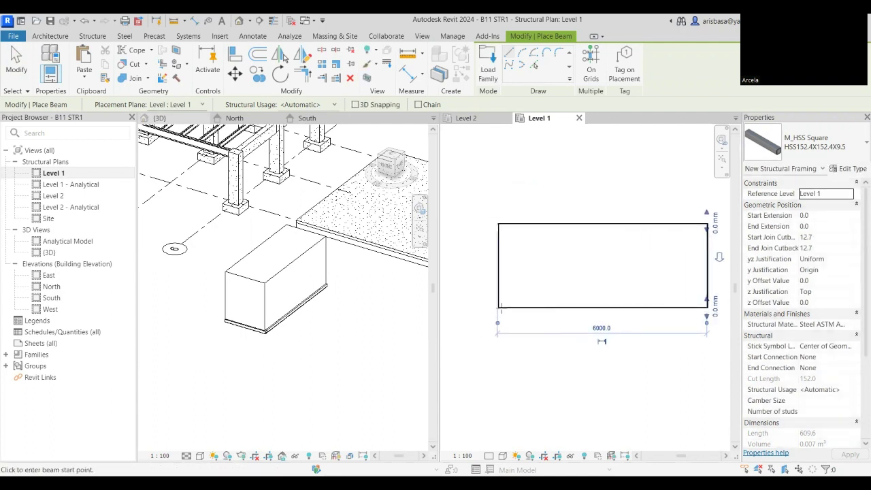
{"action": "left_click", "coordinate": [498, 307]}
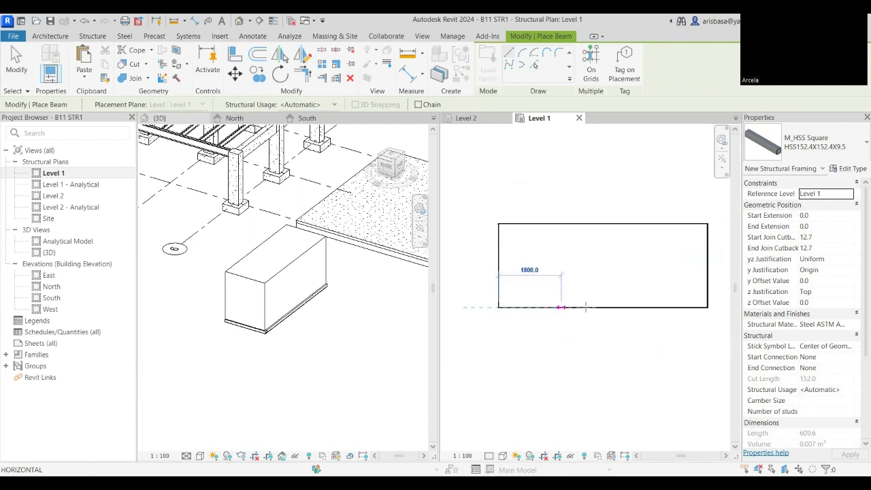
{"action": "left_click", "coordinate": [685, 307]}
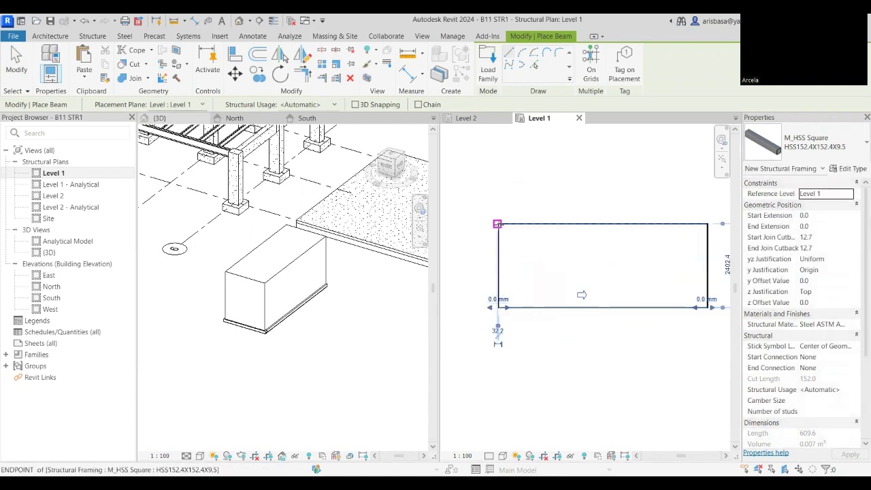
{"action": "left_click", "coordinate": [498, 224]}
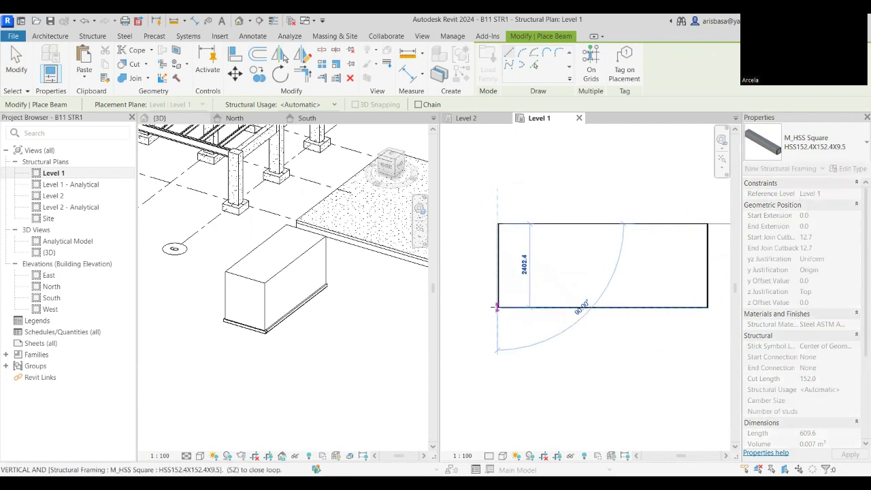
{"action": "left_click", "coordinate": [497, 307]}
Check the beams in the 3D view and end beam placement
{"action": "scroll", "coordinate": [243, 320], "scroll_direction": "up", "scroll_amount": 3}
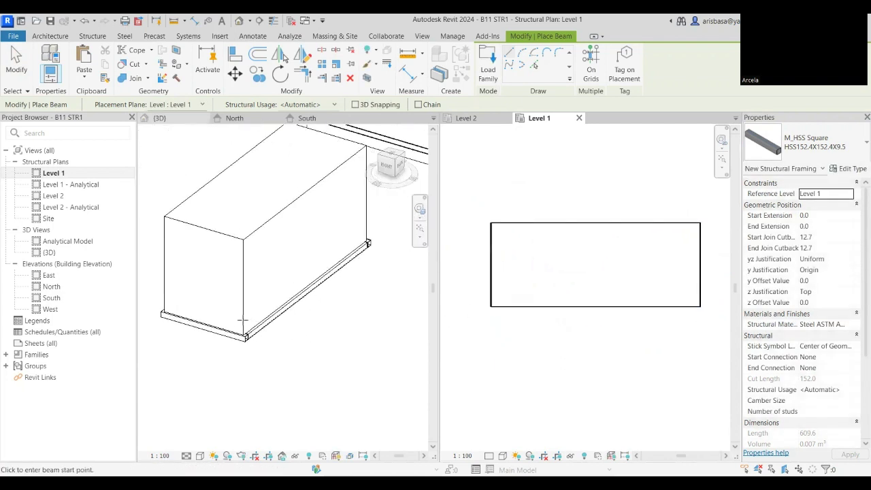
{"action": "scroll", "coordinate": [243, 320], "scroll_direction": "up", "scroll_amount": 3}
{"action": "left_click", "coordinate": [264, 328]}
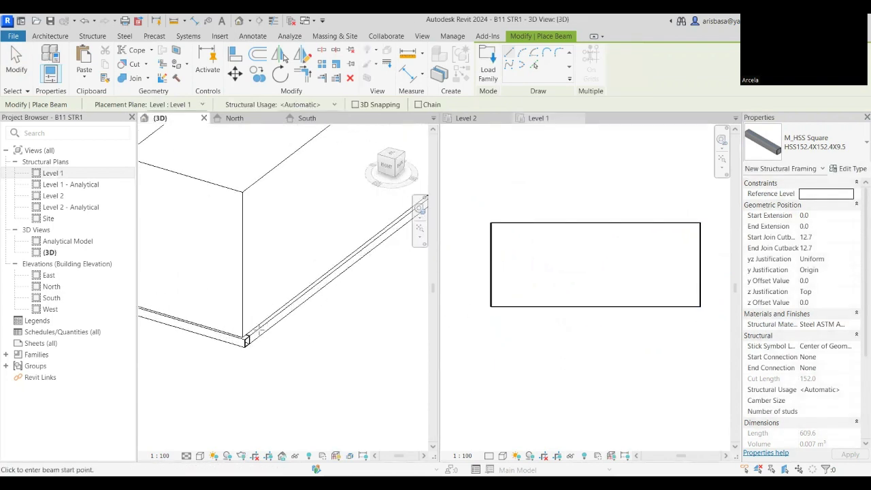
{"action": "scroll", "coordinate": [286, 325], "scroll_direction": "down", "scroll_amount": 6}
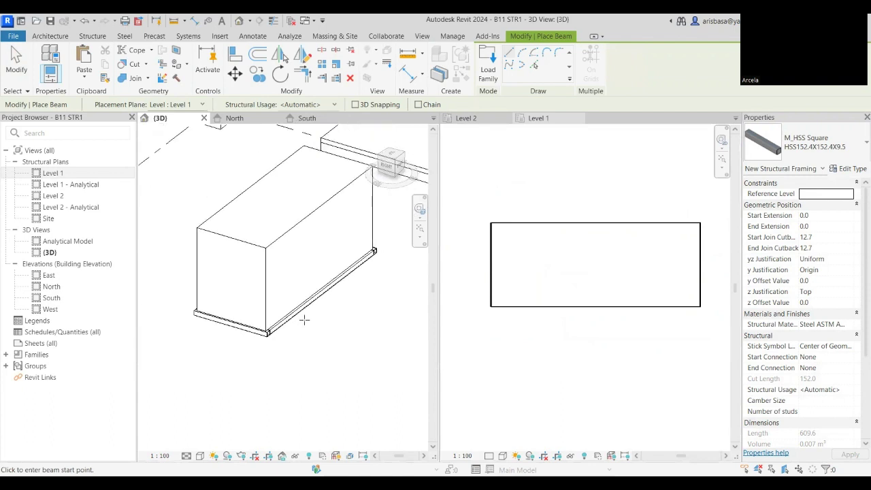
{"action": "left_click", "coordinate": [614, 319]}
{"action": "left_click", "coordinate": [266, 312]}
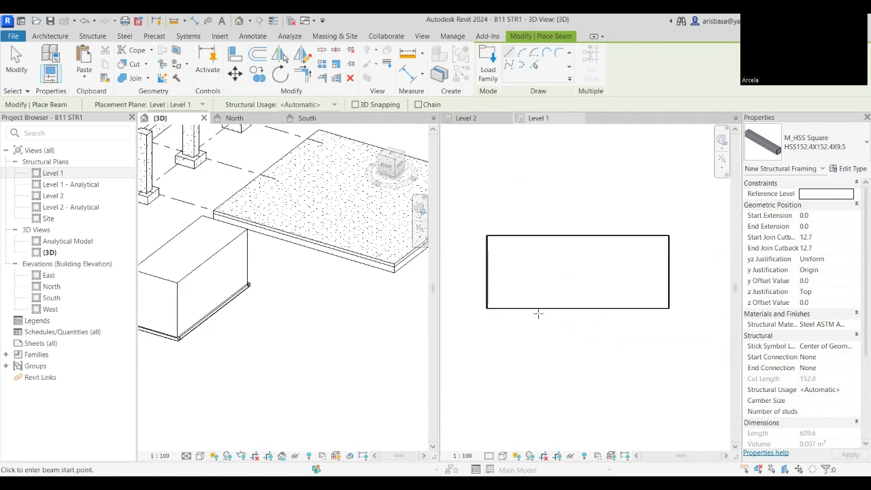
{"action": "key", "text": "Escape"}
{"action": "key", "text": "Escape"}
{"action": "left_click", "coordinate": [467, 425]}
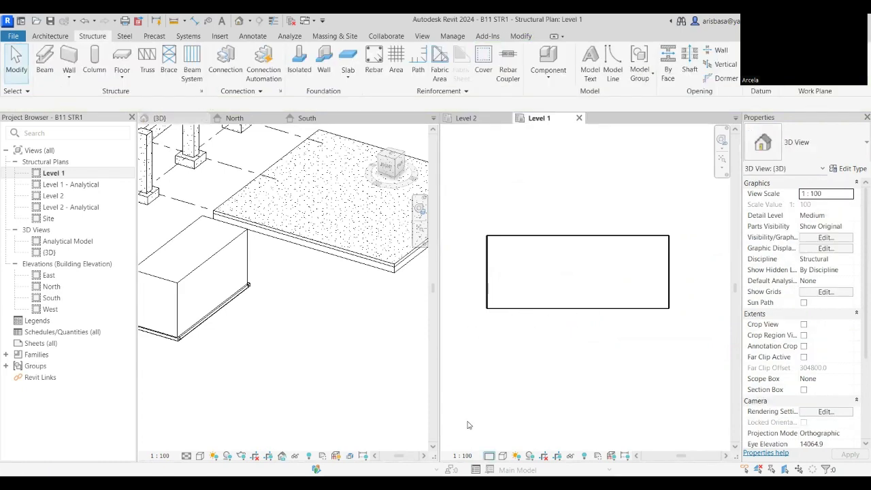
Select the rectangle's elements and filter the selection to only the four Structural Framing beams
{"action": "left_click_drag", "start_coordinate": [475, 325], "coordinate": [714, 204]}
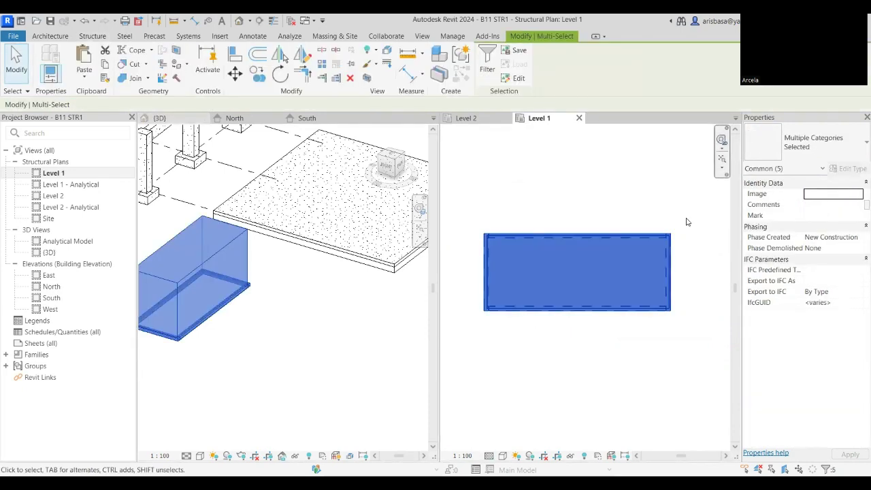
{"action": "left_click_drag", "start_coordinate": [506, 311], "coordinate": [515, 314]}
{"action": "left_click", "coordinate": [496, 352]}
{"action": "left_click_drag", "start_coordinate": [479, 341], "coordinate": [701, 204]}
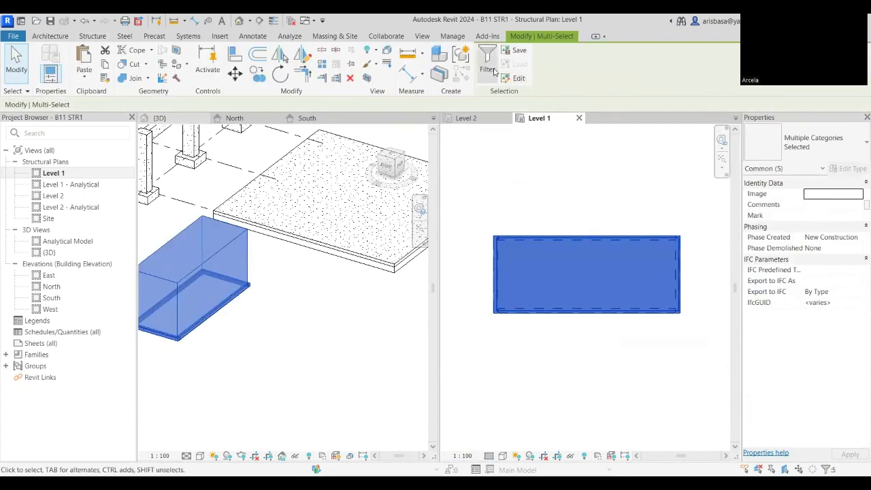
{"action": "left_click", "coordinate": [484, 72]}
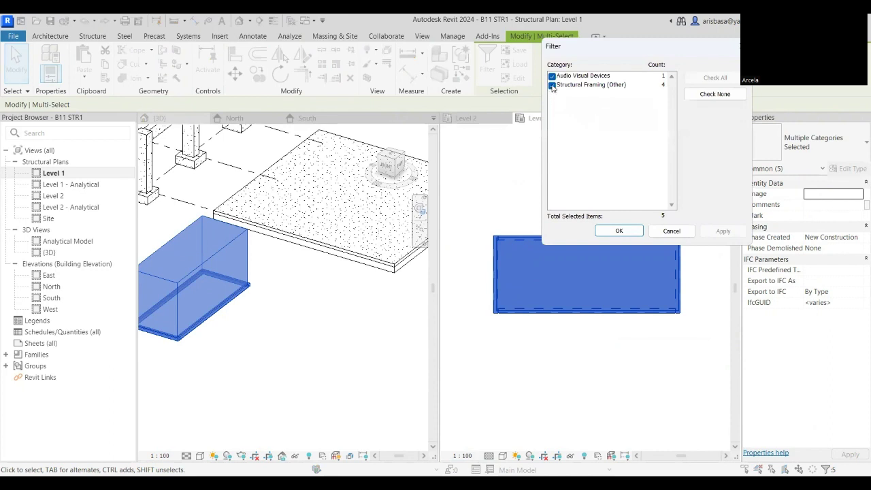
{"action": "left_click", "coordinate": [552, 76]}
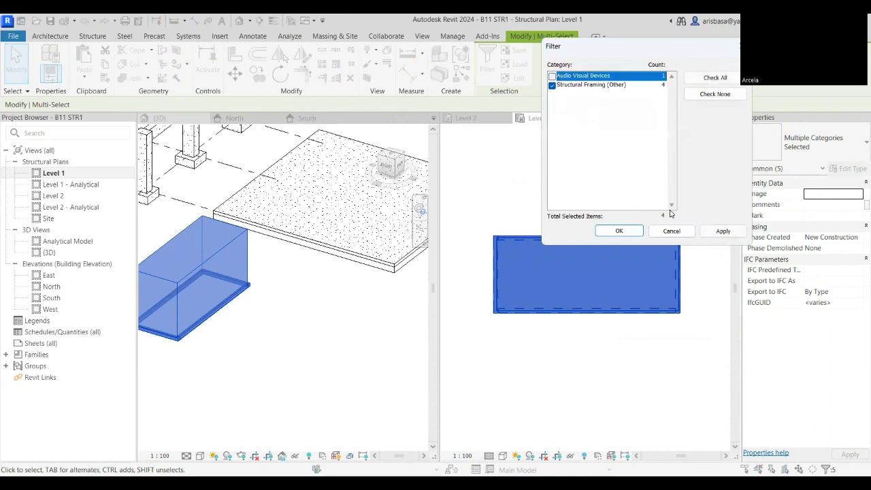
{"action": "left_click", "coordinate": [627, 233]}
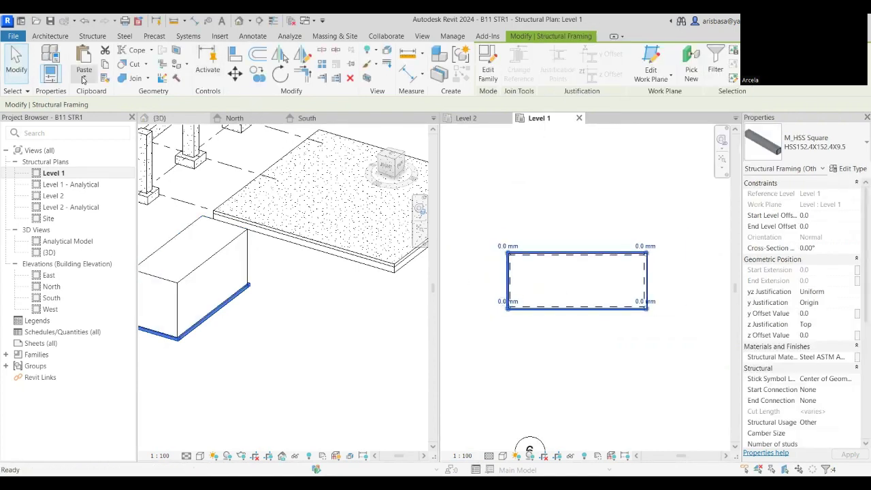
Paste the beams Aligned to Selected Levels onto Level 2
{"action": "left_click", "coordinate": [82, 80]}
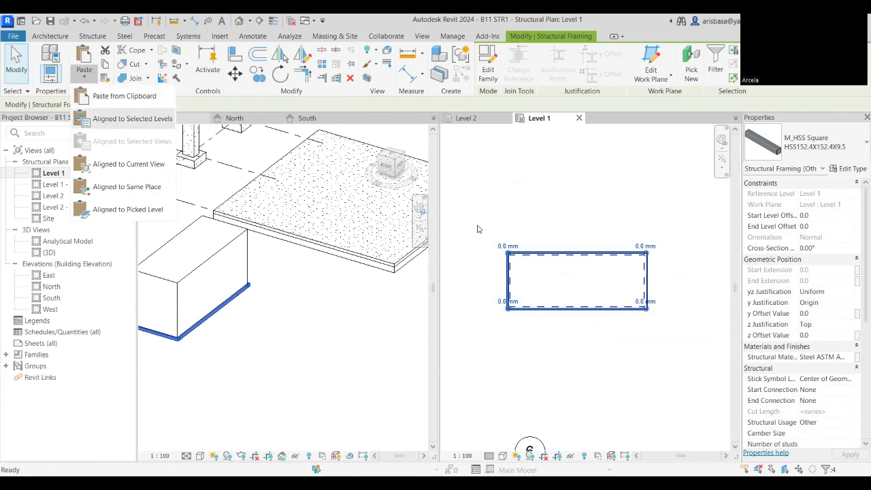
{"action": "left_click", "coordinate": [382, 186]}
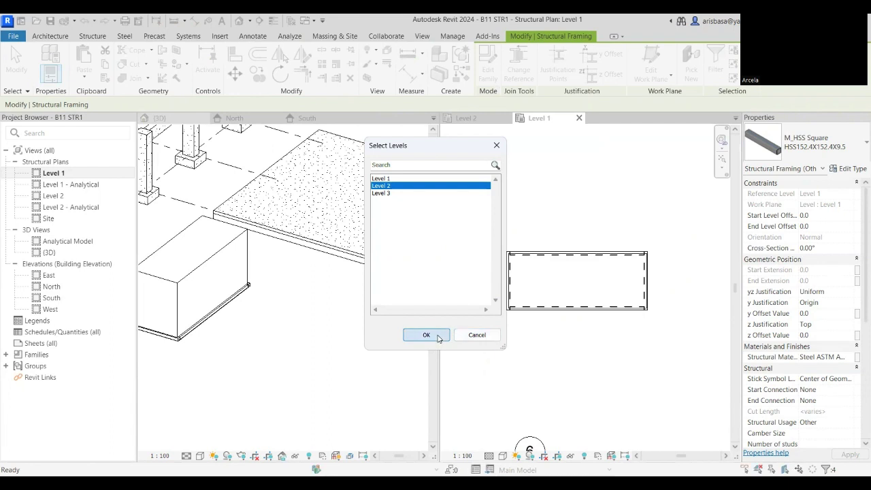
{"action": "left_click", "coordinate": [427, 334]}
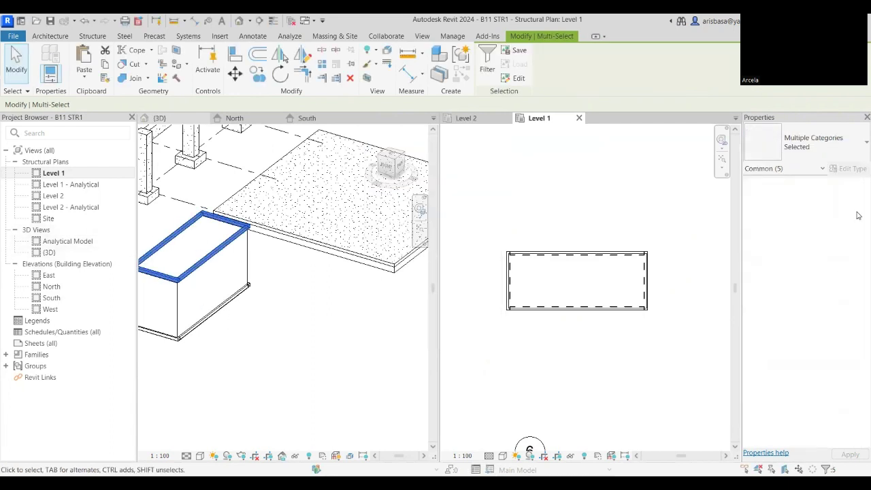
In the 3D view, window-select the Level 2 beams along the box's top
{"action": "left_click", "coordinate": [300, 336]}
{"action": "middle_click_drag", "start_coordinate": [316, 335], "coordinate": [364, 334]}
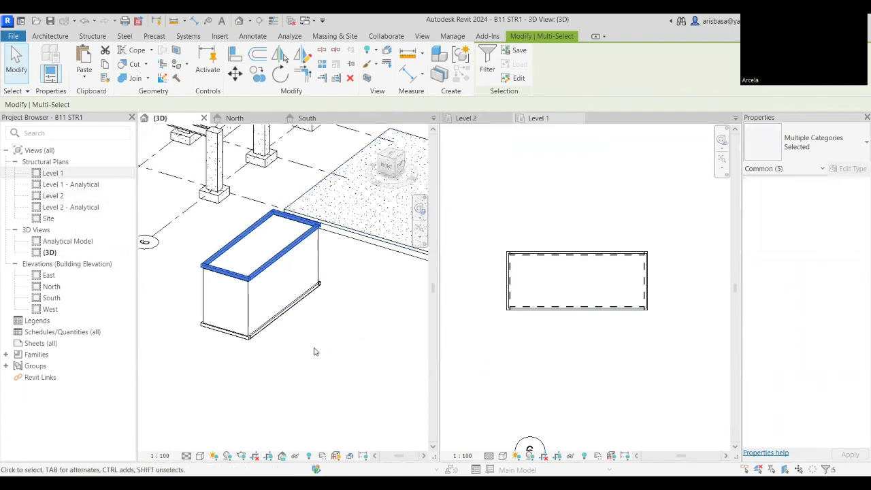
{"action": "left_click", "coordinate": [239, 344]}
{"action": "left_click_drag", "start_coordinate": [179, 283], "coordinate": [428, 130]}
{"action": "left_click", "coordinate": [160, 296]}
{"action": "left_click_drag", "start_coordinate": [160, 294], "coordinate": [351, 204]}
{"action": "left_click", "coordinate": [344, 312]}
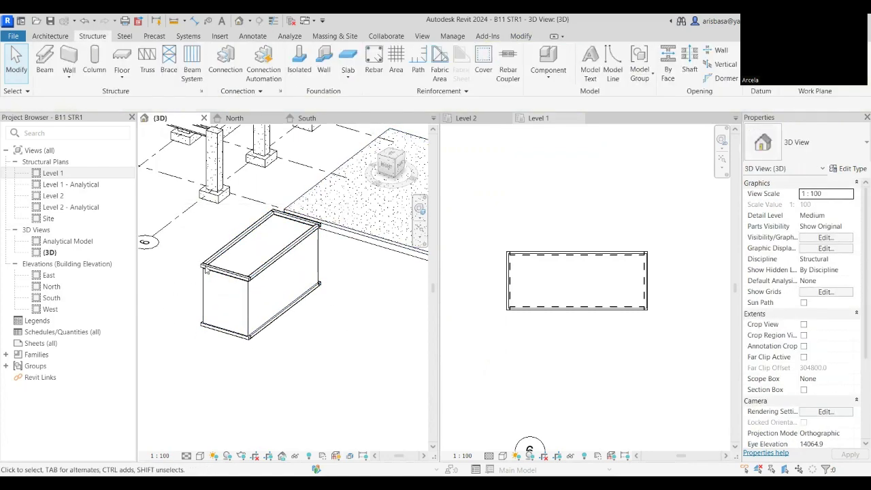
{"action": "left_click_drag", "start_coordinate": [173, 286], "coordinate": [325, 204]}
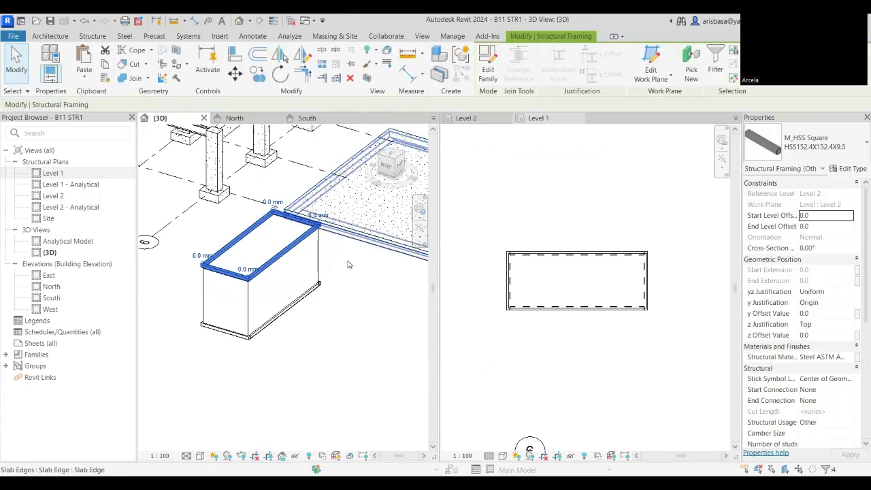
Set the beams' Start Level Offset to -200 after dismissing an invalid cross-section rotation entry
{"action": "left_click", "coordinate": [825, 217]}
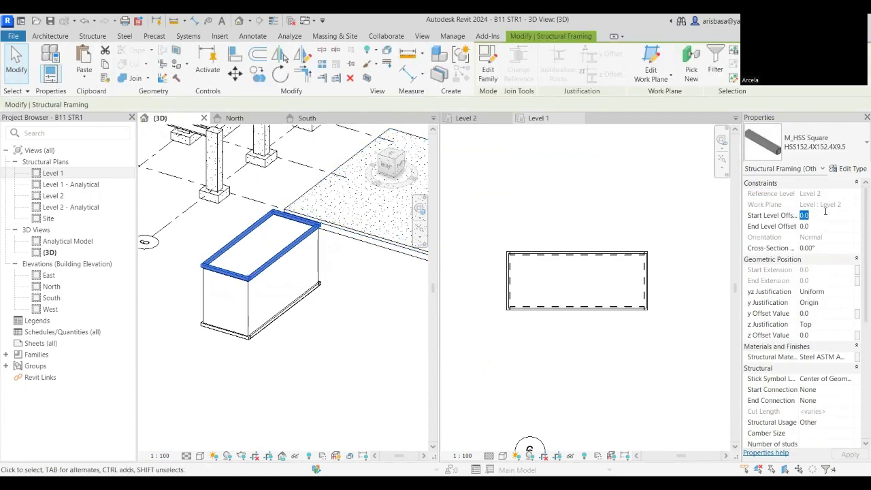
{"action": "type", "text": "-2"}
{"action": "left_click", "coordinate": [827, 227]}
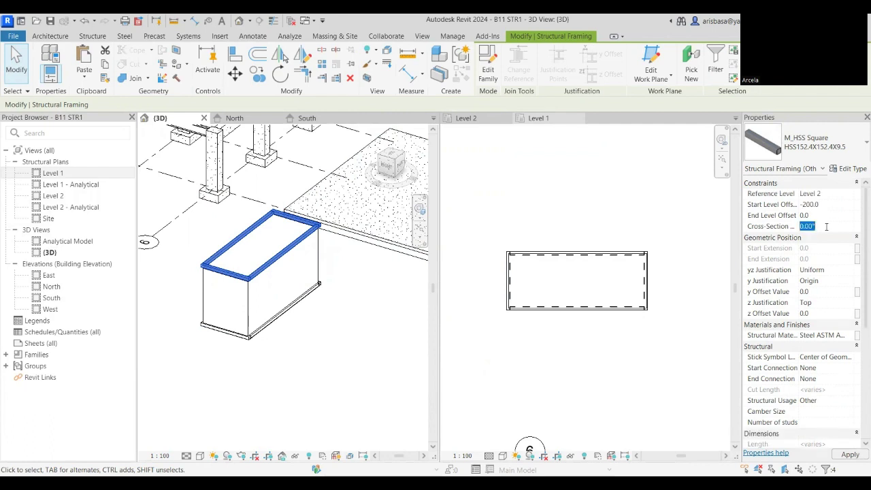
{"action": "type", "text": "-"}
{"action": "left_click", "coordinate": [782, 230]}
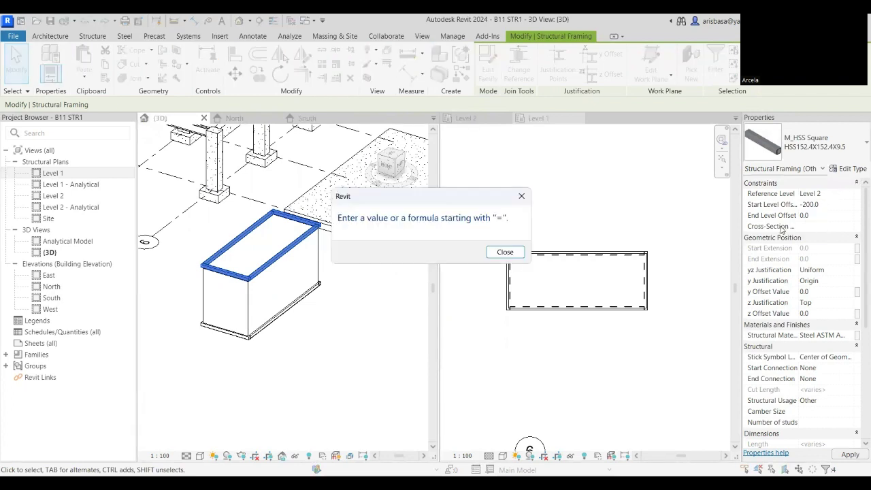
{"action": "left_click", "coordinate": [511, 252]}
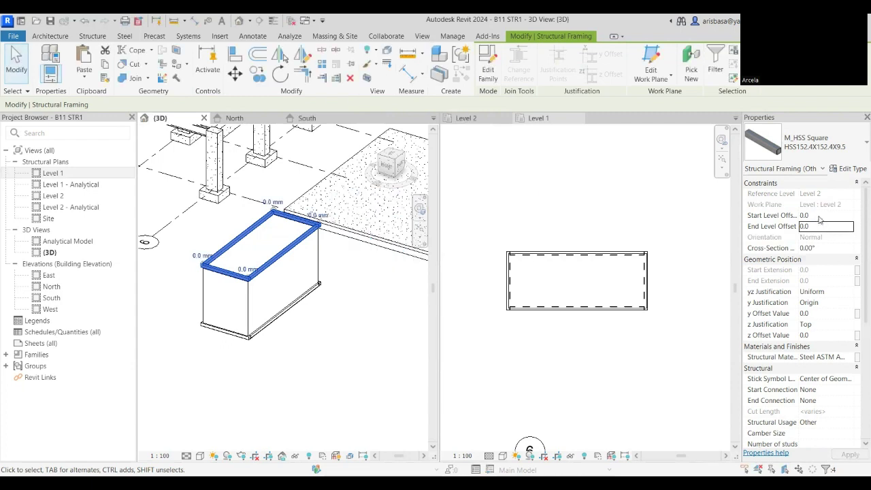
{"action": "left_click", "coordinate": [819, 216]}
{"action": "double_click", "coordinate": [819, 216]}
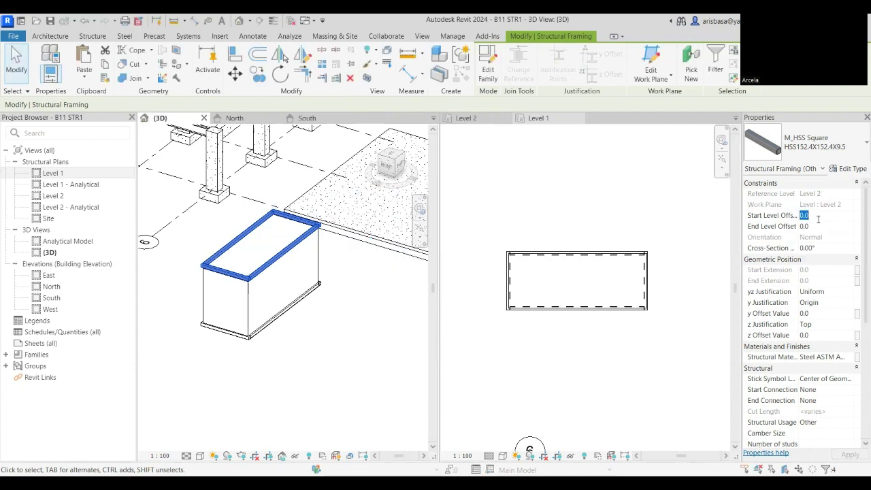
{"action": "type", "text": "-2"}
{"action": "key", "text": "Return"}
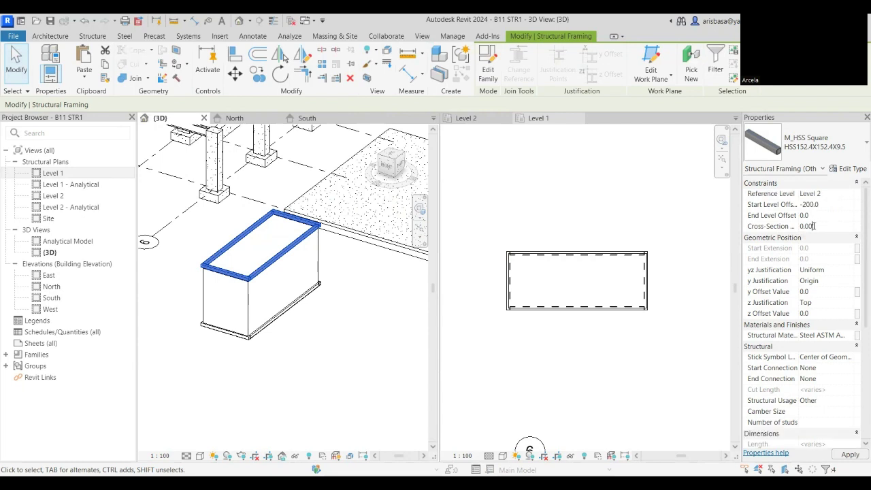
Set the beams' End Level Offset to -200 and apply
{"action": "left_click", "coordinate": [818, 214]}
{"action": "type", "text": "-20"}
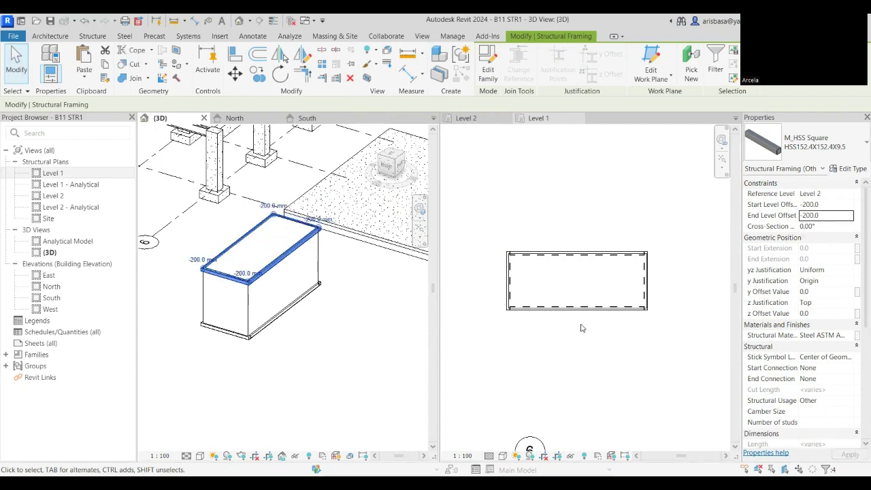
{"action": "left_click", "coordinate": [571, 343]}
{"action": "scroll", "coordinate": [258, 285], "scroll_direction": "up", "scroll_amount": 5}
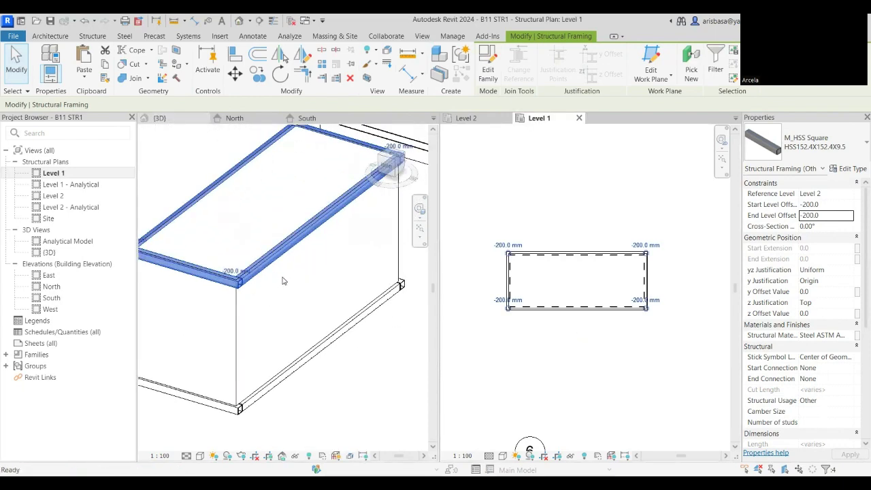
{"action": "left_click", "coordinate": [520, 364]}
Start the Column tool and load M_Square Bars-Column.rfa from US > Structural Columns > Steel
{"action": "left_click", "coordinate": [538, 333]}
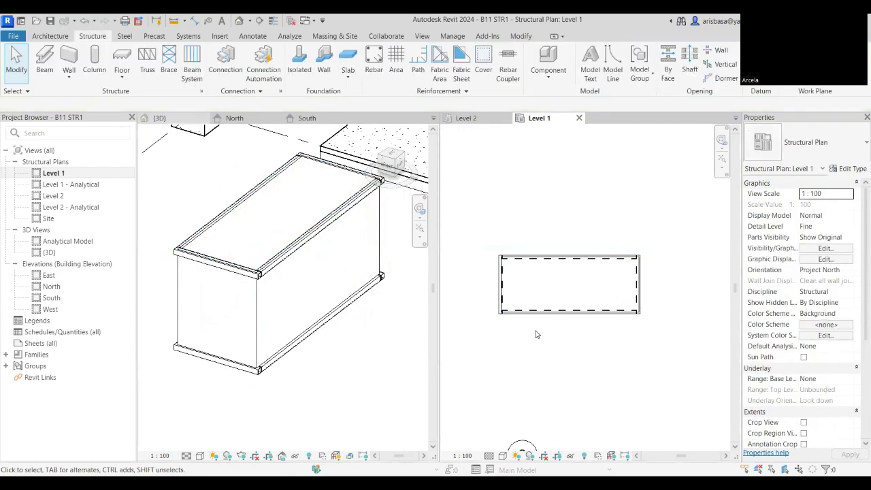
{"action": "scroll", "coordinate": [550, 352], "scroll_direction": "up", "scroll_amount": 3}
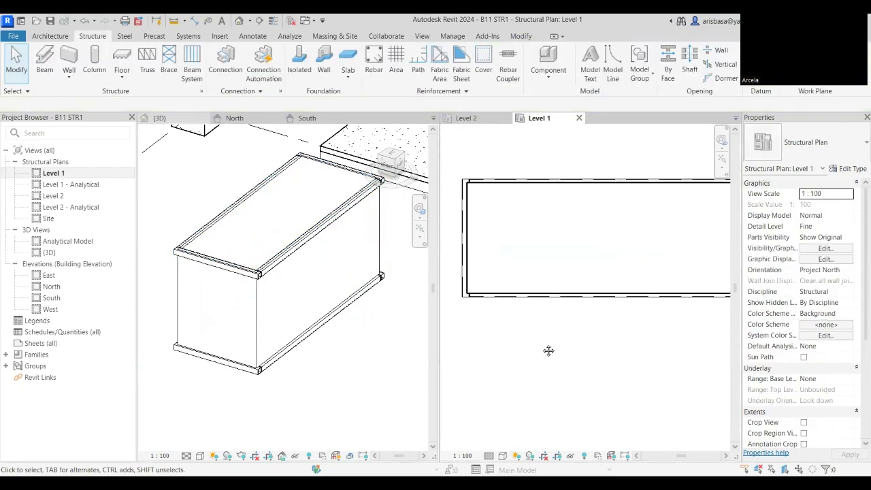
{"action": "left_click", "coordinate": [94, 60]}
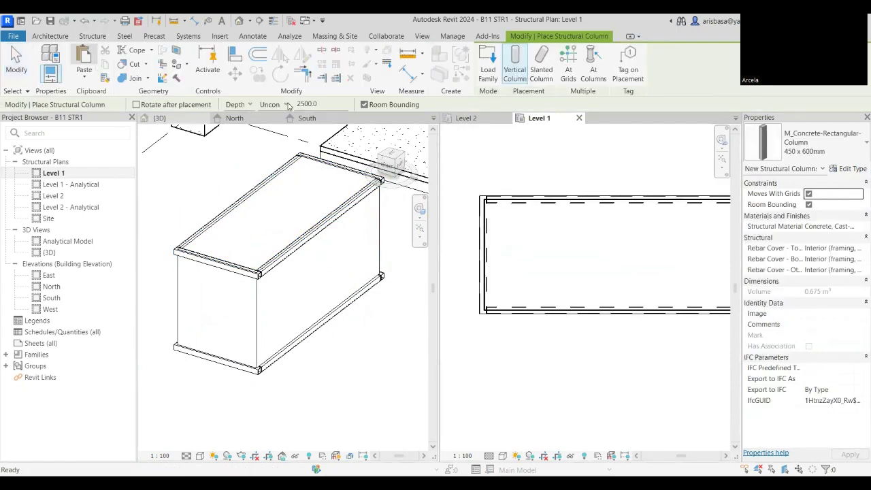
{"action": "left_click", "coordinate": [859, 156]}
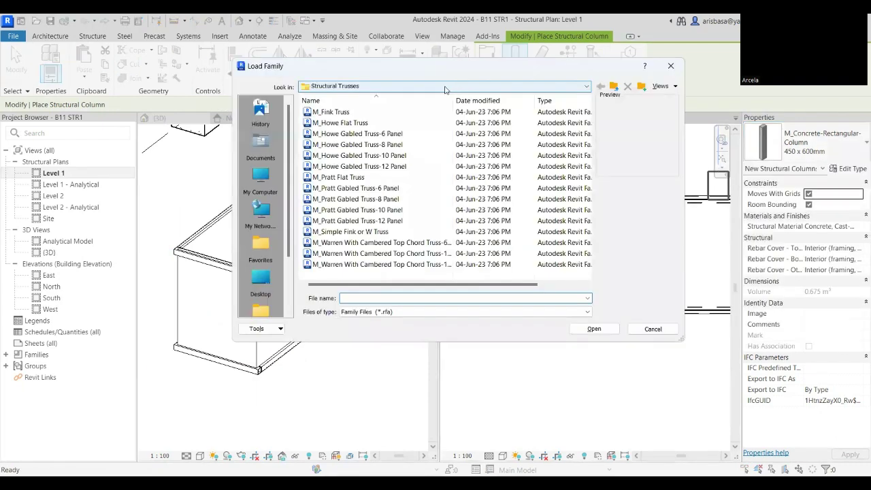
{"action": "left_click", "coordinate": [414, 85]}
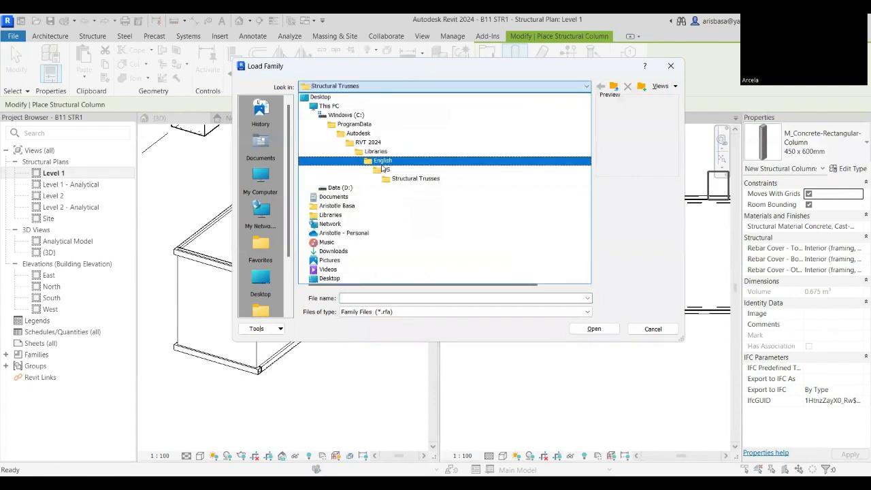
{"action": "left_click", "coordinate": [380, 170]}
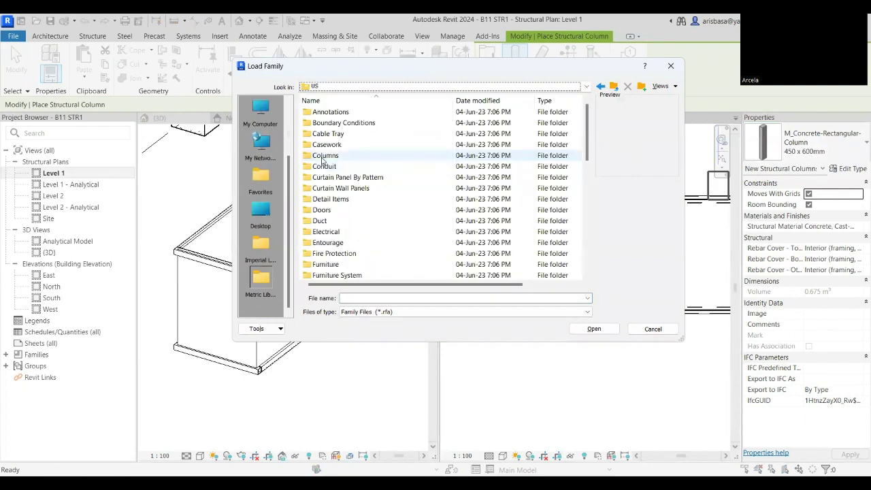
{"action": "left_click", "coordinate": [327, 157]}
{"action": "scroll", "coordinate": [334, 217], "scroll_direction": "down", "scroll_amount": 8}
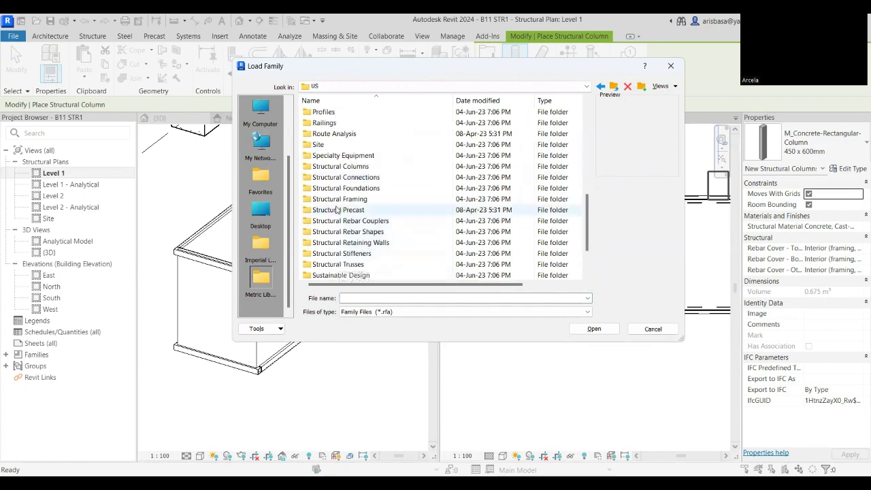
{"action": "double_click", "coordinate": [340, 167]}
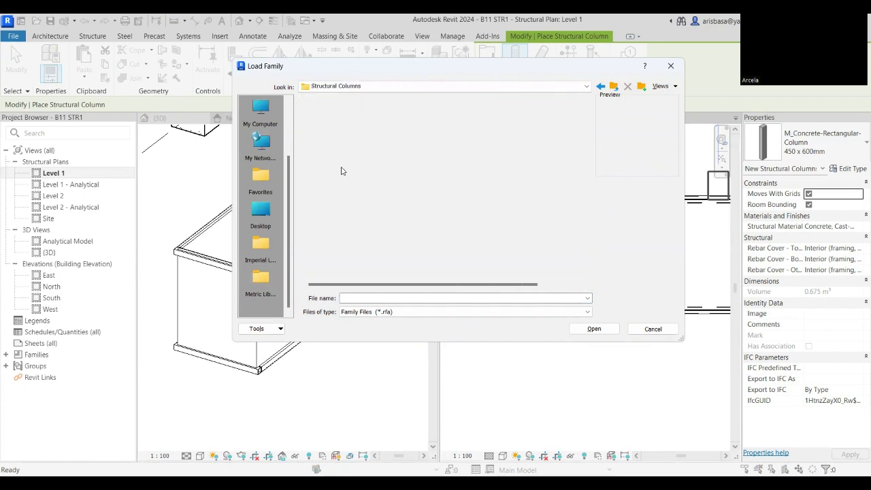
{"action": "double_click", "coordinate": [318, 145]}
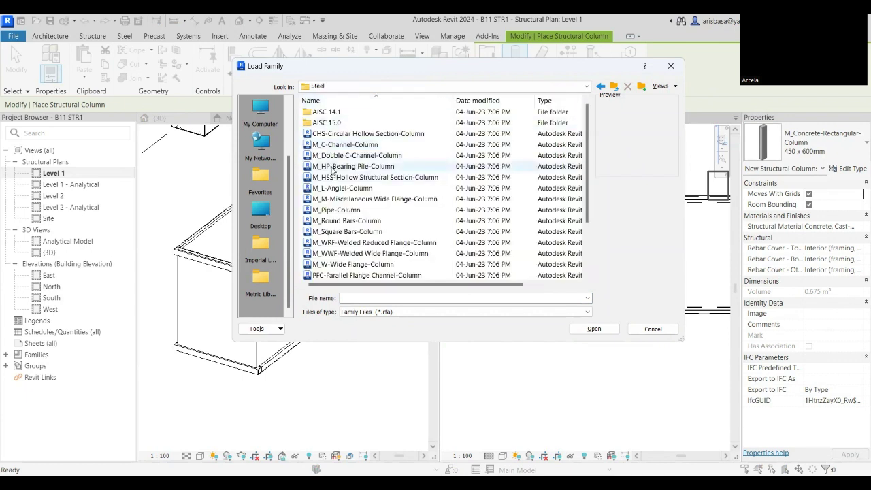
{"action": "left_click", "coordinate": [352, 233]}
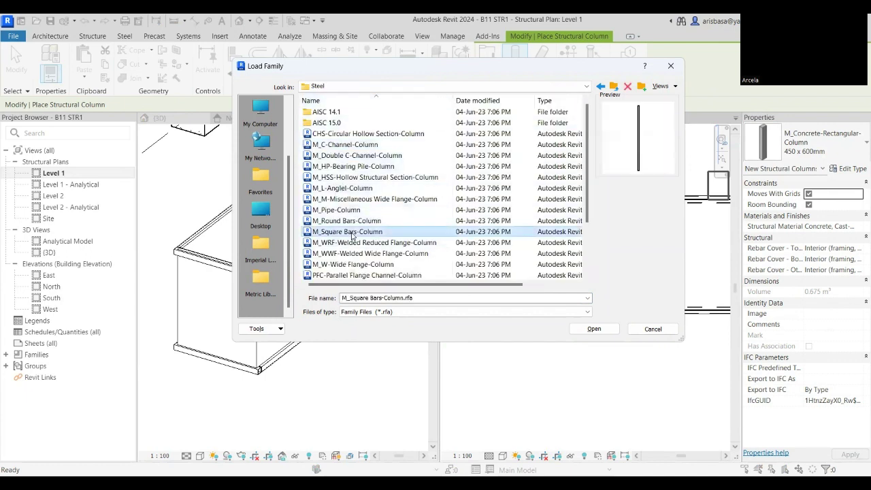
{"action": "left_click", "coordinate": [595, 331]}
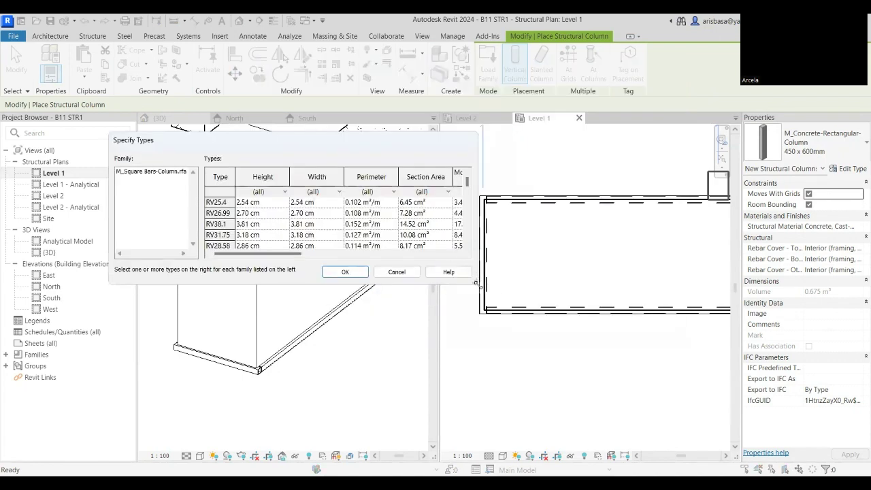
Choose type RV100.01 in Specify Types and load it into the project
{"action": "left_click_drag", "start_coordinate": [473, 282], "coordinate": [580, 372]}
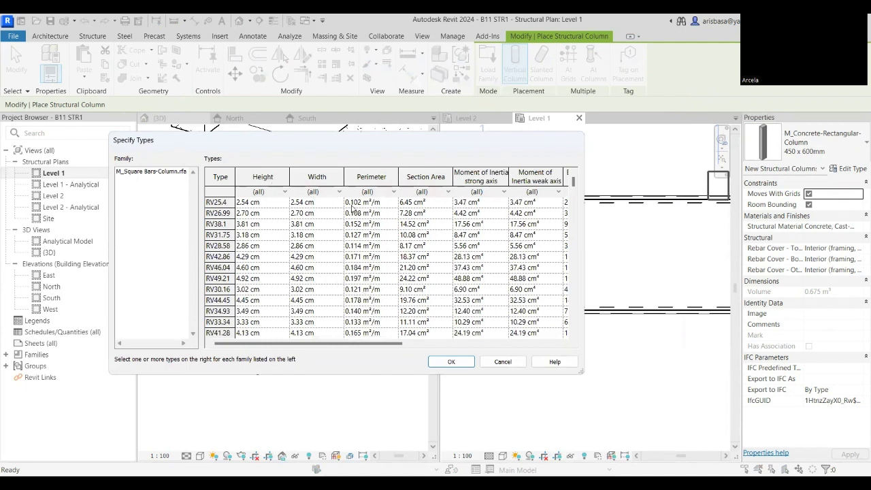
{"action": "scroll", "coordinate": [285, 297], "scroll_direction": "down", "scroll_amount": 3}
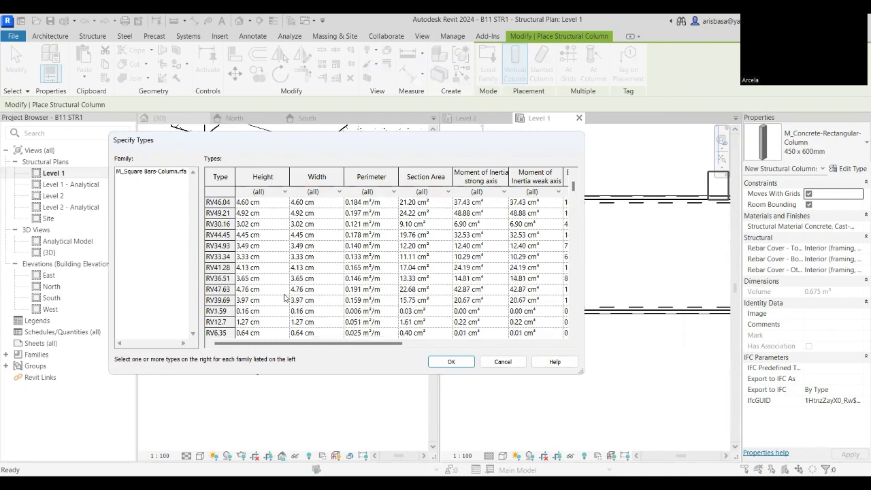
{"action": "scroll", "coordinate": [284, 298], "scroll_direction": "down", "scroll_amount": 1}
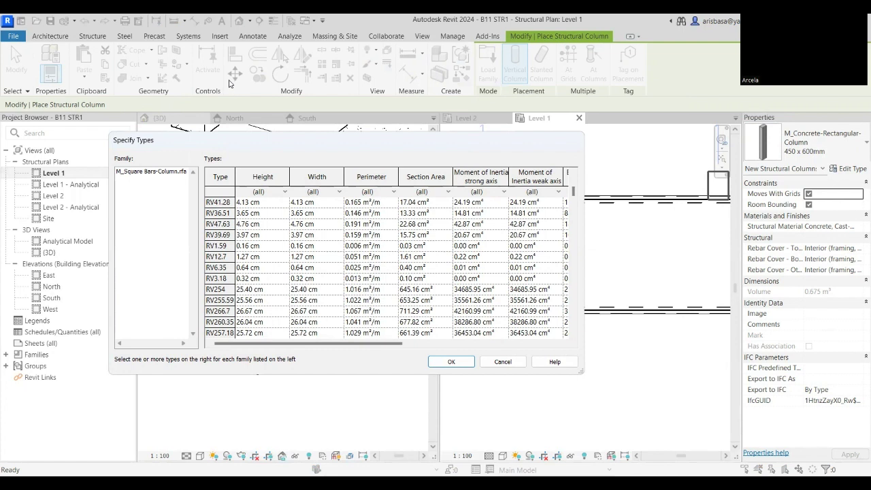
{"action": "scroll", "coordinate": [273, 243], "scroll_direction": "up", "scroll_amount": 2}
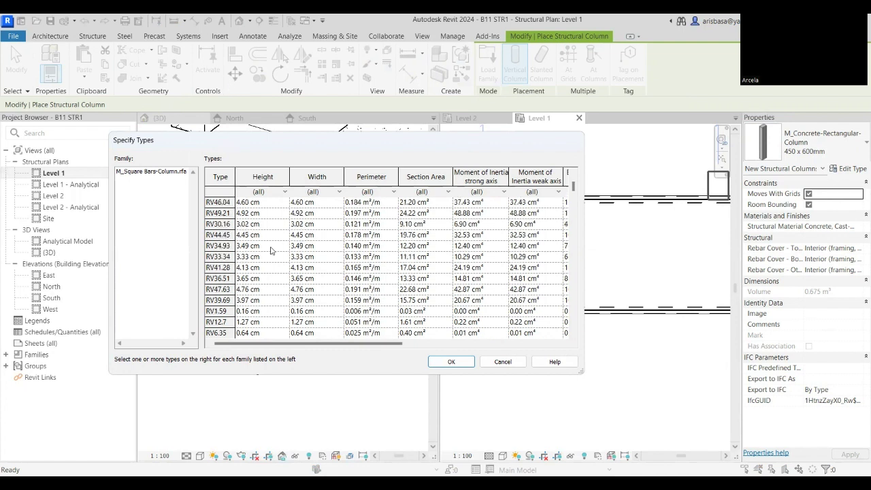
{"action": "scroll", "coordinate": [273, 243], "scroll_direction": "down", "scroll_amount": 1}
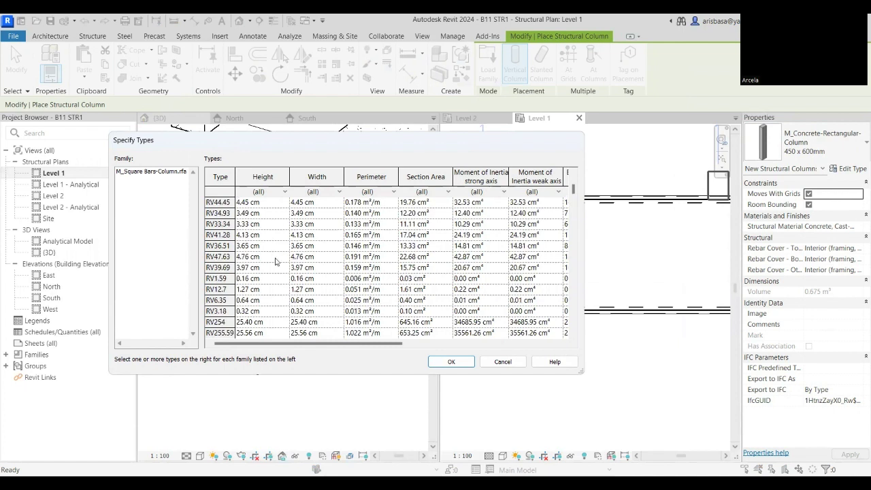
{"action": "left_click", "coordinate": [270, 258]}
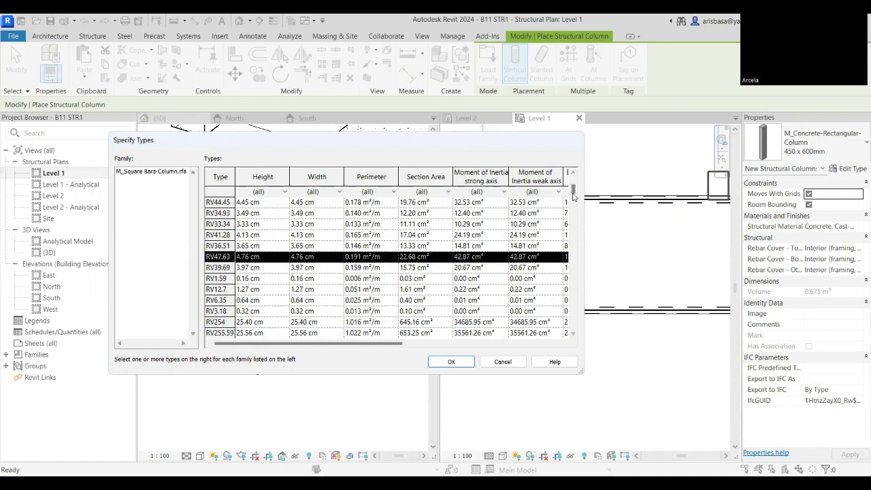
{"action": "left_click_drag", "start_coordinate": [574, 190], "coordinate": [572, 229]}
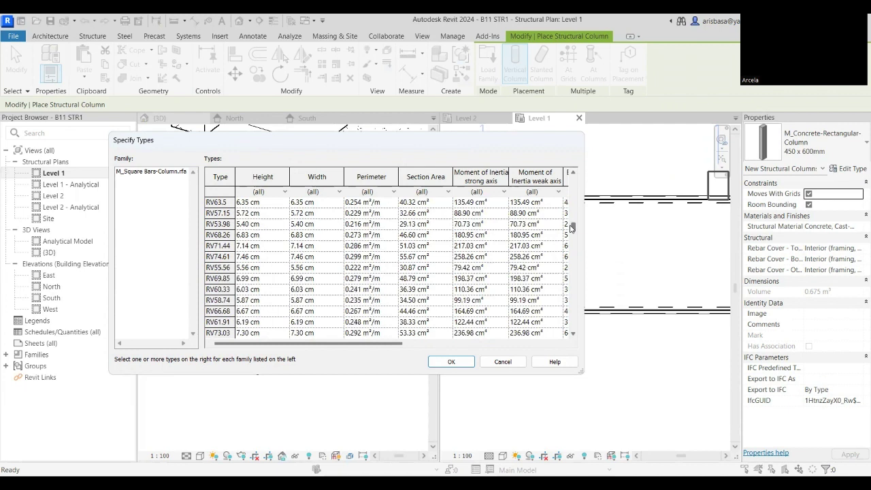
{"action": "left_click", "coordinate": [256, 258]}
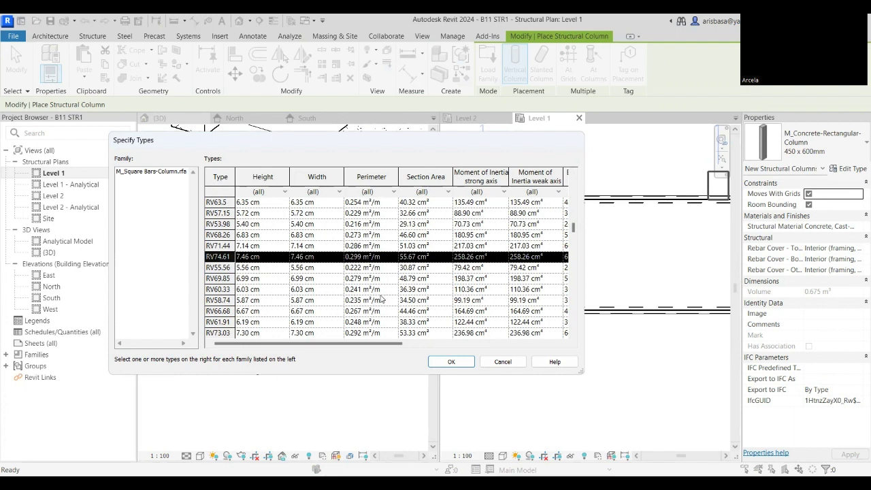
{"action": "scroll", "coordinate": [426, 317], "scroll_direction": "down", "scroll_amount": 4}
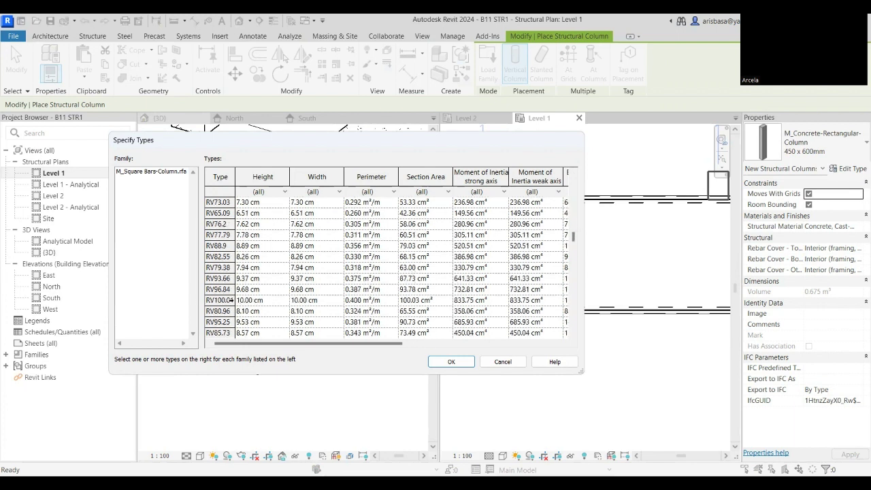
{"action": "left_click", "coordinate": [232, 301]}
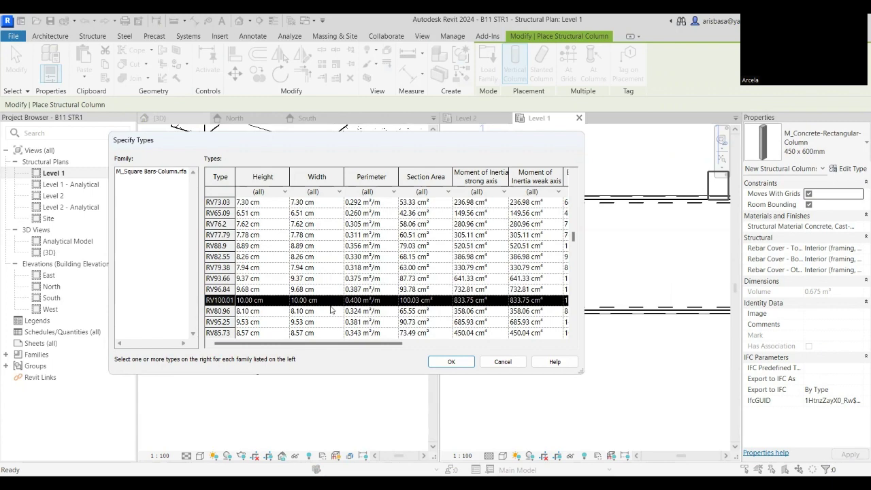
{"action": "left_click", "coordinate": [448, 361]}
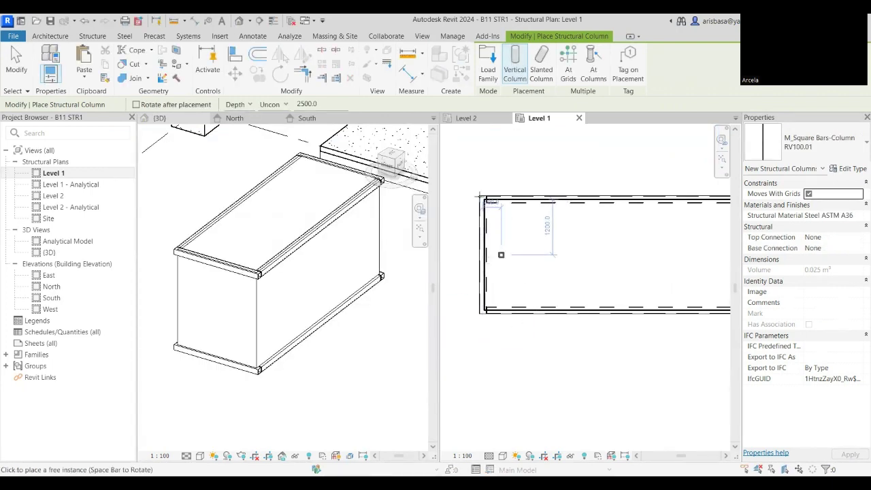
Place M_Square Bars-Column columns at the first two corners of the Level 1 beam frame
{"action": "scroll", "coordinate": [479, 187], "scroll_direction": "up", "scroll_amount": 6}
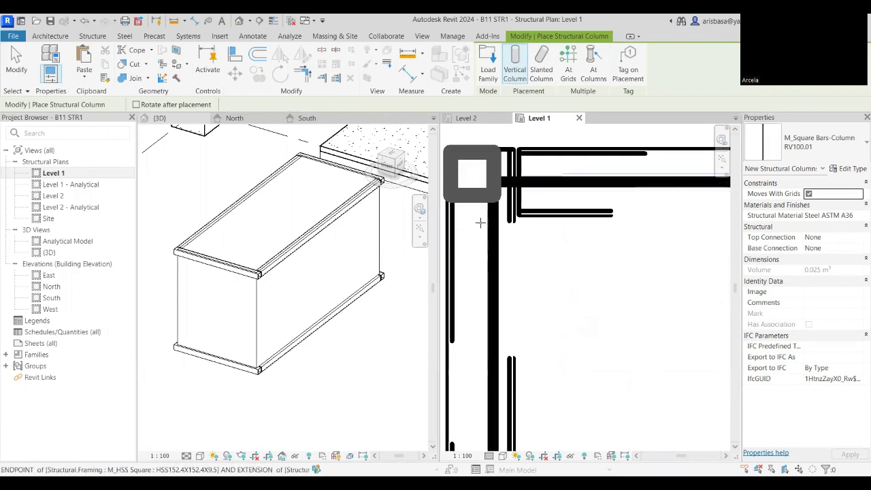
{"action": "left_click", "coordinate": [474, 176]}
{"action": "scroll", "coordinate": [490, 286], "scroll_direction": "down", "scroll_amount": 4}
{"action": "middle_click_drag", "start_coordinate": [517, 206], "coordinate": [491, 391]}
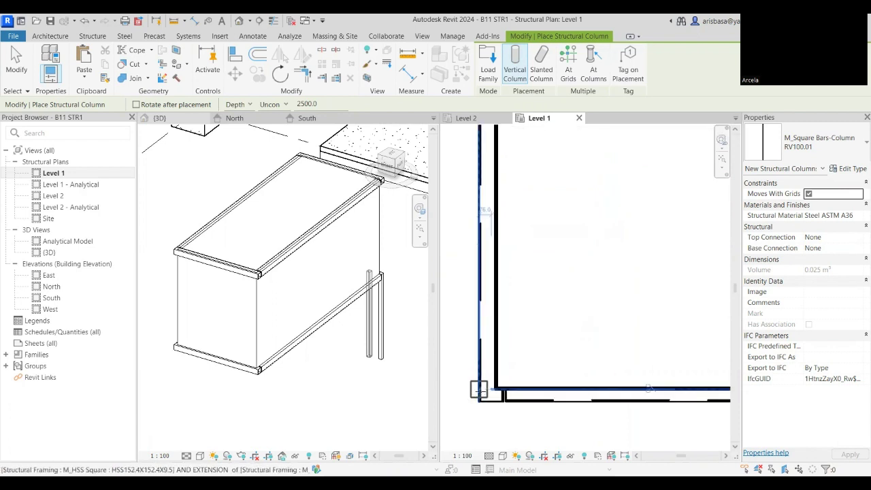
{"action": "scroll", "coordinate": [490, 393], "scroll_direction": "up", "scroll_amount": 3}
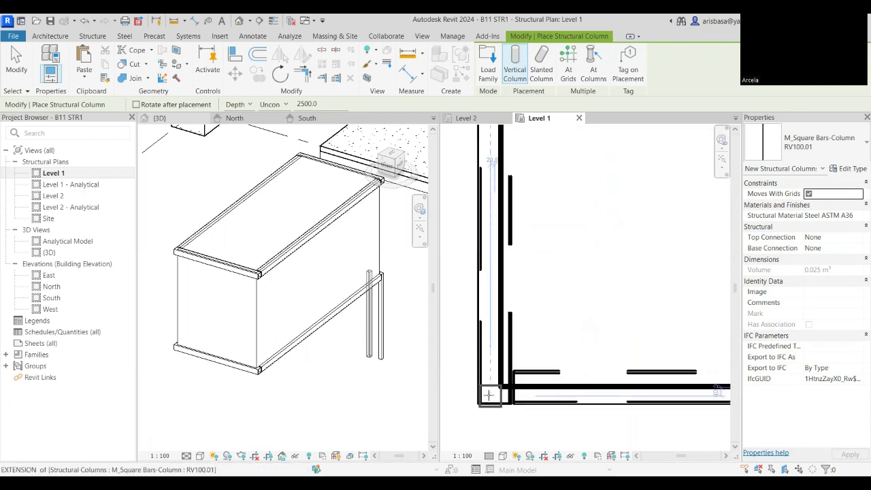
{"action": "scroll", "coordinate": [490, 393], "scroll_direction": "up", "scroll_amount": 2}
{"action": "left_click", "coordinate": [489, 394]}
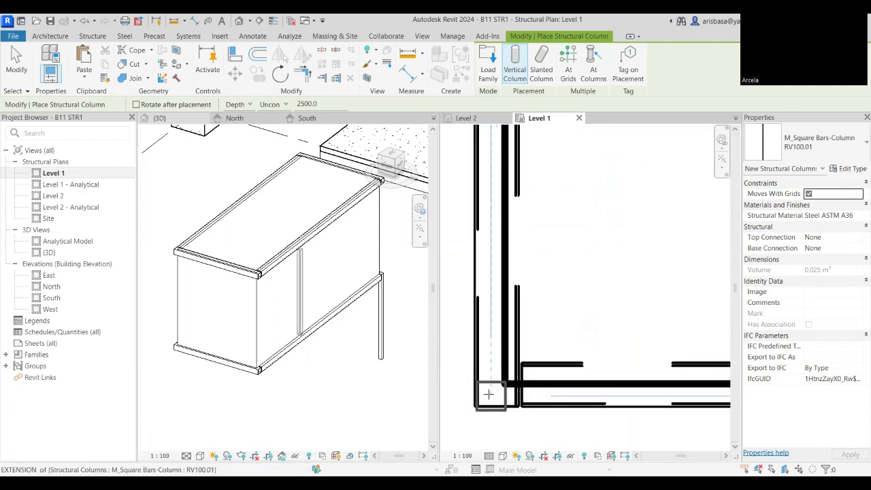
{"action": "scroll", "coordinate": [491, 393], "scroll_direction": "down", "scroll_amount": 2}
{"action": "scroll", "coordinate": [504, 367], "scroll_direction": "down", "scroll_amount": 4}
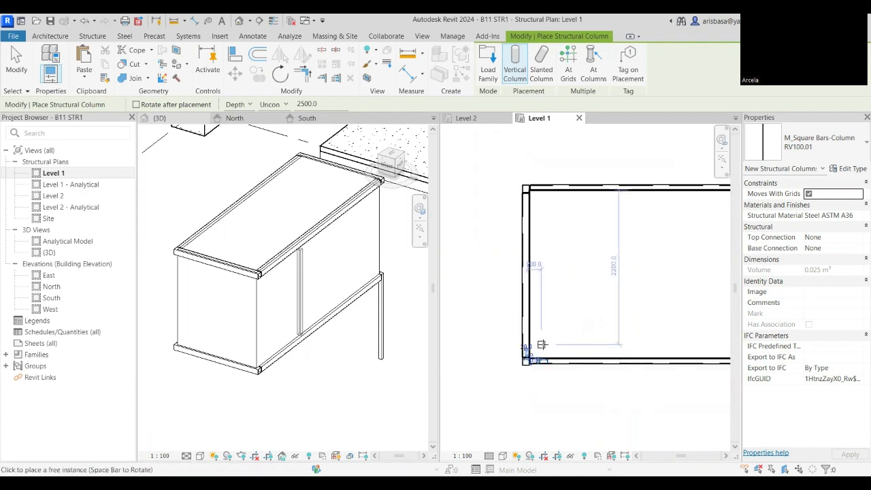
Place columns at the remaining two beam corners, including the front corner
{"action": "scroll", "coordinate": [537, 340], "scroll_direction": "up", "scroll_amount": 1}
{"action": "middle_click_drag", "start_coordinate": [566, 336], "coordinate": [549, 340]}
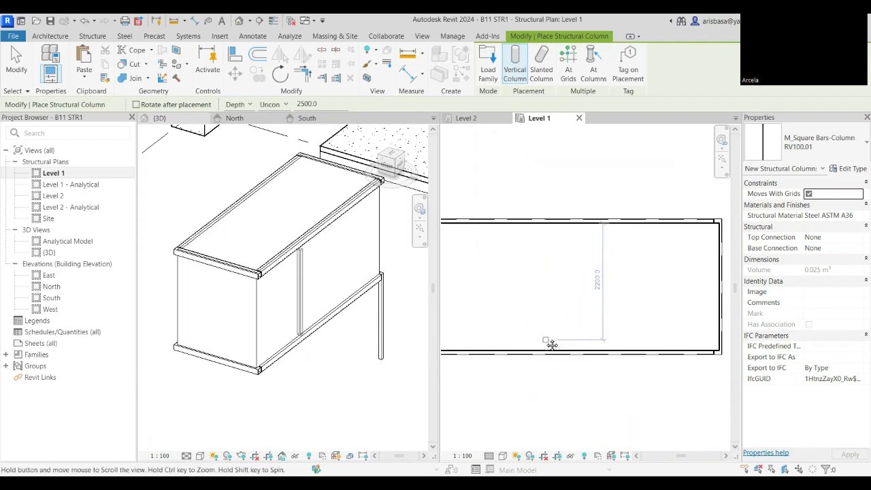
{"action": "scroll", "coordinate": [614, 336], "scroll_direction": "down", "scroll_amount": 1}
{"action": "middle_click_drag", "start_coordinate": [614, 337], "coordinate": [608, 334]}
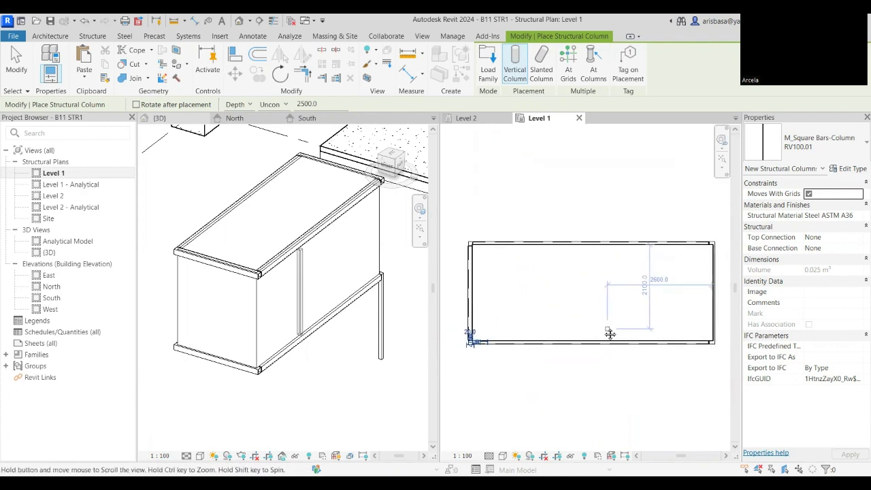
{"action": "scroll", "coordinate": [668, 350], "scroll_direction": "up", "scroll_amount": 2}
{"action": "scroll", "coordinate": [667, 351], "scroll_direction": "down", "scroll_amount": 1}
{"action": "scroll", "coordinate": [583, 332], "scroll_direction": "up", "scroll_amount": 2}
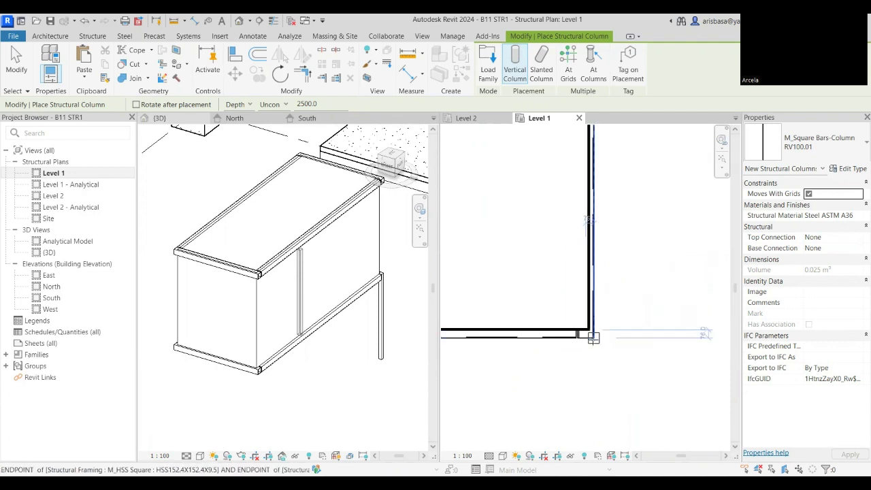
{"action": "scroll", "coordinate": [583, 329], "scroll_direction": "up", "scroll_amount": 2}
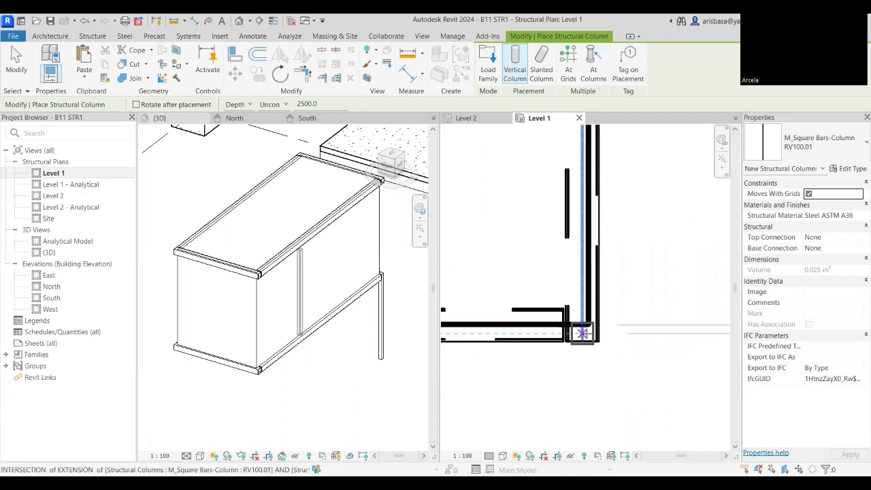
{"action": "left_click", "coordinate": [587, 332]}
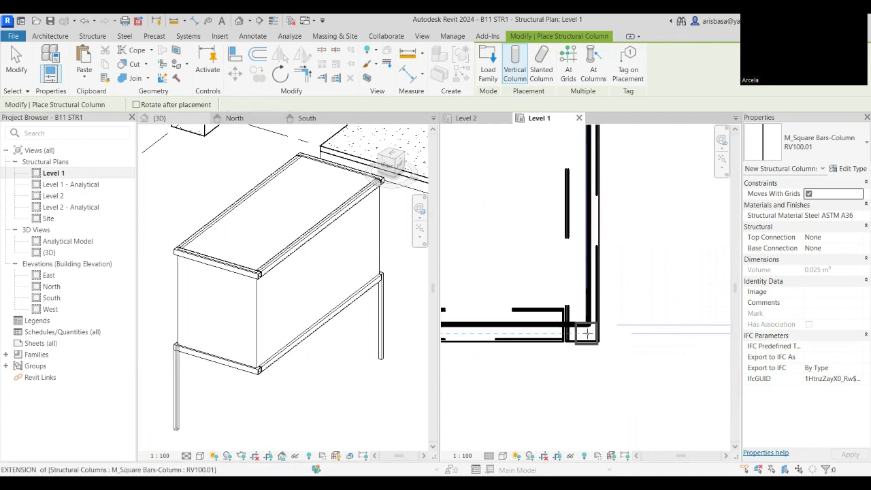
{"action": "middle_click_drag", "start_coordinate": [589, 331], "coordinate": [554, 275]}
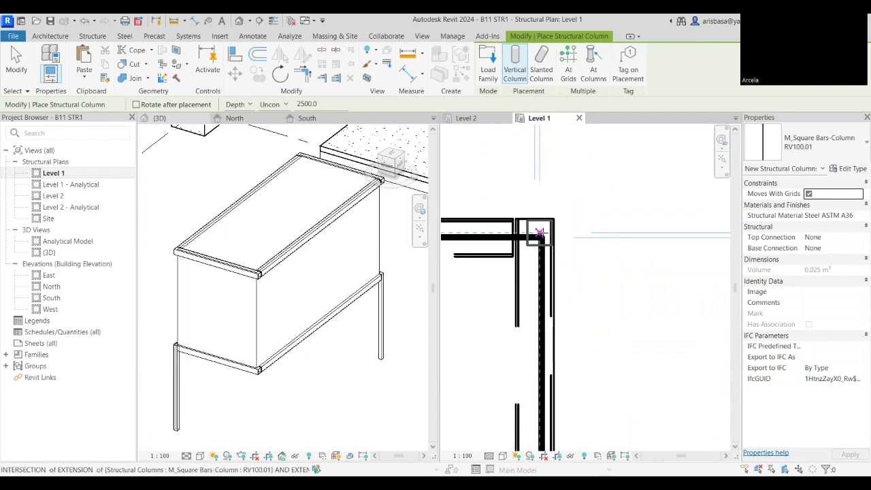
{"action": "left_click", "coordinate": [539, 233]}
{"action": "scroll", "coordinate": [540, 233], "scroll_direction": "down", "scroll_amount": 2}
{"action": "middle_click_drag", "start_coordinate": [606, 221], "coordinate": [606, 277]}
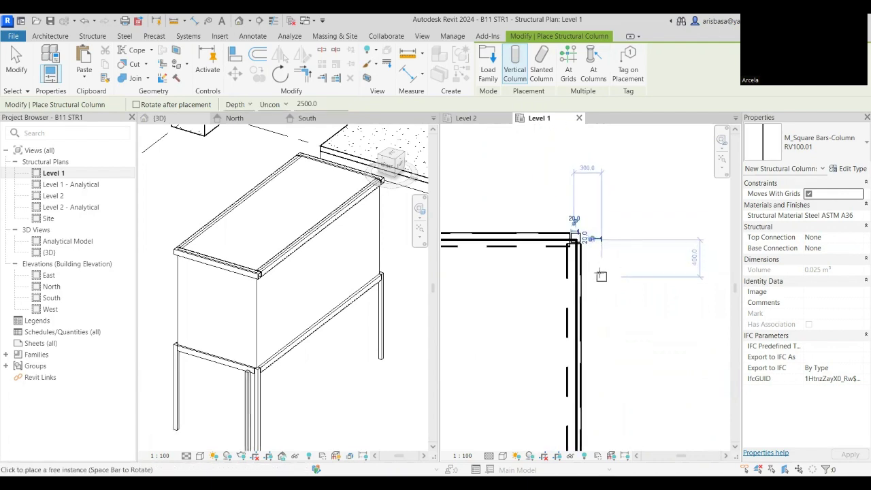
Stop placing columns, orbit to view them, and window-select all four new columns
{"action": "key", "text": "Escape"}
{"action": "scroll", "coordinate": [320, 354], "scroll_direction": "down", "scroll_amount": 2}
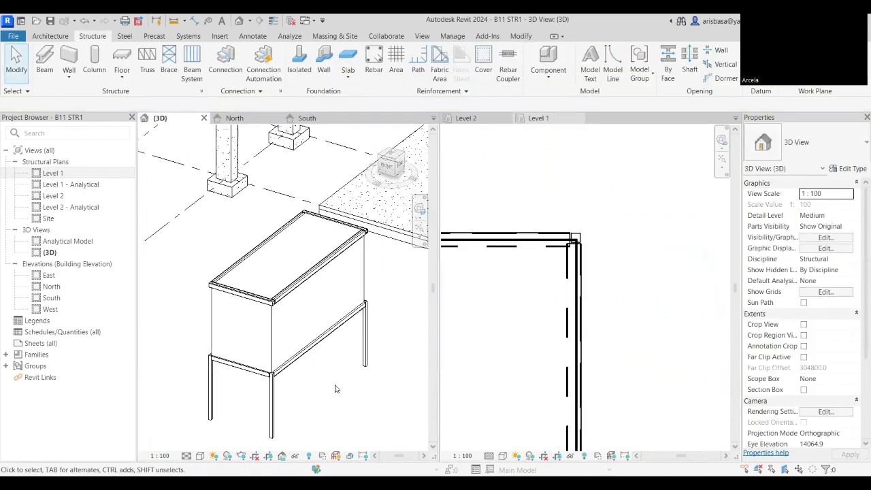
{"action": "scroll", "coordinate": [336, 388], "scroll_direction": "down", "scroll_amount": 1}
{"action": "middle_click_drag", "start_coordinate": [336, 388], "coordinate": [327, 363], "text": "shift"}
{"action": "left_click_drag", "start_coordinate": [351, 360], "coordinate": [165, 303]}
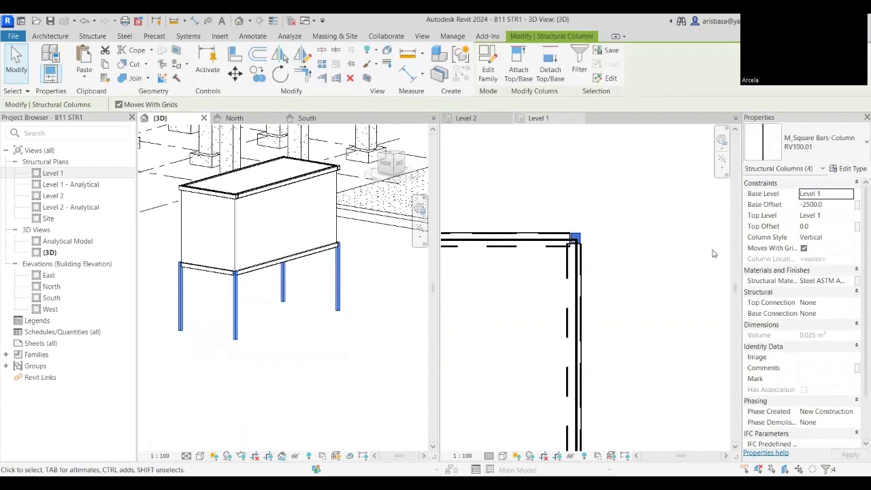
Set the columns' Base Level to Level 1 and Top Level to Level 2
{"action": "left_click", "coordinate": [847, 195]}
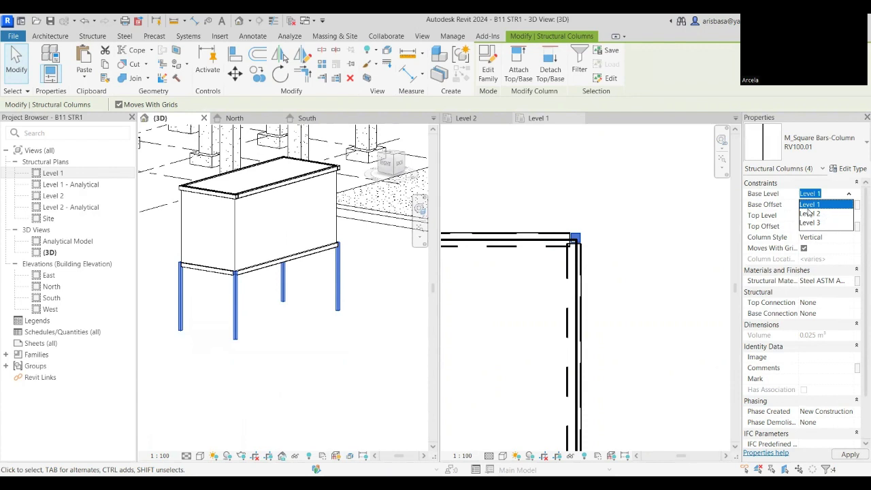
{"action": "left_click", "coordinate": [827, 205]}
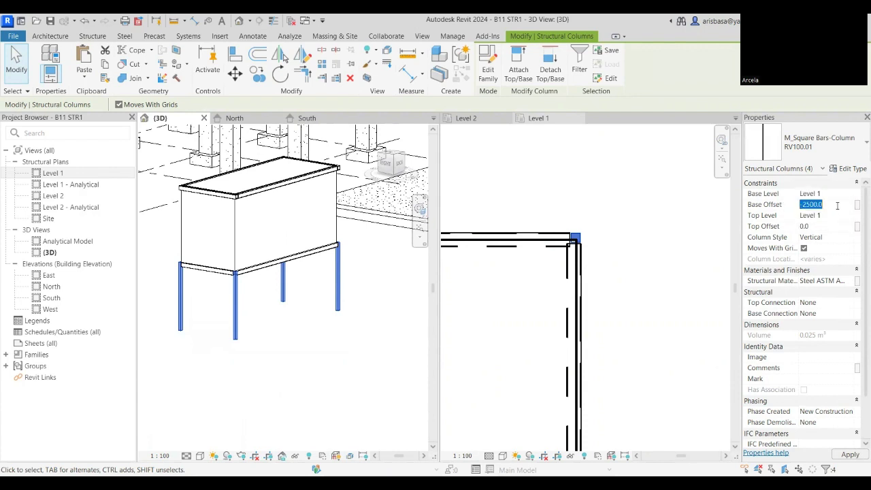
{"action": "left_click", "coordinate": [843, 216]}
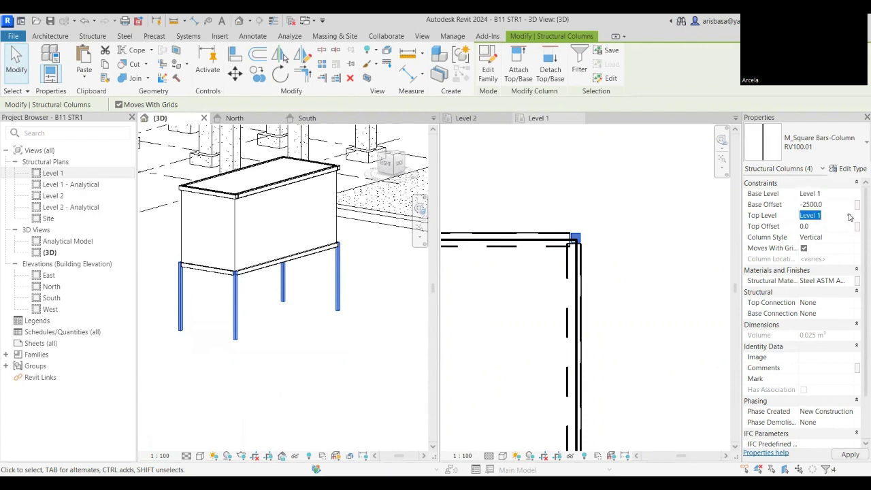
{"action": "left_click", "coordinate": [849, 216]}
{"action": "left_click", "coordinate": [810, 231]}
Give the columns a Base Offset of 0 and a Top Offset of -2500
{"action": "left_click", "coordinate": [832, 205]}
{"action": "type", "text": "0"}
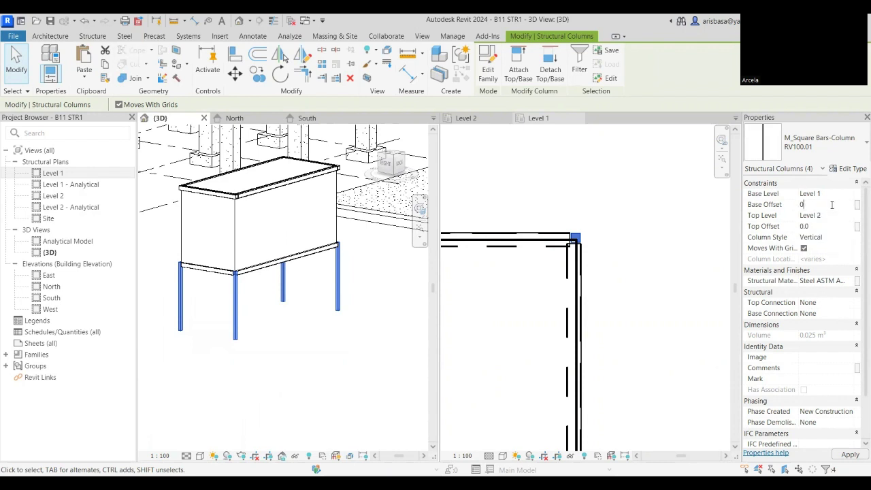
{"action": "key", "text": "Return"}
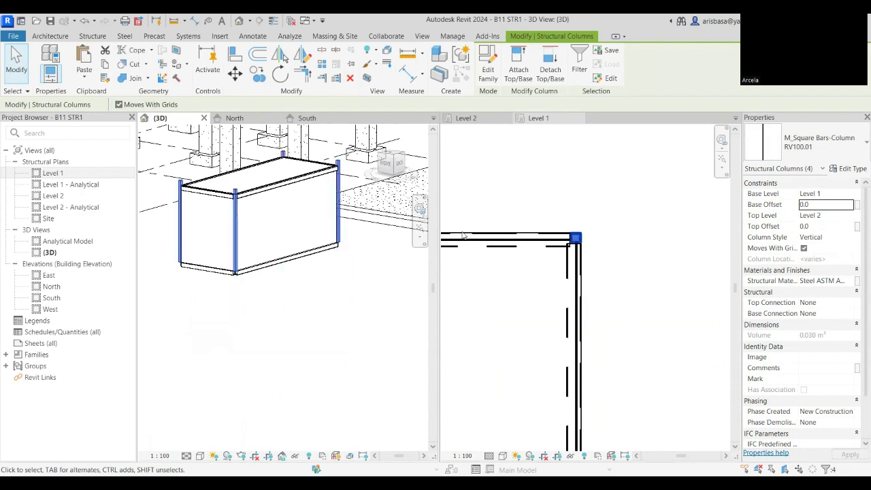
{"action": "left_click", "coordinate": [821, 227]}
{"action": "type", "text": "-"}
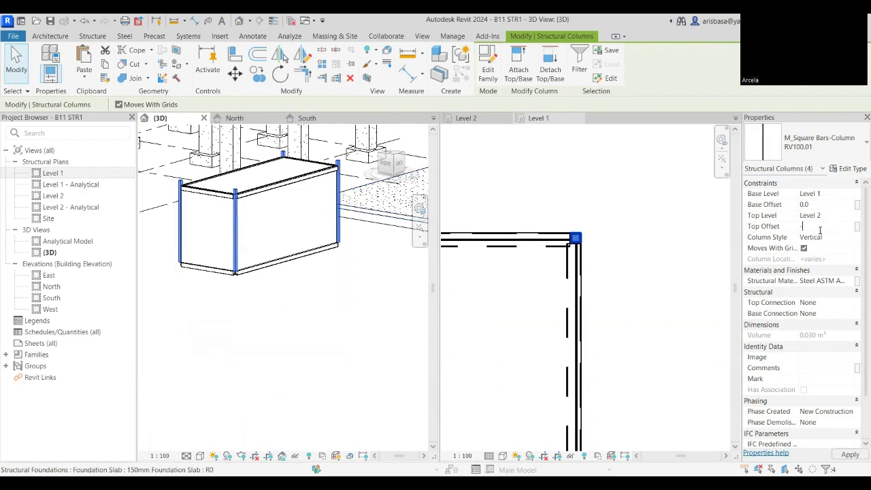
{"action": "type", "text": "2500"}
{"action": "left_click", "coordinate": [328, 311]}
{"action": "middle_click_drag", "start_coordinate": [327, 311], "coordinate": [258, 299]}
{"action": "left_click", "coordinate": [259, 299]}
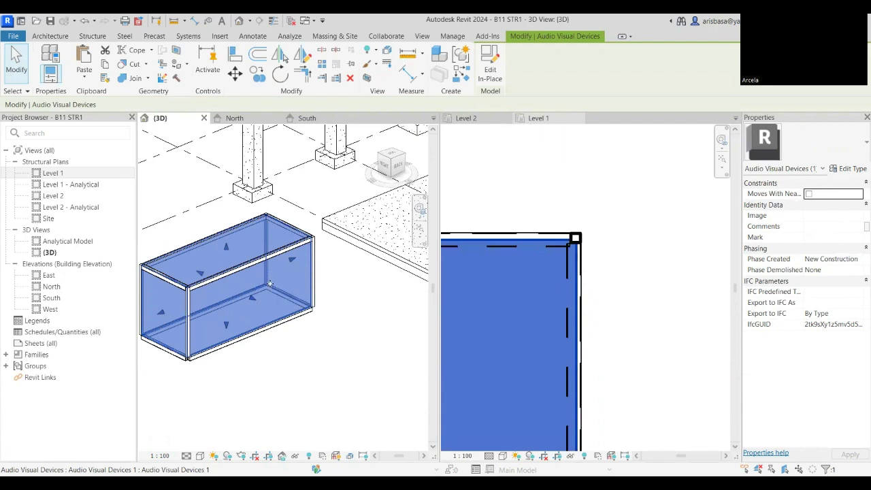
Deselect the box, pan and zoom the 3D view to the full frame, then focus the Level 1 plan
{"action": "left_click", "coordinate": [253, 336]}
{"action": "middle_click_drag", "start_coordinate": [253, 375], "coordinate": [298, 373]}
{"action": "scroll", "coordinate": [296, 391], "scroll_direction": "up", "scroll_amount": 3}
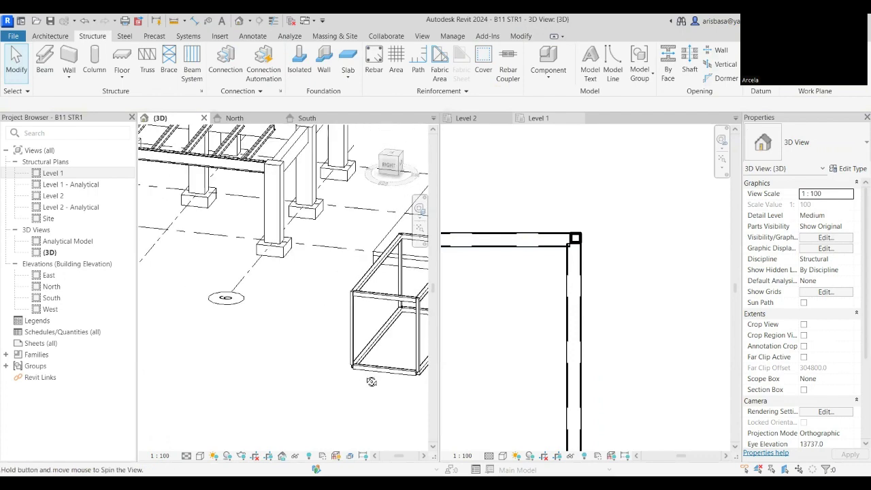
{"action": "scroll", "coordinate": [306, 388], "scroll_direction": "down", "scroll_amount": 3}
{"action": "scroll", "coordinate": [297, 393], "scroll_direction": "up", "scroll_amount": 1}
{"action": "scroll", "coordinate": [276, 365], "scroll_direction": "up", "scroll_amount": 2}
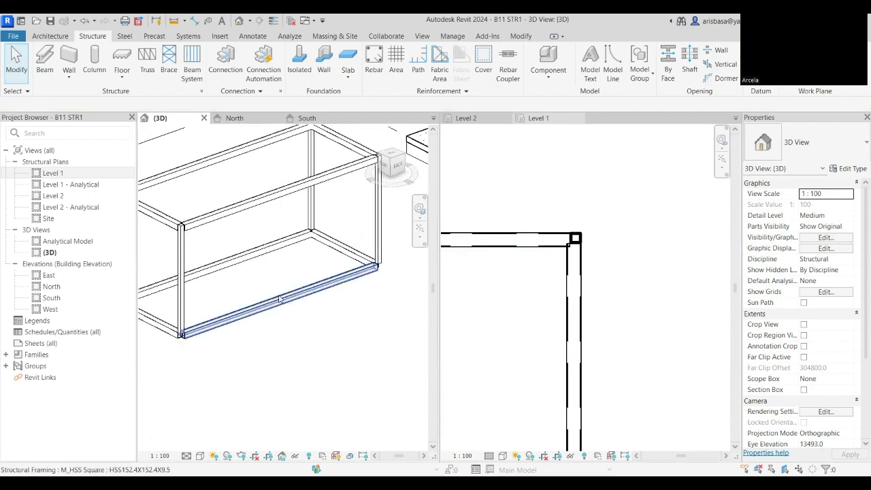
{"action": "scroll", "coordinate": [324, 260], "scroll_direction": "down", "scroll_amount": 1}
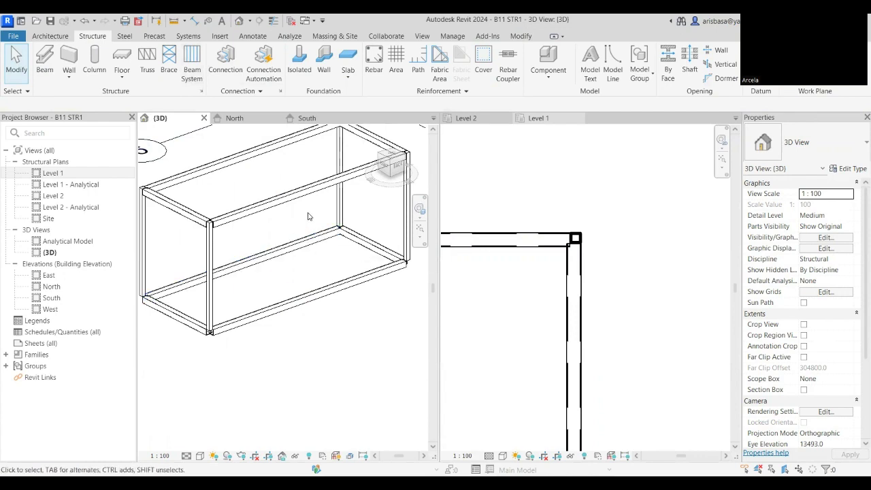
{"action": "scroll", "coordinate": [356, 290], "scroll_direction": "down", "scroll_amount": 2}
{"action": "middle_click_drag", "start_coordinate": [356, 290], "coordinate": [356, 309]}
{"action": "scroll", "coordinate": [550, 313], "scroll_direction": "down", "scroll_amount": 1}
{"action": "scroll", "coordinate": [550, 312], "scroll_direction": "down", "scroll_amount": 3}
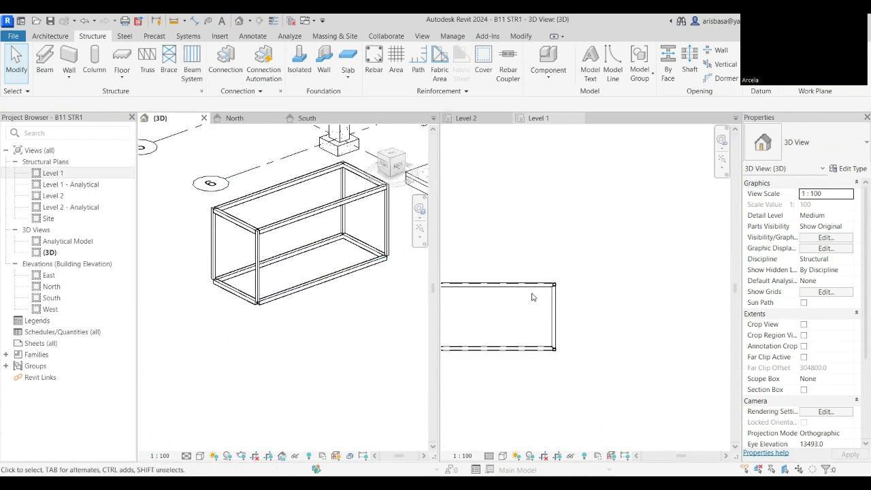
{"action": "middle_click_drag", "start_coordinate": [631, 249], "coordinate": [623, 274]}
{"action": "scroll", "coordinate": [590, 315], "scroll_direction": "up", "scroll_amount": 1}
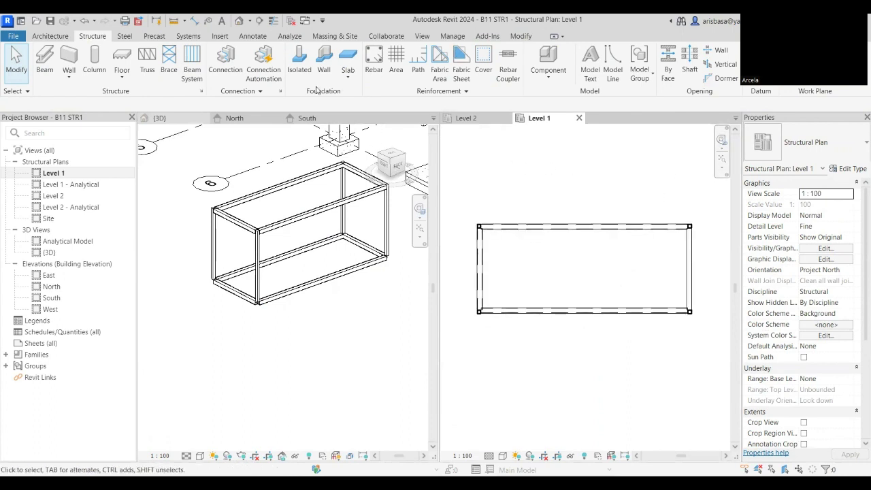
Set up a beam system with 600 spacing and the HSS152.4X152.4X9.5 beam type
{"action": "left_click", "coordinate": [192, 66]}
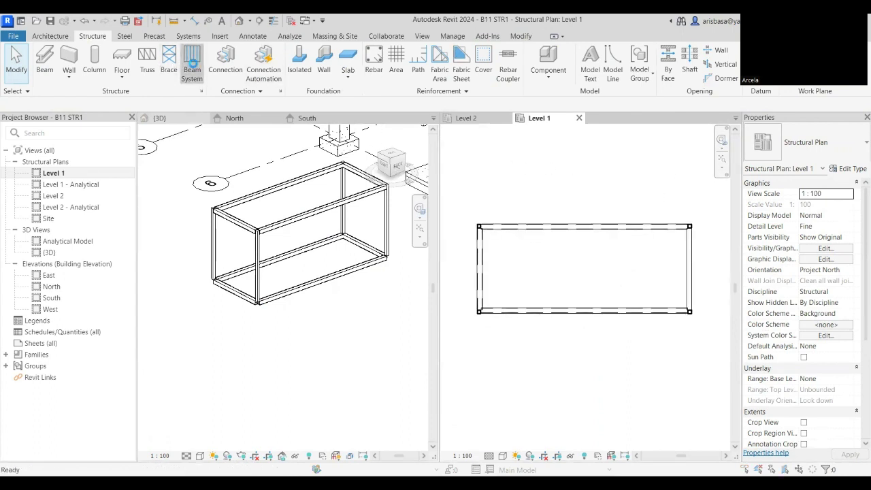
{"action": "left_click", "coordinate": [395, 225]}
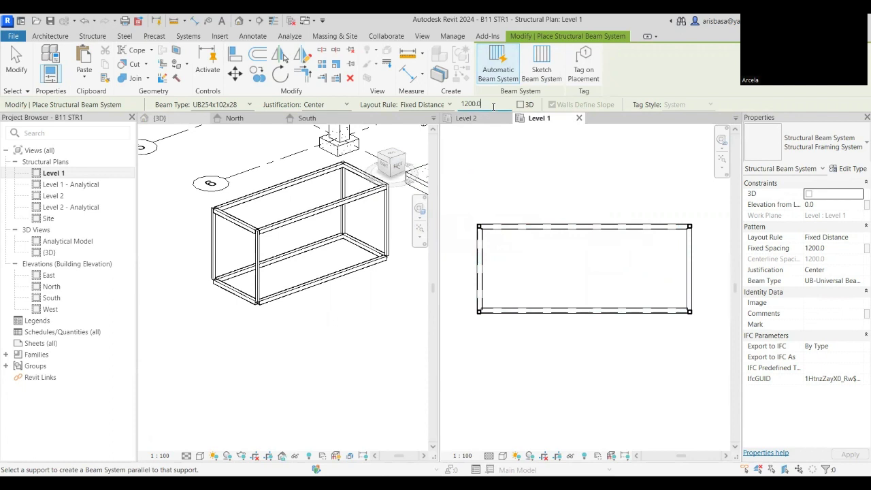
{"action": "left_click_drag", "start_coordinate": [493, 106], "coordinate": [446, 107]}
{"action": "type", "text": "600"}
{"action": "key", "text": "Return"}
{"action": "left_click", "coordinate": [248, 104]}
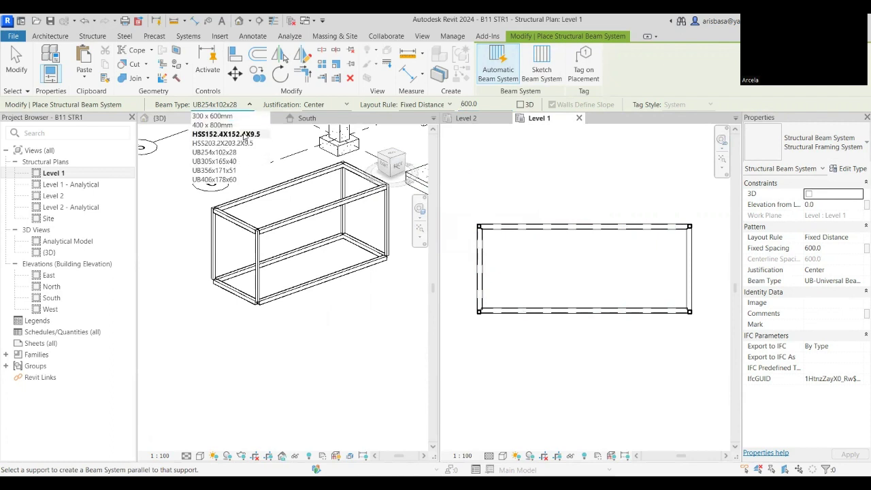
{"action": "left_click", "coordinate": [244, 135]}
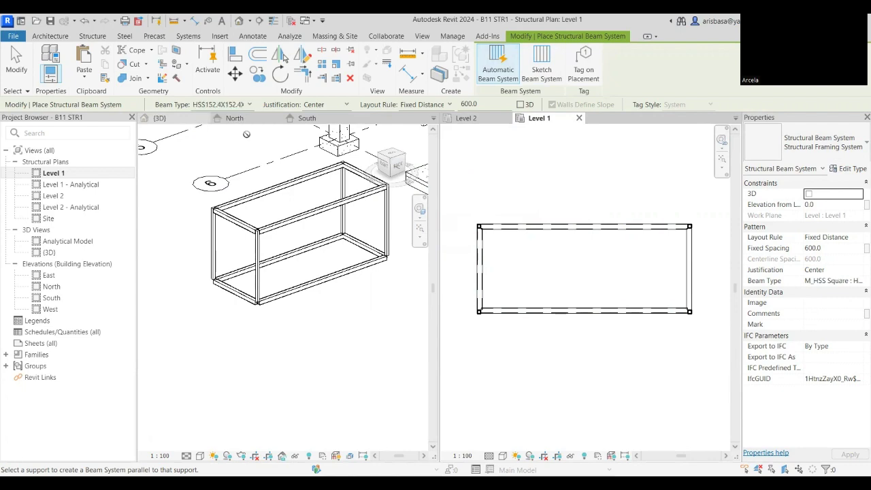
Place the beam system on the left support beam to fill the Level 1 frame
{"action": "left_click", "coordinate": [481, 270]}
{"action": "scroll", "coordinate": [288, 268], "scroll_direction": "up", "scroll_amount": 5}
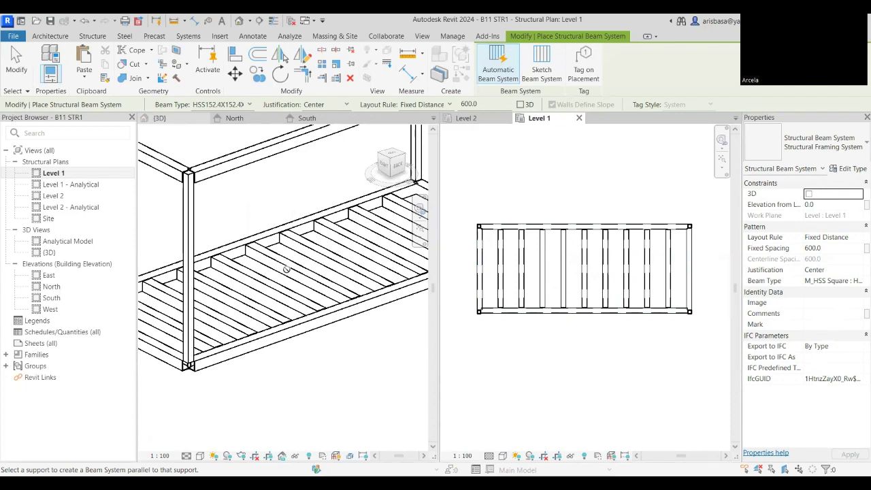
{"action": "scroll", "coordinate": [287, 270], "scroll_direction": "down", "scroll_amount": 6}
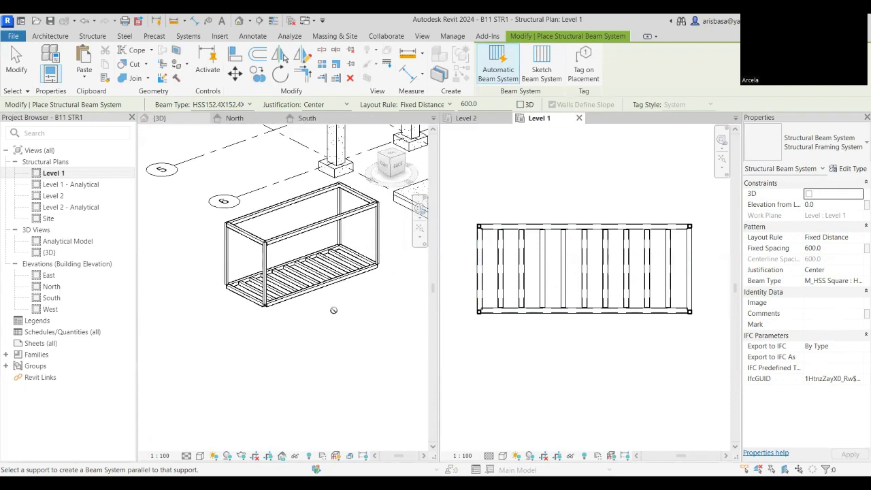
{"action": "key", "text": "Escape"}
{"action": "key", "text": "Escape"}
{"action": "scroll", "coordinate": [304, 273], "scroll_direction": "up", "scroll_amount": 3}
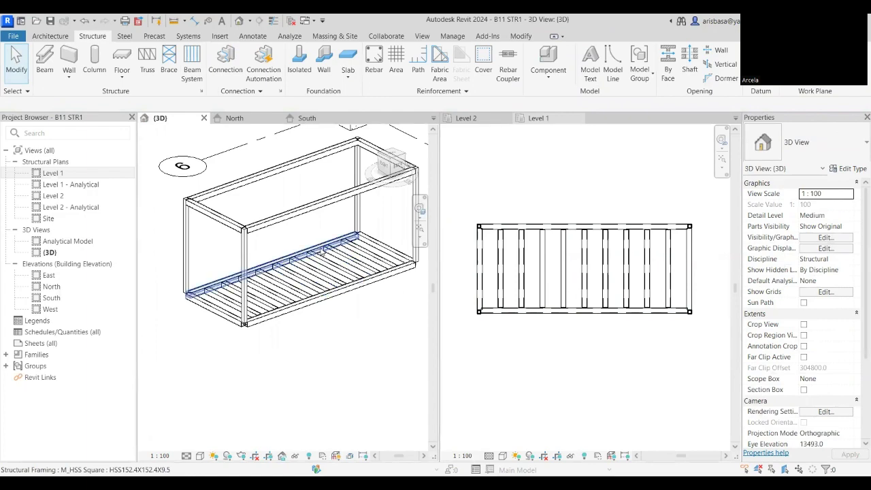
{"action": "left_click", "coordinate": [586, 213]}
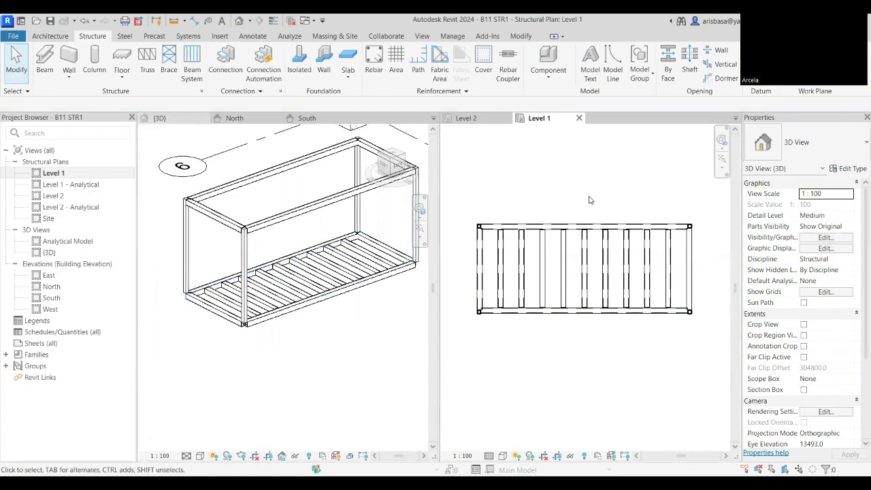
Change the beam system's Fixed Spacing to 1200
{"action": "left_click", "coordinate": [564, 235]}
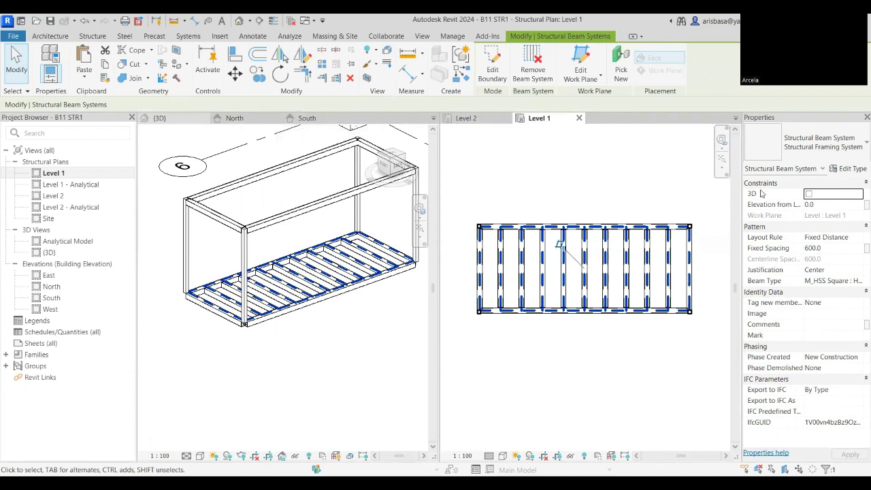
{"action": "left_click", "coordinate": [831, 247]}
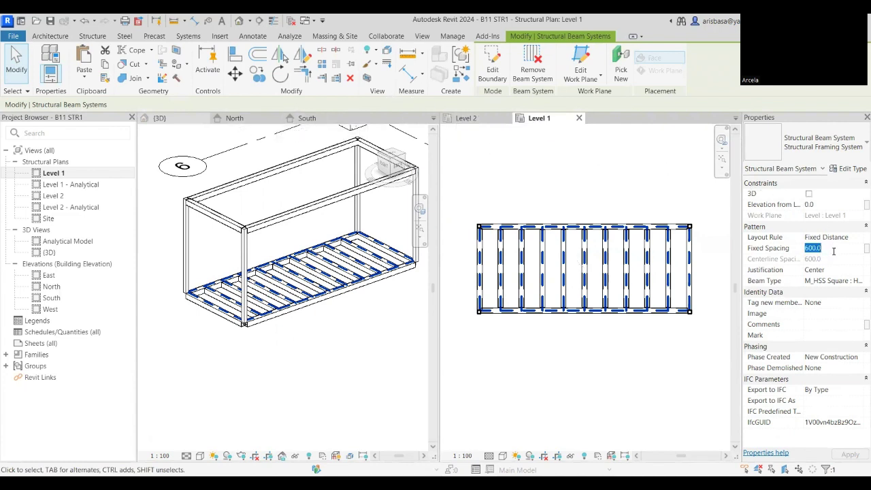
{"action": "type", "text": "1200"}
{"action": "left_click", "coordinate": [555, 354]}
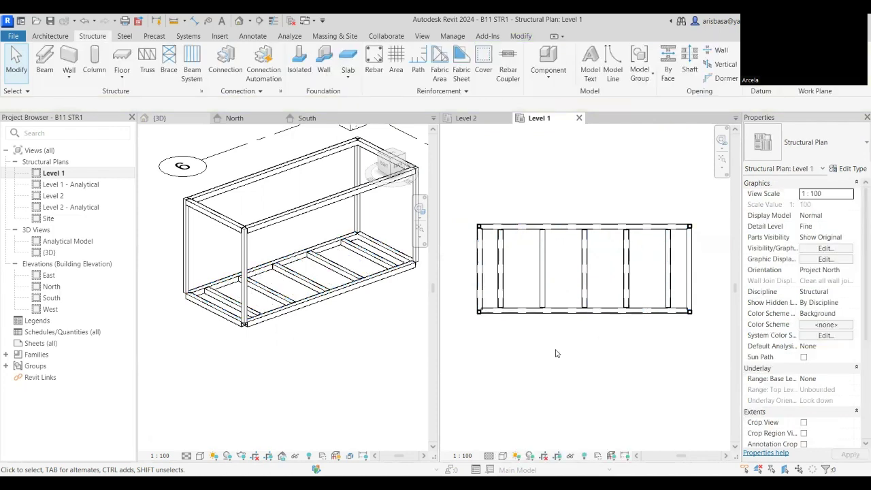
{"action": "scroll", "coordinate": [579, 353], "scroll_direction": "down", "scroll_amount": 2}
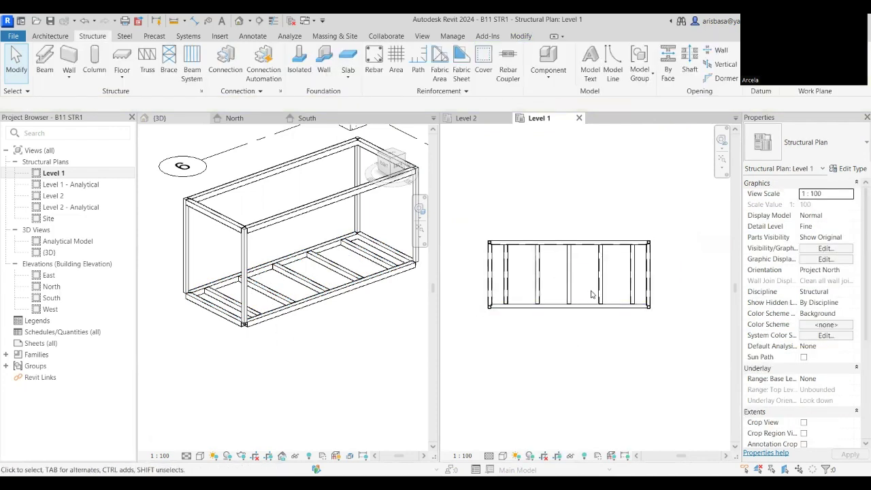
Switch the beam system's Layout Rule to Fixed Number with 4 lines
{"action": "left_click", "coordinate": [552, 292]}
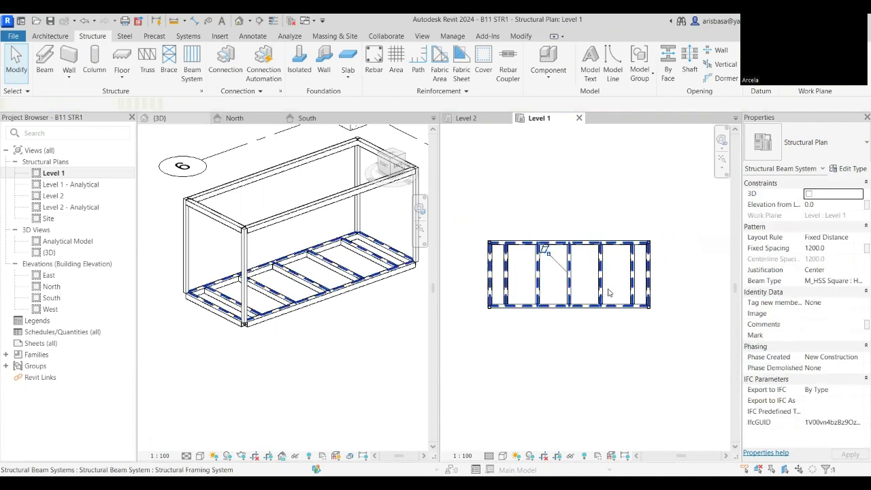
{"action": "left_click", "coordinate": [859, 240]}
{"action": "left_click", "coordinate": [859, 237]}
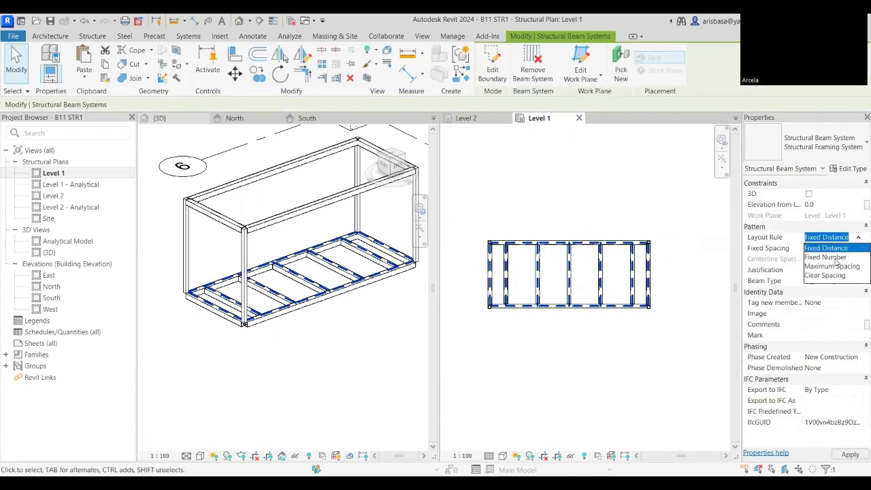
{"action": "left_click", "coordinate": [837, 258]}
{"action": "left_click", "coordinate": [826, 249]}
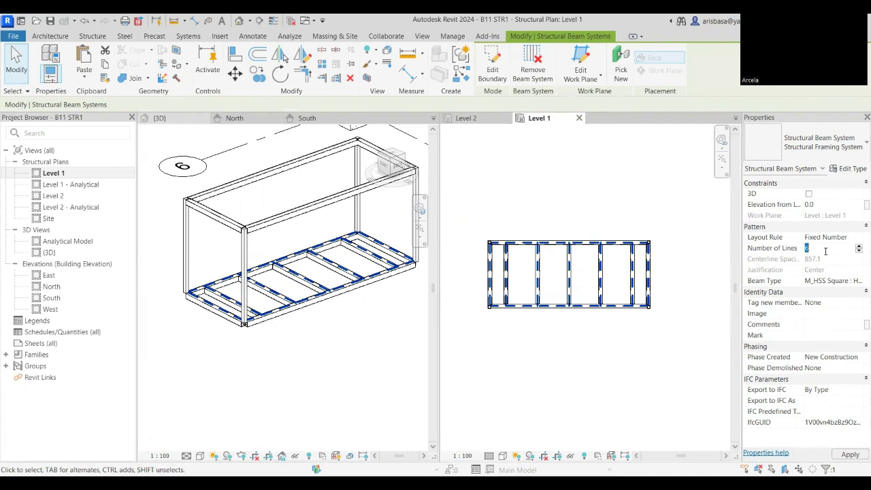
{"action": "type", "text": "4"}
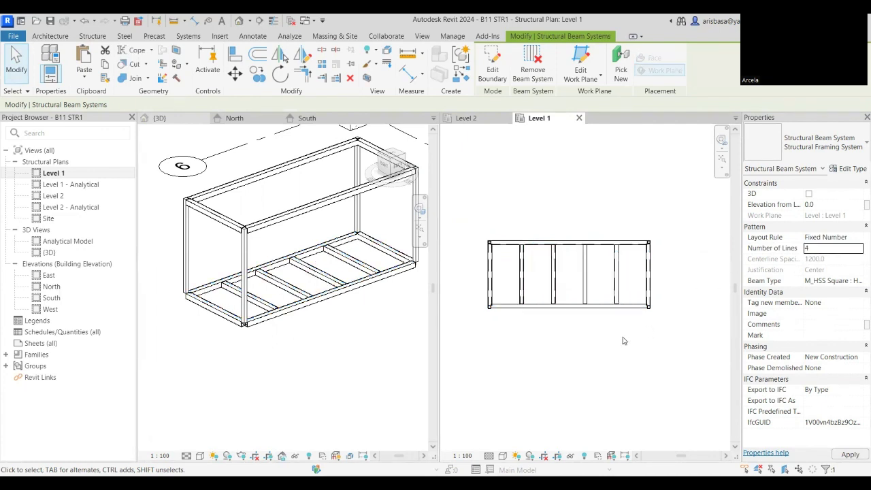
{"action": "left_click", "coordinate": [564, 348]}
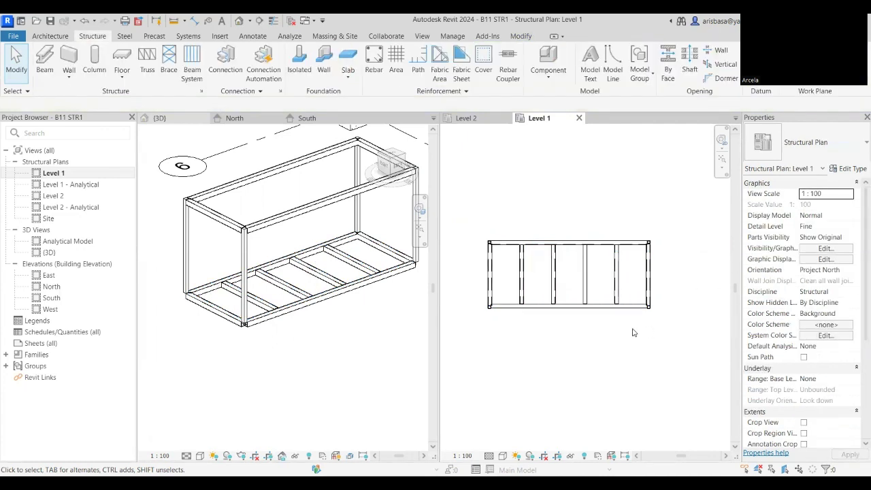
{"action": "scroll", "coordinate": [632, 331], "scroll_direction": "up", "scroll_amount": 1}
Orbit the 3D view and window-select the columns, HSS beam loops and floor joists
{"action": "left_click", "coordinate": [351, 339]}
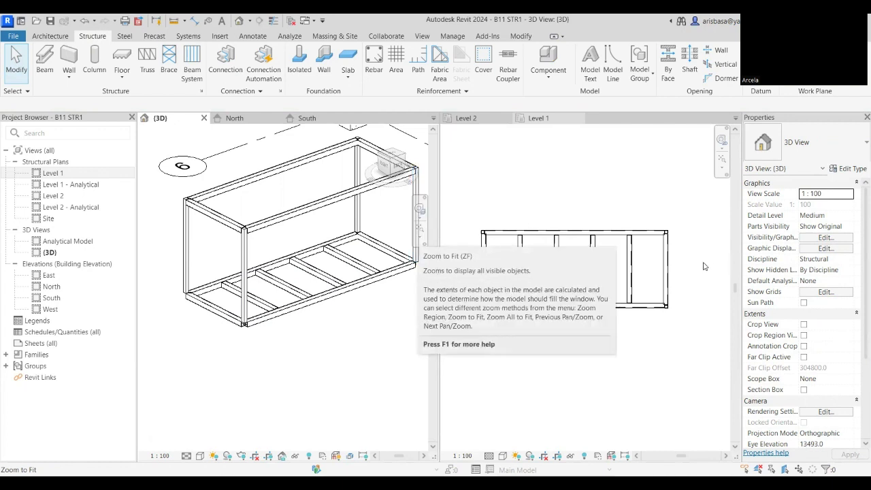
{"action": "left_click", "coordinate": [572, 205]}
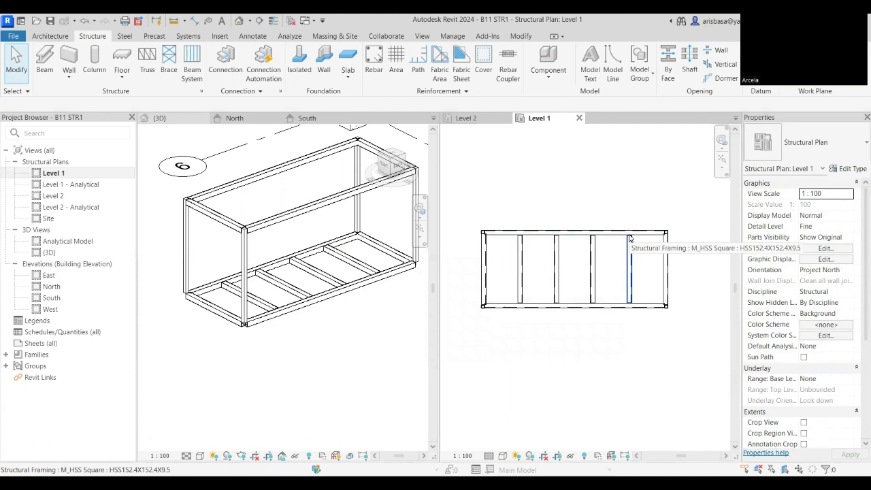
{"action": "scroll", "coordinate": [575, 320], "scroll_direction": "down", "scroll_amount": 3}
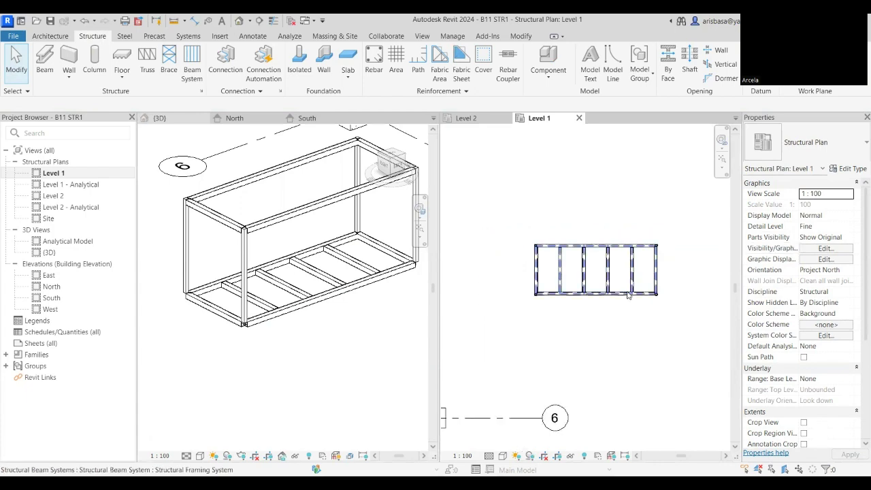
{"action": "left_click", "coordinate": [367, 328]}
{"action": "middle_click_drag", "start_coordinate": [315, 351], "coordinate": [311, 373], "text": "shift"}
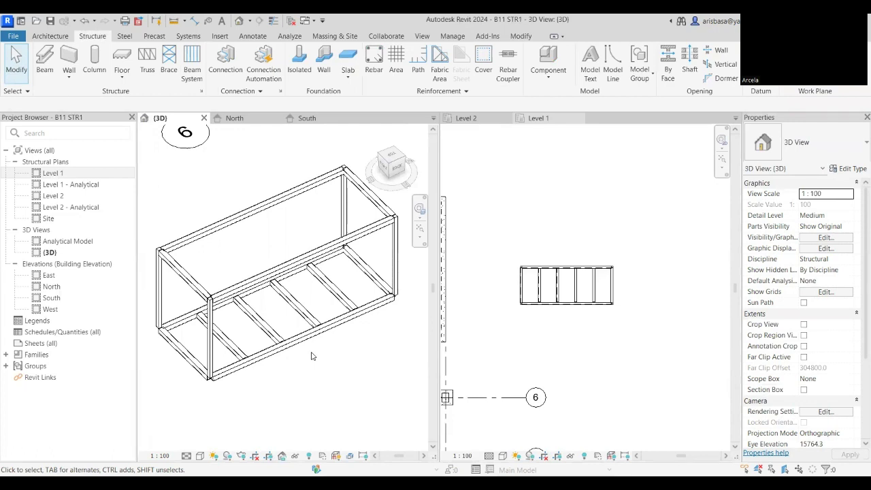
{"action": "middle_click_drag", "start_coordinate": [312, 356], "coordinate": [182, 383], "text": "shift"}
{"action": "left_click_drag", "start_coordinate": [179, 380], "coordinate": [379, 204]}
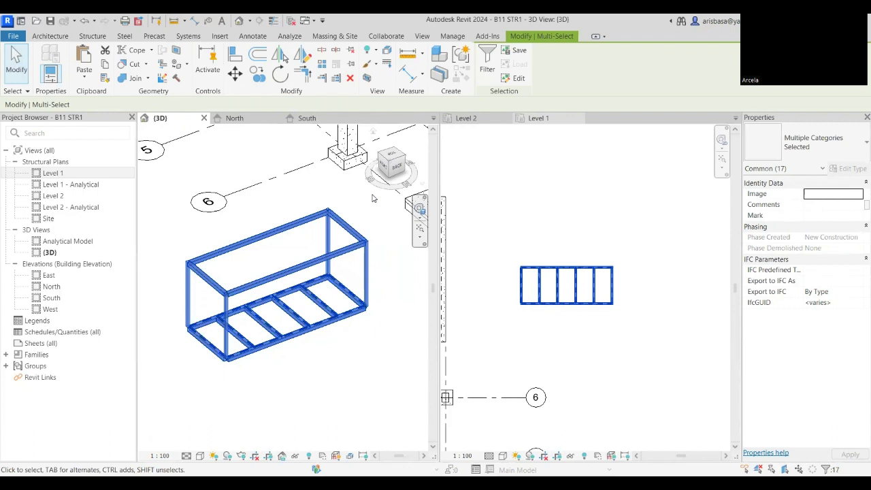
Clear the selection, orbit the 3D view to show grid 6, and window-select the frame again
{"action": "key", "text": "Escape"}
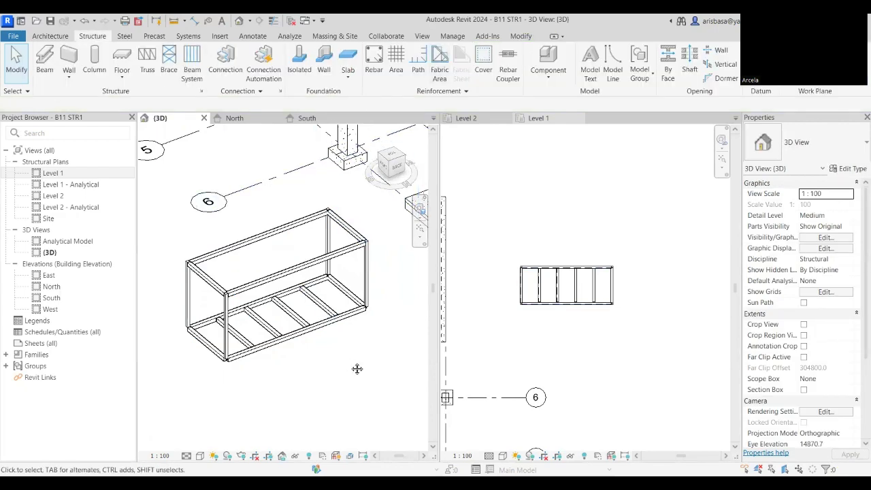
{"action": "middle_click_drag", "start_coordinate": [356, 365], "coordinate": [377, 376]}
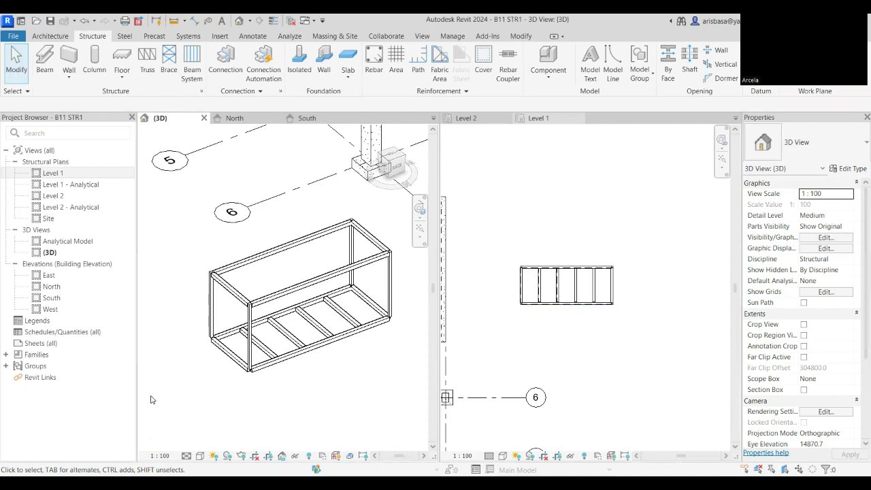
{"action": "scroll", "coordinate": [272, 410], "scroll_direction": "down", "scroll_amount": 3}
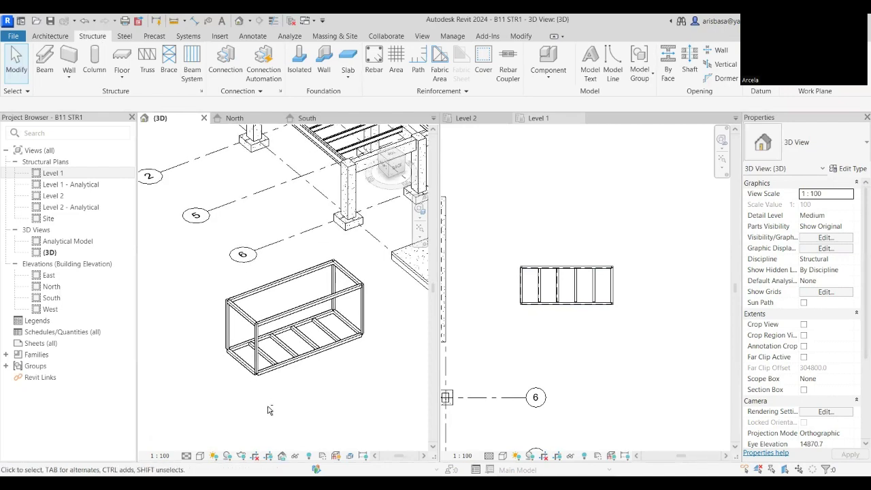
{"action": "mouse_move", "coordinate": [269, 410]}
{"action": "middle_mouse_down", "text": "shift"}
{"action": "mouse_move", "coordinate": [253, 403]}
{"action": "mouse_move", "coordinate": [262, 402]}
{"action": "middle_mouse_up", "text": "shift"}
{"action": "middle_click_drag", "start_coordinate": [306, 370], "coordinate": [349, 387], "text": "shift"}
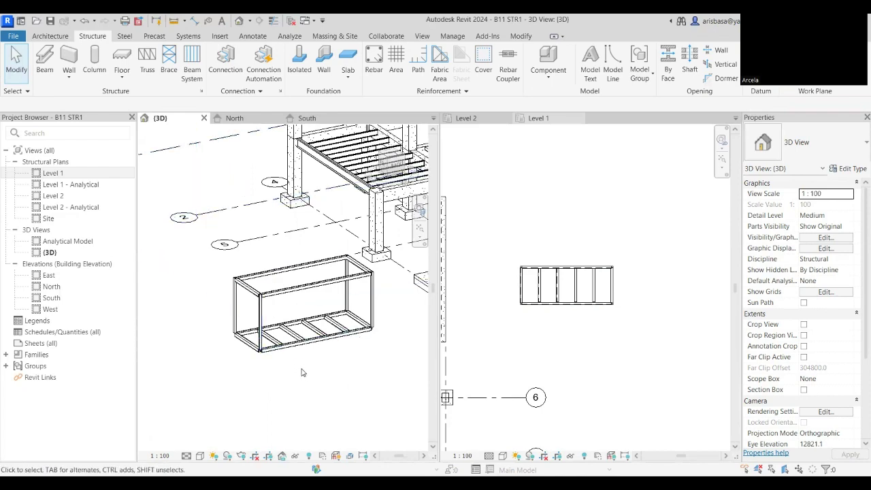
{"action": "middle_click_drag", "start_coordinate": [305, 373], "coordinate": [307, 390], "text": "shift"}
{"action": "left_click_drag", "start_coordinate": [207, 385], "coordinate": [387, 267]}
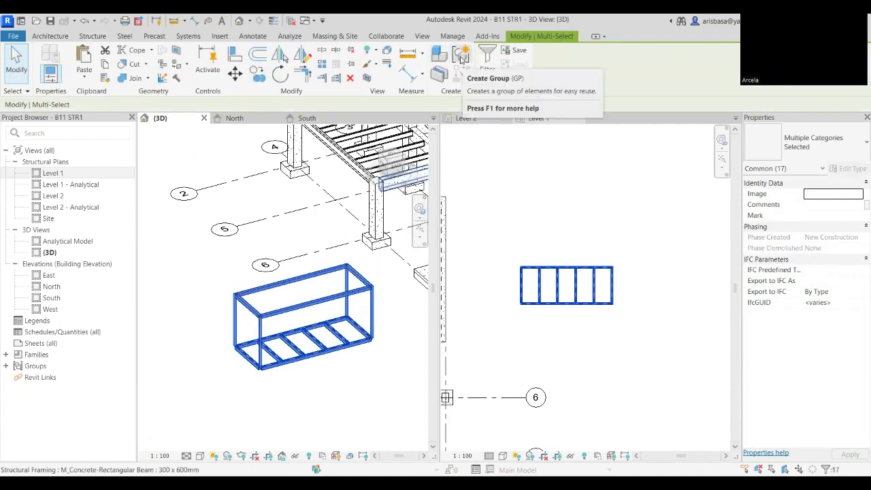
Group the selected frame members as 'Hasley Cabin' and check it selects as one group
{"action": "left_click", "coordinate": [461, 59]}
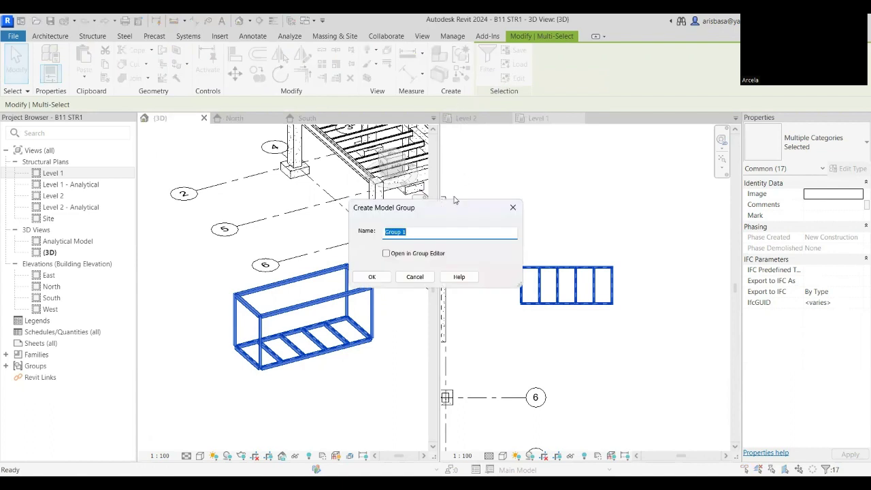
{"action": "type", "text": "Hasley Cabin"}
{"action": "left_click", "coordinate": [372, 277]}
{"action": "scroll", "coordinate": [402, 284], "scroll_direction": "up", "scroll_amount": 3}
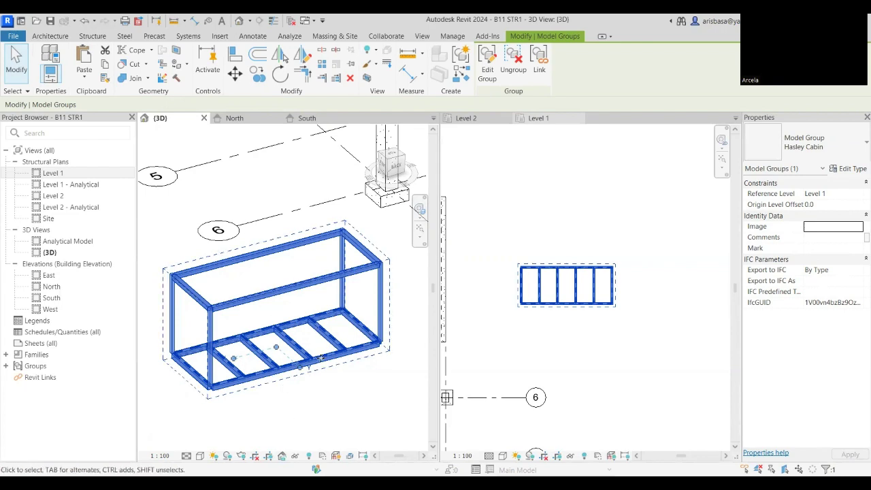
{"action": "left_click", "coordinate": [319, 383]}
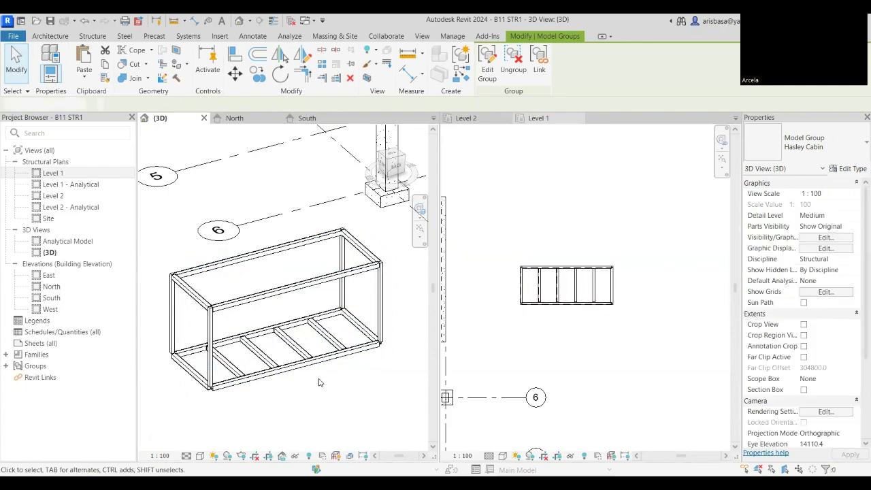
{"action": "left_click", "coordinate": [309, 289]}
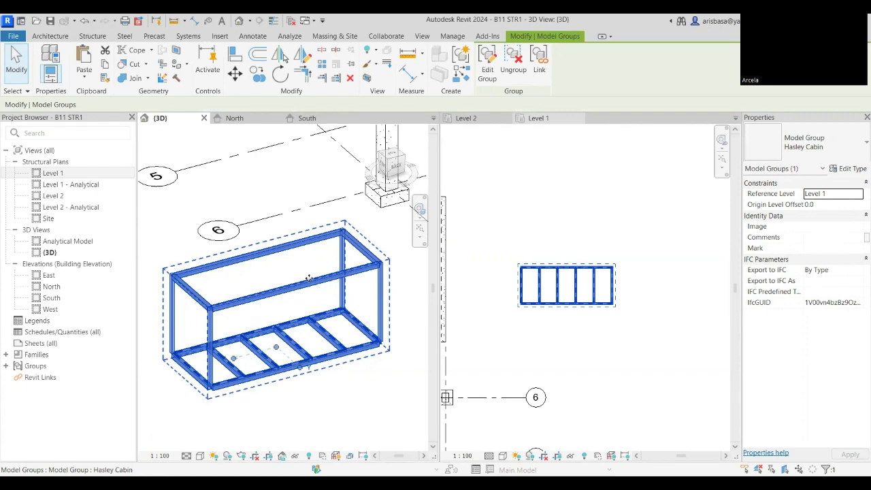
{"action": "left_click", "coordinate": [325, 391]}
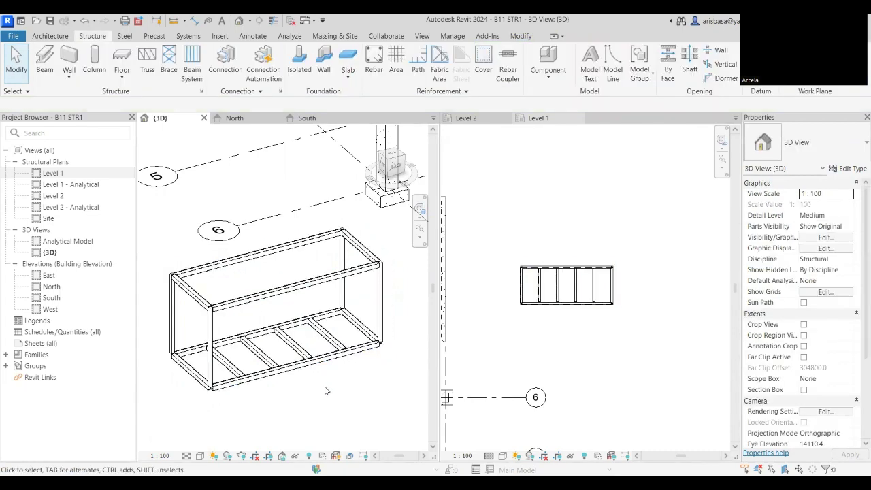
{"action": "left_click", "coordinate": [303, 288]}
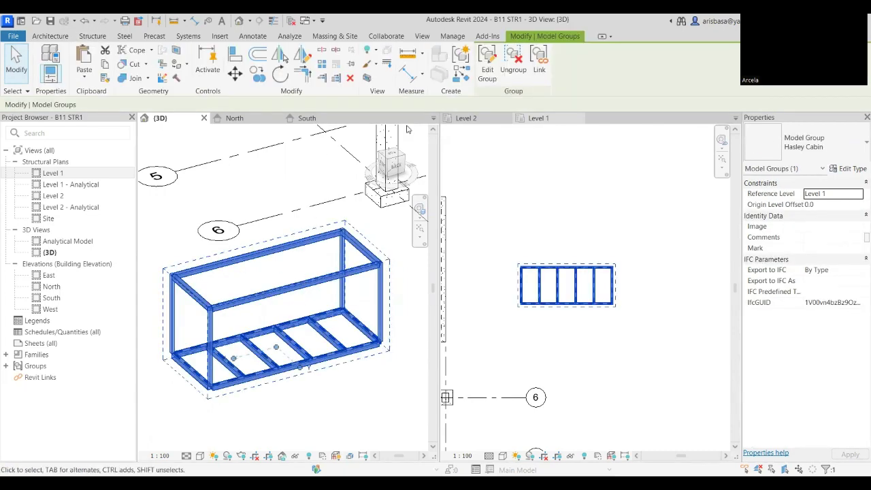
Enter Edit Group mode on Hasley Cabin and start the Architecture Wall tool
{"action": "double_click", "coordinate": [279, 287]}
{"action": "scroll", "coordinate": [561, 289], "scroll_direction": "up", "scroll_amount": 3}
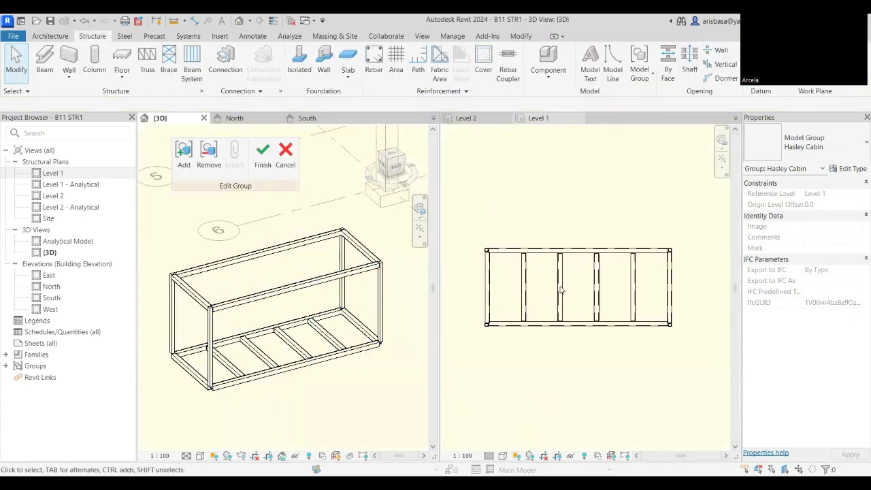
{"action": "scroll", "coordinate": [560, 289], "scroll_direction": "up", "scroll_amount": 2}
{"action": "left_click", "coordinate": [40, 38]}
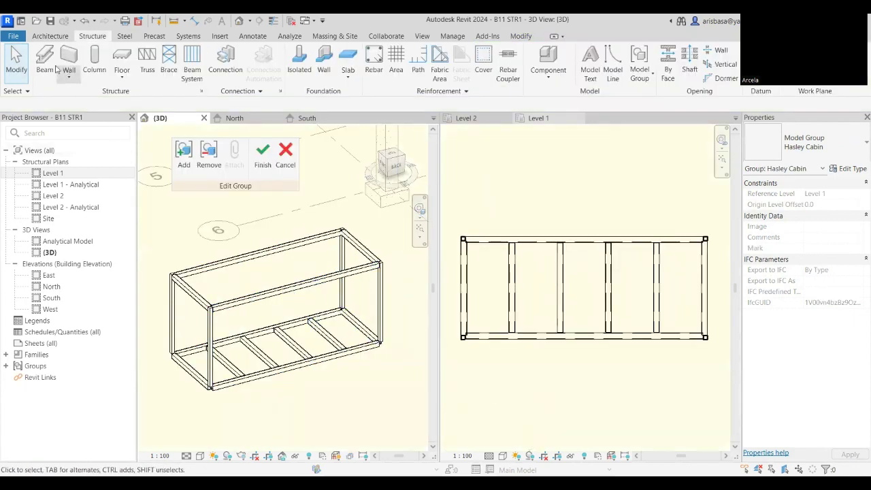
{"action": "left_click", "coordinate": [46, 76]}
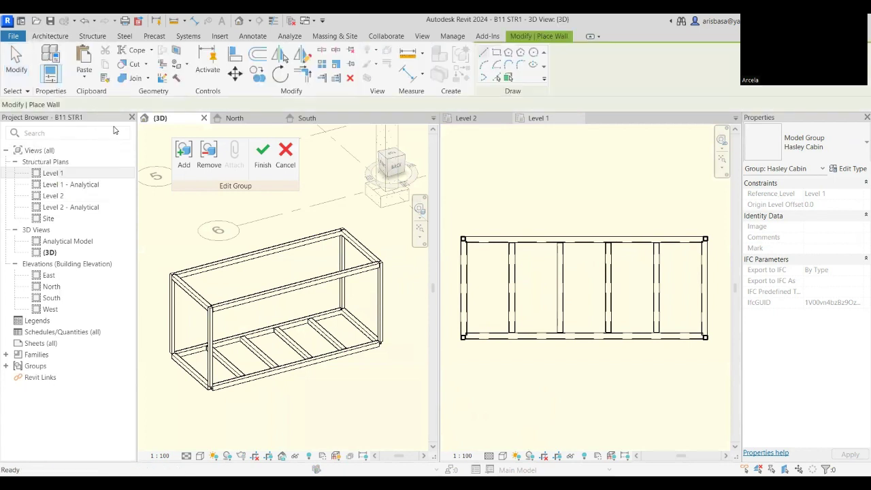
Choose the Interior - 135mm Partition (2-hr) wall type with the Rectangle draw option
{"action": "left_click", "coordinate": [836, 155]}
{"action": "left_click_drag", "start_coordinate": [858, 358], "coordinate": [858, 330]}
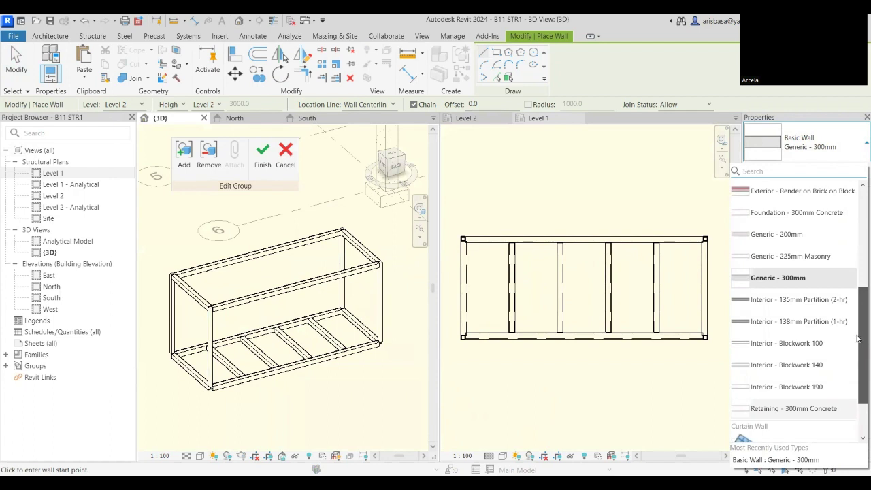
{"action": "scroll", "coordinate": [858, 340], "scroll_direction": "down", "scroll_amount": 1}
{"action": "scroll", "coordinate": [858, 327], "scroll_direction": "up", "scroll_amount": 3}
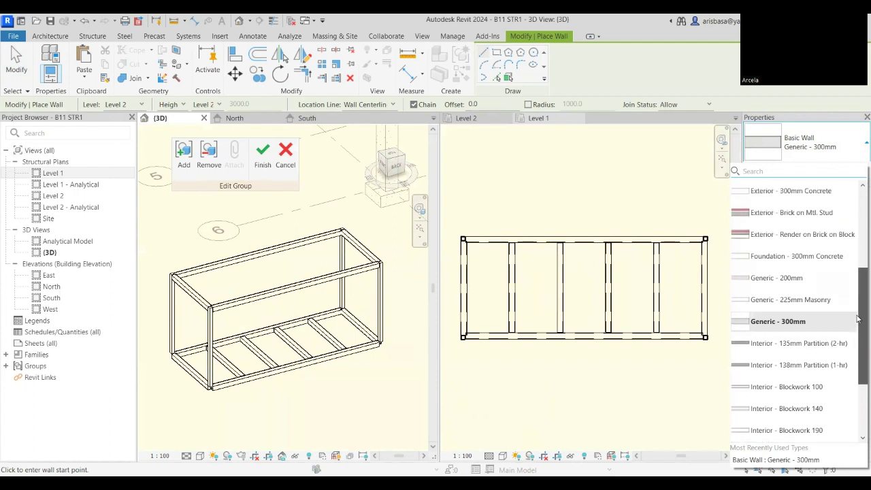
{"action": "left_click", "coordinate": [772, 346]}
{"action": "scroll", "coordinate": [462, 240], "scroll_direction": "up", "scroll_amount": 5}
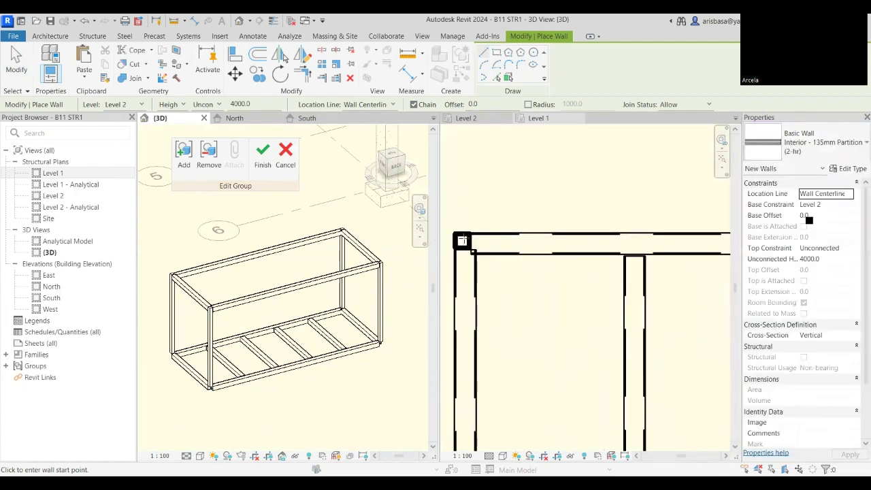
{"action": "left_click", "coordinate": [496, 51]}
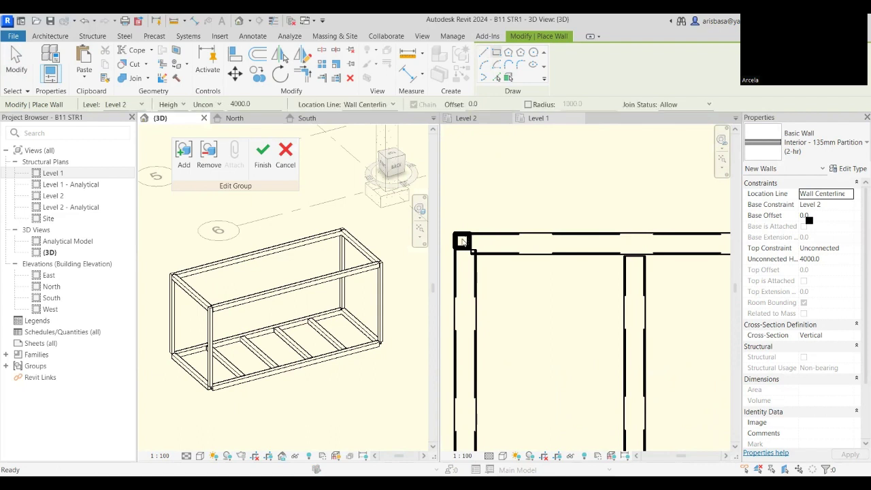
Draw the wall rectangle in Level 1 from the frame's top-left corner to its opposite corner
{"action": "left_click", "coordinate": [491, 267]}
{"action": "scroll", "coordinate": [488, 266], "scroll_direction": "down", "scroll_amount": 2}
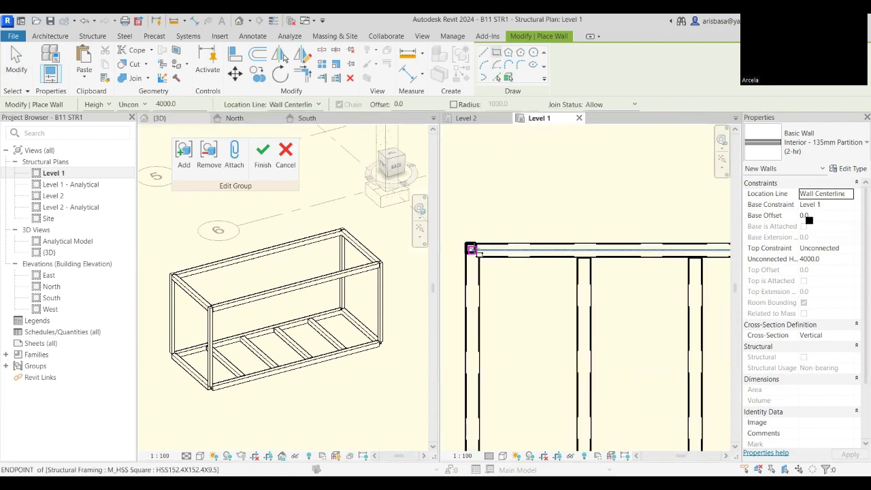
{"action": "left_click", "coordinate": [476, 249]}
{"action": "scroll", "coordinate": [524, 294], "scroll_direction": "down", "scroll_amount": 2}
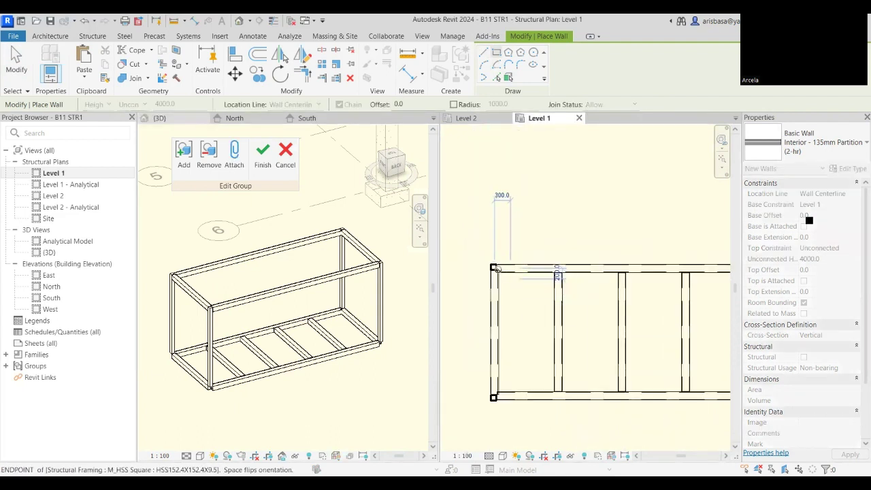
{"action": "scroll", "coordinate": [535, 327], "scroll_direction": "up", "scroll_amount": 4}
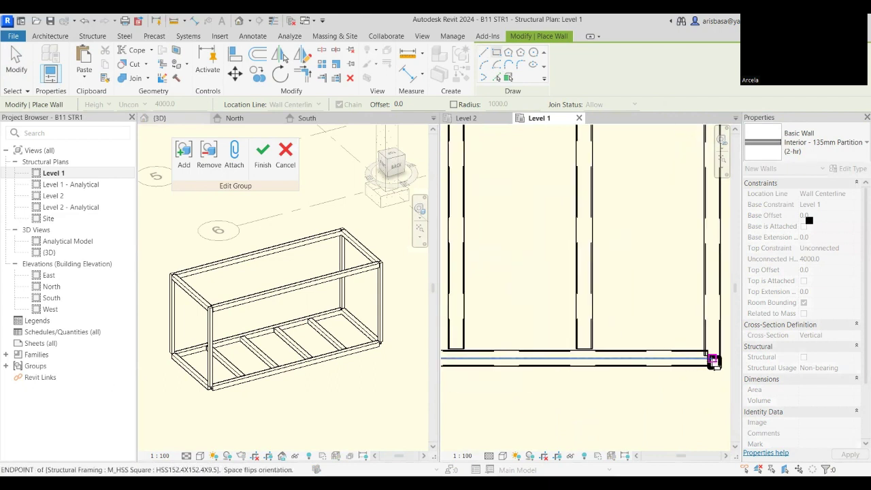
{"action": "scroll", "coordinate": [713, 360], "scroll_direction": "up", "scroll_amount": 2}
{"action": "left_click", "coordinate": [713, 367]}
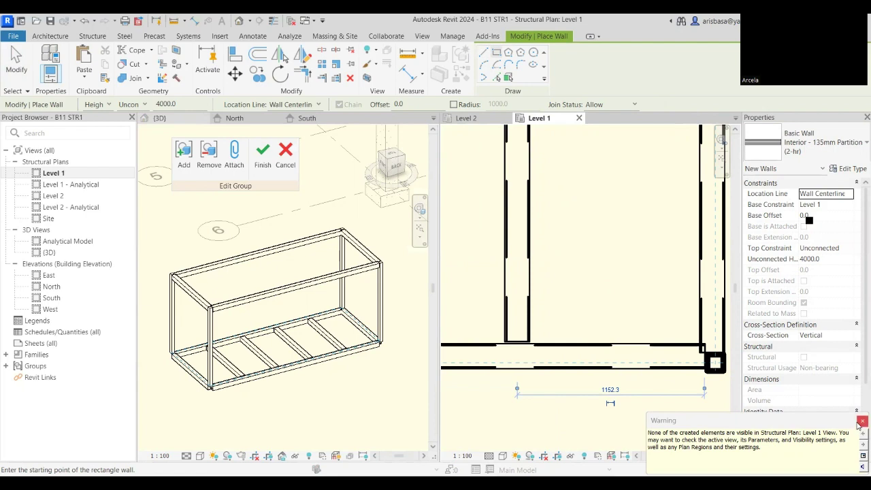
{"action": "scroll", "coordinate": [633, 336], "scroll_direction": "down", "scroll_amount": 3}
{"action": "mouse_move", "coordinate": [626, 379]}
{"action": "middle_mouse_down"}
{"action": "mouse_move", "coordinate": [636, 395]}
{"action": "mouse_move", "coordinate": [618, 393]}
{"action": "middle_mouse_up"}
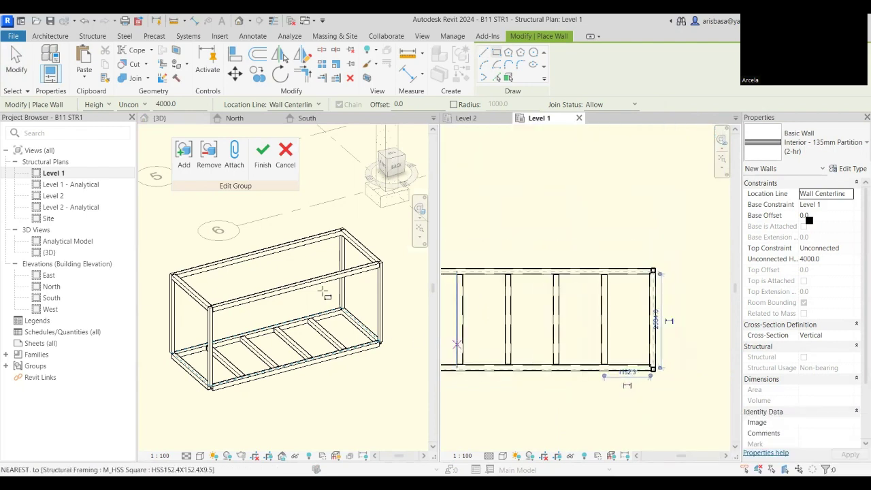
Finish editing the cabin group and set the Level 1 plan's Discipline to Architectural
{"action": "left_click", "coordinate": [266, 162]}
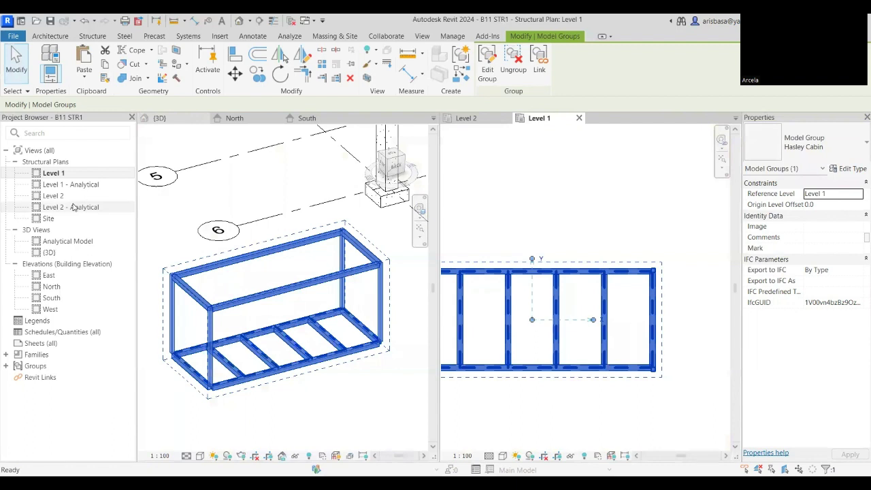
{"action": "left_click", "coordinate": [553, 427]}
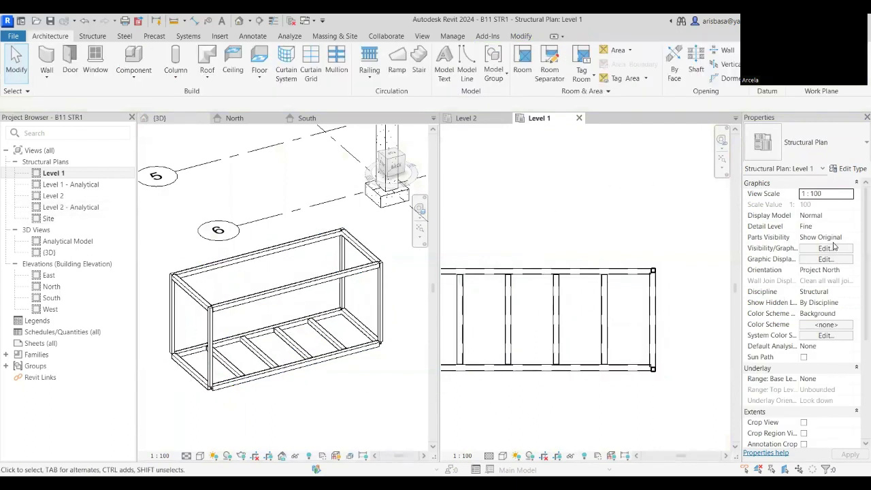
{"action": "left_click", "coordinate": [846, 292]}
{"action": "left_click", "coordinate": [849, 293]}
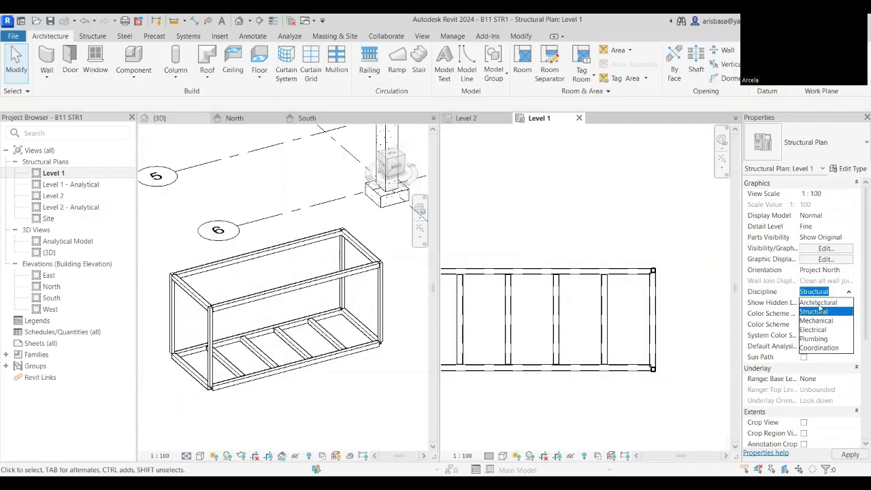
{"action": "left_click", "coordinate": [821, 307]}
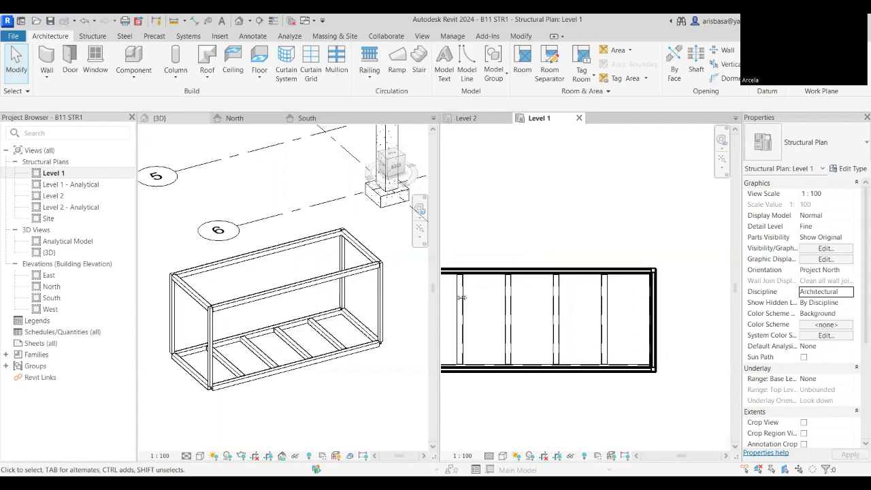
{"action": "middle_click_drag", "start_coordinate": [462, 298], "coordinate": [544, 280]}
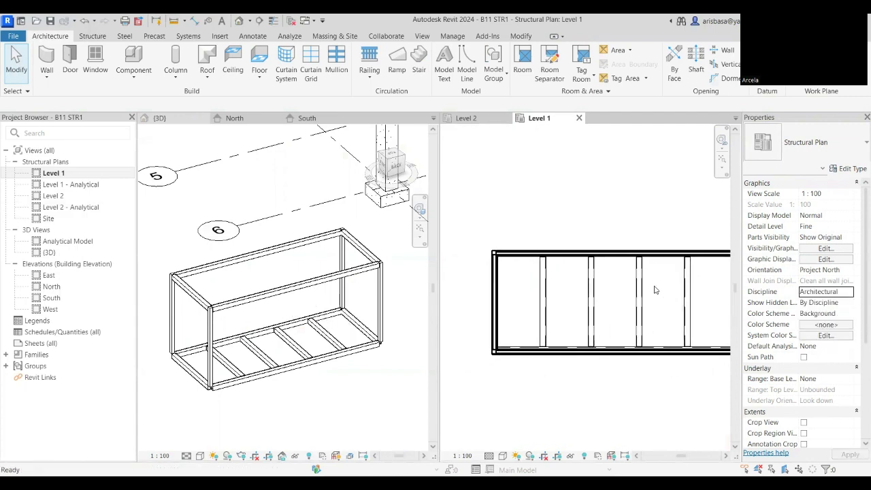
Set the 3D view's Discipline to Architectural so the cabin walls show
{"action": "left_click", "coordinate": [344, 378]}
{"action": "mouse_move", "coordinate": [344, 378]}
{"action": "middle_mouse_down", "text": "shift"}
{"action": "mouse_move", "coordinate": [322, 399]}
{"action": "mouse_move", "coordinate": [331, 401]}
{"action": "mouse_move", "coordinate": [356, 360]}
{"action": "mouse_move", "coordinate": [334, 381]}
{"action": "middle_mouse_up", "text": "shift"}
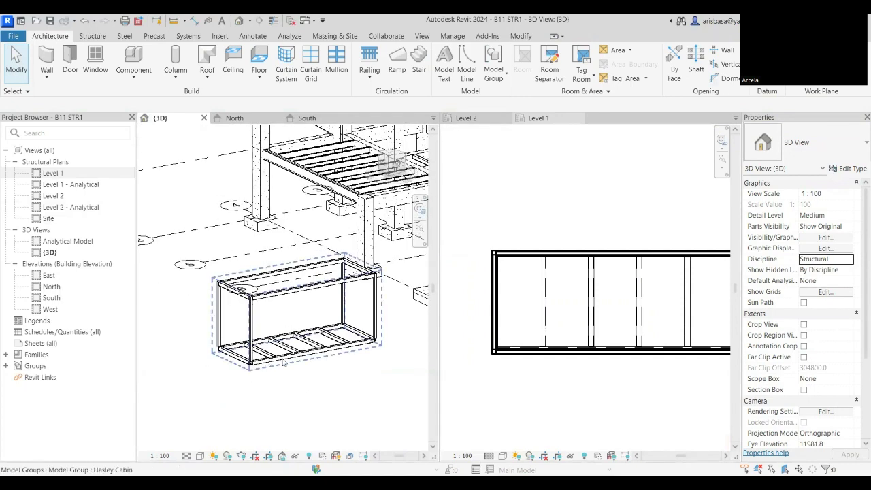
{"action": "left_click", "coordinate": [835, 276]}
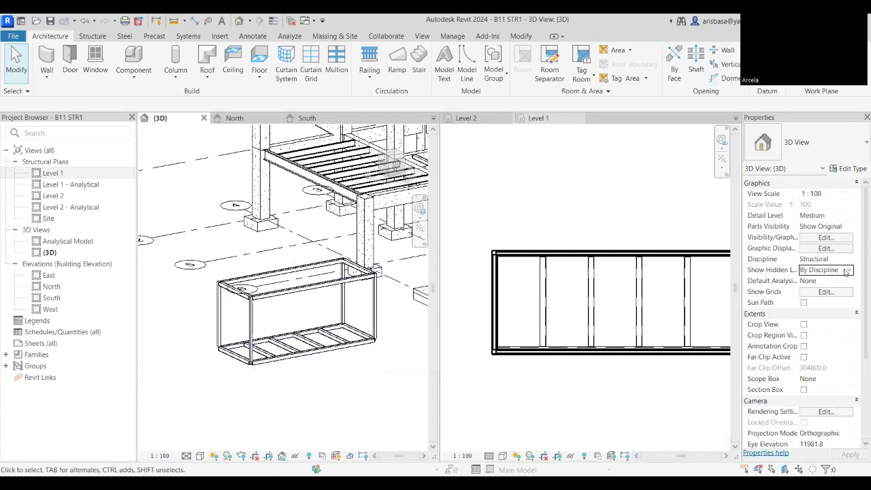
{"action": "left_click", "coordinate": [848, 263]}
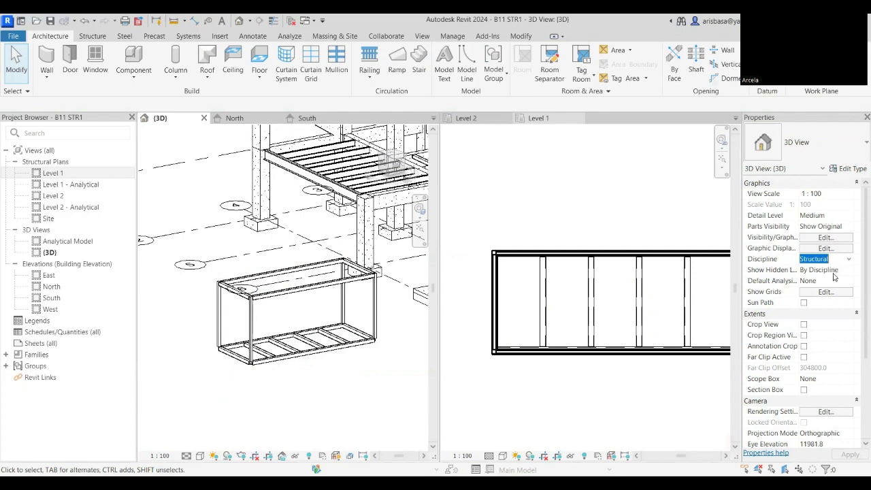
{"action": "left_click", "coordinate": [849, 259]}
{"action": "left_click", "coordinate": [820, 270]}
View the cabin from above and select the Hasley Cabin model group
{"action": "scroll", "coordinate": [320, 347], "scroll_direction": "up", "scroll_amount": 1}
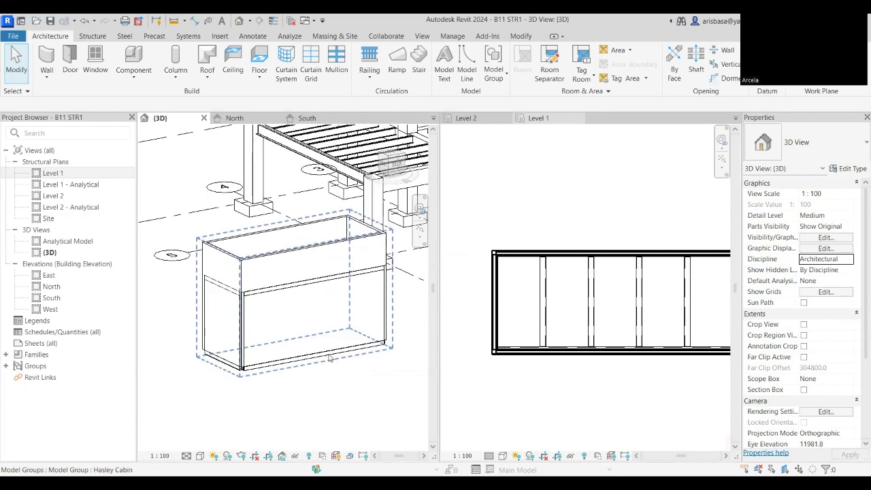
{"action": "middle_click_drag", "start_coordinate": [329, 359], "coordinate": [304, 336], "text": "shift"}
{"action": "left_click", "coordinate": [303, 289]}
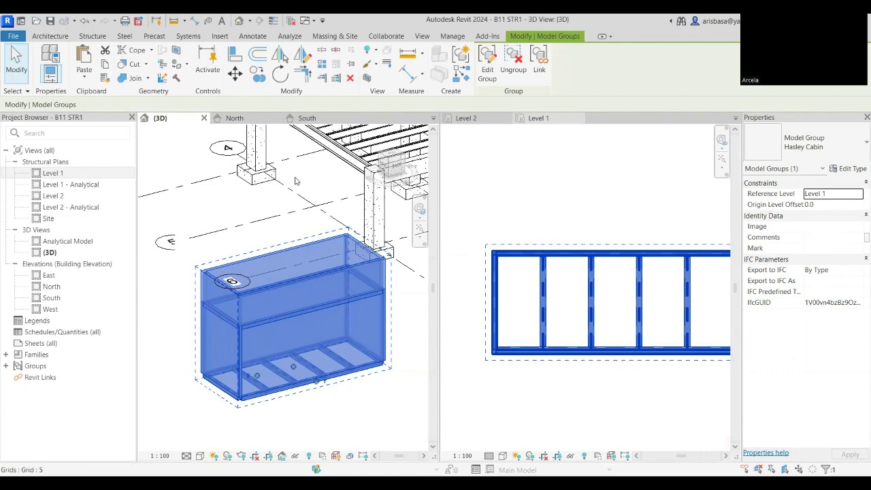
Edit the Hasley Cabin group and select all four of its walls
{"action": "left_click", "coordinate": [488, 63]}
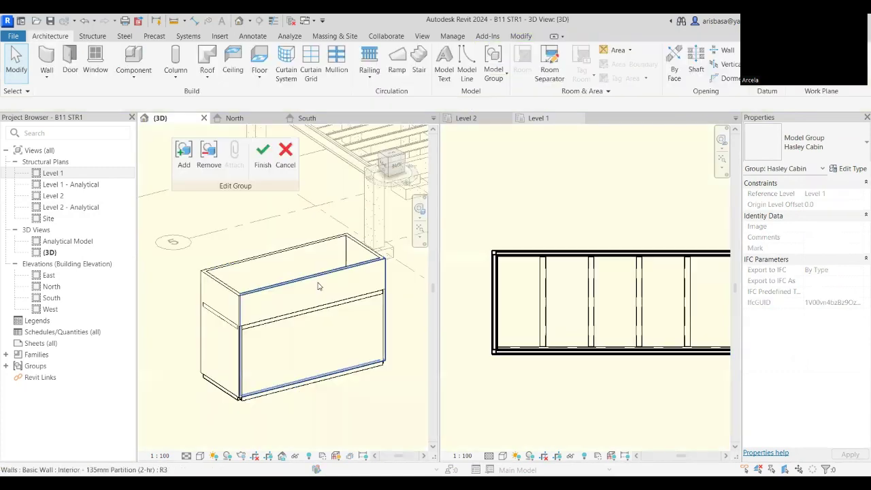
{"action": "left_click", "coordinate": [320, 281]}
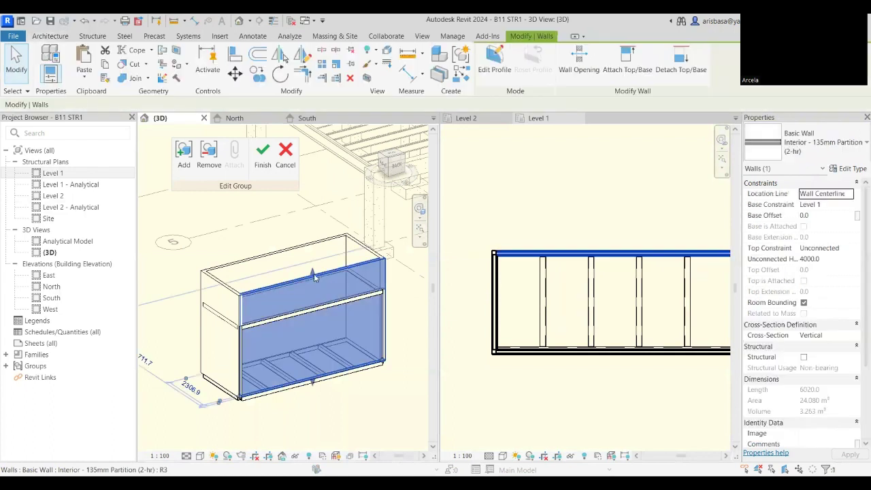
{"action": "left_click", "coordinate": [303, 253], "text": "ctrl"}
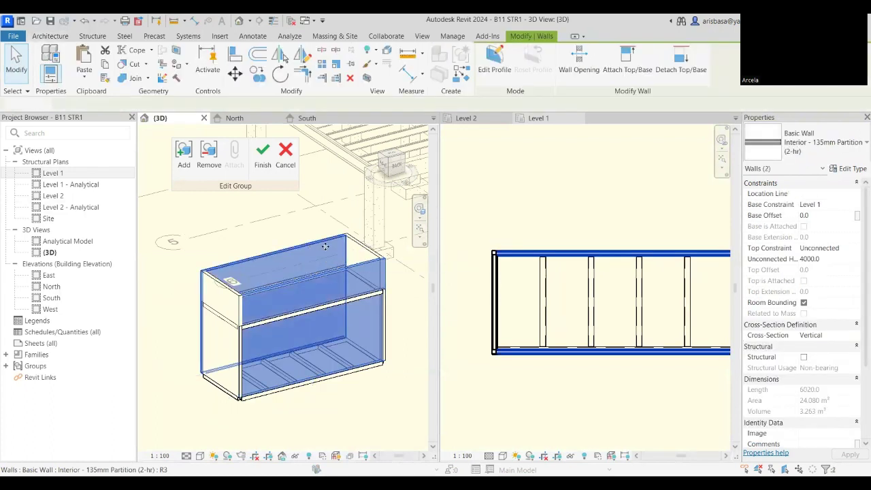
{"action": "left_click", "coordinate": [359, 251], "text": "ctrl"}
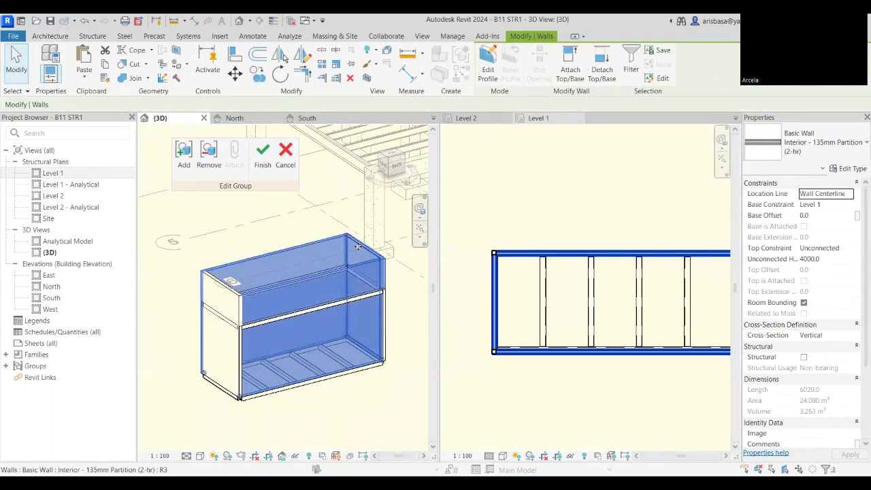
{"action": "left_click", "coordinate": [230, 303], "text": "ctrl"}
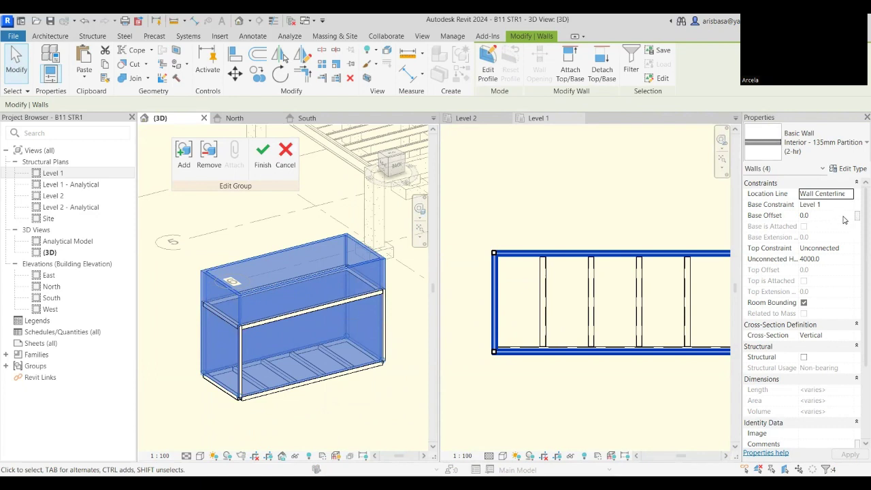
Set the walls' Top Constraint to Up to level: Level 2 with a -200 Top Offset
{"action": "left_click", "coordinate": [854, 258]}
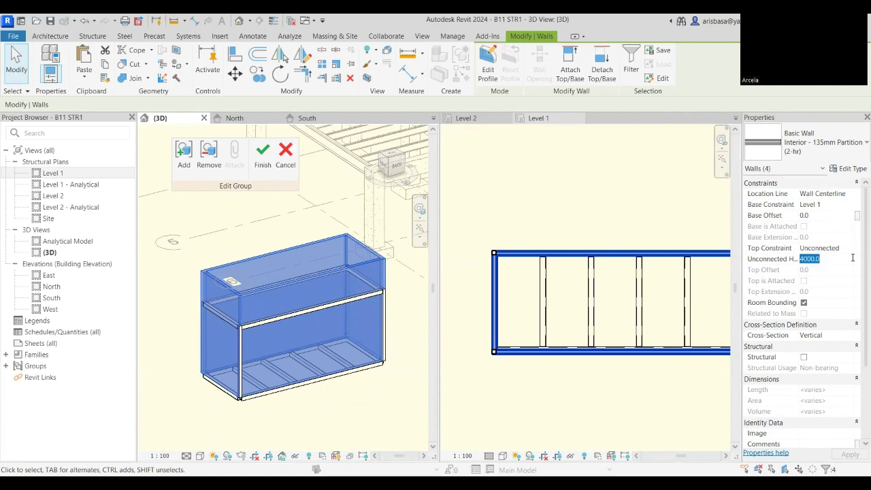
{"action": "left_click", "coordinate": [852, 249]}
{"action": "left_click", "coordinate": [849, 248]}
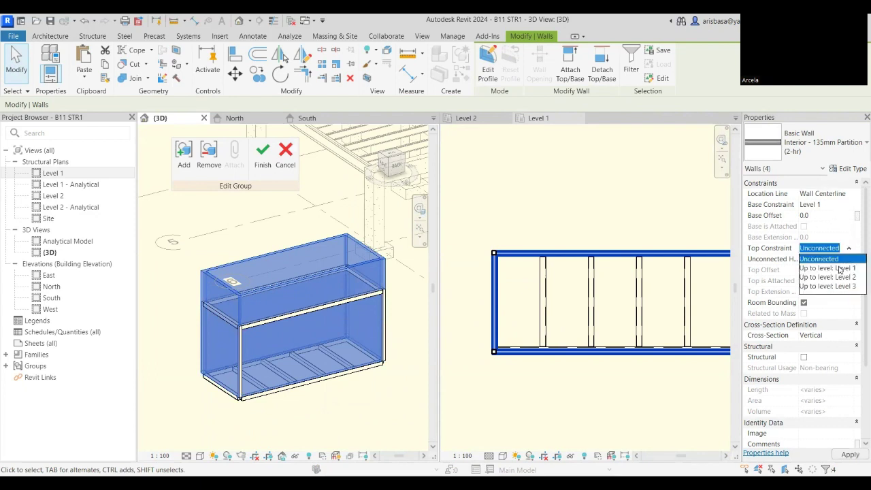
{"action": "left_click", "coordinate": [843, 278]}
{"action": "left_click", "coordinate": [826, 270]}
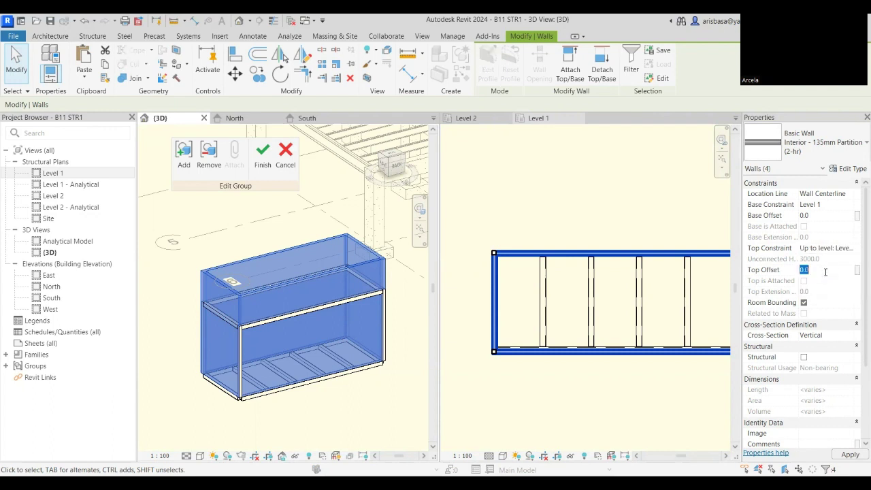
{"action": "type", "text": "-200"}
{"action": "key", "text": "Return"}
Check the 2800-high cabin walls in the Level 1 plan and 3D view
{"action": "left_click", "coordinate": [485, 409]}
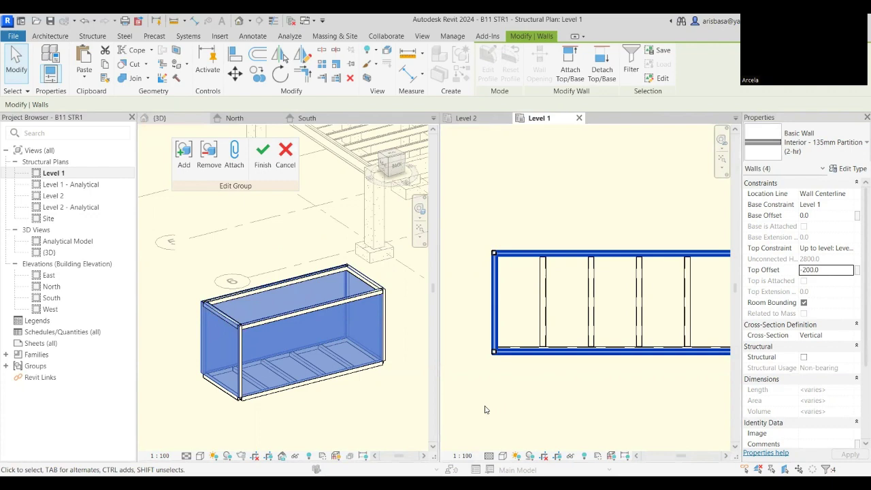
{"action": "left_click", "coordinate": [358, 413]}
{"action": "middle_click_drag", "start_coordinate": [361, 408], "coordinate": [392, 375]}
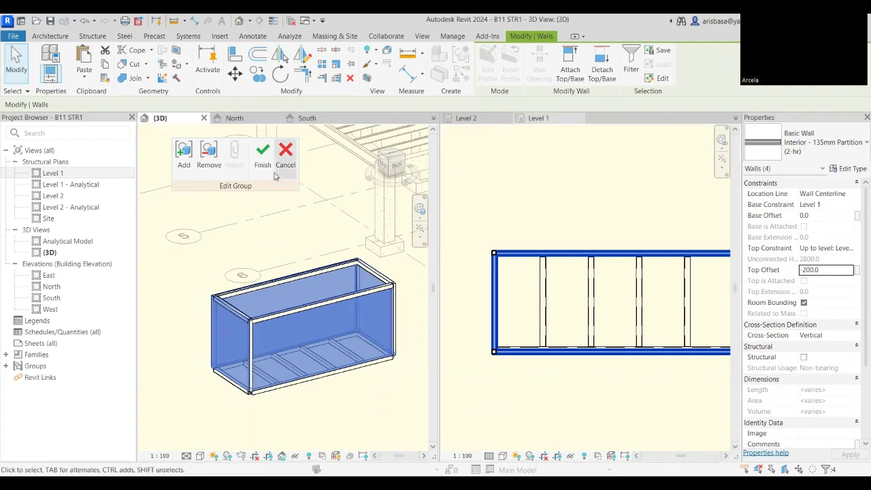
{"action": "middle_click_drag", "start_coordinate": [379, 404], "coordinate": [357, 406]}
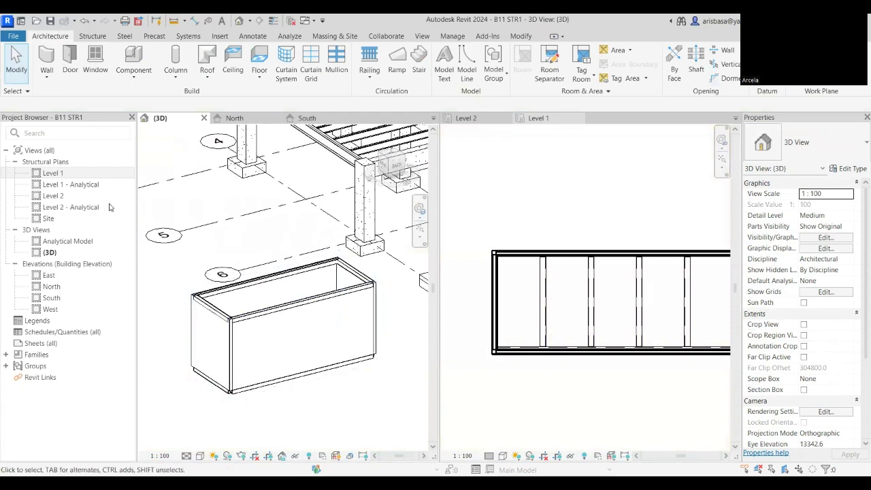
{"action": "left_click", "coordinate": [96, 67]}
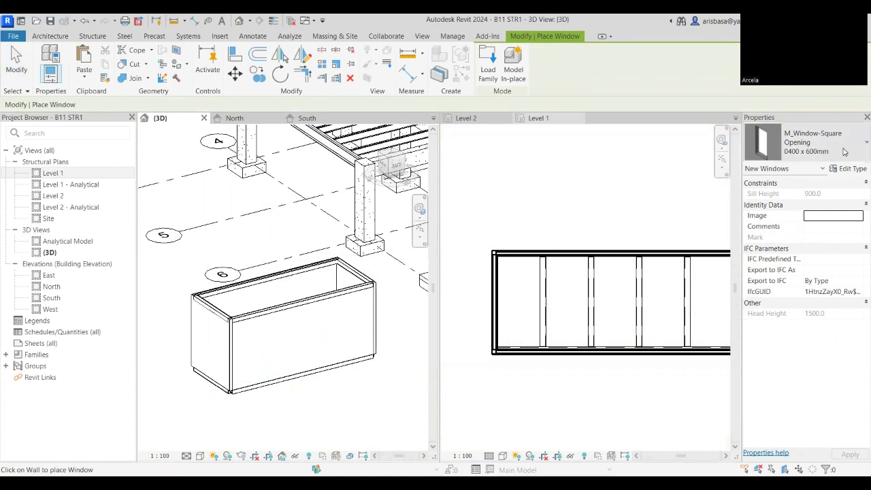
{"action": "left_click", "coordinate": [820, 146]}
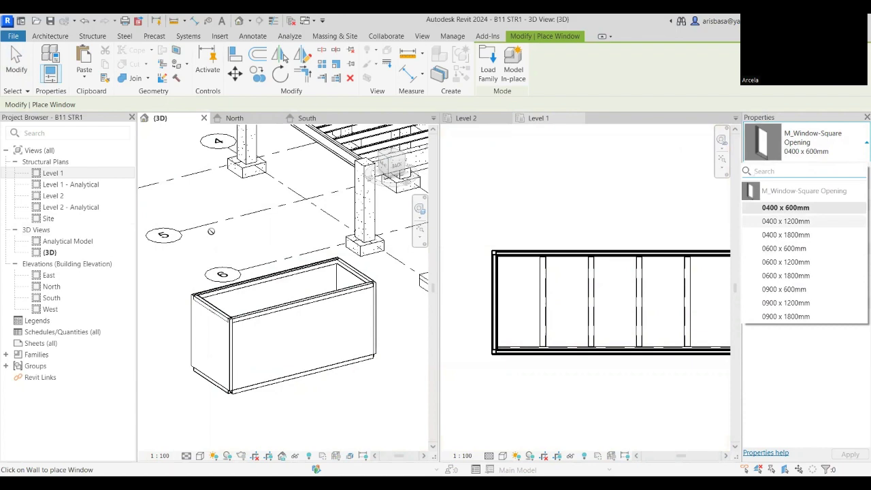
{"action": "key", "text": "Escape"}
{"action": "key", "text": "Escape"}
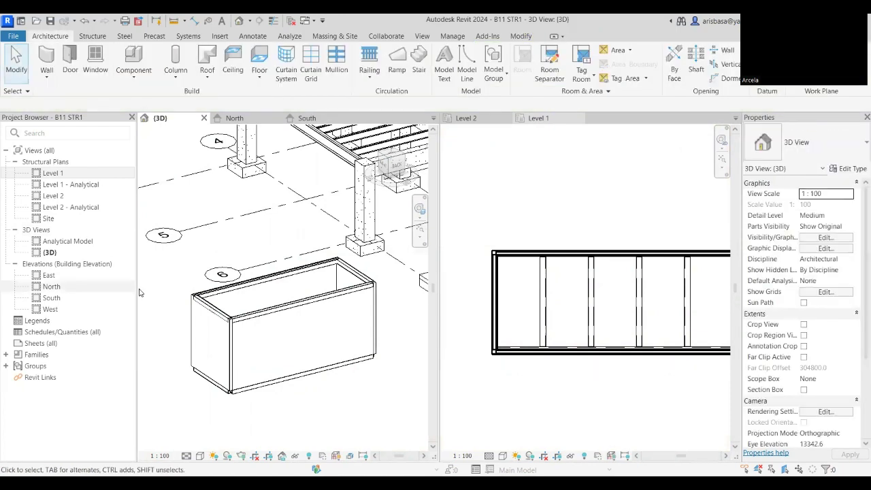
{"action": "scroll", "coordinate": [340, 381], "scroll_direction": "down", "scroll_amount": 2}
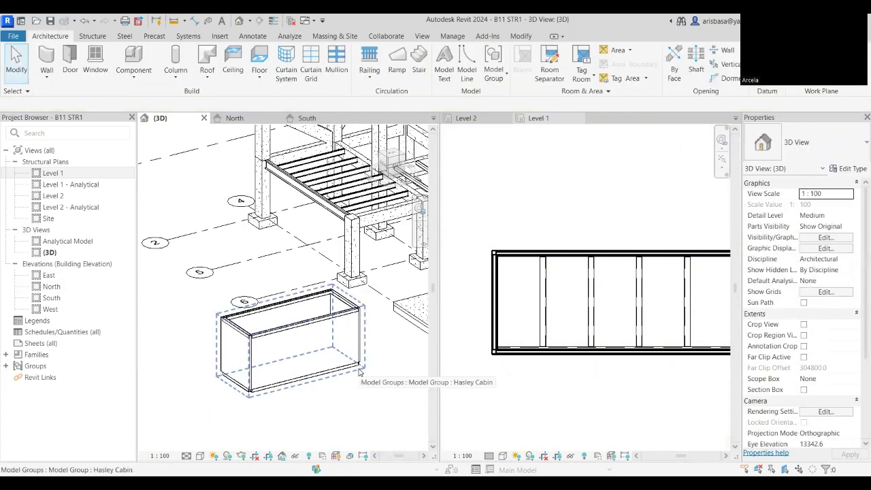
{"action": "scroll", "coordinate": [341, 384], "scroll_direction": "up", "scroll_amount": 2}
{"action": "middle_click_drag", "start_coordinate": [337, 389], "coordinate": [307, 374]}
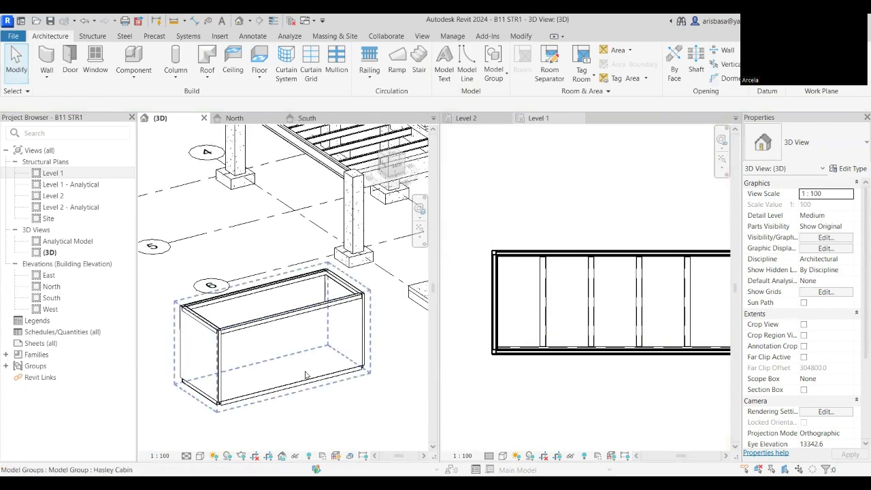
Close all open views and save the changes to B11 STR1 on closing
{"action": "left_click", "coordinate": [203, 118]}
{"action": "left_click", "coordinate": [273, 118]}
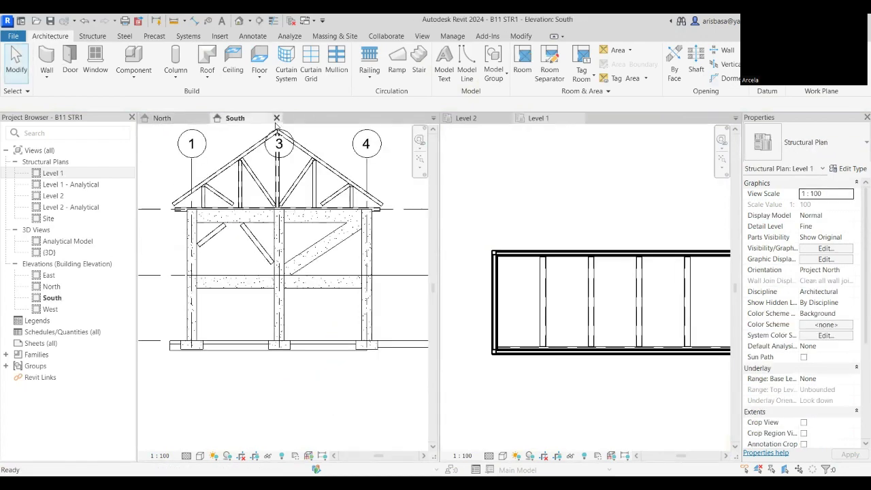
{"action": "left_click", "coordinate": [277, 118]}
{"action": "left_click", "coordinate": [204, 118]}
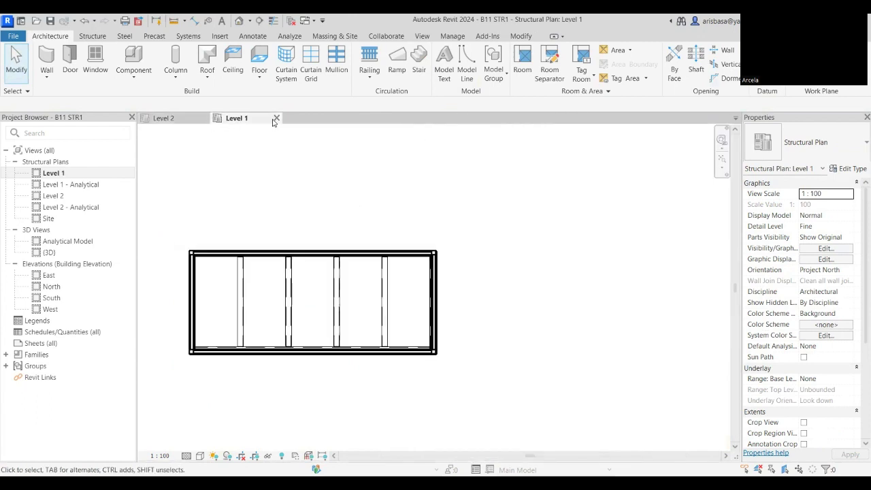
{"action": "left_click", "coordinate": [272, 118]}
{"action": "left_click", "coordinate": [204, 118]}
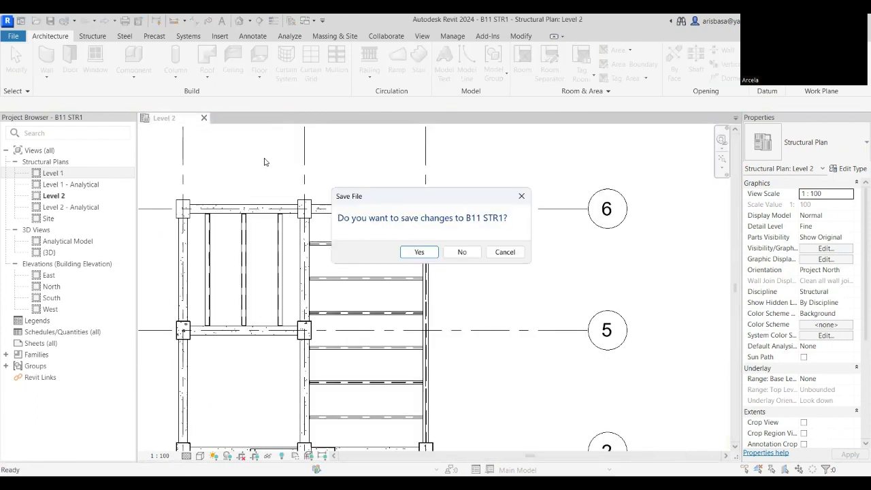
{"action": "left_click", "coordinate": [420, 252]}
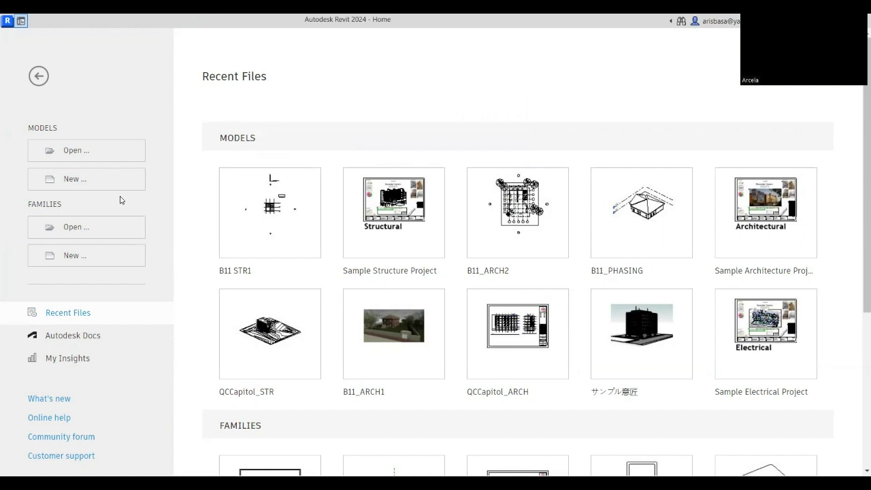
Create a new project from the English Structural Analysis-DefaultMetric.rte template
{"action": "left_click", "coordinate": [77, 178]}
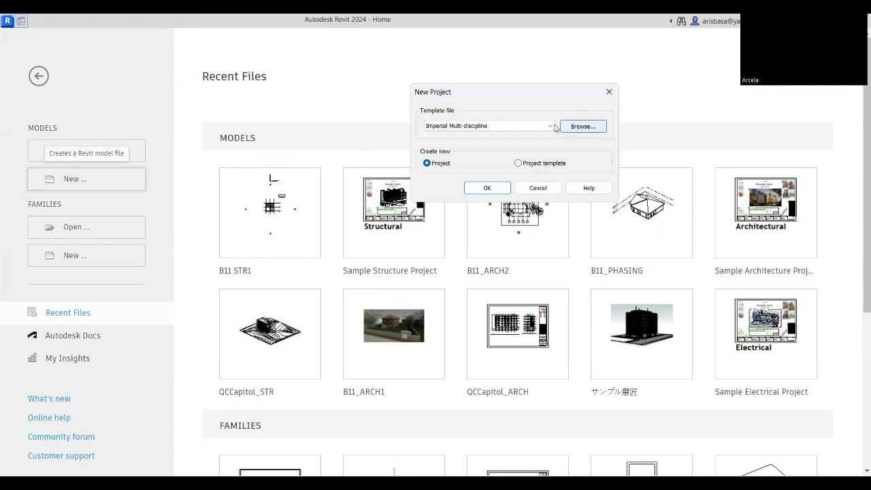
{"action": "left_click", "coordinate": [550, 126]}
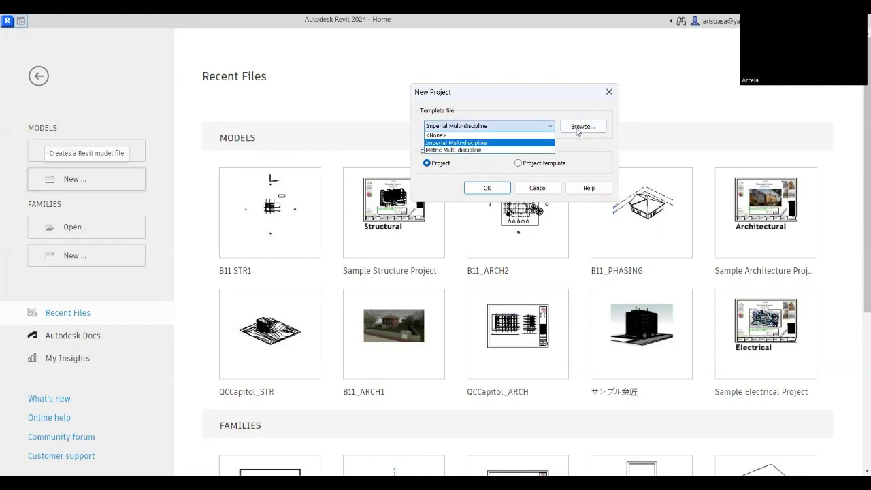
{"action": "left_click", "coordinate": [583, 128]}
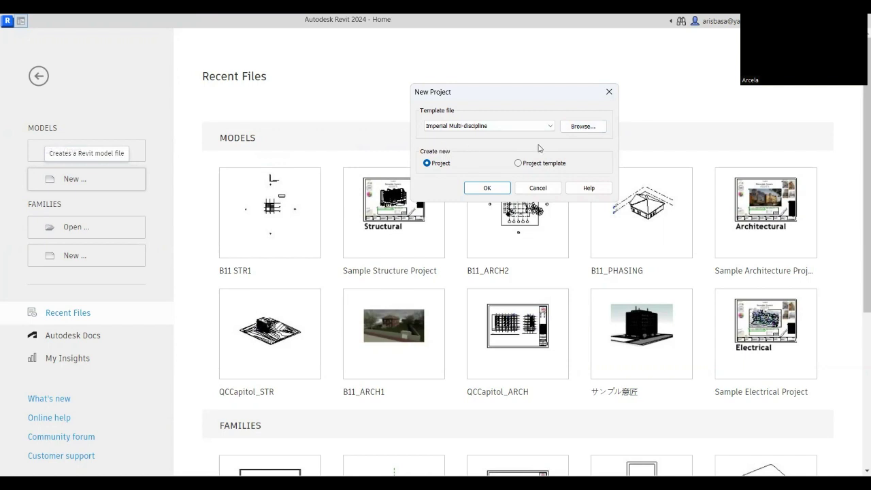
{"action": "left_click", "coordinate": [587, 128]}
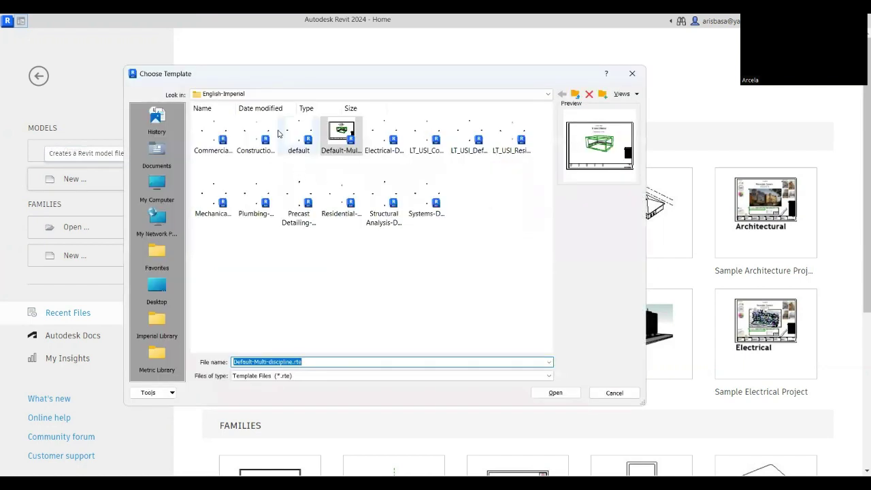
{"action": "left_click", "coordinate": [574, 95]}
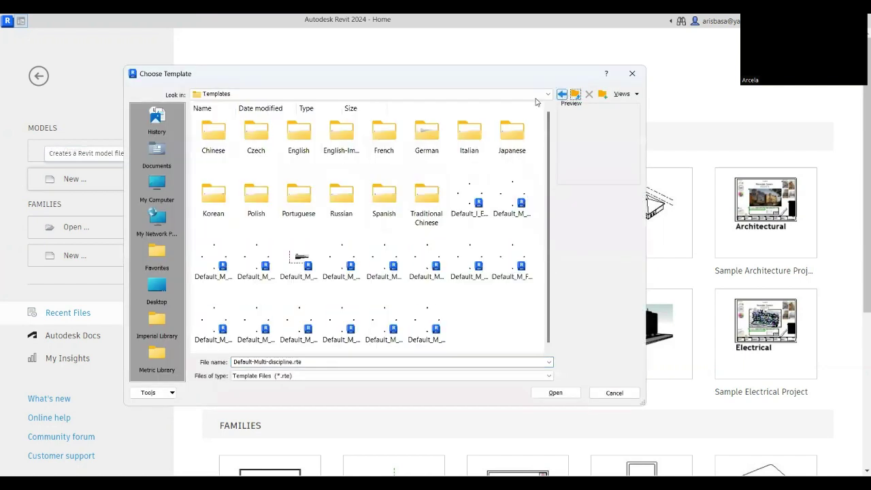
{"action": "double_click", "coordinate": [289, 141]}
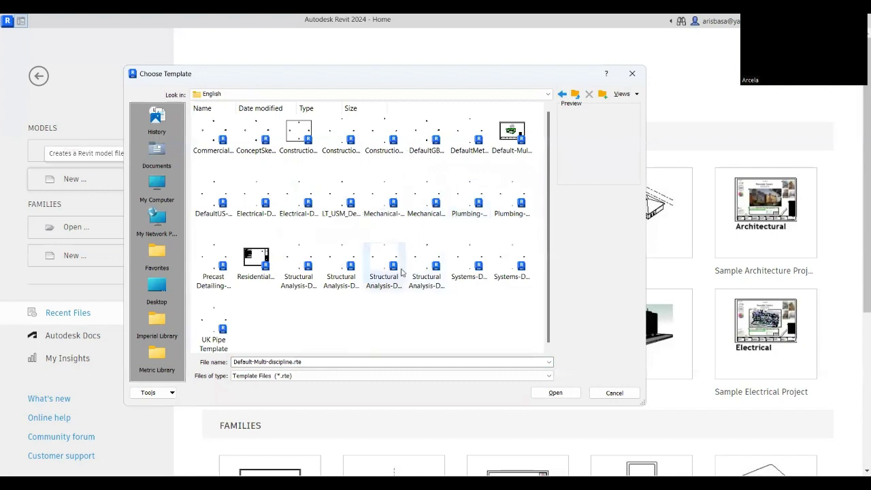
{"action": "left_click", "coordinate": [340, 271]}
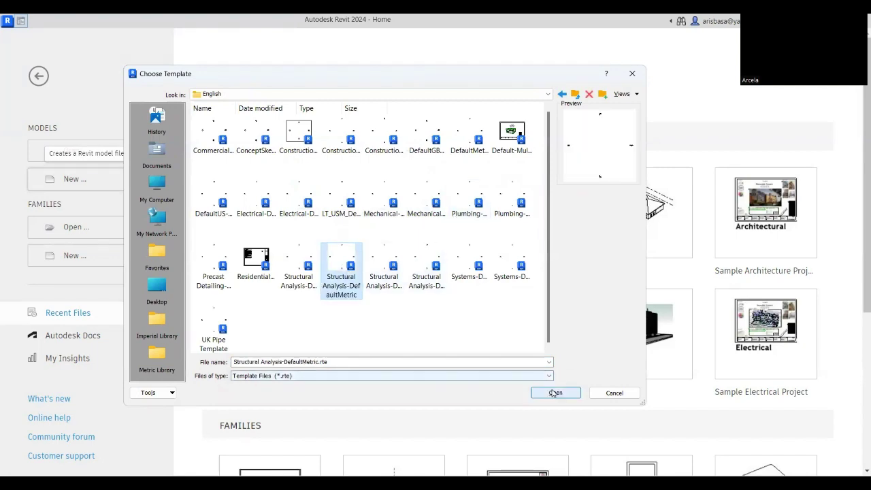
{"action": "left_click", "coordinate": [556, 393]}
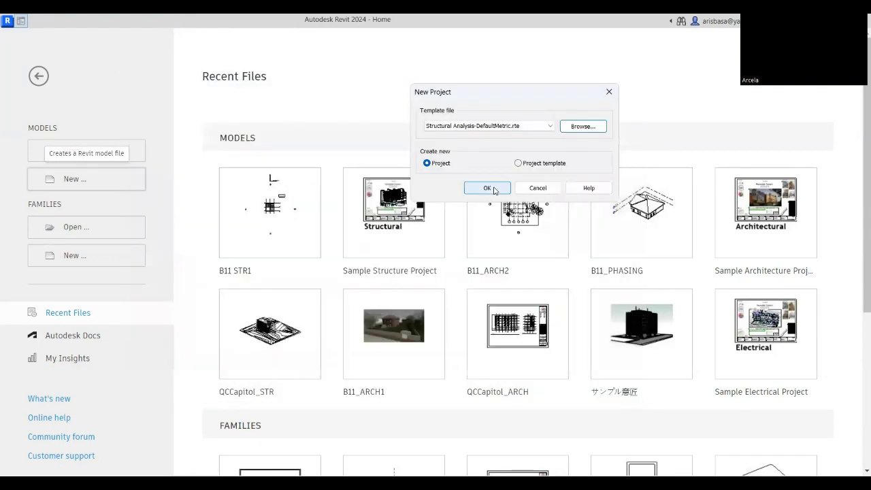
{"action": "left_click", "coordinate": [495, 191]}
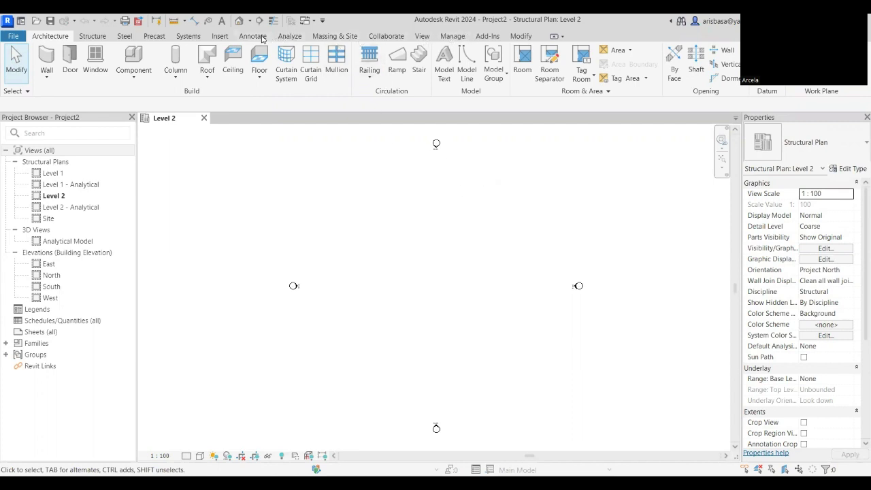
Link B11_ARCH2.rvt from Documents > INFOCUS 2023 into Project2
{"action": "left_click", "coordinate": [220, 36]}
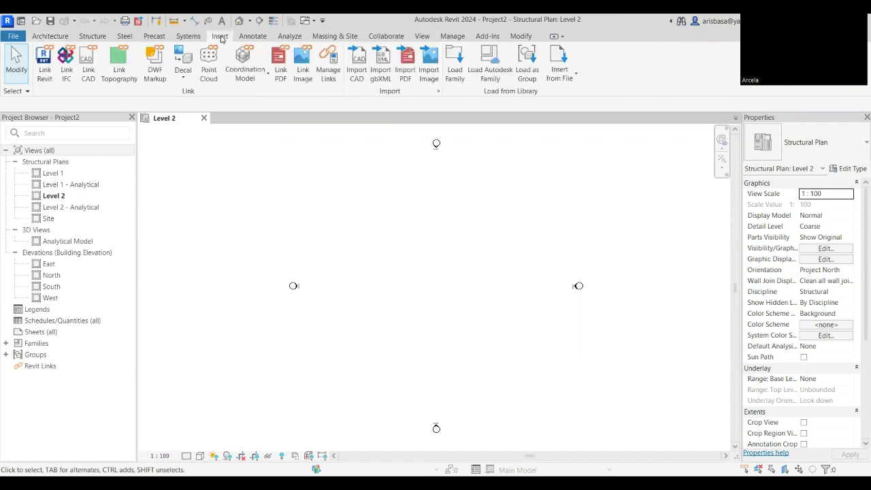
{"action": "left_click", "coordinate": [46, 79]}
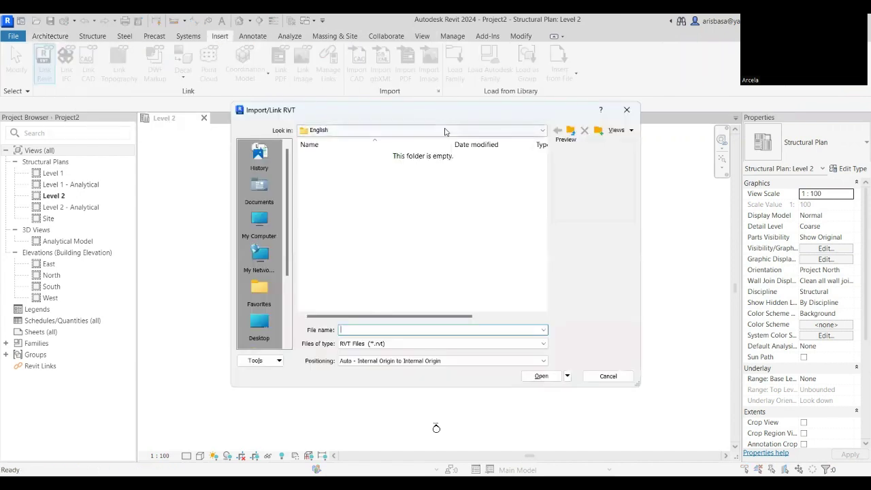
{"action": "left_click", "coordinate": [445, 130]}
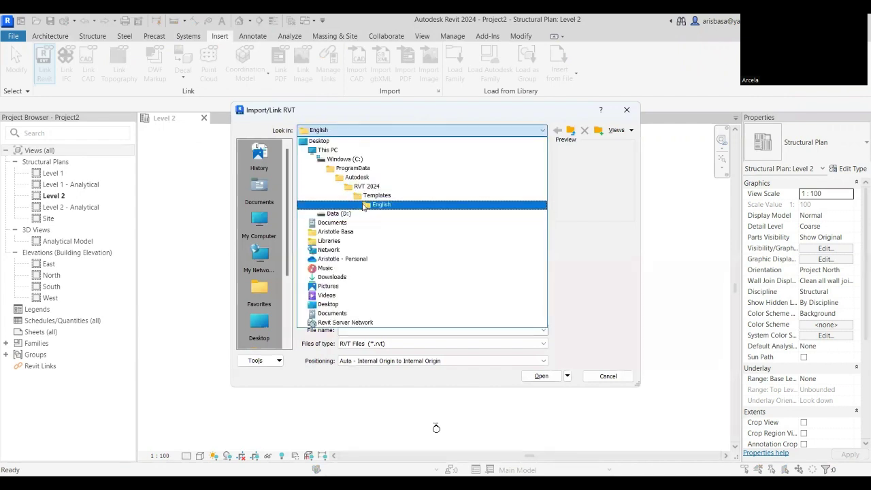
{"action": "left_click", "coordinate": [332, 222]}
{"action": "double_click", "coordinate": [333, 178]}
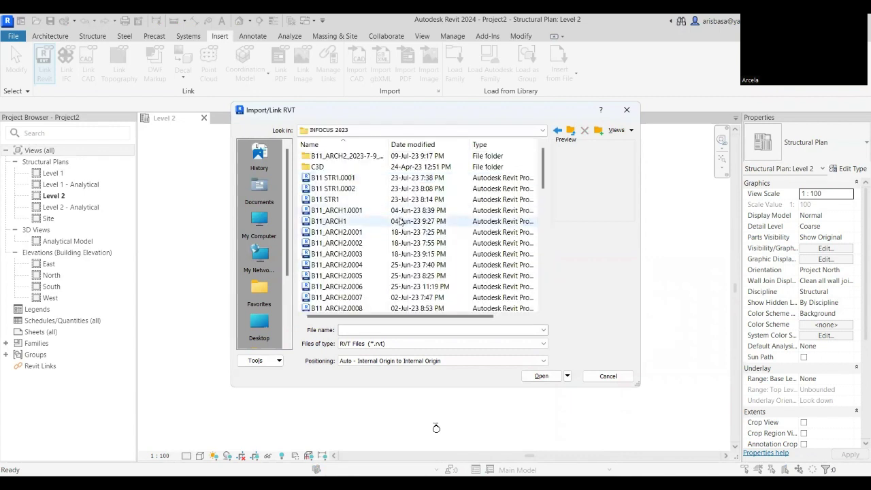
{"action": "scroll", "coordinate": [395, 225], "scroll_direction": "down", "scroll_amount": 3}
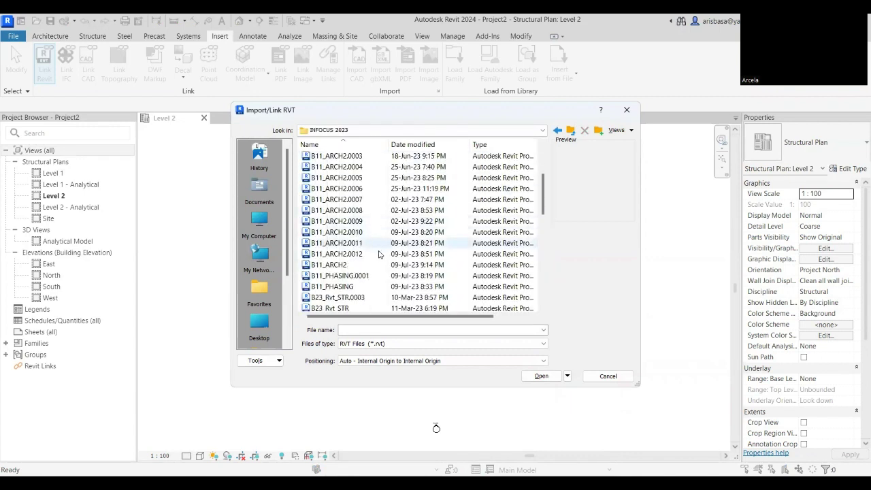
{"action": "left_click", "coordinate": [341, 266]}
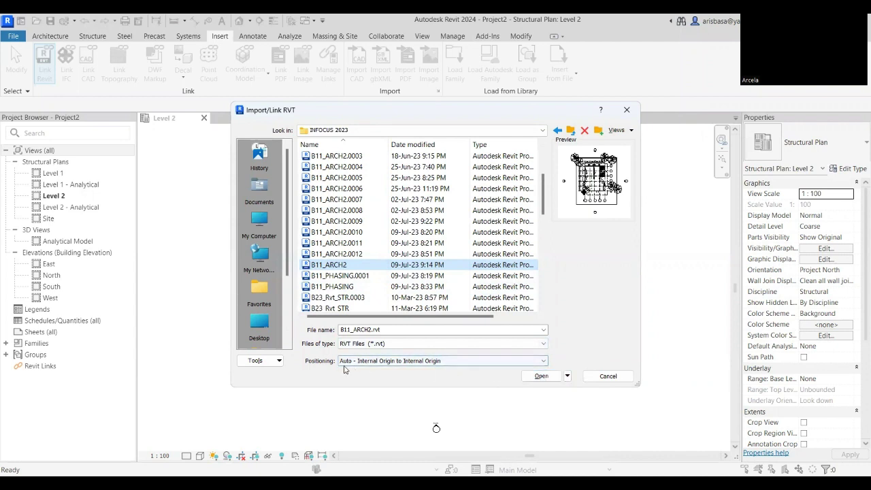
{"action": "left_click", "coordinate": [541, 376]}
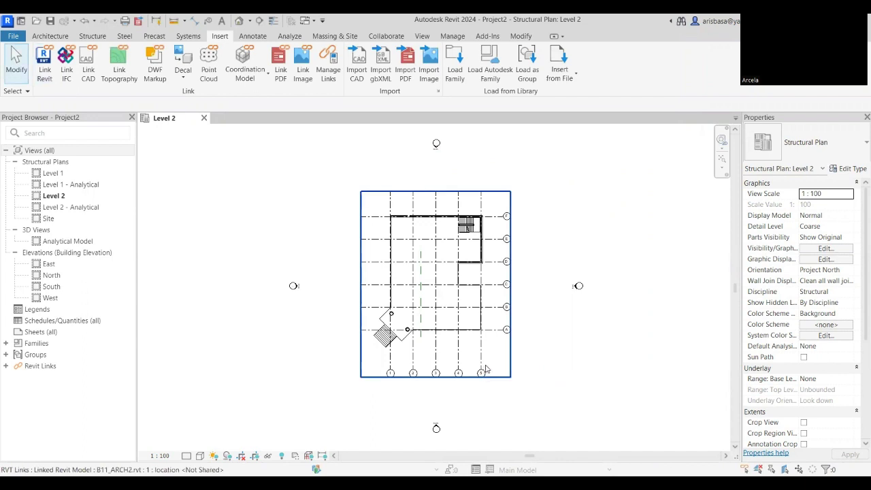
{"action": "middle_click_drag", "start_coordinate": [542, 380], "coordinate": [543, 379]}
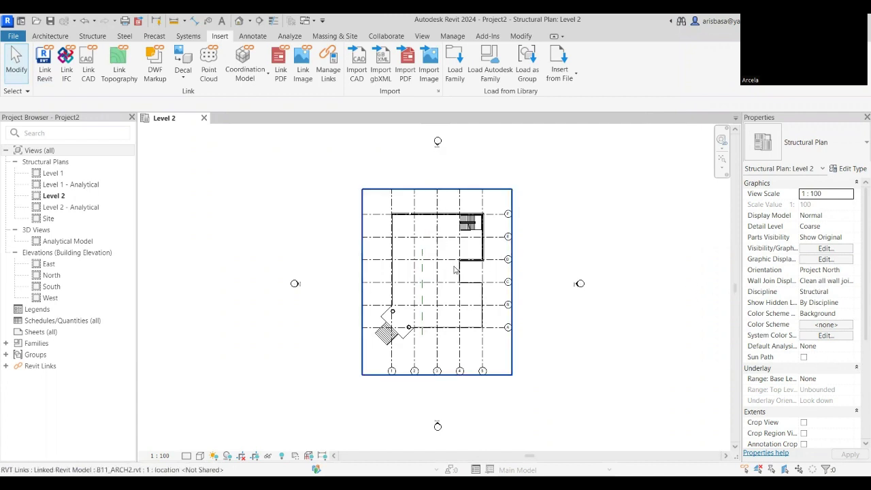
Open the default 3D view and orbit and zoom around the linked B11_ARCH2 building
{"action": "left_click", "coordinate": [239, 23]}
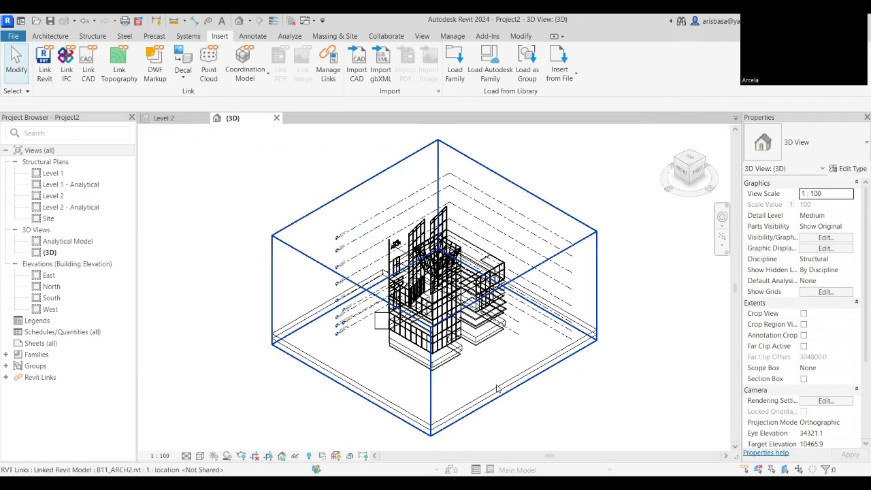
{"action": "middle_click_drag", "start_coordinate": [497, 389], "coordinate": [516, 380], "text": "shift"}
{"action": "scroll", "coordinate": [420, 324], "scroll_direction": "up", "scroll_amount": 2}
{"action": "scroll", "coordinate": [425, 343], "scroll_direction": "up", "scroll_amount": 2}
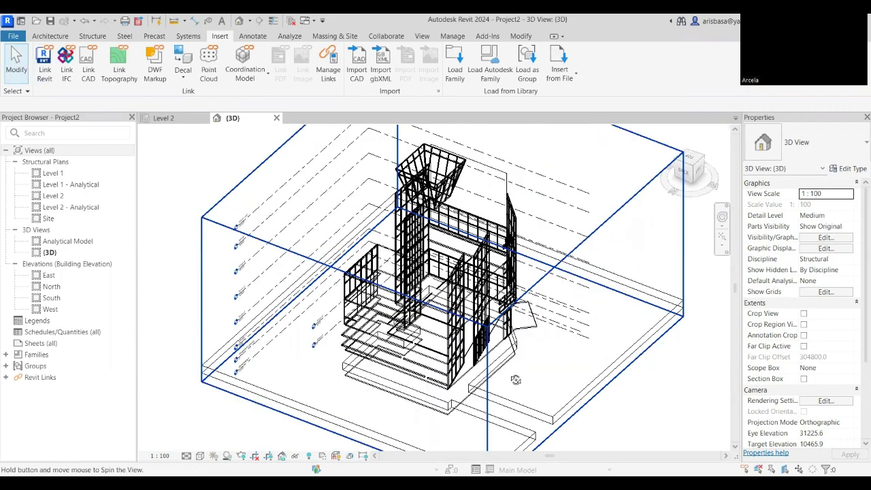
{"action": "scroll", "coordinate": [433, 367], "scroll_direction": "up", "scroll_amount": 6}
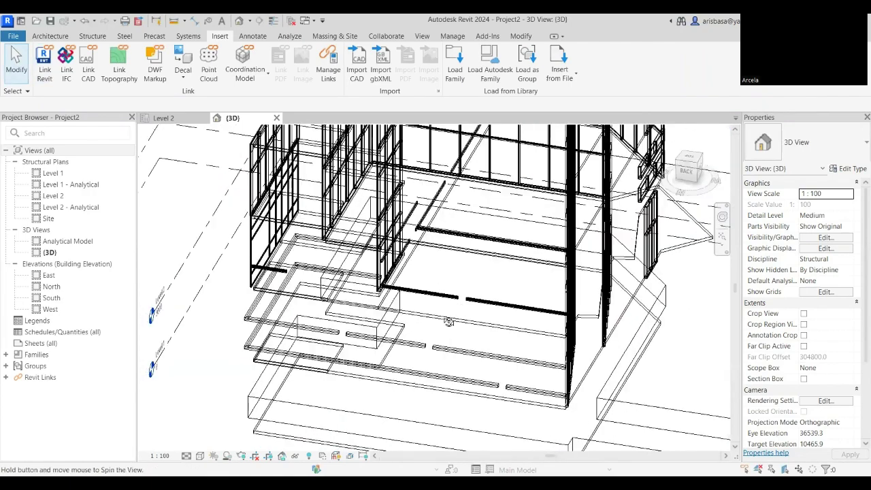
{"action": "scroll", "coordinate": [446, 314], "scroll_direction": "up", "scroll_amount": 2}
{"action": "scroll", "coordinate": [252, 281], "scroll_direction": "up", "scroll_amount": 3}
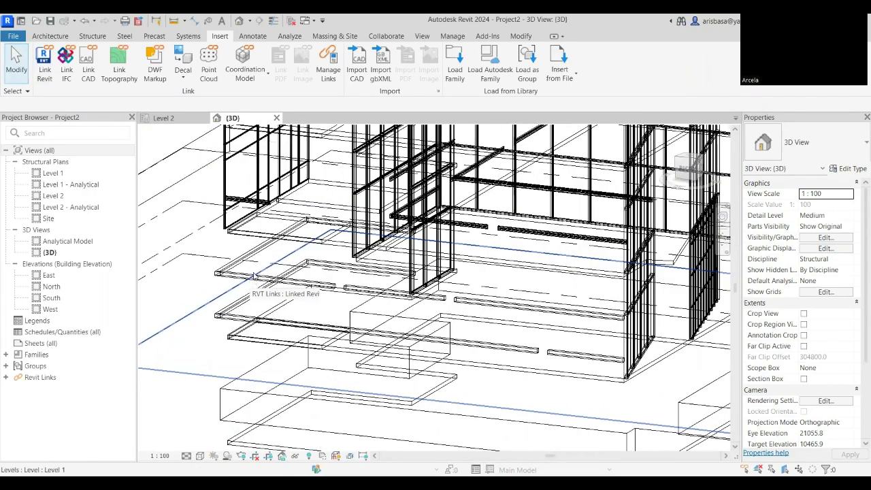
{"action": "scroll", "coordinate": [253, 276], "scroll_direction": "down", "scroll_amount": 2}
{"action": "scroll", "coordinate": [320, 306], "scroll_direction": "down", "scroll_amount": 3}
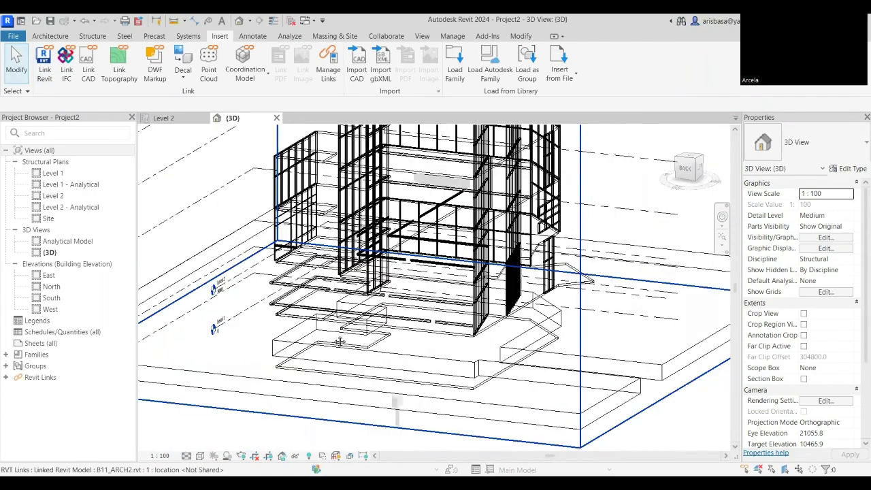
{"action": "scroll", "coordinate": [340, 342], "scroll_direction": "down", "scroll_amount": 3}
{"action": "scroll", "coordinate": [539, 280], "scroll_direction": "up", "scroll_amount": 3}
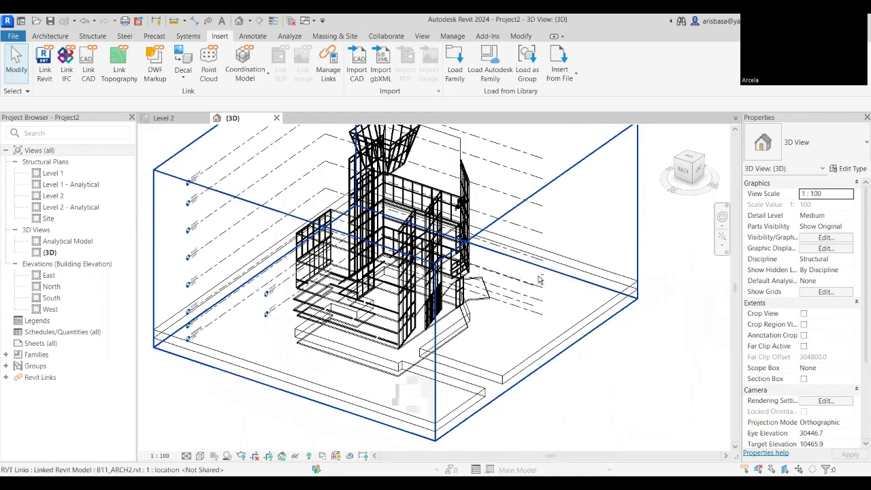
{"action": "middle_click_drag", "start_coordinate": [539, 279], "coordinate": [502, 380], "text": "shift"}
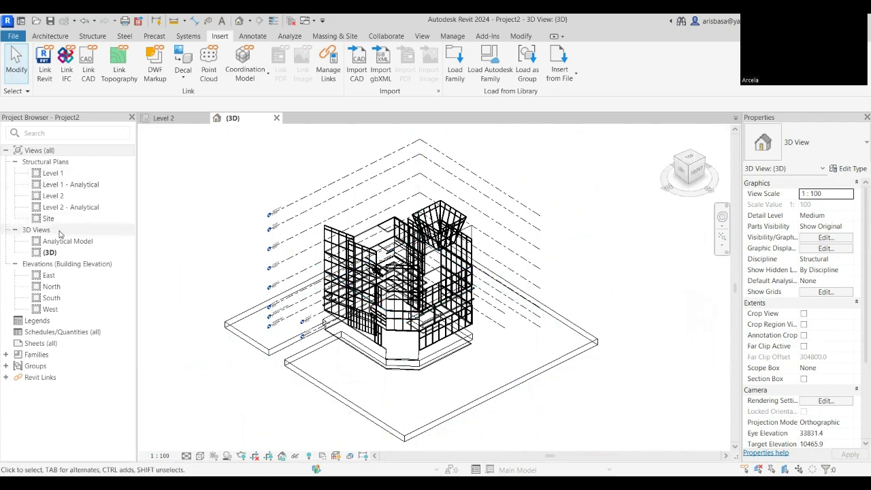
Open the Level 1 structural plan, then the East elevation view
{"action": "left_click", "coordinate": [60, 177]}
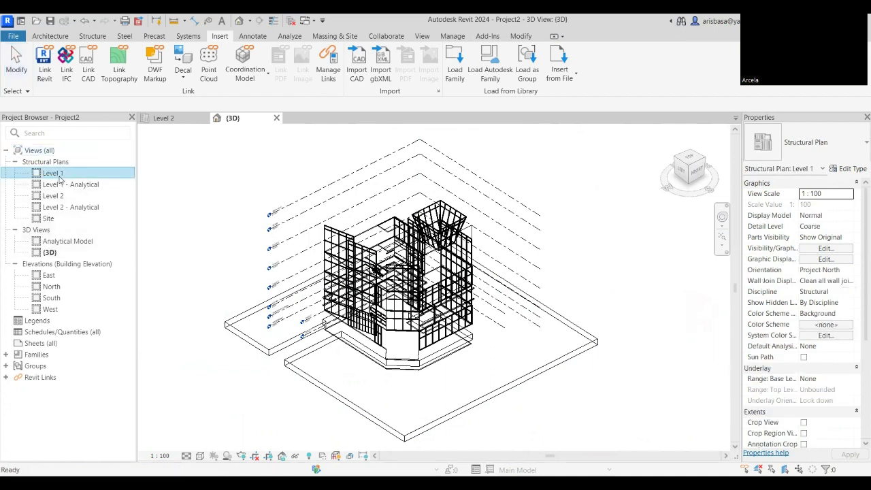
{"action": "double_click", "coordinate": [60, 177]}
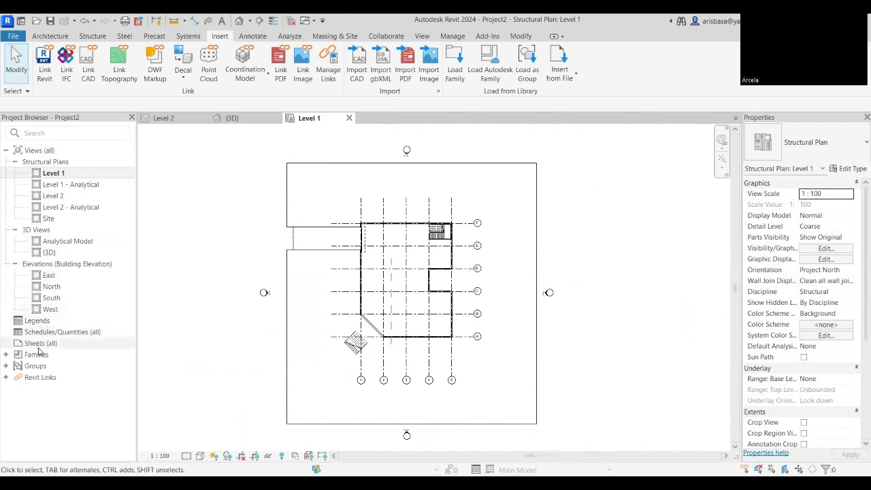
{"action": "left_click", "coordinate": [53, 281]}
{"action": "double_click", "coordinate": [53, 276]}
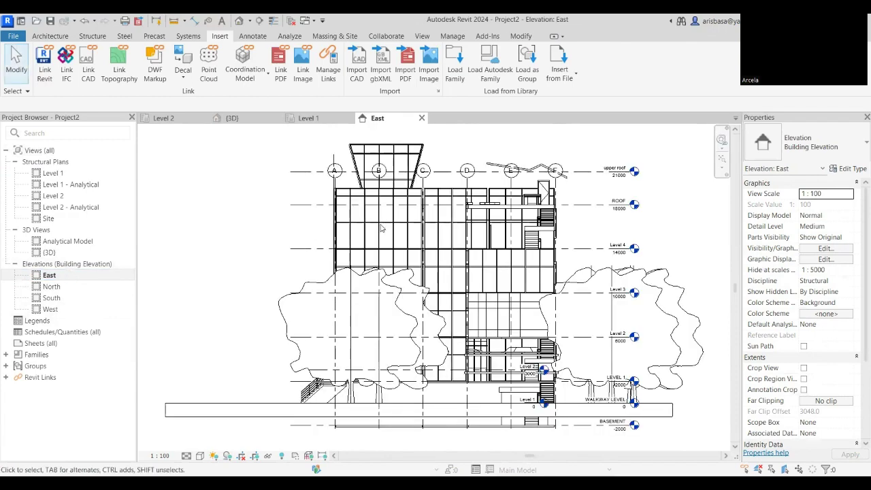
{"action": "scroll", "coordinate": [621, 321], "scroll_direction": "up", "scroll_amount": 5}
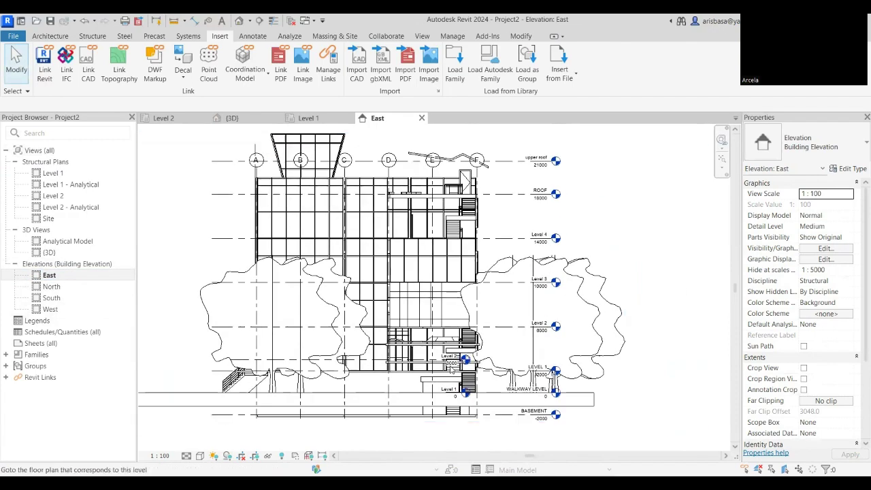
Delete the default Level 1 and Level 2, confirming removal of their views
{"action": "left_click", "coordinate": [369, 355]}
{"action": "scroll", "coordinate": [365, 361], "scroll_direction": "down", "scroll_amount": 3}
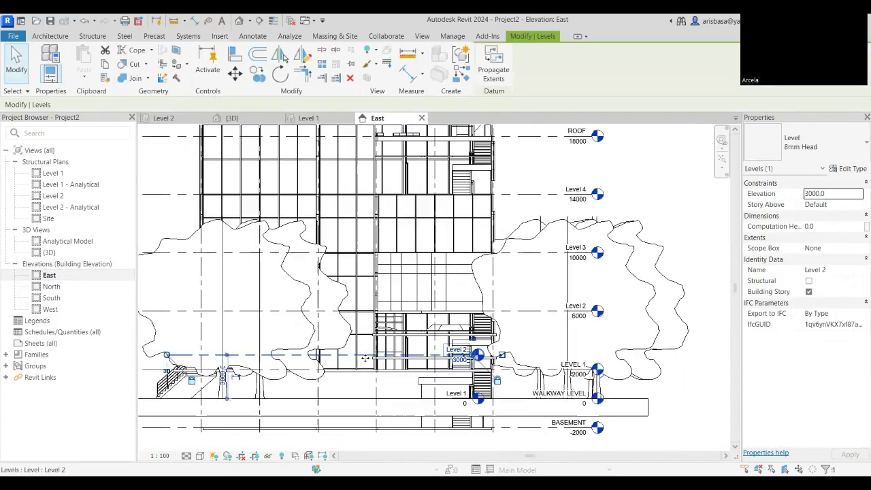
{"action": "left_click", "coordinate": [393, 379], "text": "ctrl"}
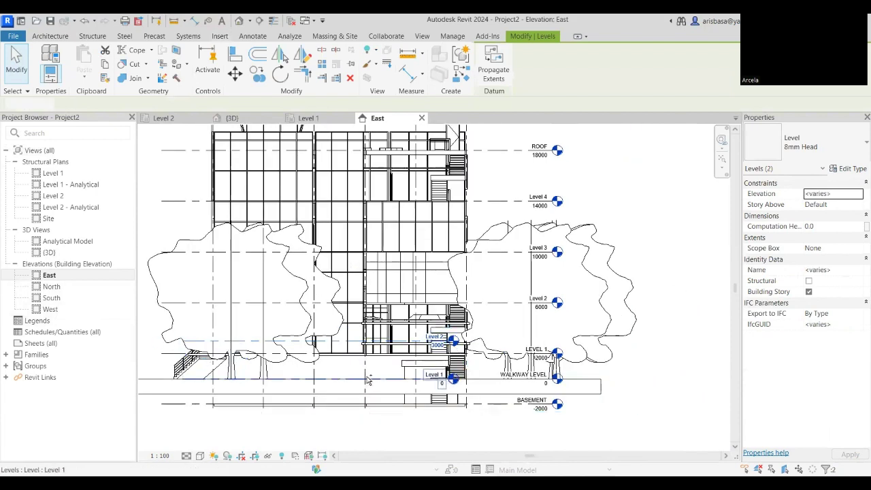
{"action": "scroll", "coordinate": [407, 381], "scroll_direction": "down", "scroll_amount": 1}
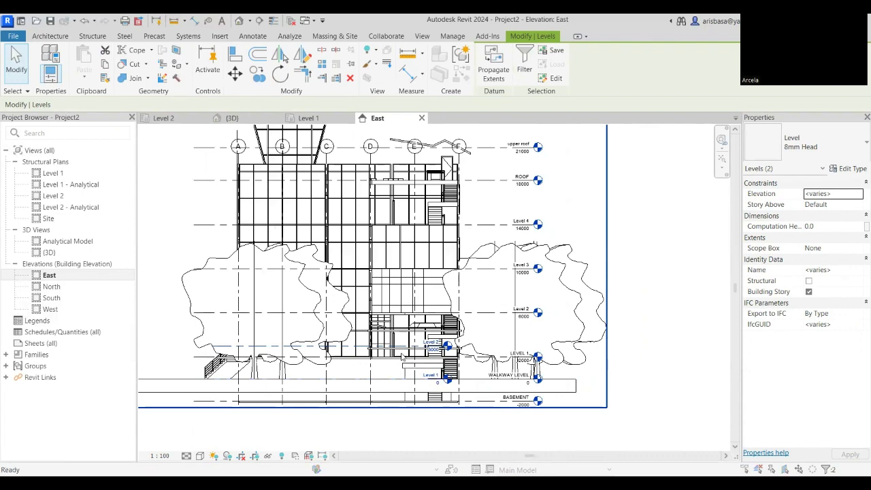
{"action": "key", "text": "Delete"}
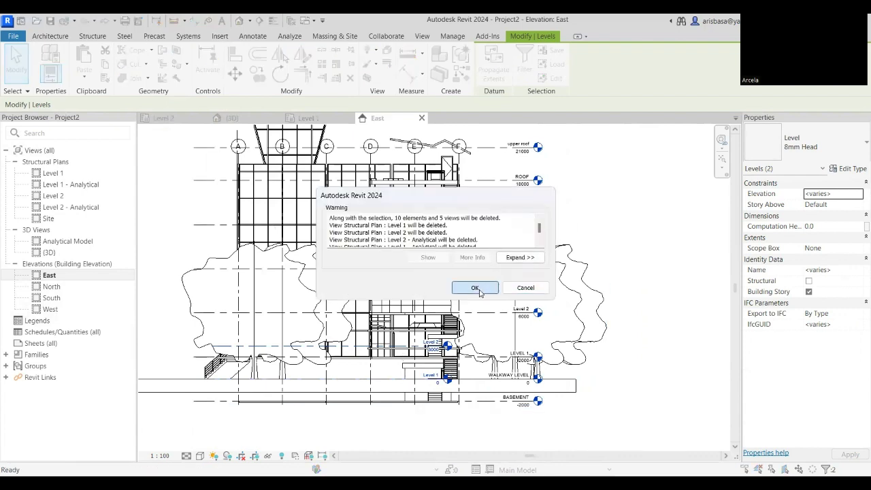
{"action": "left_click", "coordinate": [475, 288]}
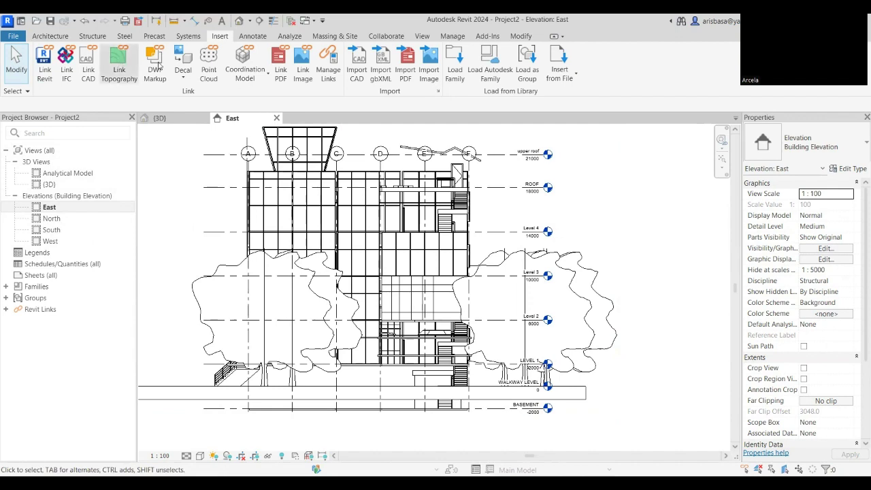
Zoom to fit with ZF and start Copy/Monitor > Select Link on the B11_ARCH2 model
{"action": "key", "text": "z"}
{"action": "key", "text": "f"}
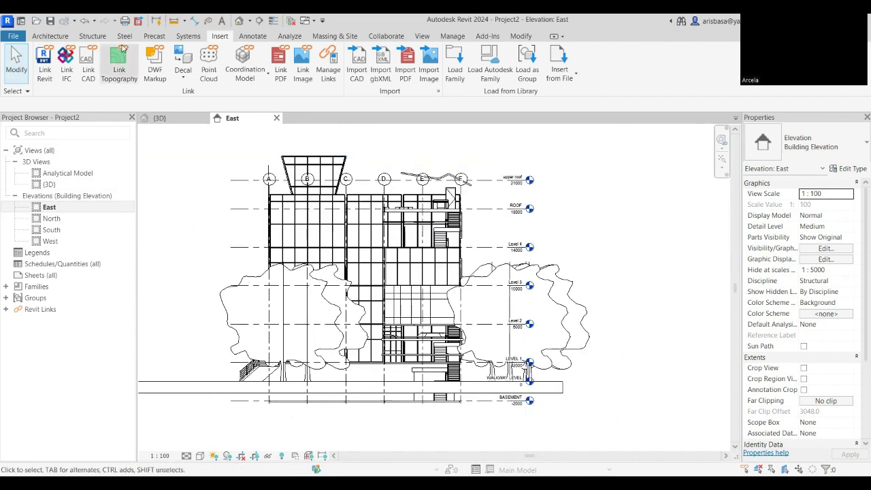
{"action": "left_click", "coordinate": [385, 36]}
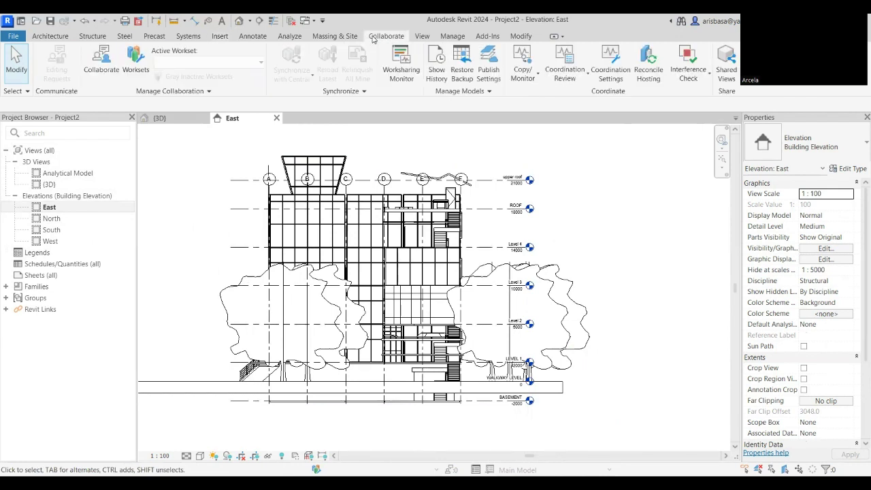
{"action": "left_click", "coordinate": [523, 75]}
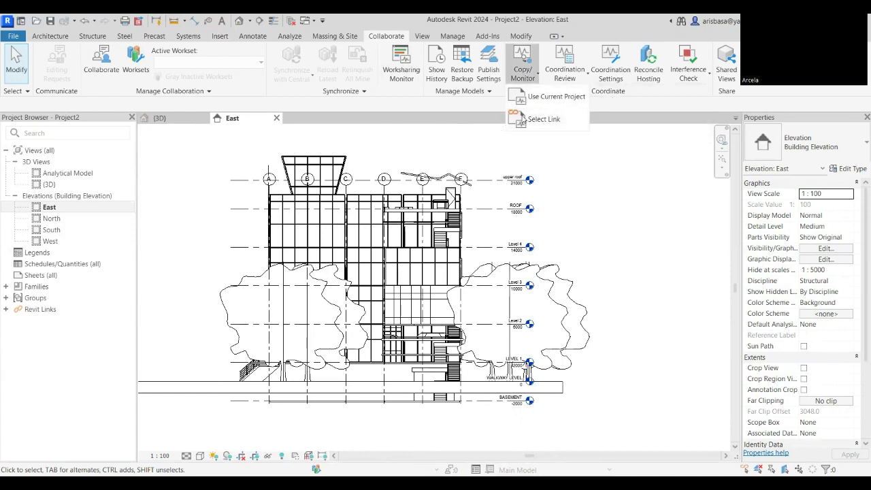
{"action": "left_click", "coordinate": [537, 119]}
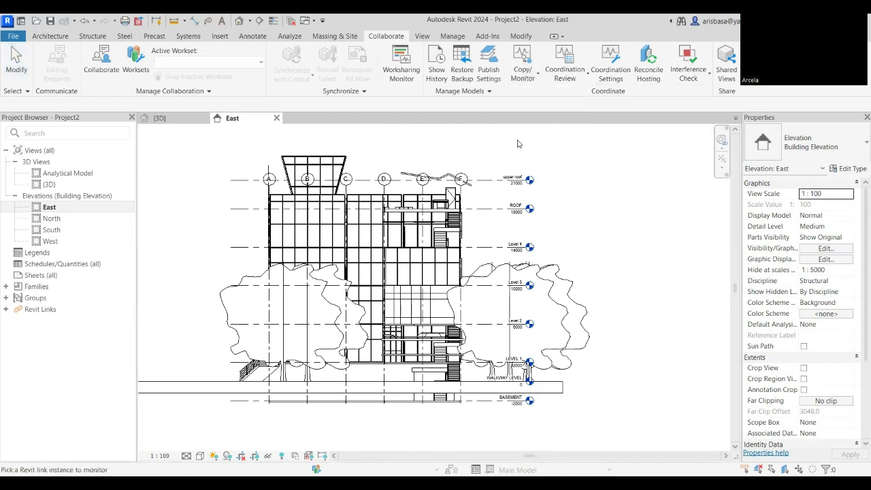
{"action": "left_click", "coordinate": [425, 213]}
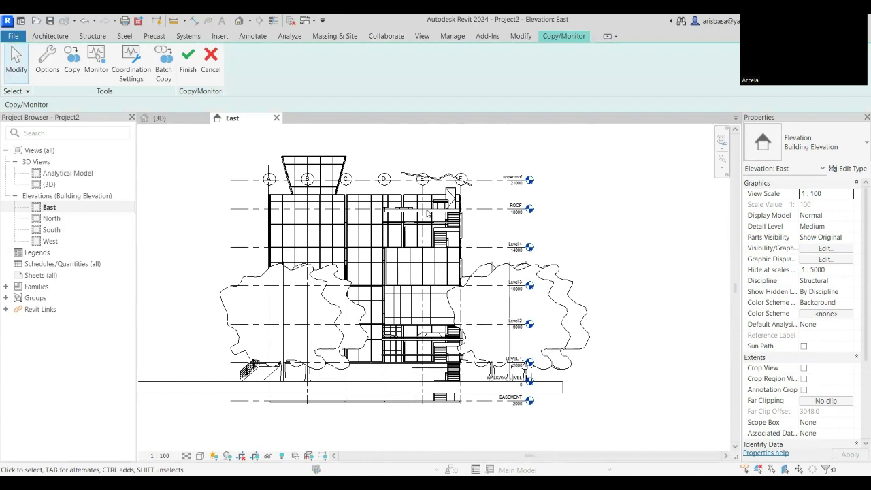
Start Copy with Multiple enabled and window-select all linked elements in the elevation
{"action": "left_click", "coordinate": [72, 62]}
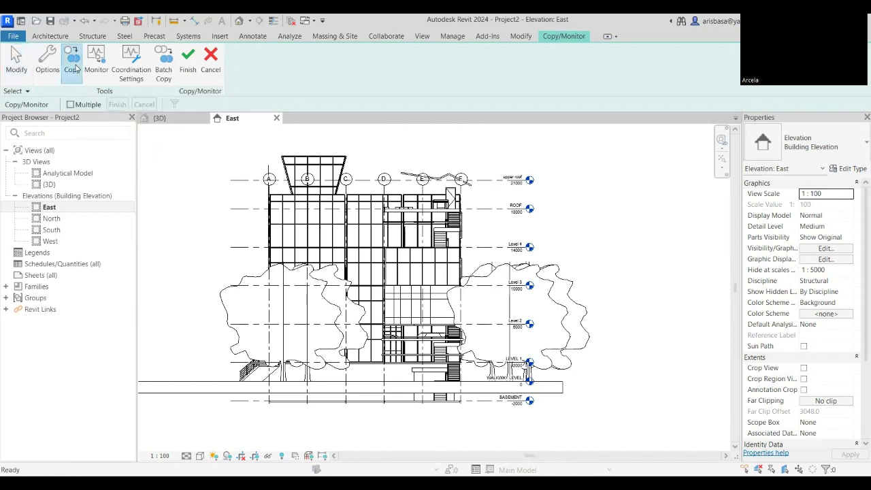
{"action": "left_click", "coordinate": [70, 104]}
{"action": "scroll", "coordinate": [213, 182], "scroll_direction": "down", "scroll_amount": 1}
{"action": "middle_click_drag", "start_coordinate": [213, 181], "coordinate": [304, 192]}
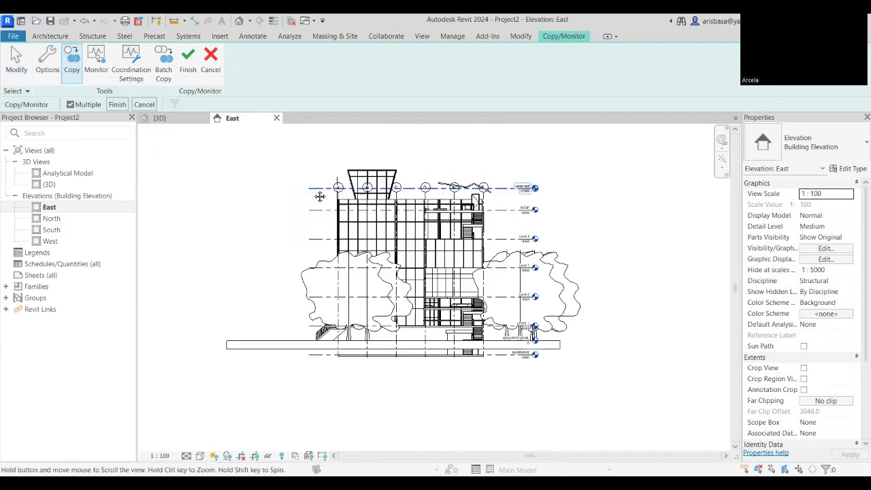
{"action": "mouse_move", "coordinate": [227, 133]}
{"action": "left_mouse_down"}
{"action": "mouse_move", "coordinate": [368, 207]}
{"action": "mouse_move", "coordinate": [634, 413]}
{"action": "mouse_move", "coordinate": [629, 420]}
{"action": "left_mouse_up"}
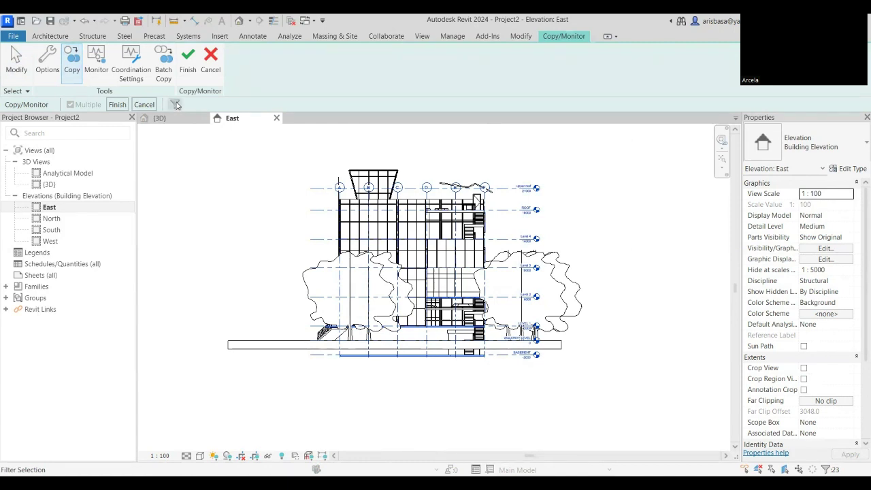
Filter out Columns and Floors, keeping only the 6 grids and 8 levels
{"action": "left_click", "coordinate": [175, 104]}
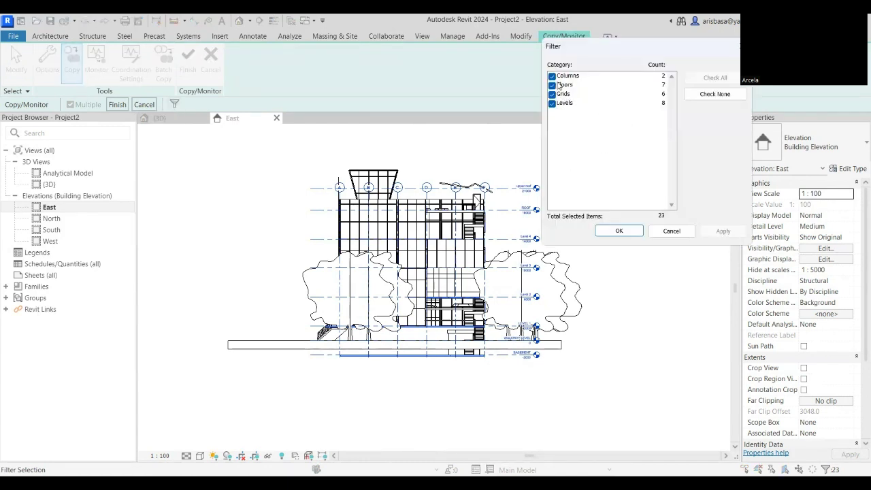
{"action": "left_click", "coordinate": [552, 75]}
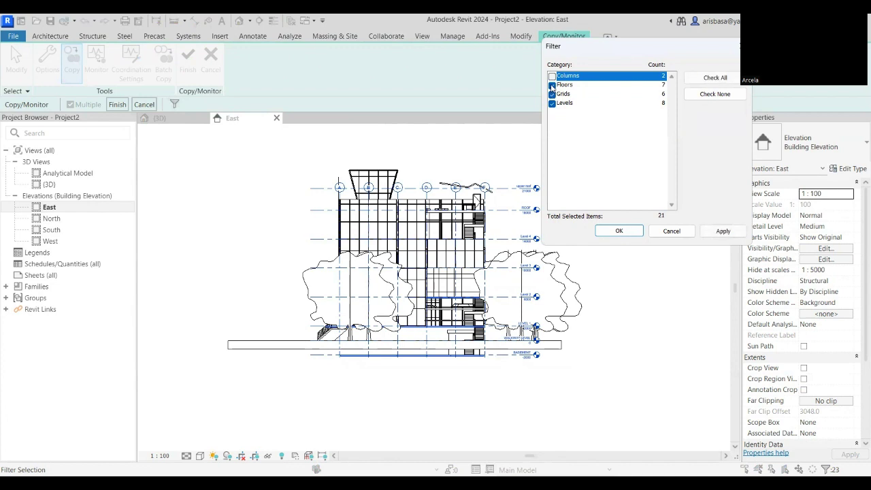
{"action": "left_click", "coordinate": [552, 85]}
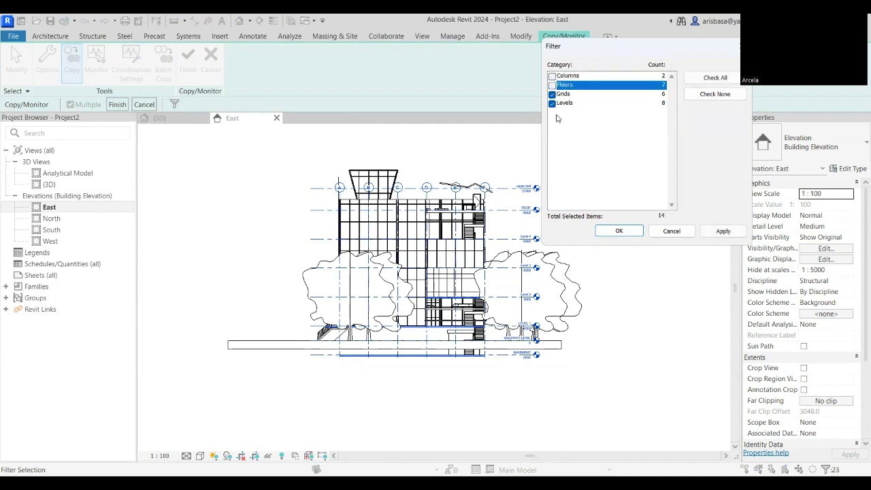
{"action": "left_click", "coordinate": [723, 232]}
{"action": "left_click", "coordinate": [616, 230]}
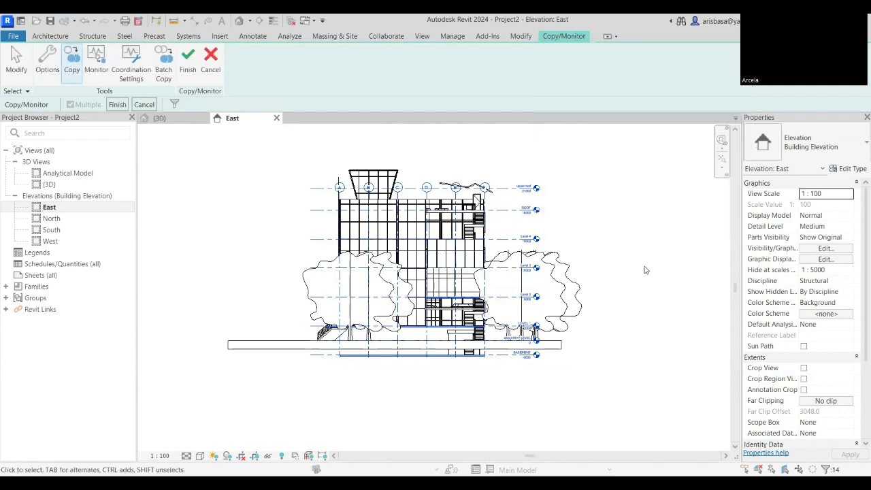
Finish the Copy/Monitor session and select the linked architectural model to check it
{"action": "left_click", "coordinate": [188, 68]}
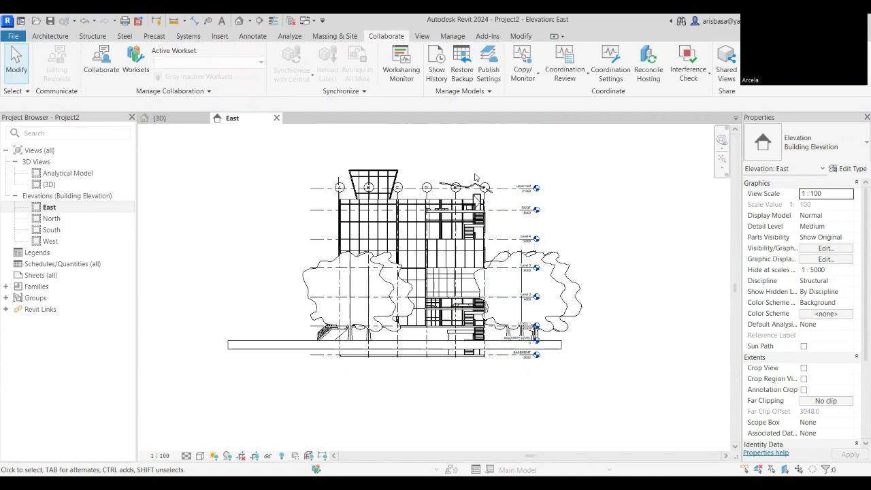
{"action": "scroll", "coordinate": [490, 182], "scroll_direction": "up", "scroll_amount": 5}
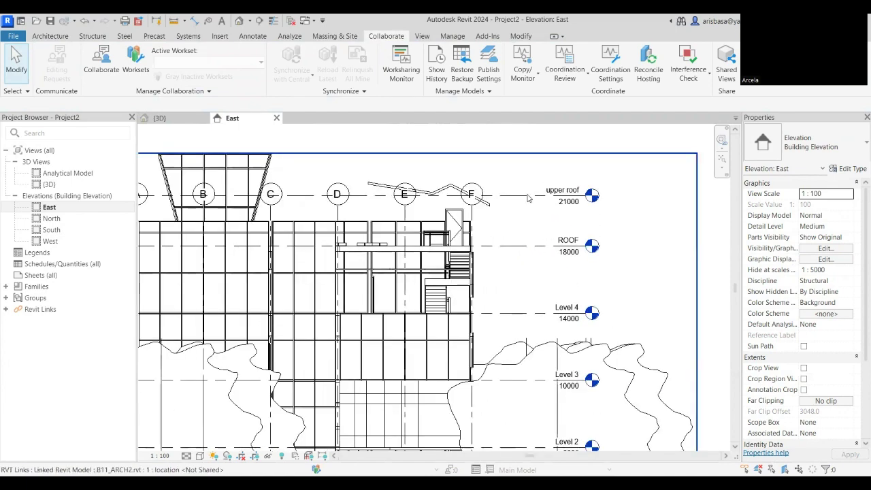
{"action": "left_click", "coordinate": [526, 204]}
{"action": "scroll", "coordinate": [535, 207], "scroll_direction": "down", "scroll_amount": 5}
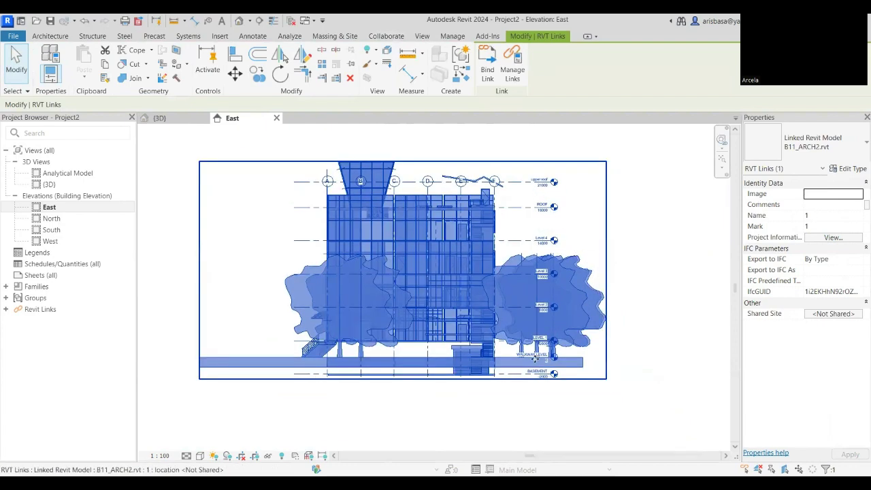
Reselect the linked model a few times to inspect it, then clear the selection
{"action": "left_click", "coordinate": [504, 386]}
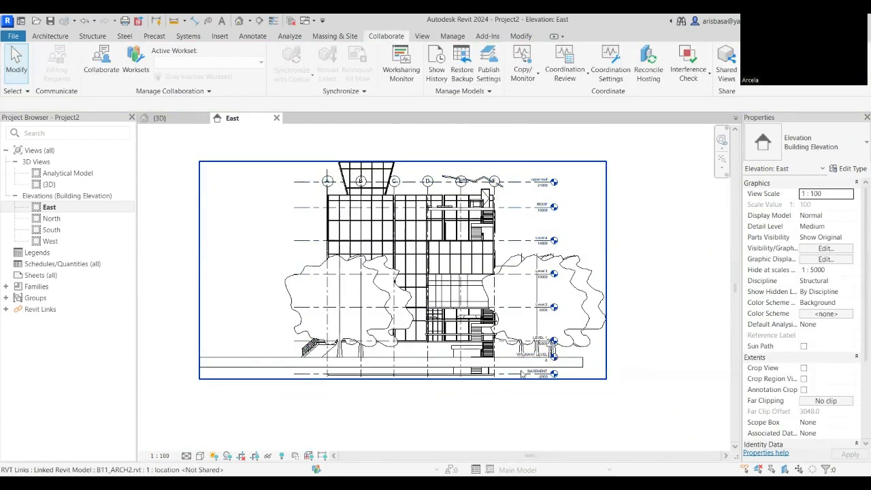
{"action": "left_click", "coordinate": [521, 374]}
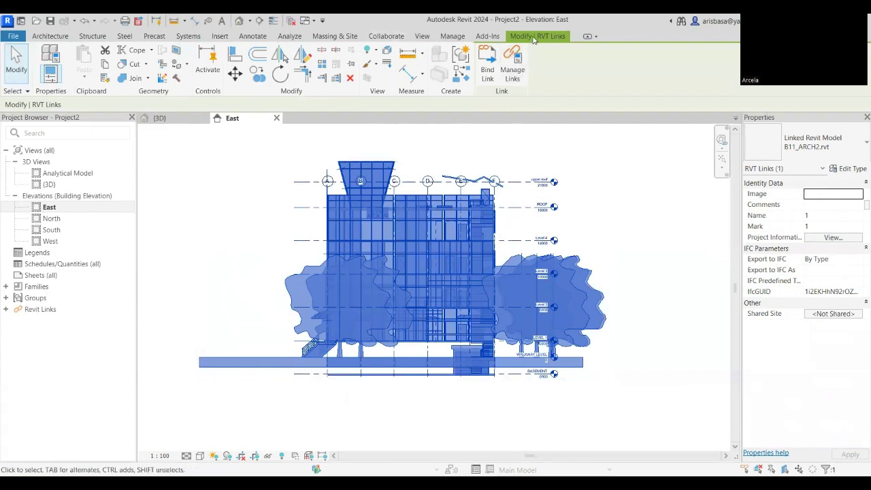
{"action": "key", "text": "Escape"}
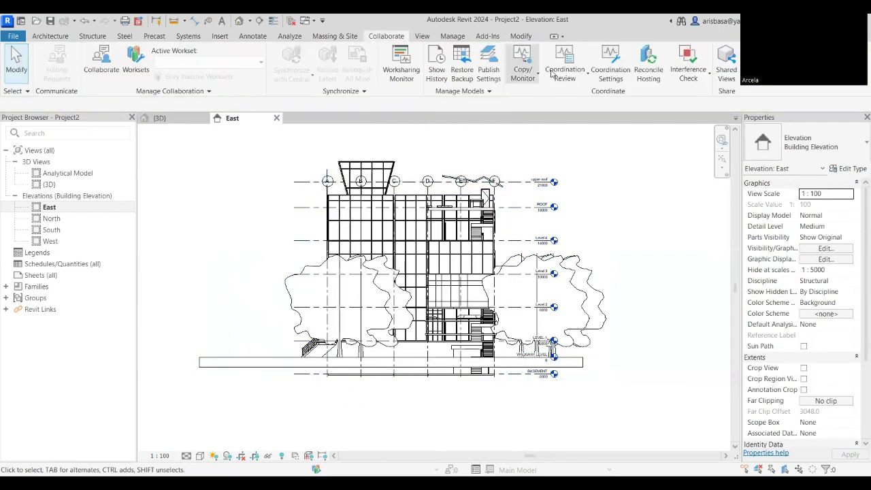
{"action": "left_click", "coordinate": [331, 185]}
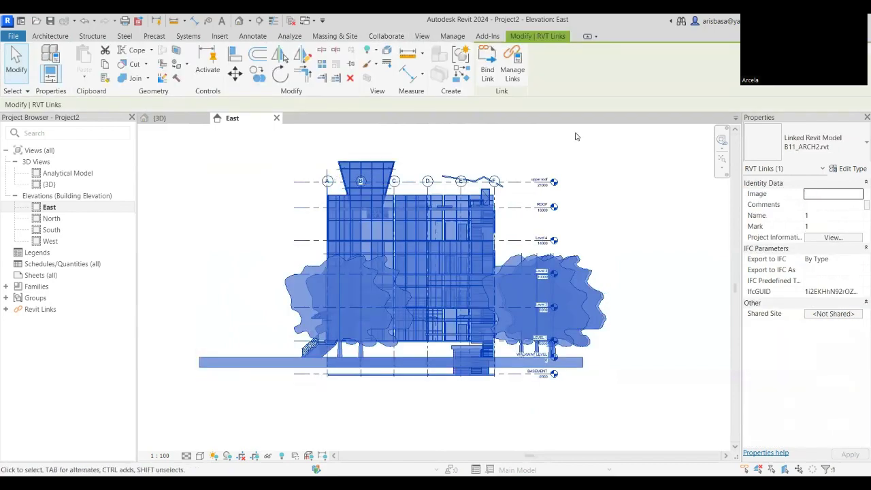
{"action": "key", "text": "Escape"}
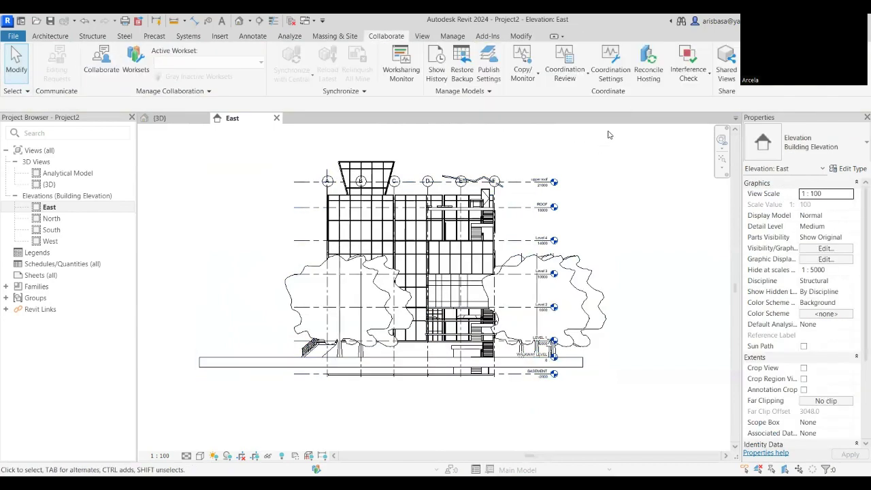
Start a Copy/Monitor session on the linked B11_ARCH2 model and activate Copy
{"action": "left_click", "coordinate": [523, 74]}
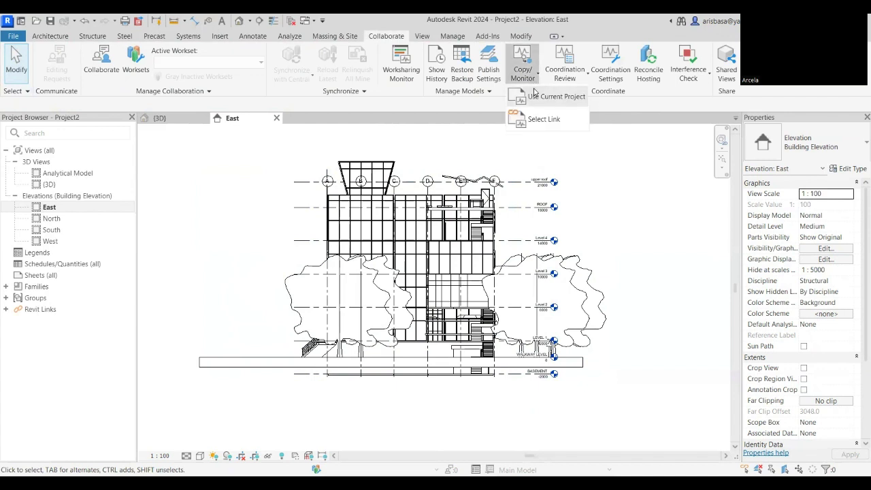
{"action": "left_click", "coordinate": [548, 119]}
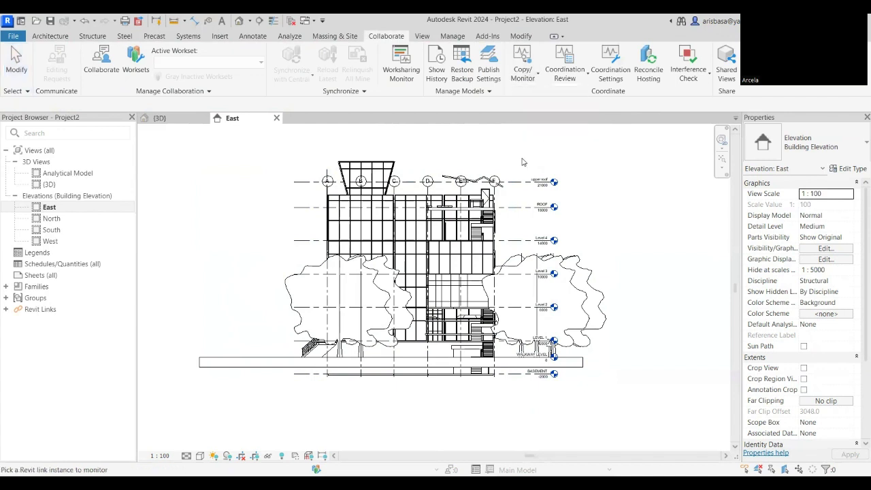
{"action": "left_click", "coordinate": [478, 208]}
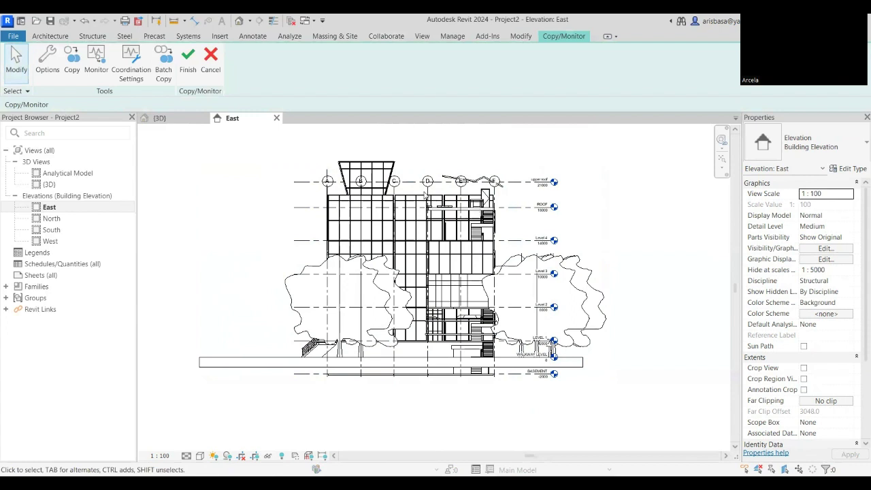
{"action": "left_click", "coordinate": [72, 65]}
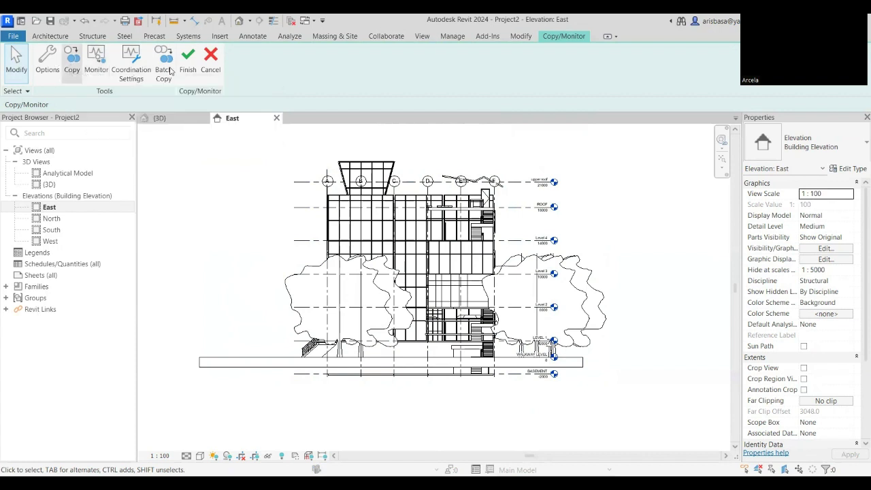
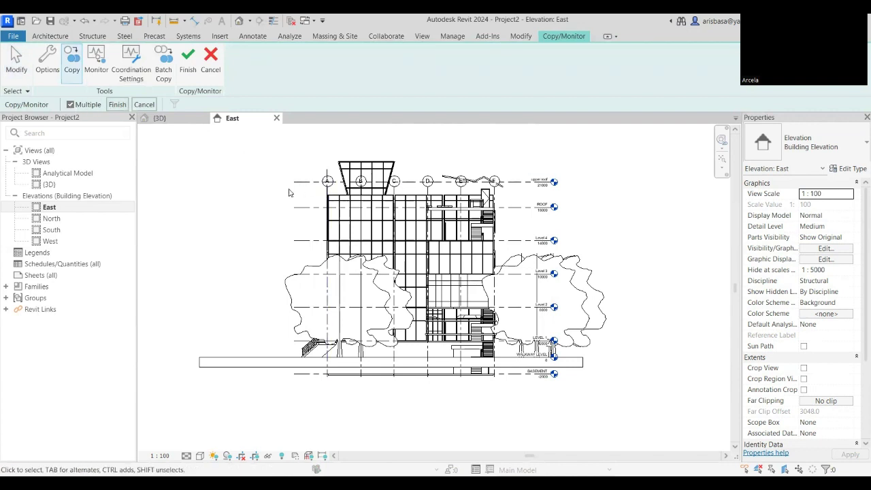
Pick grids A through F from the linked model in the East elevation and finish the copy
{"action": "left_click", "coordinate": [329, 264]}
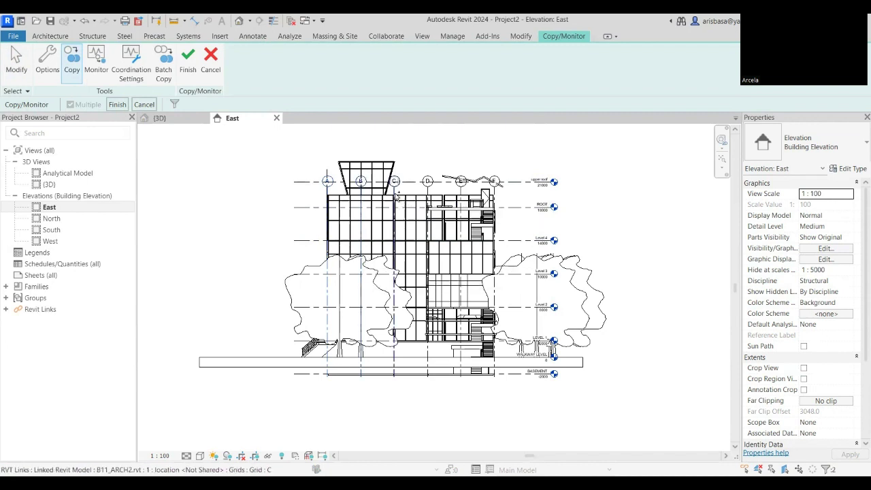
{"action": "left_click", "coordinate": [397, 197]}
{"action": "left_click", "coordinate": [429, 189]}
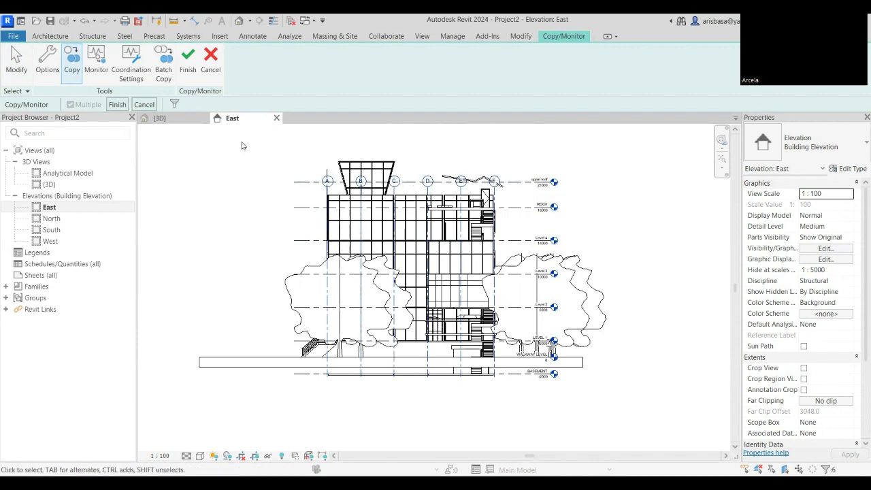
{"action": "left_click", "coordinate": [117, 105]}
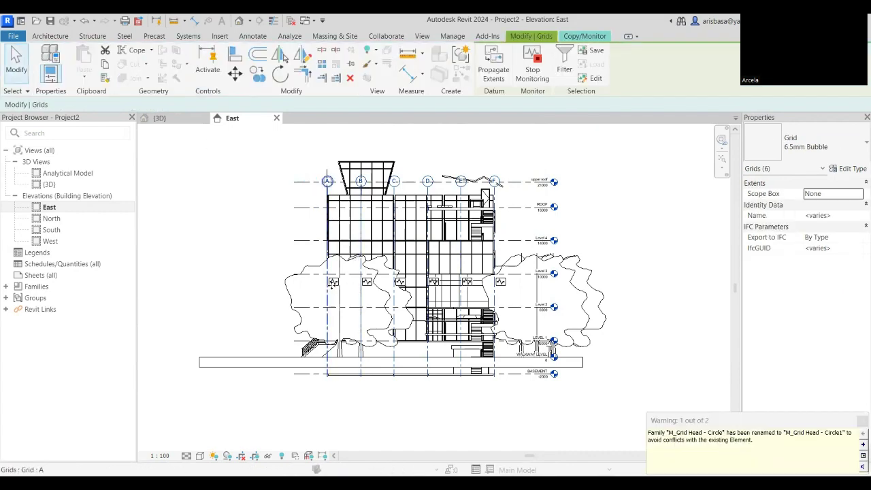
Recentre the building in the elevation and return to the Copy/Monitor tools
{"action": "scroll", "coordinate": [334, 284], "scroll_direction": "up", "scroll_amount": 3}
{"action": "scroll", "coordinate": [333, 283], "scroll_direction": "up", "scroll_amount": 2}
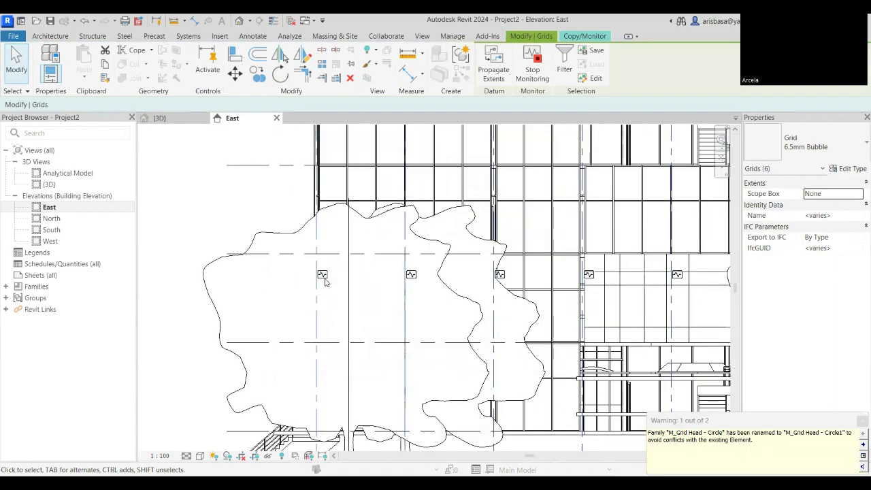
{"action": "scroll", "coordinate": [326, 282], "scroll_direction": "down", "scroll_amount": 5}
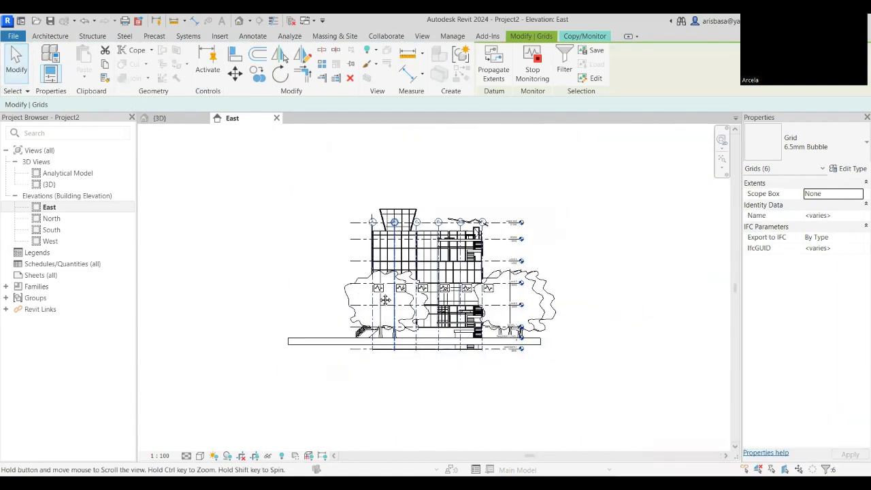
{"action": "scroll", "coordinate": [462, 230], "scroll_direction": "up", "scroll_amount": 1}
{"action": "scroll", "coordinate": [462, 230], "scroll_direction": "up", "scroll_amount": 1}
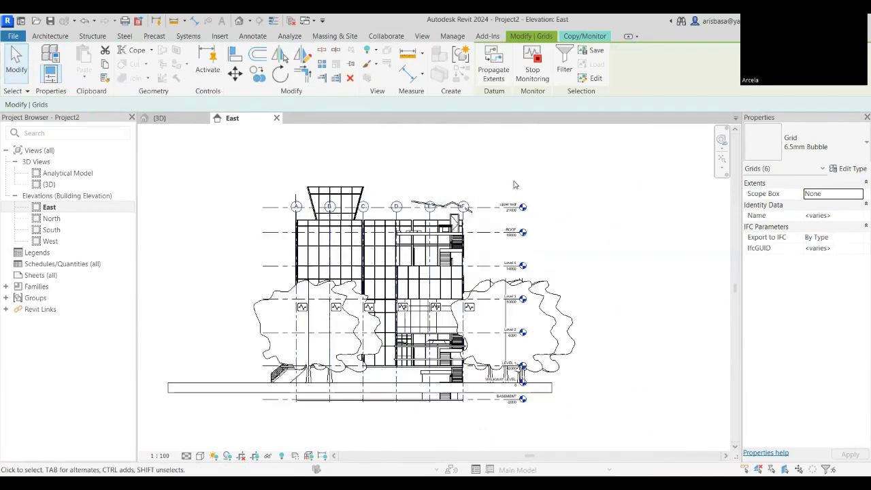
{"action": "middle_click_drag", "start_coordinate": [531, 184], "coordinate": [552, 179]}
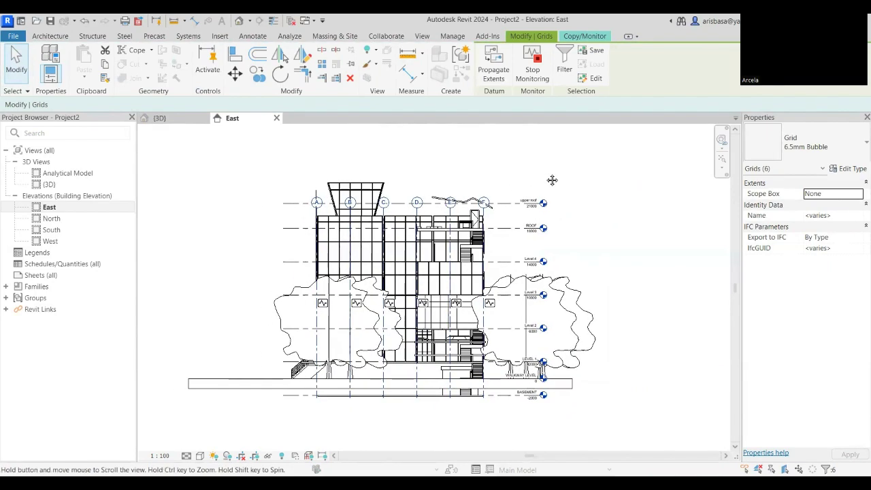
{"action": "left_click", "coordinate": [583, 36]}
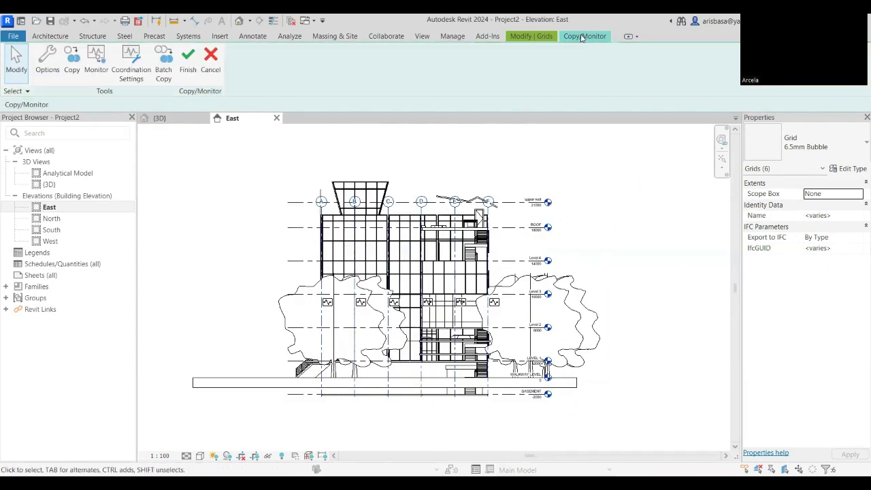
Copy the linked levels from upper roof down to Level 1 as monitored levels
{"action": "left_click", "coordinate": [73, 66]}
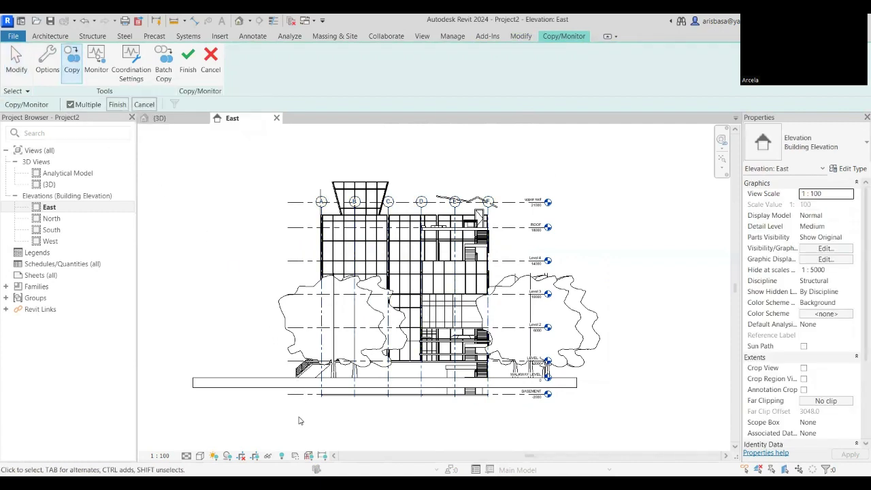
{"action": "left_click", "coordinate": [304, 221]}
{"action": "left_click", "coordinate": [305, 227]}
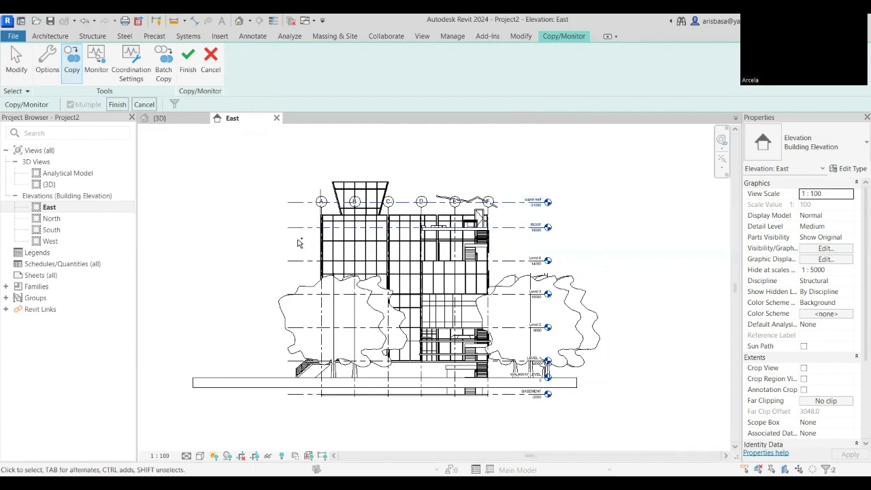
{"action": "left_click", "coordinate": [298, 260]}
{"action": "left_click", "coordinate": [299, 294]}
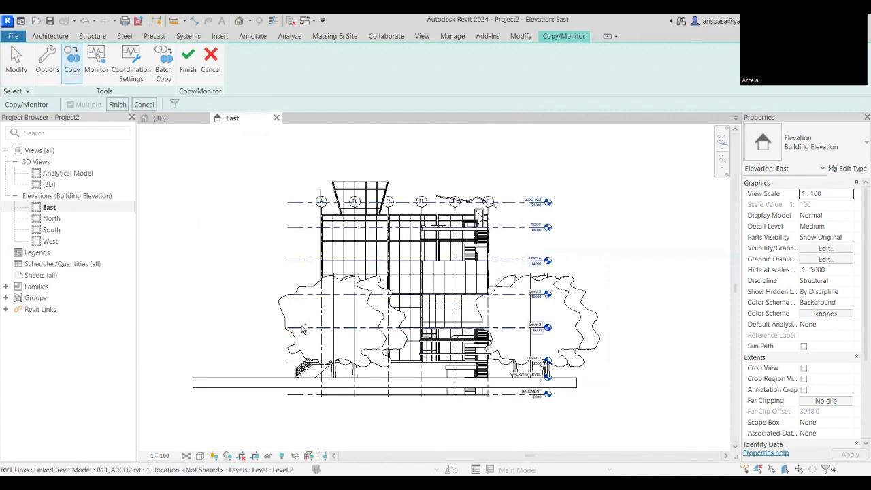
{"action": "left_click", "coordinate": [304, 327]}
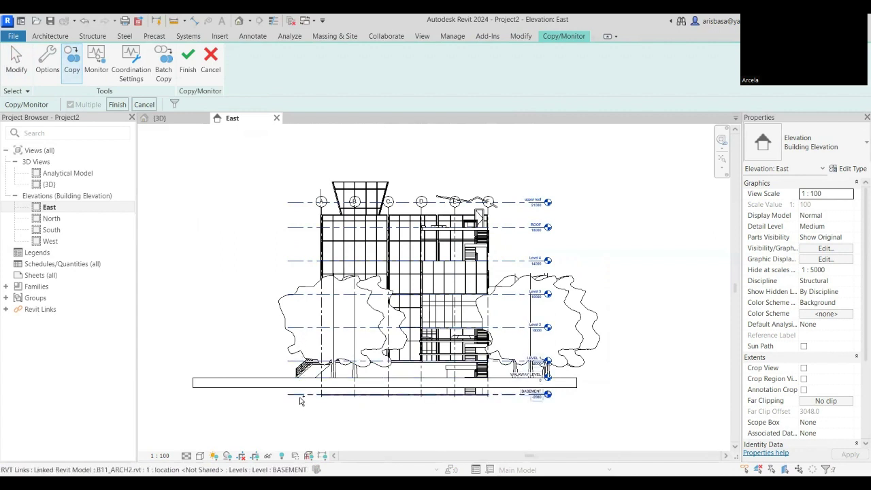
{"action": "left_click", "coordinate": [118, 105]}
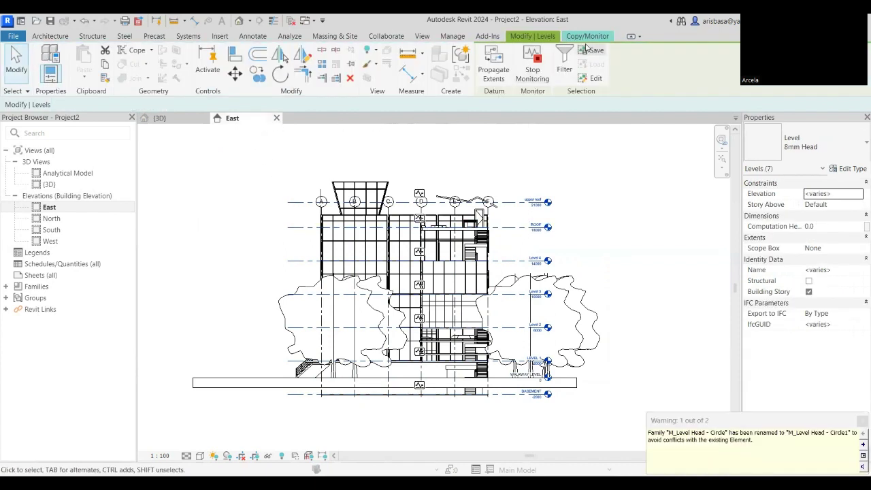
Exit copy/monitor mode and clear the level selection
{"action": "left_click", "coordinate": [594, 37]}
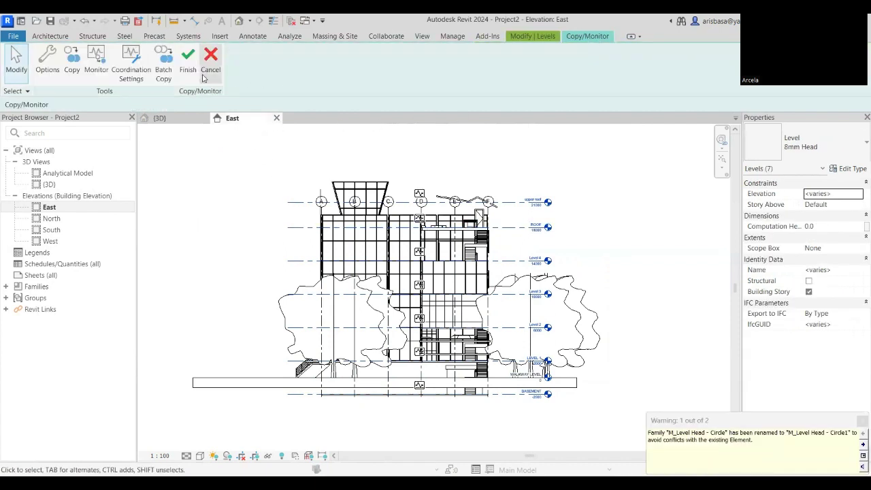
{"action": "left_click", "coordinate": [187, 64]}
{"action": "key", "text": "Escape"}
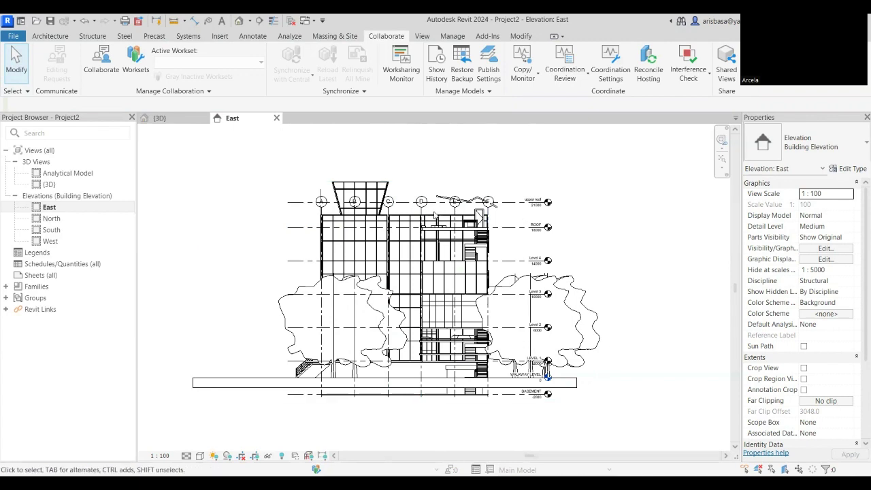
Open the North elevation and start Copy/Monitor with the linked architectural model as source
{"action": "double_click", "coordinate": [54, 219]}
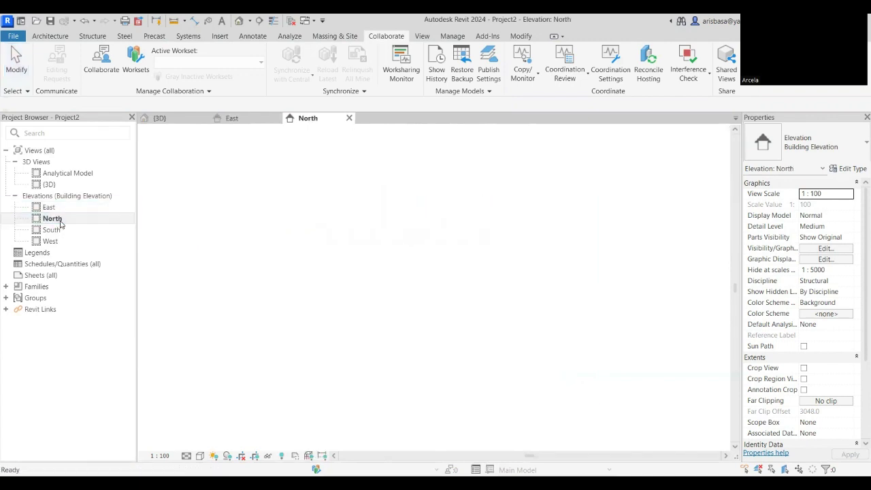
{"action": "scroll", "coordinate": [364, 179], "scroll_direction": "up", "scroll_amount": 1}
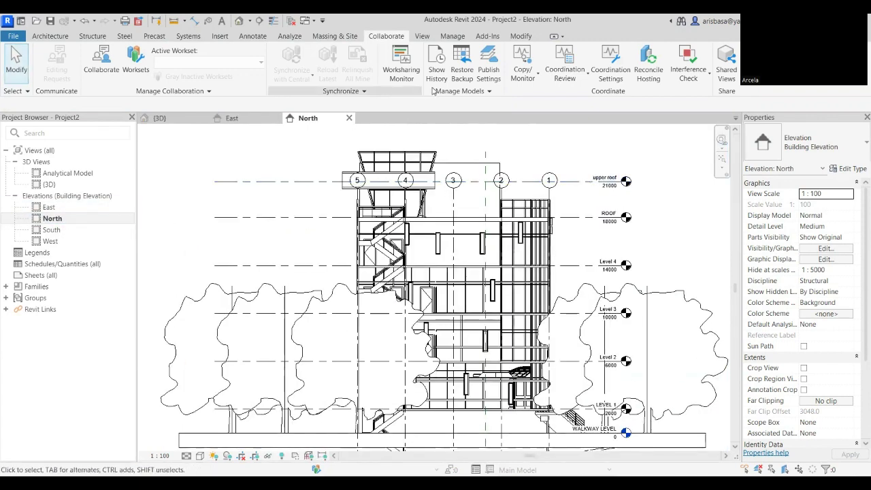
{"action": "left_click", "coordinate": [531, 80]}
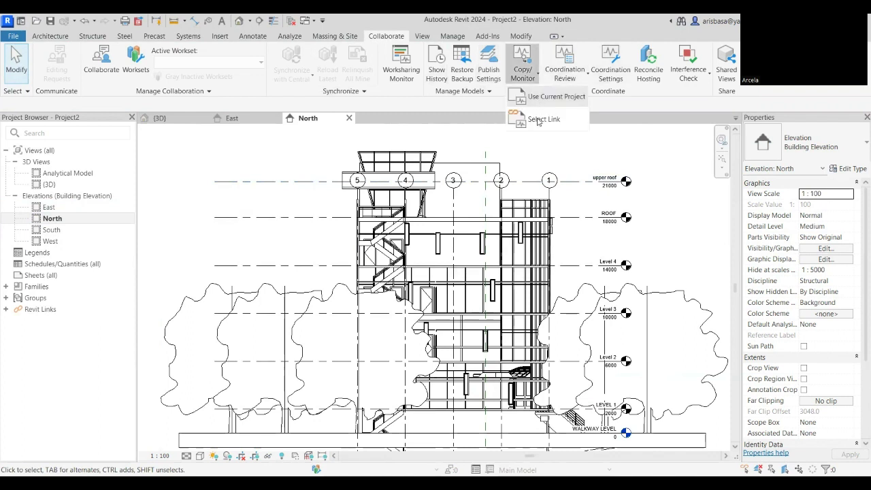
{"action": "left_click", "coordinate": [531, 119]}
{"action": "left_click", "coordinate": [485, 193]}
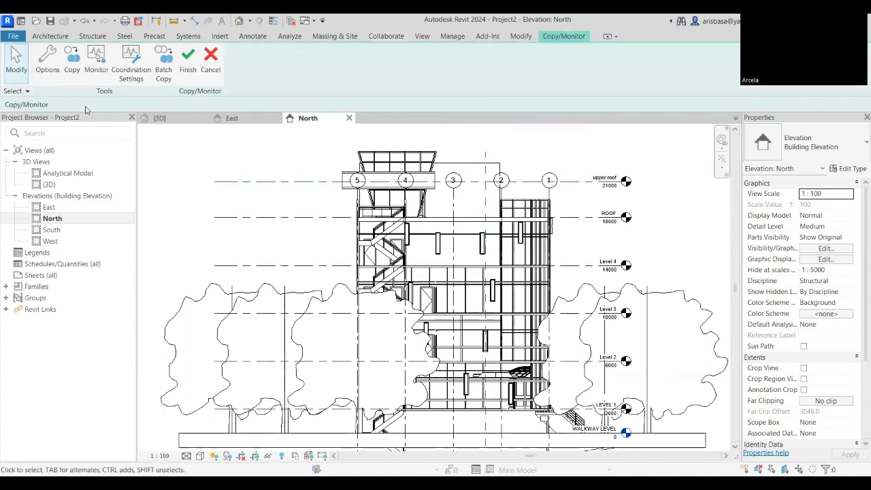
{"action": "left_click", "coordinate": [71, 70]}
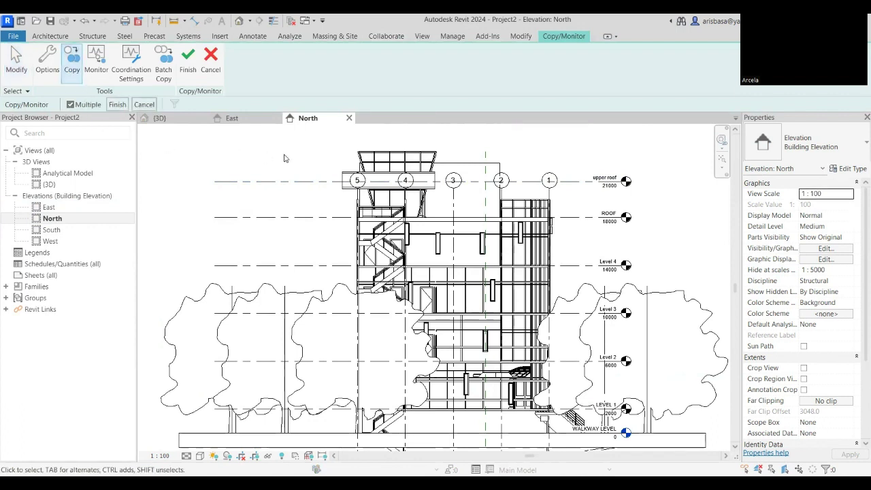
Copy grids 5, 4, 3, 2 and 1 from the link, then exit copy/monitor mode
{"action": "left_click", "coordinate": [359, 197]}
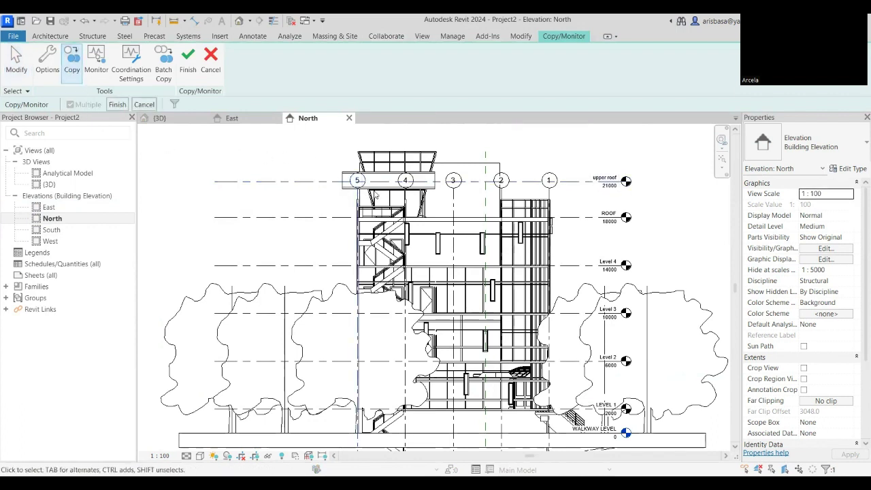
{"action": "left_click", "coordinate": [413, 189]}
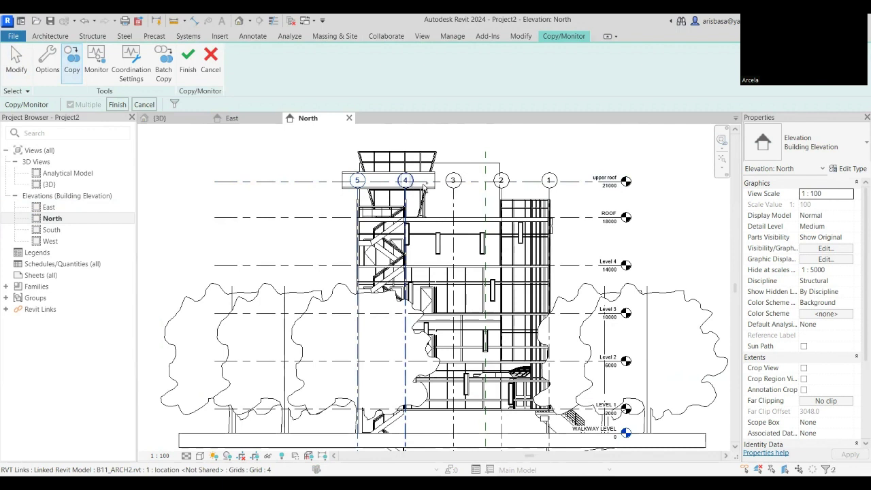
{"action": "left_click", "coordinate": [455, 184]}
{"action": "left_click", "coordinate": [502, 185]}
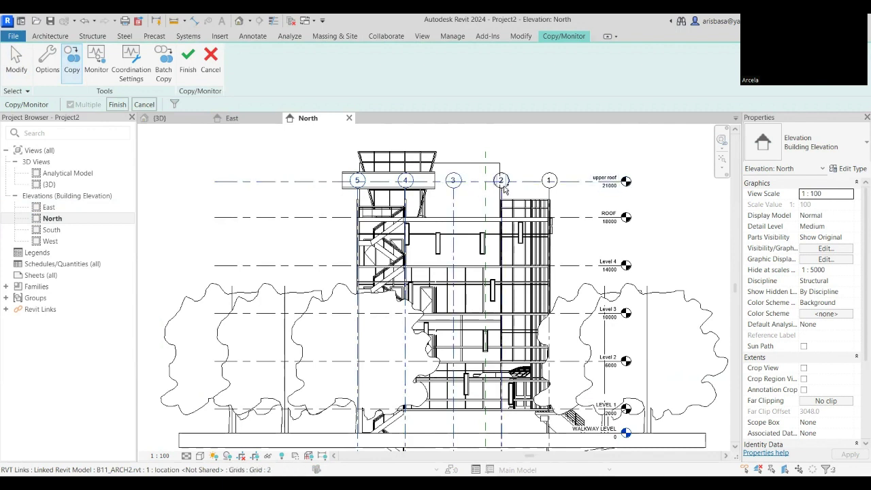
{"action": "left_click", "coordinate": [549, 186]}
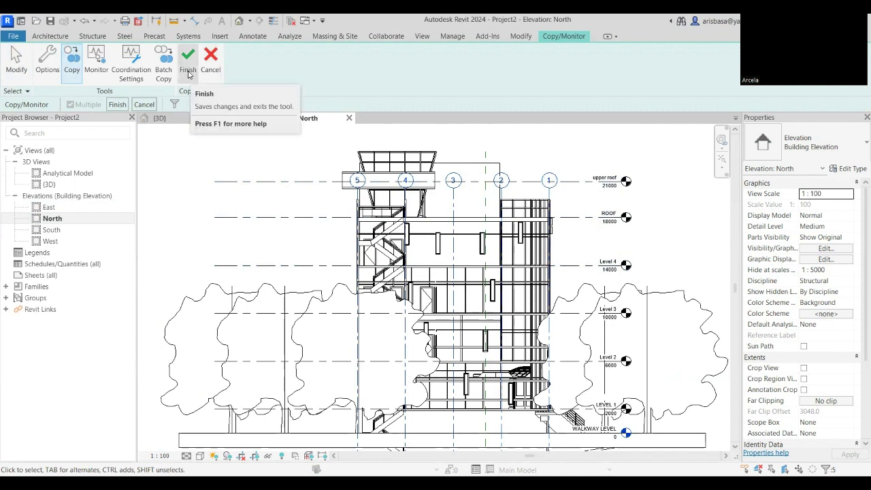
{"action": "left_click", "coordinate": [117, 105]}
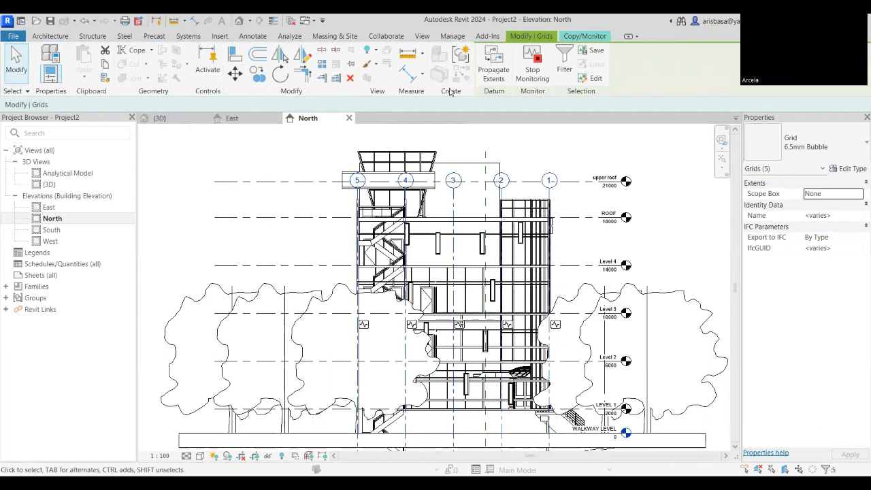
{"action": "left_click", "coordinate": [585, 36]}
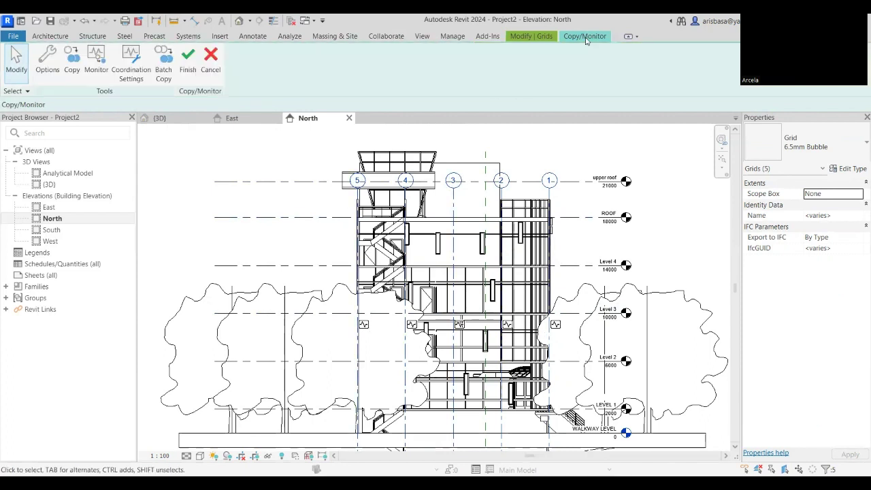
{"action": "left_click", "coordinate": [193, 75]}
Create new structural plan views for levels BASEMENT through upper roof
{"action": "scroll", "coordinate": [589, 239], "scroll_direction": "down", "scroll_amount": 1}
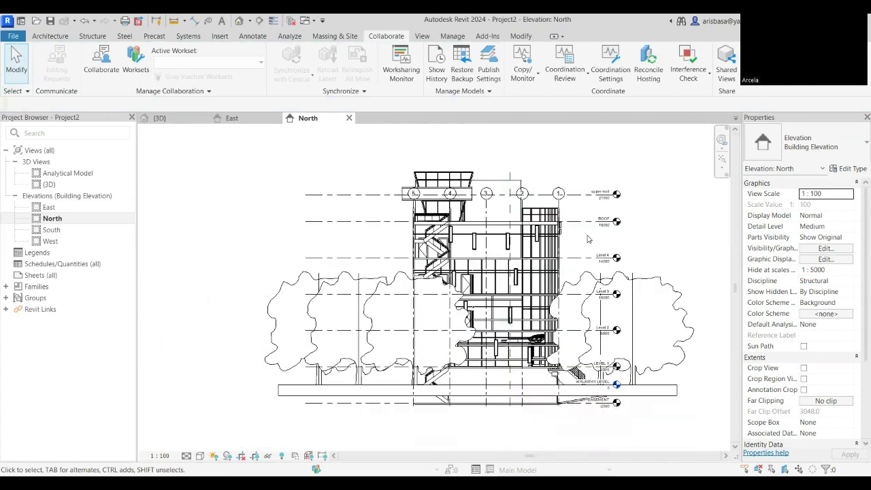
{"action": "scroll", "coordinate": [588, 238], "scroll_direction": "down", "scroll_amount": 1}
{"action": "scroll", "coordinate": [597, 225], "scroll_direction": "up", "scroll_amount": 3}
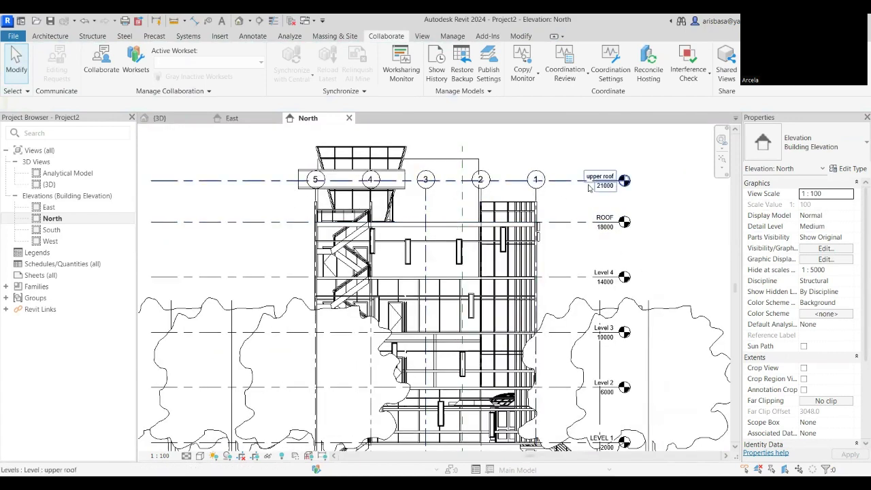
{"action": "scroll", "coordinate": [580, 232], "scroll_direction": "down", "scroll_amount": 4}
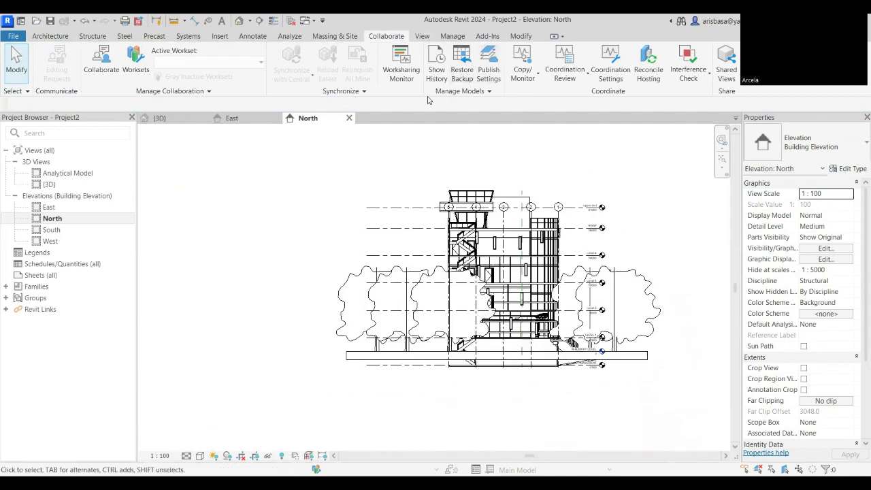
{"action": "scroll", "coordinate": [428, 100], "scroll_direction": "down", "scroll_amount": 1}
{"action": "left_click", "coordinate": [461, 51]}
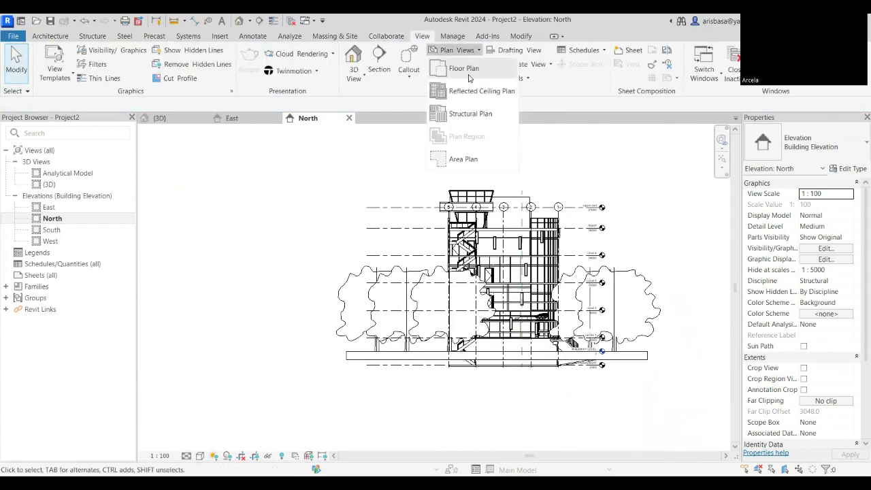
{"action": "left_click", "coordinate": [462, 114]}
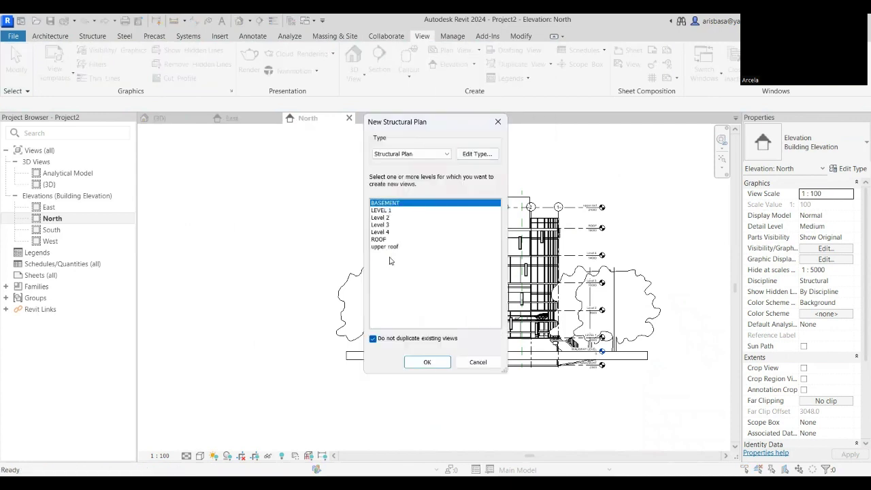
{"action": "key", "text": "shift+Down"}
{"action": "key", "text": "shift+Down"}
{"action": "key", "text": "shift+Down"}
{"action": "key", "text": "shift+Down"}
{"action": "key", "text": "shift+Down"}
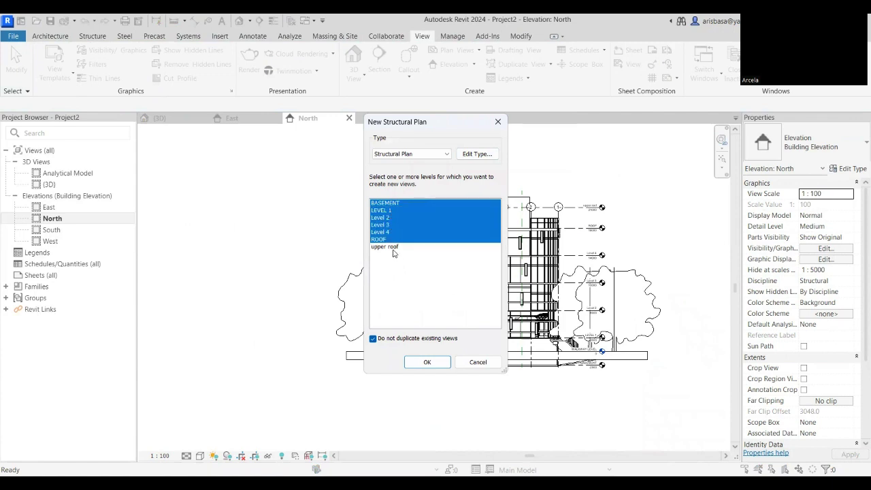
{"action": "left_click", "coordinate": [393, 248], "text": "shift"}
{"action": "left_click", "coordinate": [426, 363]}
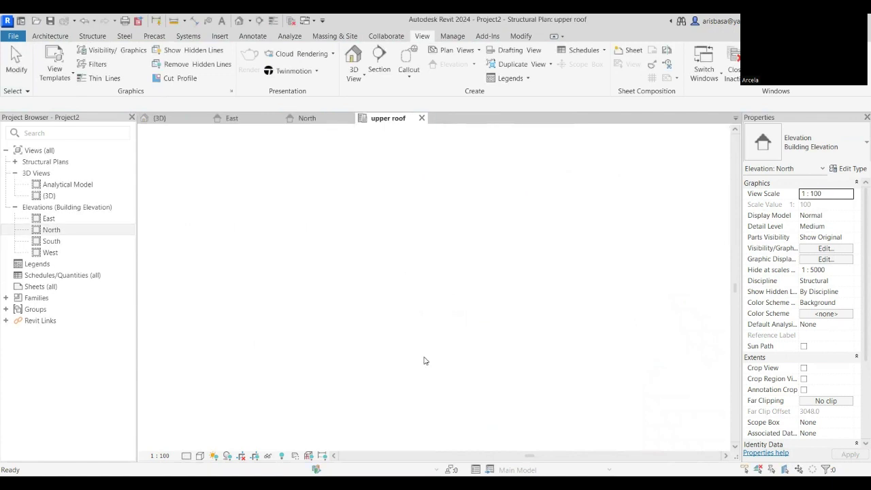
Open the BASEMENT structural plan with grids A–F and 1–5 in view
{"action": "left_click", "coordinate": [52, 230]}
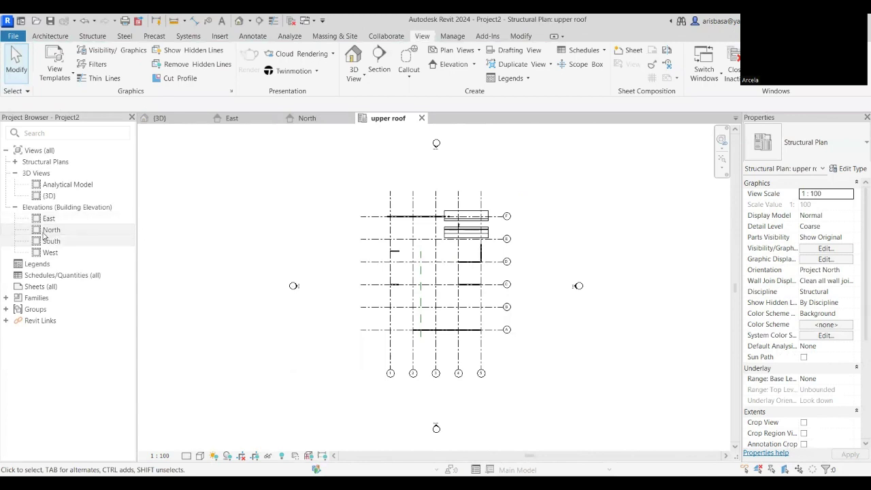
{"action": "left_click", "coordinate": [15, 163]}
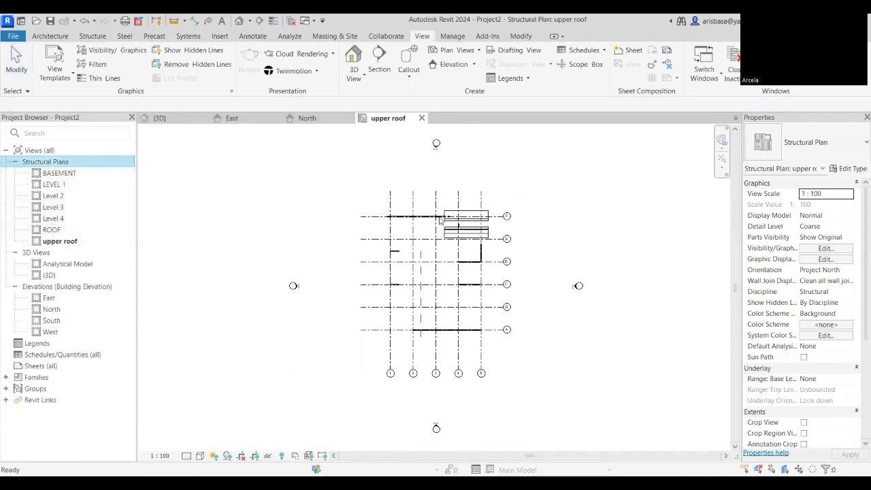
{"action": "scroll", "coordinate": [538, 280], "scroll_direction": "up", "scroll_amount": 2}
{"action": "scroll", "coordinate": [612, 288], "scroll_direction": "up", "scroll_amount": 3}
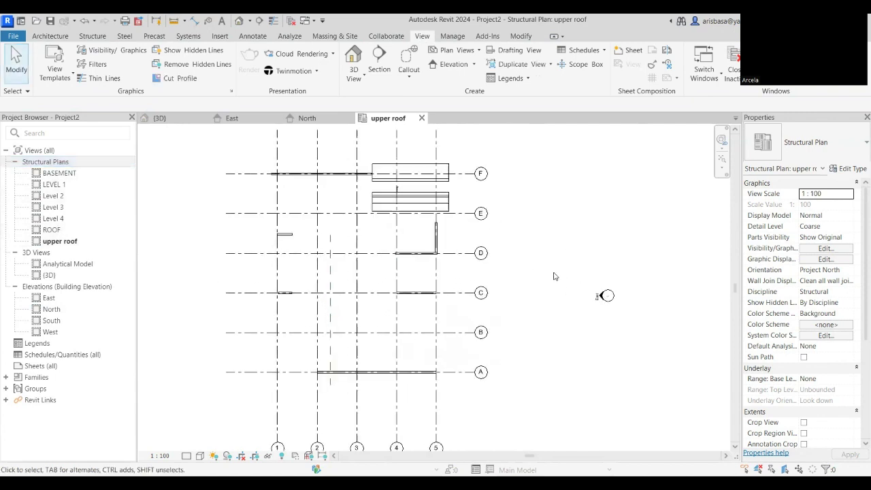
{"action": "middle_click_drag", "start_coordinate": [618, 283], "coordinate": [627, 284]}
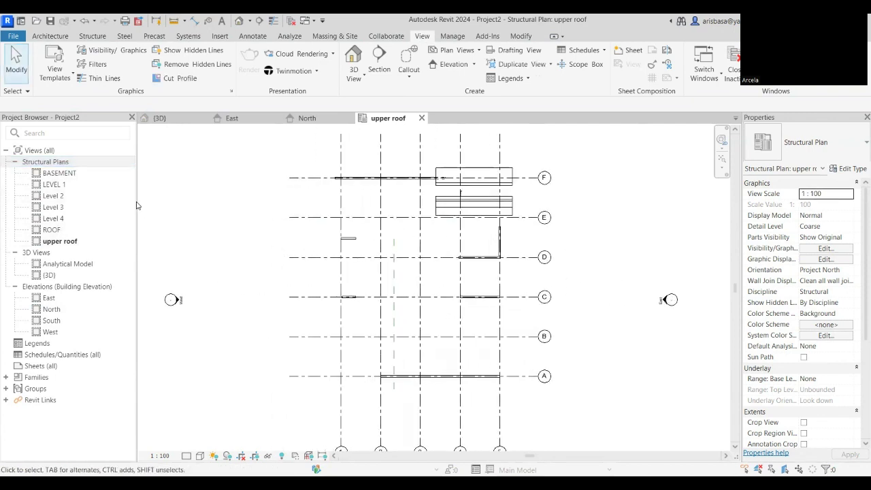
{"action": "double_click", "coordinate": [58, 175]}
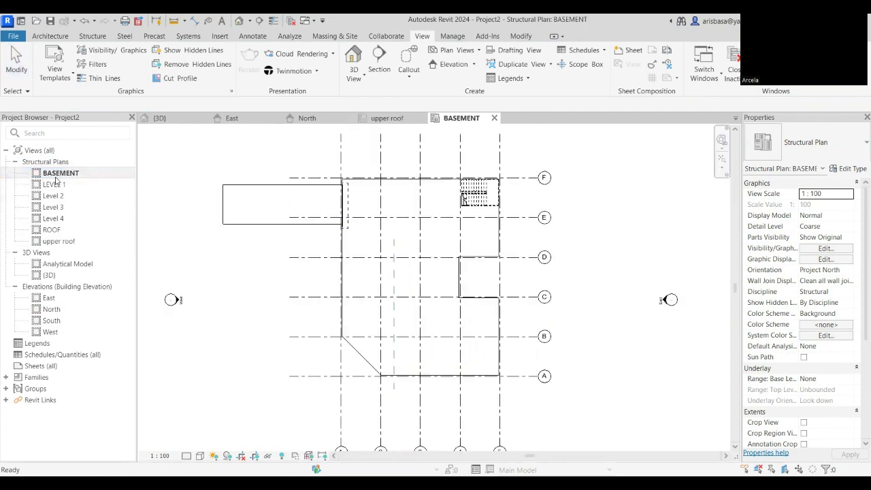
{"action": "middle_click_drag", "start_coordinate": [608, 293], "coordinate": [603, 286]}
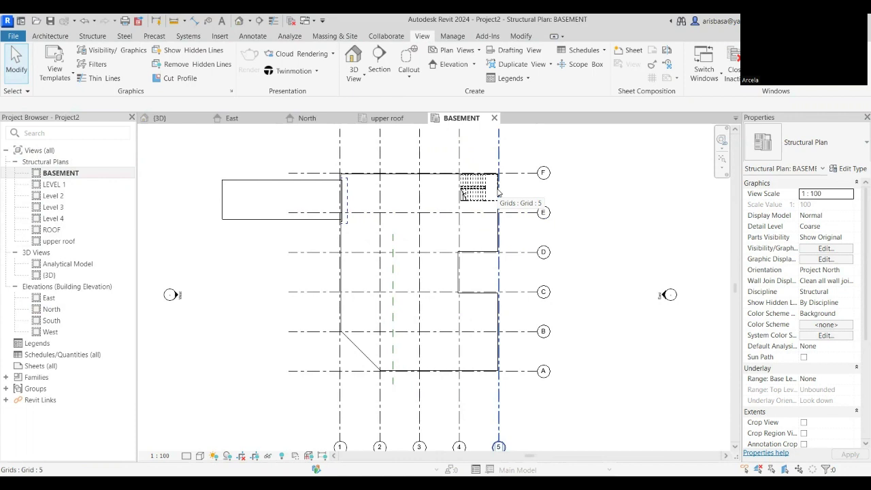
{"action": "middle_click_drag", "start_coordinate": [567, 309], "coordinate": [566, 310]}
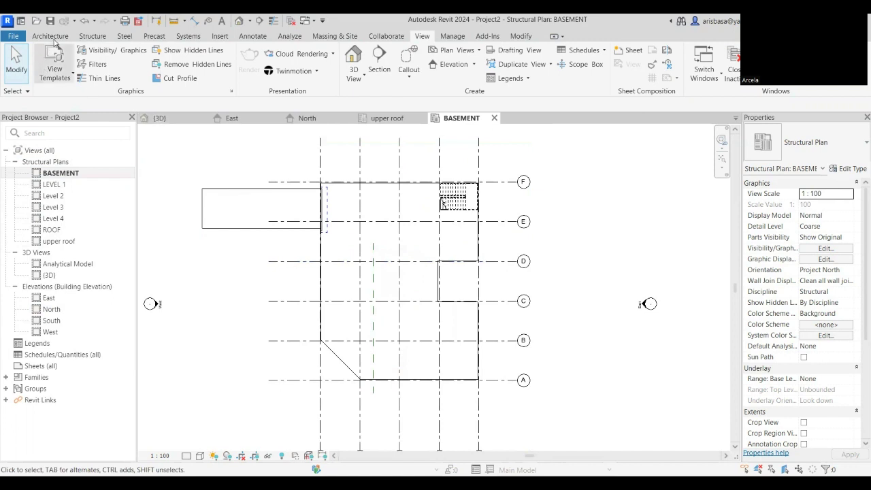
Start a structural column and load the M_Concrete-Round-Column family from Structural Columns > Concrete
{"action": "left_click", "coordinate": [92, 35]}
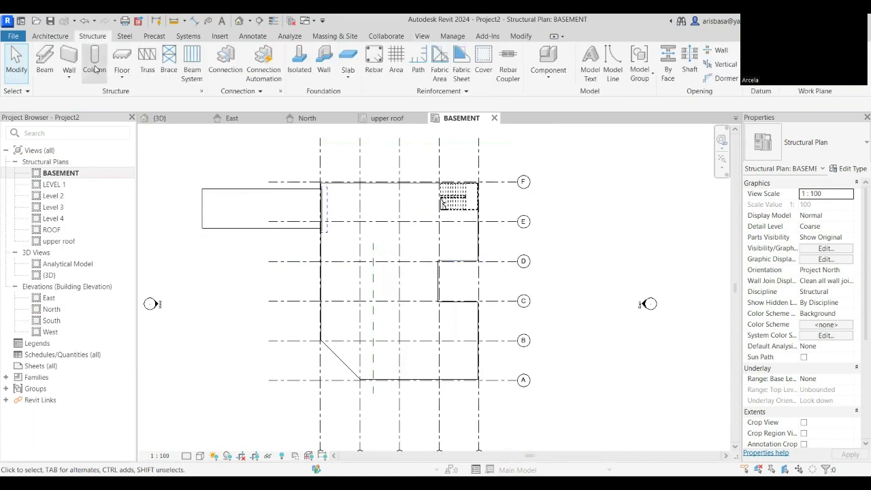
{"action": "left_click", "coordinate": [94, 65]}
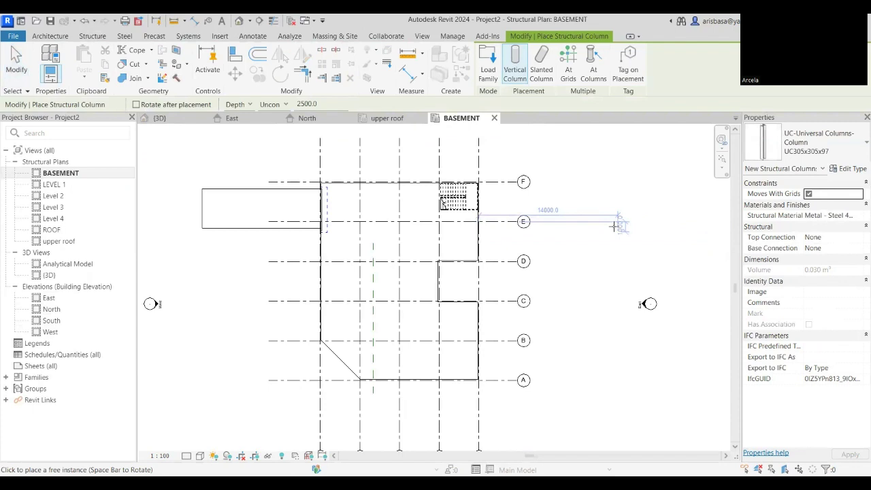
{"action": "left_click", "coordinate": [822, 170]}
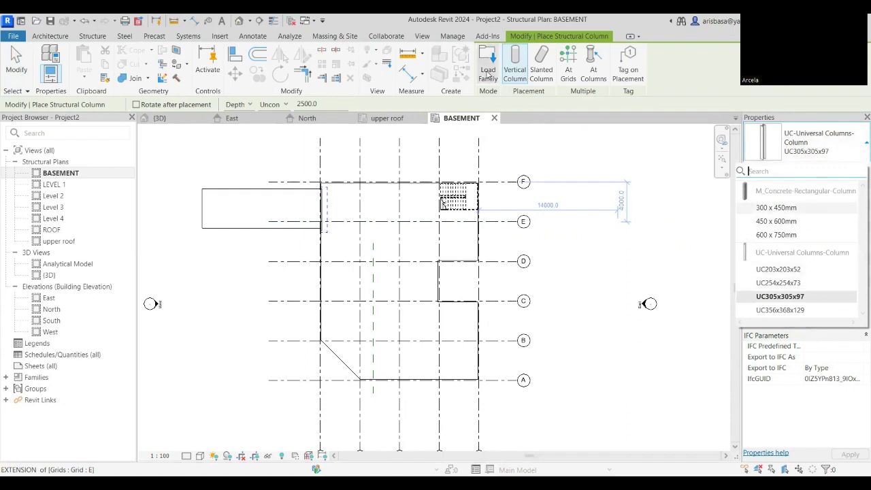
{"action": "left_click", "coordinate": [489, 73]}
{"action": "left_click", "coordinate": [398, 87]}
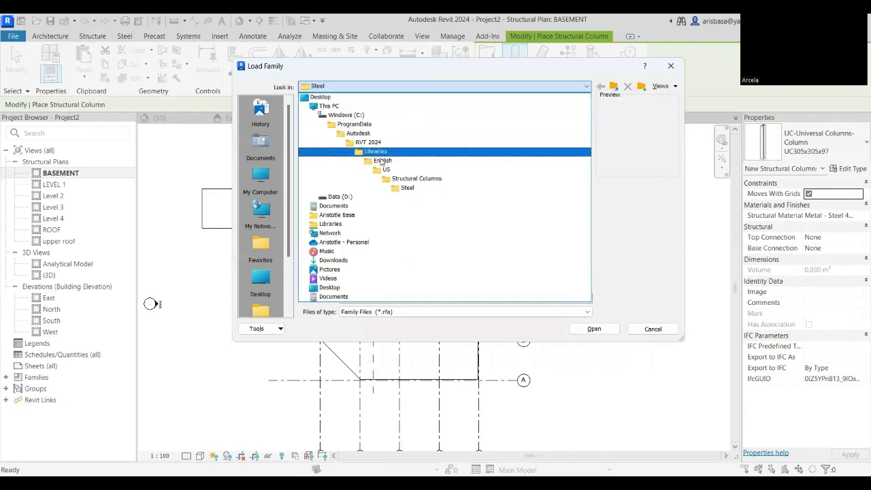
{"action": "left_click", "coordinate": [392, 179]}
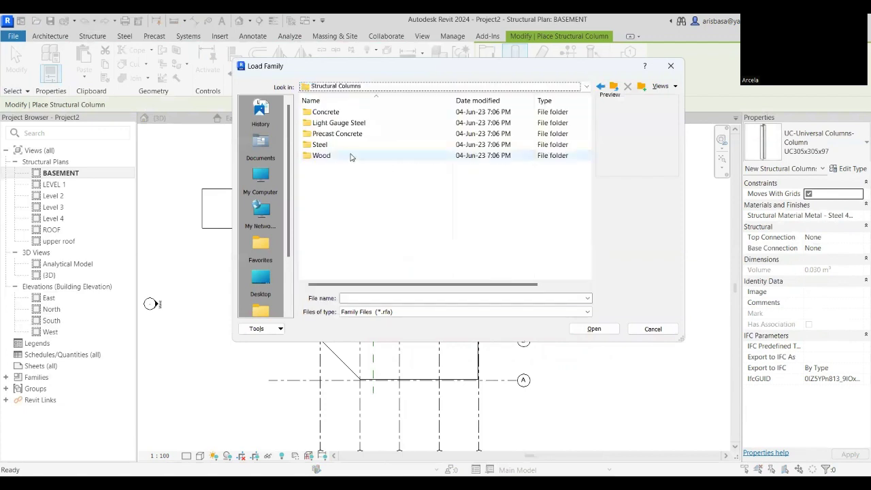
{"action": "double_click", "coordinate": [323, 113]}
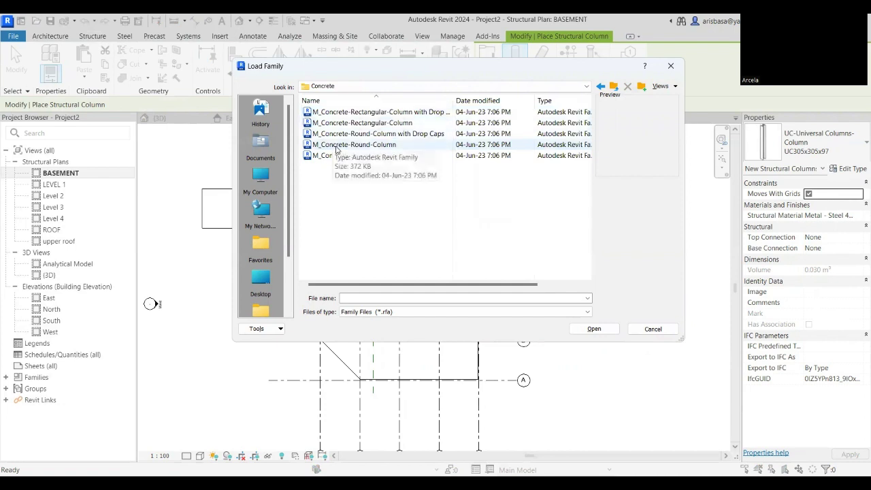
{"action": "left_click", "coordinate": [338, 146]}
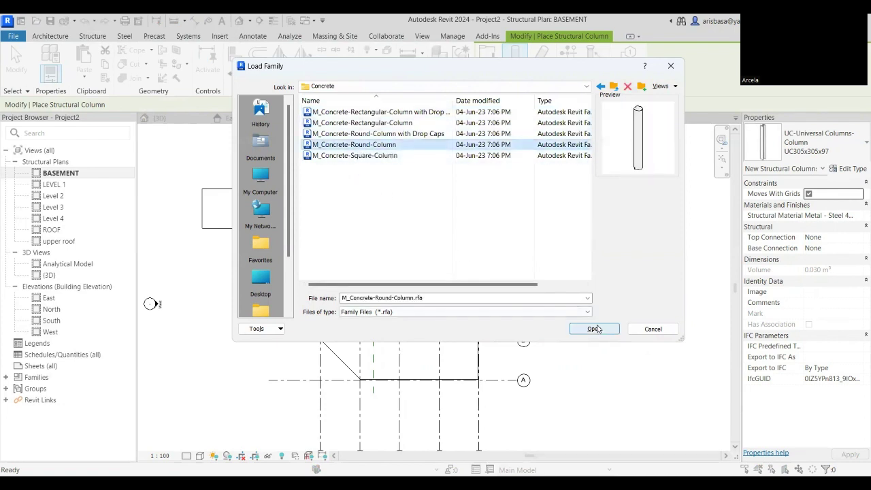
{"action": "left_click", "coordinate": [600, 330]}
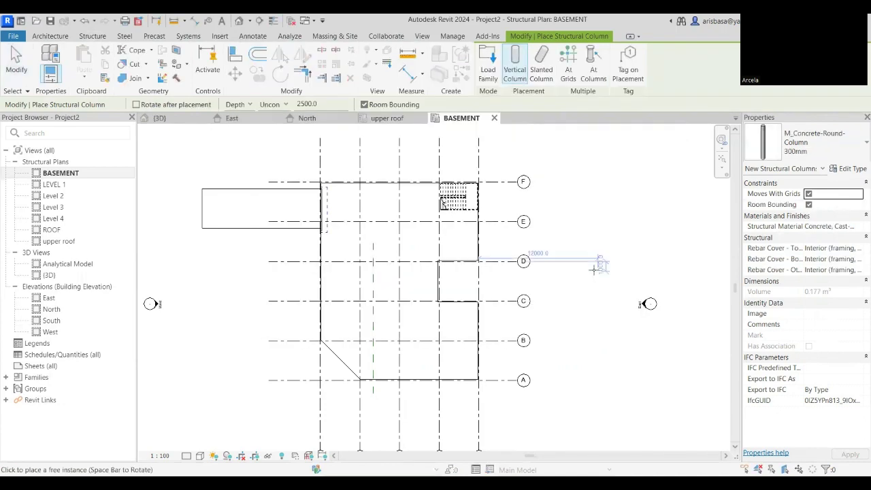
Place 600mm round columns at all grid intersections by window-selecting every grid
{"action": "left_click", "coordinate": [843, 154]}
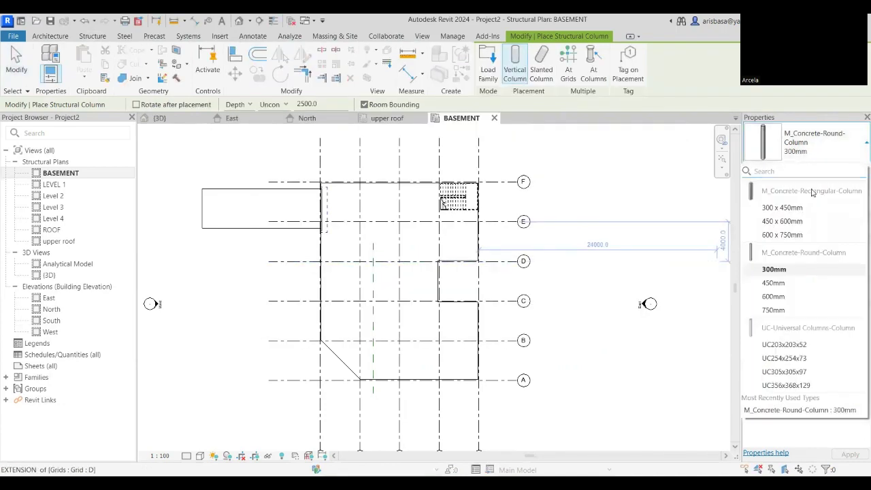
{"action": "left_click", "coordinate": [769, 297]}
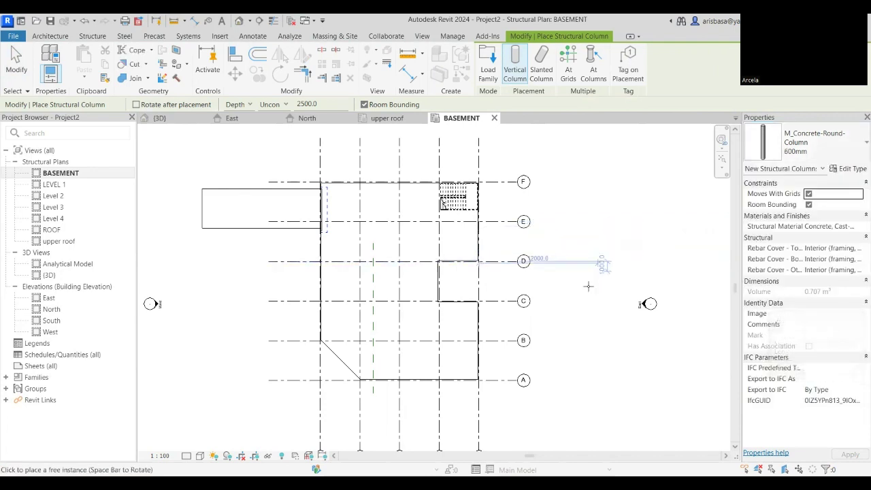
{"action": "middle_click_drag", "start_coordinate": [588, 285], "coordinate": [578, 280]}
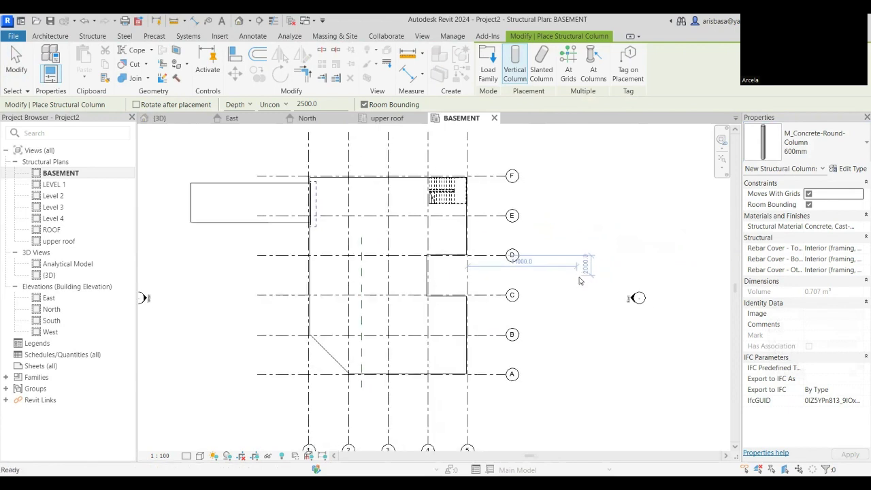
{"action": "left_click", "coordinate": [570, 72]}
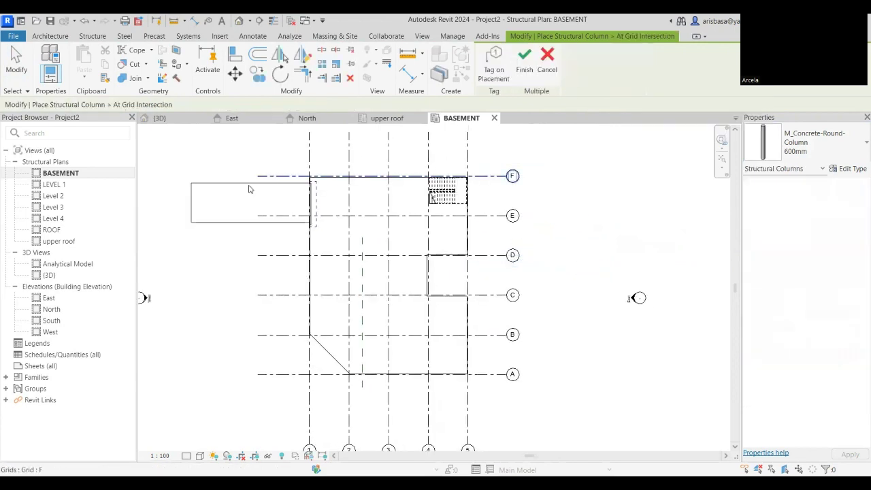
{"action": "scroll", "coordinate": [327, 234], "scroll_direction": "down", "scroll_amount": 3}
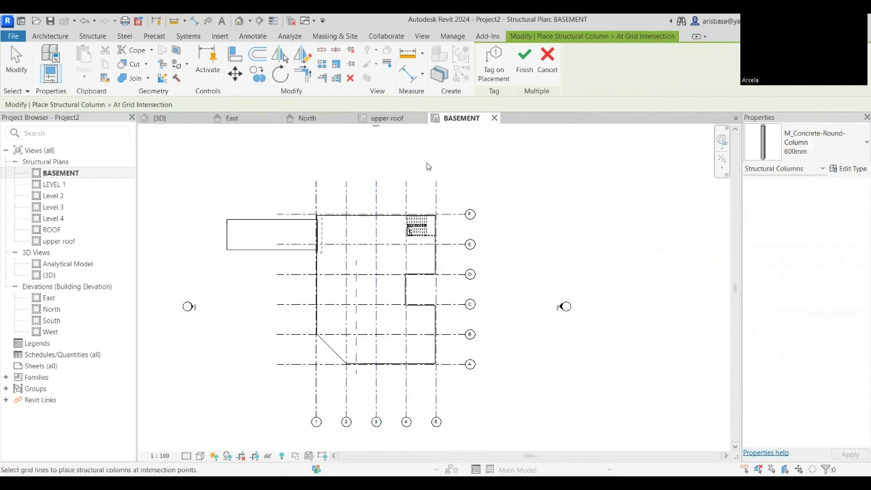
{"action": "left_click_drag", "start_coordinate": [449, 202], "coordinate": [307, 404]}
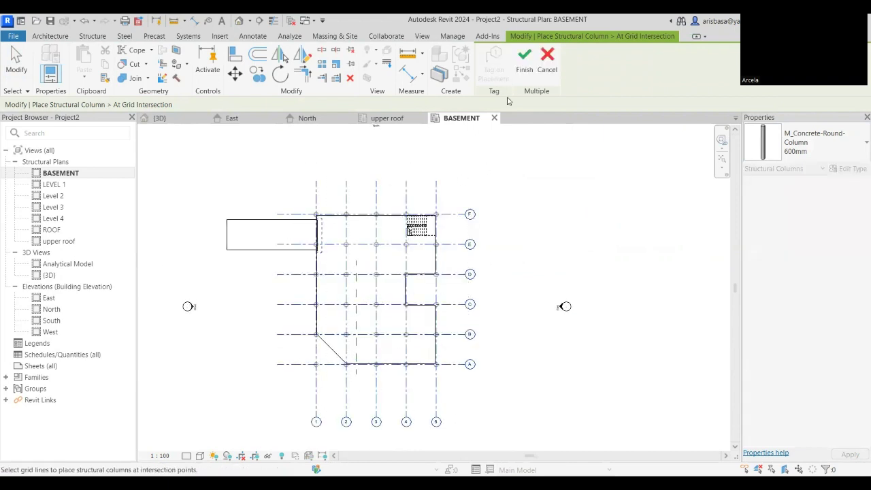
{"action": "left_click", "coordinate": [525, 64]}
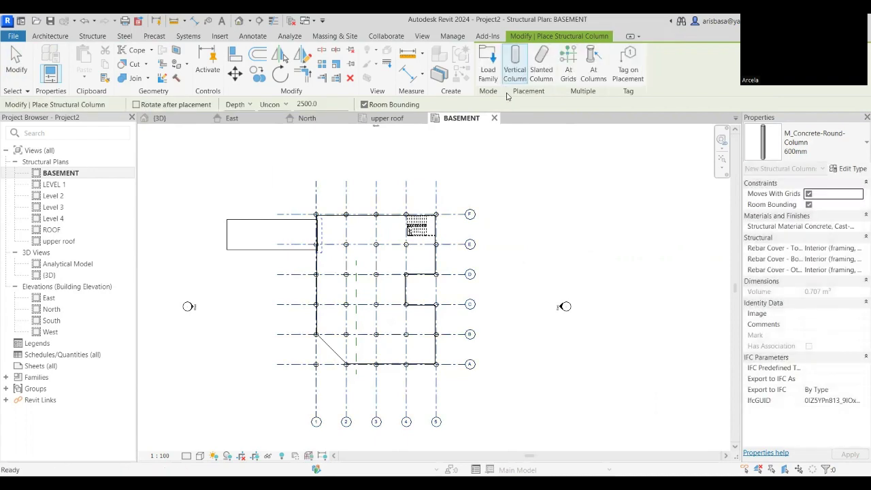
{"action": "scroll", "coordinate": [331, 380], "scroll_direction": "up", "scroll_amount": 2}
End column placement, check the column at grid 1-A, and frame all grids in plan
{"action": "key", "text": "Escape"}
{"action": "key", "text": "Escape"}
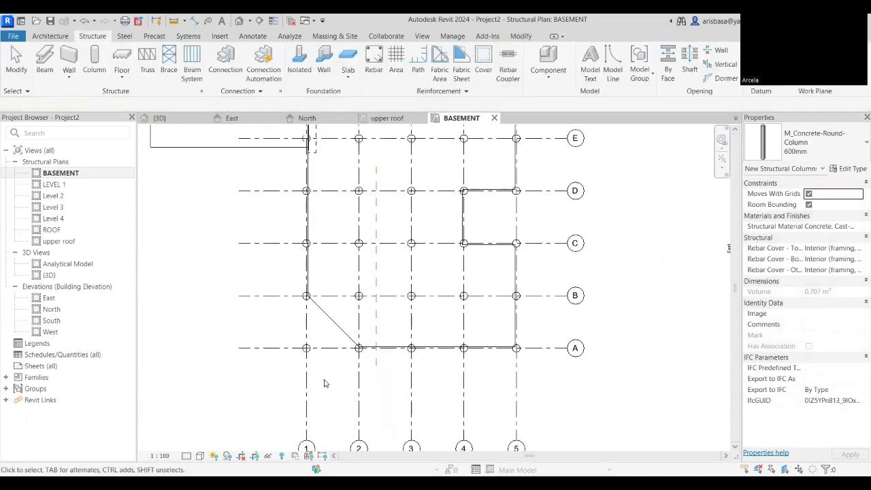
{"action": "left_click", "coordinate": [306, 348]}
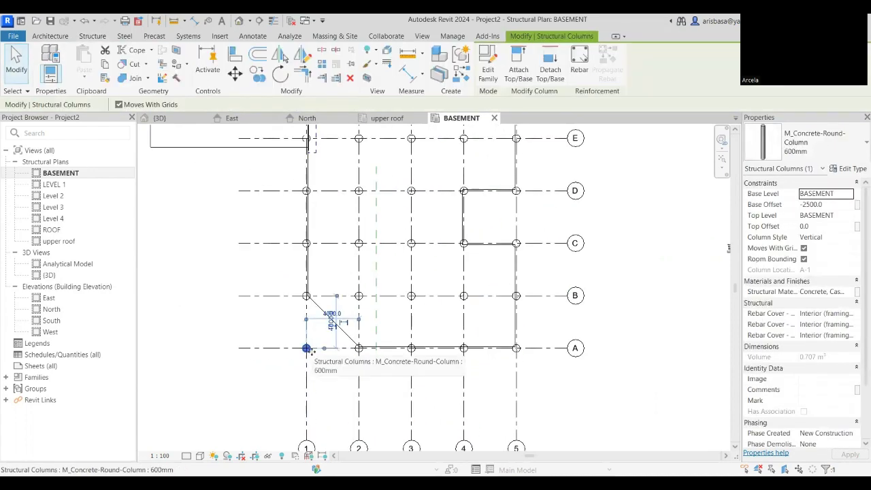
{"action": "key", "text": "Escape"}
{"action": "scroll", "coordinate": [334, 389], "scroll_direction": "down", "scroll_amount": 2}
{"action": "middle_click_drag", "start_coordinate": [334, 389], "coordinate": [335, 447]}
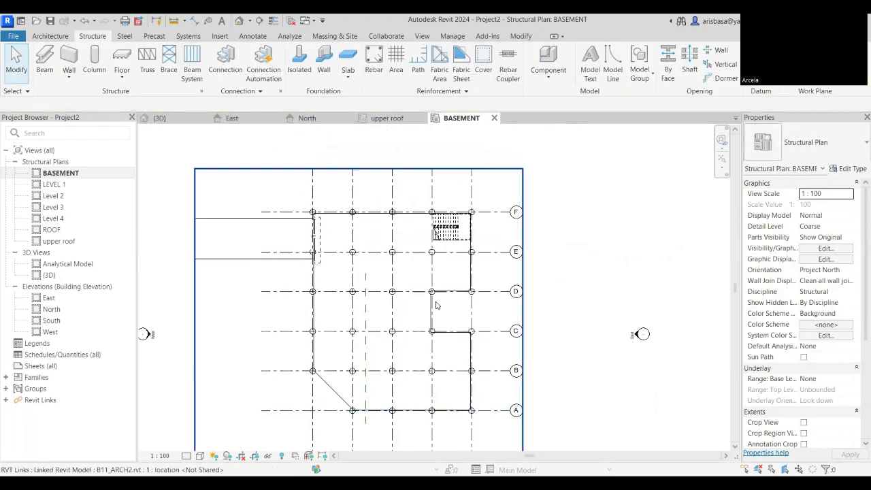
{"action": "scroll", "coordinate": [342, 210], "scroll_direction": "up", "scroll_amount": 1}
{"action": "scroll", "coordinate": [342, 209], "scroll_direction": "down", "scroll_amount": 1}
{"action": "middle_click_drag", "start_coordinate": [584, 349], "coordinate": [591, 308]}
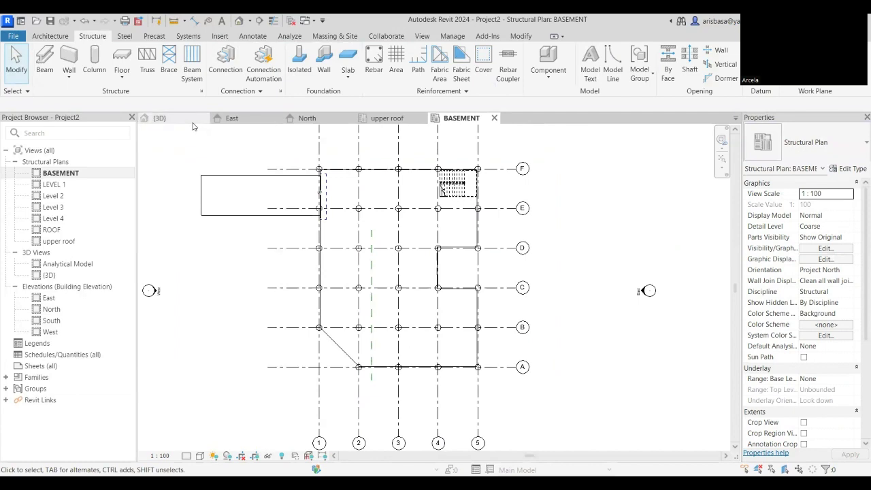
Switch to the default 3D view and orbit and zoom to the columns' base
{"action": "left_click", "coordinate": [160, 118]}
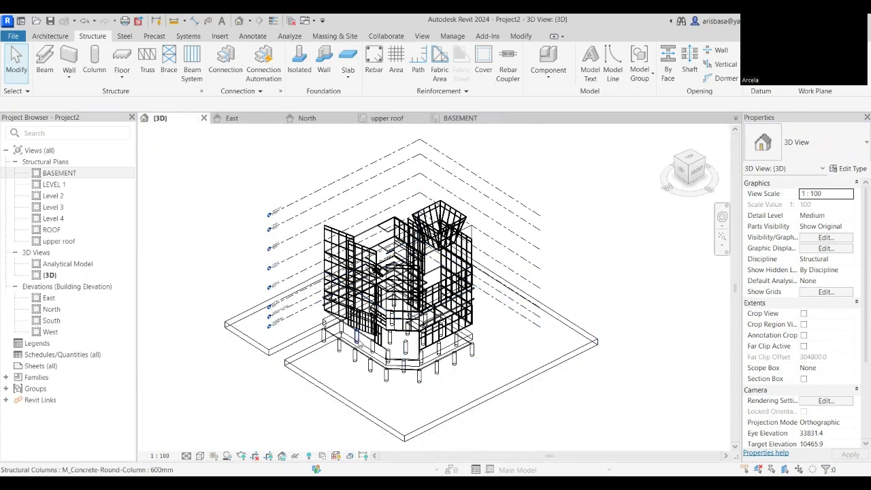
{"action": "middle_click_drag", "start_coordinate": [359, 341], "coordinate": [286, 341], "text": "shift"}
{"action": "middle_click_drag", "start_coordinate": [367, 361], "coordinate": [354, 348], "text": "shift"}
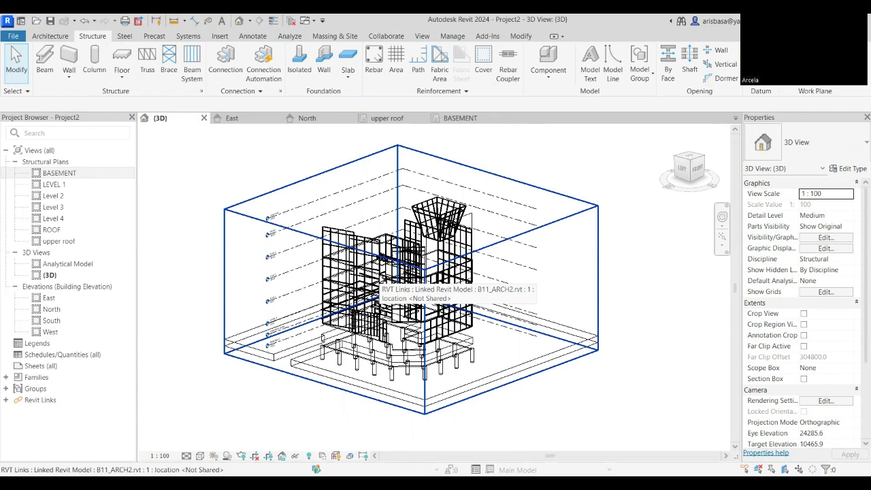
{"action": "scroll", "coordinate": [459, 341], "scroll_direction": "up", "scroll_amount": 1}
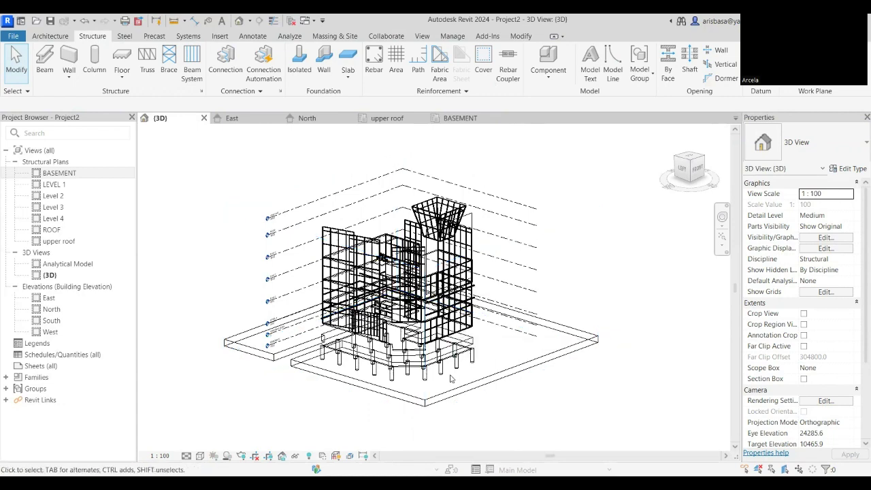
{"action": "scroll", "coordinate": [455, 365], "scroll_direction": "up", "scroll_amount": 4}
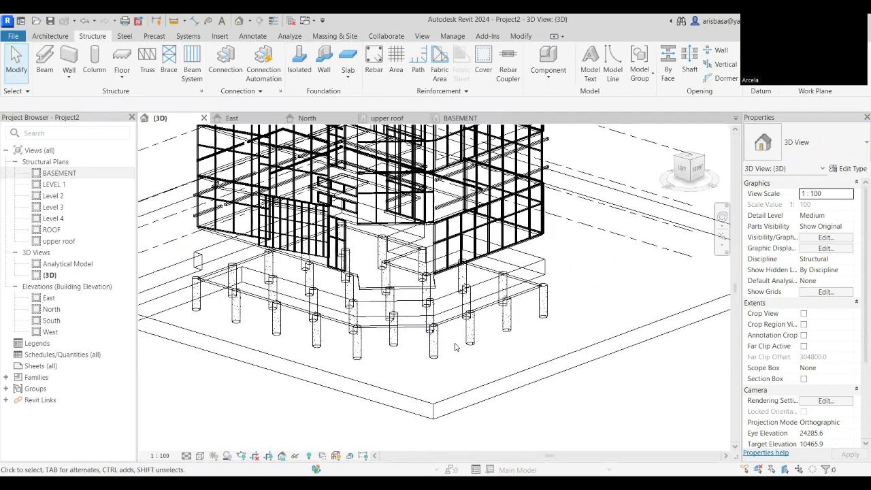
{"action": "scroll", "coordinate": [449, 354], "scroll_direction": "down", "scroll_amount": 2}
{"action": "middle_click_drag", "start_coordinate": [449, 354], "coordinate": [447, 359]}
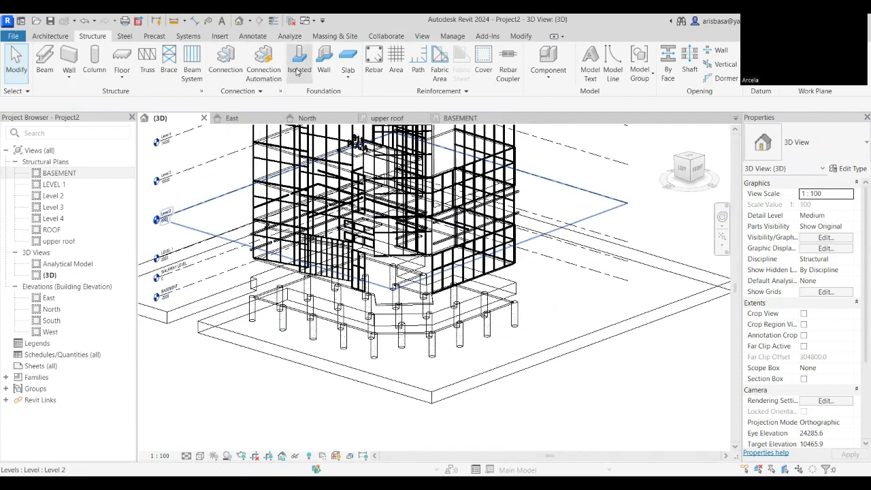
Place M_Footing-Rectangular 1800 x 1200 x 450mm isolated footings under all window-selected columns
{"action": "left_click", "coordinate": [297, 71]}
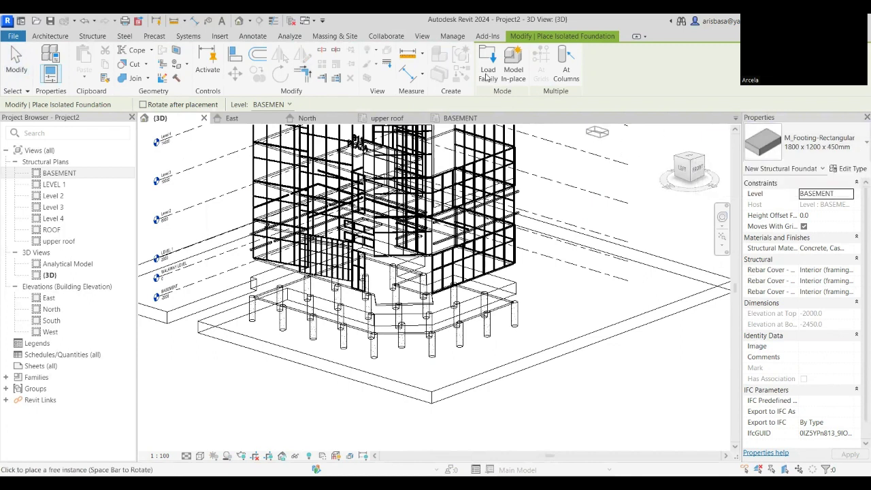
{"action": "left_click", "coordinate": [832, 150]}
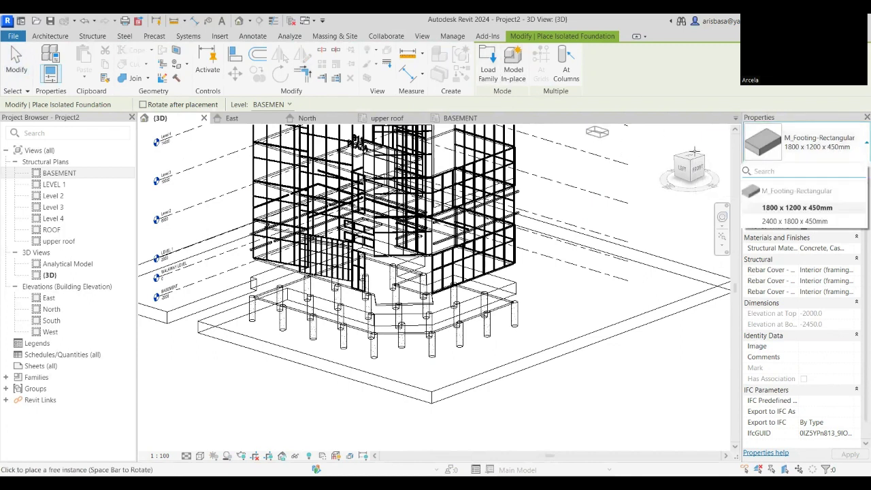
{"action": "left_click", "coordinate": [565, 75]}
{"action": "left_click_drag", "start_coordinate": [217, 401], "coordinate": [567, 212]}
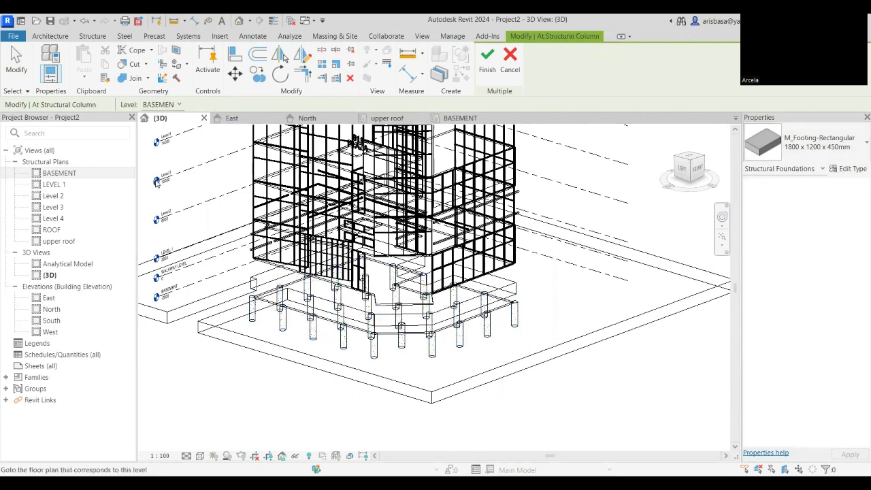
{"action": "left_click_drag", "start_coordinate": [216, 414], "coordinate": [605, 211]}
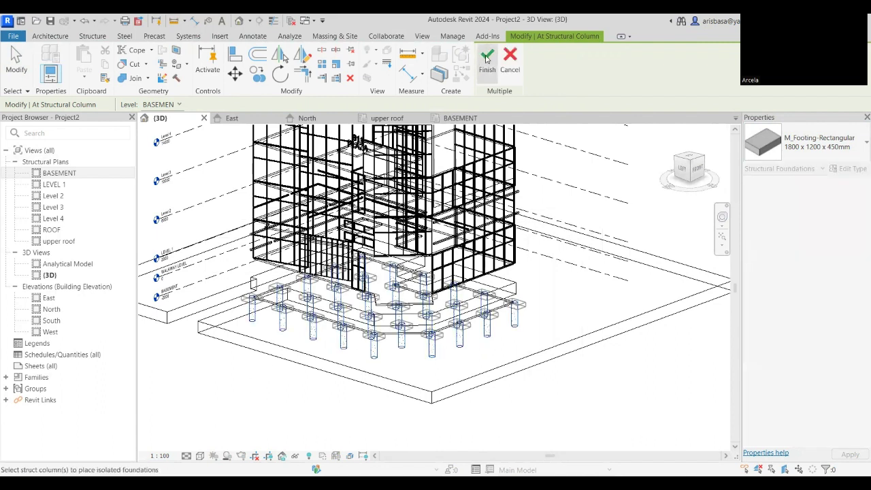
{"action": "left_click", "coordinate": [488, 60]}
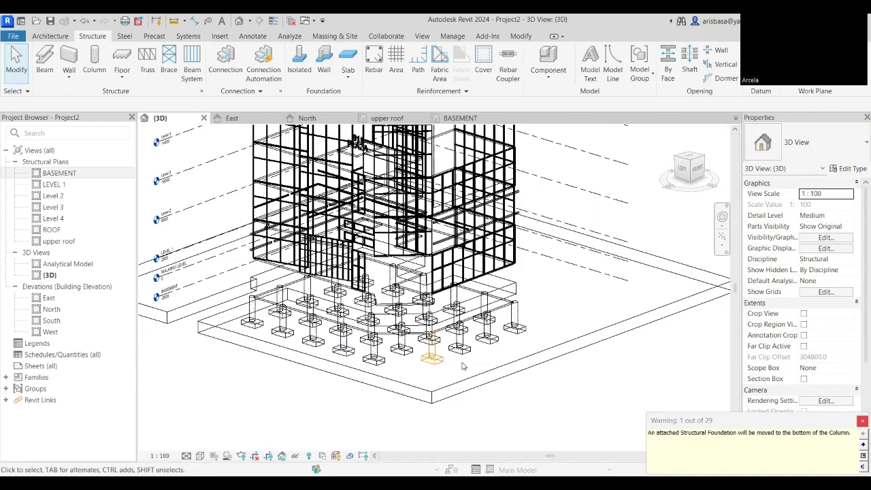
{"action": "scroll", "coordinate": [495, 407], "scroll_direction": "up", "scroll_amount": 4}
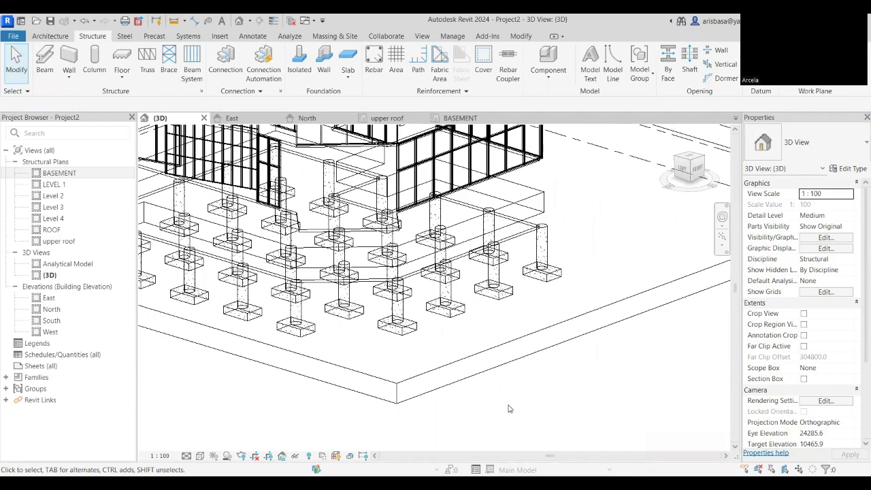
Orbit below the footings and select one round concrete column to view its properties
{"action": "middle_click_drag", "start_coordinate": [504, 404], "coordinate": [532, 391], "text": "shift"}
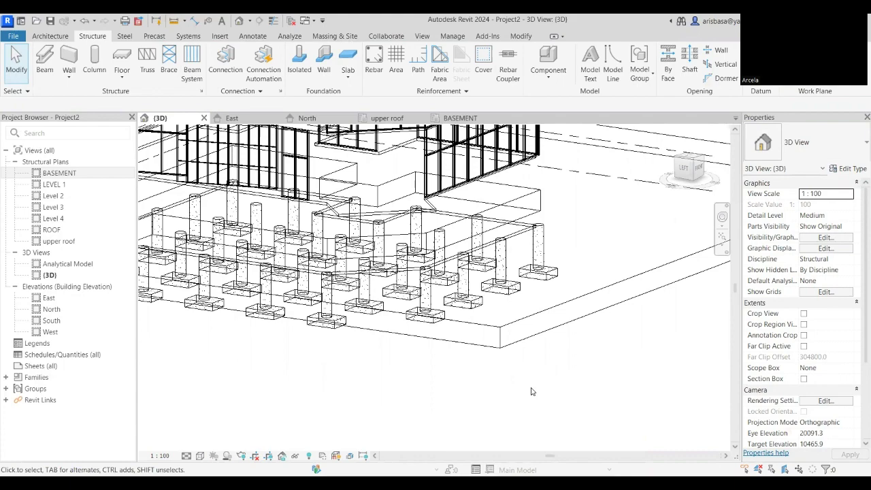
{"action": "middle_click_drag", "start_coordinate": [532, 392], "coordinate": [515, 378], "text": "shift"}
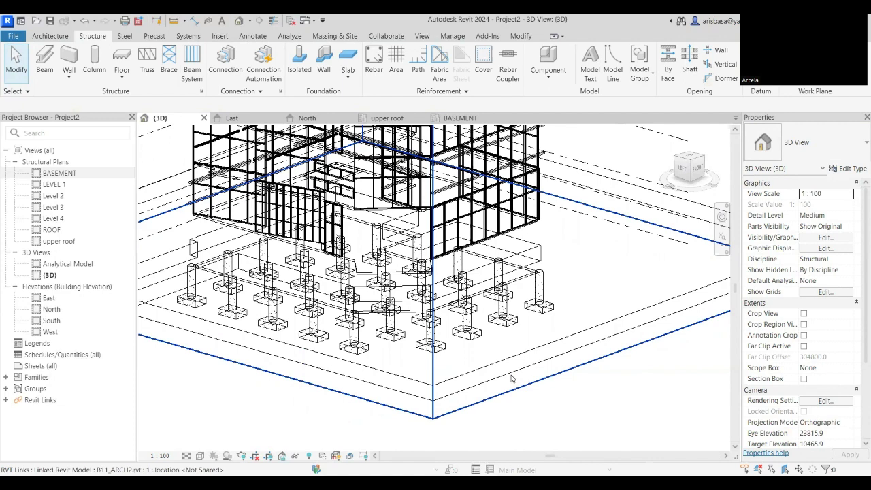
{"action": "left_click", "coordinate": [540, 276]}
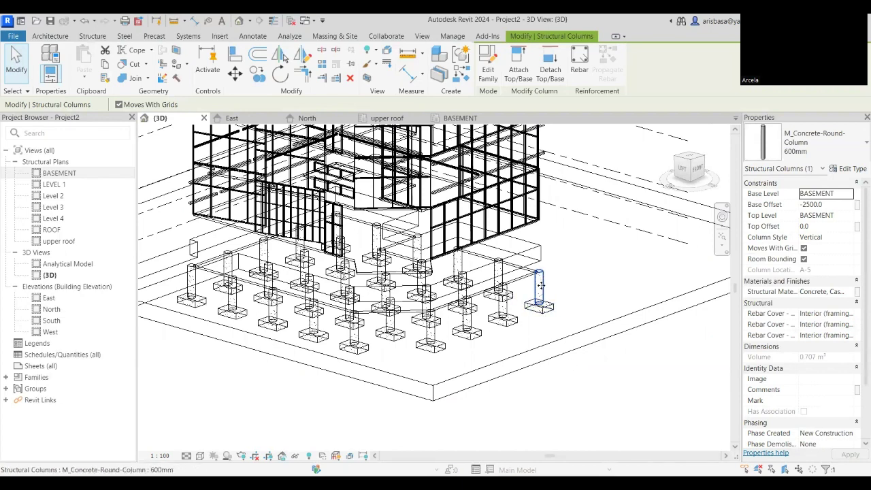
Select all visible round columns, copy them, and paste aligned to LEVEL 1
{"action": "right_click", "coordinate": [543, 289]}
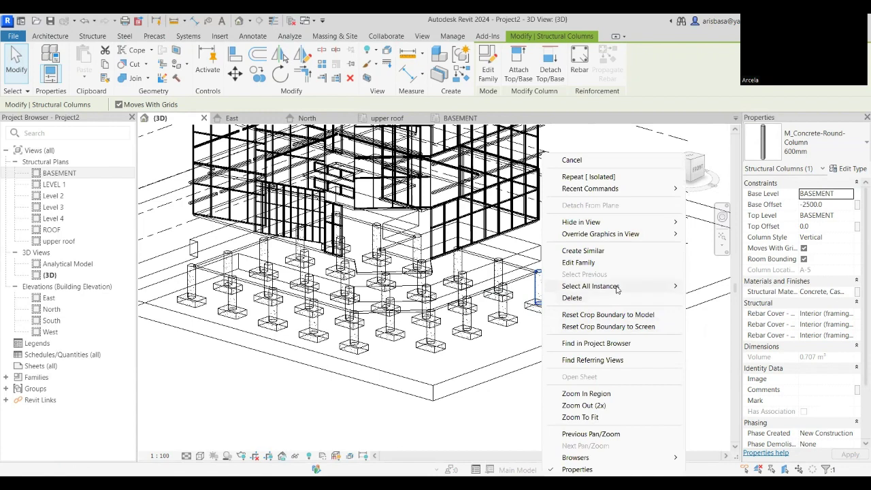
{"action": "left_click", "coordinate": [709, 287]}
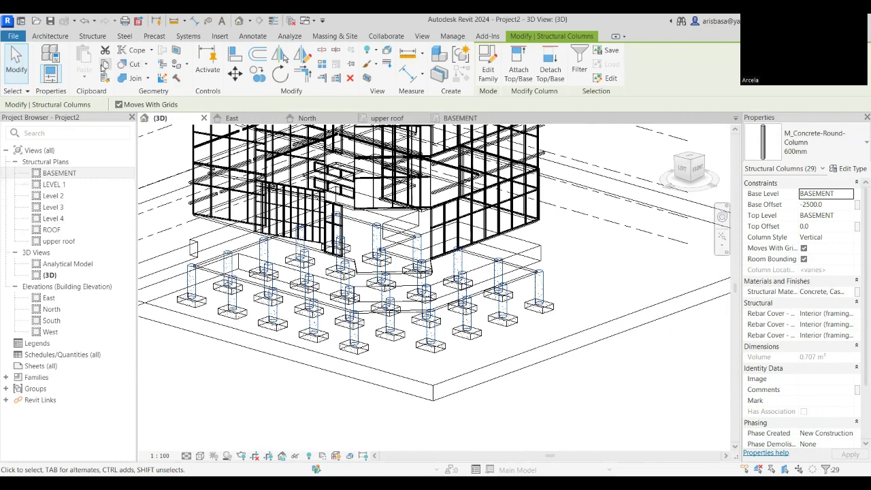
{"action": "left_click", "coordinate": [104, 65]}
{"action": "left_click", "coordinate": [84, 76]}
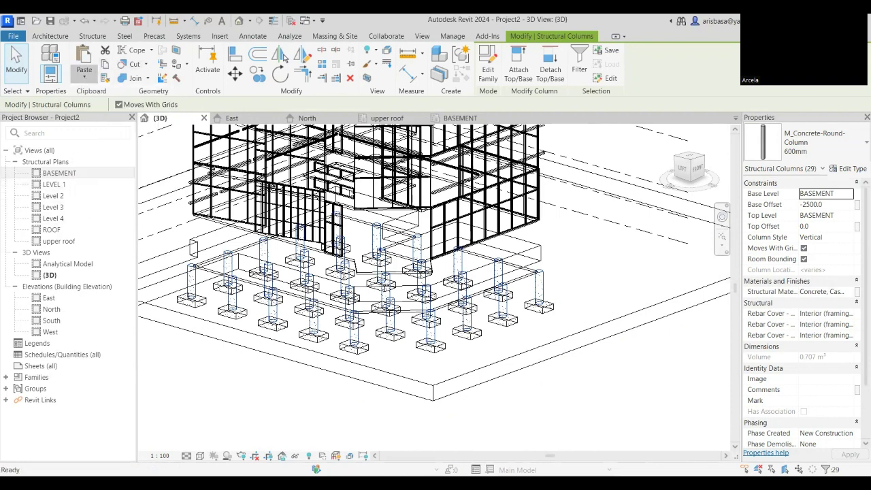
{"action": "left_click", "coordinate": [388, 188]}
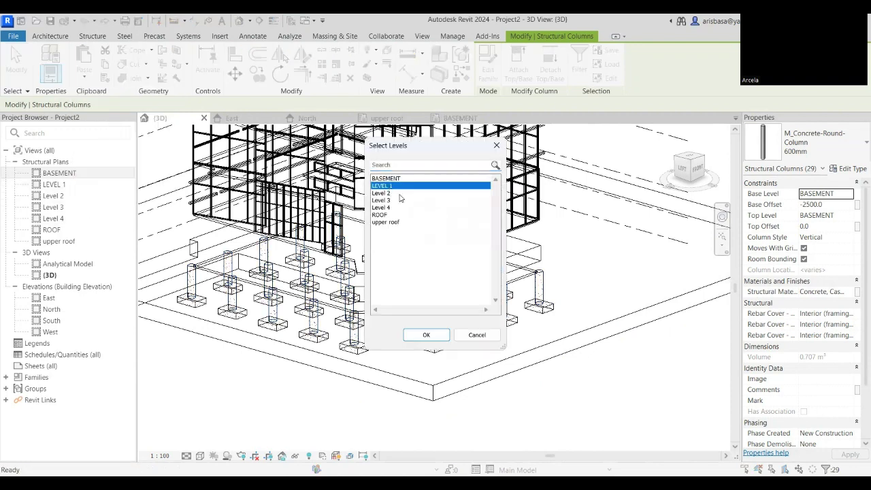
{"action": "left_click", "coordinate": [426, 335]}
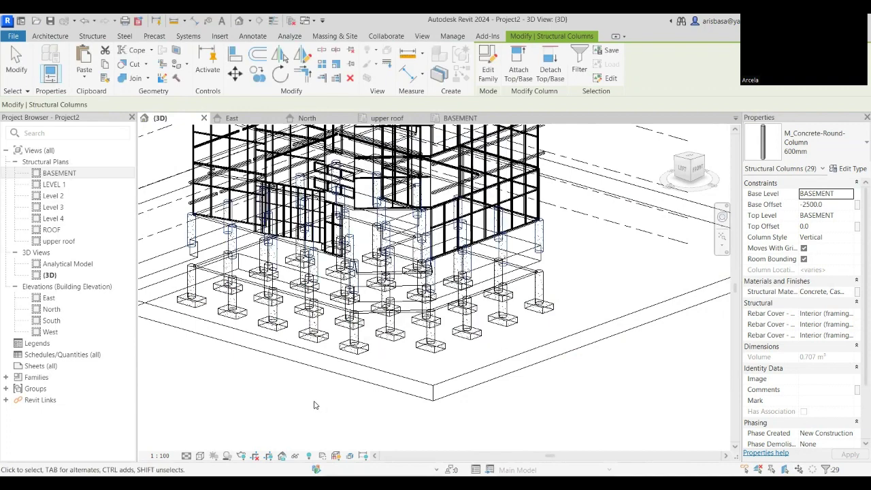
{"action": "middle_click_drag", "start_coordinate": [298, 398], "coordinate": [264, 352], "text": "shift"}
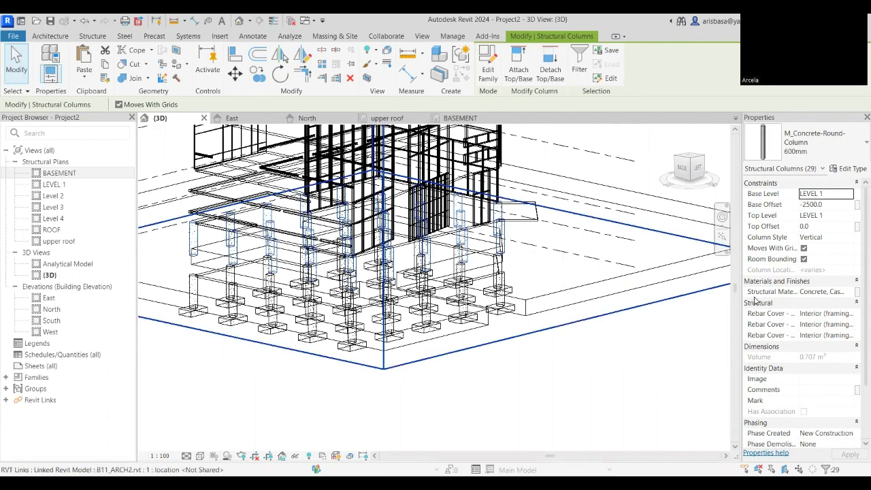
Try a base offset of 0 for the columns and dismiss the resulting error
{"action": "left_click", "coordinate": [832, 205]}
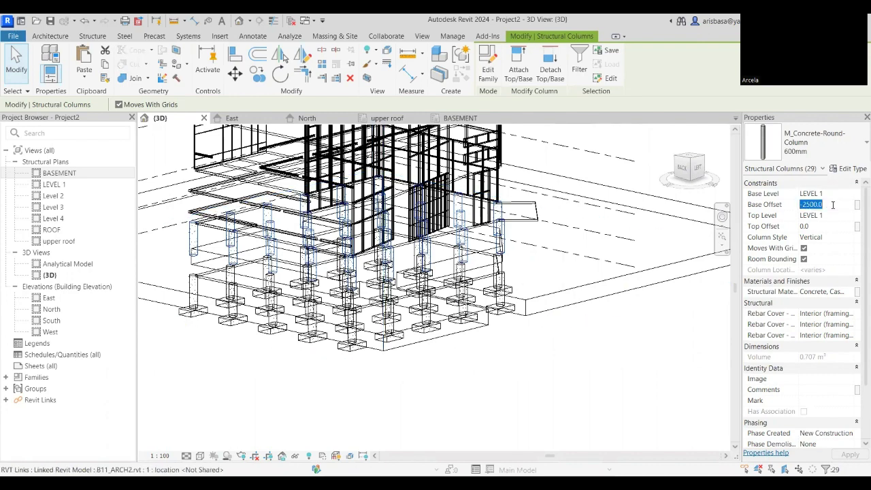
{"action": "type", "text": "0"}
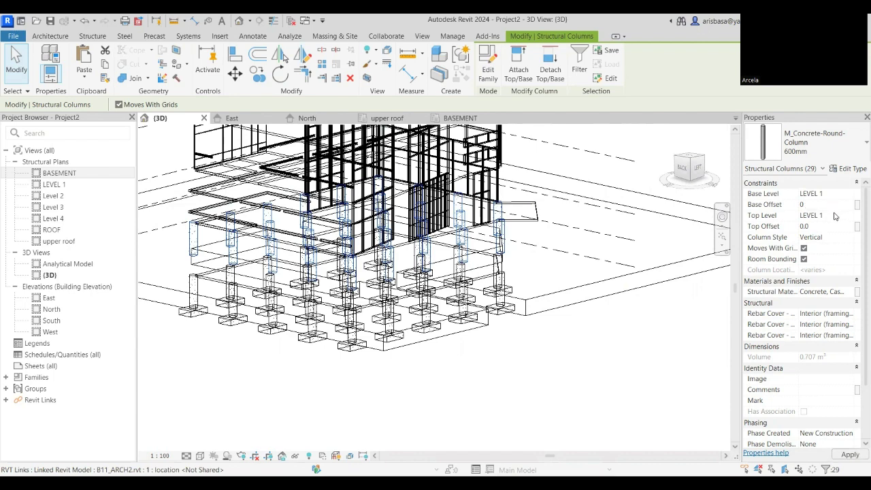
{"action": "key", "text": "Return"}
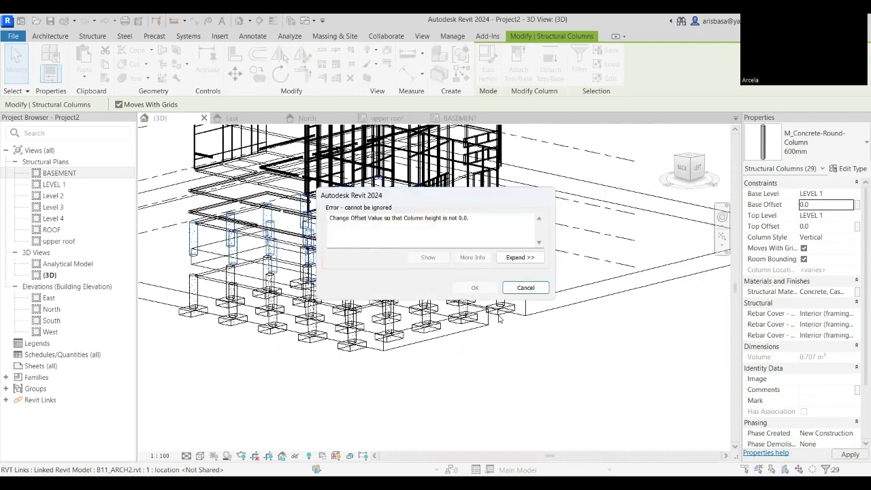
{"action": "left_click", "coordinate": [525, 288]}
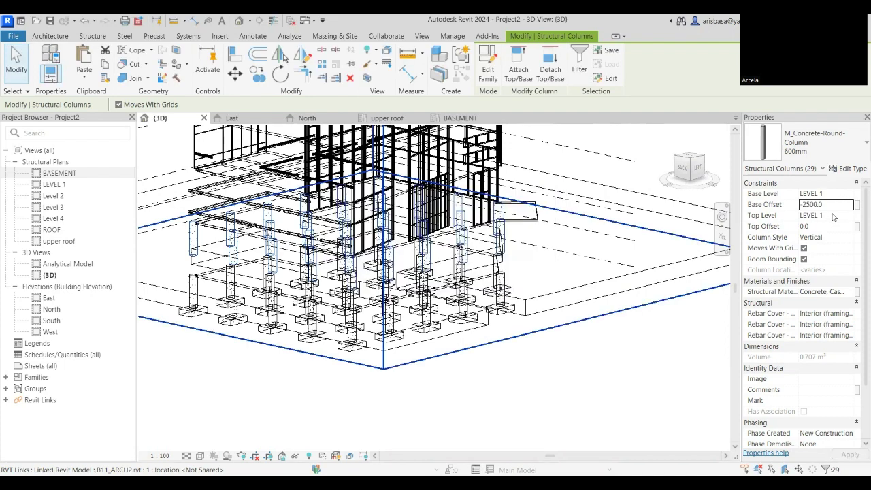
Set the columns' base level to BASEMENT with a base offset of 0
{"action": "left_click", "coordinate": [845, 194]}
{"action": "left_click", "coordinate": [842, 203]}
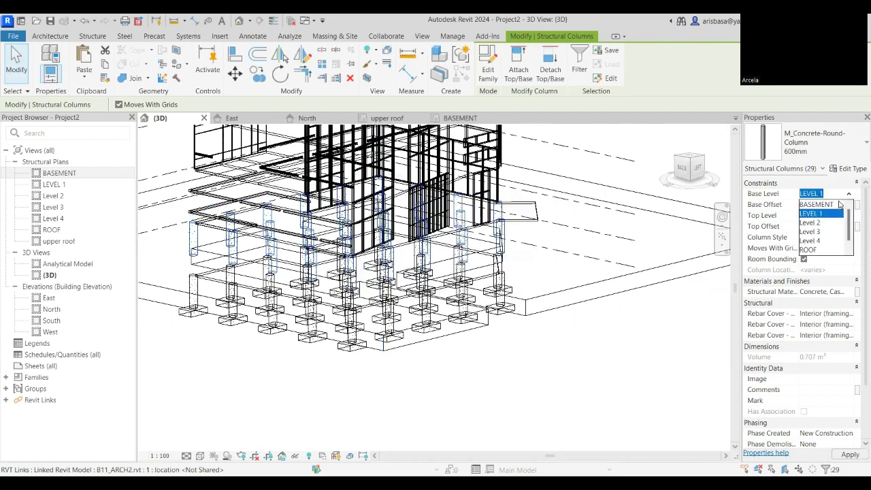
{"action": "left_click", "coordinate": [825, 204]}
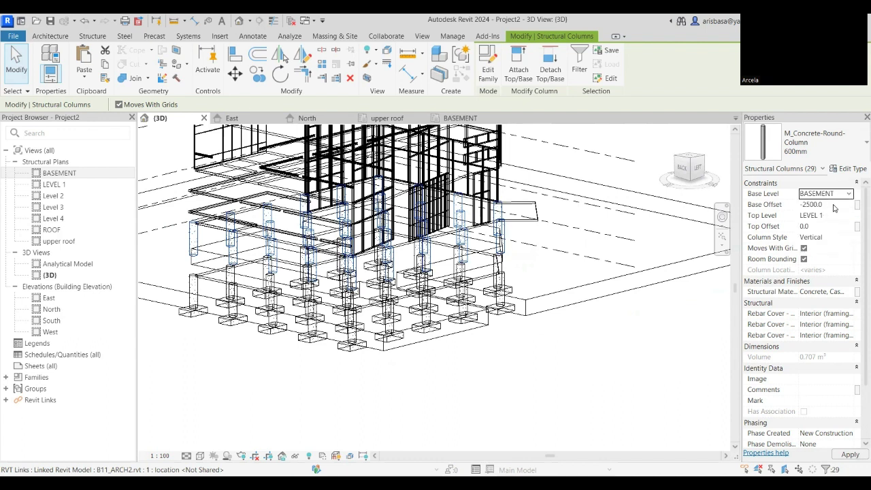
{"action": "left_click", "coordinate": [832, 204]}
{"action": "type", "text": "0"}
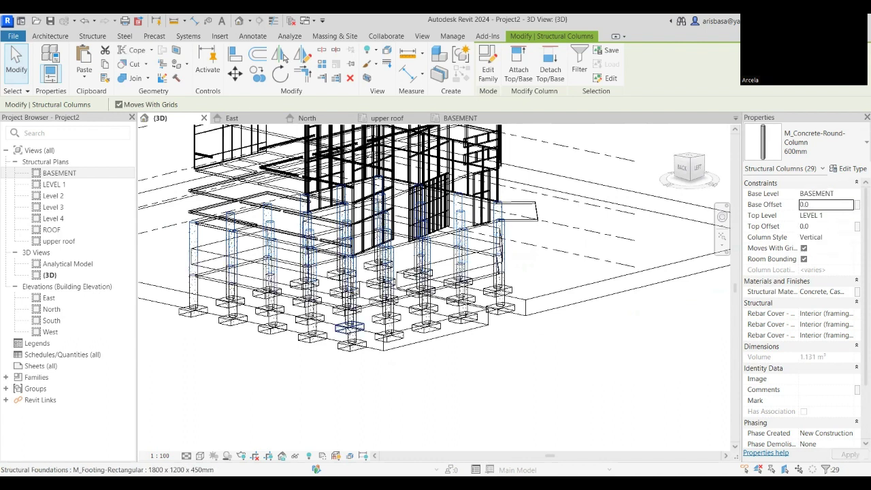
{"action": "middle_click_drag", "start_coordinate": [293, 374], "coordinate": [274, 321]}
{"action": "scroll", "coordinate": [230, 245], "scroll_direction": "up", "scroll_amount": 4}
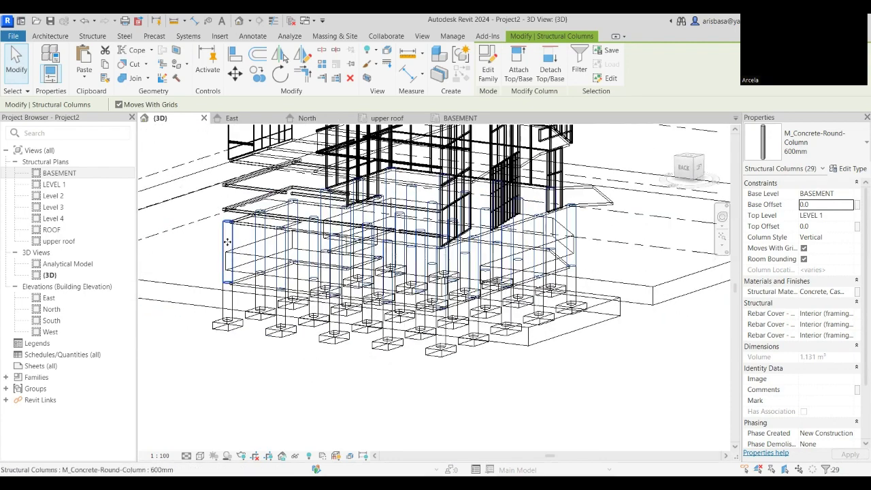
{"action": "scroll", "coordinate": [231, 248], "scroll_direction": "down", "scroll_amount": 2}
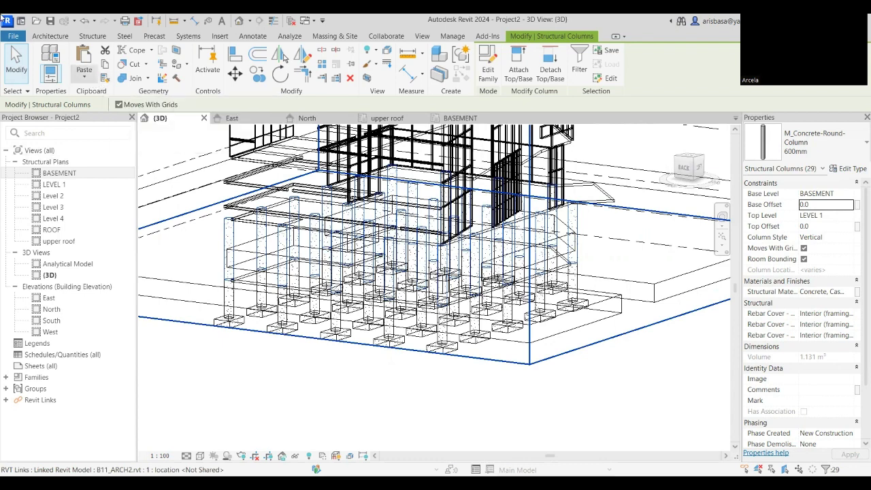
Copy the basement columns and paste them aligned to Level 2
{"action": "left_click", "coordinate": [109, 66]}
{"action": "left_click", "coordinate": [83, 77]}
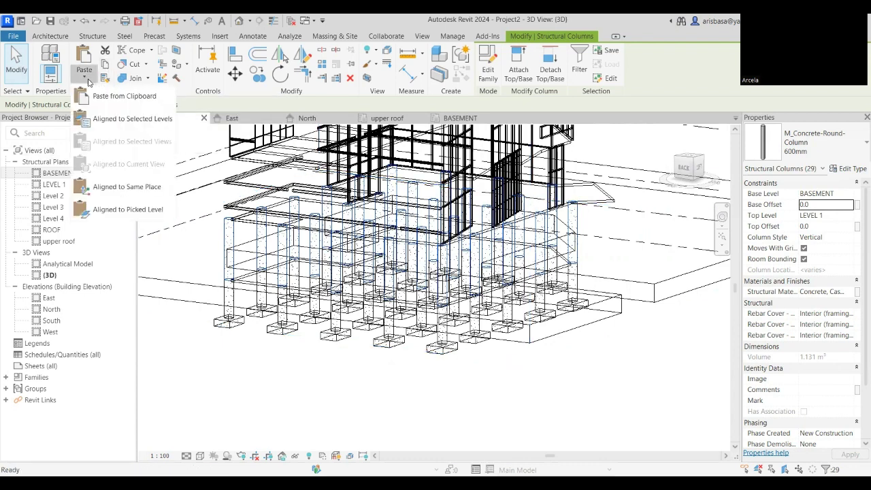
{"action": "left_click", "coordinate": [123, 118]}
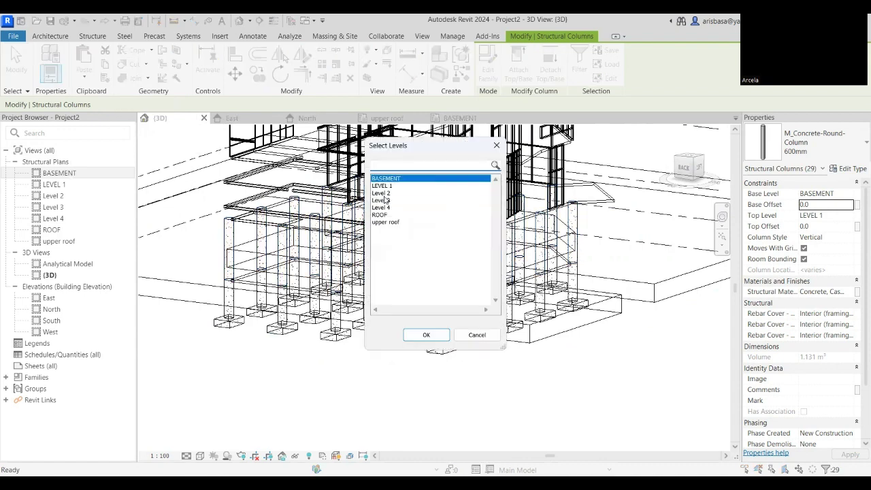
{"action": "left_click", "coordinate": [382, 194]}
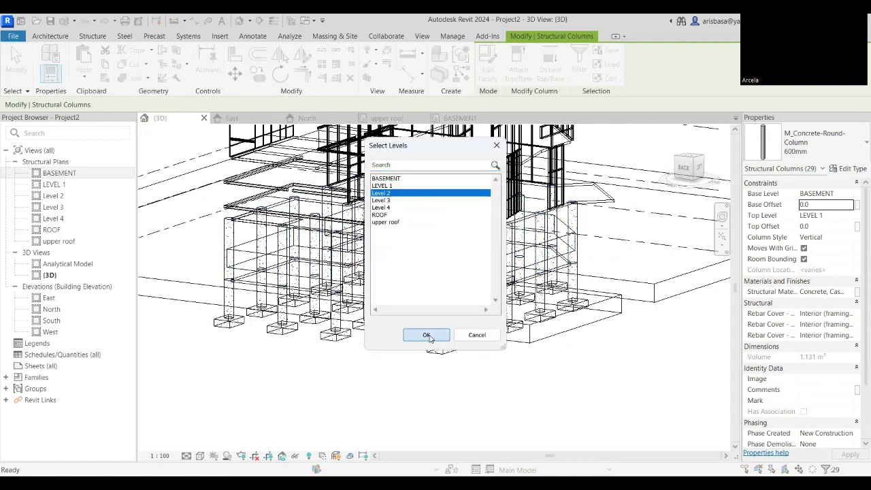
{"action": "left_click", "coordinate": [426, 335]}
{"action": "scroll", "coordinate": [356, 399], "scroll_direction": "up", "scroll_amount": 2}
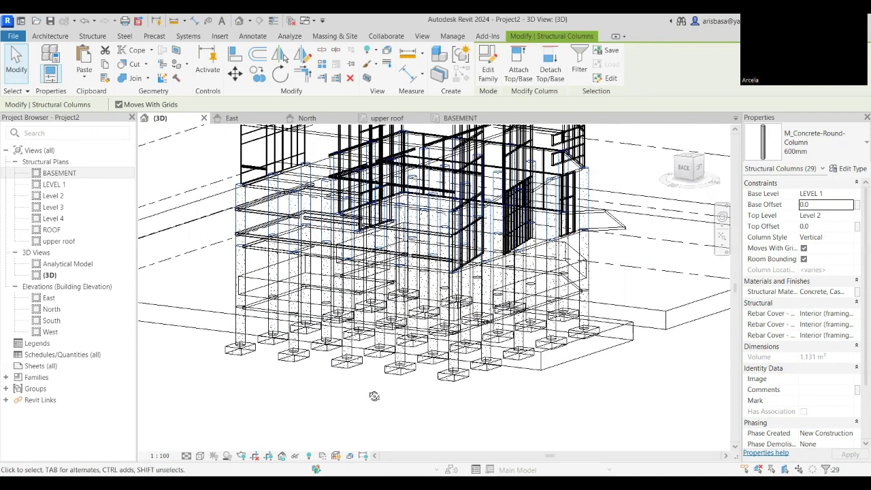
{"action": "middle_click_drag", "start_coordinate": [374, 396], "coordinate": [288, 398], "text": "shift"}
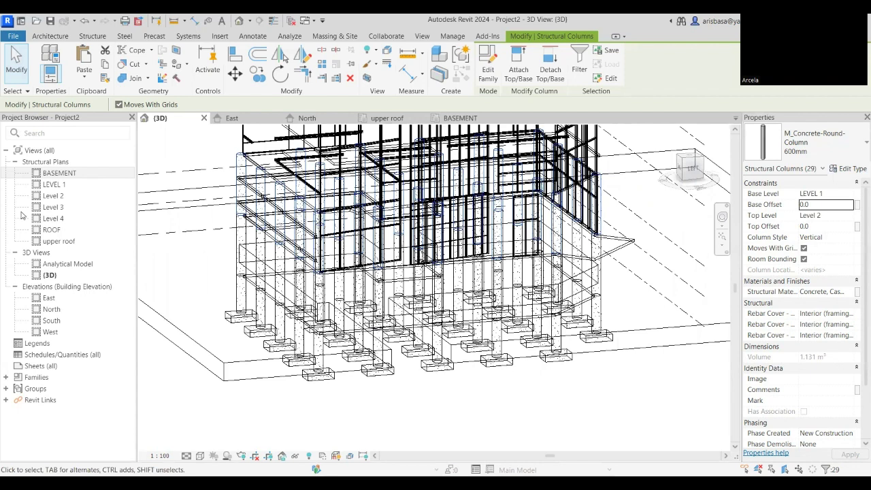
Paste another set of the columns aligned to Level 3 and check them in 3D
{"action": "left_click", "coordinate": [85, 76]}
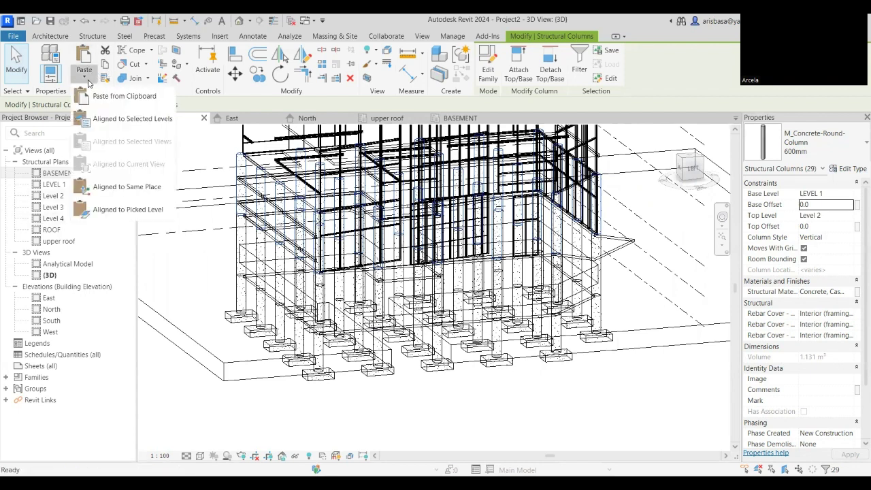
{"action": "left_click", "coordinate": [108, 118]}
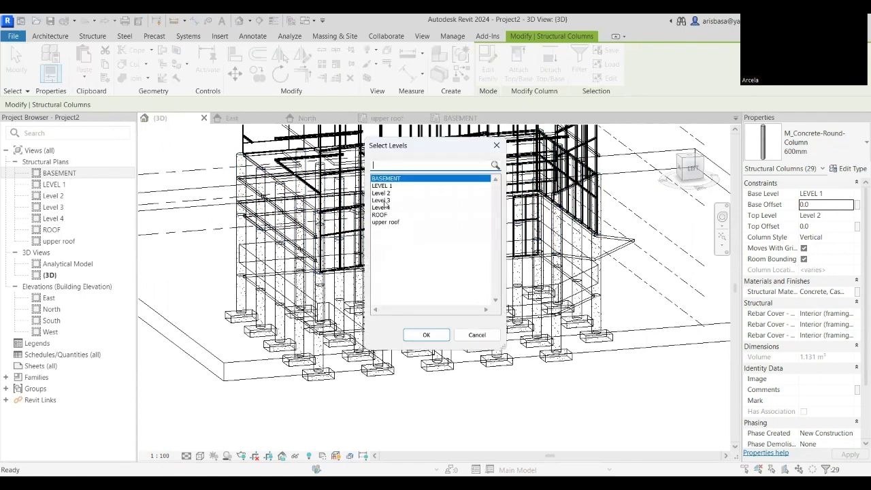
{"action": "left_click", "coordinate": [385, 201]}
{"action": "left_click", "coordinate": [428, 336]}
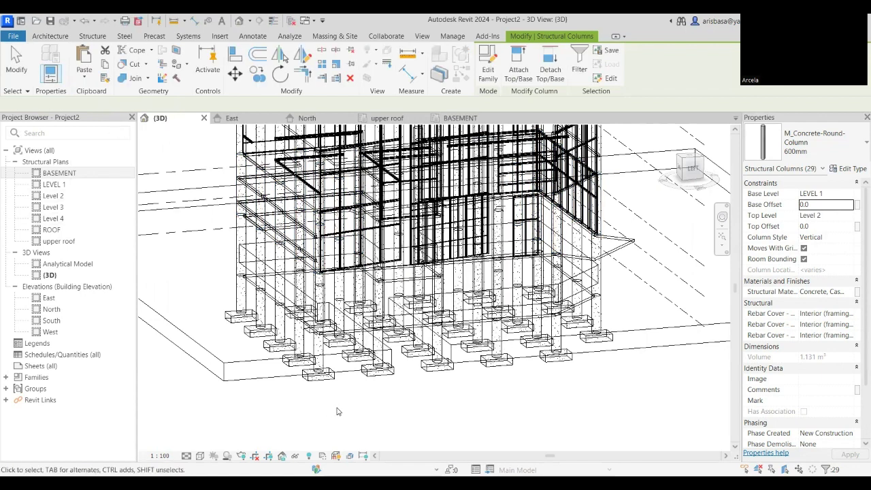
{"action": "middle_click_drag", "start_coordinate": [337, 409], "coordinate": [353, 430]}
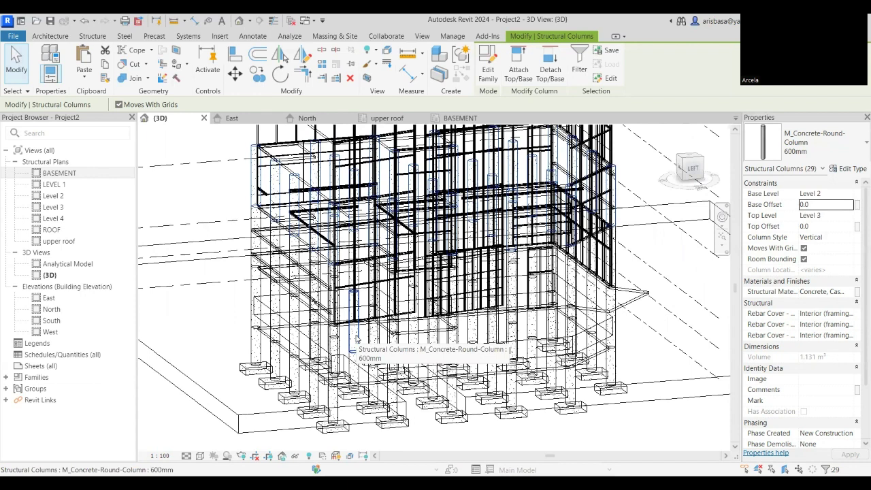
{"action": "scroll", "coordinate": [275, 176], "scroll_direction": "up", "scroll_amount": 2}
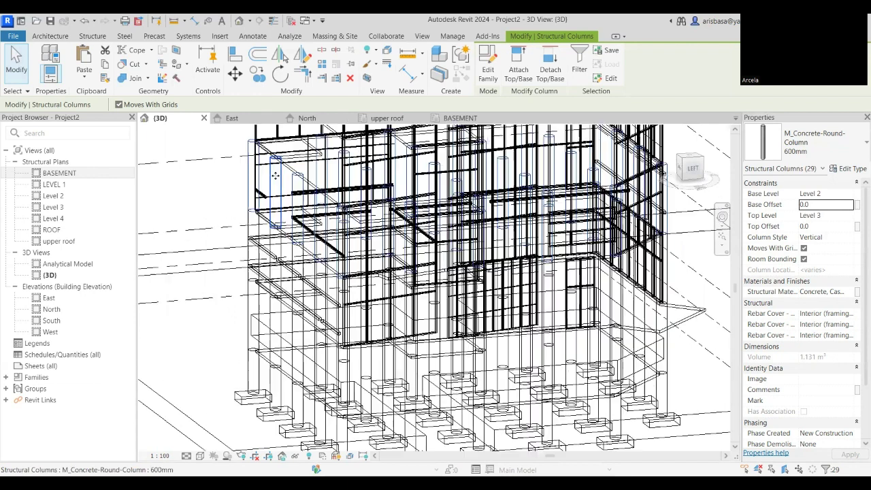
{"action": "scroll", "coordinate": [275, 176], "scroll_direction": "up", "scroll_amount": 2}
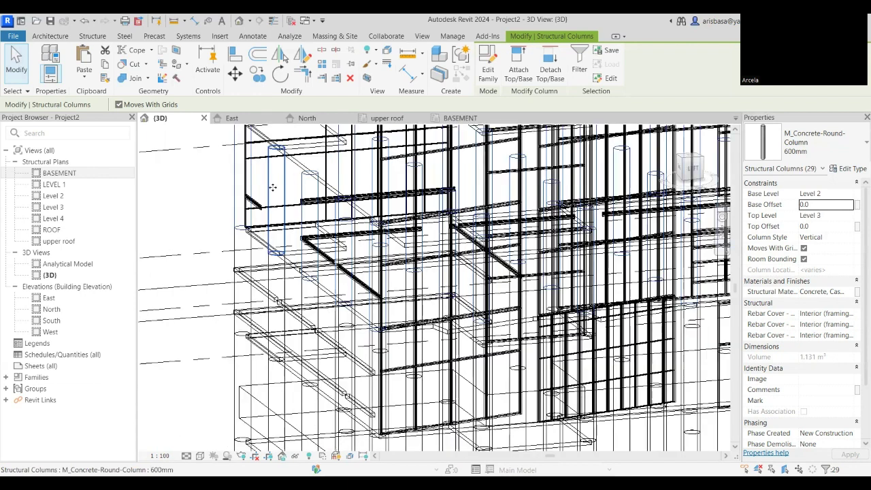
Change the selected columns to the M_Concrete-Round-Column 450mm type
{"action": "left_click", "coordinate": [852, 153]}
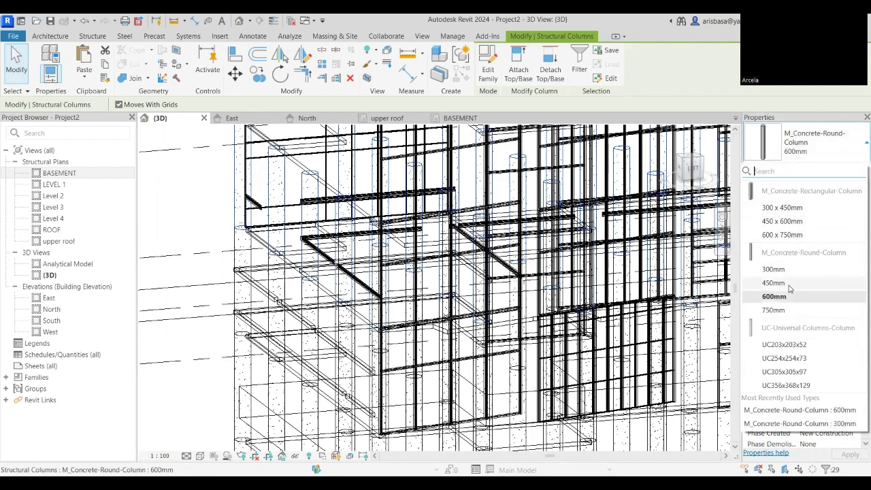
{"action": "left_click", "coordinate": [773, 283]}
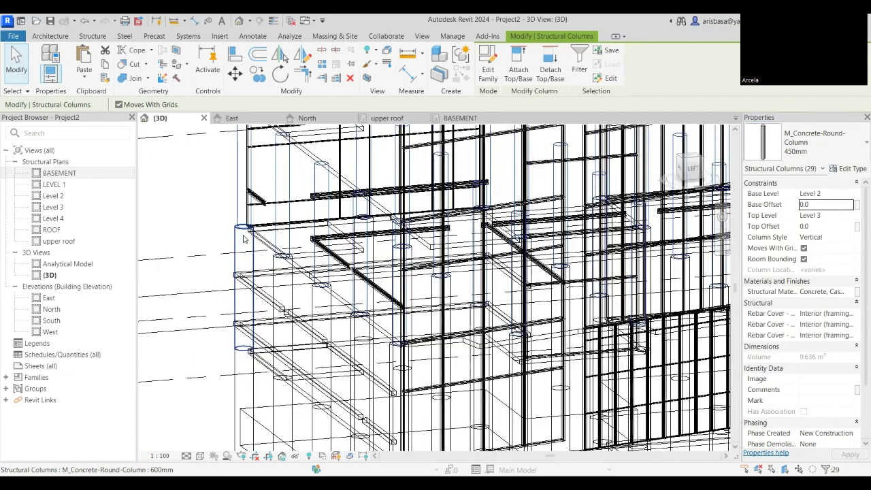
{"action": "middle_click_drag", "start_coordinate": [251, 290], "coordinate": [254, 249], "text": "shift"}
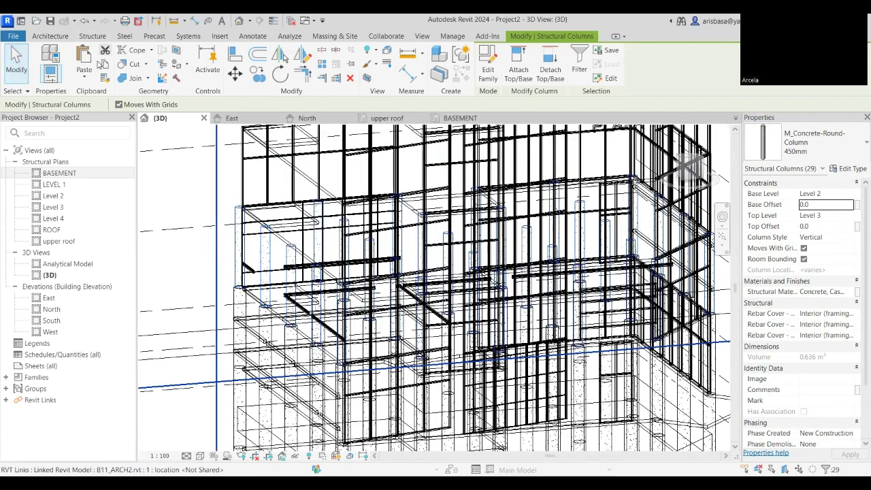
Paste the columns aligned to Level 4
{"action": "left_click", "coordinate": [85, 80]}
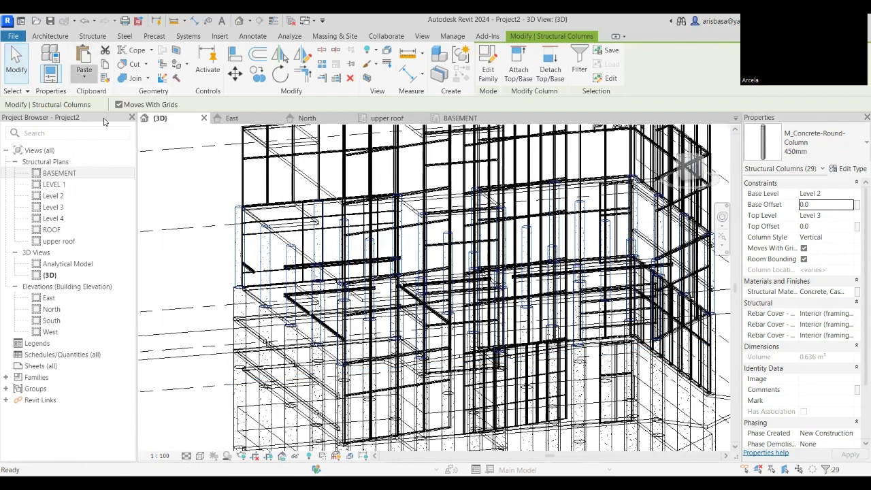
{"action": "left_click", "coordinate": [382, 208]}
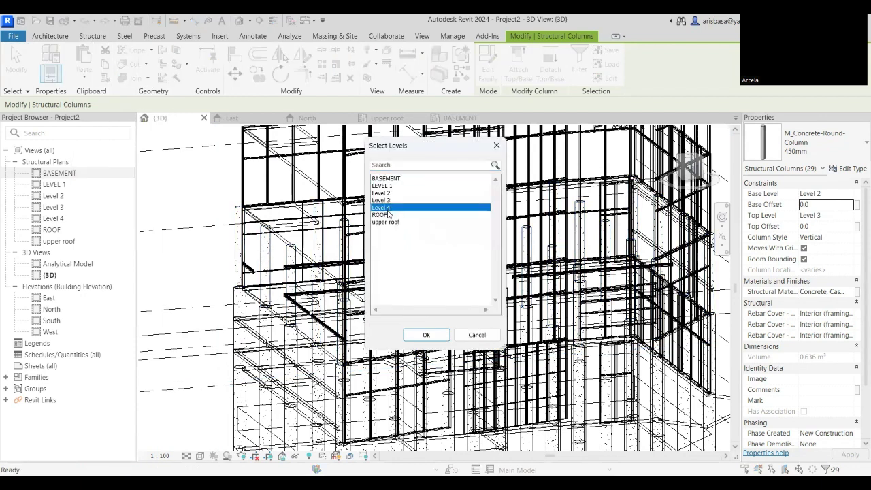
{"action": "left_click", "coordinate": [427, 335]}
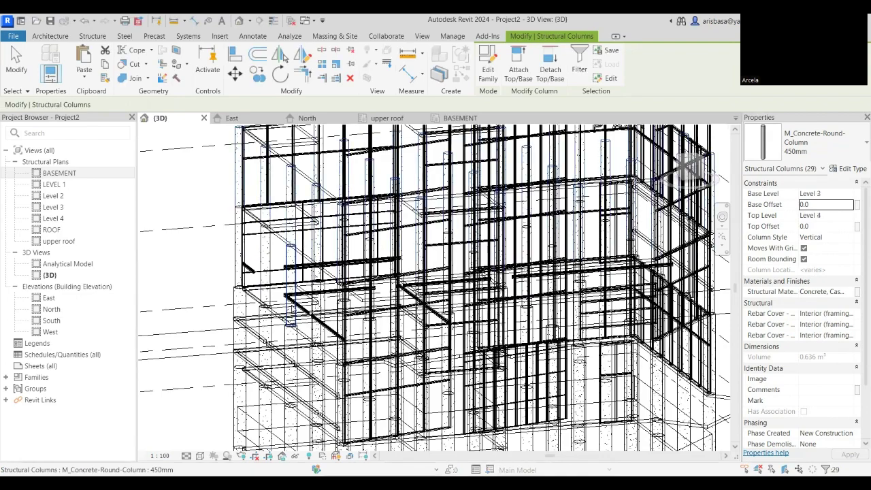
{"action": "middle_click_drag", "start_coordinate": [304, 366], "coordinate": [407, 355], "text": "shift"}
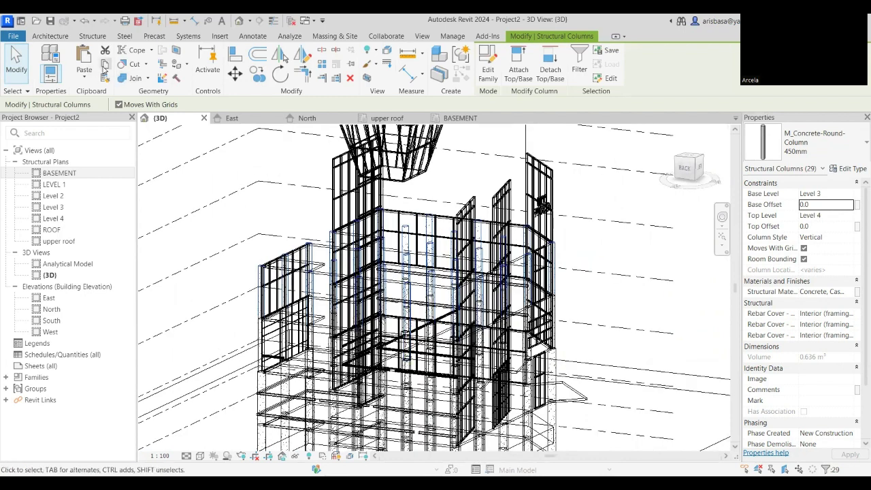
Paste the columns aligned to the ROOF level
{"action": "left_click", "coordinate": [85, 78]}
{"action": "left_click", "coordinate": [109, 118]}
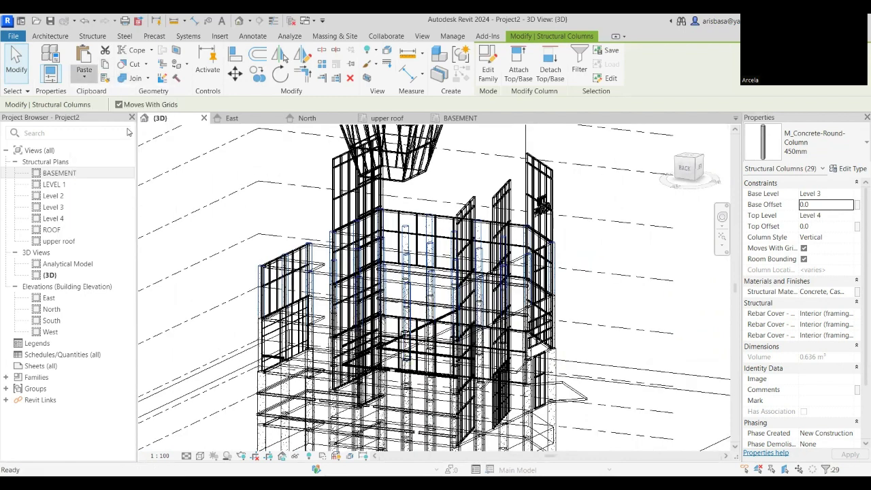
{"action": "left_click", "coordinate": [387, 215]}
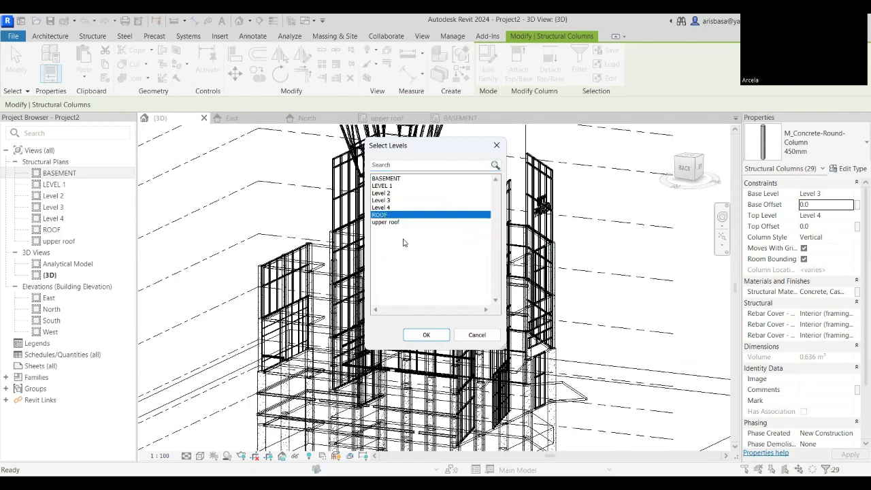
{"action": "left_click", "coordinate": [426, 335]}
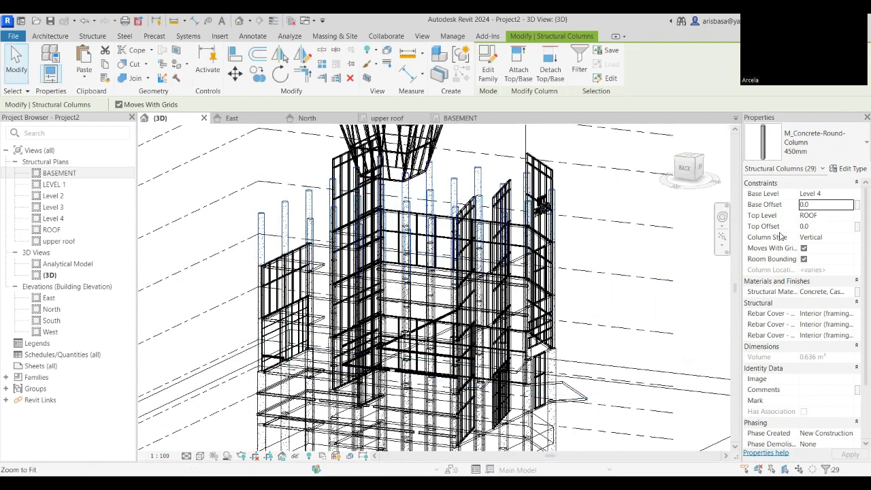
Change the top-storey columns to the 300mm round column type
{"action": "left_click", "coordinate": [817, 143]}
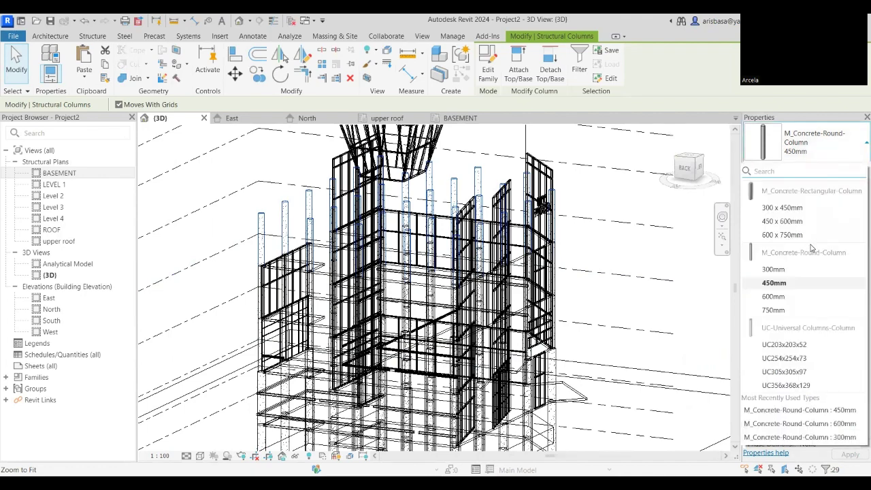
{"action": "left_click", "coordinate": [773, 270]}
{"action": "scroll", "coordinate": [264, 296], "scroll_direction": "up", "scroll_amount": 5}
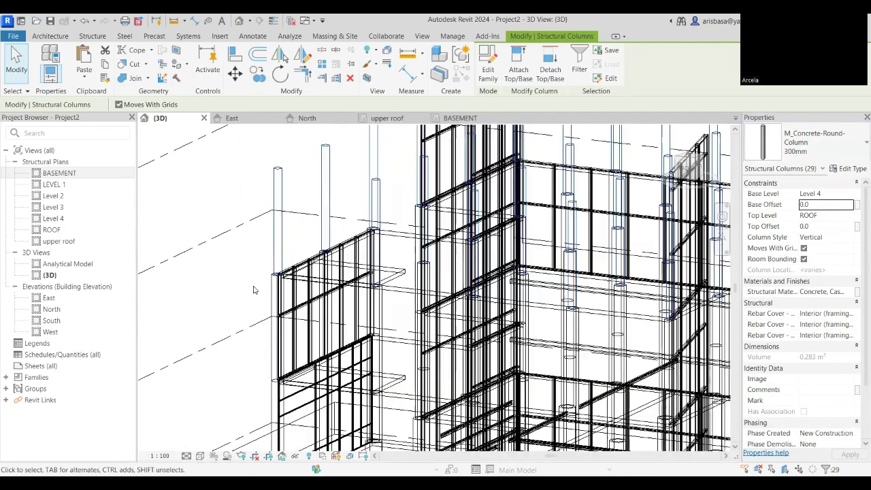
{"action": "scroll", "coordinate": [352, 300], "scroll_direction": "up", "scroll_amount": 4}
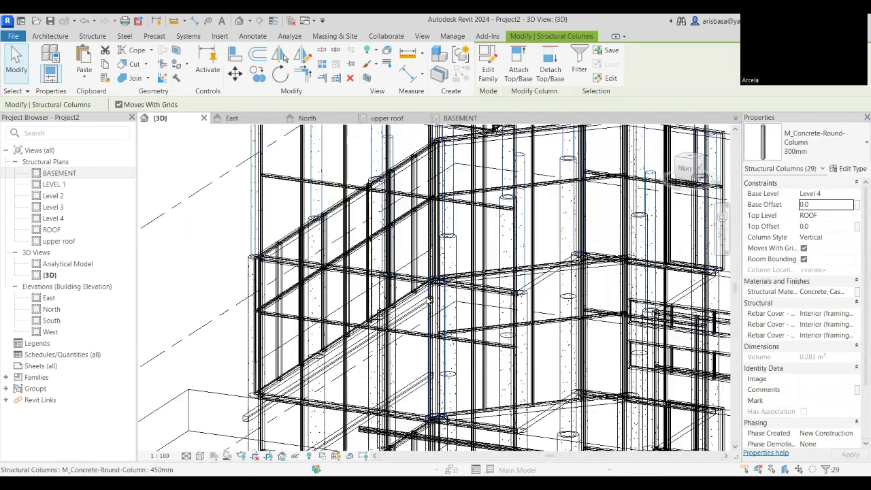
{"action": "scroll", "coordinate": [376, 256], "scroll_direction": "down", "scroll_amount": 8}
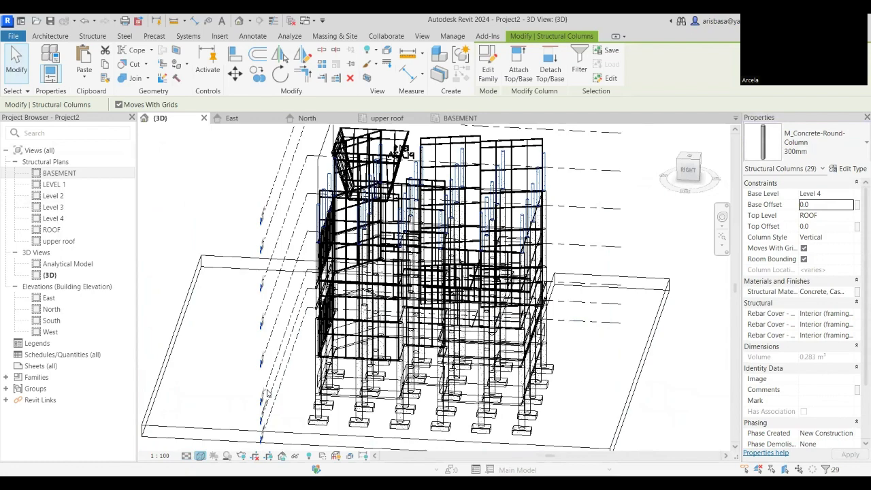
Switch the 3D view's visual style to Hidden Line
{"action": "left_click", "coordinate": [200, 455]}
{"action": "left_click", "coordinate": [217, 399]}
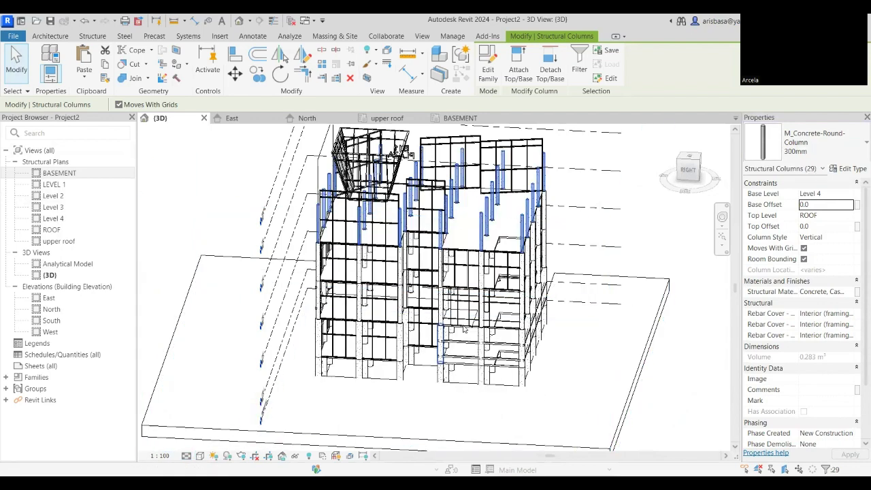
{"action": "middle_click_drag", "start_coordinate": [446, 375], "coordinate": [643, 310]}
{"action": "left_click", "coordinate": [658, 284]}
{"action": "scroll", "coordinate": [454, 379], "scroll_direction": "up", "scroll_amount": 4}
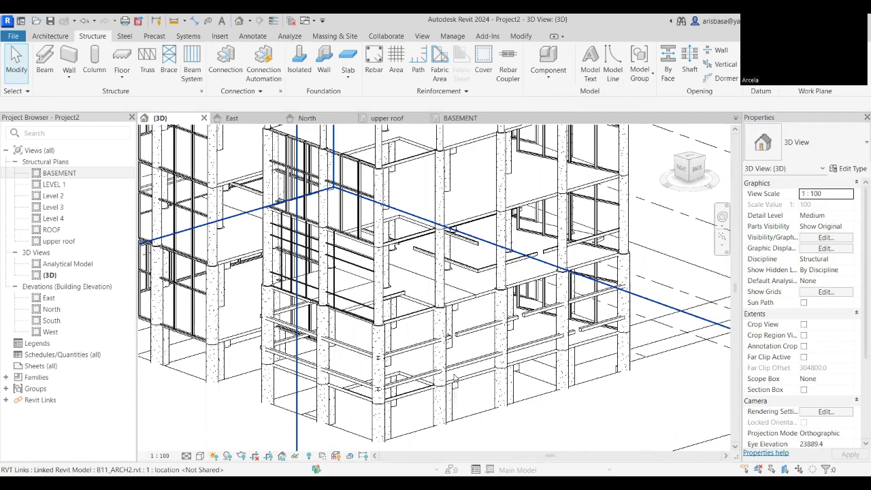
{"action": "scroll", "coordinate": [537, 305], "scroll_direction": "down", "scroll_amount": 3}
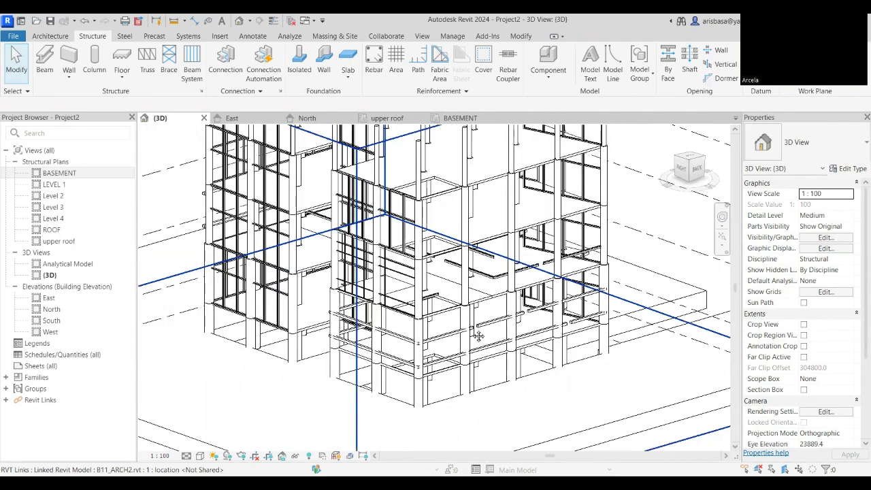
{"action": "middle_click_drag", "start_coordinate": [470, 367], "coordinate": [545, 368], "text": "shift"}
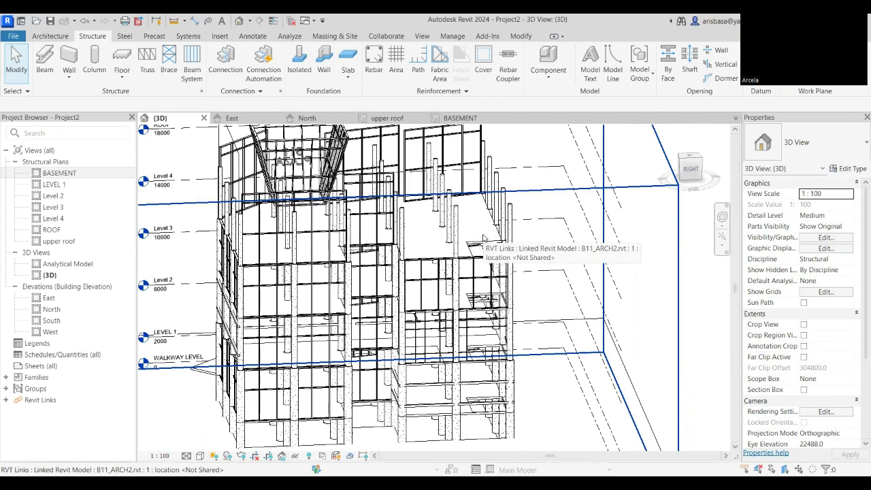
{"action": "scroll", "coordinate": [484, 237], "scroll_direction": "down", "scroll_amount": 3}
{"action": "middle_click_drag", "start_coordinate": [483, 238], "coordinate": [508, 275], "text": "shift"}
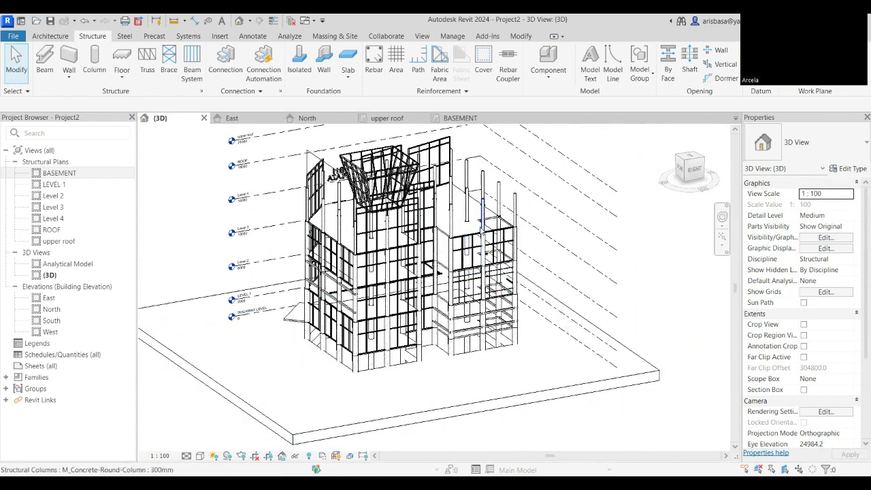
{"action": "scroll", "coordinate": [480, 234], "scroll_direction": "up", "scroll_amount": 4}
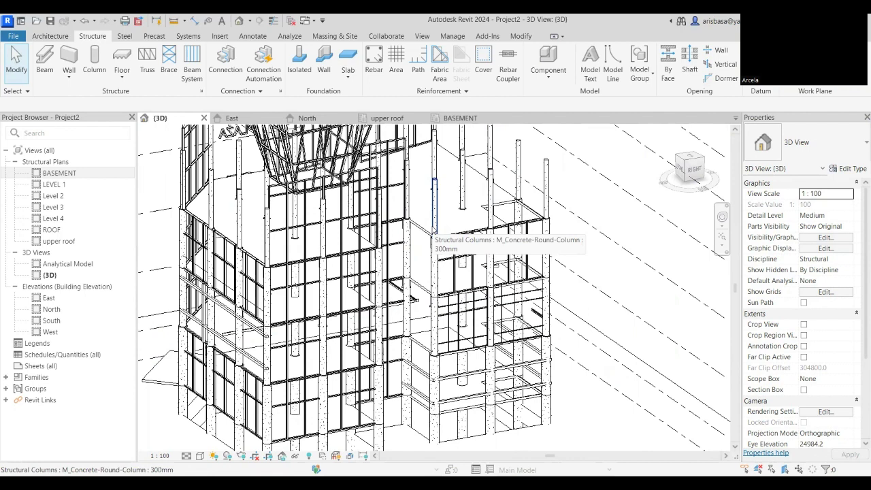
{"action": "scroll", "coordinate": [434, 233], "scroll_direction": "down", "scroll_amount": 4}
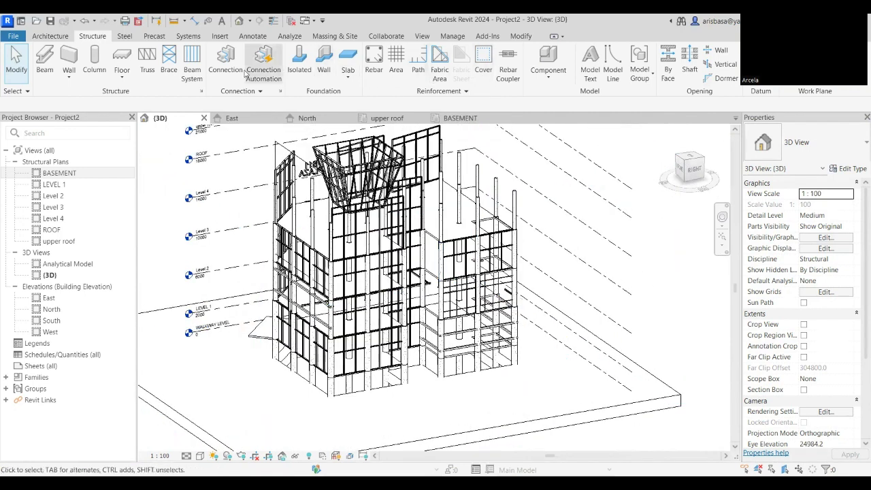
Start Copy/Monitor with Select Link on the linked B11_ARCH2 model
{"action": "left_click", "coordinate": [391, 38]}
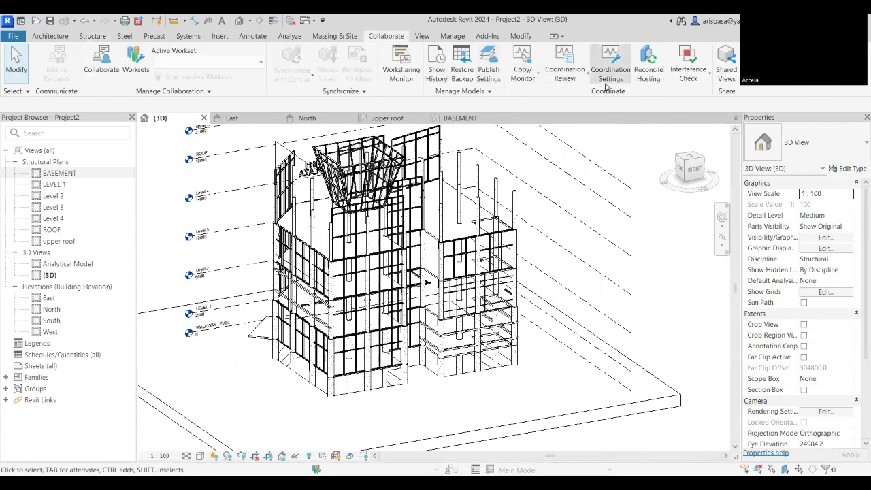
{"action": "left_click", "coordinate": [528, 78]}
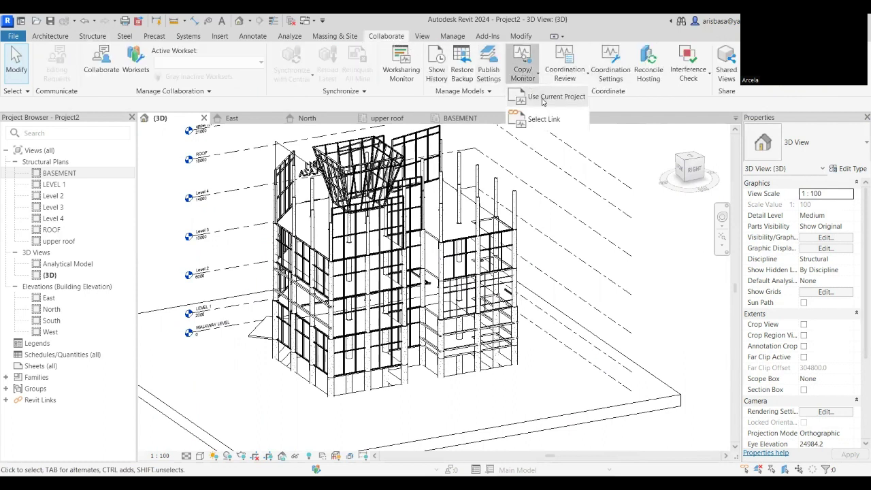
{"action": "left_click", "coordinate": [539, 118]}
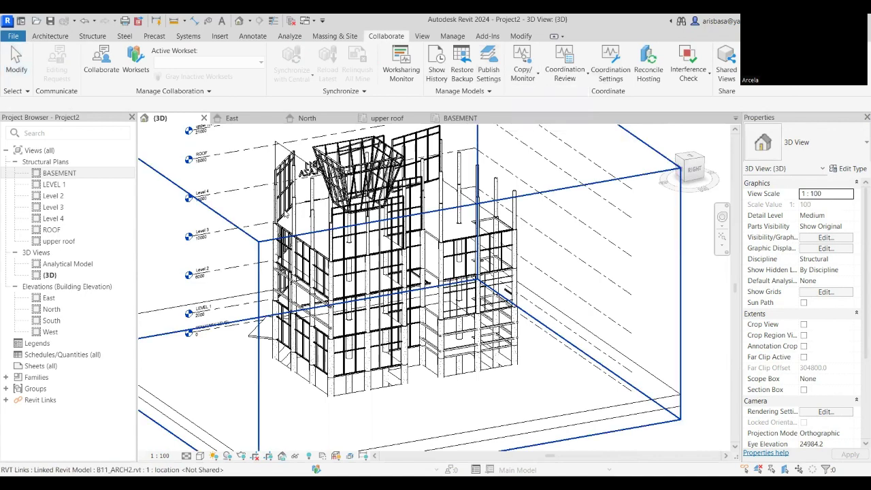
{"action": "left_click", "coordinate": [287, 213]}
Window-select the structural columns across the building, then clear the selection
{"action": "scroll", "coordinate": [437, 259], "scroll_direction": "down", "scroll_amount": 2}
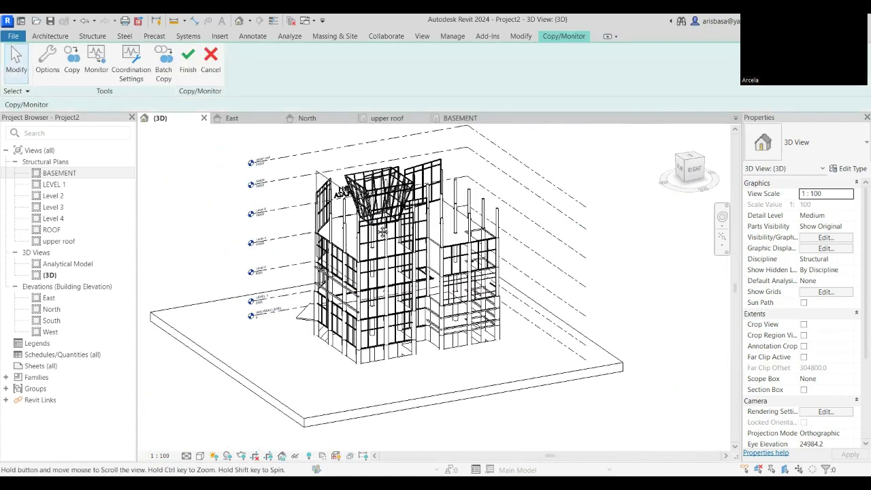
{"action": "left_click_drag", "start_coordinate": [325, 191], "coordinate": [590, 395]}
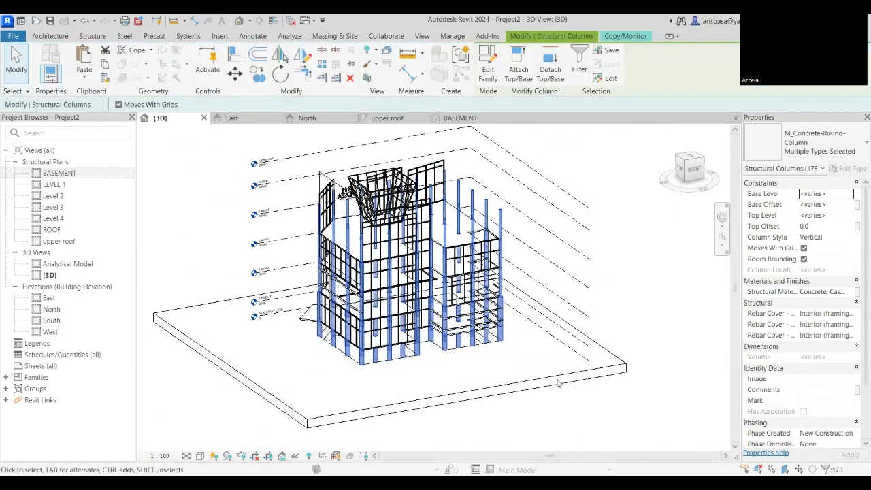
{"action": "scroll", "coordinate": [313, 315], "scroll_direction": "up", "scroll_amount": 4}
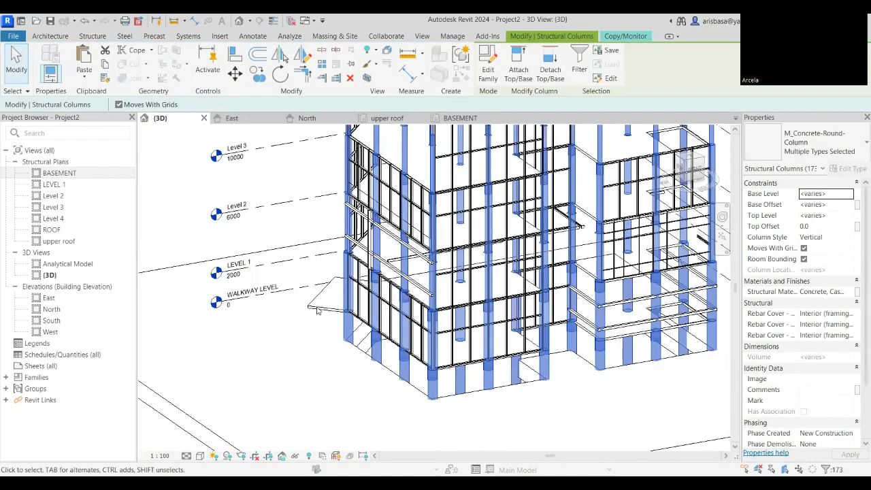
{"action": "scroll", "coordinate": [319, 312], "scroll_direction": "down", "scroll_amount": 5}
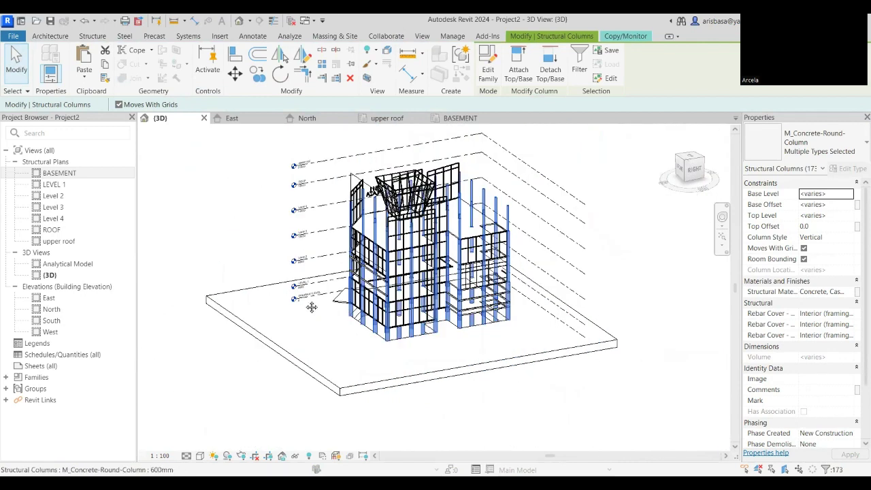
{"action": "key", "text": "Escape"}
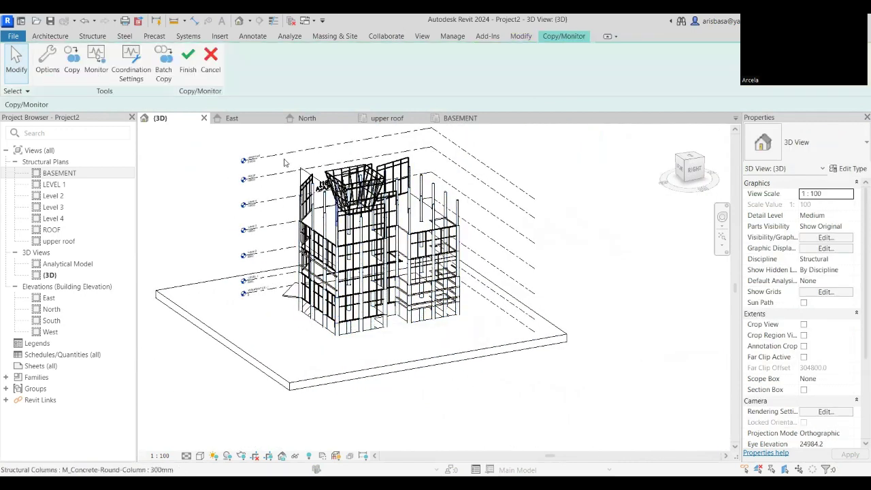
Copy the linked model's floors using Multiple selection and close the coordination warning
{"action": "left_click", "coordinate": [71, 72]}
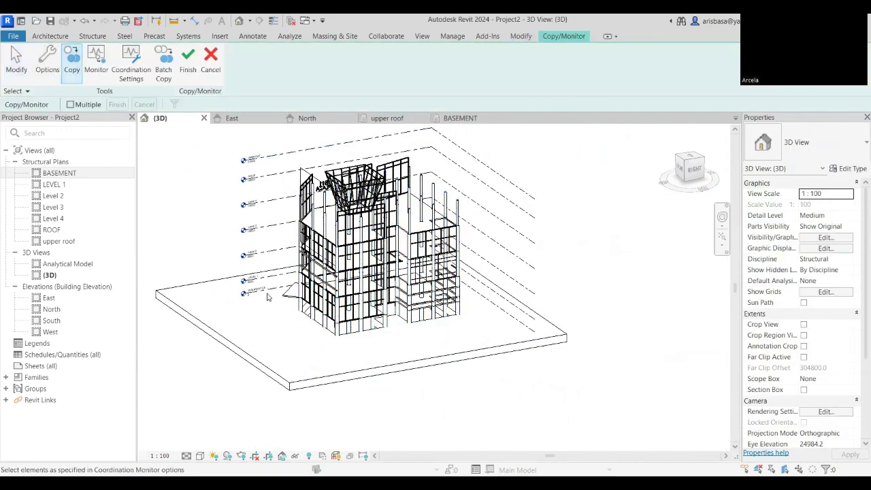
{"action": "left_click", "coordinate": [70, 105]}
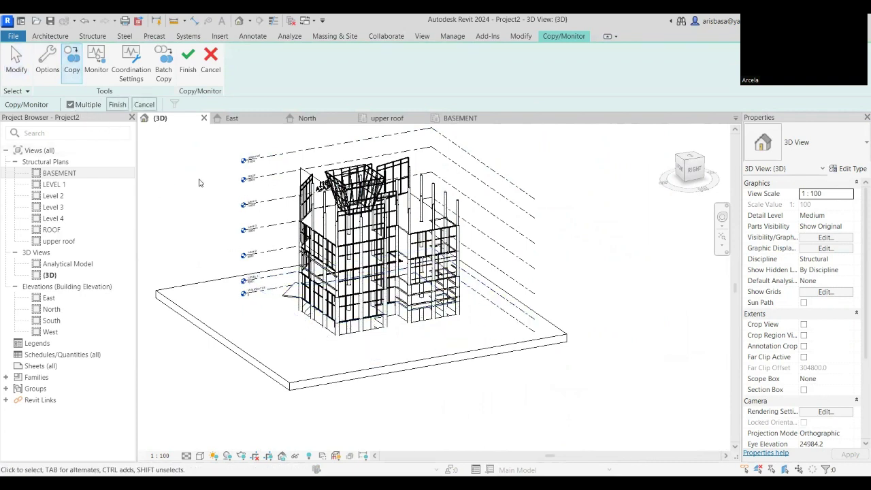
{"action": "left_click_drag", "start_coordinate": [204, 149], "coordinate": [511, 369]}
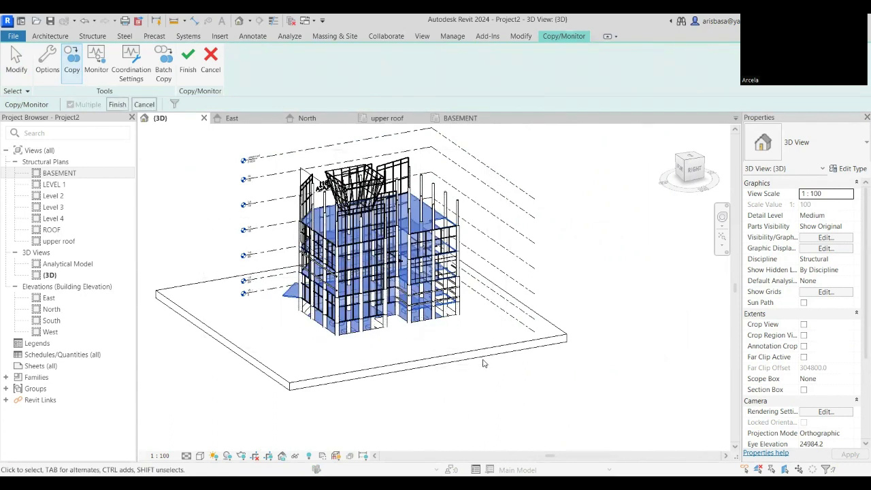
{"action": "left_click", "coordinate": [125, 106]}
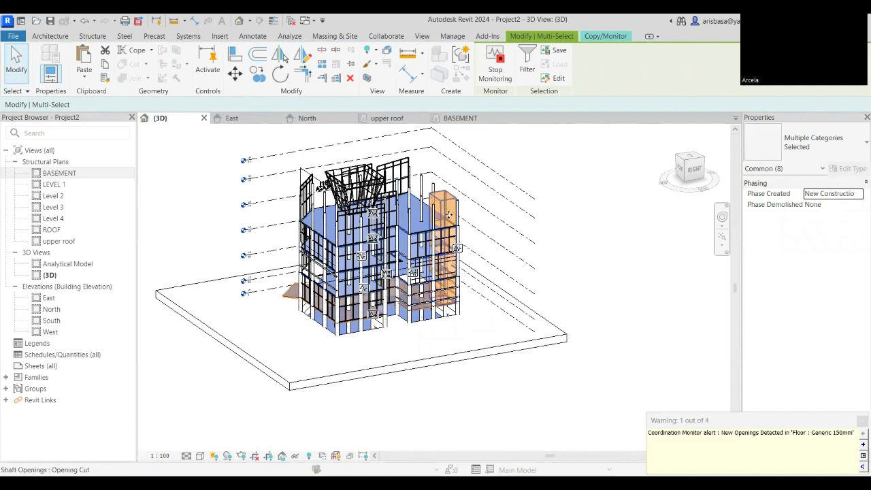
{"action": "left_click", "coordinate": [861, 422]}
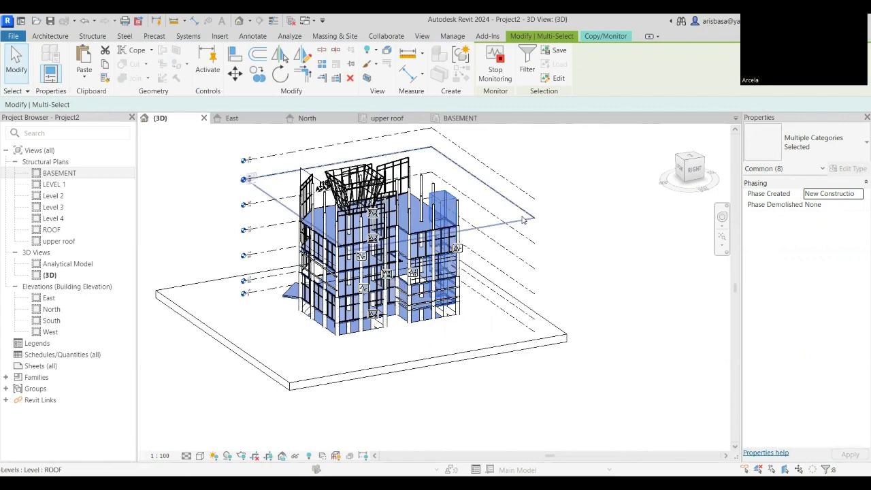
Clear the multi-selection and select the copied shaft opening
{"action": "scroll", "coordinate": [470, 211], "scroll_direction": "up", "scroll_amount": 4}
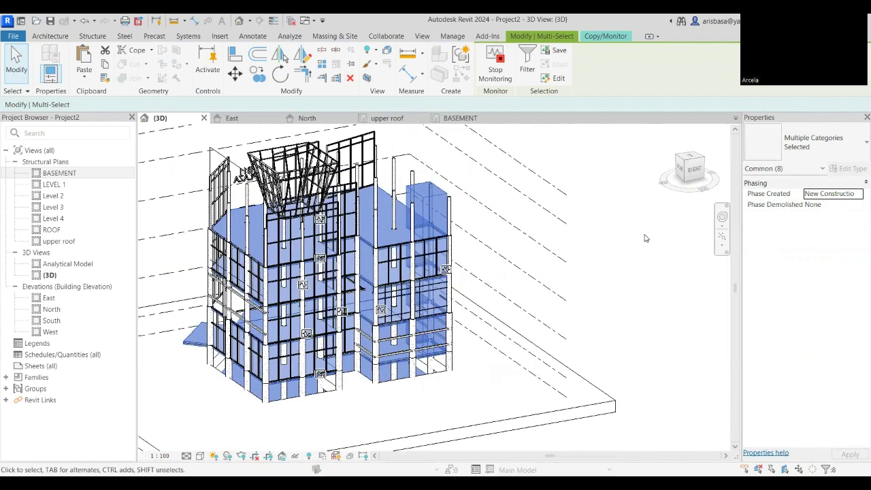
{"action": "key", "text": "Escape"}
{"action": "left_click", "coordinate": [430, 224]}
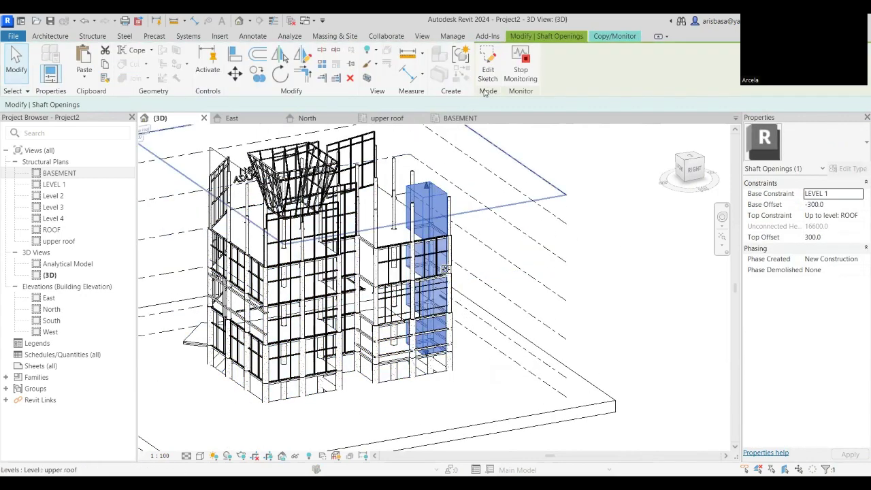
Stop monitoring the selected shaft opening
{"action": "left_click", "coordinate": [519, 73]}
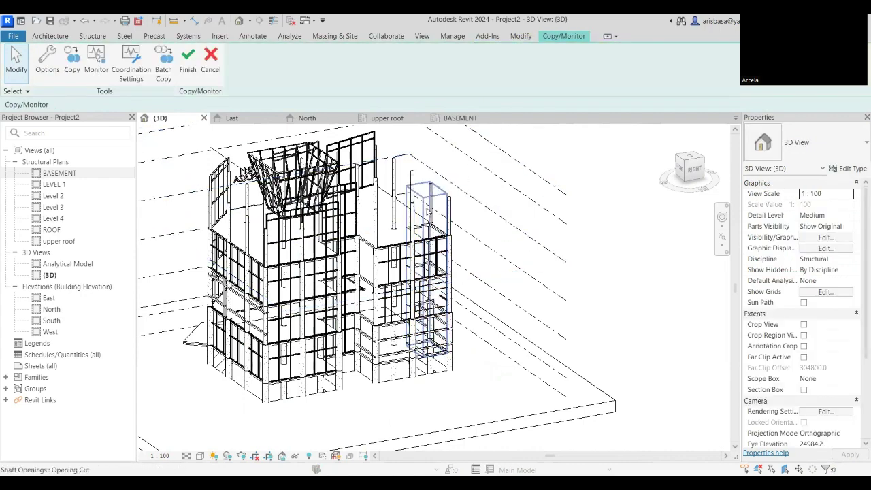
{"action": "scroll", "coordinate": [613, 283], "scroll_direction": "down", "scroll_amount": 3}
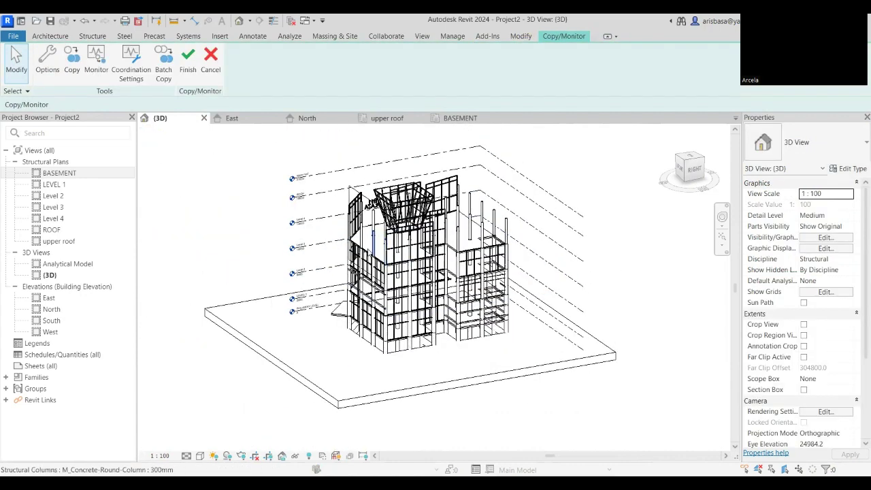
{"action": "scroll", "coordinate": [373, 253], "scroll_direction": "up", "scroll_amount": 2}
Select the Level 4 floor, close its context menu, then window-select the whole building
{"action": "left_click", "coordinate": [367, 250]}
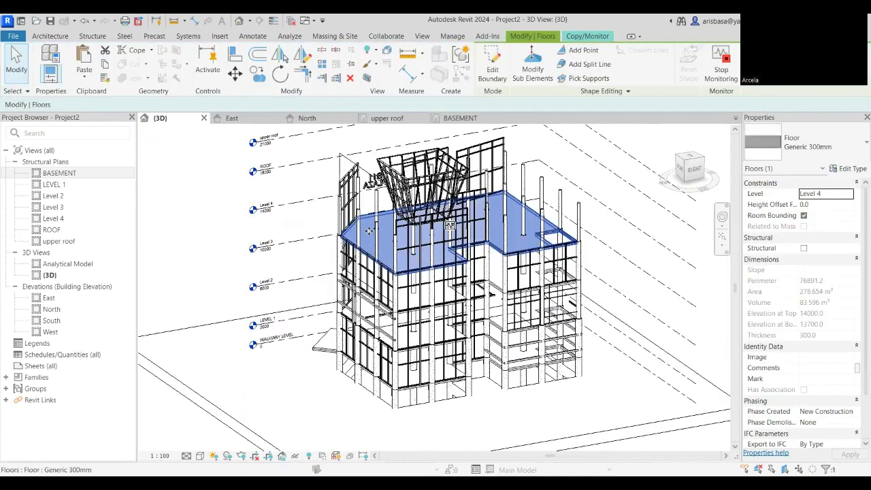
{"action": "right_click", "coordinate": [369, 231]}
{"action": "mouse_move", "coordinate": [510, 287]}
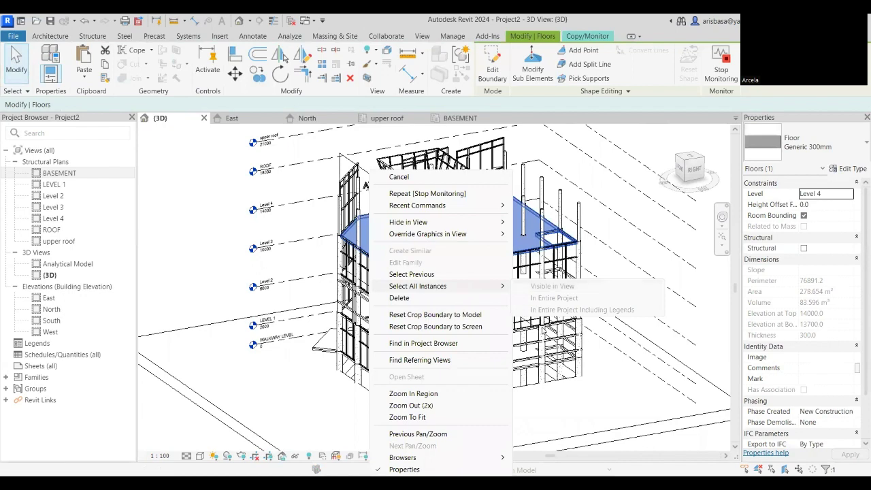
{"action": "left_click", "coordinate": [606, 176]}
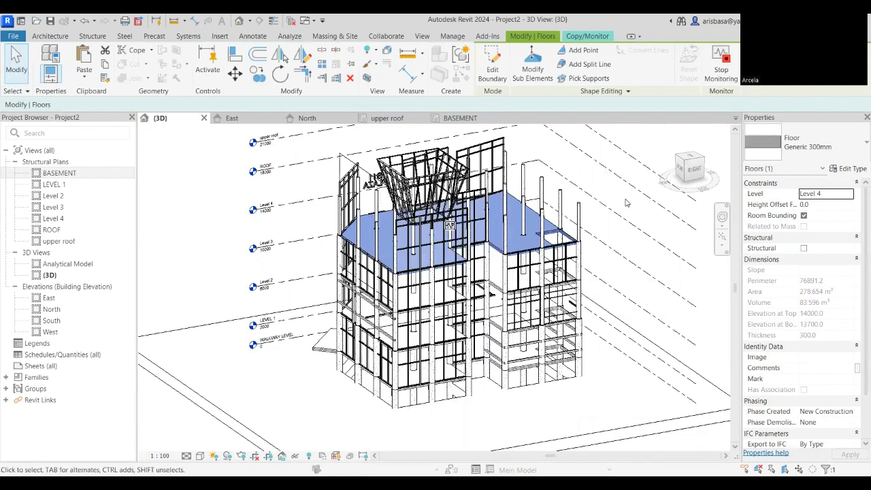
{"action": "scroll", "coordinate": [190, 222], "scroll_direction": "down", "scroll_amount": 2}
{"action": "left_click", "coordinate": [232, 140]}
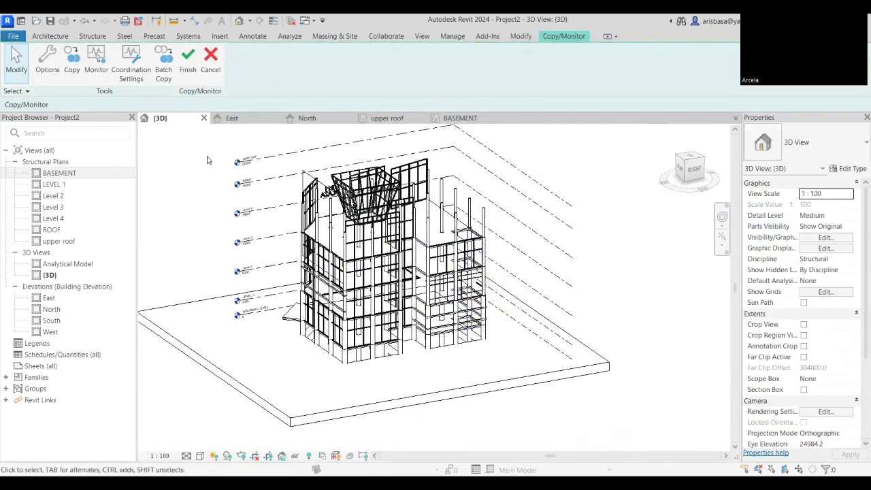
{"action": "left_click_drag", "start_coordinate": [175, 137], "coordinate": [538, 371]}
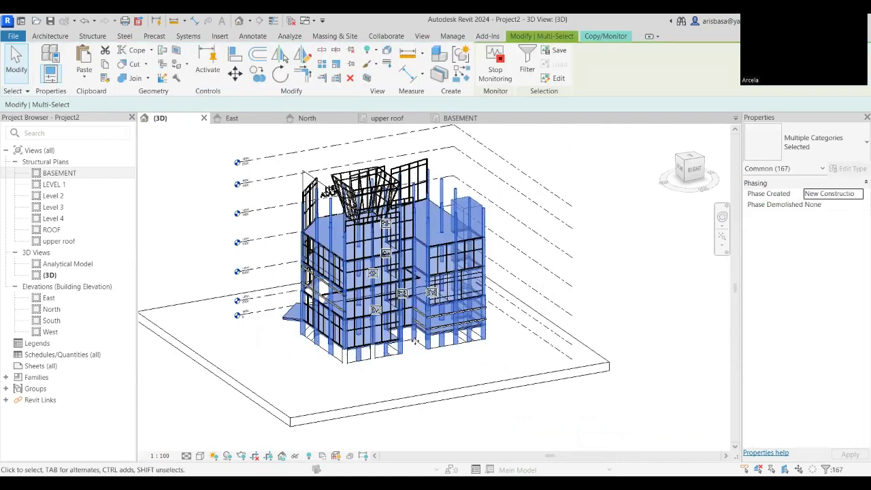
Select the basement slab, then window-select the building elements instead
{"action": "middle_click_drag", "start_coordinate": [395, 421], "coordinate": [394, 321], "text": "shift"}
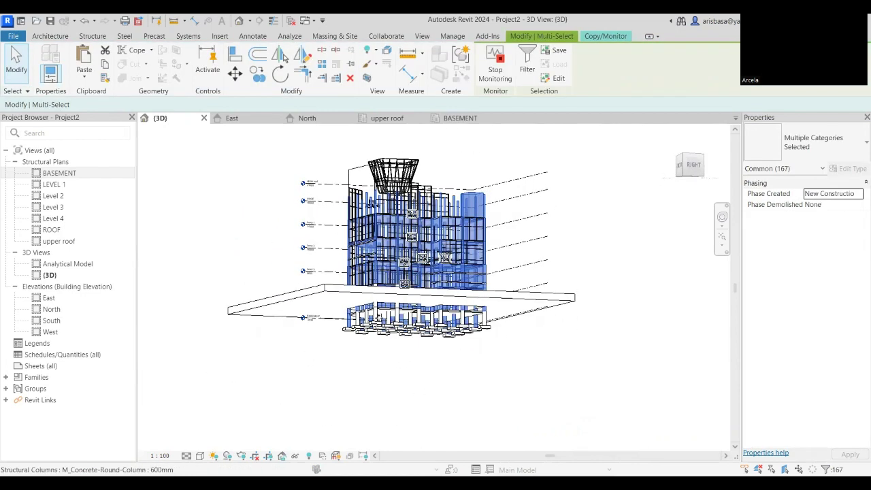
{"action": "scroll", "coordinate": [392, 311], "scroll_direction": "up", "scroll_amount": 5}
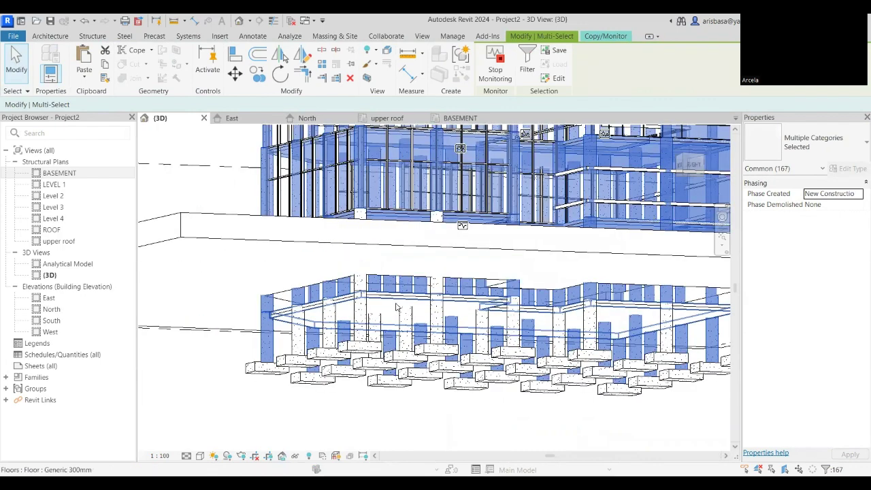
{"action": "left_click", "coordinate": [396, 308]}
{"action": "scroll", "coordinate": [396, 310], "scroll_direction": "down", "scroll_amount": 8}
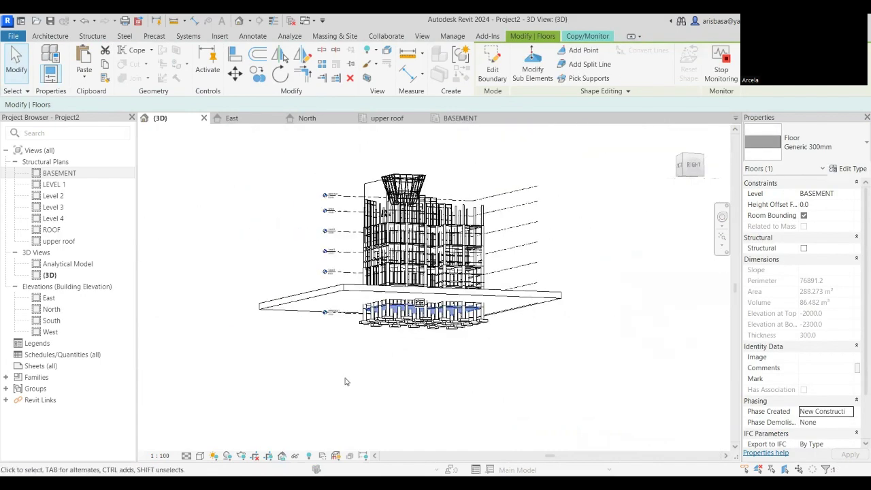
{"action": "left_click", "coordinate": [307, 402]}
{"action": "left_click_drag", "start_coordinate": [304, 401], "coordinate": [545, 211]}
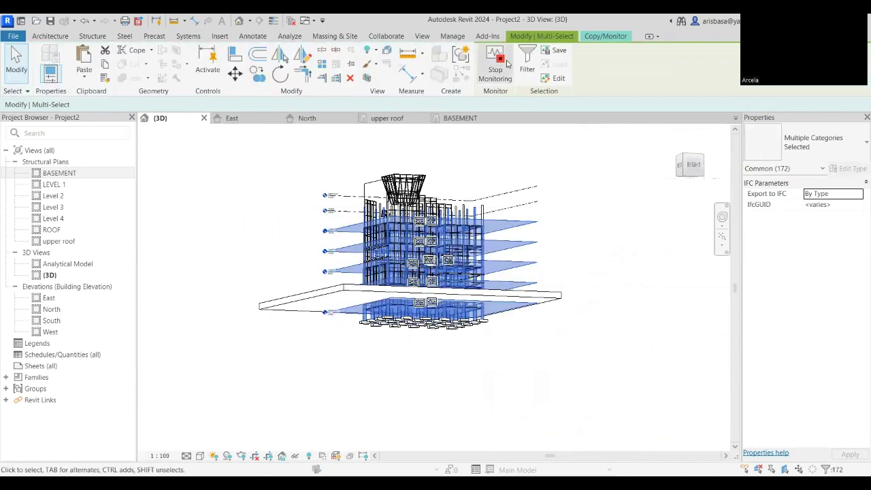
Filter the selection to exclude Levels and Structural Columns, keeping only floors
{"action": "left_click", "coordinate": [528, 71]}
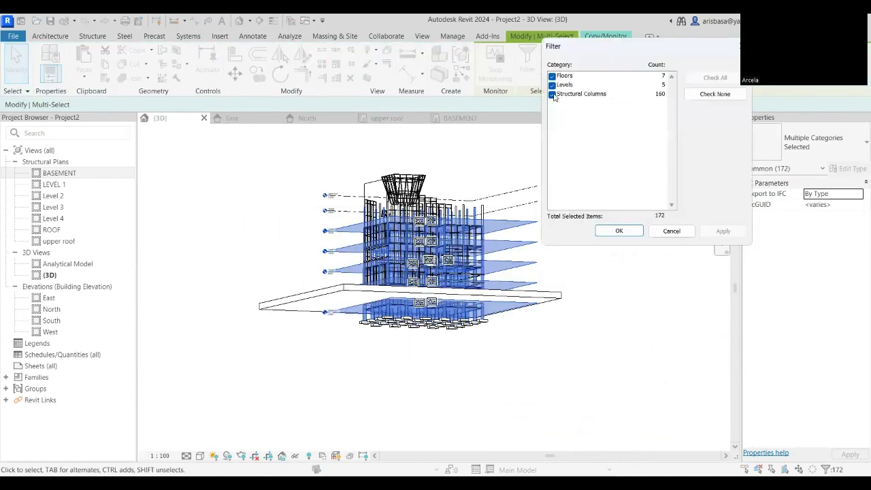
{"action": "left_click", "coordinate": [552, 85]}
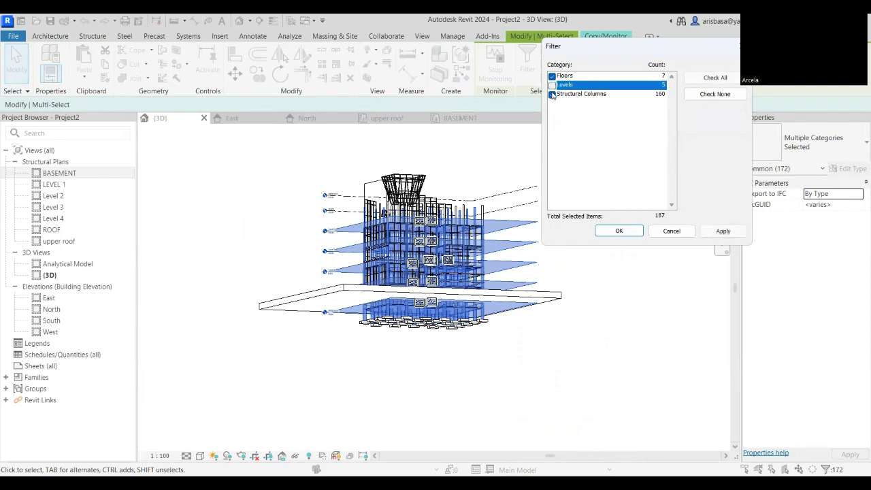
{"action": "left_click", "coordinate": [552, 94]}
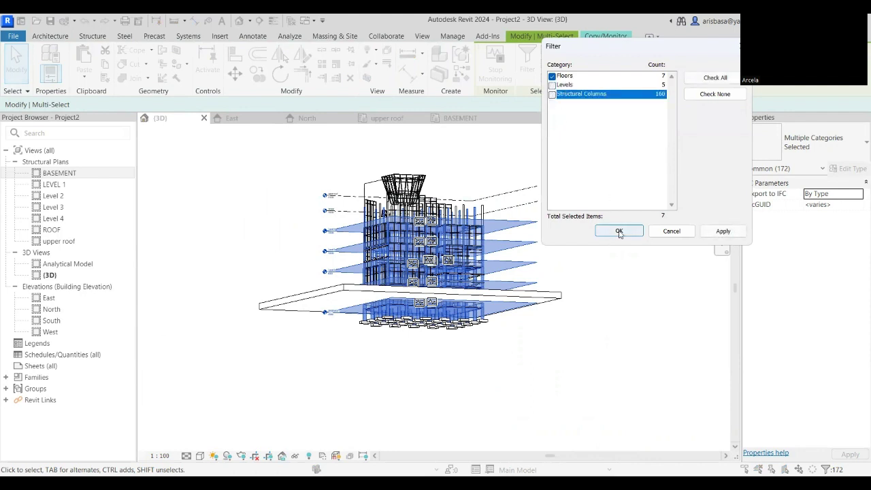
{"action": "left_click", "coordinate": [618, 231]}
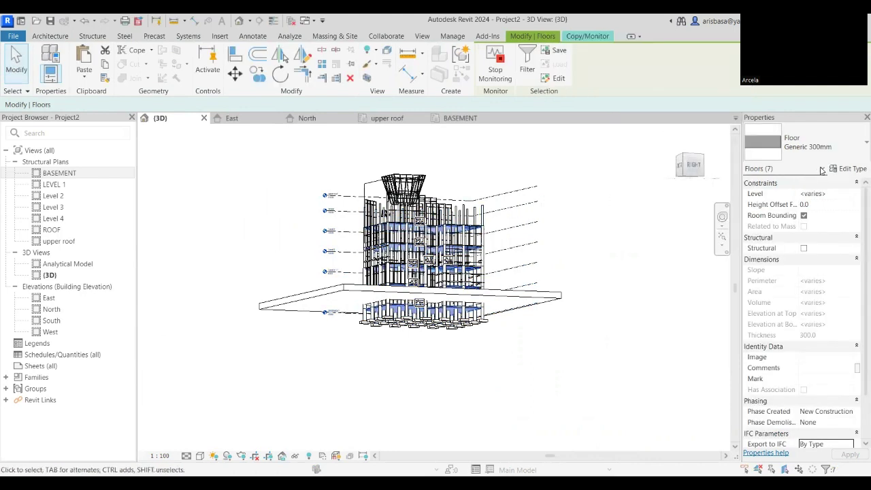
Retype the seven selected floors to Concrete-Domestic 425mm and close the Coordination Monitor warning
{"action": "left_click", "coordinate": [848, 156]}
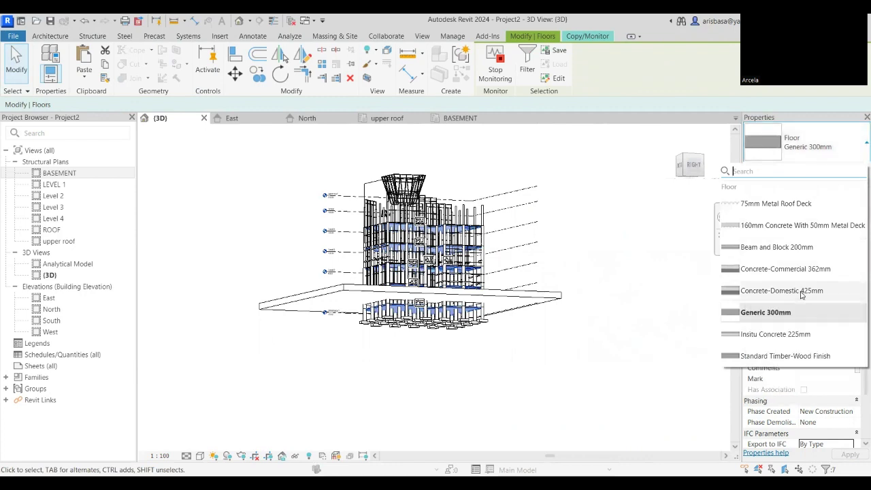
{"action": "key", "text": "Return"}
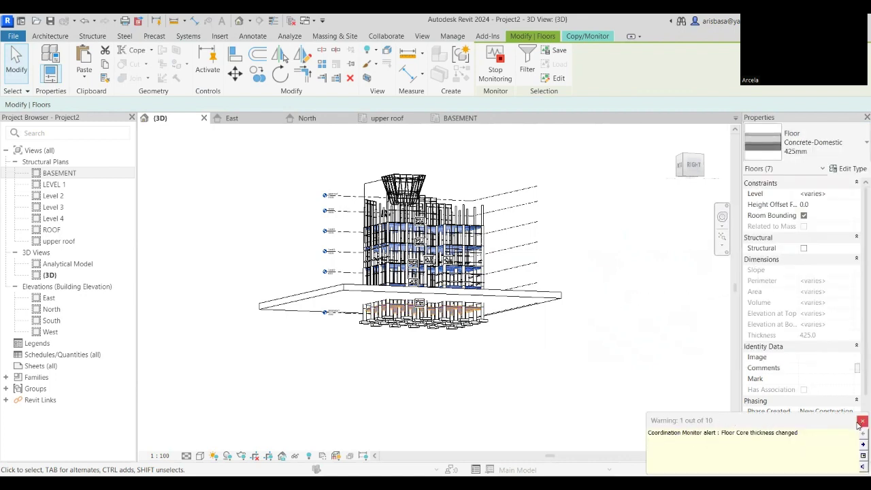
{"action": "left_click", "coordinate": [861, 421]}
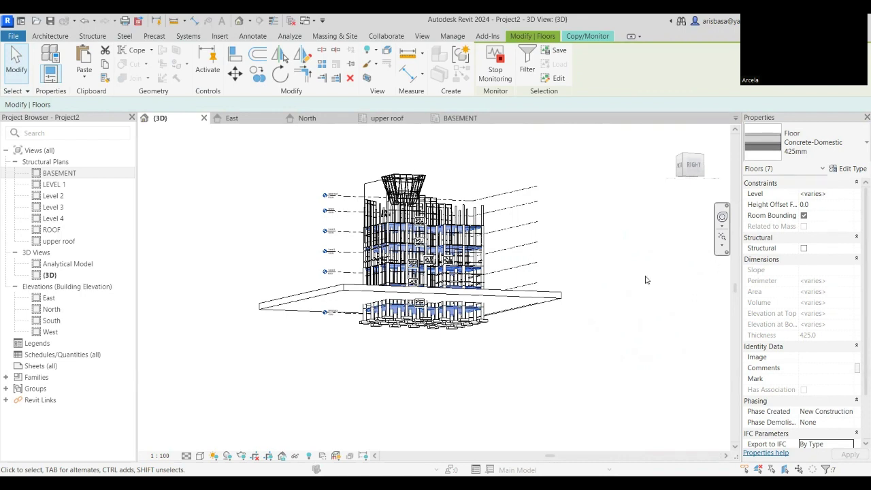
Set the floors' Height Offset From Level to -100 and accept the elevation-change warning
{"action": "left_click", "coordinate": [823, 220]}
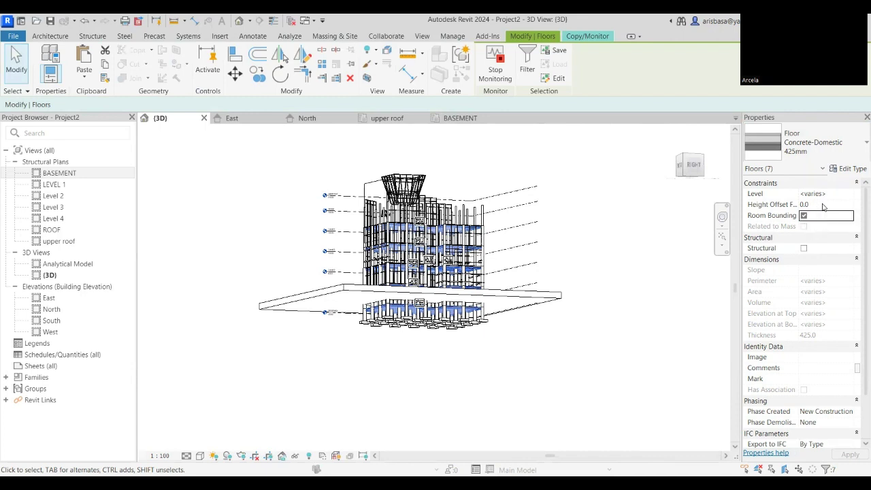
{"action": "left_click", "coordinate": [824, 203]}
{"action": "type", "text": "-100"}
{"action": "key", "text": "Return"}
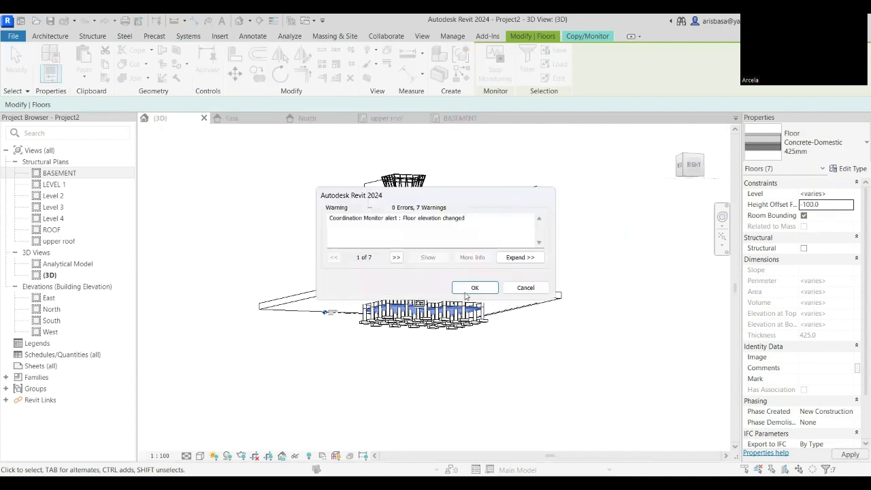
{"action": "left_click", "coordinate": [474, 288]}
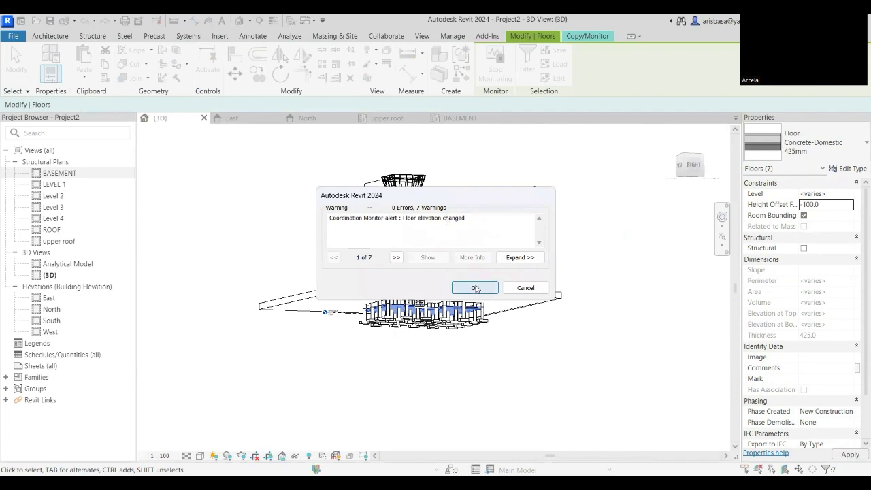
{"action": "scroll", "coordinate": [266, 273], "scroll_direction": "up", "scroll_amount": 10}
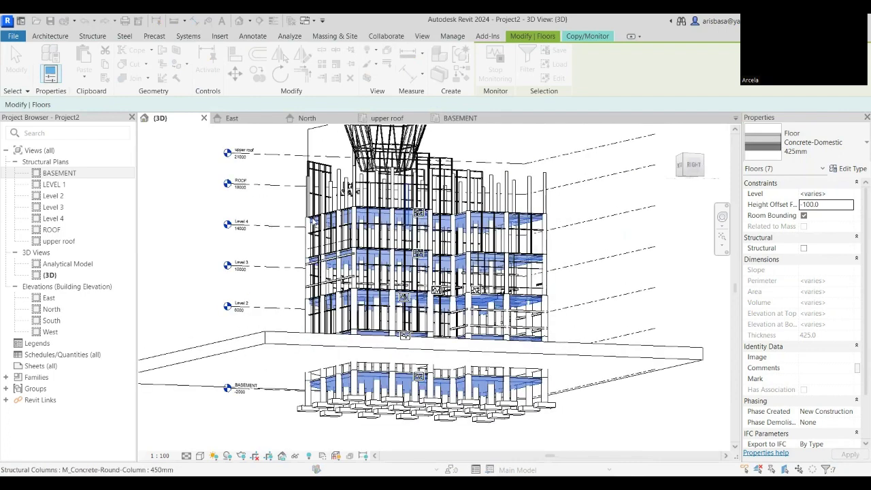
Zoom and orbit around the lowered 425mm floors to check them against the columns, then deselect them
{"action": "scroll", "coordinate": [265, 274], "scroll_direction": "down", "scroll_amount": 5}
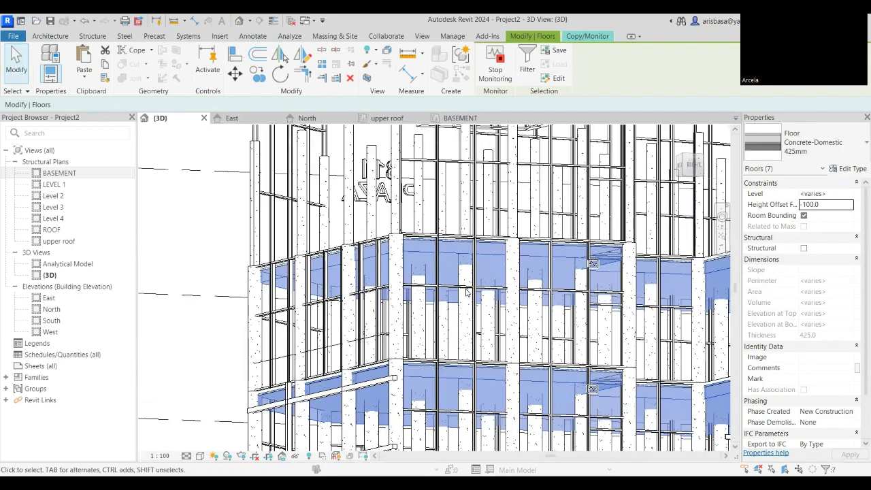
{"action": "scroll", "coordinate": [469, 293], "scroll_direction": "down", "scroll_amount": 5}
{"action": "middle_click_drag", "start_coordinate": [469, 350], "coordinate": [393, 304], "text": "shift"}
{"action": "scroll", "coordinate": [392, 304], "scroll_direction": "up", "scroll_amount": 8}
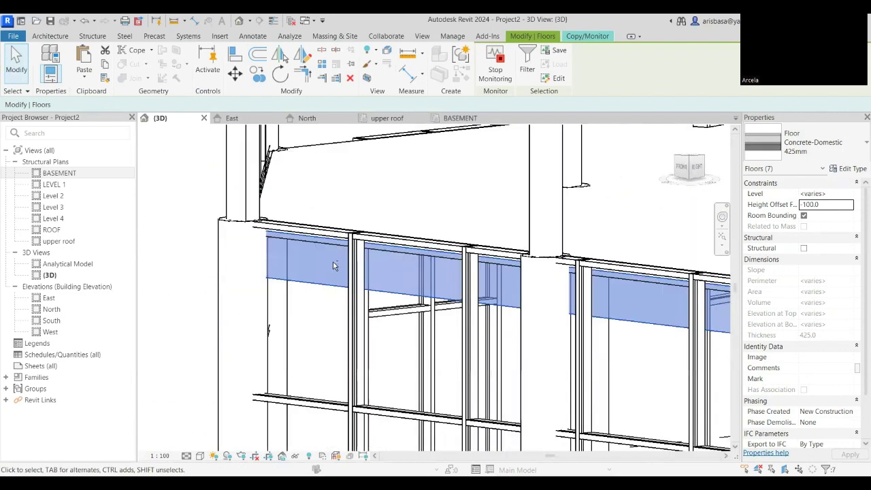
{"action": "middle_click_drag", "start_coordinate": [374, 258], "coordinate": [435, 177], "text": "shift"}
{"action": "scroll", "coordinate": [435, 176], "scroll_direction": "up", "scroll_amount": 5}
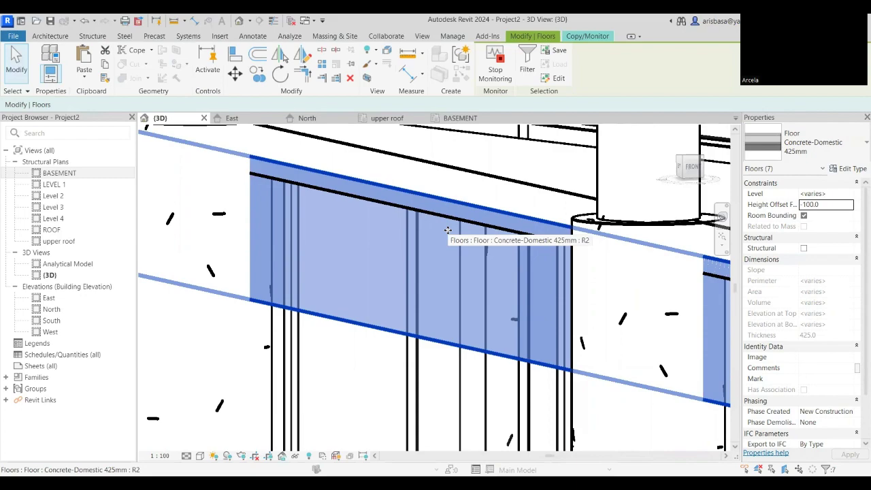
{"action": "scroll", "coordinate": [526, 274], "scroll_direction": "down", "scroll_amount": 3}
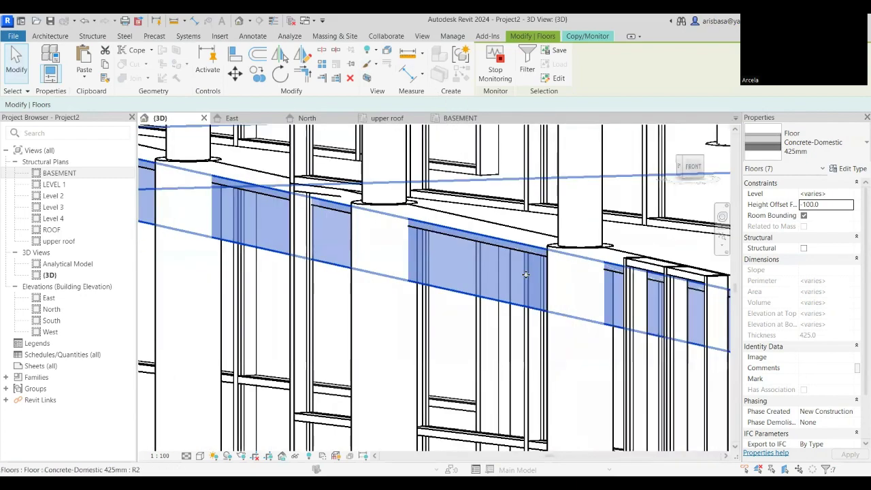
{"action": "scroll", "coordinate": [526, 275], "scroll_direction": "down", "scroll_amount": 5}
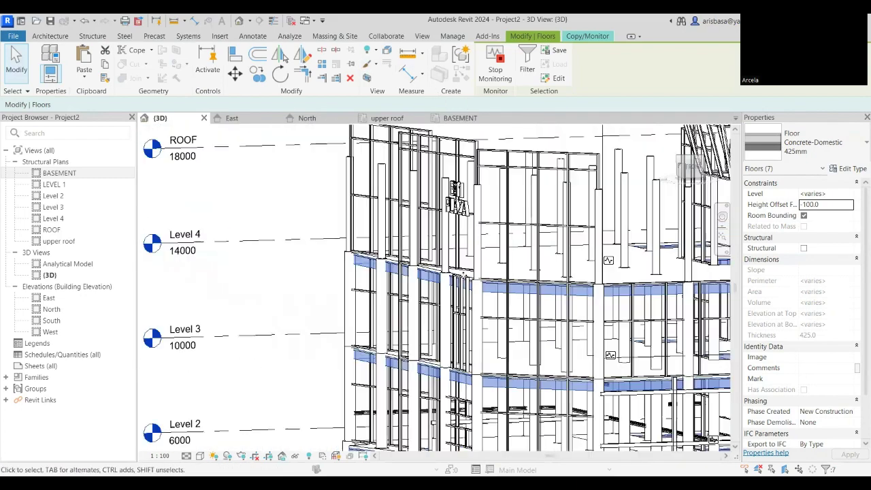
{"action": "scroll", "coordinate": [462, 274], "scroll_direction": "down", "scroll_amount": 3}
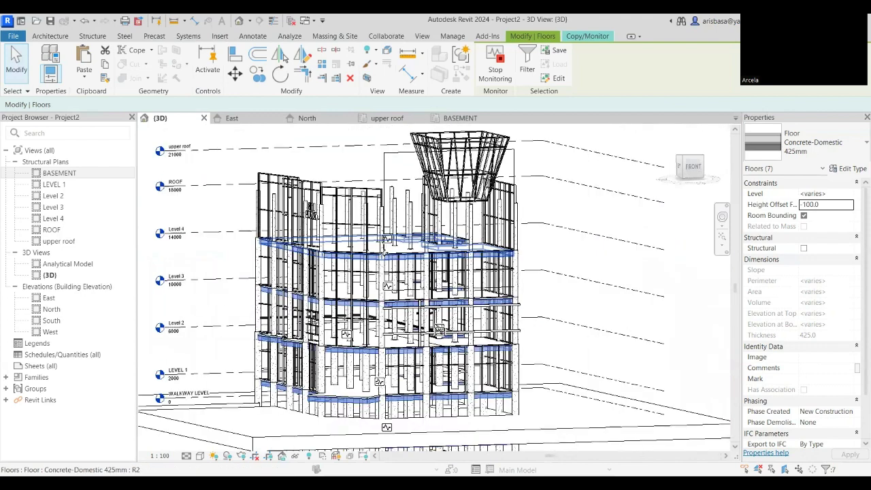
{"action": "scroll", "coordinate": [384, 253], "scroll_direction": "down", "scroll_amount": 2}
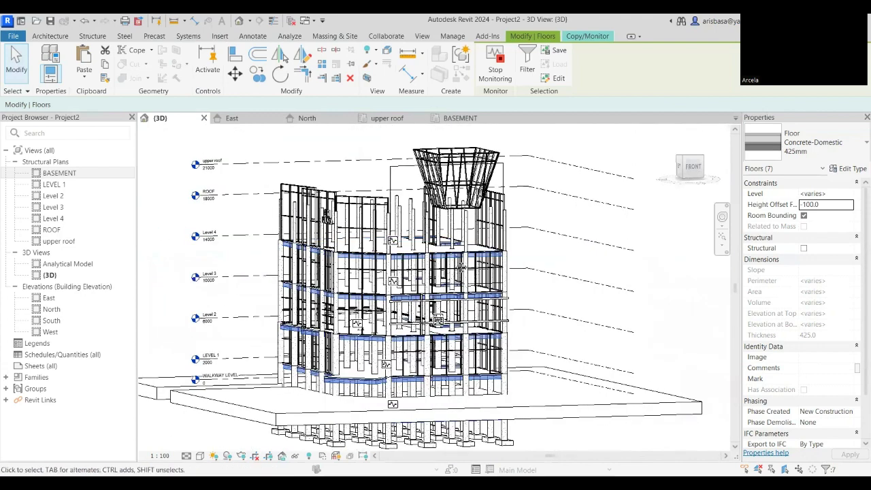
{"action": "middle_click_drag", "start_coordinate": [384, 253], "coordinate": [632, 332], "text": "shift"}
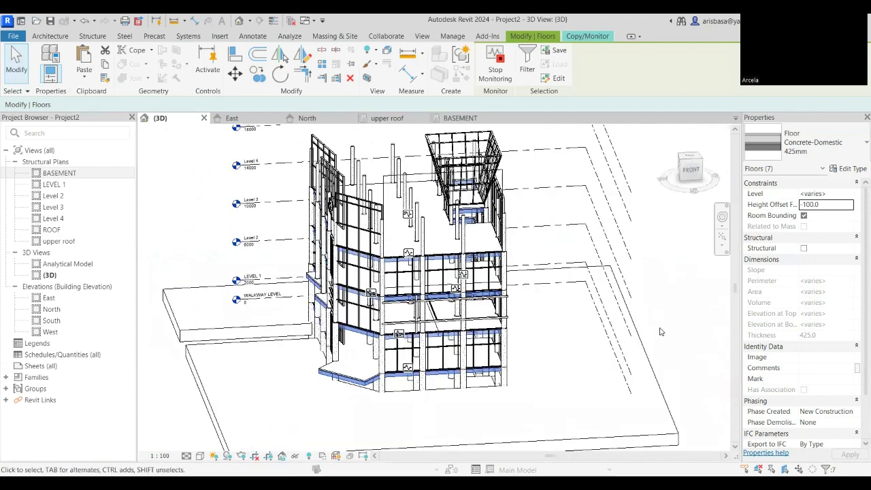
{"action": "left_click", "coordinate": [662, 332]}
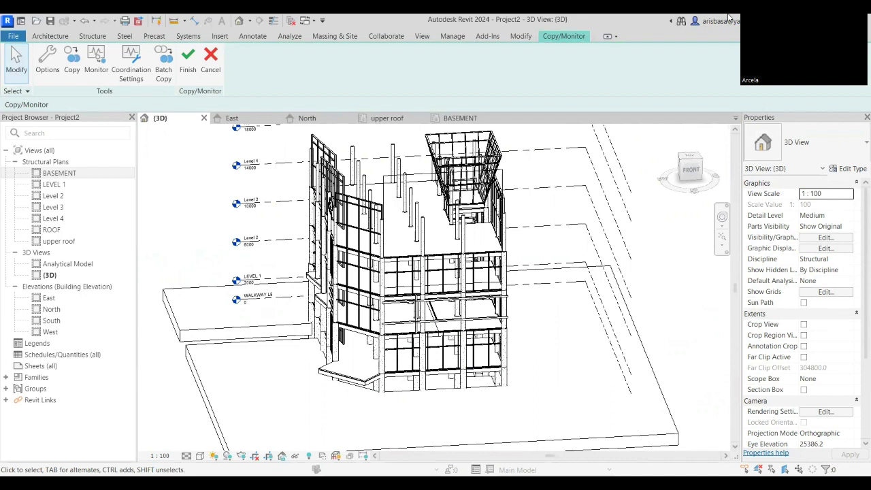
Finish Copy/Monitor, then save the project as B11 STR3, edited from the B11 STR1 name
{"action": "left_click", "coordinate": [188, 60]}
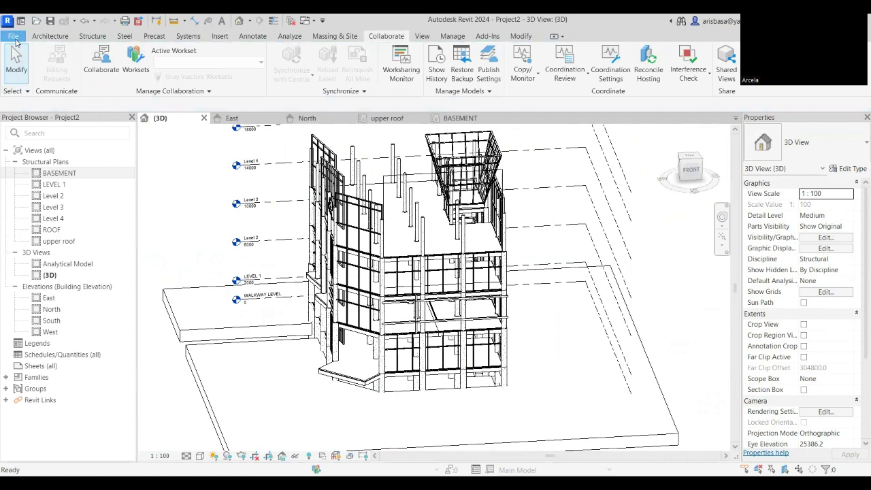
{"action": "left_click", "coordinate": [14, 38]}
{"action": "mouse_move", "coordinate": [38, 185]}
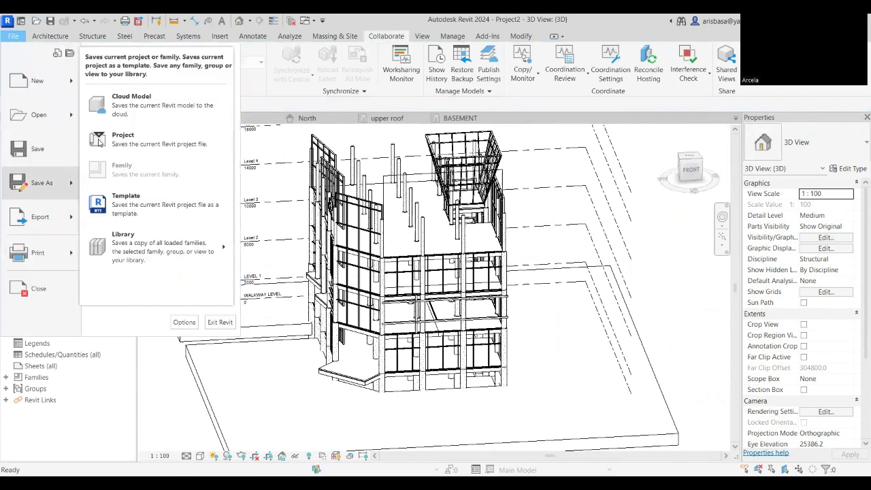
{"action": "left_click", "coordinate": [145, 148]}
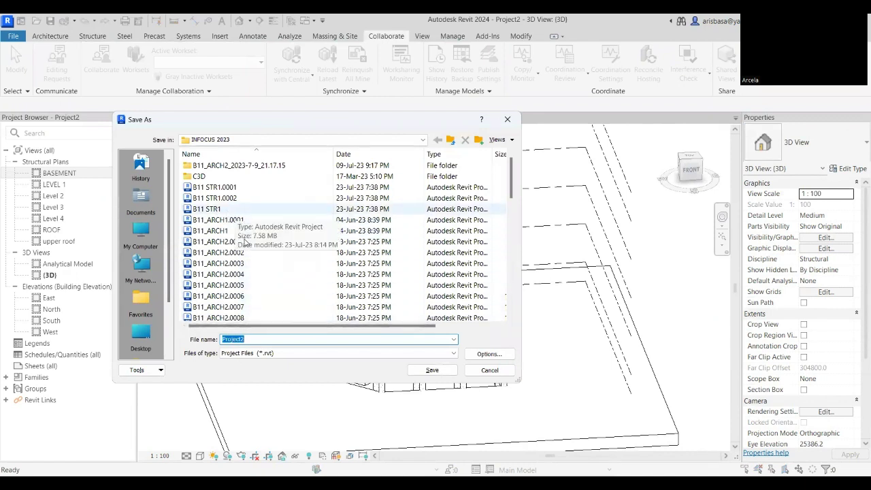
{"action": "left_click", "coordinate": [212, 209]}
{"action": "left_click", "coordinate": [261, 339]}
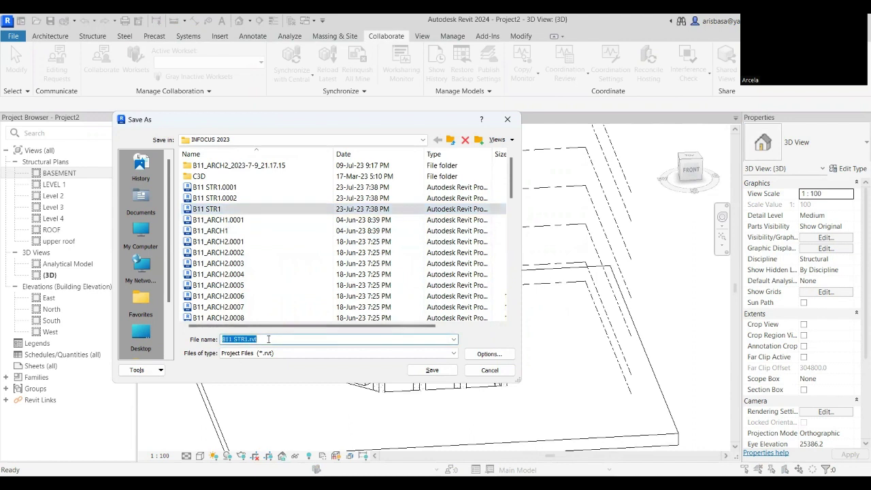
{"action": "left_click", "coordinate": [259, 339]}
{"action": "left_click_drag", "start_coordinate": [245, 338], "coordinate": [294, 340]}
{"action": "type", "text": "3"}
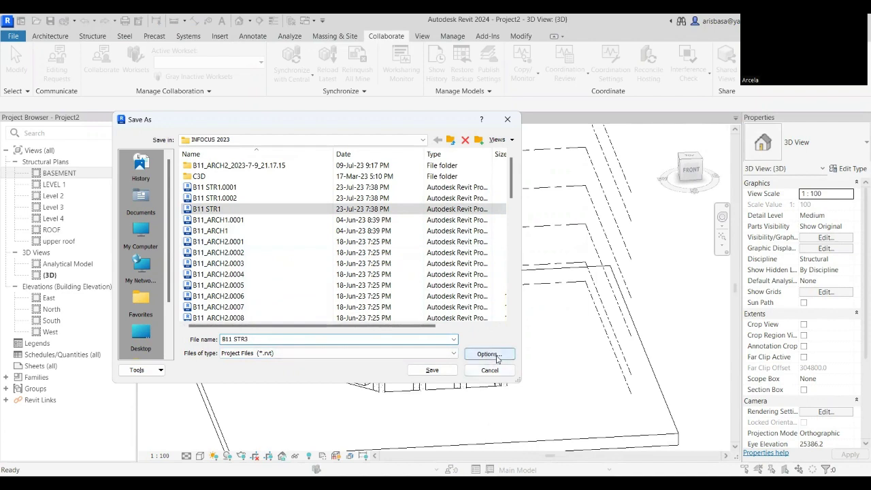
{"action": "left_click", "coordinate": [440, 373]}
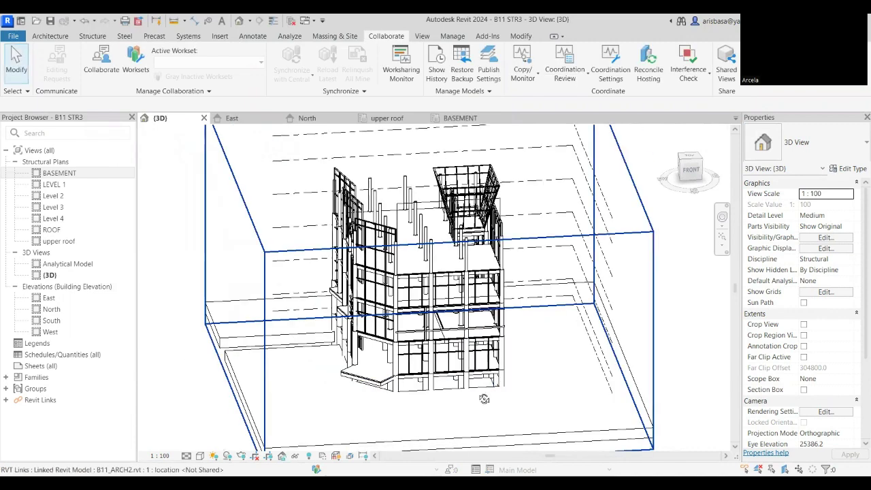
Unload the B11_ARCH2.rvt link in Manage Links and orbit the remaining structural frame
{"action": "middle_click_drag", "start_coordinate": [484, 399], "coordinate": [552, 386], "text": "shift"}
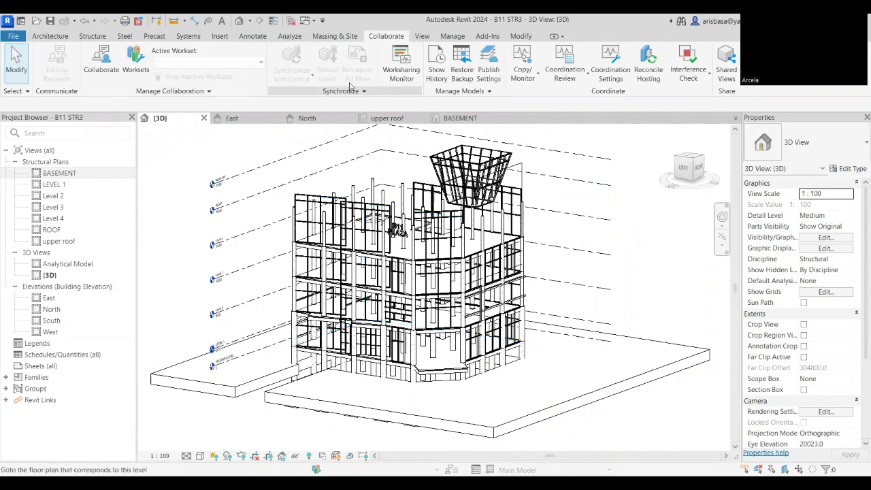
{"action": "left_click", "coordinate": [454, 37]}
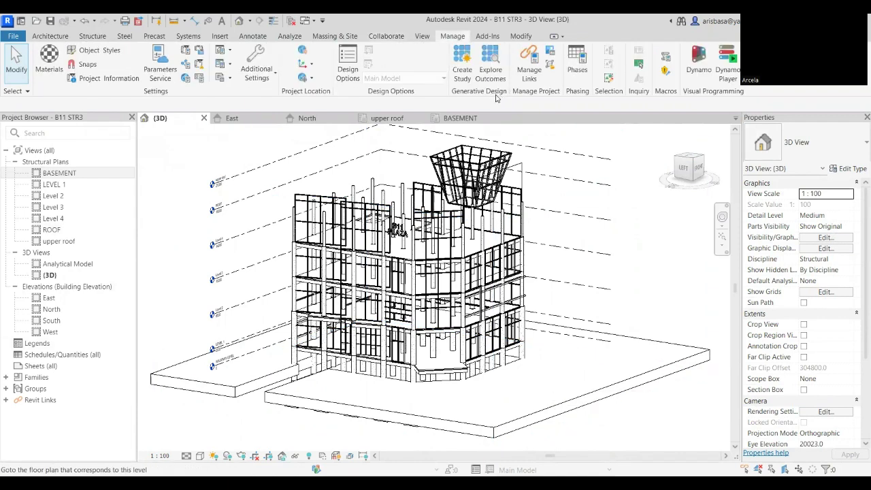
{"action": "left_click", "coordinate": [528, 74]}
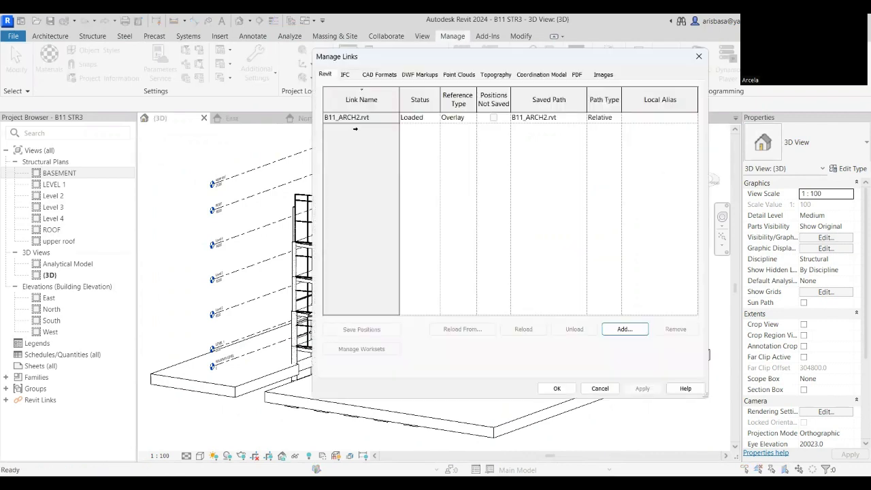
{"action": "left_click", "coordinate": [365, 117]}
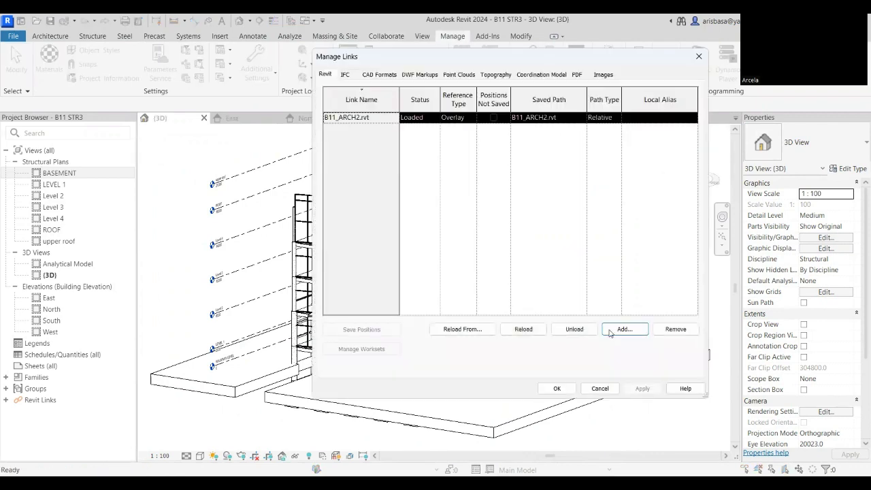
{"action": "left_click", "coordinate": [565, 333]}
{"action": "left_click", "coordinate": [464, 272]}
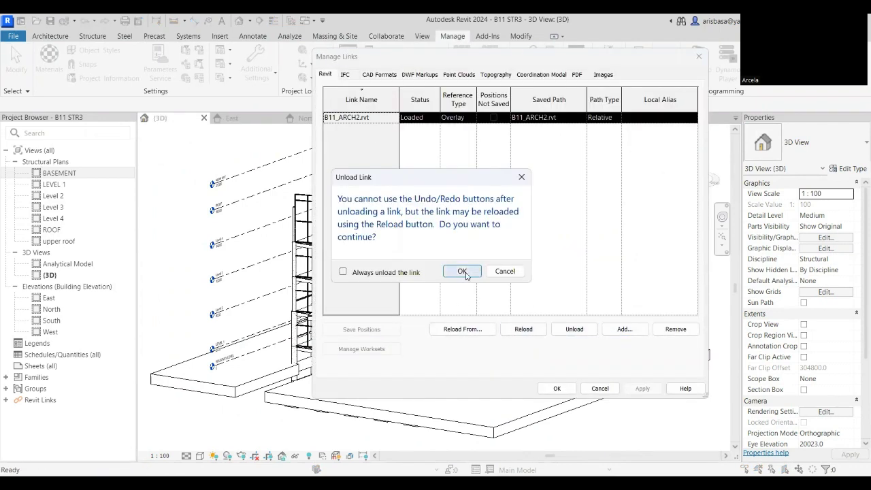
{"action": "left_click", "coordinate": [558, 390]}
{"action": "middle_click_drag", "start_coordinate": [556, 398], "coordinate": [418, 402], "text": "shift"}
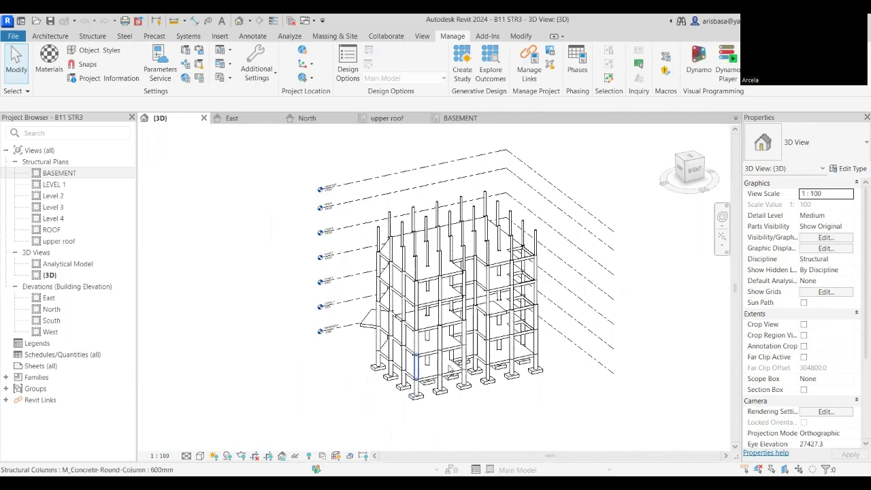
Select a floor to confirm its 425mm concrete type, then close the {3D} view
{"action": "scroll", "coordinate": [436, 395], "scroll_direction": "up", "scroll_amount": 5}
{"action": "middle_click_drag", "start_coordinate": [435, 395], "coordinate": [570, 409], "text": "shift"}
{"action": "scroll", "coordinate": [432, 277], "scroll_direction": "up", "scroll_amount": 3}
{"action": "scroll", "coordinate": [434, 272], "scroll_direction": "up", "scroll_amount": 2}
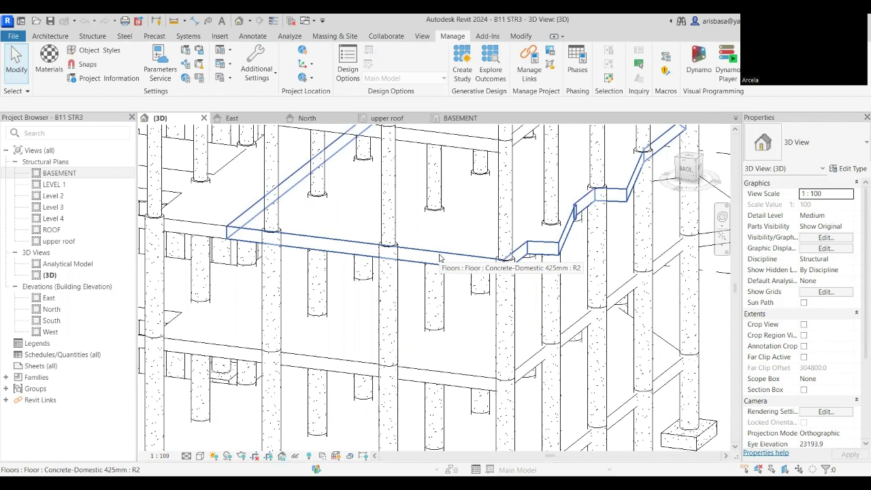
{"action": "left_click", "coordinate": [439, 258]}
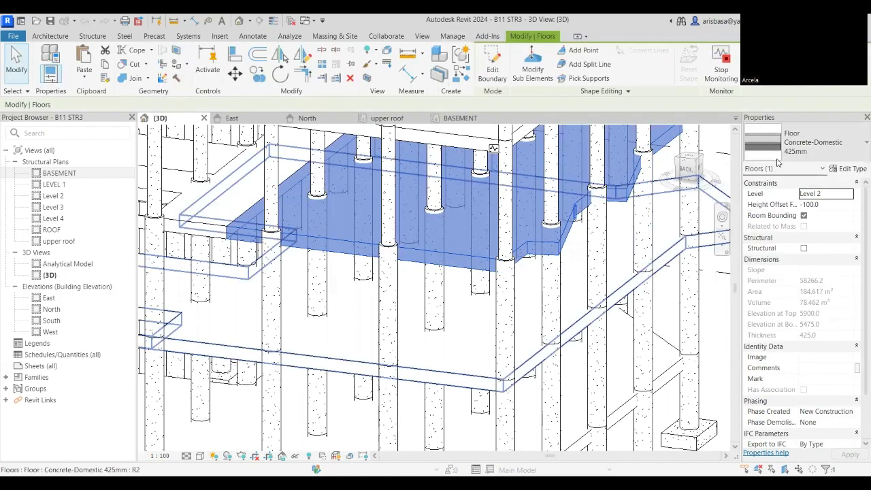
{"action": "scroll", "coordinate": [517, 286], "scroll_direction": "down", "scroll_amount": 5}
{"action": "key", "text": "Escape"}
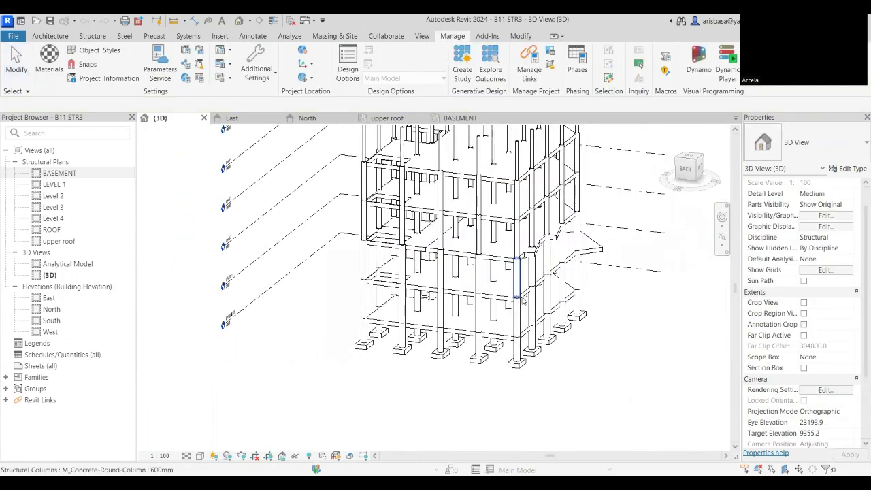
{"action": "middle_click_drag", "start_coordinate": [524, 300], "coordinate": [486, 403], "text": "shift"}
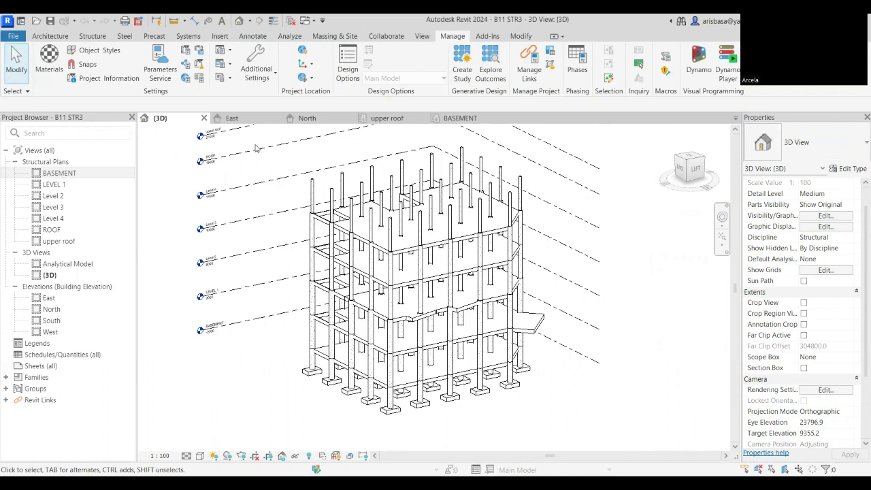
{"action": "left_click", "coordinate": [204, 119]}
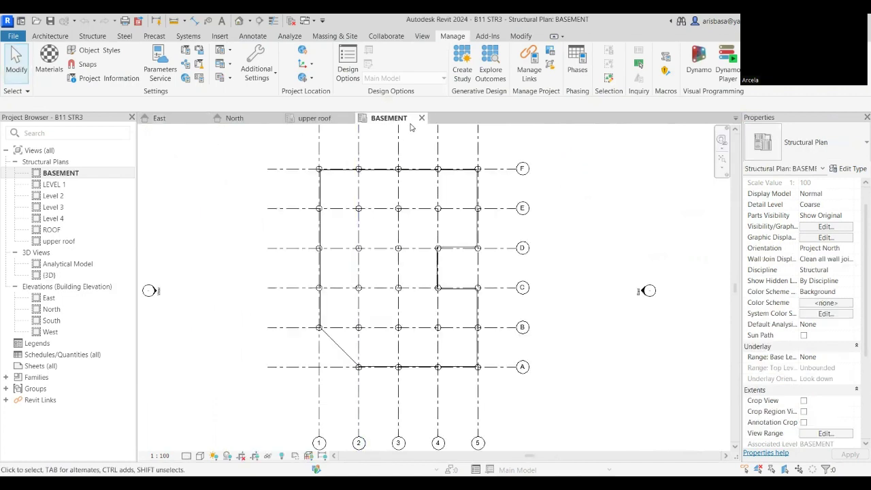
Close the BASEMENT, upper roof, North and East views, saving the changes to B11 STR3
{"action": "left_click", "coordinate": [422, 119]}
{"action": "left_click", "coordinate": [350, 118]}
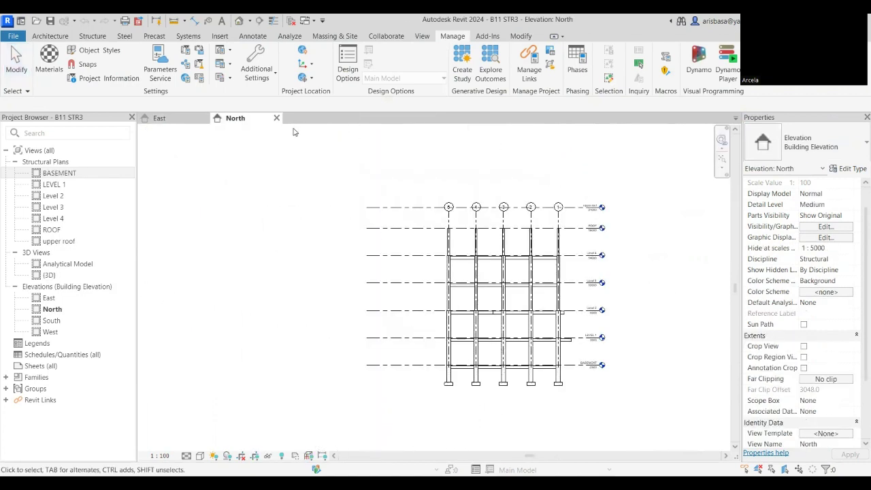
{"action": "left_click", "coordinate": [277, 118]}
{"action": "left_click", "coordinate": [203, 118]}
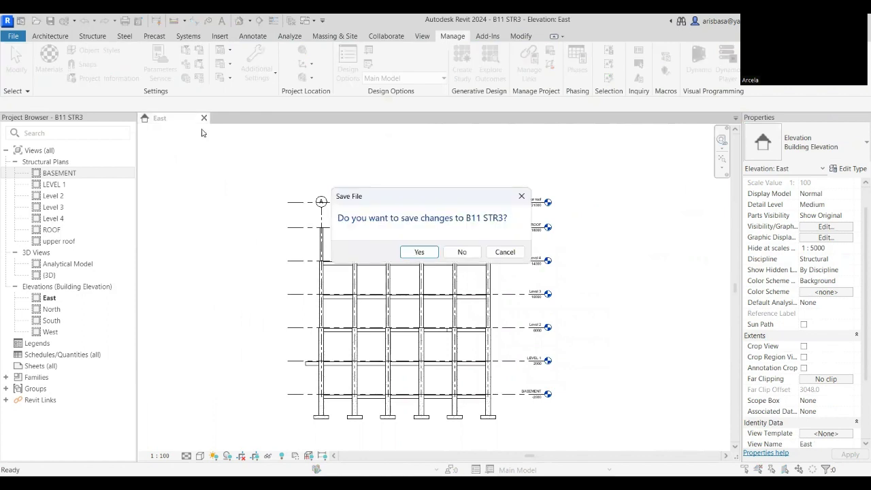
{"action": "left_click", "coordinate": [416, 251]}
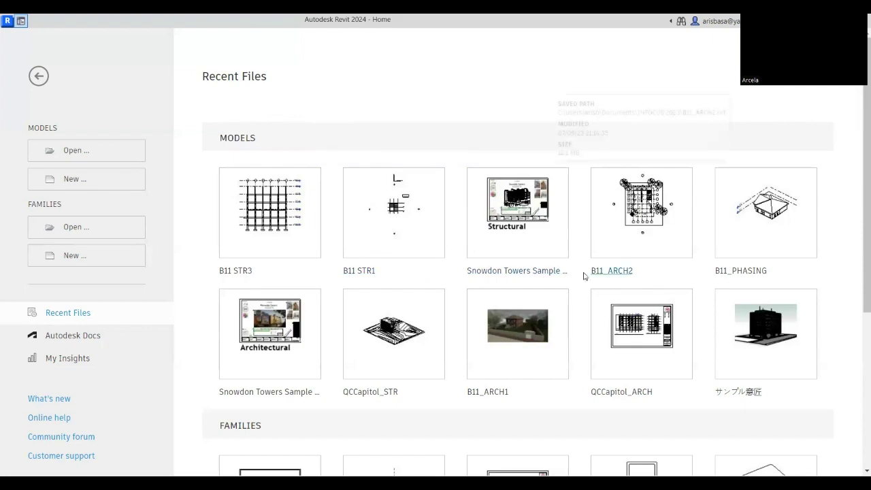
Open B11_ARCH2 from Recent Files and orbit around its default 3D view
{"action": "left_click", "coordinate": [650, 246]}
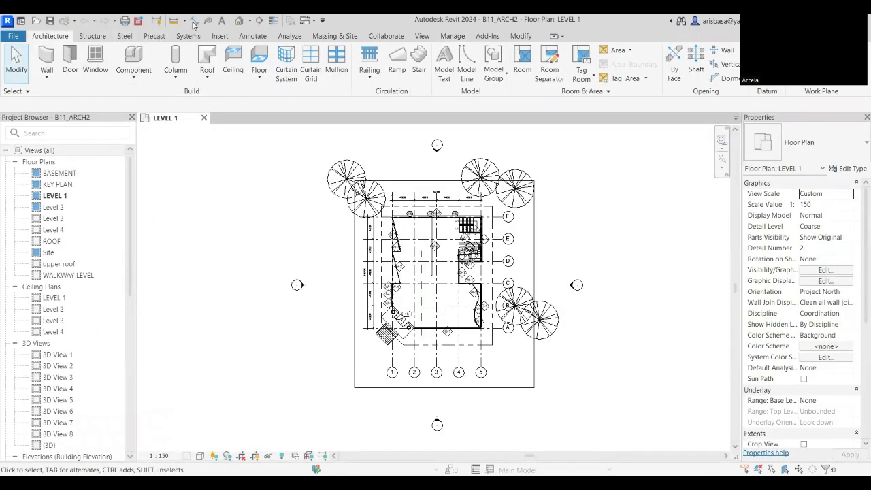
{"action": "key", "text": "3"}
{"action": "key", "text": "d"}
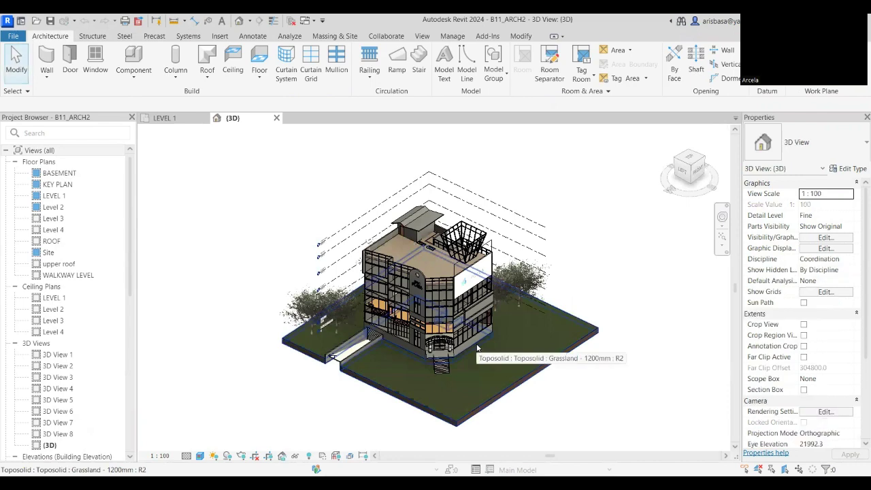
{"action": "middle_click_drag", "start_coordinate": [477, 347], "coordinate": [614, 294], "text": "shift"}
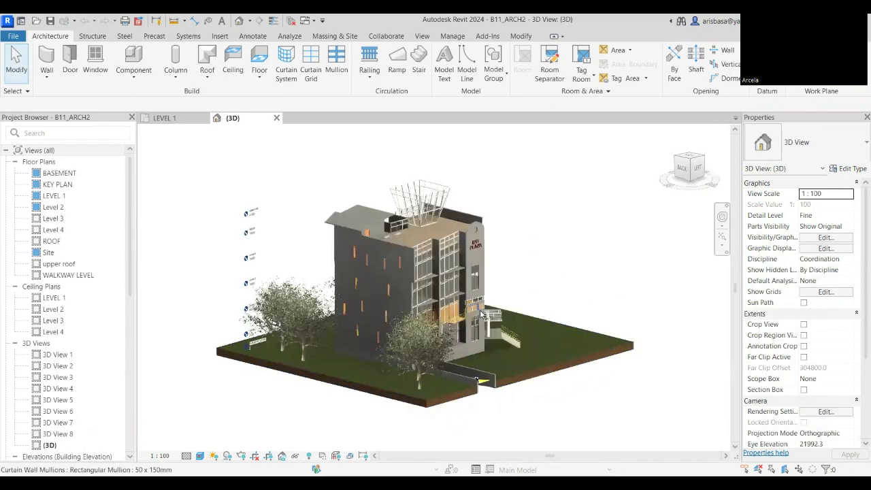
{"action": "middle_click_drag", "start_coordinate": [480, 314], "coordinate": [480, 254], "text": "shift"}
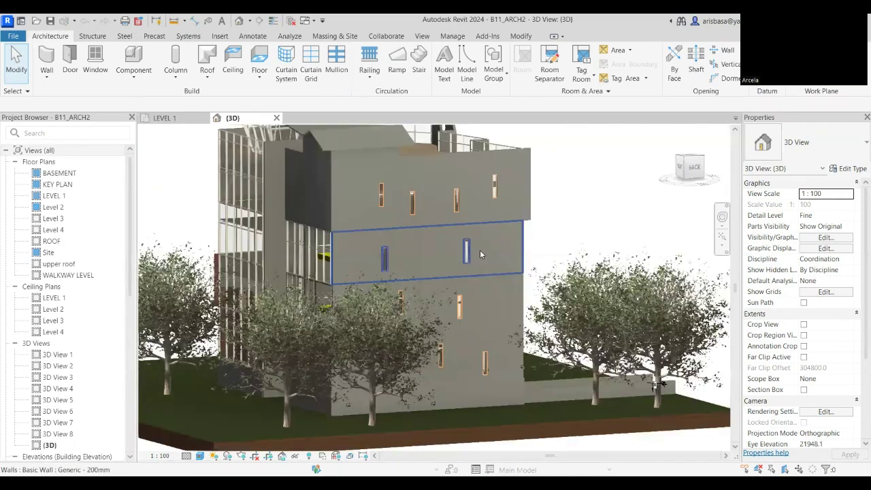
{"action": "scroll", "coordinate": [480, 254], "scroll_direction": "up", "scroll_amount": 3}
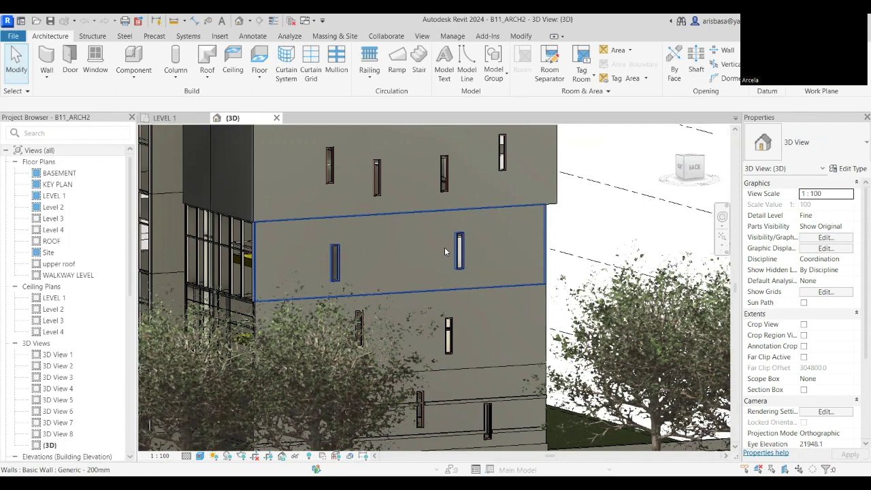
{"action": "scroll", "coordinate": [446, 252], "scroll_direction": "down", "scroll_amount": 5}
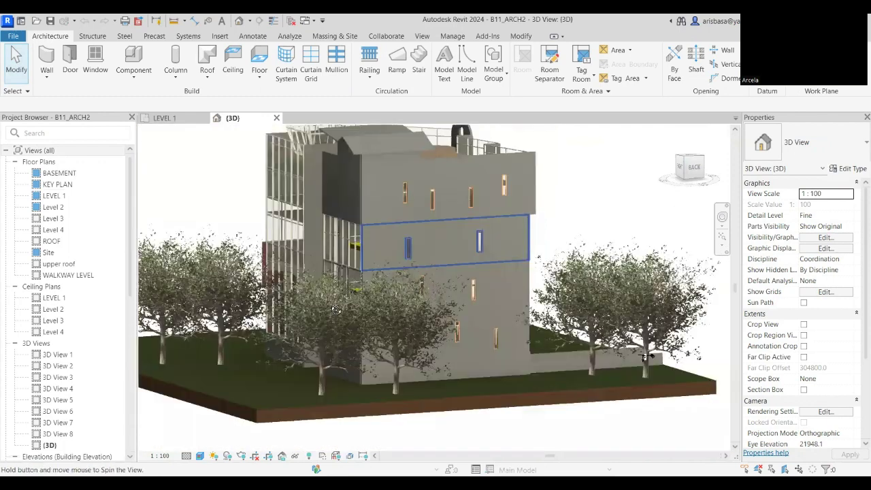
Orbit to a front-left corner view and switch the visual style to Hidden Line
{"action": "middle_click_drag", "start_coordinate": [335, 310], "coordinate": [245, 400], "text": "shift"}
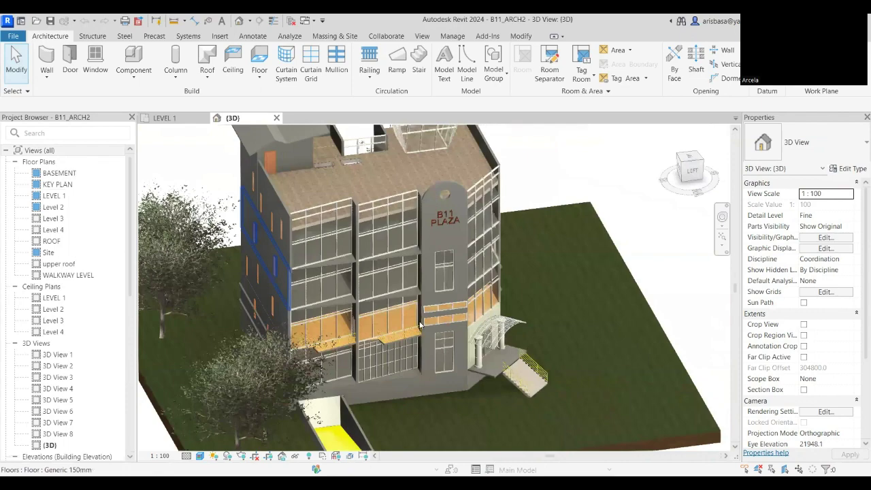
{"action": "scroll", "coordinate": [419, 326], "scroll_direction": "down", "scroll_amount": 3}
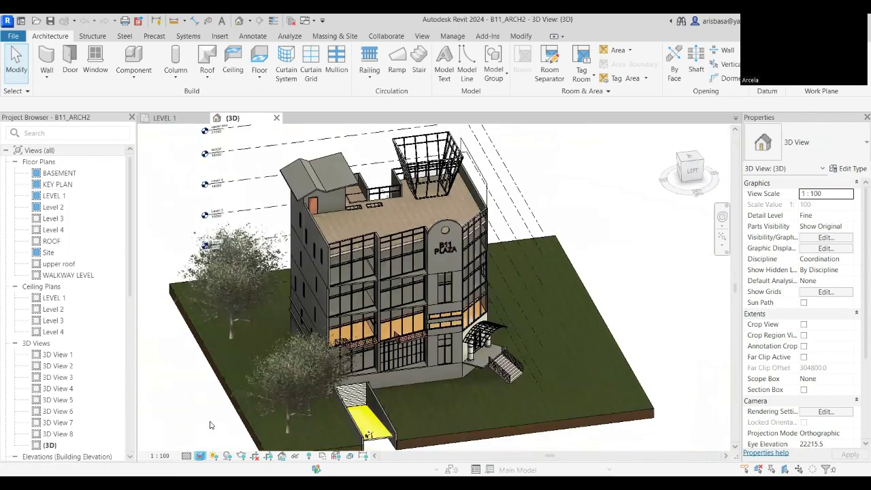
{"action": "left_click", "coordinate": [200, 455]}
{"action": "left_click", "coordinate": [226, 399]}
Link B11 STR3.rvt, placed internal origin to internal origin, and orbit below to see its footings
{"action": "middle_click_drag", "start_coordinate": [642, 316], "coordinate": [644, 301]}
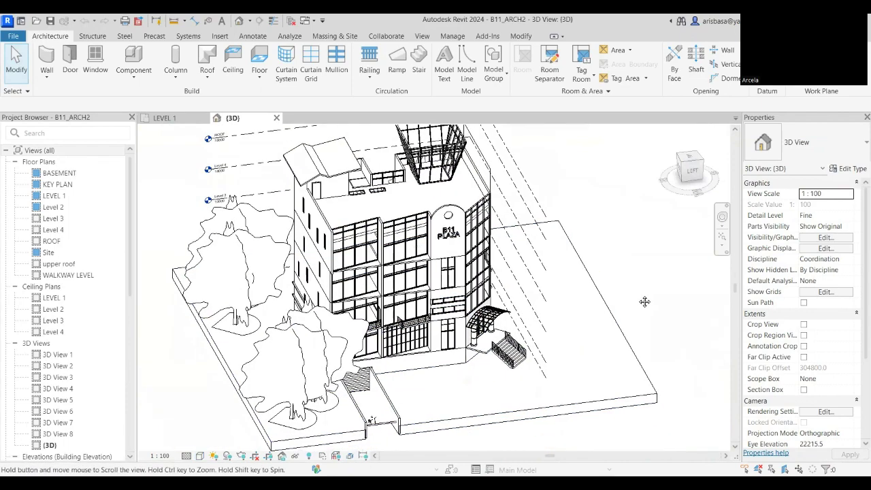
{"action": "left_click", "coordinate": [541, 233]}
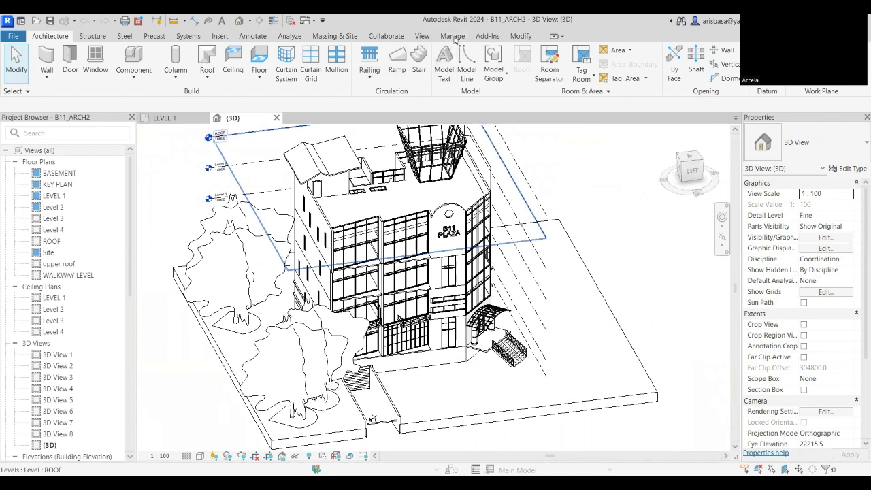
{"action": "left_click", "coordinate": [219, 36]}
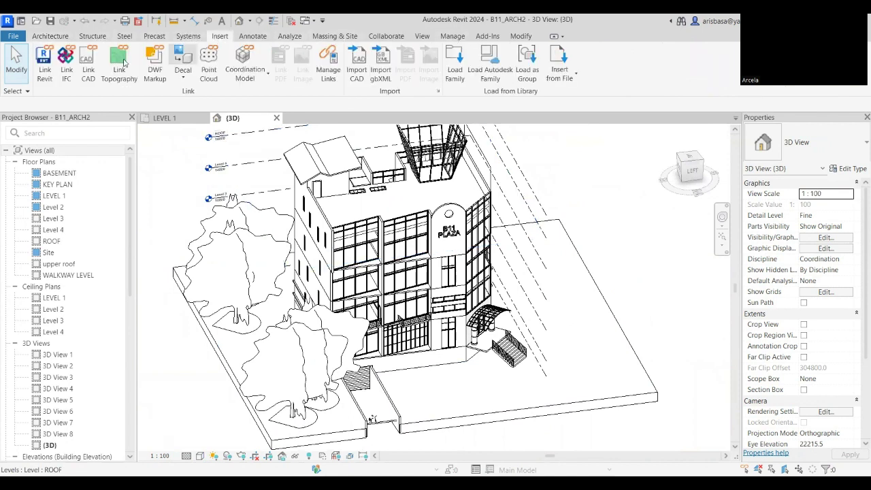
{"action": "left_click", "coordinate": [45, 74]}
{"action": "left_click", "coordinate": [333, 222]}
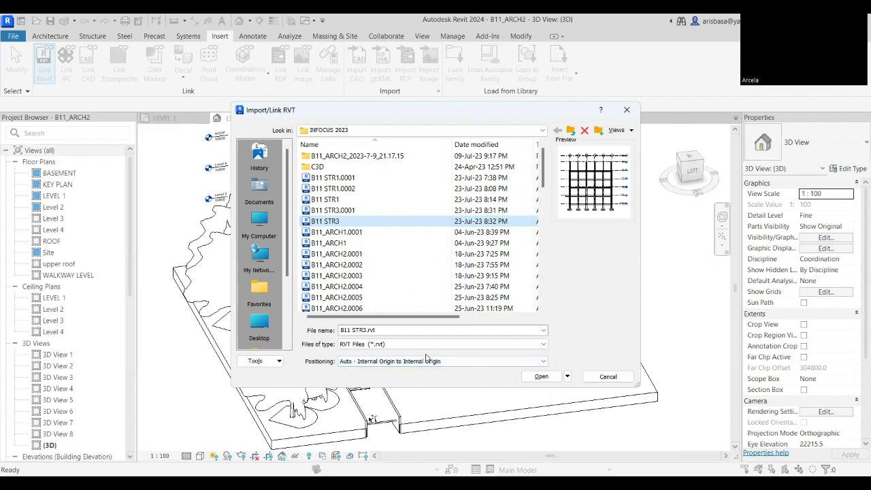
{"action": "left_click", "coordinate": [542, 376]}
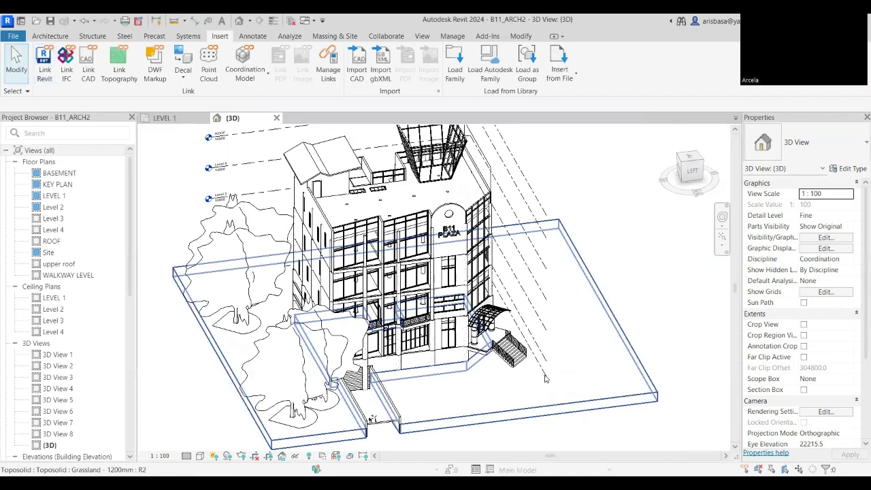
{"action": "middle_click_drag", "start_coordinate": [527, 400], "coordinate": [527, 242], "text": "shift"}
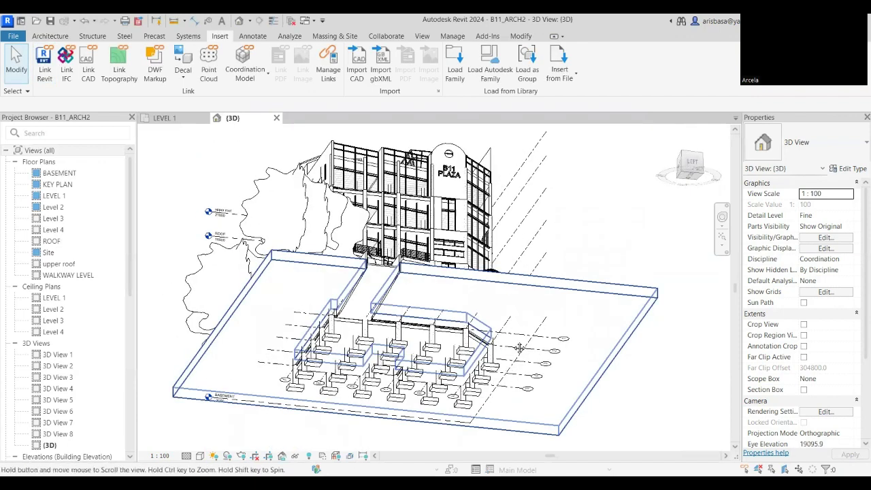
{"action": "middle_click_drag", "start_coordinate": [519, 347], "coordinate": [563, 399], "text": "shift"}
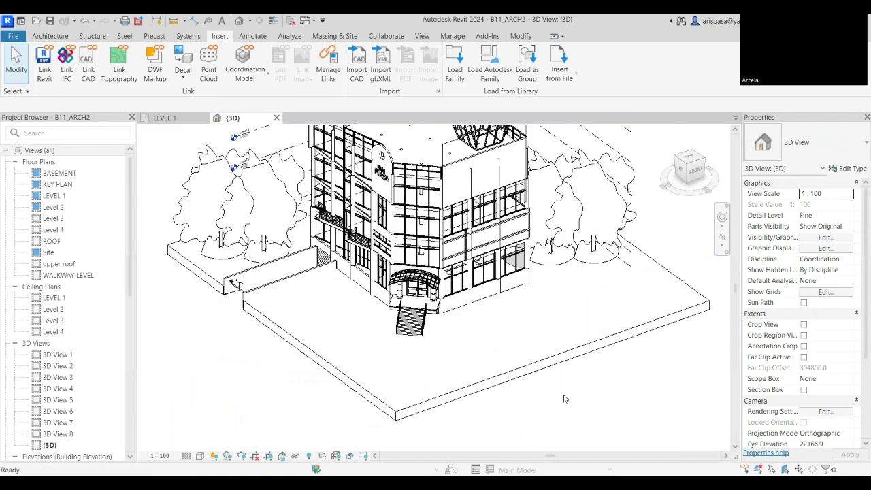
{"action": "scroll", "coordinate": [564, 399], "scroll_direction": "down", "scroll_amount": 4}
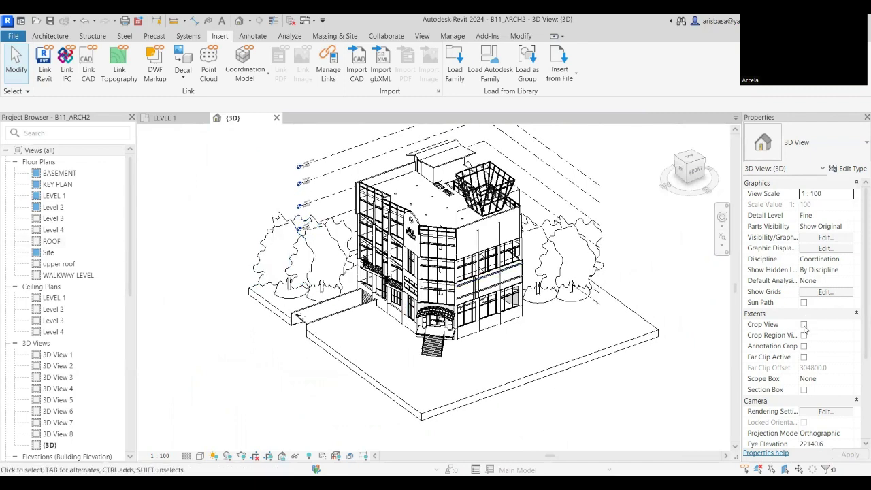
Turn on the section box and drag its grip inward to cut through the building
{"action": "left_click", "coordinate": [803, 389]}
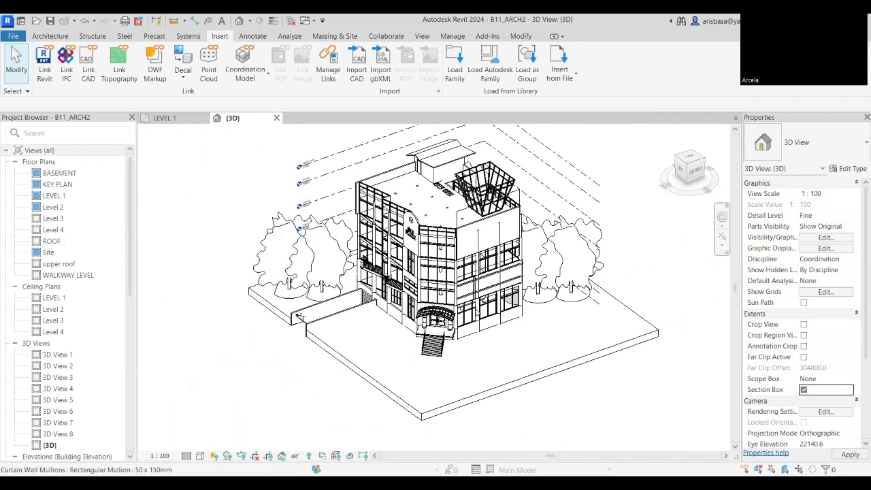
{"action": "left_click", "coordinate": [561, 414]}
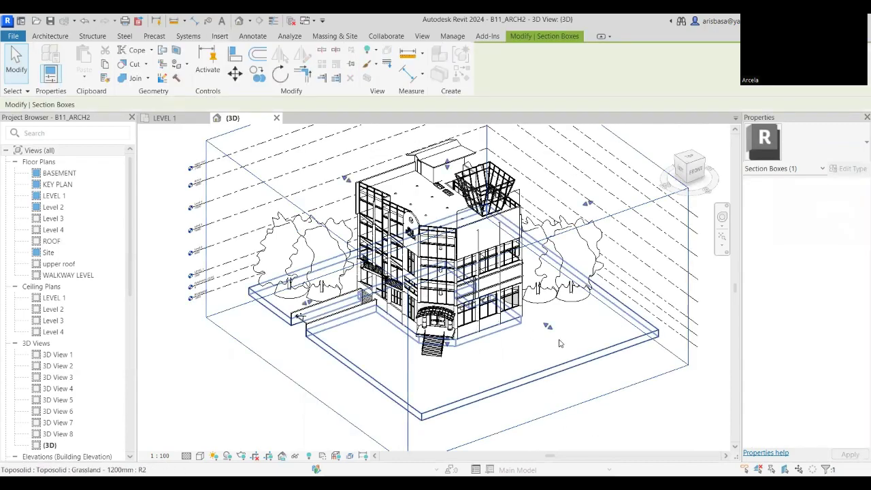
{"action": "left_click_drag", "start_coordinate": [561, 413], "coordinate": [484, 371]}
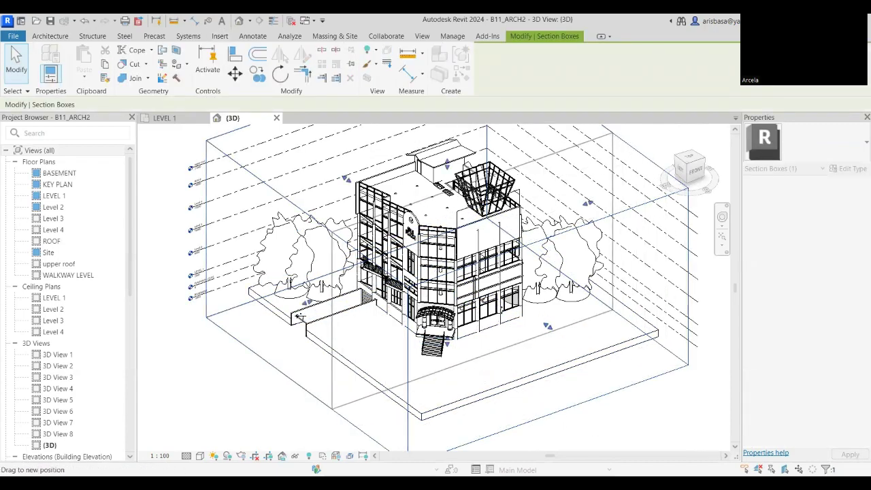
{"action": "left_click_drag", "start_coordinate": [511, 333], "coordinate": [509, 332]}
Zoom in and select the LEVEL 1 Generic 150mm floor slab (294.607 m²)
{"action": "scroll", "coordinate": [497, 320], "scroll_direction": "up", "scroll_amount": 3}
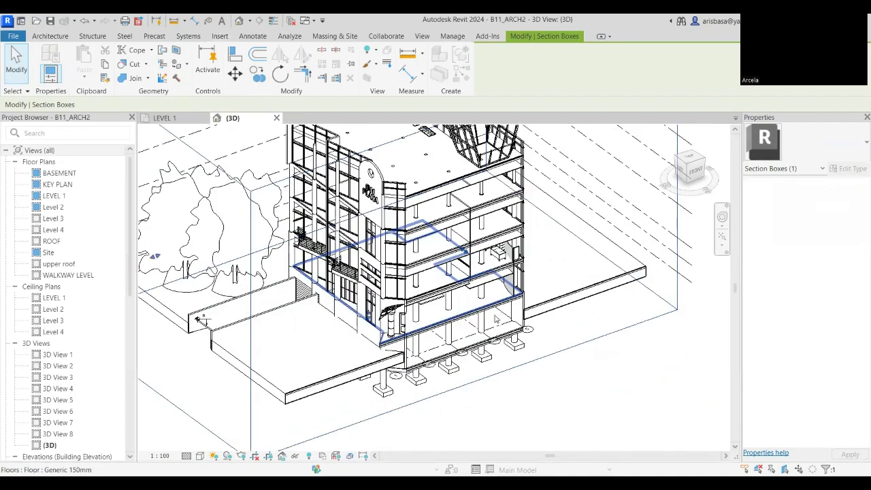
{"action": "scroll", "coordinate": [496, 318], "scroll_direction": "up", "scroll_amount": 5}
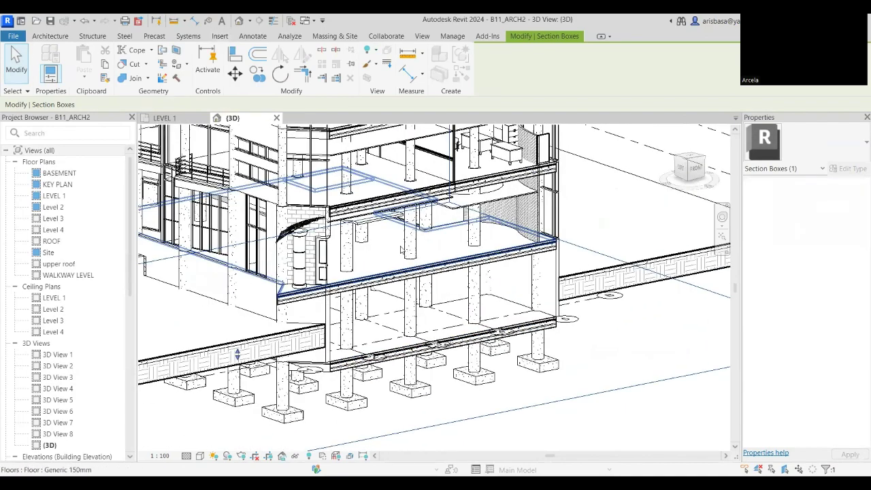
{"action": "scroll", "coordinate": [403, 253], "scroll_direction": "up", "scroll_amount": 4}
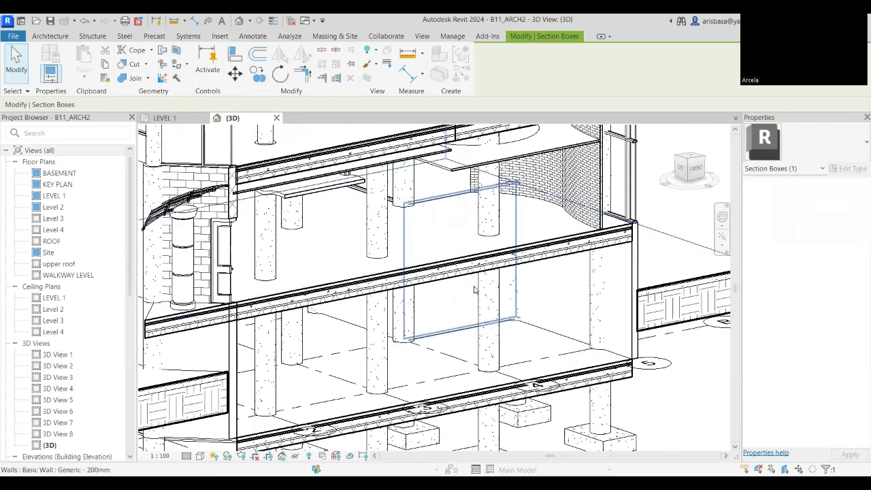
{"action": "scroll", "coordinate": [475, 289], "scroll_direction": "up", "scroll_amount": 3}
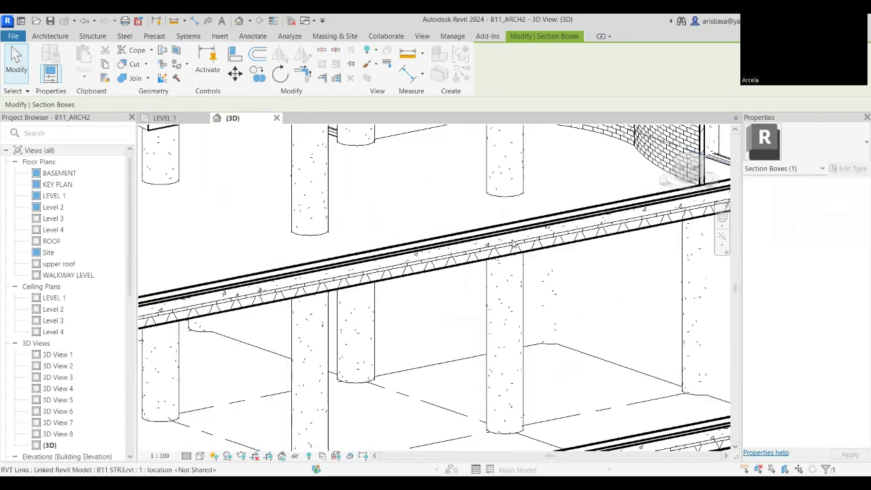
{"action": "left_click", "coordinate": [549, 219]}
{"action": "scroll", "coordinate": [554, 225], "scroll_direction": "up", "scroll_amount": 5}
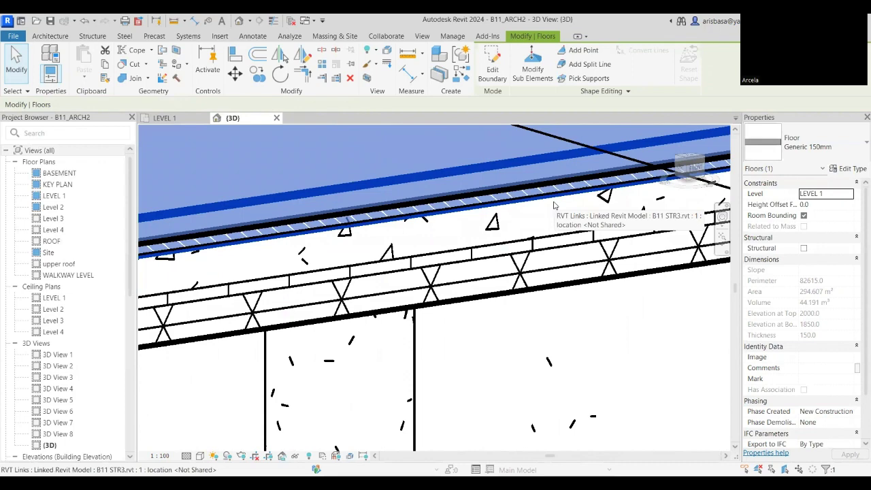
Select all instances of the Generic 150mm floor visible in the view
{"action": "middle_click_drag", "start_coordinate": [555, 205], "coordinate": [530, 259], "text": "shift"}
{"action": "right_click", "coordinate": [531, 263]}
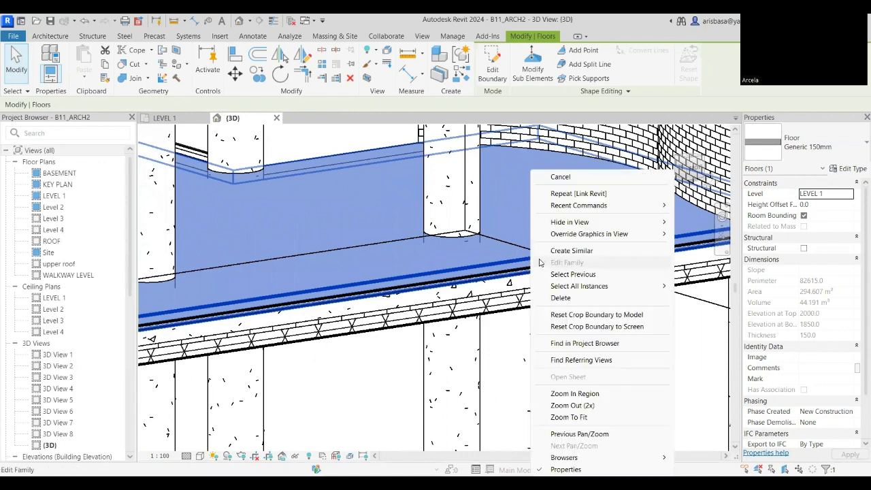
{"action": "mouse_move", "coordinate": [591, 287]}
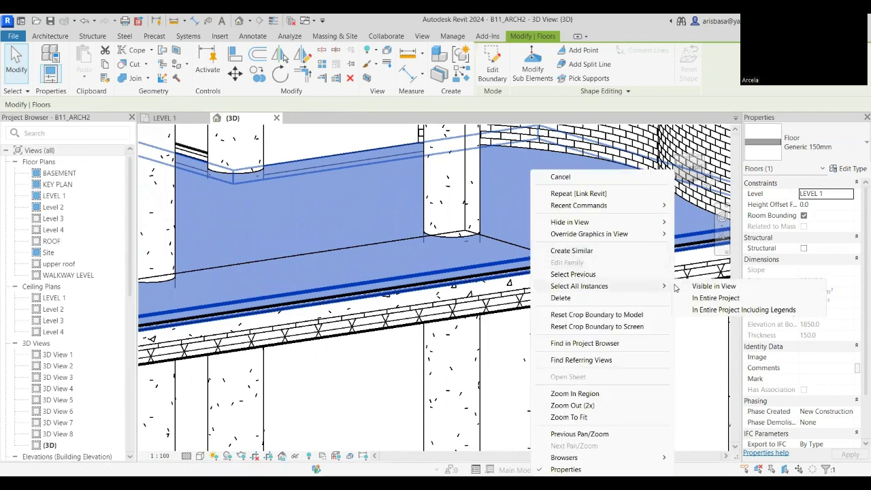
{"action": "left_click", "coordinate": [688, 292]}
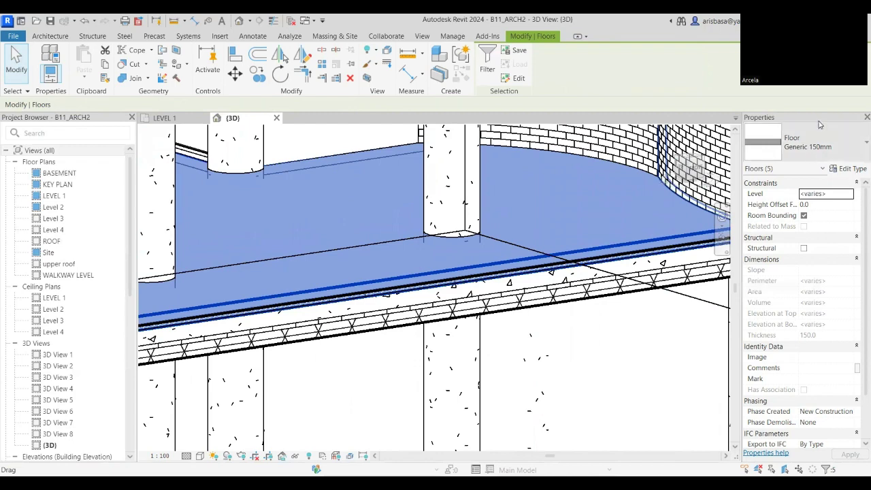
Duplicate the floor type and name it Generic 100mm 2
{"action": "left_click", "coordinate": [849, 168]}
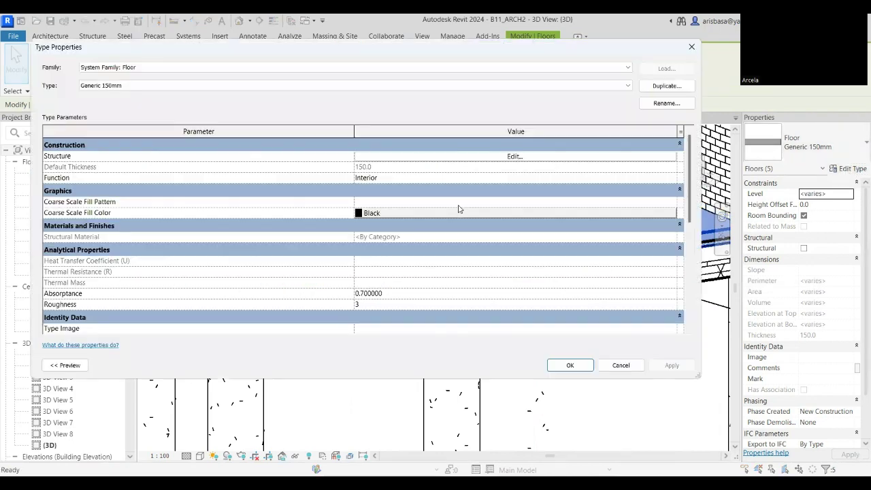
{"action": "left_click", "coordinate": [676, 88]}
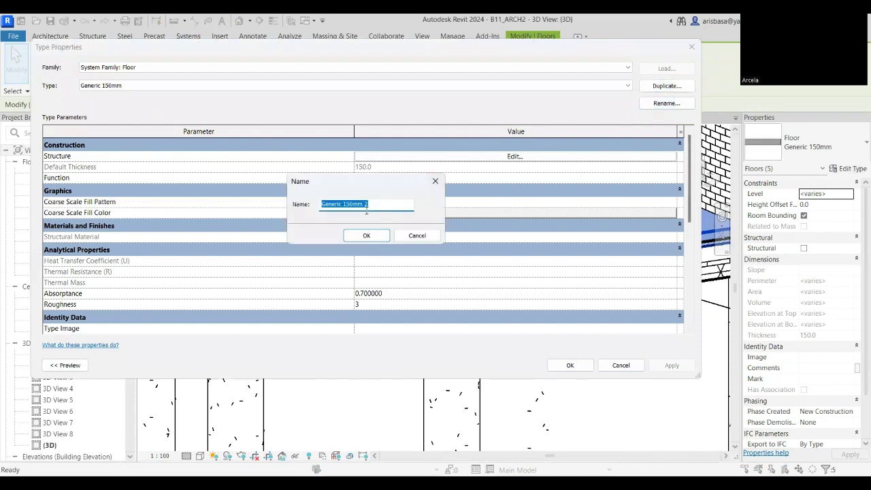
{"action": "left_click", "coordinate": [350, 204]}
{"action": "key", "text": "BackSpace"}
{"action": "type", "text": "0"}
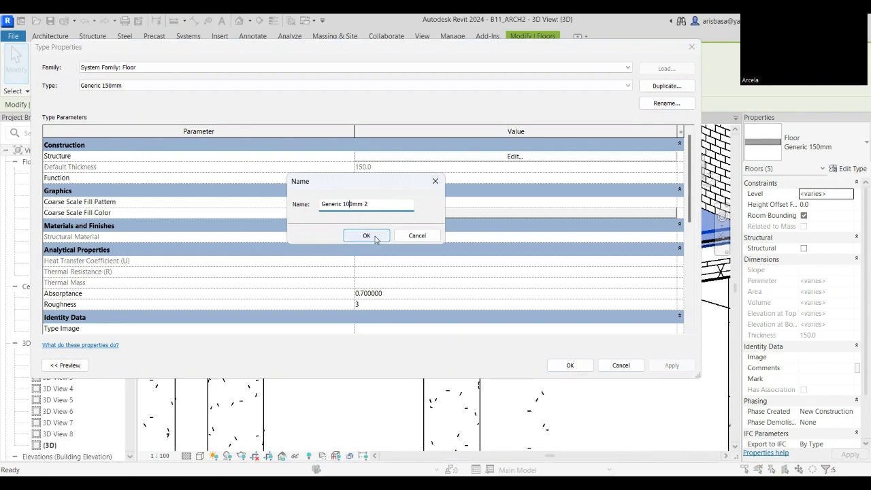
{"action": "left_click", "coordinate": [377, 236]}
Set the structure layer thickness to 100 and apply Generic 100mm 2 to the five floors
{"action": "left_click", "coordinate": [494, 157]}
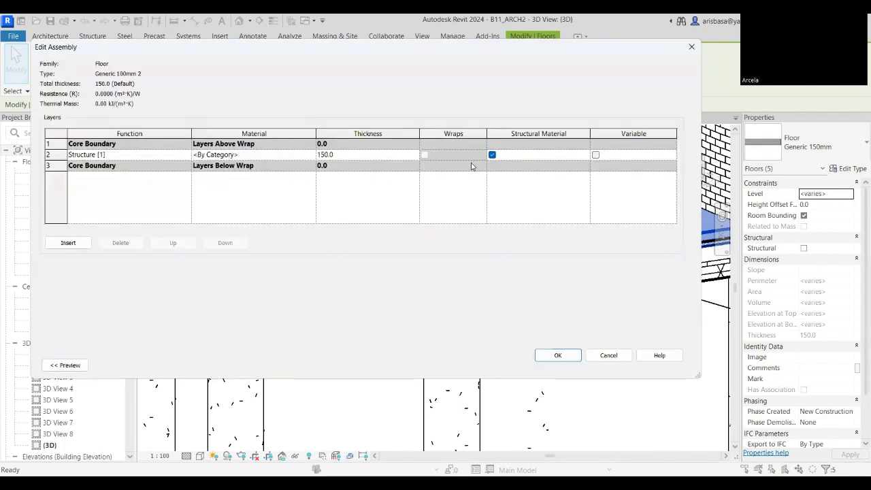
{"action": "left_click", "coordinate": [353, 156]}
{"action": "type", "text": "100"}
{"action": "left_click", "coordinate": [564, 356]}
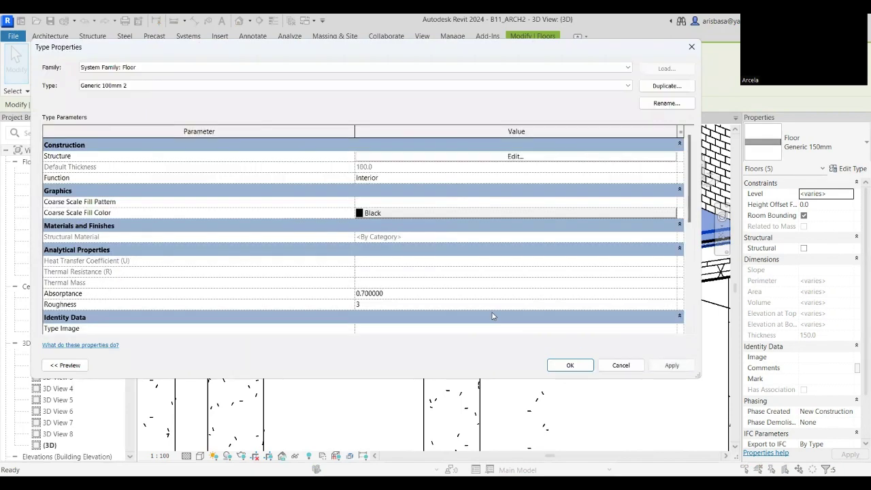
{"action": "left_click", "coordinate": [671, 366]}
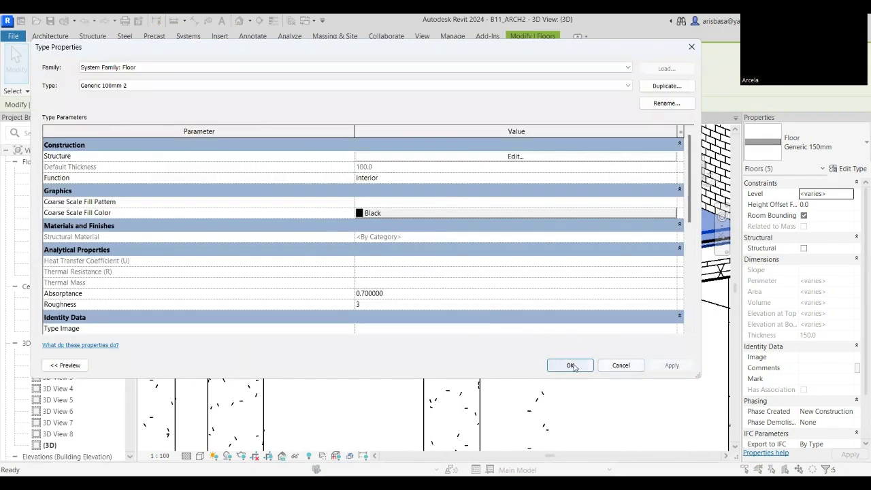
{"action": "left_click", "coordinate": [571, 365]}
{"action": "scroll", "coordinate": [494, 265], "scroll_direction": "up", "scroll_amount": 4}
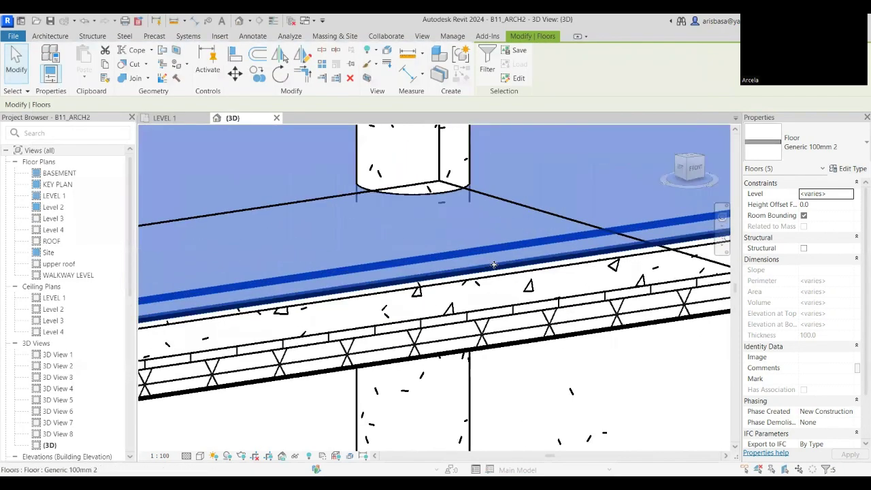
{"action": "scroll", "coordinate": [494, 264], "scroll_direction": "up", "scroll_amount": 3}
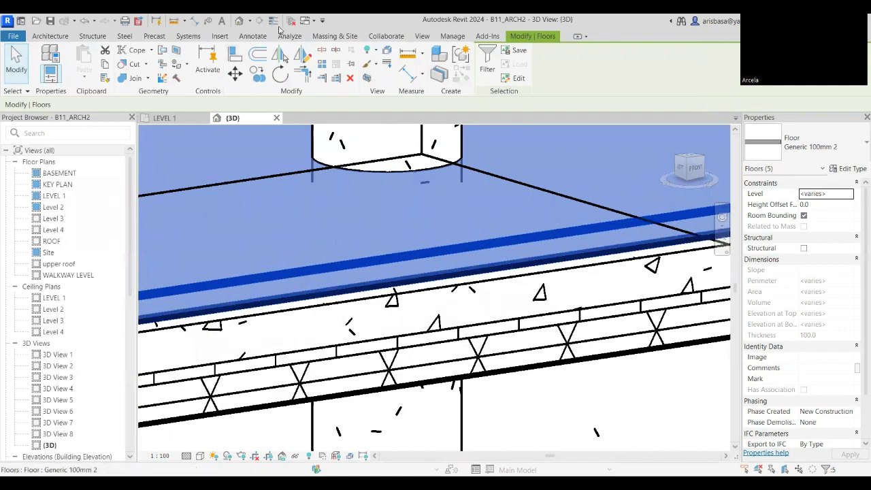
{"action": "key", "text": "Delete"}
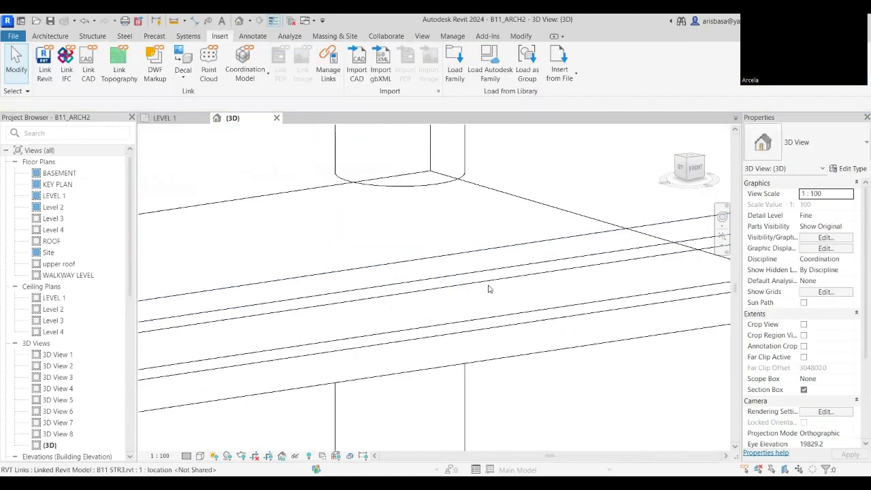
{"action": "scroll", "coordinate": [488, 289], "scroll_direction": "down", "scroll_amount": 6}
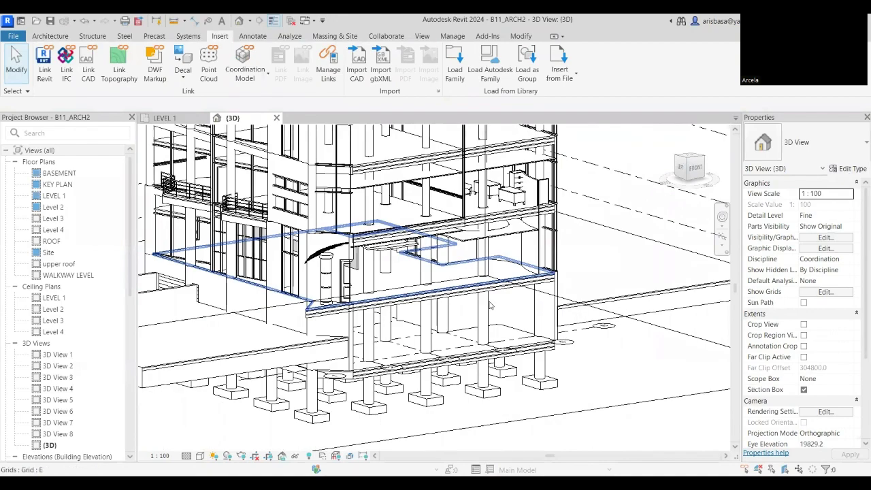
{"action": "middle_click_drag", "start_coordinate": [488, 305], "coordinate": [350, 320], "text": "shift"}
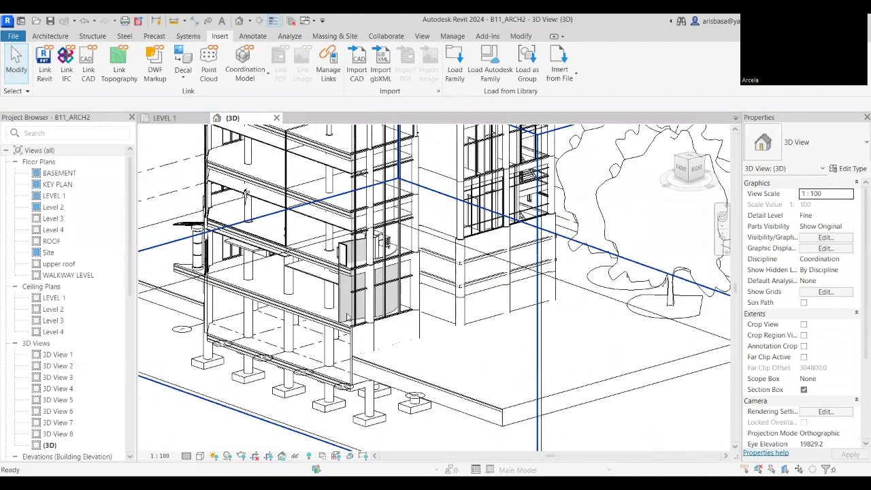
{"action": "scroll", "coordinate": [347, 317], "scroll_direction": "up", "scroll_amount": 4}
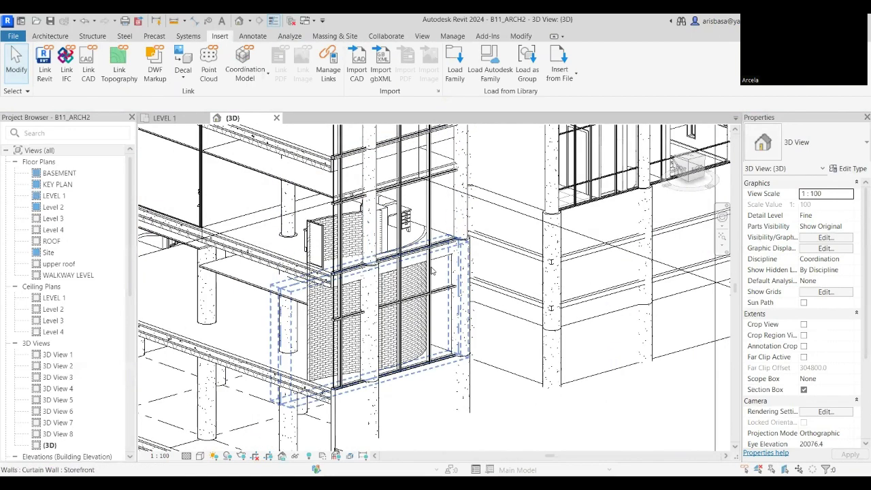
{"action": "middle_click_drag", "start_coordinate": [432, 271], "coordinate": [204, 300], "text": "shift"}
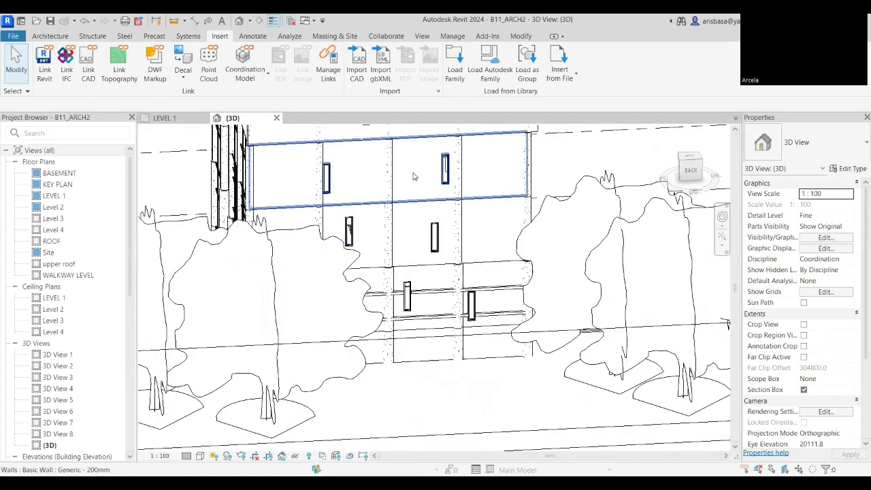
{"action": "scroll", "coordinate": [413, 177], "scroll_direction": "up", "scroll_amount": 2}
{"action": "middle_click_drag", "start_coordinate": [413, 177], "coordinate": [310, 240], "text": "shift"}
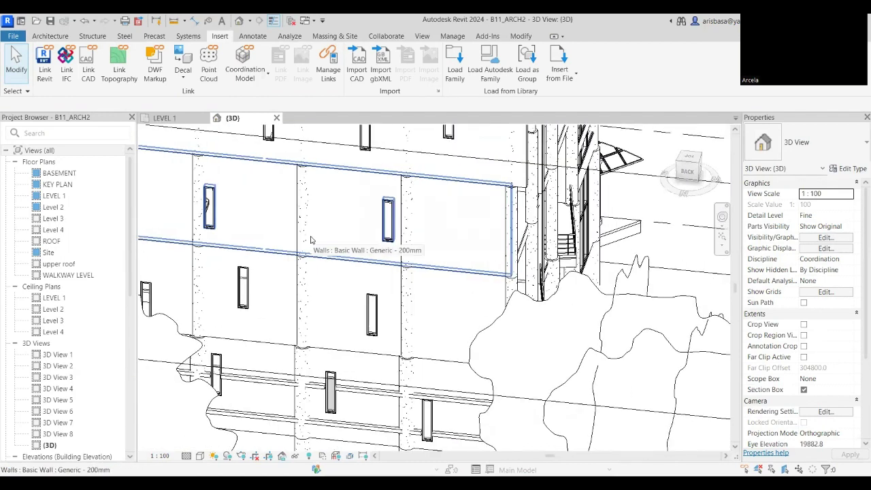
{"action": "middle_click_drag", "start_coordinate": [311, 240], "coordinate": [277, 348], "text": "shift"}
{"action": "scroll", "coordinate": [278, 348], "scroll_direction": "down", "scroll_amount": 5}
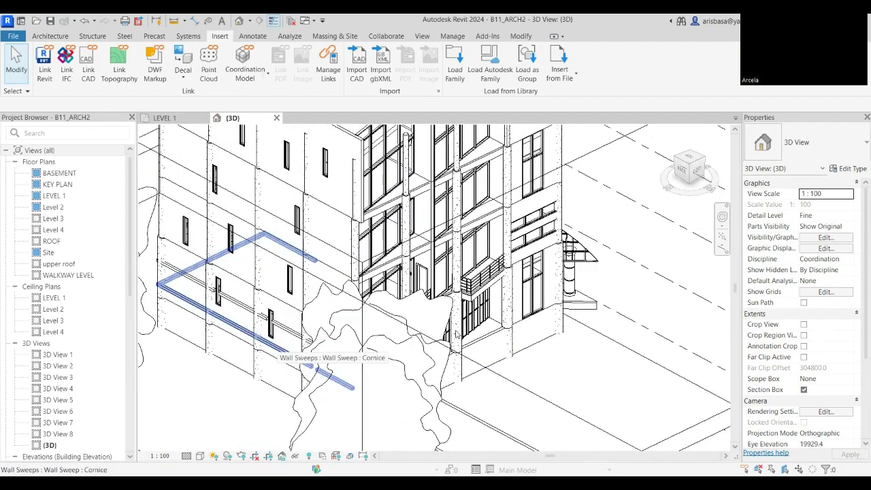
{"action": "middle_click_drag", "start_coordinate": [476, 325], "coordinate": [350, 311], "text": "shift"}
{"action": "scroll", "coordinate": [351, 310], "scroll_direction": "up", "scroll_amount": 2}
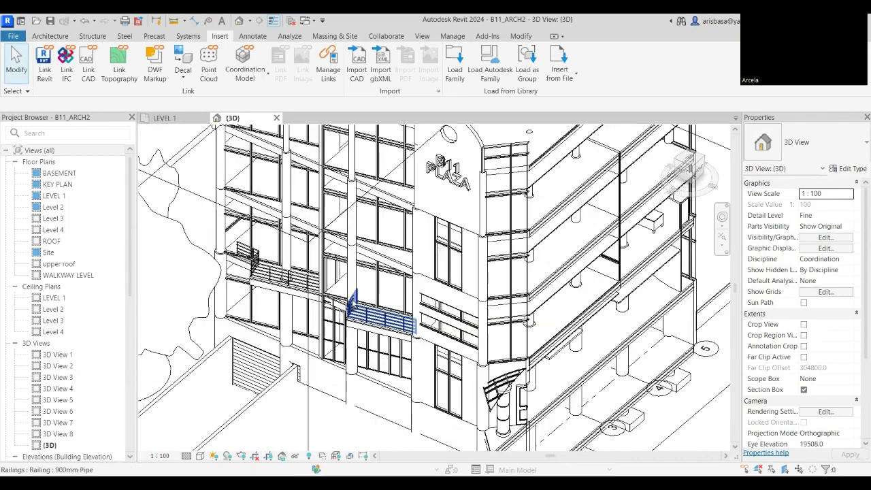
{"action": "scroll", "coordinate": [370, 265], "scroll_direction": "up", "scroll_amount": 3}
{"action": "scroll", "coordinate": [385, 247], "scroll_direction": "up", "scroll_amount": 2}
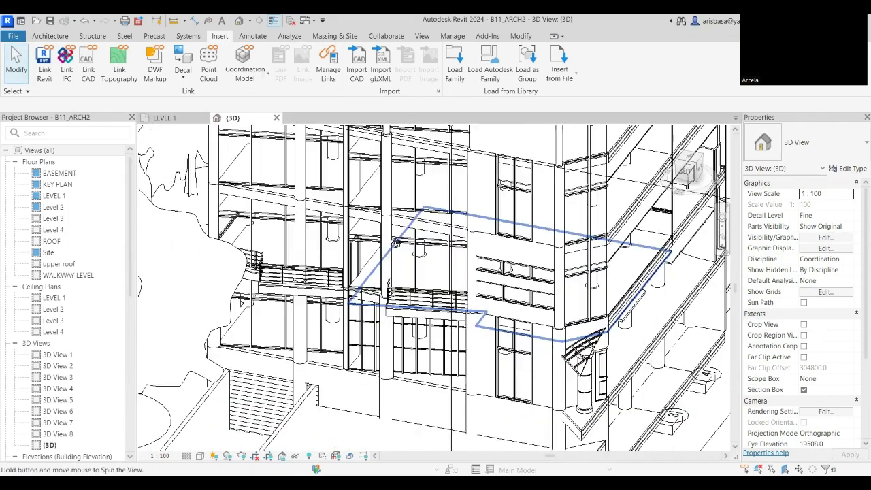
{"action": "scroll", "coordinate": [415, 334], "scroll_direction": "down", "scroll_amount": 5}
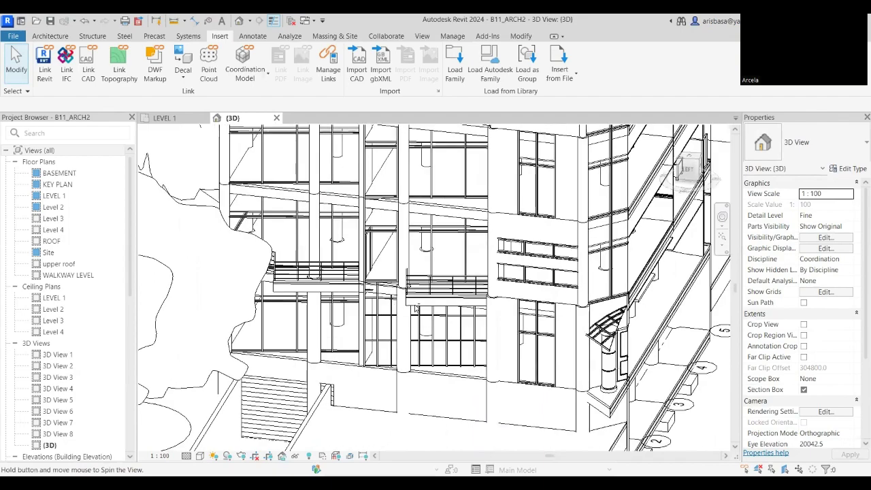
{"action": "middle_click_drag", "start_coordinate": [432, 303], "coordinate": [562, 231], "text": "shift"}
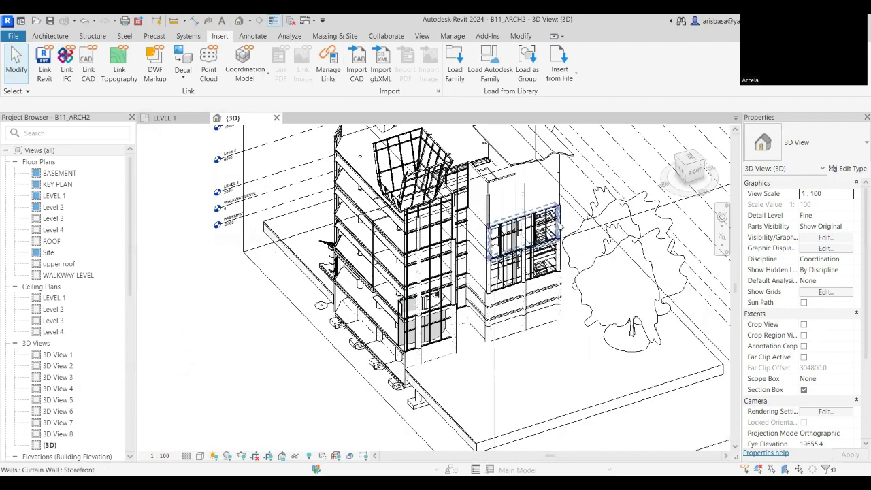
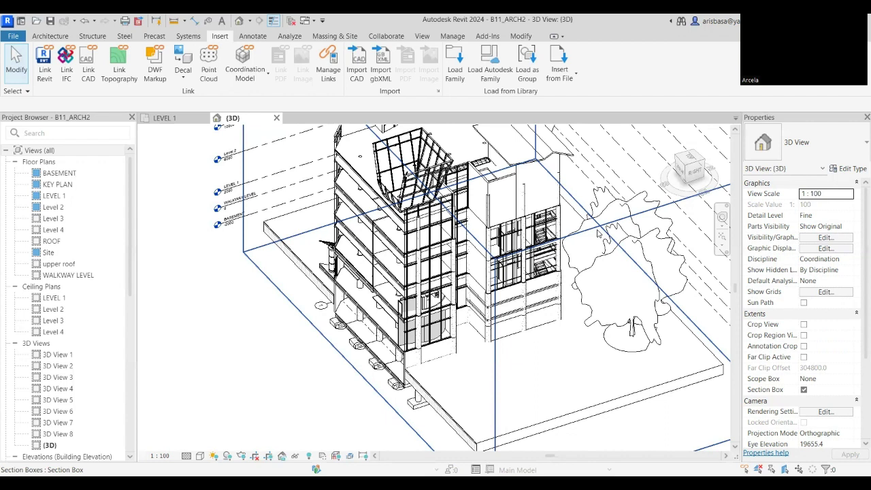
Orbit the B11_ARCH2 building to a near-front 3D view, then close the 3D view
{"action": "scroll", "coordinate": [598, 233], "scroll_direction": "down", "scroll_amount": 5}
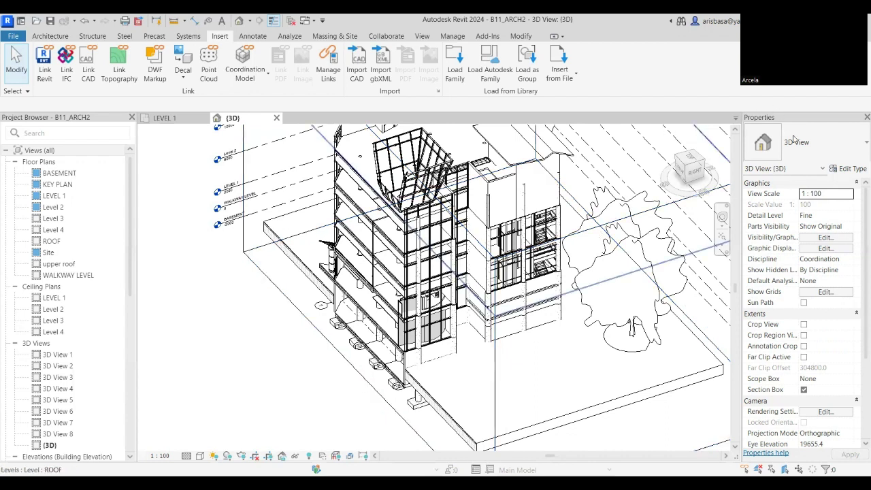
{"action": "middle_click_drag", "start_coordinate": [526, 274], "coordinate": [270, 320], "text": "shift"}
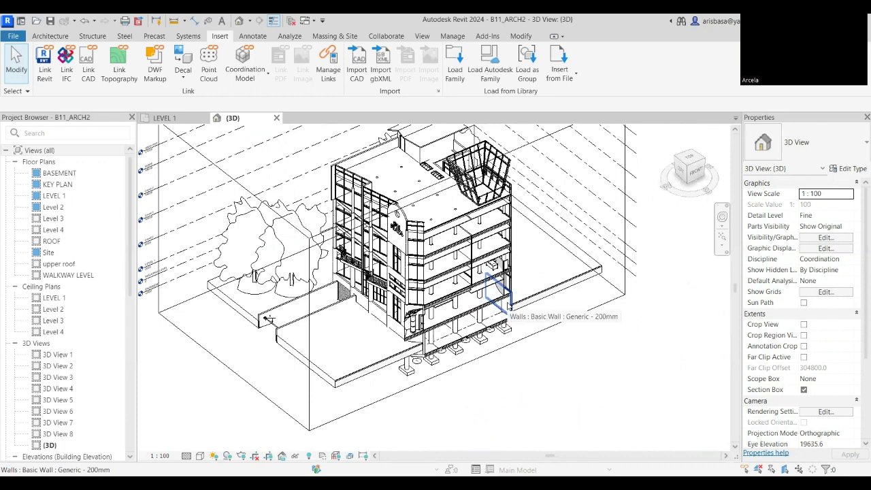
{"action": "scroll", "coordinate": [466, 279], "scroll_direction": "up", "scroll_amount": 6}
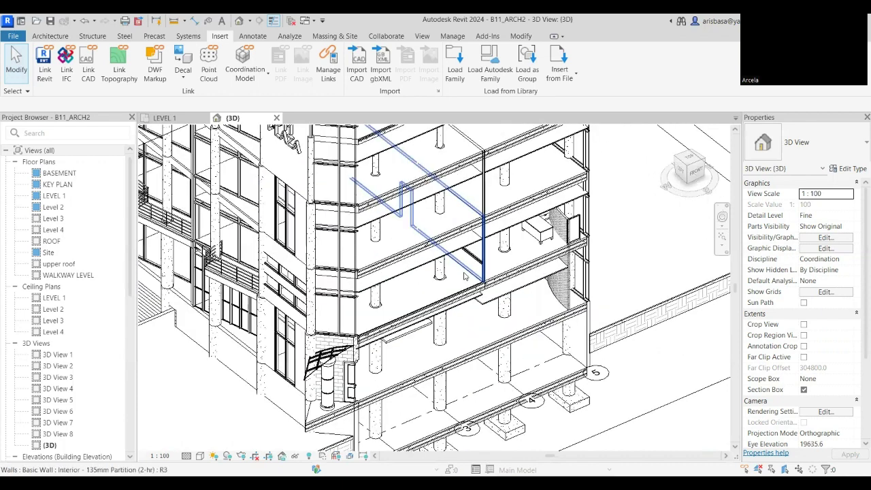
{"action": "scroll", "coordinate": [483, 313], "scroll_direction": "down", "scroll_amount": 3}
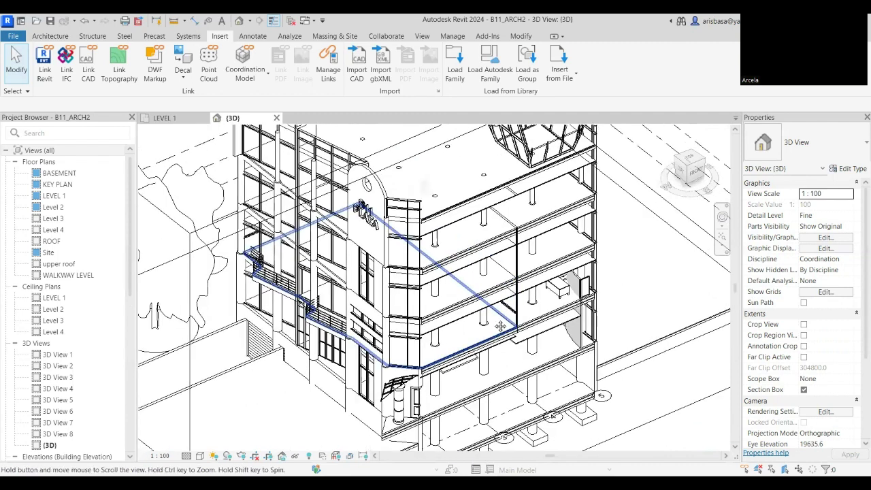
{"action": "scroll", "coordinate": [485, 262], "scroll_direction": "up", "scroll_amount": 2}
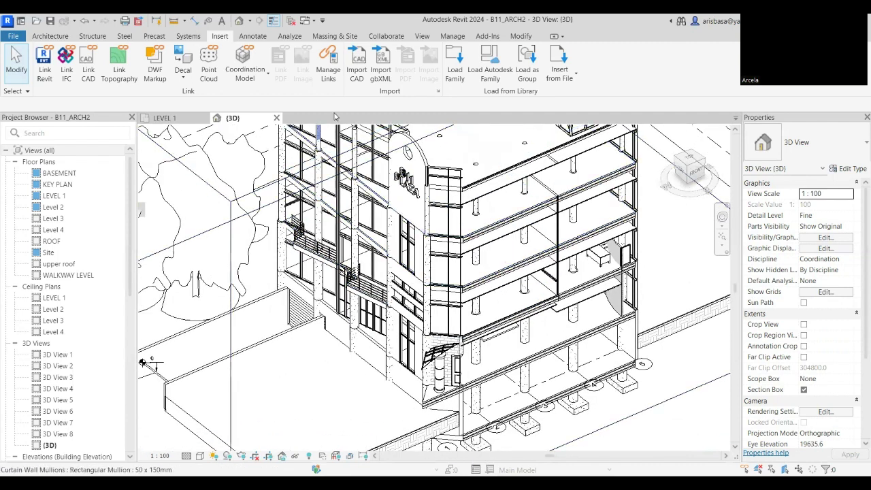
{"action": "left_click", "coordinate": [276, 118]}
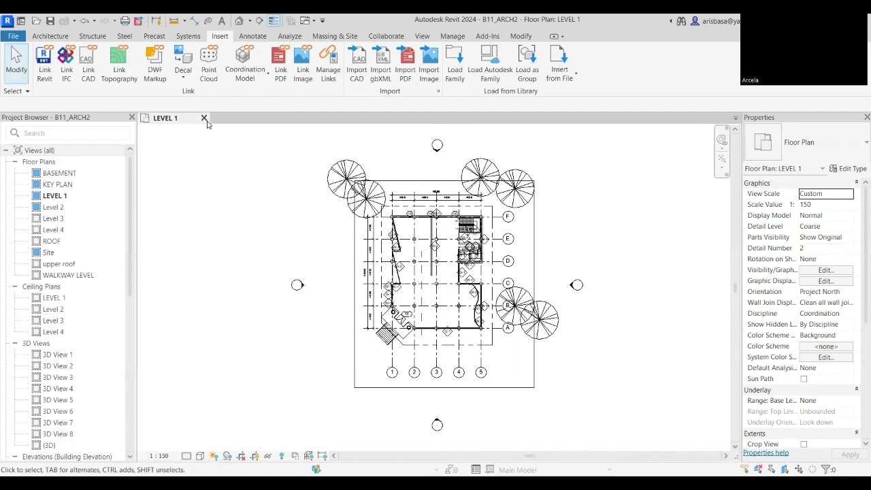
Close B11_ARCH2 with its changes saved and open B11 STR3 from the Home screen
{"action": "left_click", "coordinate": [204, 119]}
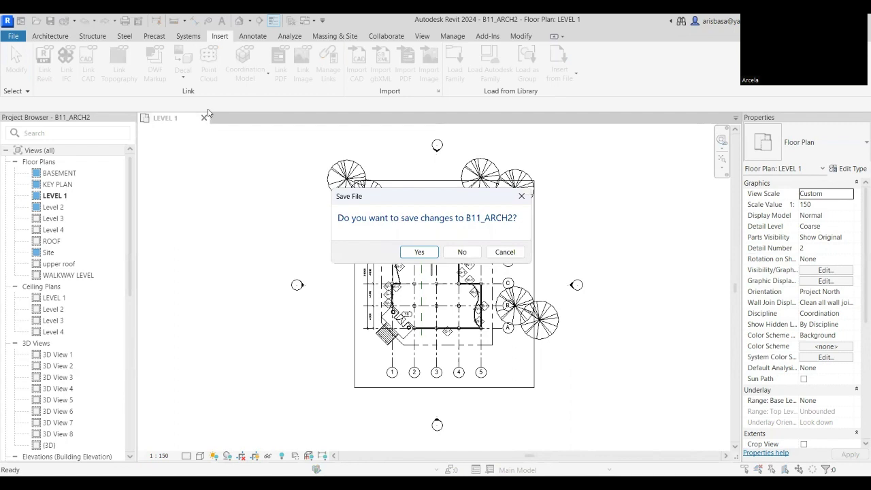
{"action": "left_click", "coordinate": [420, 252]}
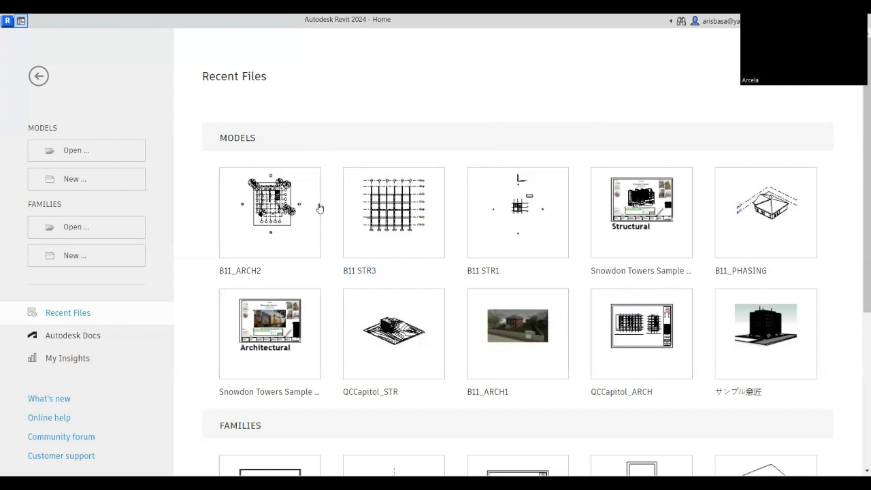
{"action": "left_click", "coordinate": [396, 239]}
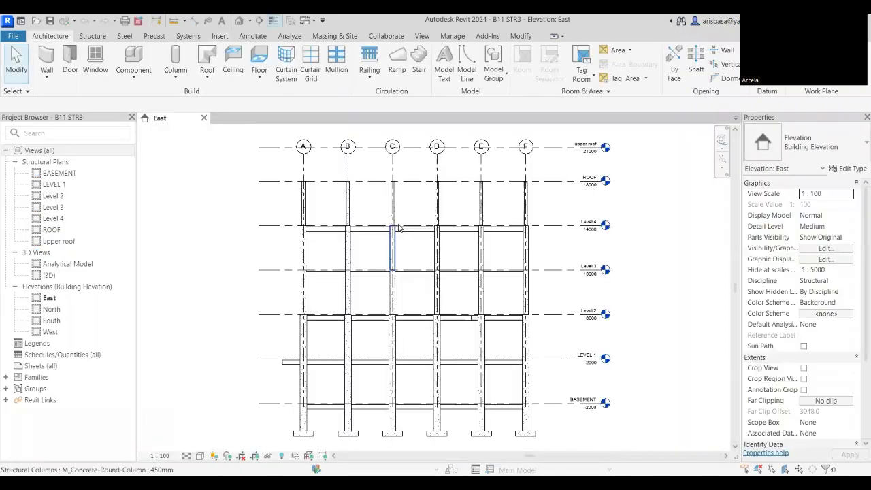
Open the LEVEL 1 structural plan and zoom in on its grid of round concrete columns
{"action": "scroll", "coordinate": [593, 272], "scroll_direction": "down", "scroll_amount": 1}
{"action": "middle_click_drag", "start_coordinate": [585, 283], "coordinate": [571, 275]}
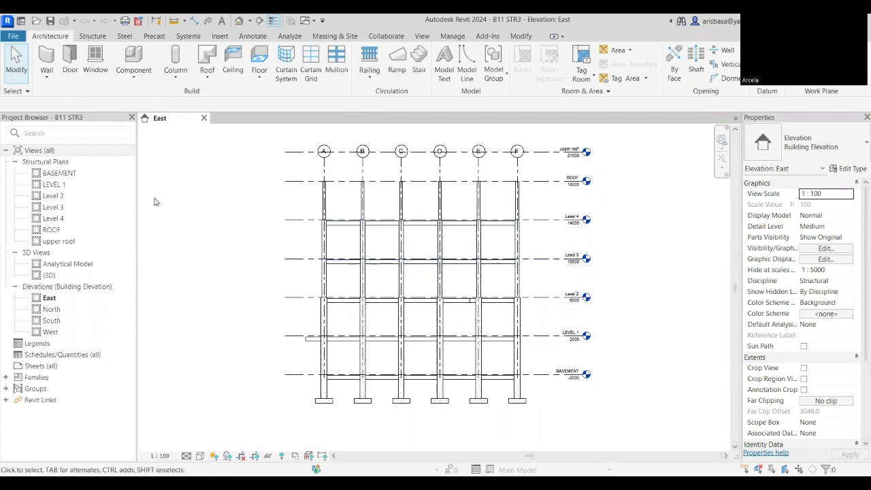
{"action": "double_click", "coordinate": [55, 185]}
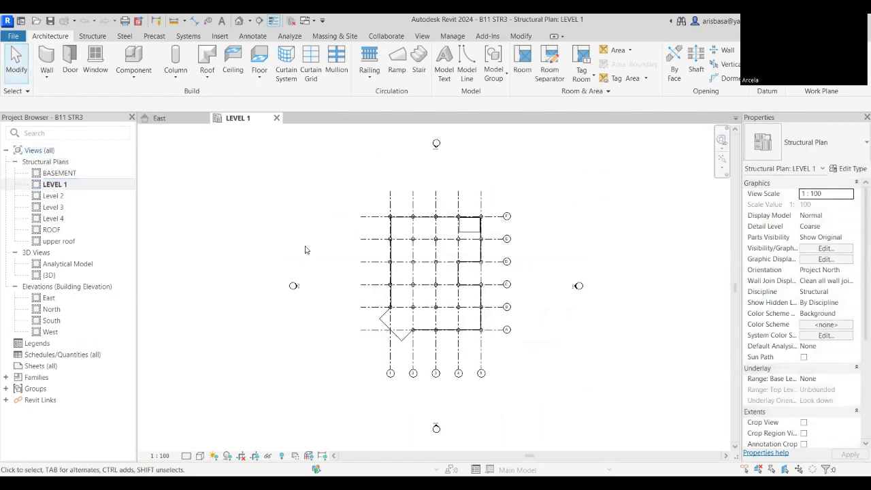
{"action": "scroll", "coordinate": [417, 255], "scroll_direction": "up", "scroll_amount": 5}
{"action": "middle_click_drag", "start_coordinate": [445, 266], "coordinate": [313, 271]}
{"action": "scroll", "coordinate": [376, 275], "scroll_direction": "down", "scroll_amount": 1}
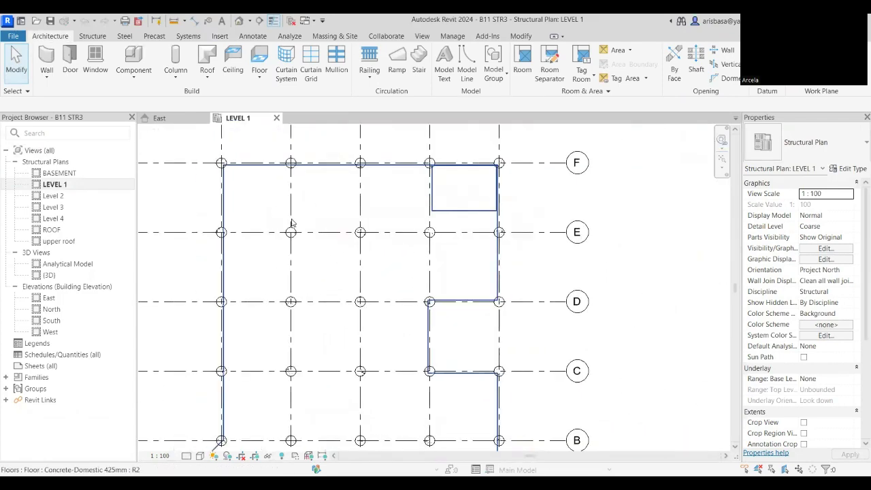
{"action": "middle_click_drag", "start_coordinate": [320, 261], "coordinate": [324, 268]}
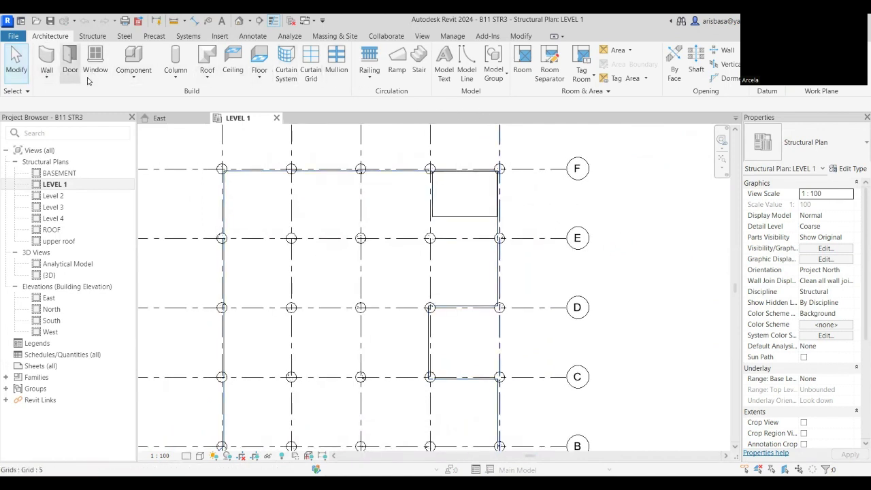
Start the Beam tool with the M_Concrete-Rectangular Beam 300 x 600mm type
{"action": "left_click", "coordinate": [91, 36]}
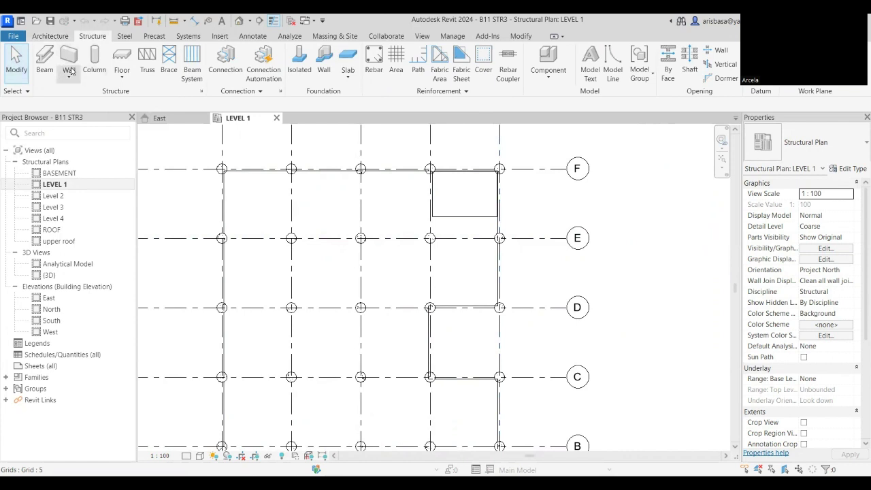
{"action": "left_click", "coordinate": [48, 71]}
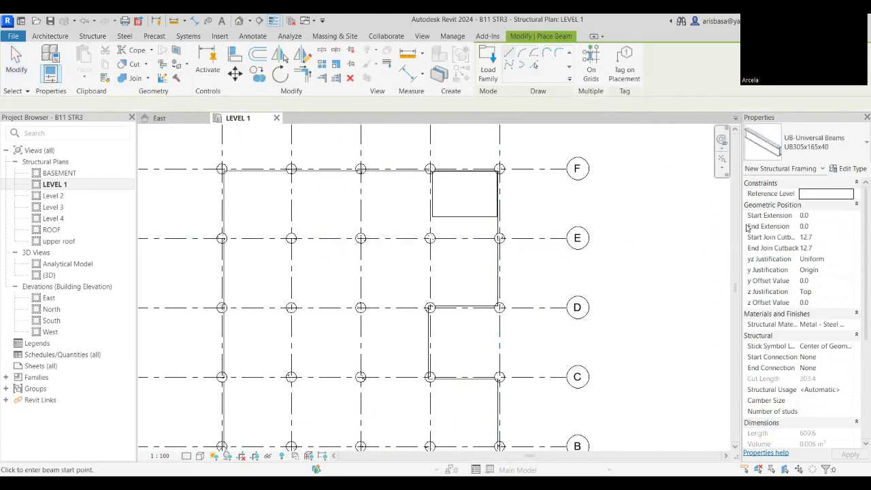
{"action": "left_click", "coordinate": [838, 156]}
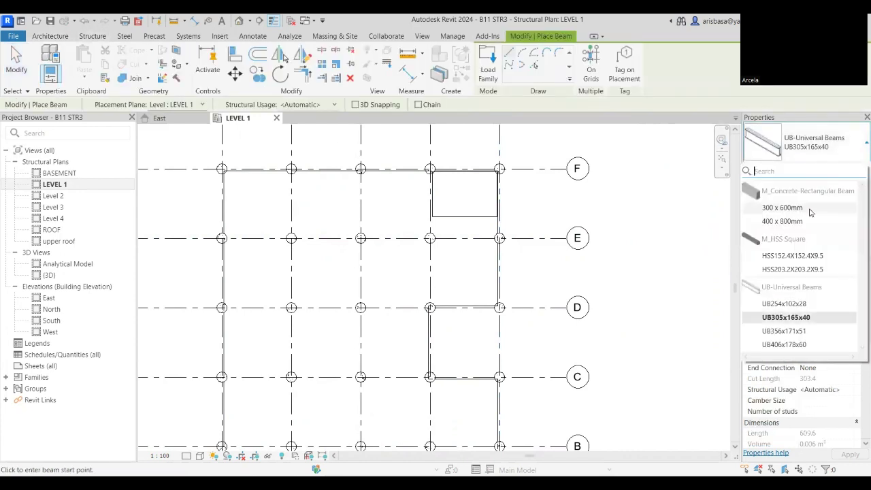
{"action": "left_click", "coordinate": [811, 212]}
{"action": "scroll", "coordinate": [243, 236], "scroll_direction": "up", "scroll_amount": 3}
Draw four beams between grid intersections to enclose the D–E bay
{"action": "left_click", "coordinate": [303, 237]}
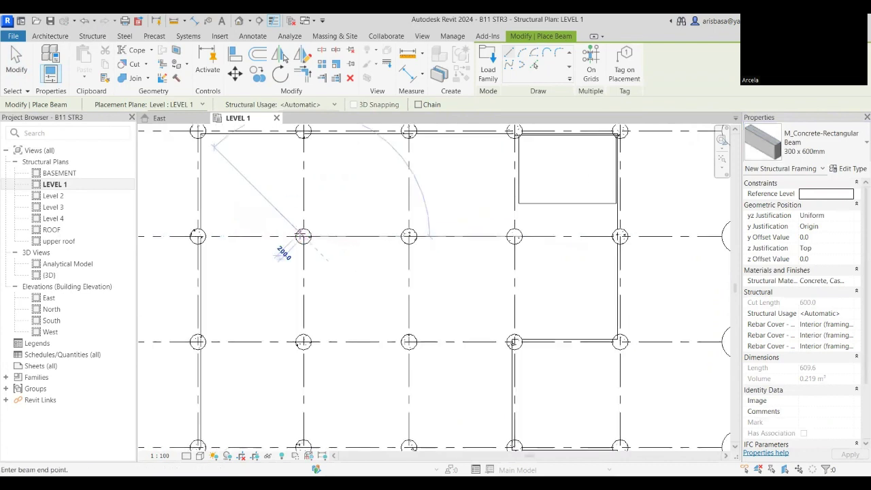
{"action": "left_click", "coordinate": [409, 237]}
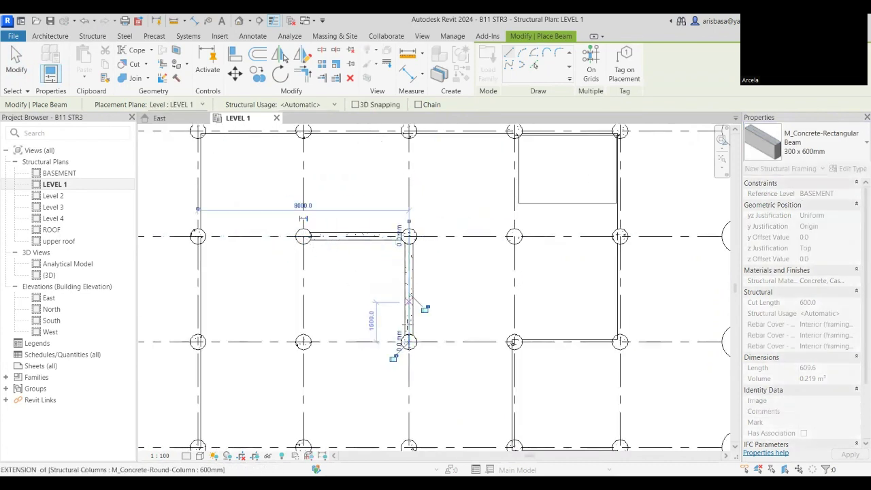
{"action": "left_click", "coordinate": [409, 342]}
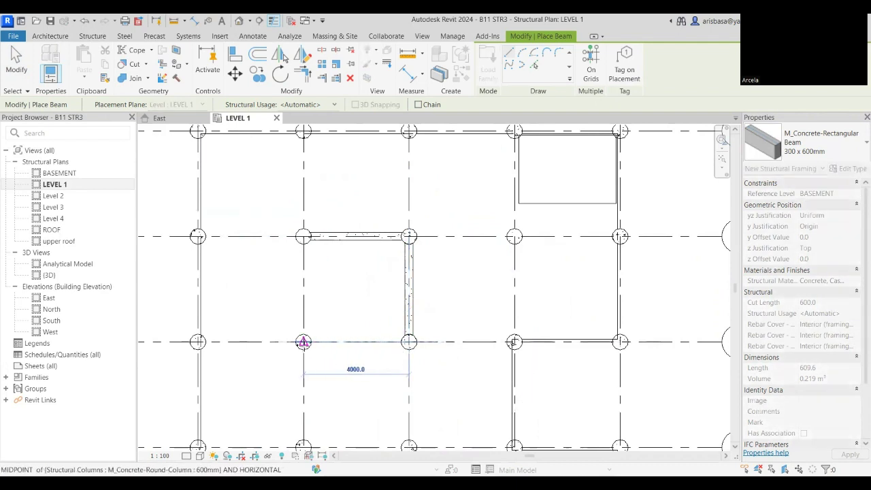
{"action": "left_click", "coordinate": [303, 342]}
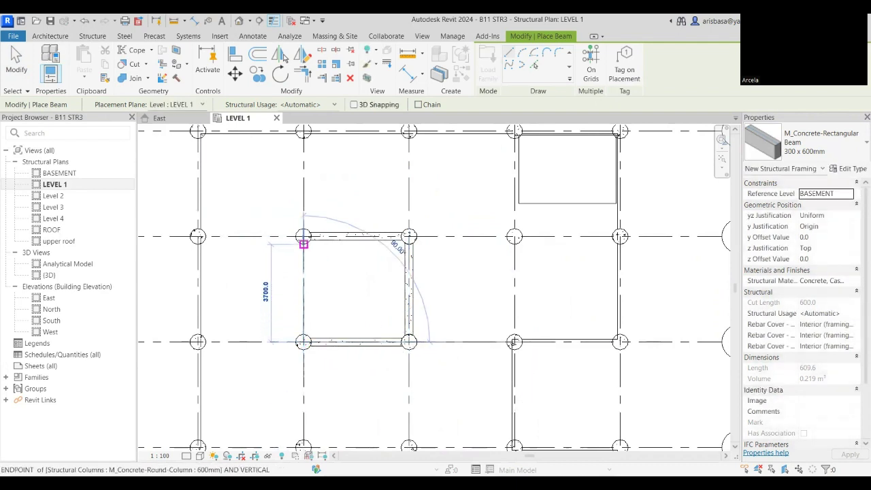
{"action": "left_click", "coordinate": [303, 237]}
{"action": "key", "text": "Escape"}
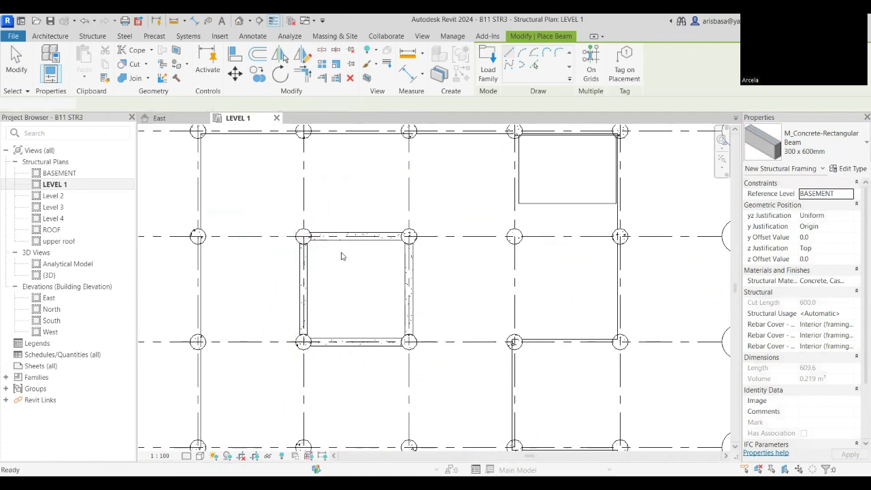
{"action": "key", "text": "Escape"}
{"action": "scroll", "coordinate": [341, 252], "scroll_direction": "down", "scroll_amount": 3}
{"action": "middle_click_drag", "start_coordinate": [356, 266], "coordinate": [361, 242]}
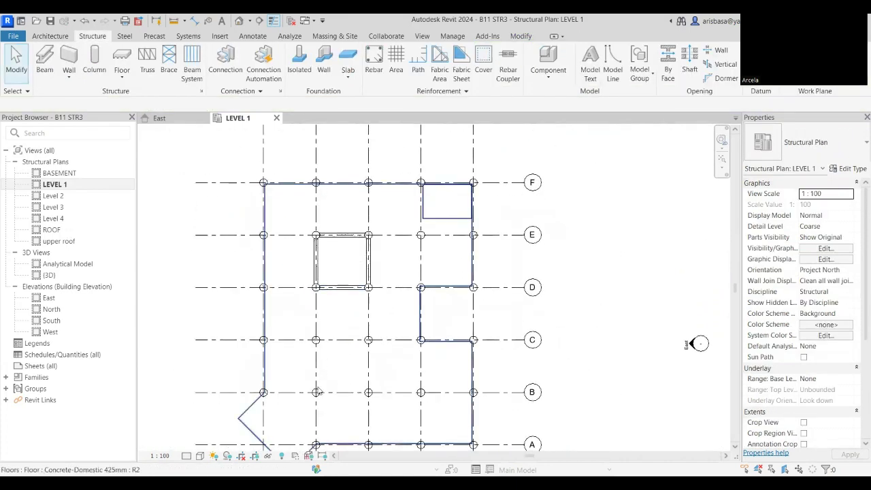
Inspect the new beams in the 3D view from a front-left angle
{"action": "middle_click_drag", "start_coordinate": [337, 439], "coordinate": [342, 409]}
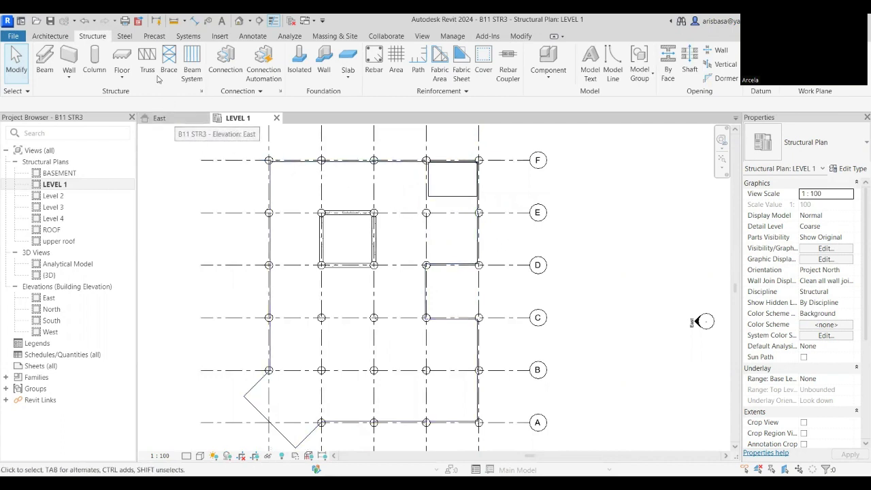
{"action": "left_click", "coordinate": [237, 22]}
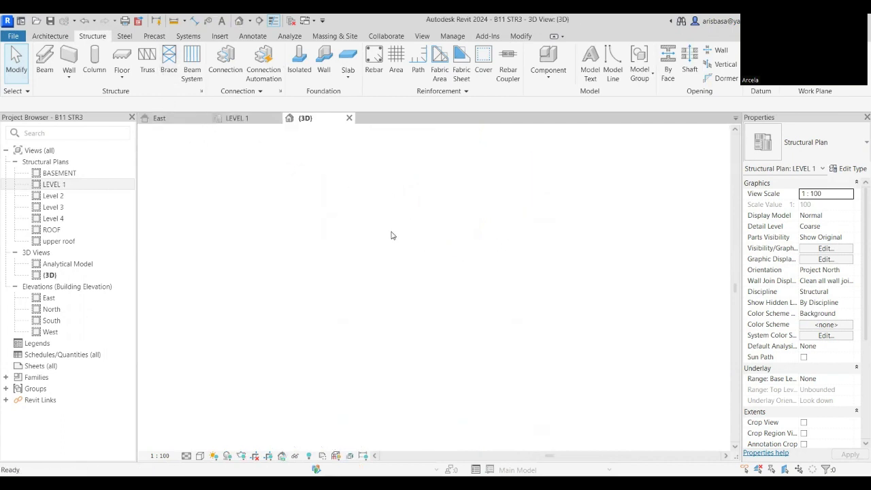
{"action": "middle_click_drag", "start_coordinate": [408, 383], "coordinate": [487, 306], "text": "shift"}
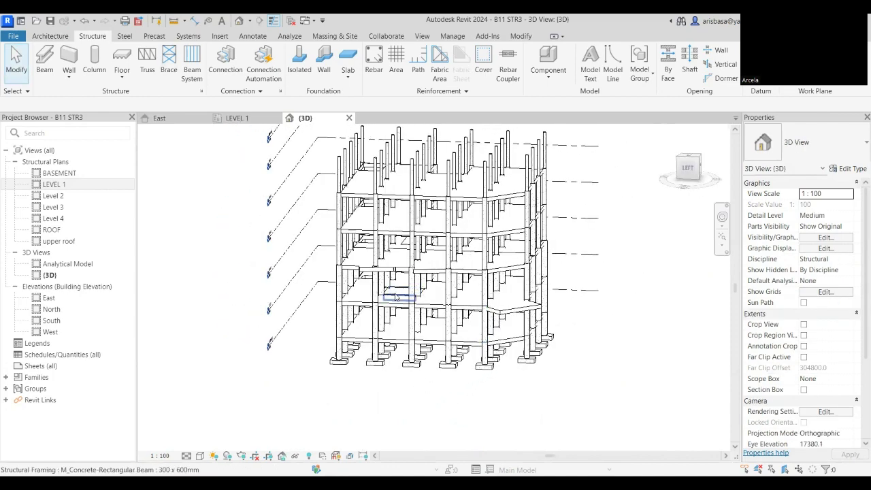
{"action": "scroll", "coordinate": [398, 296], "scroll_direction": "up", "scroll_amount": 3}
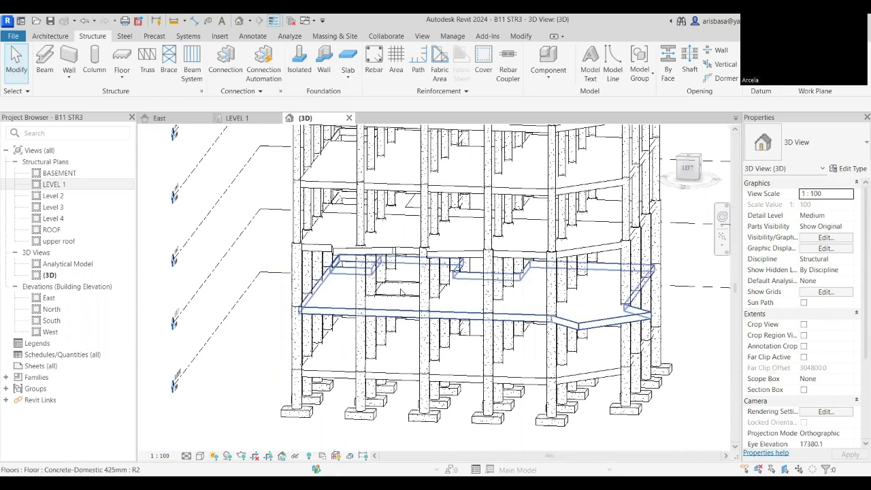
{"action": "mouse_move", "coordinate": [397, 305]}
{"action": "middle_mouse_down", "text": "shift"}
{"action": "mouse_move", "coordinate": [406, 311]}
{"action": "mouse_move", "coordinate": [388, 317]}
{"action": "mouse_move", "coordinate": [384, 300]}
{"action": "middle_mouse_up", "text": "shift"}
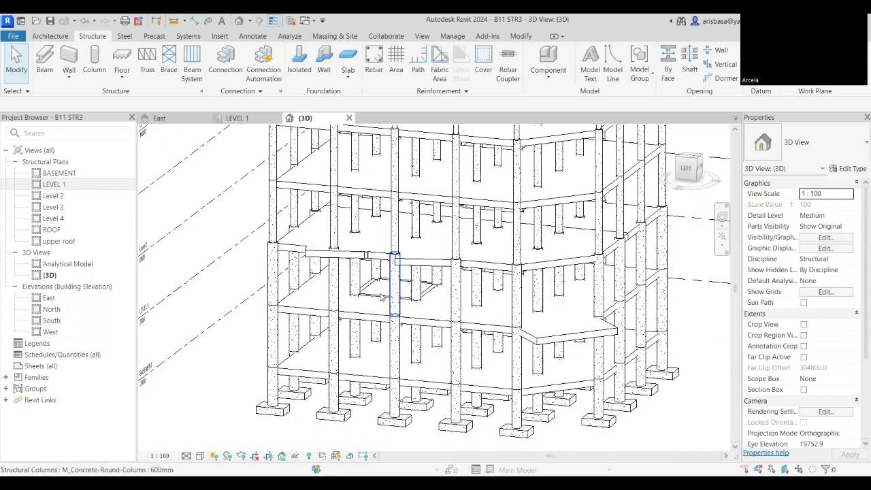
{"action": "scroll", "coordinate": [373, 304], "scroll_direction": "up", "scroll_amount": 4}
{"action": "left_click", "coordinate": [372, 302]}
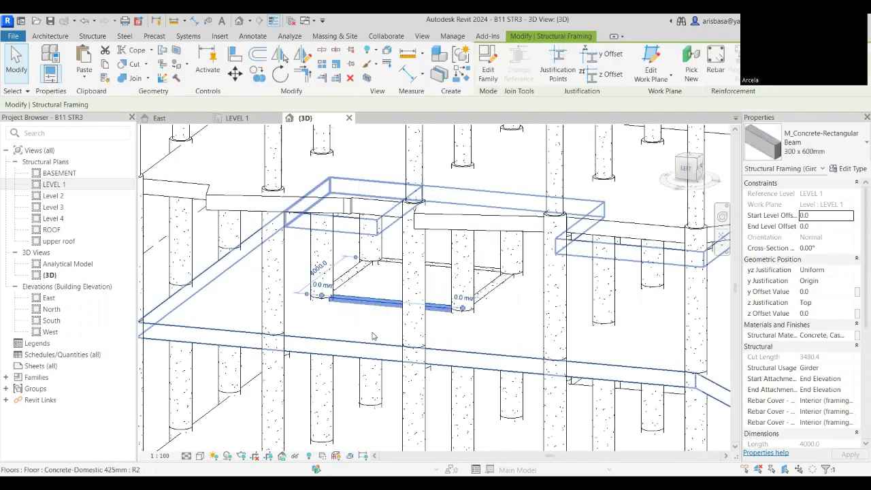
{"action": "middle_click_drag", "start_coordinate": [374, 337], "coordinate": [411, 312], "text": "shift"}
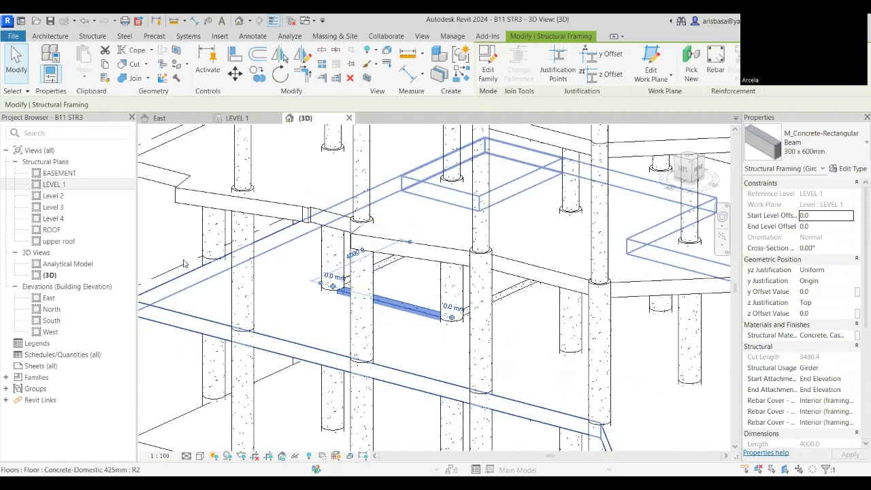
Reopen the LEVEL 1 structural plan, clear the selection and zoom onto the D–E bay
{"action": "double_click", "coordinate": [102, 185]}
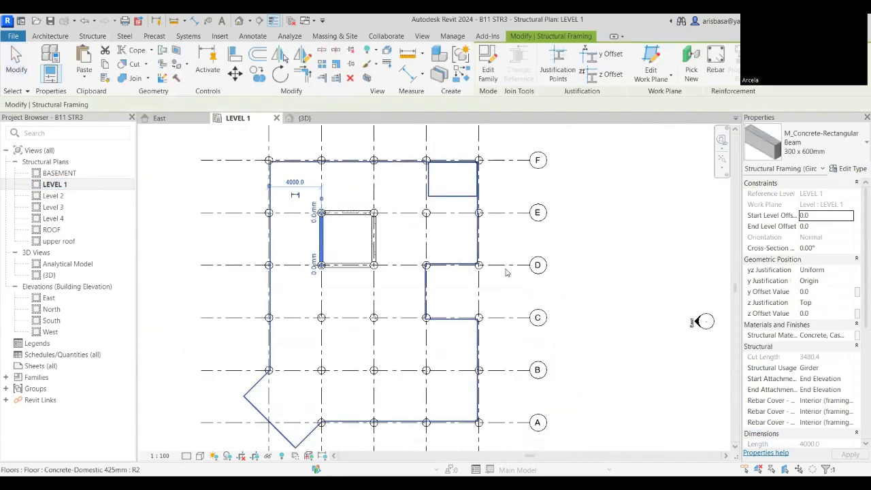
{"action": "scroll", "coordinate": [371, 250], "scroll_direction": "up", "scroll_amount": 3}
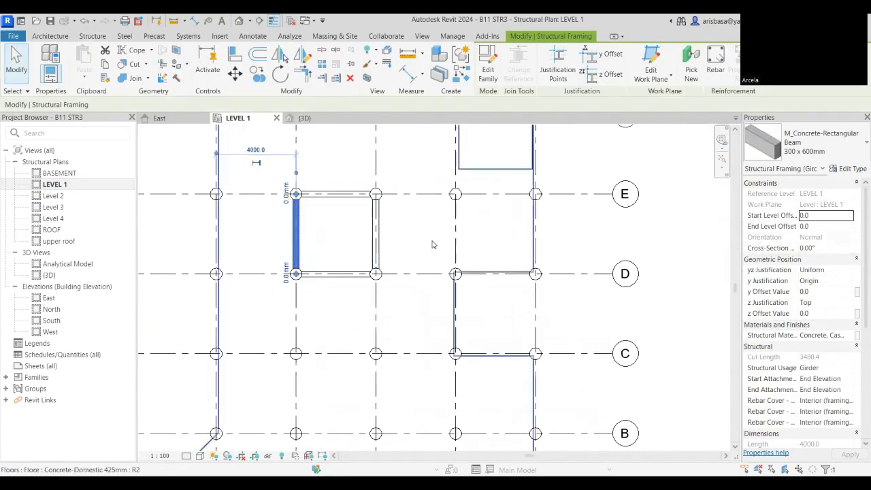
{"action": "key", "text": "Escape"}
{"action": "scroll", "coordinate": [576, 248], "scroll_direction": "down", "scroll_amount": 2}
{"action": "scroll", "coordinate": [459, 205], "scroll_direction": "up", "scroll_amount": 2}
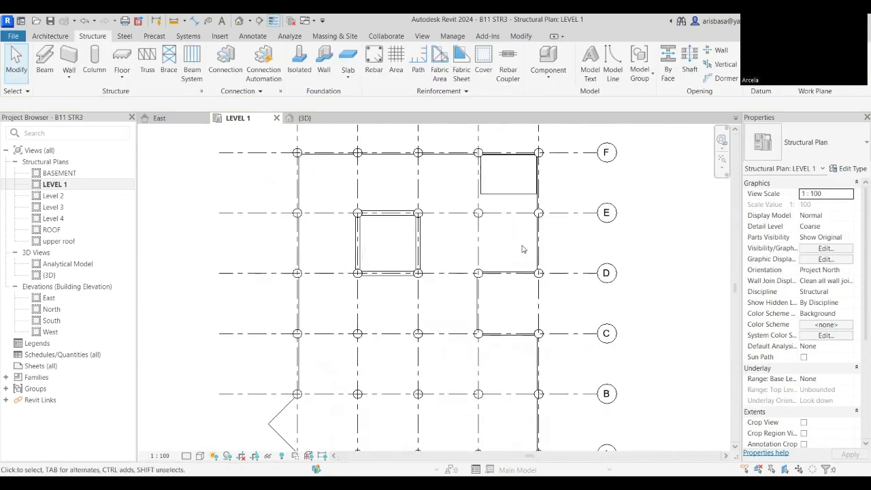
Select the four bay beams and try -100 level offsets and -100° cross-section rotation
{"action": "left_click", "coordinate": [368, 216]}
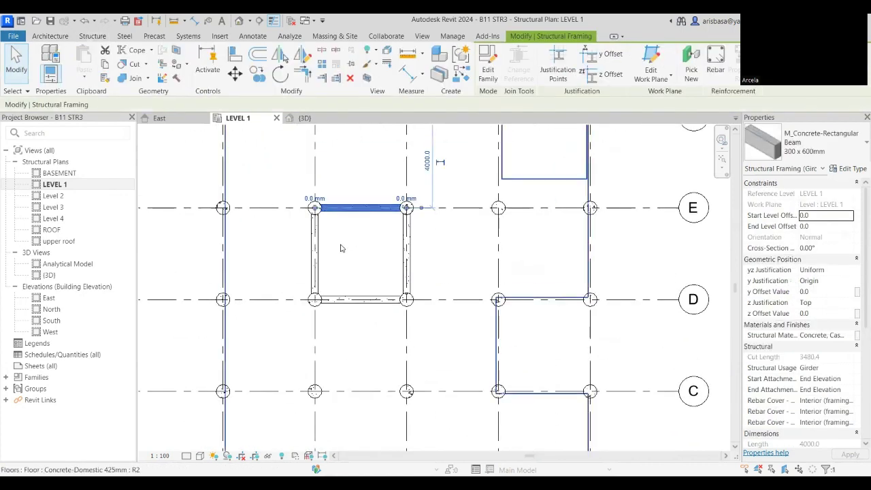
{"action": "left_click", "coordinate": [317, 251], "text": "ctrl"}
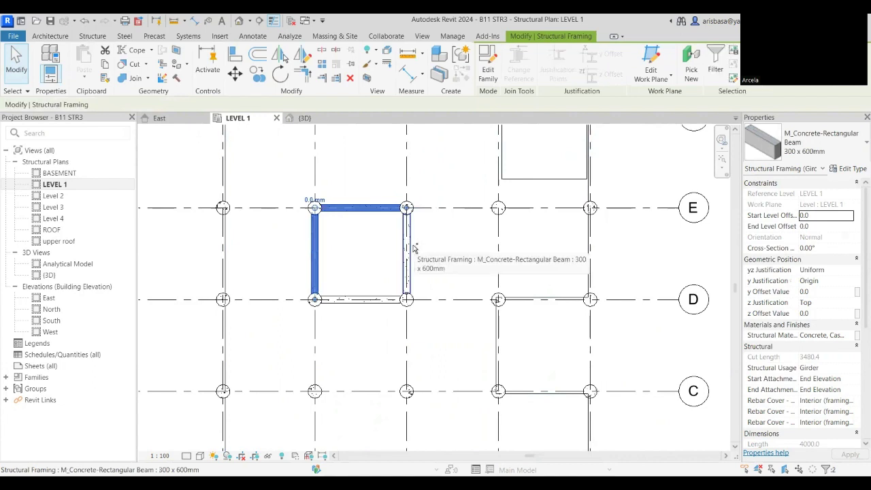
{"action": "left_click", "coordinate": [408, 251], "text": "ctrl"}
{"action": "left_click", "coordinate": [371, 297], "text": "ctrl"}
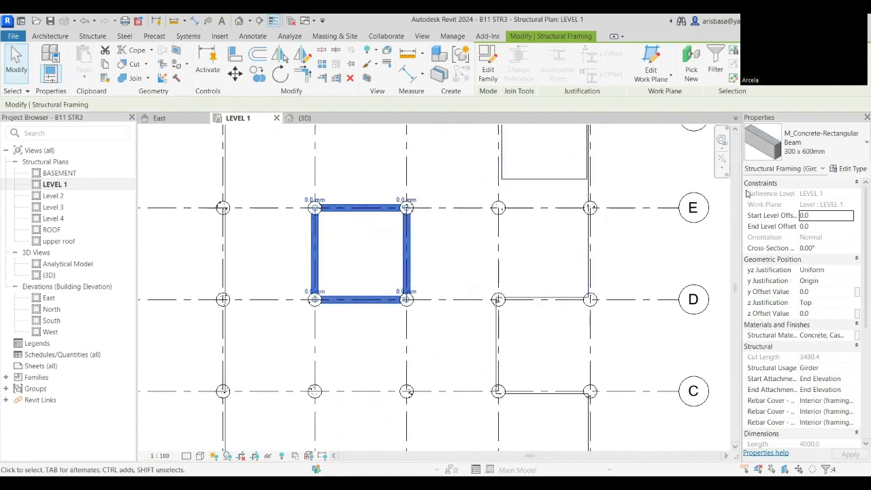
{"action": "left_click", "coordinate": [829, 216]}
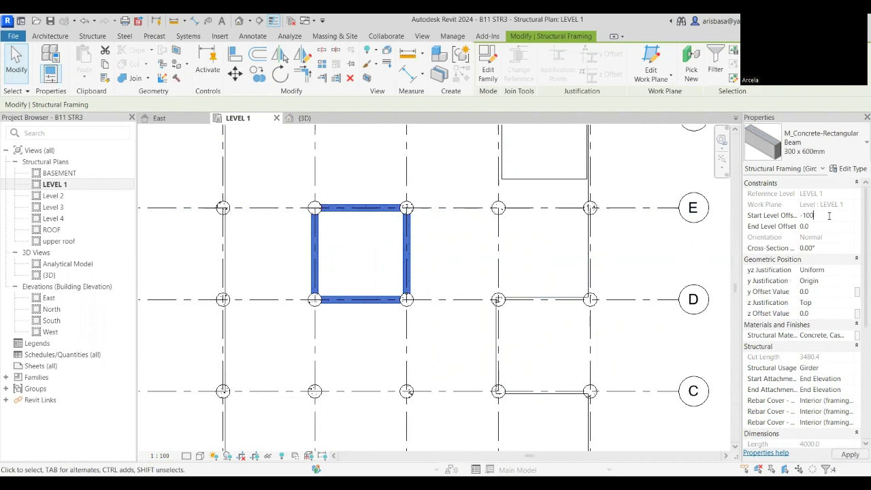
{"action": "left_click", "coordinate": [827, 230]}
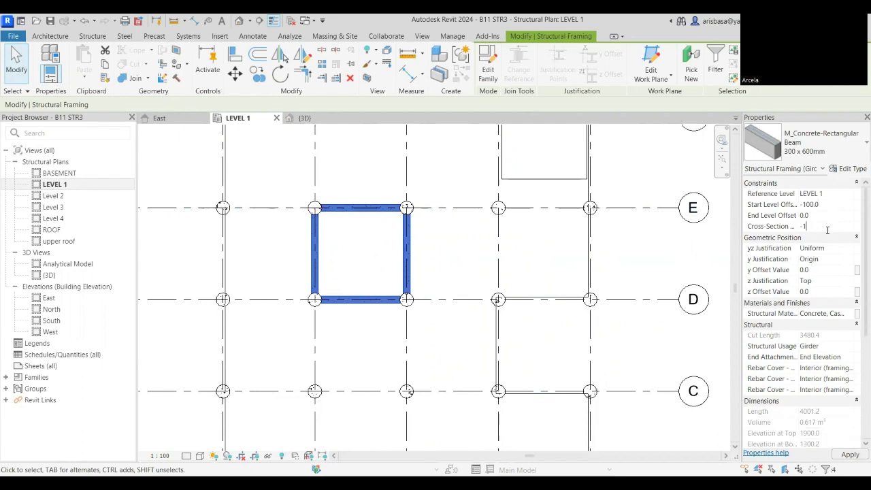
{"action": "key", "text": "Return"}
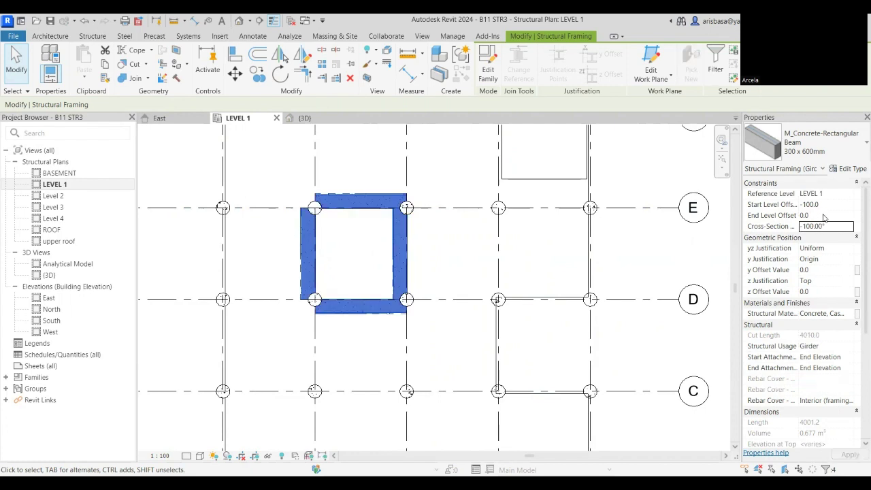
{"action": "left_click", "coordinate": [823, 216]}
{"action": "type", "text": "-"}
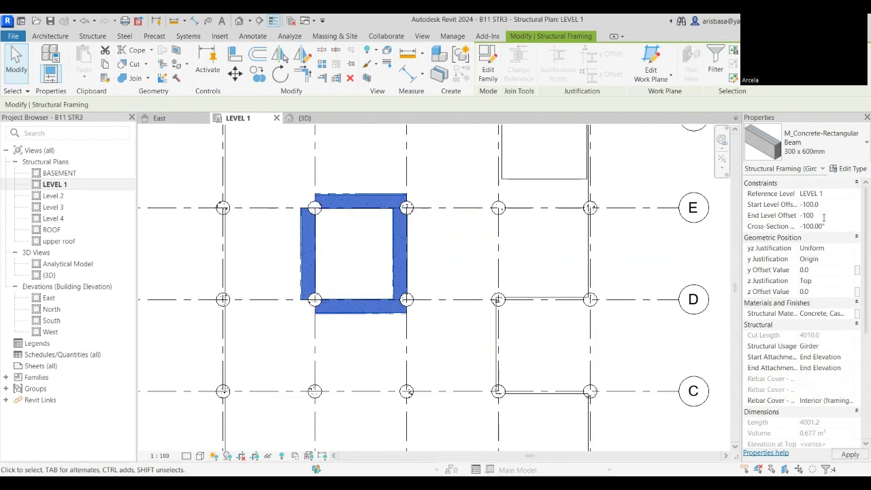
{"action": "type", "text": "100"}
{"action": "left_click", "coordinate": [830, 225]}
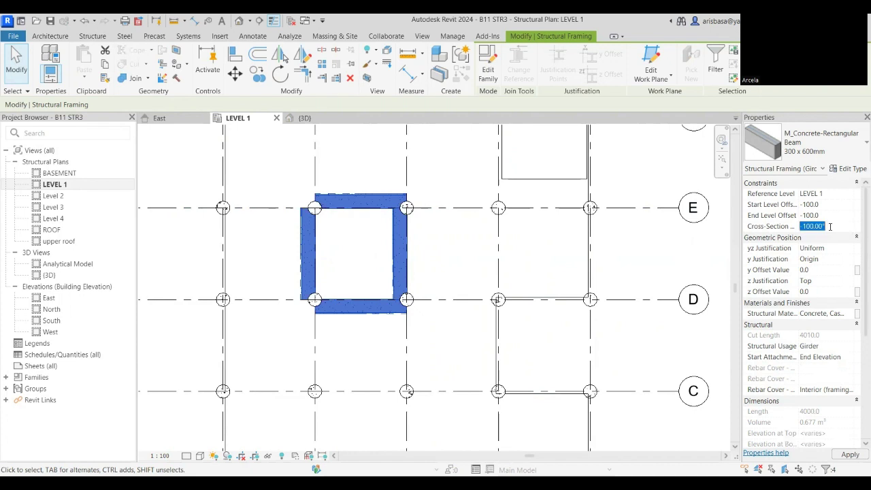
{"action": "left_click", "coordinate": [475, 258]}
Select all instances of the bay beam visible in the view
{"action": "left_click", "coordinate": [622, 271]}
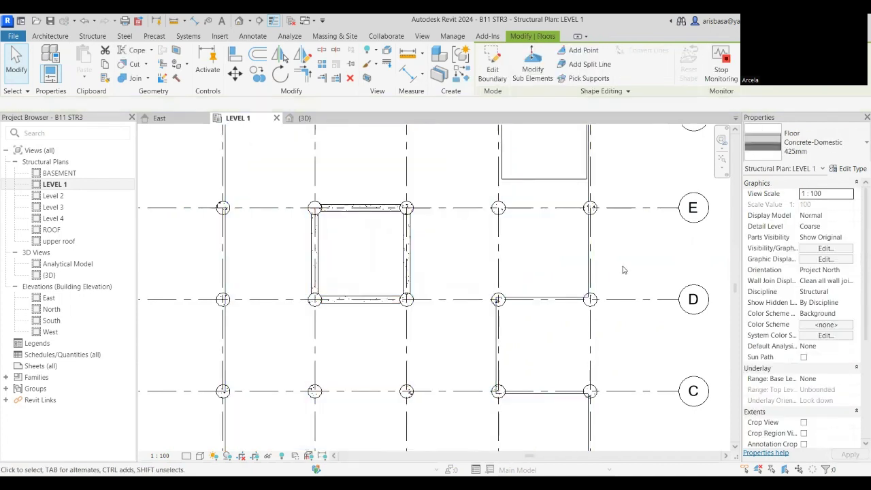
{"action": "left_click", "coordinate": [366, 216]}
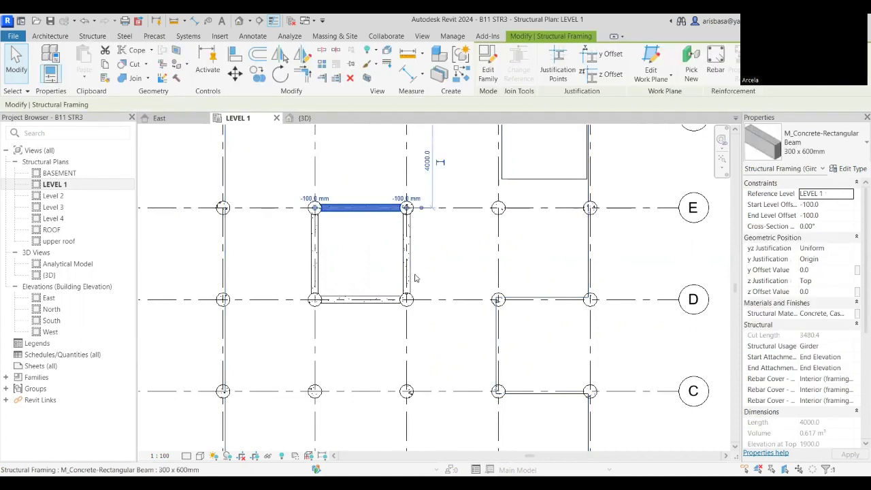
{"action": "right_click", "coordinate": [420, 313]}
{"action": "mouse_move", "coordinate": [435, 316]}
{"action": "left_click", "coordinate": [524, 315]}
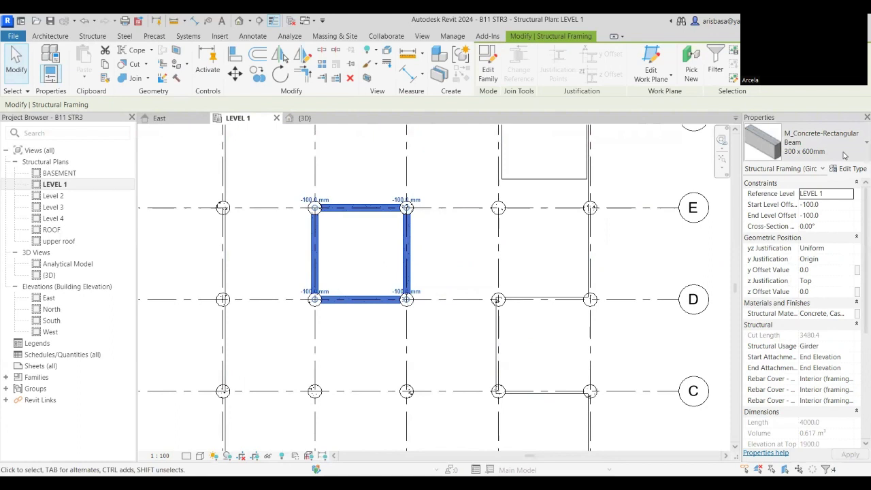
Set the beams' start and end level offsets to -200 mm
{"action": "left_click", "coordinate": [832, 208]}
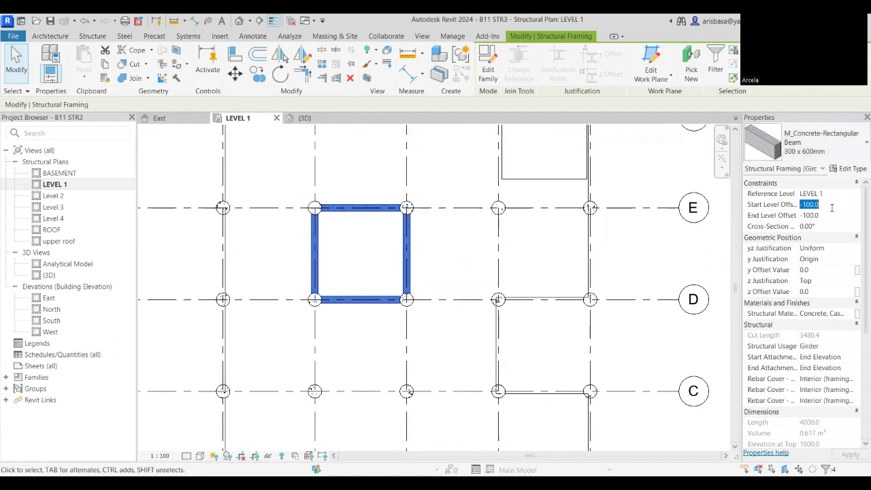
{"action": "type", "text": "-200"}
{"action": "left_click", "coordinate": [825, 215]}
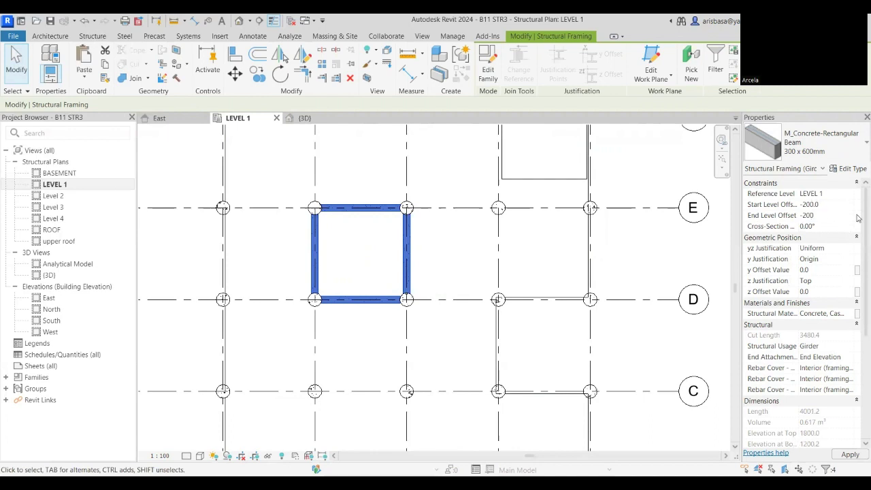
{"action": "key", "text": "Return"}
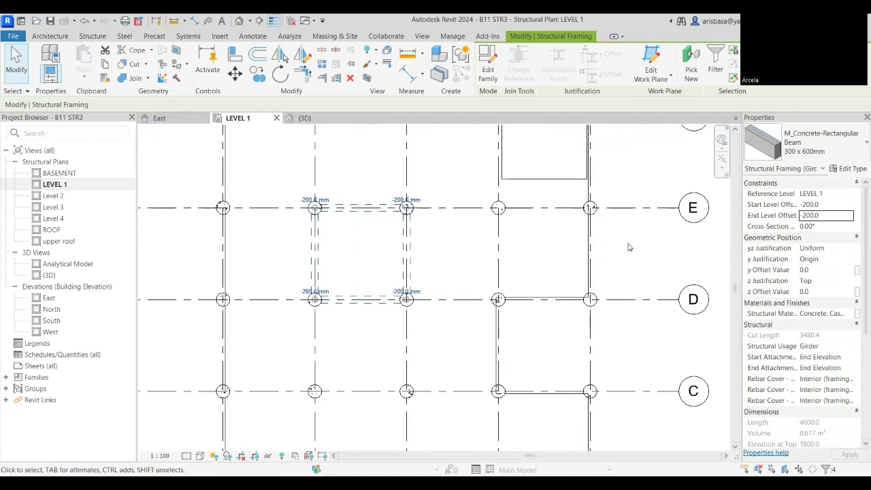
{"action": "key", "text": "Escape"}
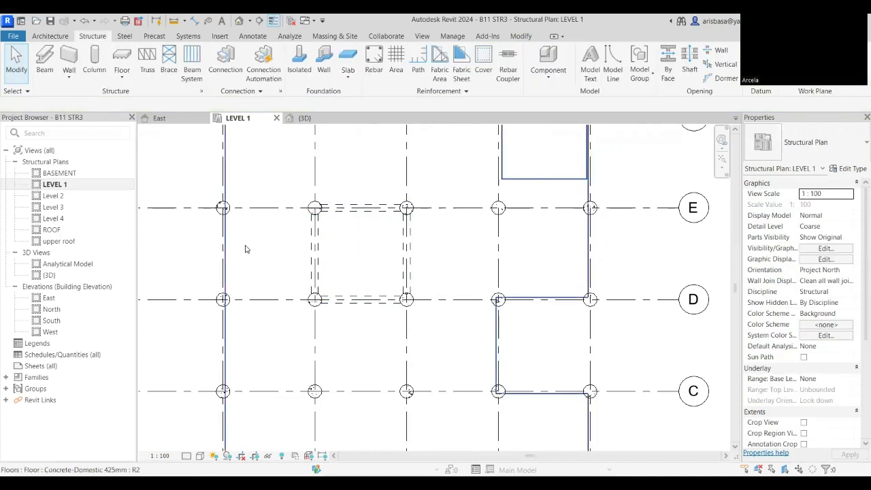
{"action": "scroll", "coordinate": [337, 218], "scroll_direction": "up", "scroll_amount": 4}
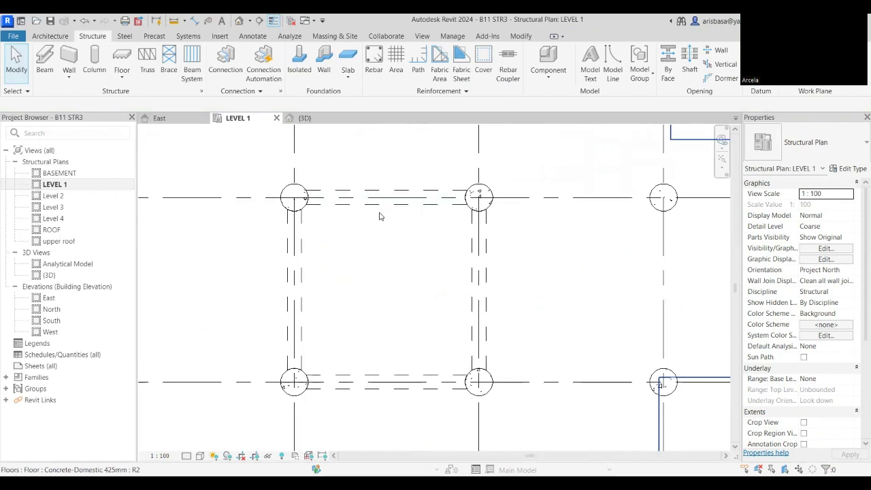
{"action": "scroll", "coordinate": [395, 237], "scroll_direction": "down", "scroll_amount": 4}
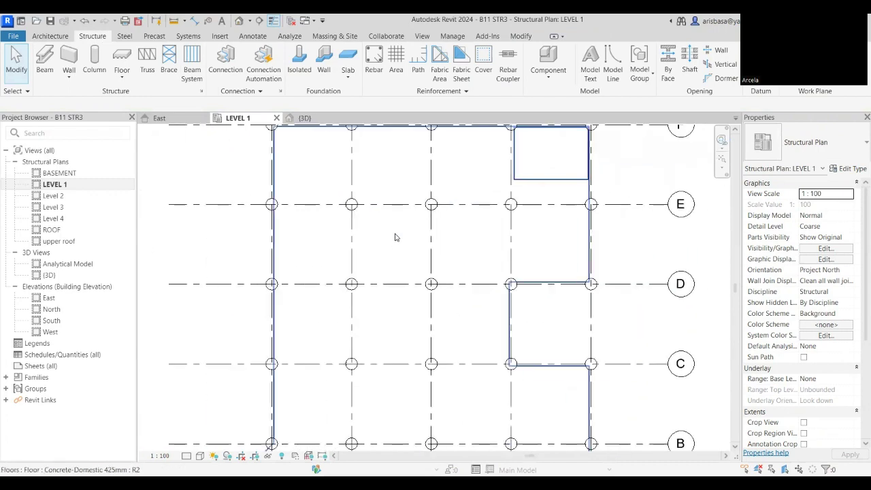
{"action": "scroll", "coordinate": [396, 237], "scroll_direction": "down", "scroll_amount": 2}
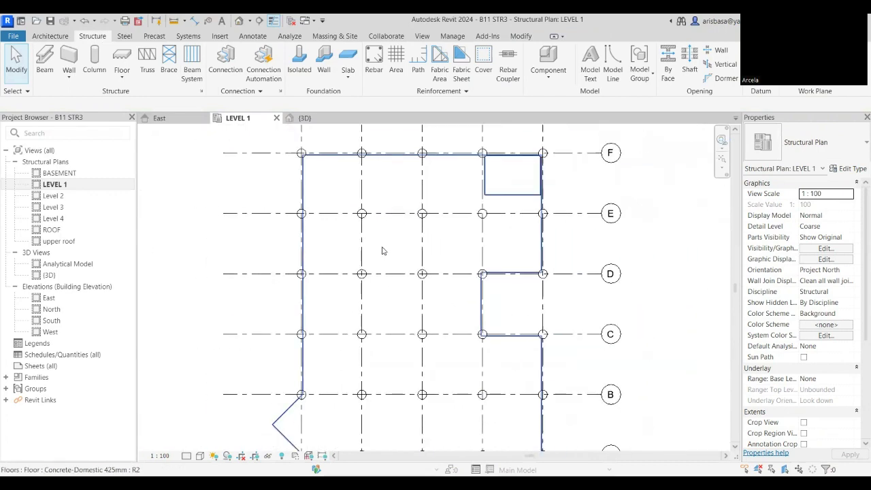
{"action": "left_click", "coordinate": [259, 21]}
Cut Section 1 across the D–E bay and open it
{"action": "left_click", "coordinate": [263, 241]}
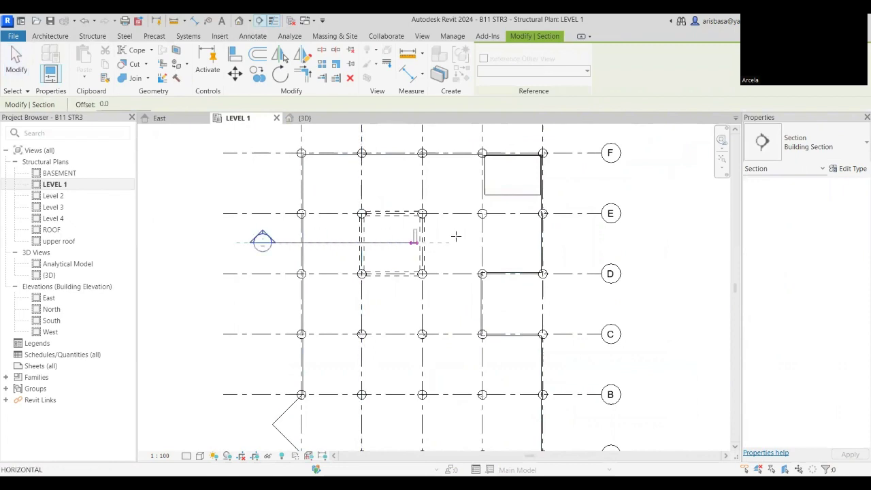
{"action": "left_click", "coordinate": [558, 240]}
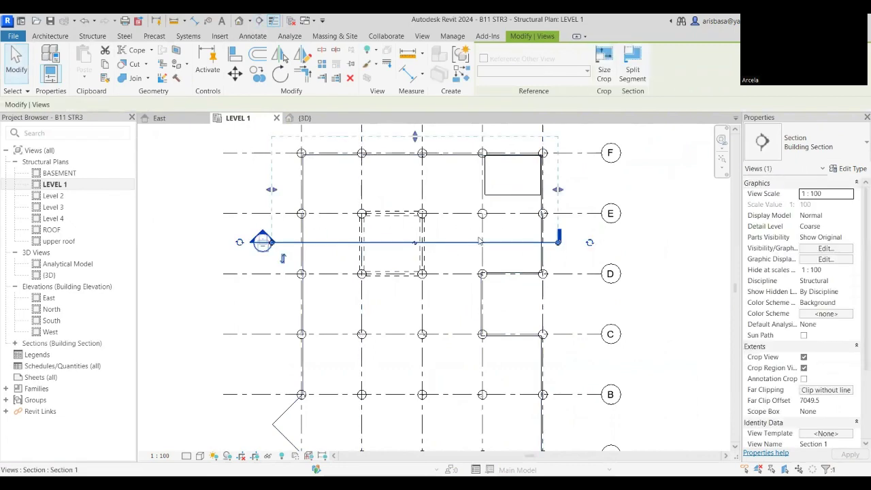
{"action": "right_click", "coordinate": [524, 242]}
{"action": "left_click", "coordinate": [548, 270]}
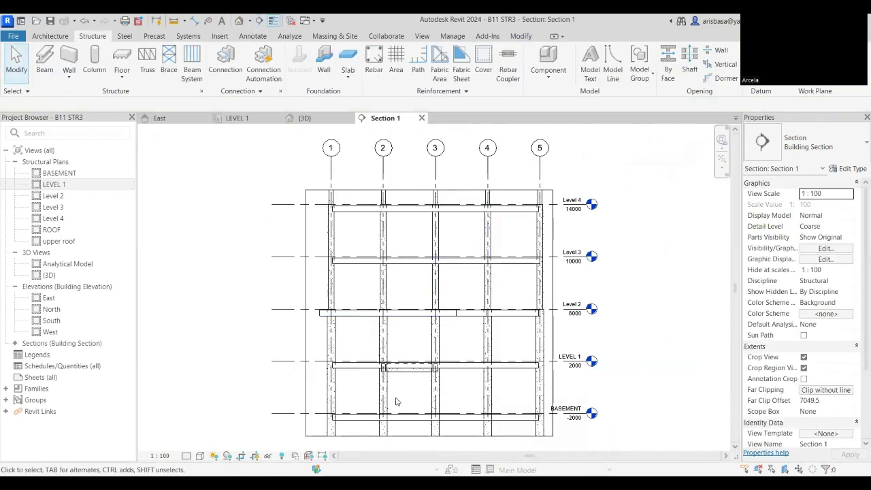
{"action": "scroll", "coordinate": [395, 401], "scroll_direction": "up", "scroll_amount": 6}
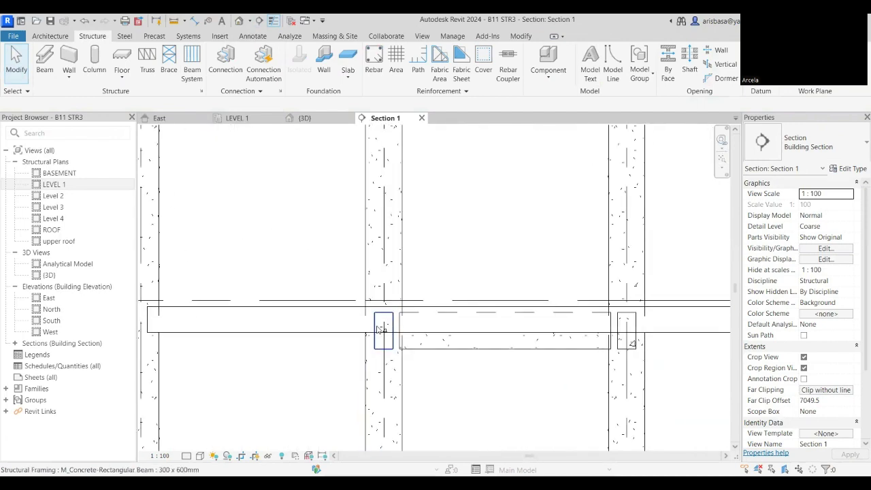
{"action": "scroll", "coordinate": [379, 330], "scroll_direction": "up", "scroll_amount": 2}
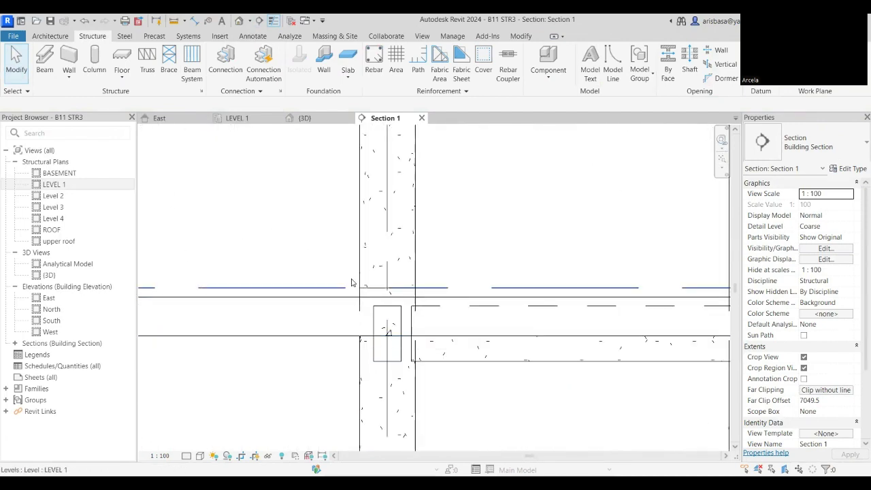
{"action": "scroll", "coordinate": [351, 282], "scroll_direction": "down", "scroll_amount": 2}
{"action": "scroll", "coordinate": [316, 276], "scroll_direction": "up", "scroll_amount": 1}
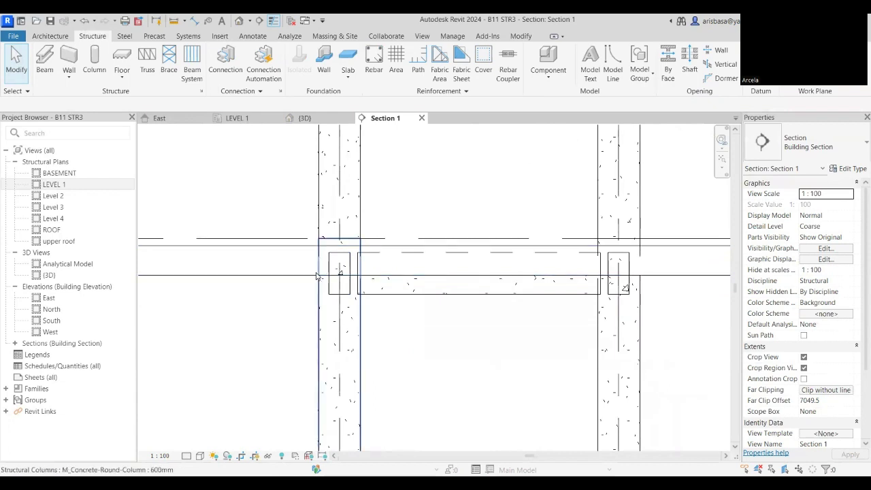
Drag both beams down and try aligning them to the slab underside
{"action": "left_click", "coordinate": [339, 298]}
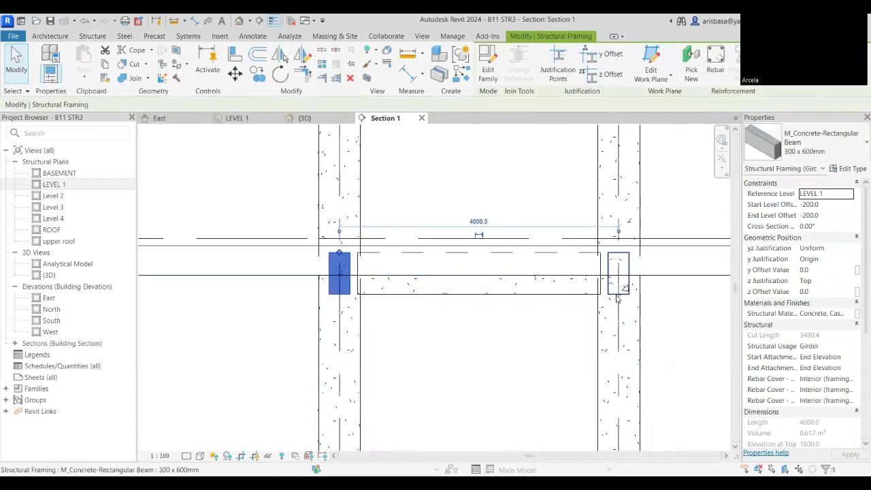
{"action": "left_click", "coordinate": [617, 298], "text": "ctrl"}
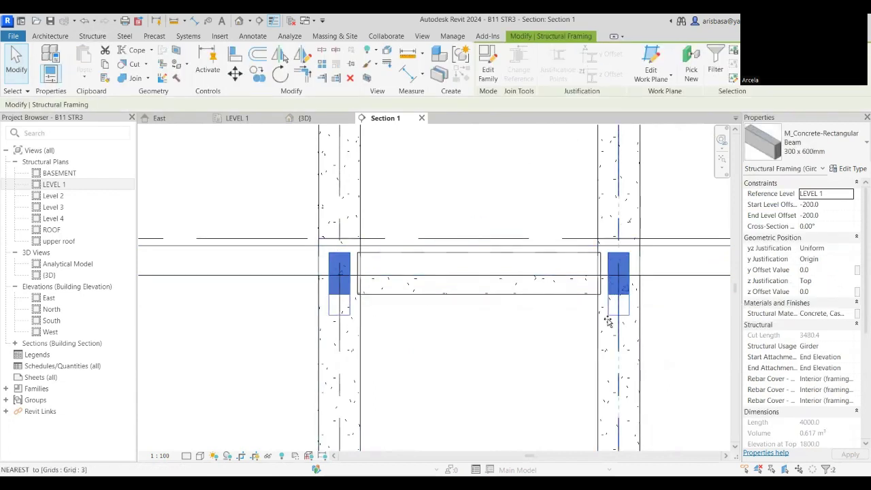
{"action": "left_click_drag", "start_coordinate": [609, 330], "coordinate": [609, 308]}
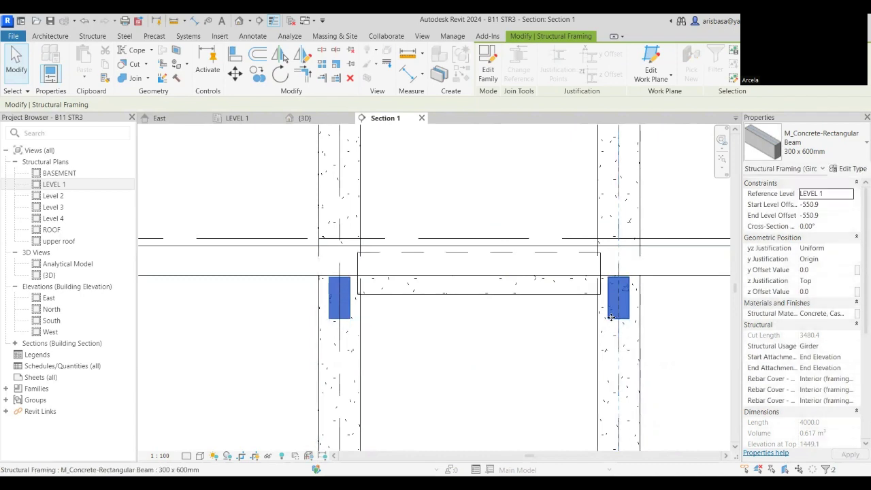
{"action": "scroll", "coordinate": [323, 214], "scroll_direction": "up", "scroll_amount": 3}
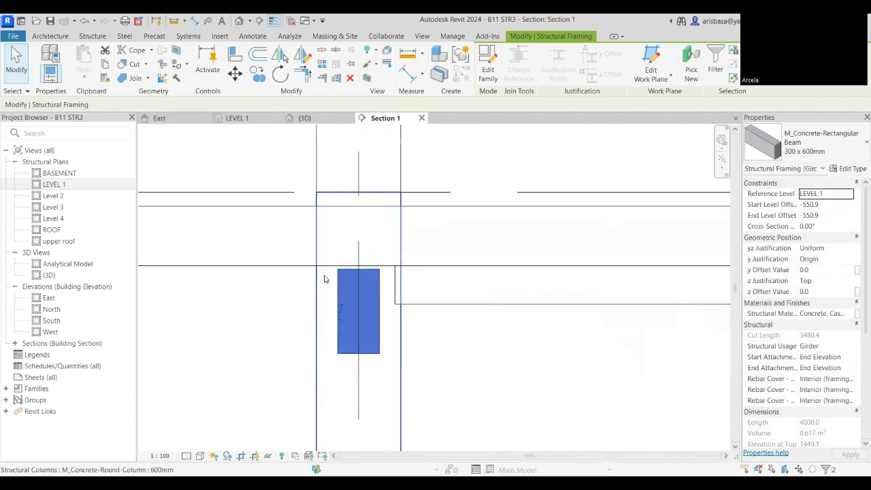
{"action": "left_click", "coordinate": [235, 54]}
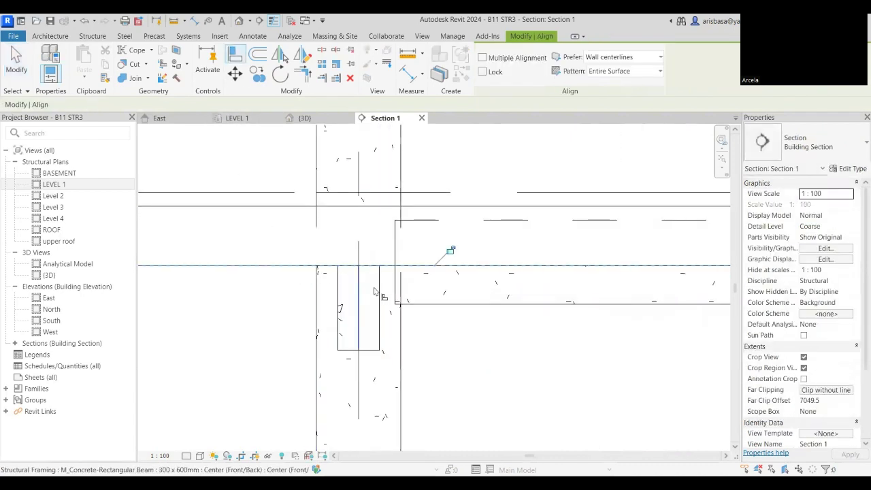
{"action": "middle_click_drag", "start_coordinate": [343, 275], "coordinate": [537, 266]}
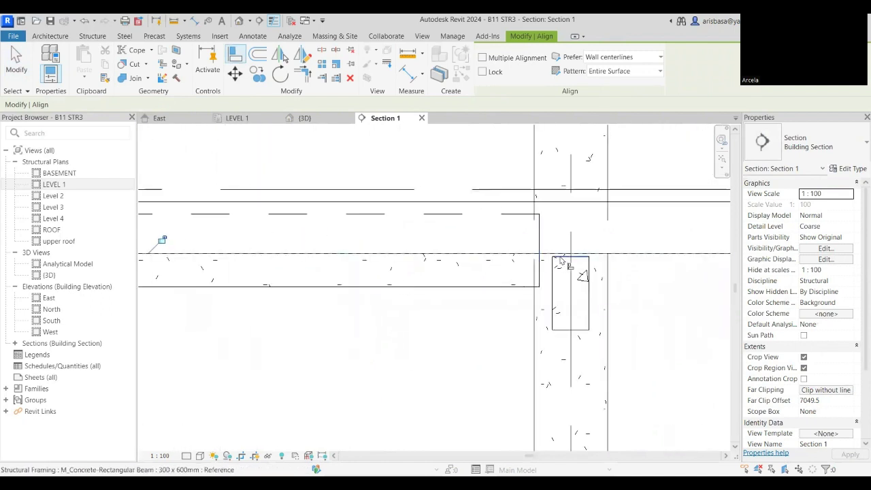
{"action": "left_click", "coordinate": [555, 258]}
{"action": "key", "text": "Escape"}
{"action": "key", "text": "Escape"}
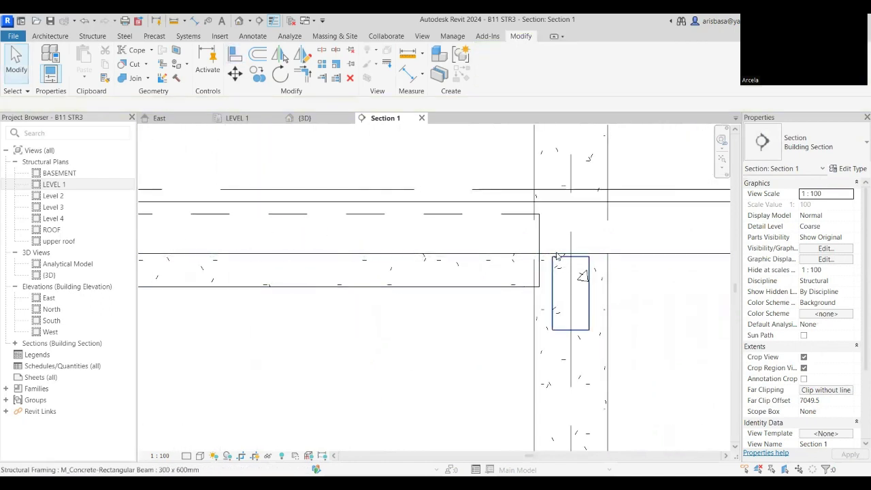
Rerun Align (AL), then confirm the beam sits at -525 mm offsets
{"action": "key", "text": "a"}
{"action": "key", "text": "l"}
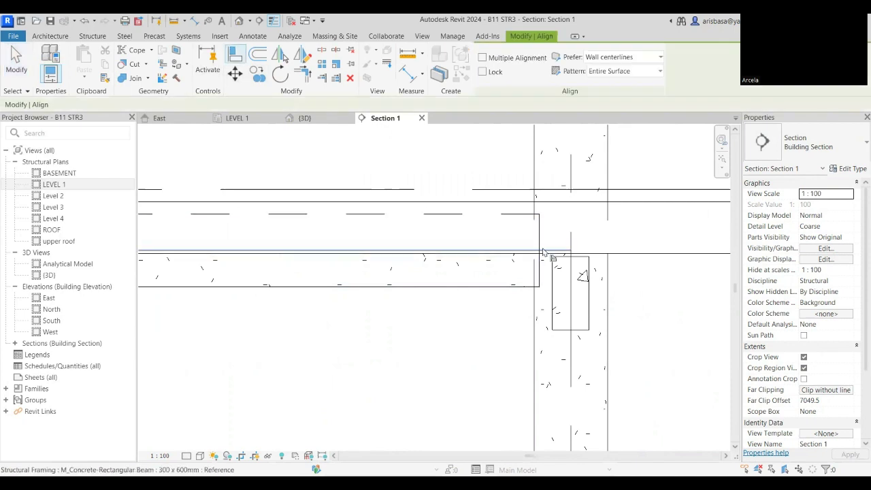
{"action": "scroll", "coordinate": [531, 320], "scroll_direction": "down", "scroll_amount": 4}
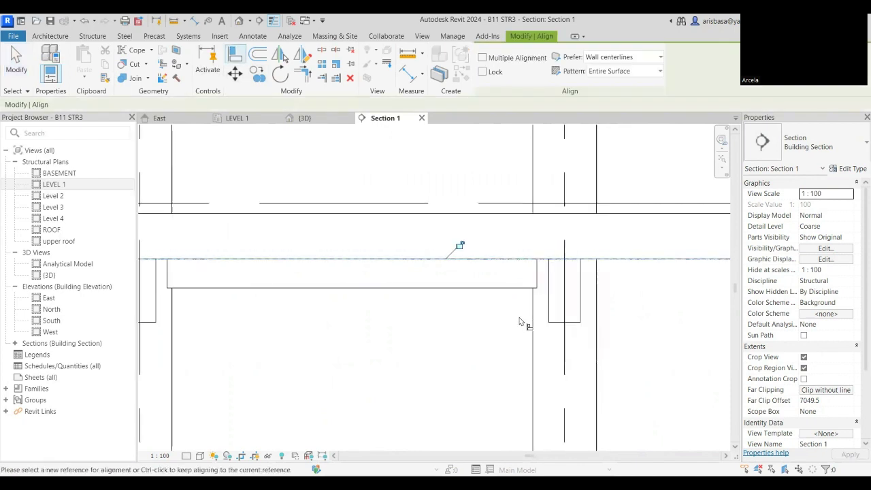
{"action": "key", "text": "Escape"}
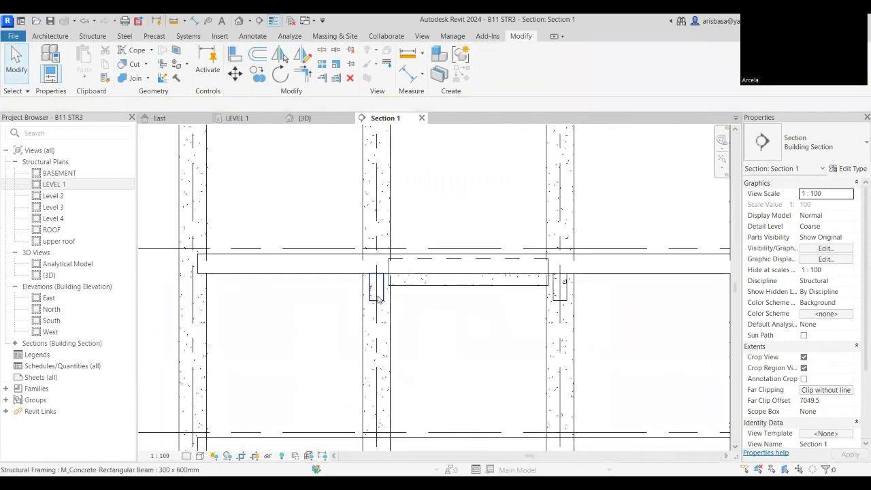
{"action": "left_click", "coordinate": [365, 297]}
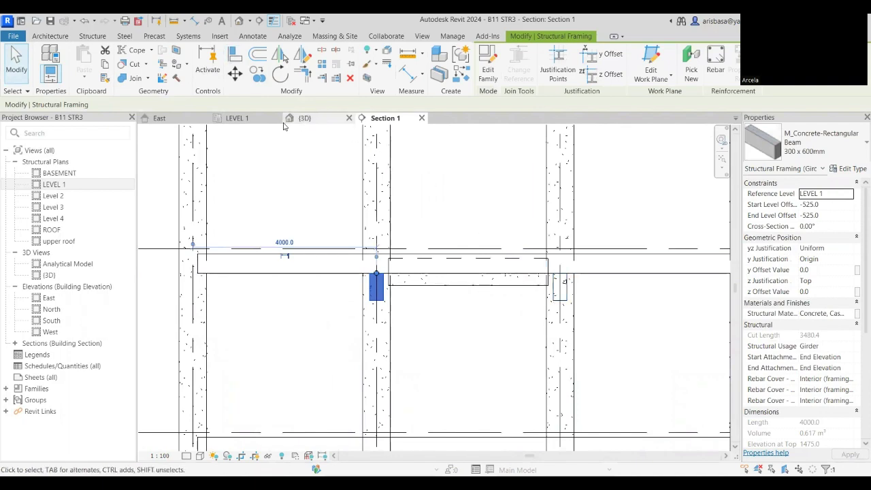
{"action": "left_click", "coordinate": [235, 120]}
Tag the beam near grid E with its 300 x 600mm size using Tag by Category
{"action": "scroll", "coordinate": [420, 279], "scroll_direction": "up", "scroll_amount": 2}
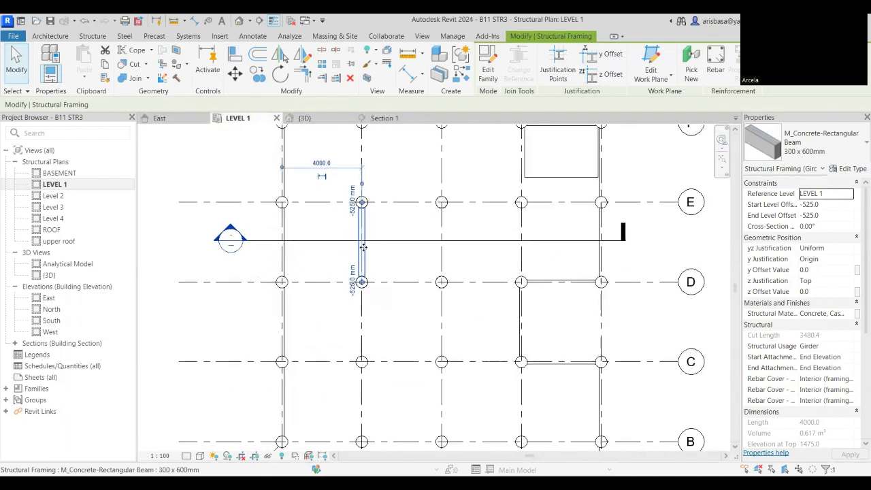
{"action": "key", "text": "Escape"}
{"action": "scroll", "coordinate": [443, 341], "scroll_direction": "down", "scroll_amount": 2}
{"action": "scroll", "coordinate": [408, 326], "scroll_direction": "up", "scroll_amount": 2}
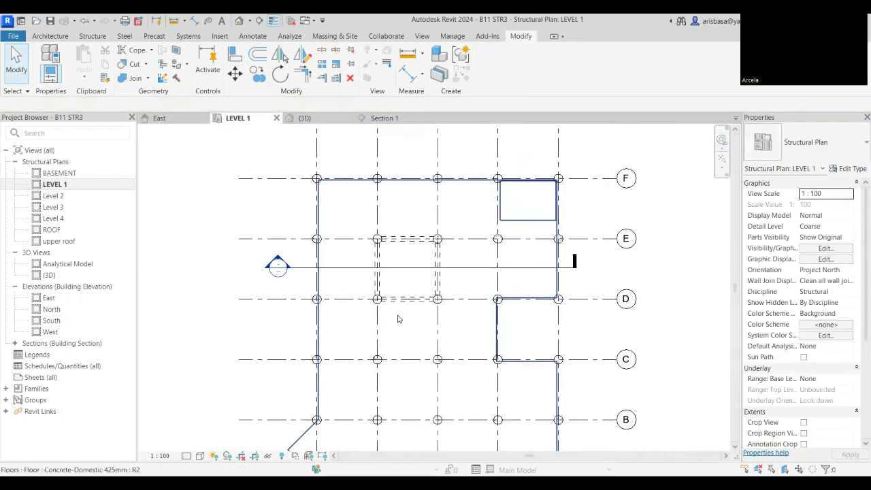
{"action": "left_click", "coordinate": [251, 36]}
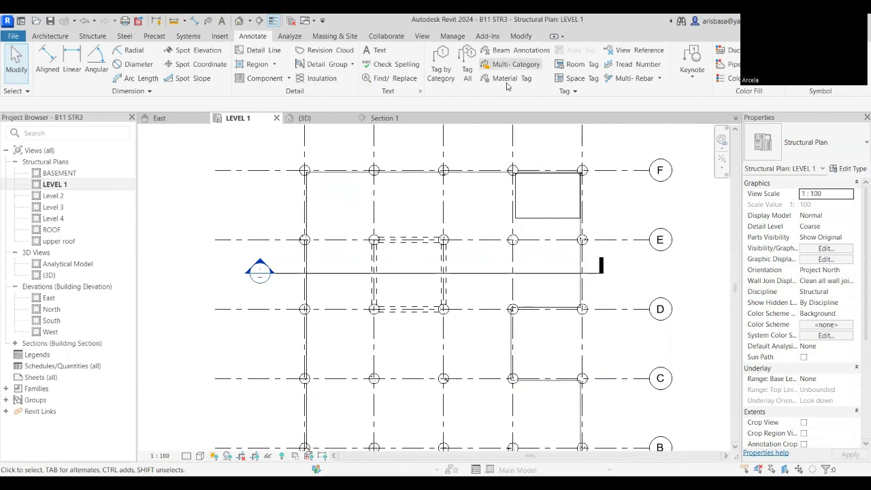
{"action": "left_click", "coordinate": [441, 74]}
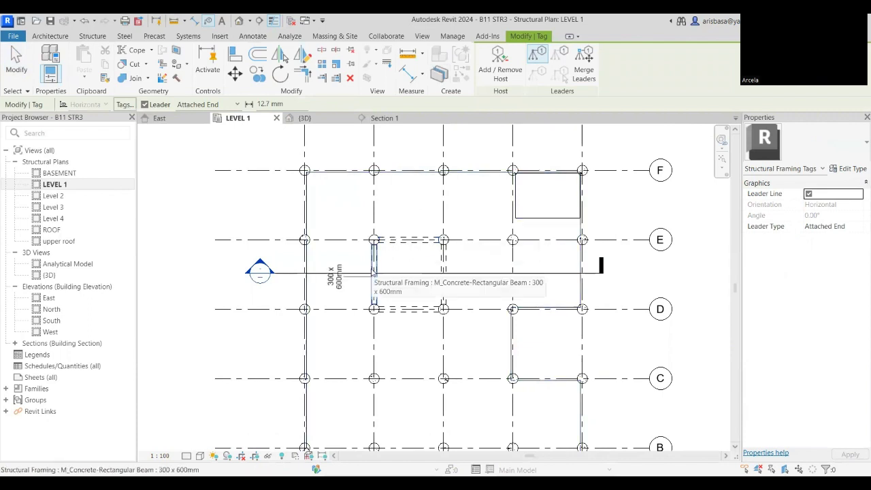
{"action": "scroll", "coordinate": [373, 272], "scroll_direction": "up", "scroll_amount": 2}
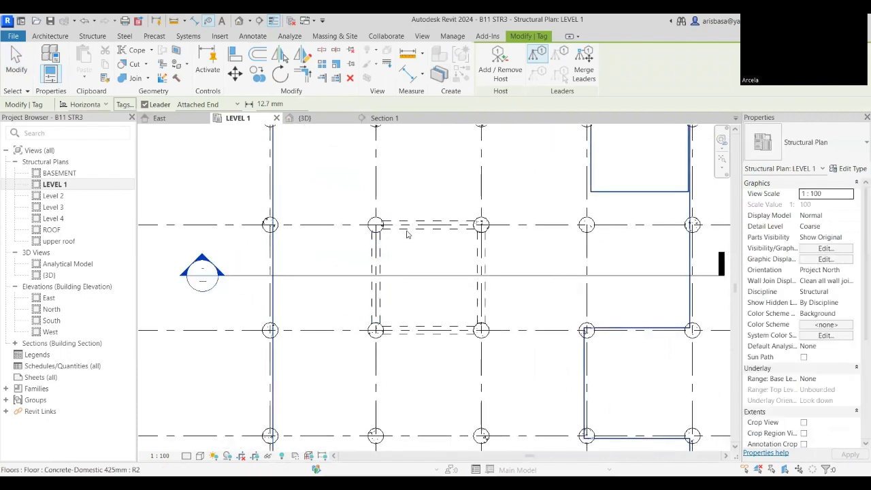
{"action": "left_click", "coordinate": [422, 233]}
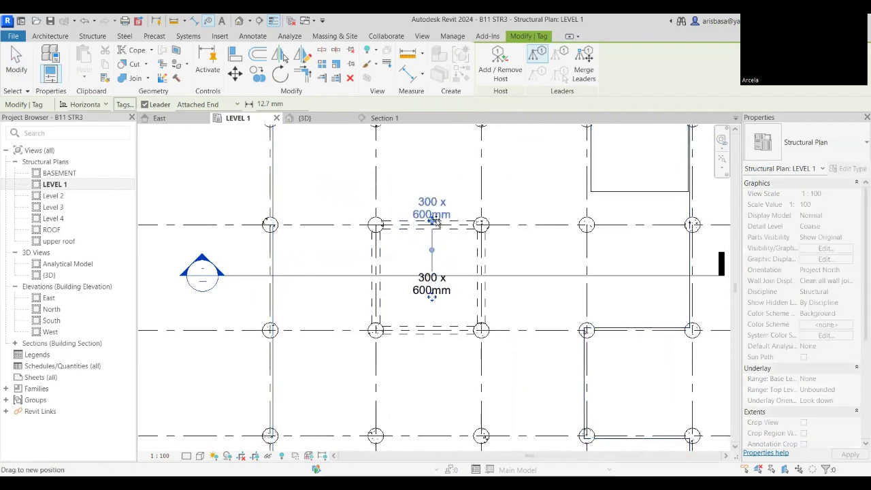
Tag the adjacent column with its 600mm size and finish tagging
{"action": "scroll", "coordinate": [427, 230], "scroll_direction": "up", "scroll_amount": 3}
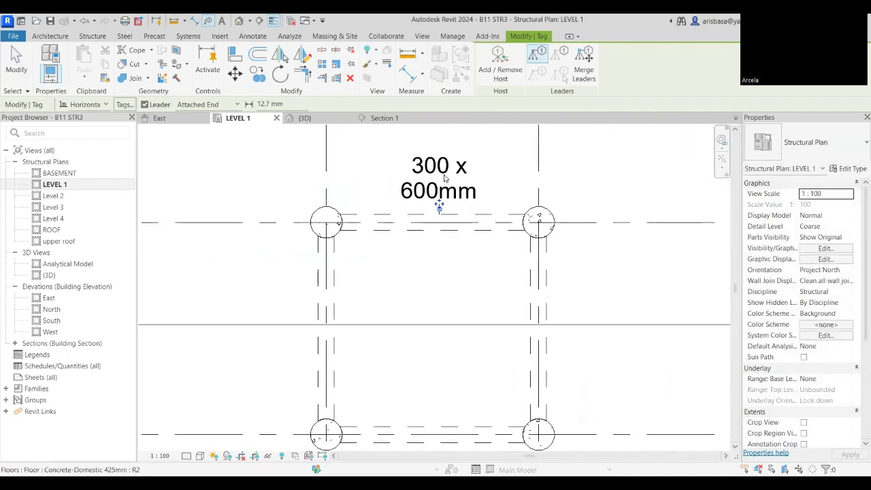
{"action": "scroll", "coordinate": [422, 211], "scroll_direction": "down", "scroll_amount": 5}
{"action": "scroll", "coordinate": [424, 247], "scroll_direction": "up", "scroll_amount": 2}
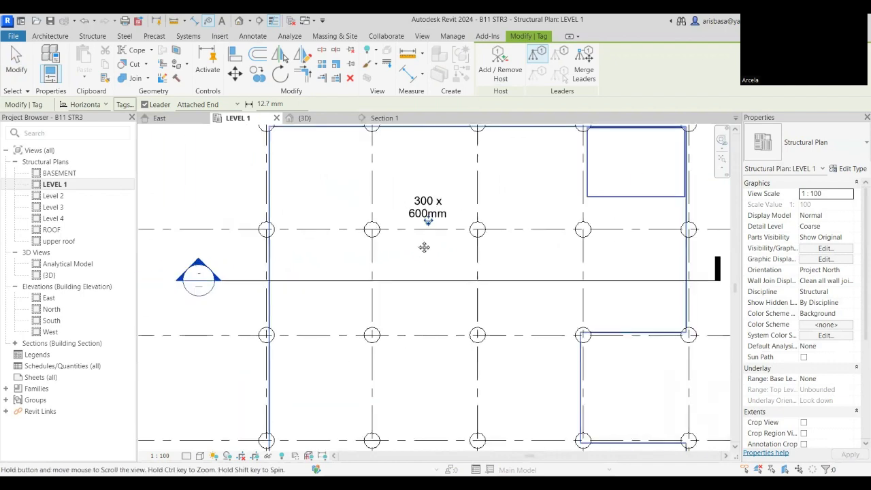
{"action": "left_click", "coordinate": [372, 234]}
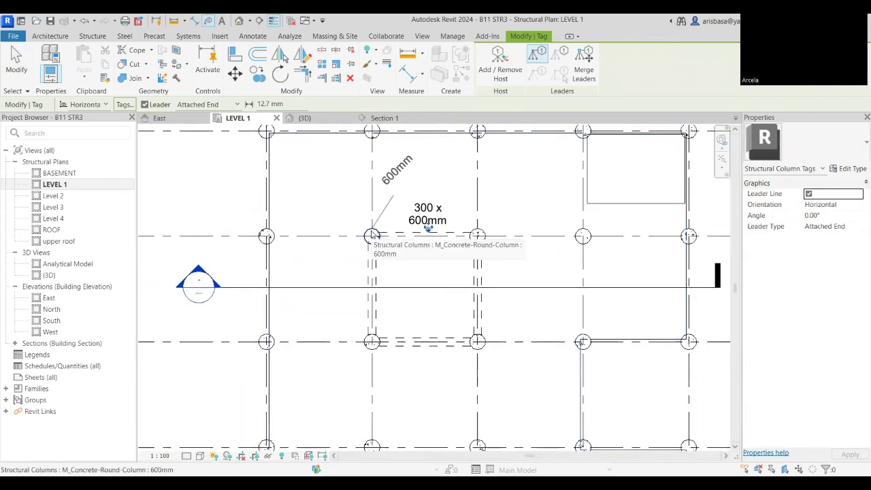
{"action": "scroll", "coordinate": [375, 231], "scroll_direction": "down", "scroll_amount": 2}
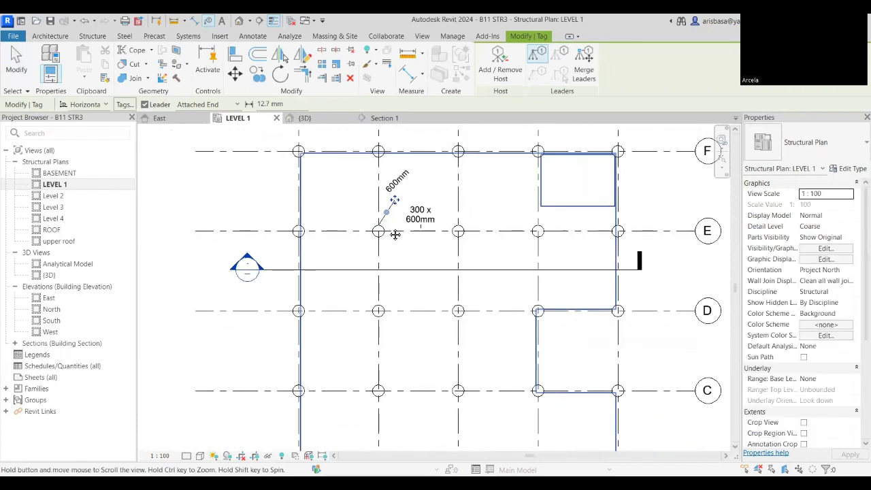
{"action": "key", "text": "Escape"}
{"action": "scroll", "coordinate": [388, 197], "scroll_direction": "down", "scroll_amount": 2}
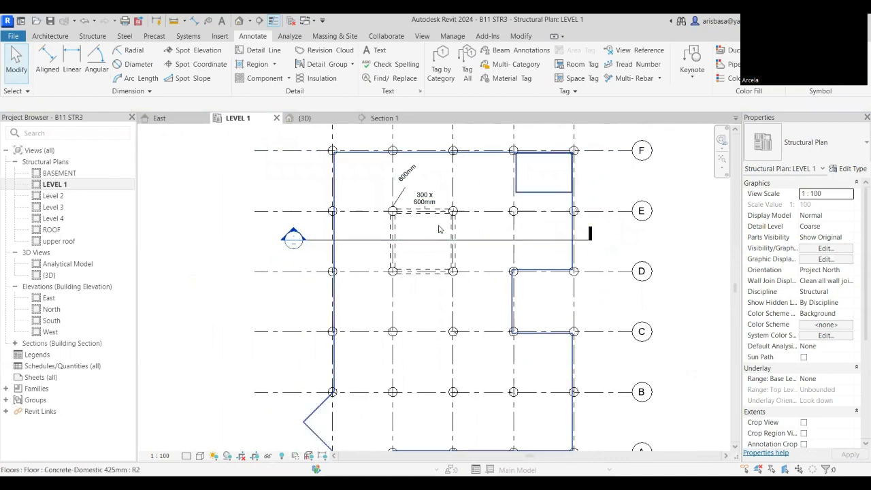
{"action": "scroll", "coordinate": [449, 239], "scroll_direction": "down", "scroll_amount": 3}
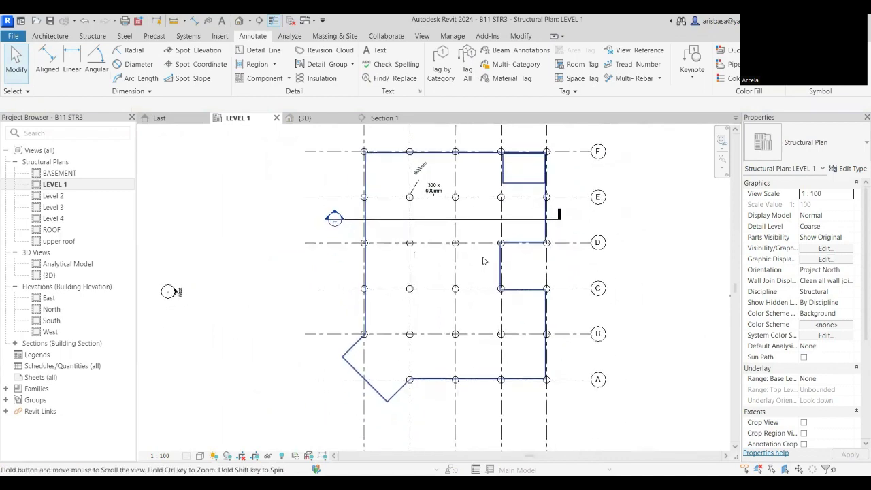
{"action": "scroll", "coordinate": [483, 260], "scroll_direction": "down", "scroll_amount": 1}
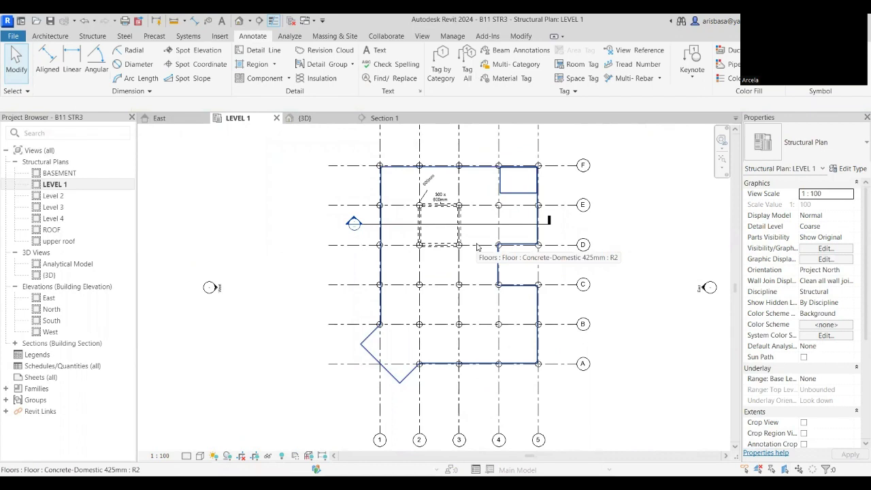
{"action": "middle_click_drag", "start_coordinate": [570, 278], "coordinate": [555, 288]}
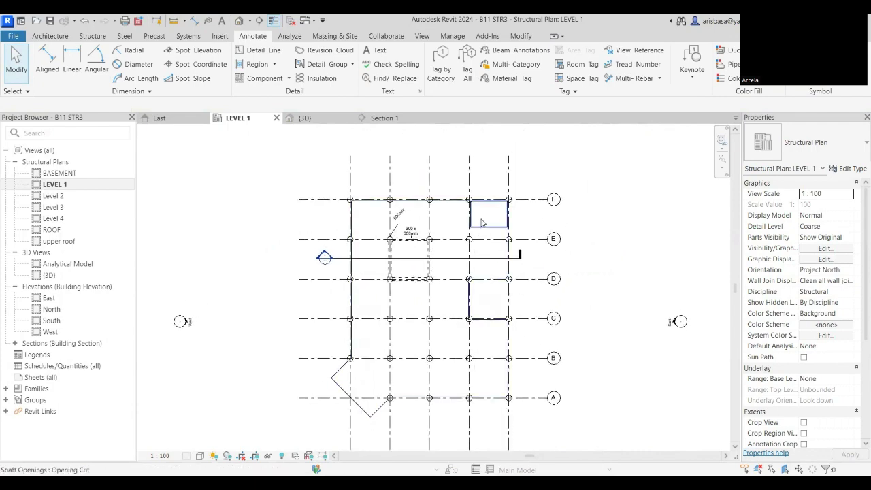
{"action": "scroll", "coordinate": [482, 219], "scroll_direction": "up", "scroll_amount": 4}
{"action": "middle_click_drag", "start_coordinate": [483, 219], "coordinate": [466, 227]}
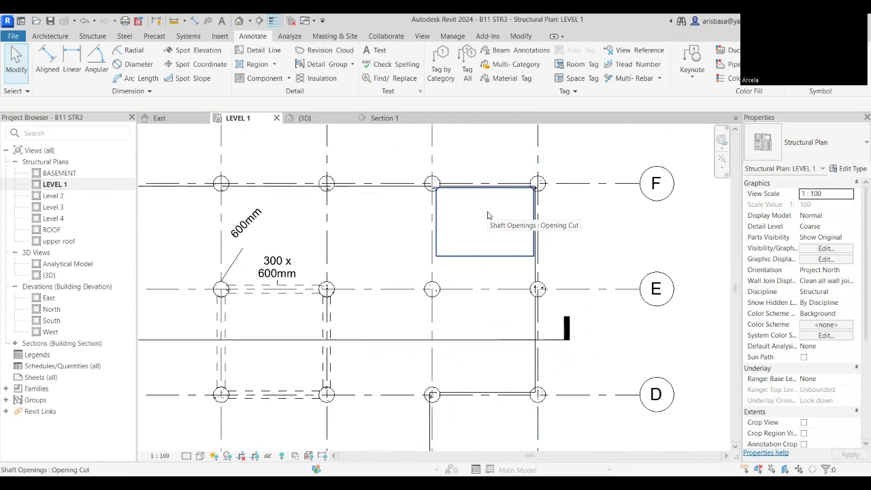
{"action": "scroll", "coordinate": [488, 215], "scroll_direction": "down", "scroll_amount": 5}
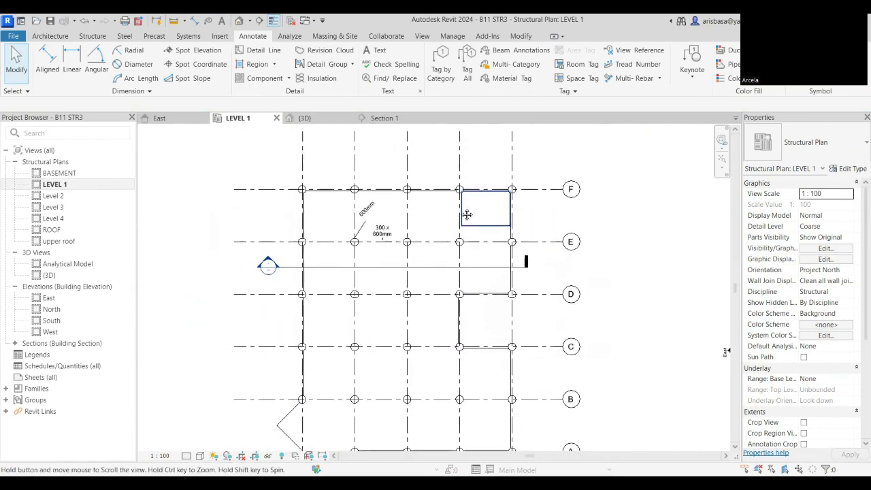
{"action": "scroll", "coordinate": [466, 184], "scroll_direction": "down", "scroll_amount": 2}
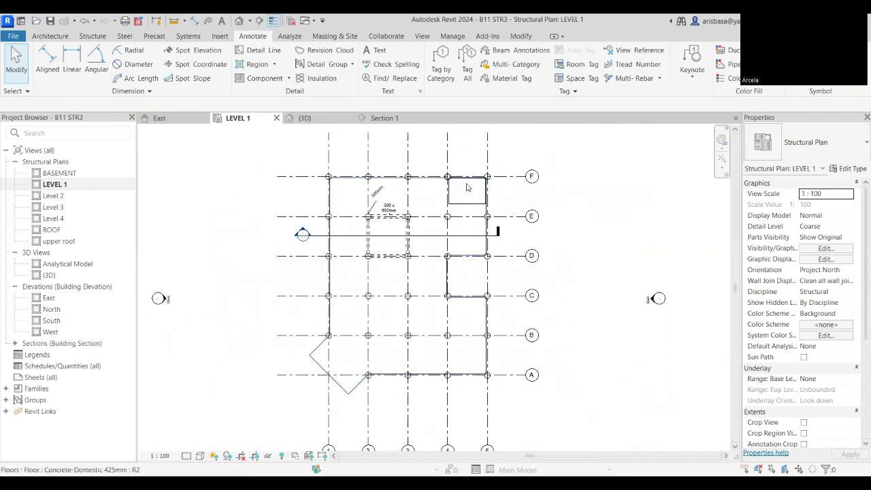
{"action": "middle_click_drag", "start_coordinate": [485, 247], "coordinate": [480, 232]}
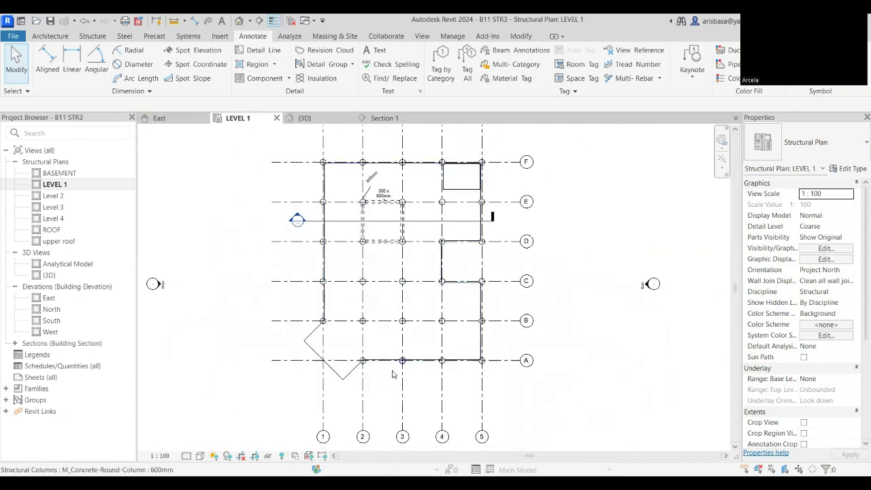
{"action": "middle_click_drag", "start_coordinate": [543, 398], "coordinate": [528, 397]}
{"action": "mouse_move", "coordinate": [539, 399]}
{"action": "middle_mouse_down"}
{"action": "mouse_move", "coordinate": [562, 408]}
{"action": "mouse_move", "coordinate": [540, 405]}
{"action": "middle_mouse_up"}
{"action": "scroll", "coordinate": [558, 406], "scroll_direction": "down", "scroll_amount": 1}
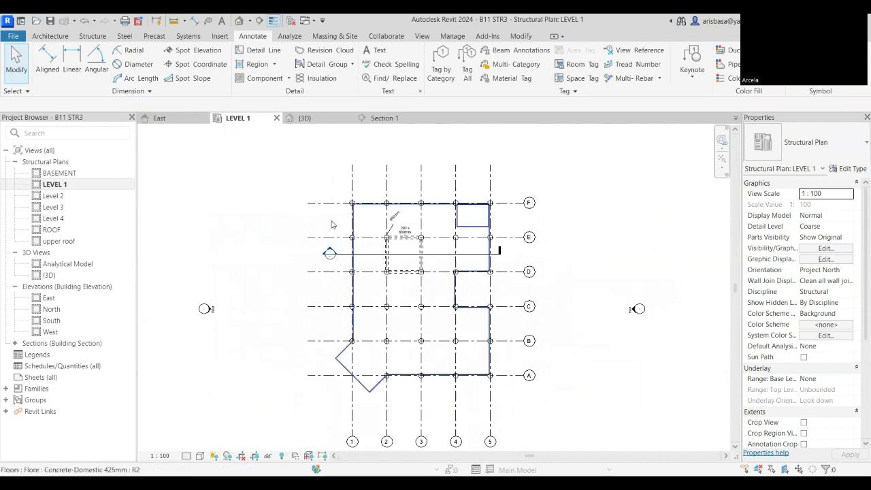
{"action": "left_click", "coordinate": [325, 120]}
Orbit the 3D building frame to view the upper floors from several angles
{"action": "scroll", "coordinate": [473, 276], "scroll_direction": "down", "scroll_amount": 5}
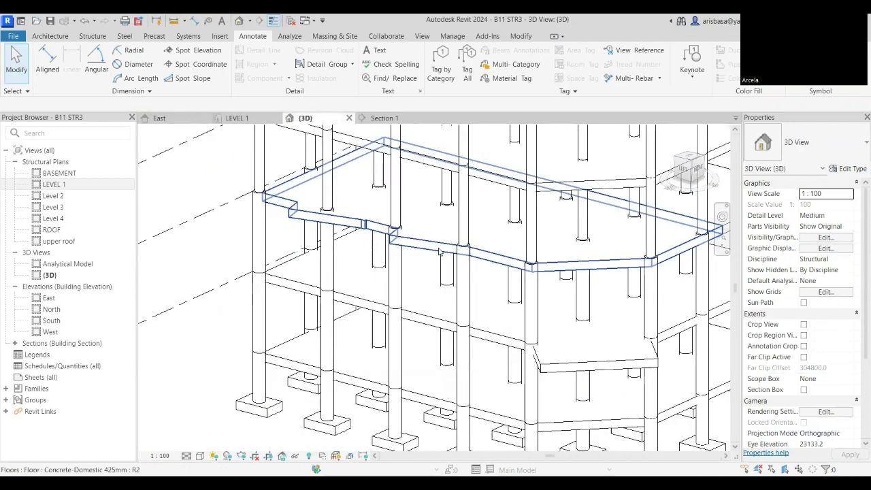
{"action": "middle_click_drag", "start_coordinate": [473, 276], "coordinate": [432, 303], "text": "shift"}
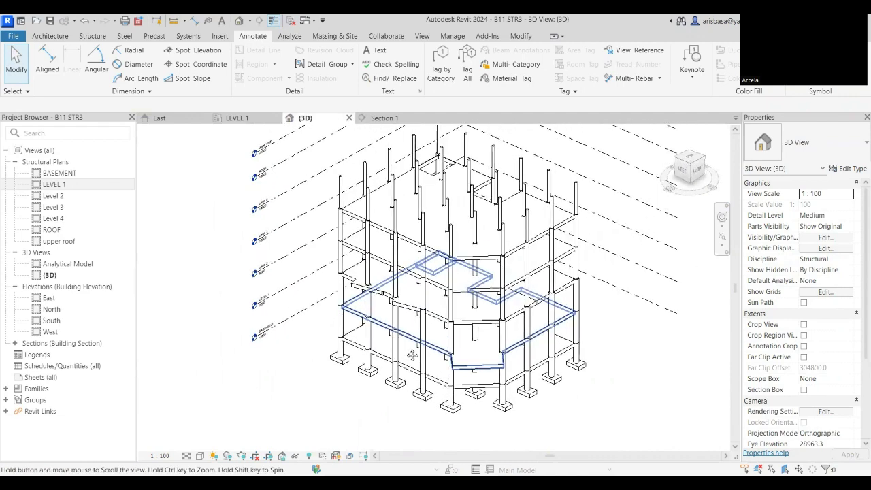
{"action": "scroll", "coordinate": [373, 209], "scroll_direction": "up", "scroll_amount": 5}
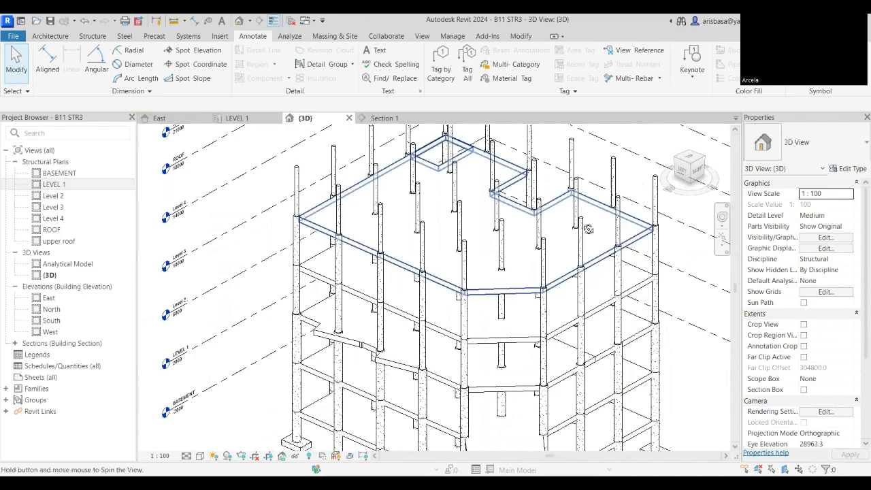
{"action": "middle_click_drag", "start_coordinate": [621, 200], "coordinate": [545, 225], "text": "shift"}
{"action": "middle_click_drag", "start_coordinate": [420, 215], "coordinate": [428, 266], "text": "shift"}
{"action": "scroll", "coordinate": [417, 249], "scroll_direction": "down", "scroll_amount": 2}
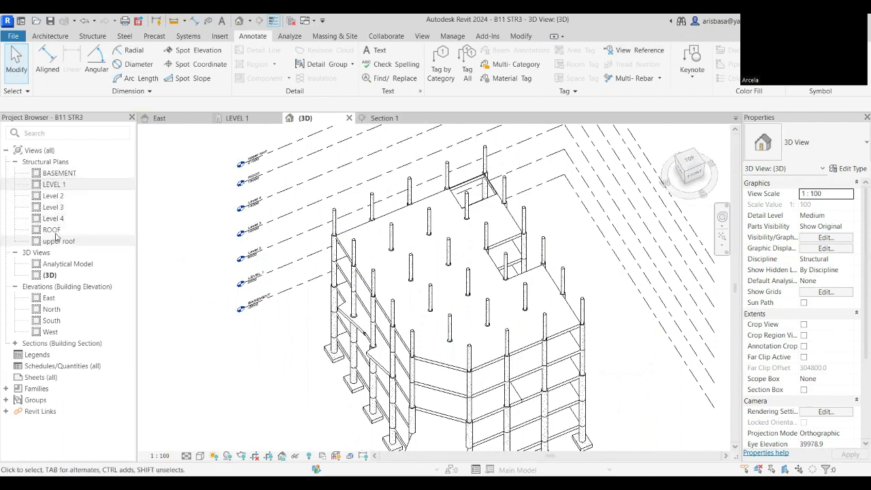
Open the ROOF structural plan and frame grids A–F
{"action": "double_click", "coordinate": [54, 231]}
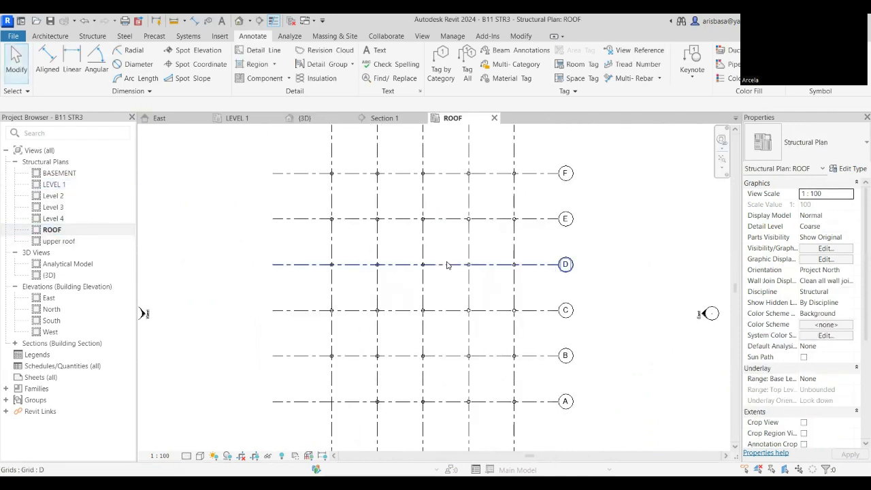
{"action": "scroll", "coordinate": [447, 264], "scroll_direction": "up", "scroll_amount": 2}
{"action": "scroll", "coordinate": [443, 301], "scroll_direction": "down", "scroll_amount": 2}
{"action": "middle_click_drag", "start_coordinate": [443, 302], "coordinate": [423, 292]}
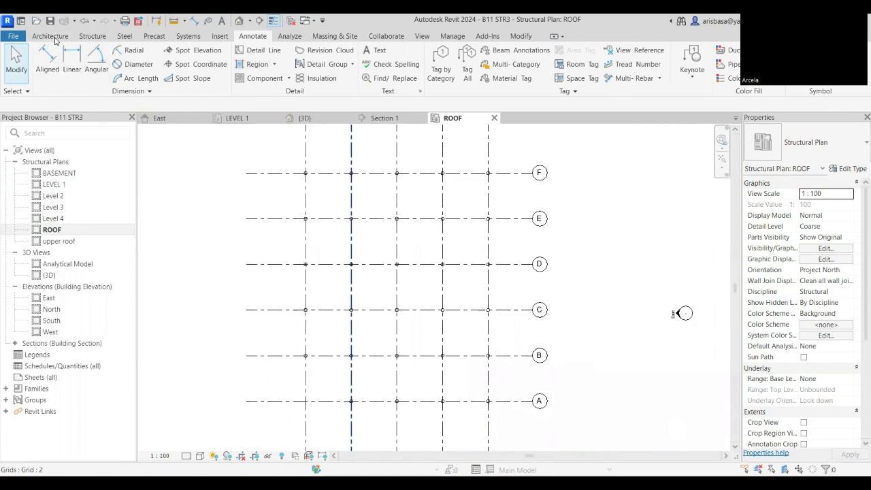
Start placing beams using the UB-Universal Beams UB356x171x51 type
{"action": "left_click", "coordinate": [96, 36]}
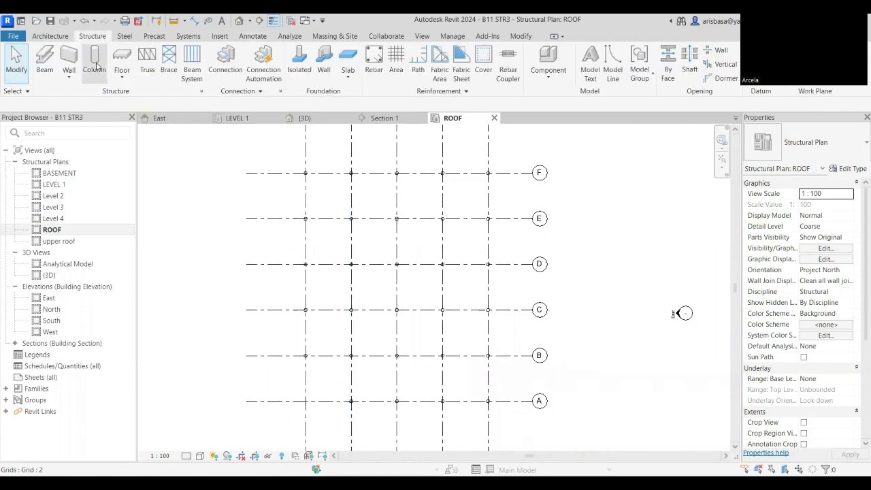
{"action": "left_click", "coordinate": [46, 61]}
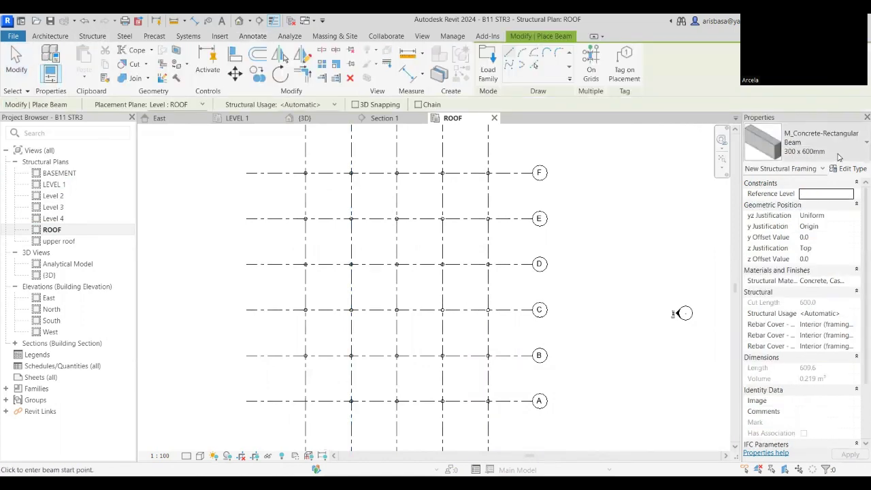
{"action": "left_click", "coordinate": [841, 155]}
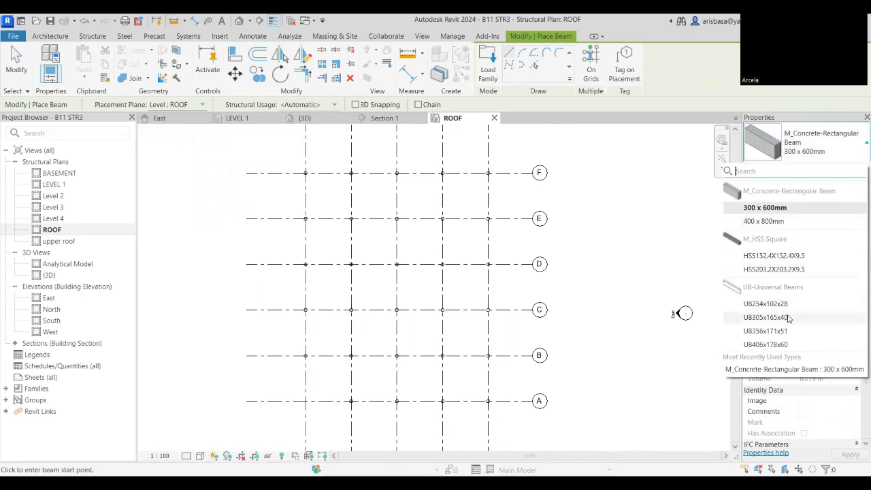
{"action": "mouse_move", "coordinate": [789, 319]}
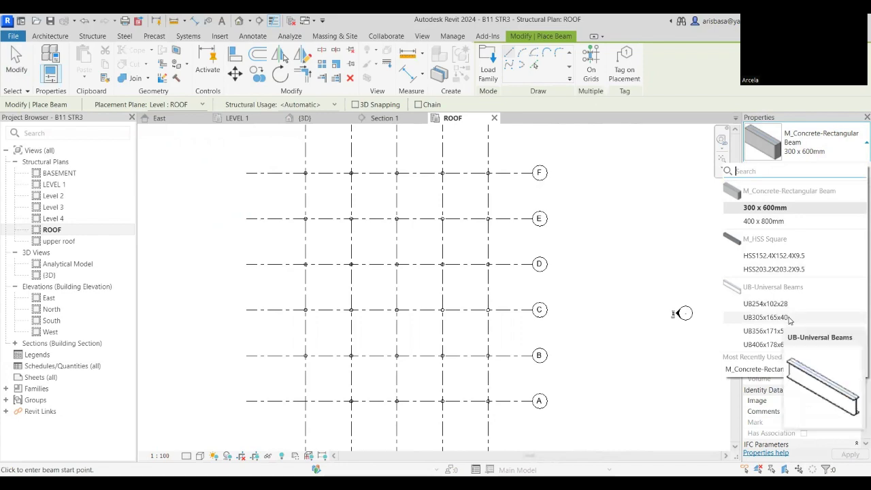
{"action": "left_click", "coordinate": [769, 331]}
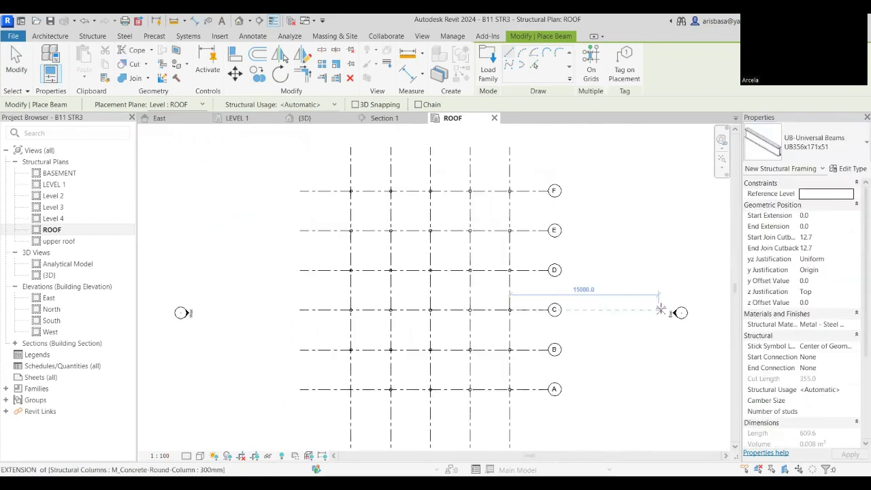
Draw an edge beam along grid F to the corner column
{"action": "scroll", "coordinate": [399, 221], "scroll_direction": "up", "scroll_amount": 3}
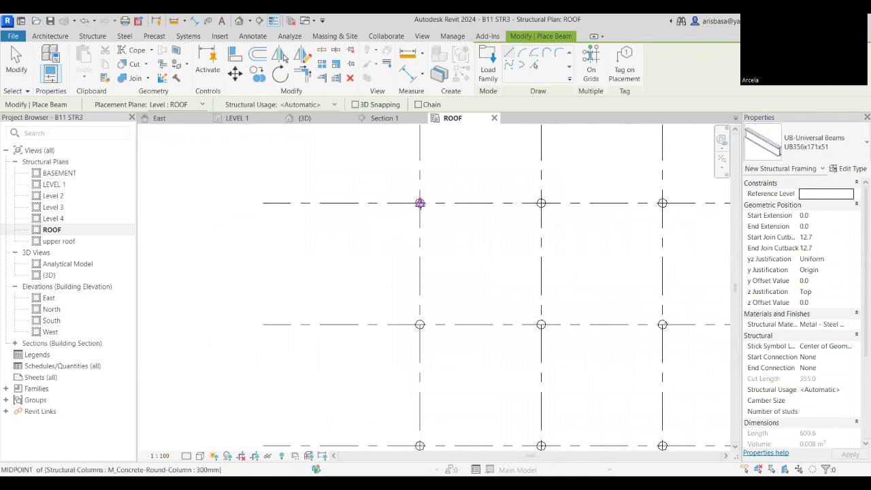
{"action": "scroll", "coordinate": [420, 203], "scroll_direction": "up", "scroll_amount": 2}
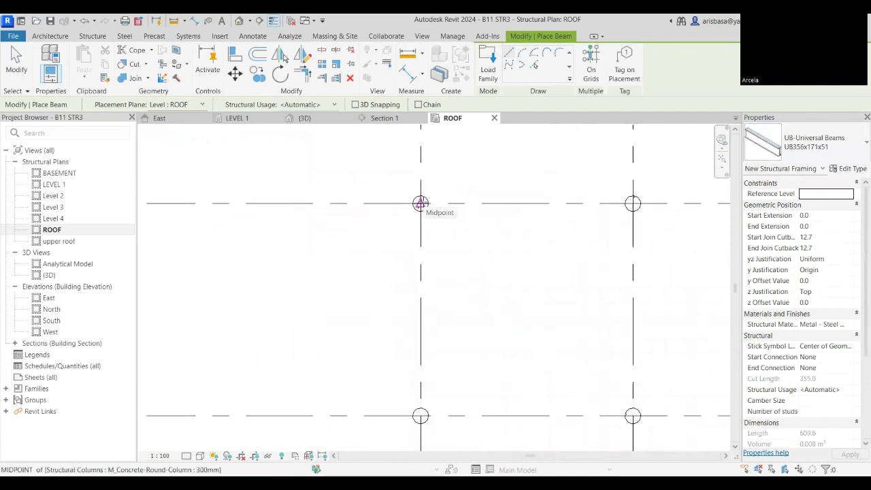
{"action": "left_click", "coordinate": [420, 203]}
{"action": "scroll", "coordinate": [319, 218], "scroll_direction": "down", "scroll_amount": 3}
{"action": "scroll", "coordinate": [249, 220], "scroll_direction": "down", "scroll_amount": 3}
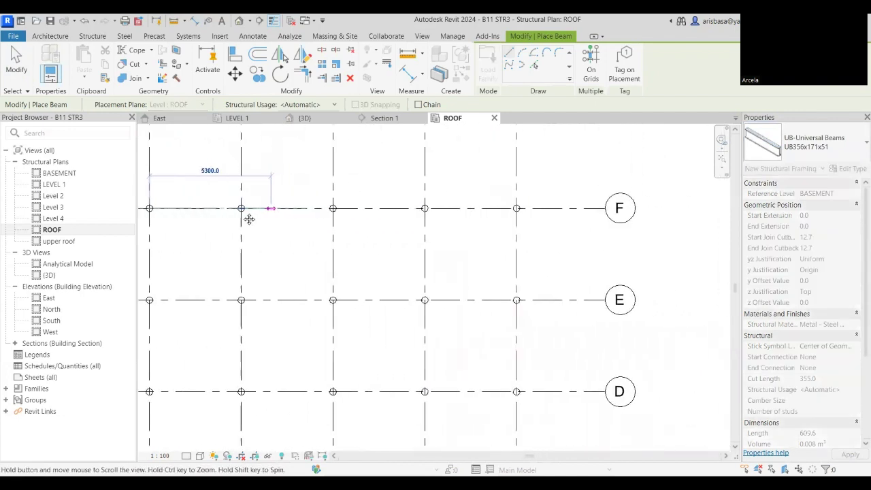
{"action": "scroll", "coordinate": [512, 207], "scroll_direction": "up", "scroll_amount": 1}
{"action": "scroll", "coordinate": [511, 208], "scroll_direction": "up", "scroll_amount": 1}
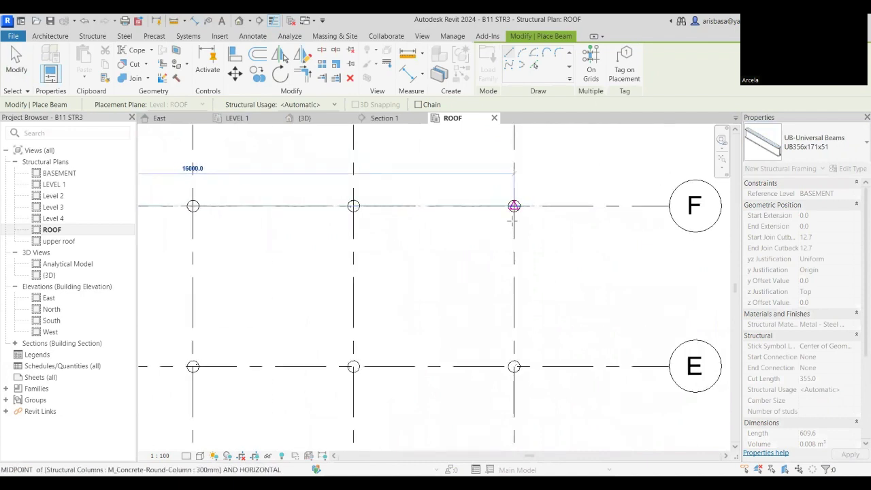
{"action": "left_click", "coordinate": [514, 205]}
Draw an edge beam from the grid F corner column down to the grid A/5 column
{"action": "scroll", "coordinate": [313, 228], "scroll_direction": "down", "scroll_amount": 2}
{"action": "scroll", "coordinate": [311, 249], "scroll_direction": "up", "scroll_amount": 2}
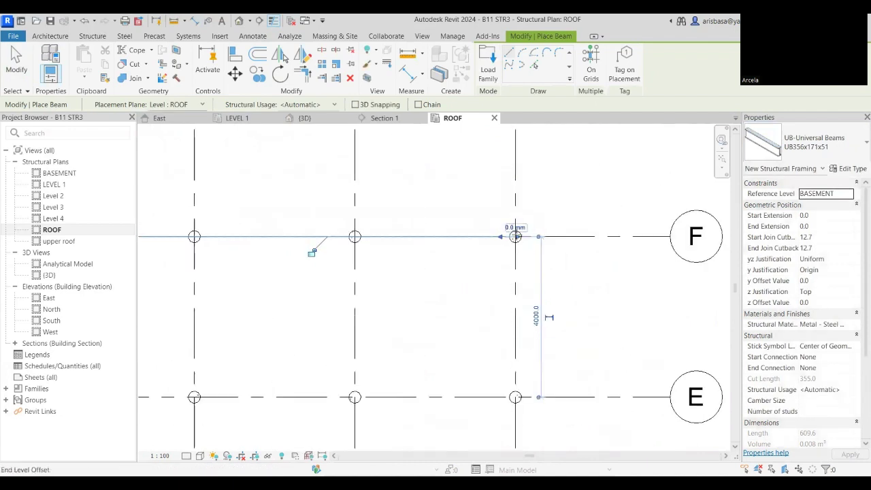
{"action": "scroll", "coordinate": [515, 237], "scroll_direction": "up", "scroll_amount": 4}
{"action": "left_click", "coordinate": [516, 236]}
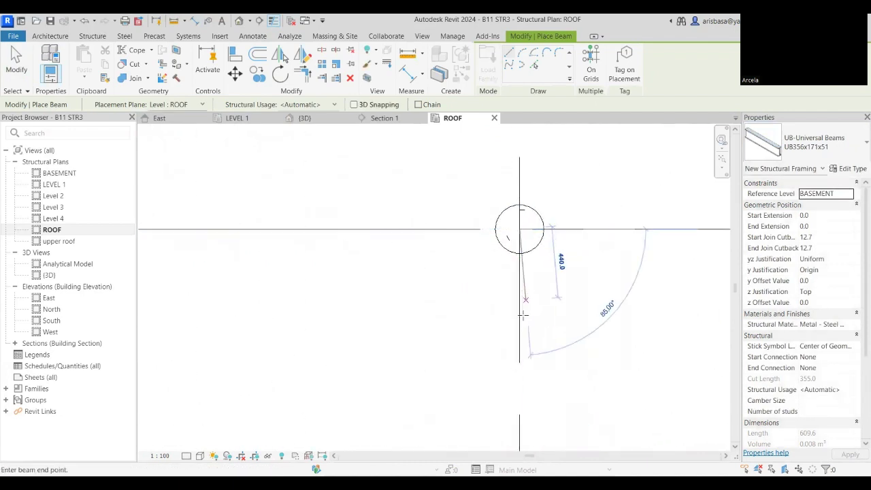
{"action": "scroll", "coordinate": [522, 317], "scroll_direction": "down", "scroll_amount": 5}
{"action": "middle_click_drag", "start_coordinate": [521, 285], "coordinate": [520, 315]}
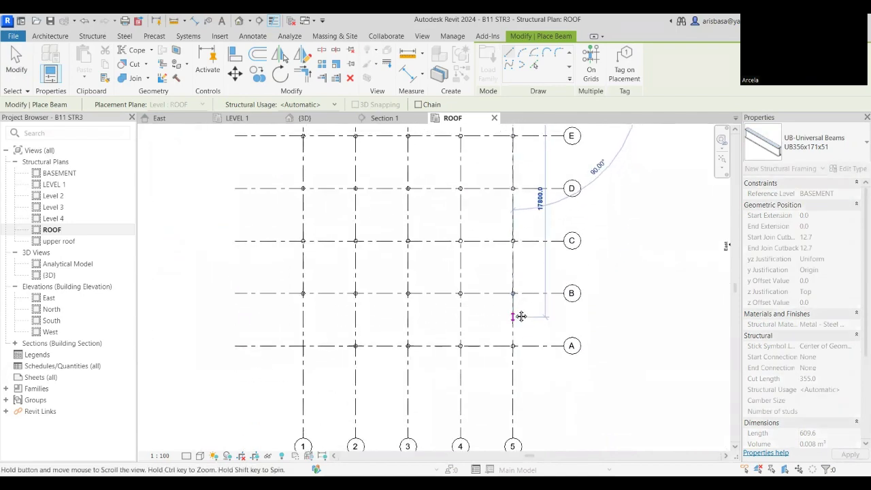
{"action": "scroll", "coordinate": [516, 330], "scroll_direction": "up", "scroll_amount": 3}
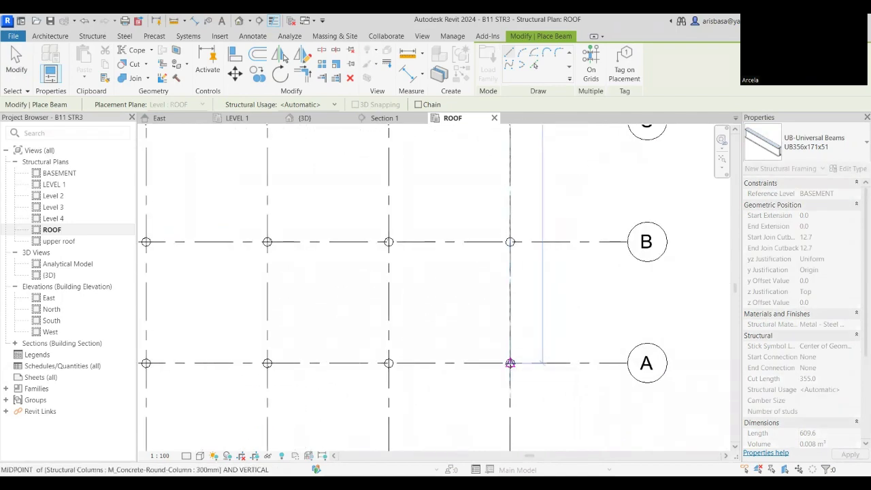
{"action": "left_click", "coordinate": [510, 363]}
Draw a diagonal beam from a grid B column to a grid A column
{"action": "middle_click_drag", "start_coordinate": [245, 368], "coordinate": [412, 359]}
{"action": "left_click", "coordinate": [434, 352]}
{"action": "left_click", "coordinate": [559, 353]}
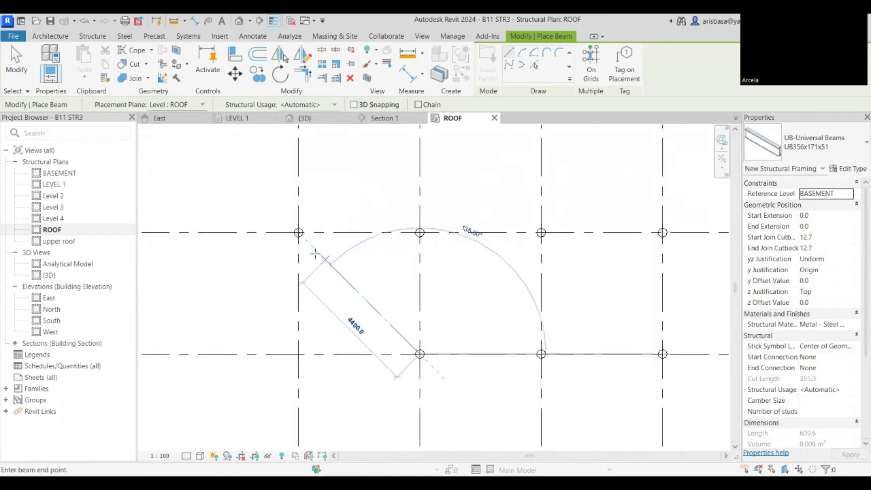
{"action": "left_click", "coordinate": [298, 233]}
{"action": "scroll", "coordinate": [381, 327], "scroll_direction": "down", "scroll_amount": 5}
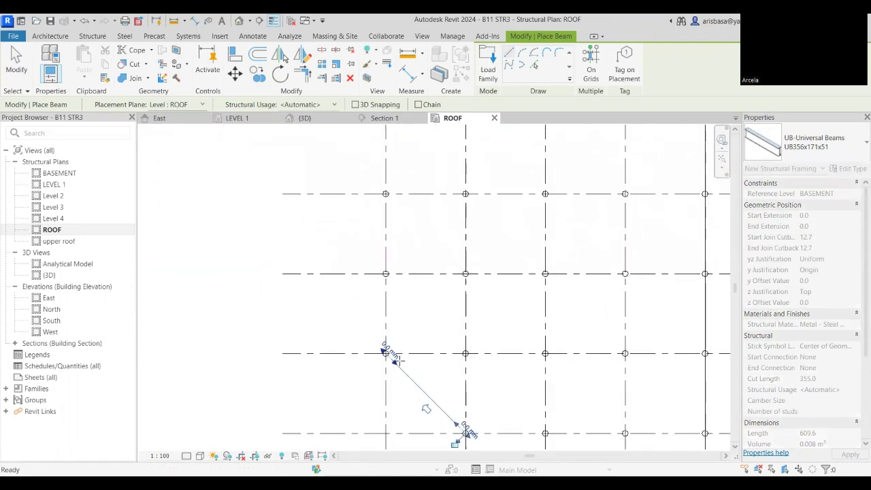
Draw a beam along grid 1 from the F/1 column to the grid B column
{"action": "left_click", "coordinate": [385, 223]}
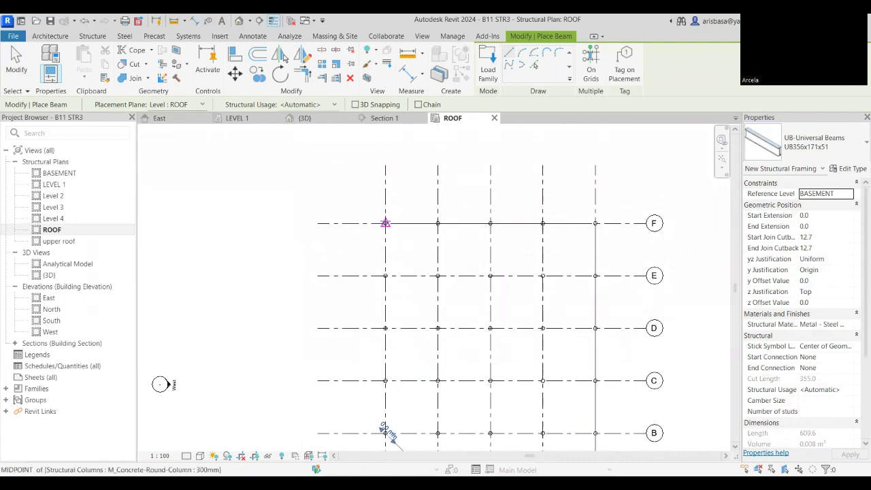
{"action": "left_click", "coordinate": [511, 223]}
{"action": "left_click", "coordinate": [389, 427]}
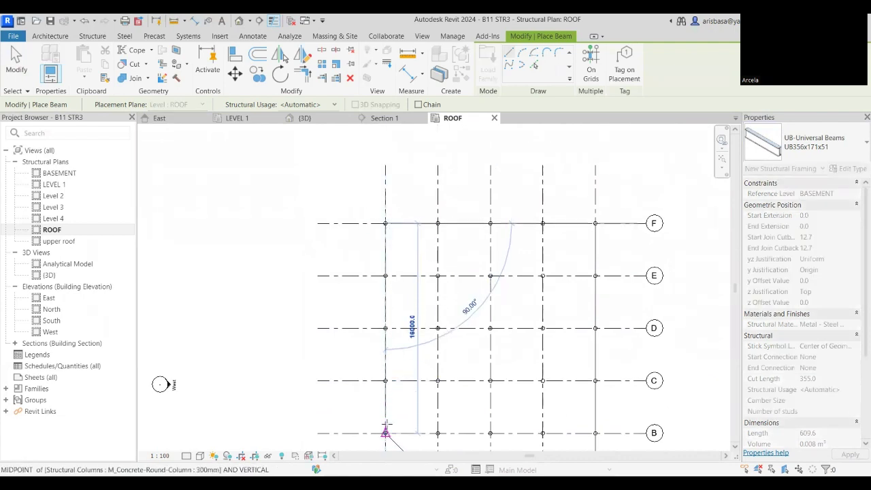
{"action": "scroll", "coordinate": [385, 303], "scroll_direction": "down", "scroll_amount": 2}
{"action": "middle_click_drag", "start_coordinate": [383, 302], "coordinate": [365, 271]}
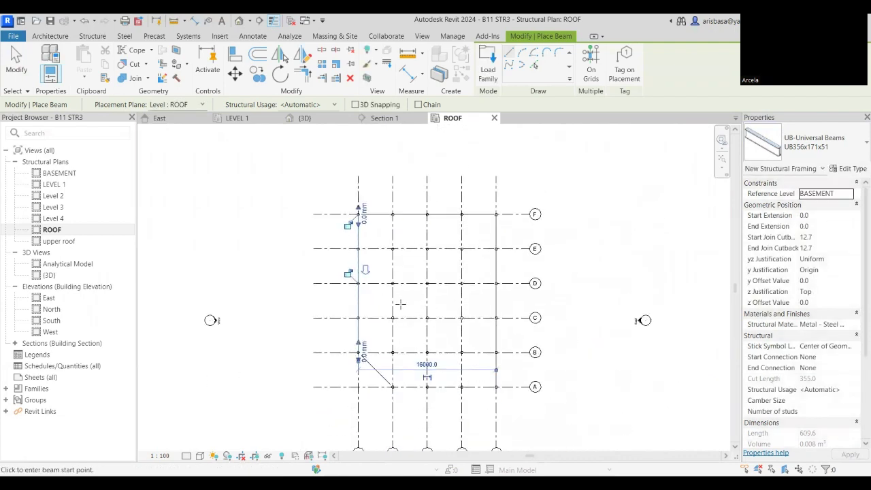
{"action": "scroll", "coordinate": [400, 389], "scroll_direction": "up", "scroll_amount": 3}
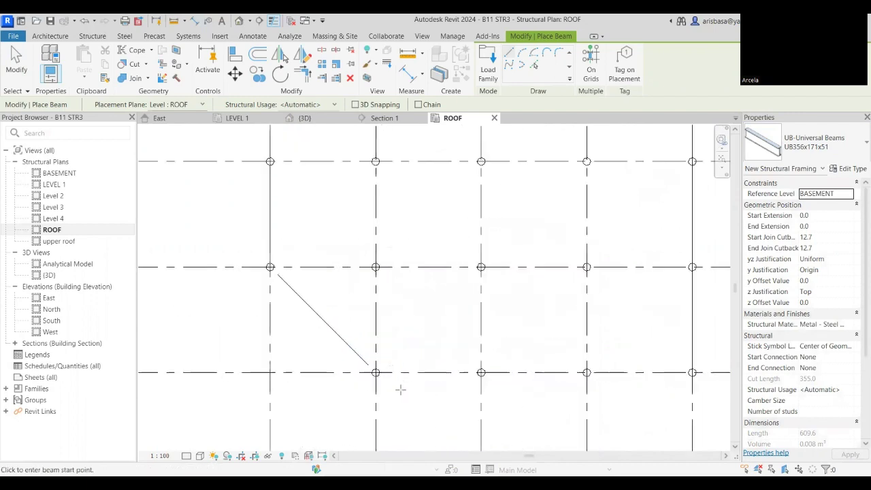
Draw the last edge beam along grid A to grid 5 and finish placing beams
{"action": "left_click", "coordinate": [375, 372]}
{"action": "scroll", "coordinate": [435, 371], "scroll_direction": "down", "scroll_amount": 1}
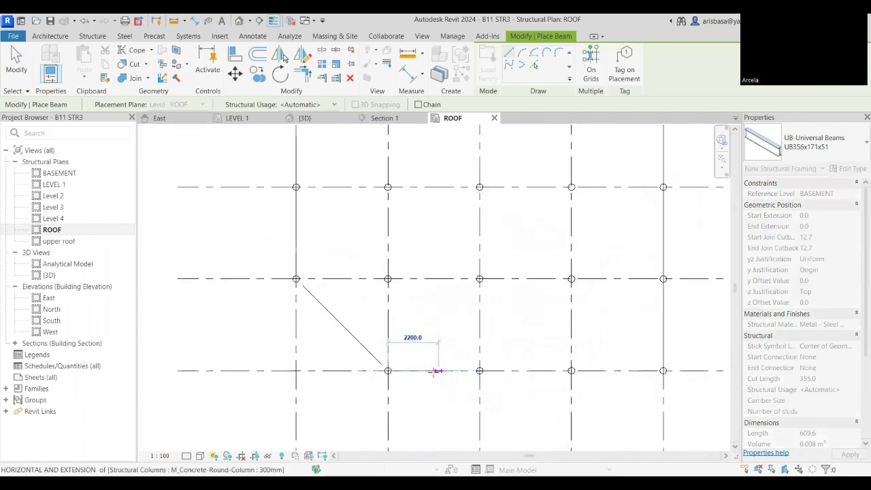
{"action": "middle_click_drag", "start_coordinate": [436, 371], "coordinate": [273, 348]}
{"action": "left_click", "coordinate": [499, 348]}
{"action": "scroll", "coordinate": [472, 375], "scroll_direction": "down", "scroll_amount": 1}
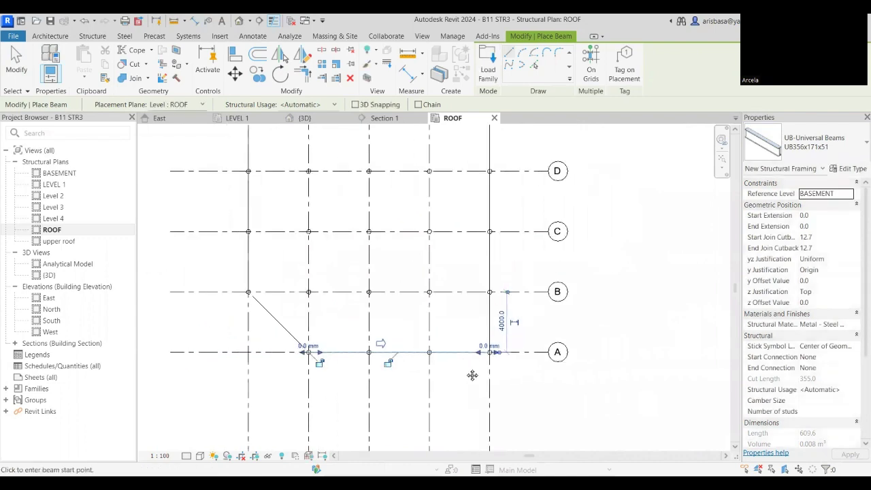
{"action": "middle_click_drag", "start_coordinate": [472, 375], "coordinate": [477, 449]}
{"action": "scroll", "coordinate": [454, 356], "scroll_direction": "down", "scroll_amount": 1}
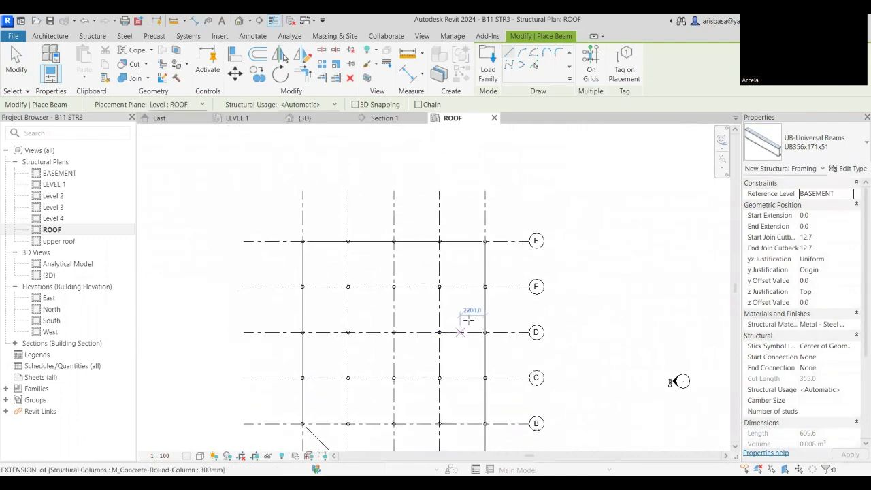
{"action": "middle_click_drag", "start_coordinate": [469, 320], "coordinate": [459, 256]}
{"action": "scroll", "coordinate": [468, 247], "scroll_direction": "down", "scroll_amount": 1}
{"action": "key", "text": "Escape"}
{"action": "key", "text": "Escape"}
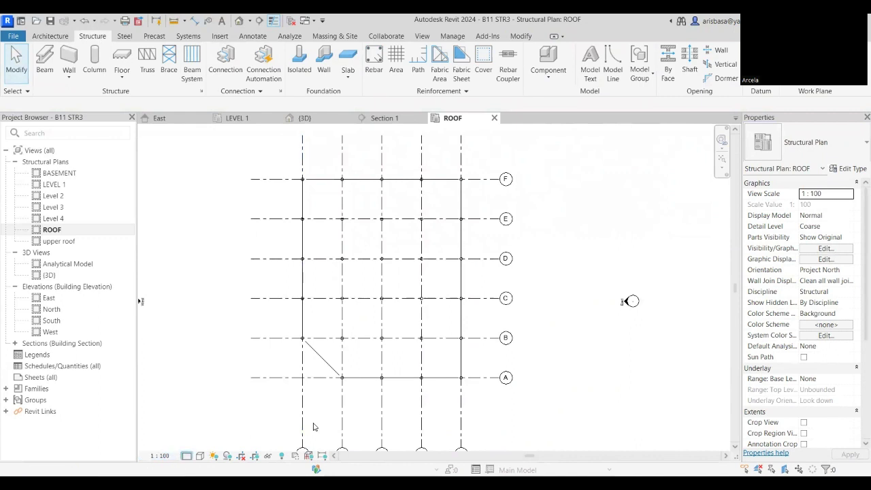
Set the view to Fine detail level (DF) and cancel a started beam system
{"action": "key", "text": "d"}
{"action": "key", "text": "f"}
{"action": "scroll", "coordinate": [477, 286], "scroll_direction": "up", "scroll_amount": 1}
{"action": "middle_click_drag", "start_coordinate": [574, 305], "coordinate": [578, 322]}
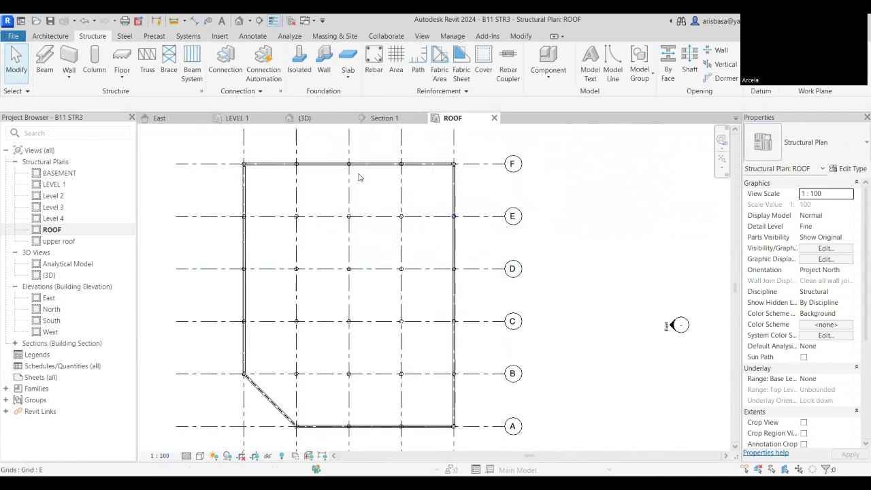
{"action": "left_click", "coordinate": [192, 70]}
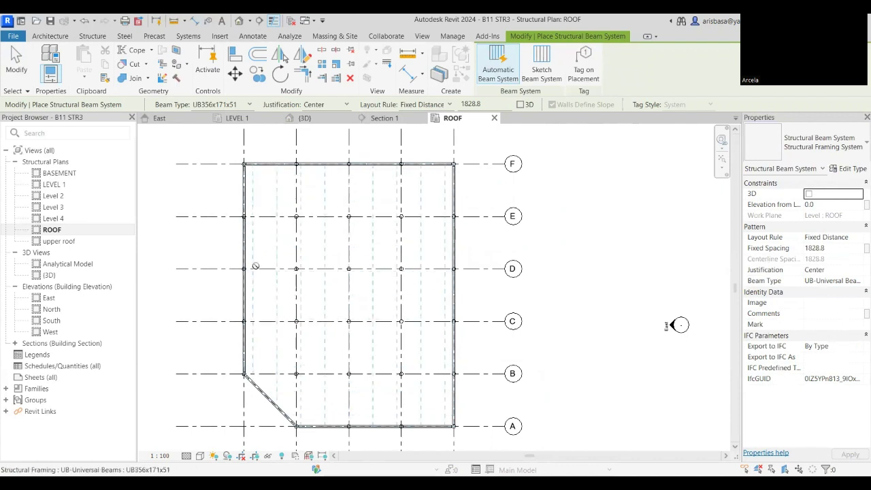
{"action": "key", "text": "Escape"}
{"action": "key", "text": "Escape"}
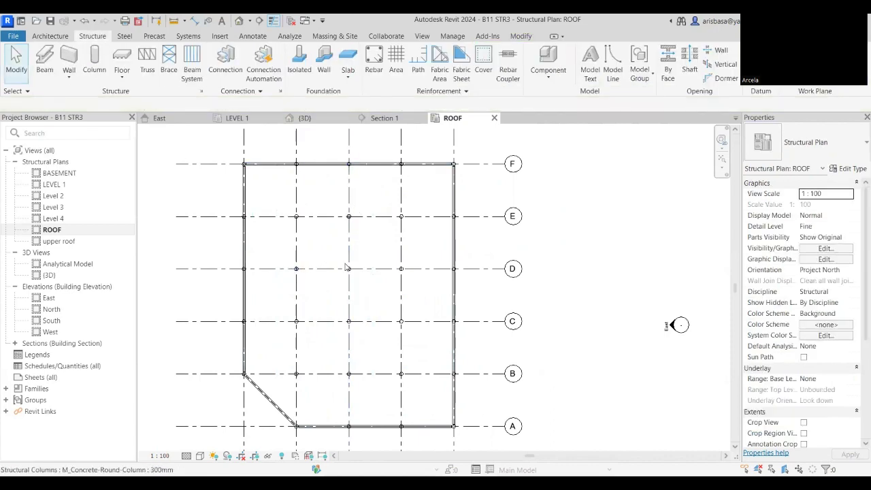
Use Create Similar on the edge beam to draw a beam along the middle grid from F to A
{"action": "left_click", "coordinate": [245, 205]}
{"action": "right_click", "coordinate": [245, 272]}
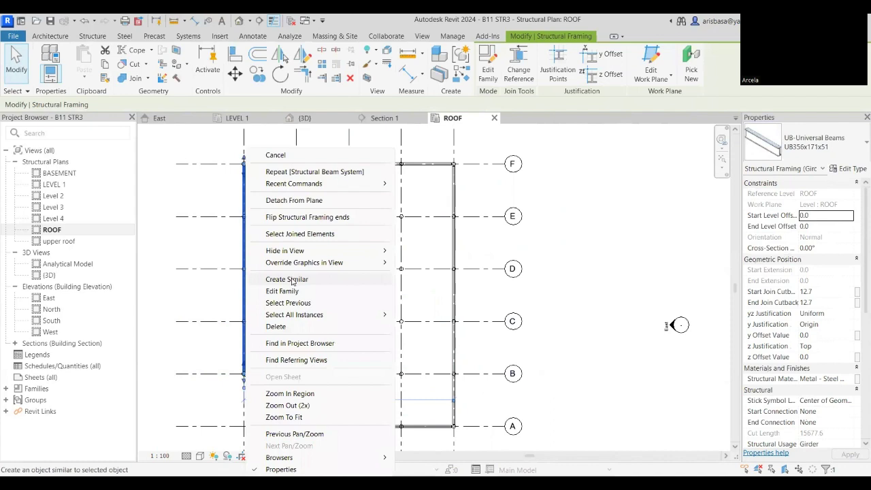
{"action": "left_click", "coordinate": [292, 280]}
{"action": "left_click", "coordinate": [349, 163]}
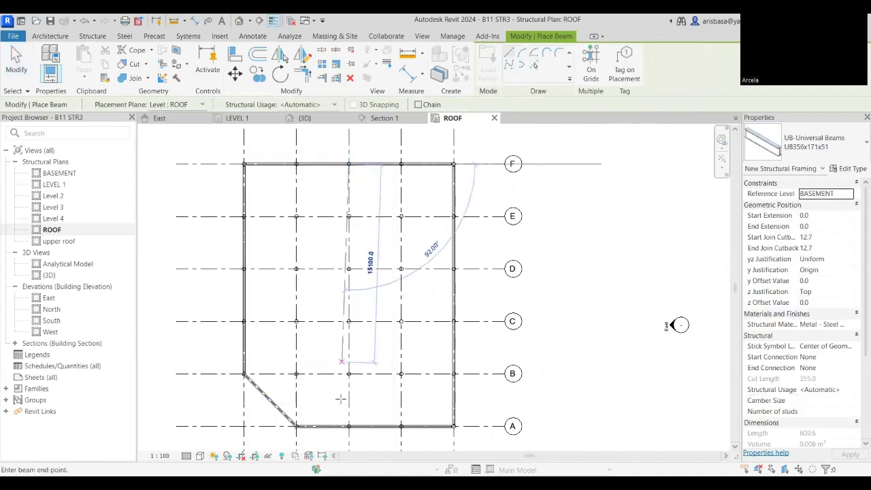
{"action": "left_click", "coordinate": [348, 426]}
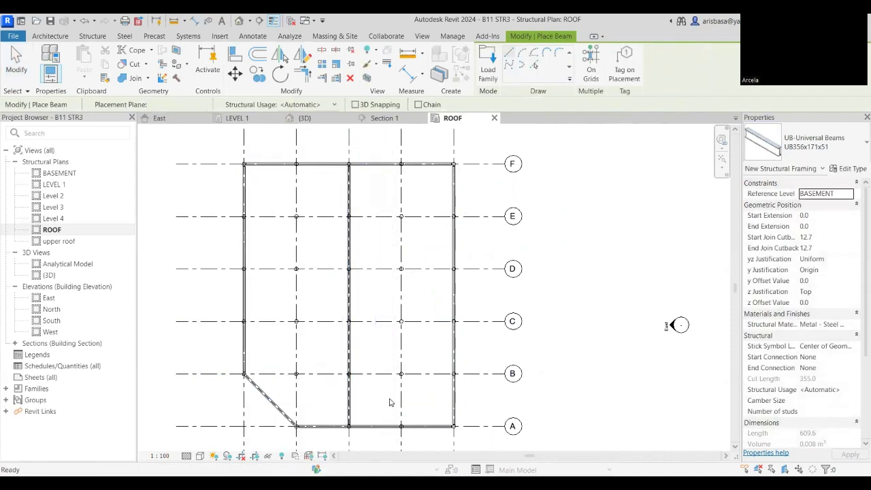
{"action": "key", "text": "Escape"}
{"action": "key", "text": "Escape"}
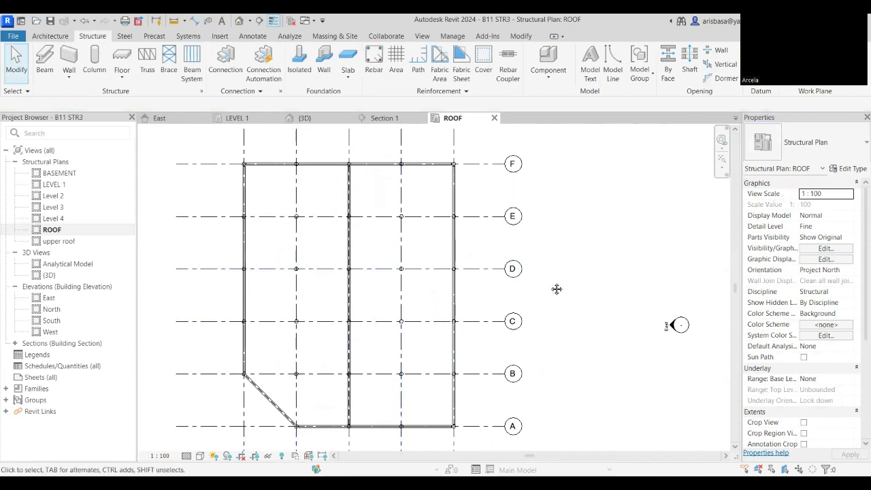
{"action": "middle_click_drag", "start_coordinate": [558, 288], "coordinate": [521, 284]}
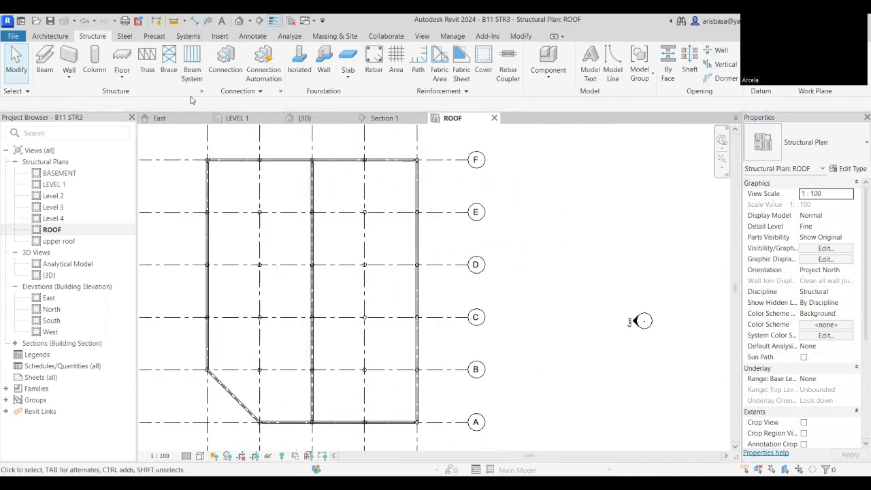
Start a beam system (BS) with UB254x102x28 as its beam type
{"action": "key", "text": "b"}
{"action": "key", "text": "s"}
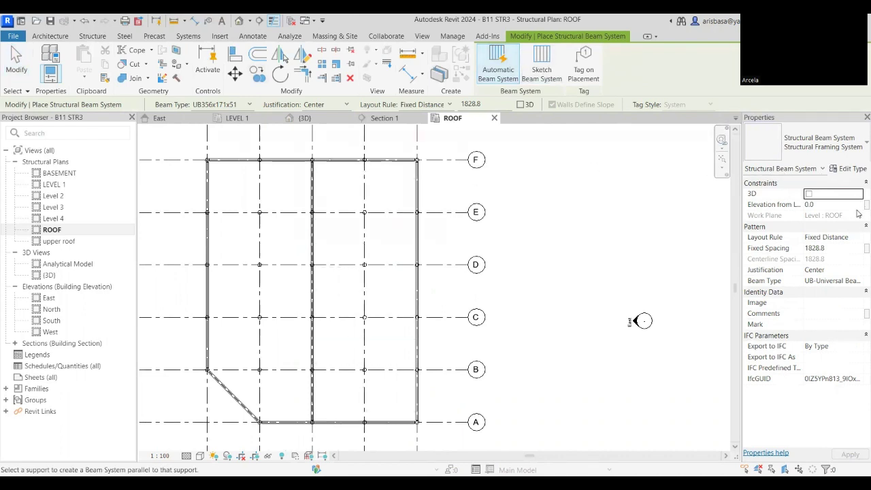
{"action": "left_click", "coordinate": [857, 283]}
{"action": "left_click", "coordinate": [858, 282]}
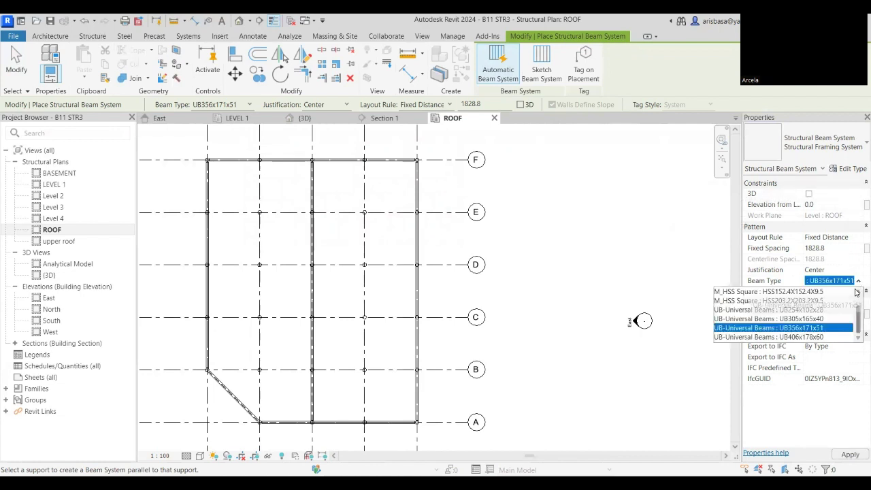
{"action": "left_click", "coordinate": [807, 311]}
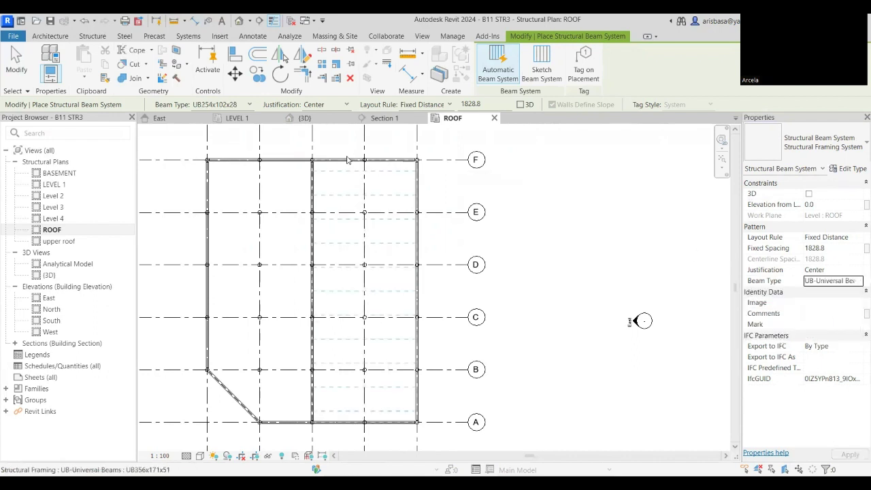
Set fixed spacing to 1500 and place the beam system in the right-hand bay
{"action": "left_click", "coordinate": [486, 104]}
{"action": "type", "text": "1500"}
{"action": "key", "text": "Return"}
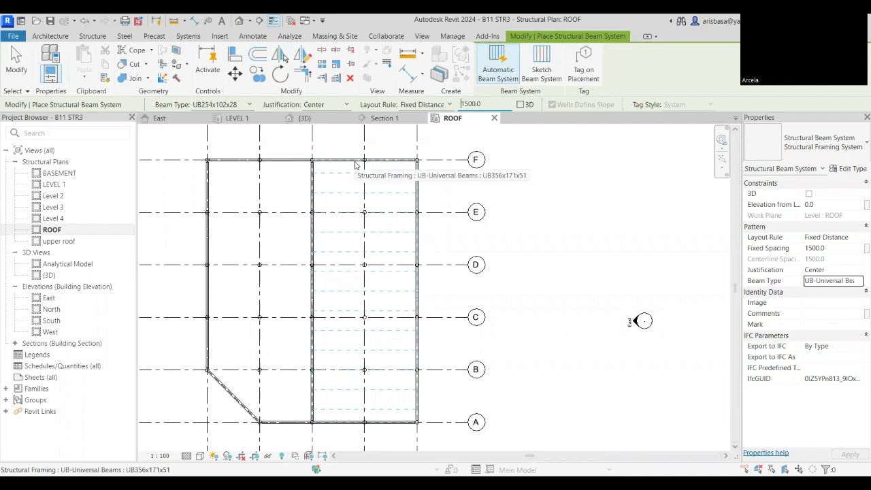
{"action": "left_click", "coordinate": [355, 165]}
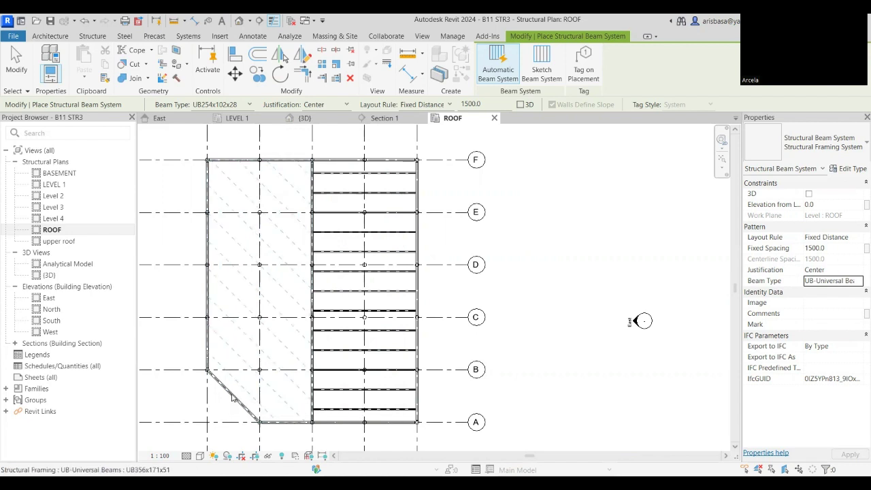
{"action": "middle_click_drag", "start_coordinate": [282, 342], "coordinate": [291, 331]}
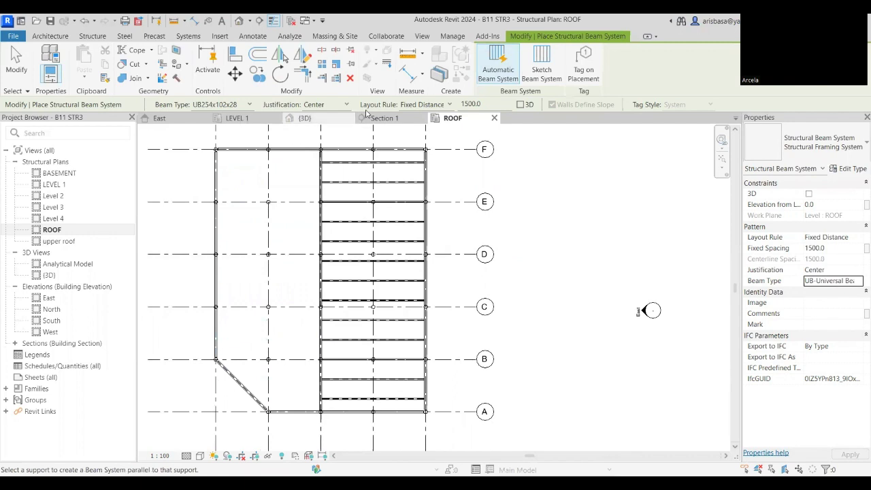
{"action": "key", "text": "Escape"}
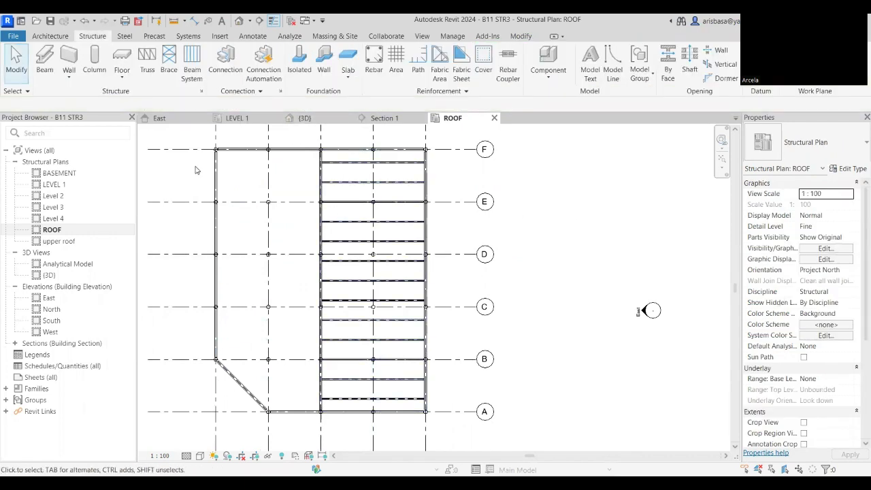
Create a similar beam along grid C from the left column to the middle column
{"action": "left_click", "coordinate": [216, 238]}
{"action": "right_click", "coordinate": [218, 259]}
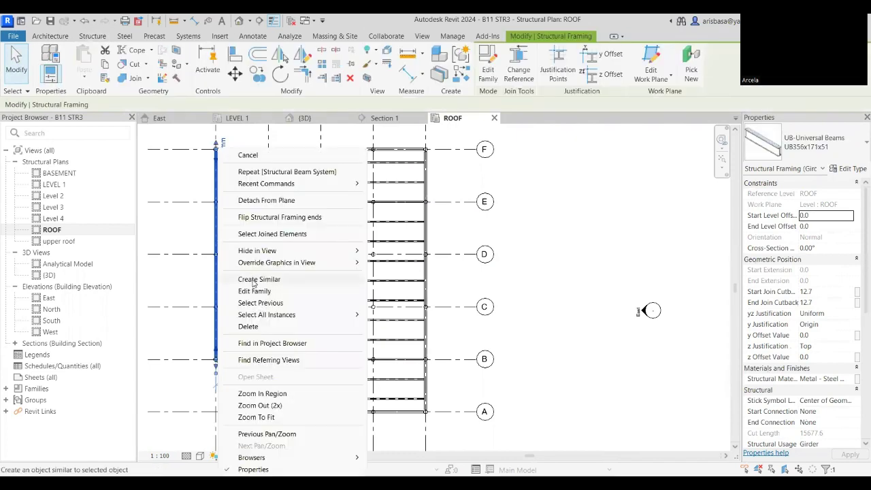
{"action": "left_click", "coordinate": [257, 280]}
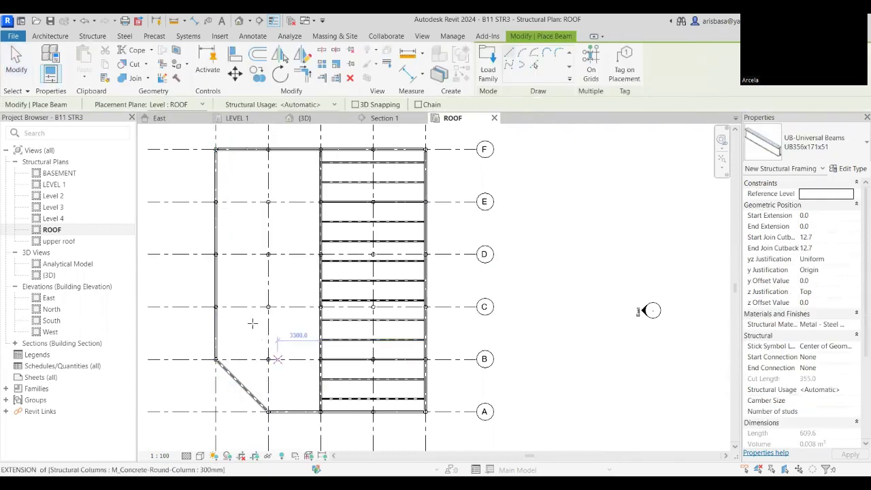
{"action": "scroll", "coordinate": [215, 307], "scroll_direction": "up", "scroll_amount": 4}
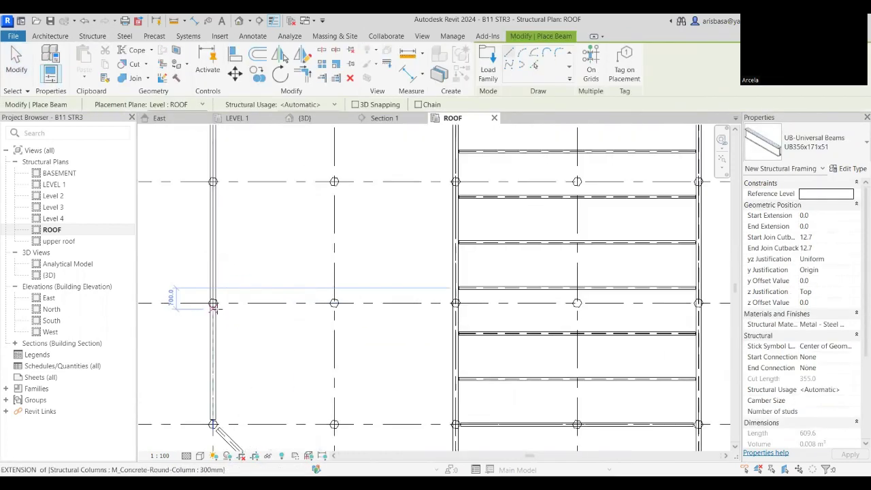
{"action": "left_click", "coordinate": [215, 307]}
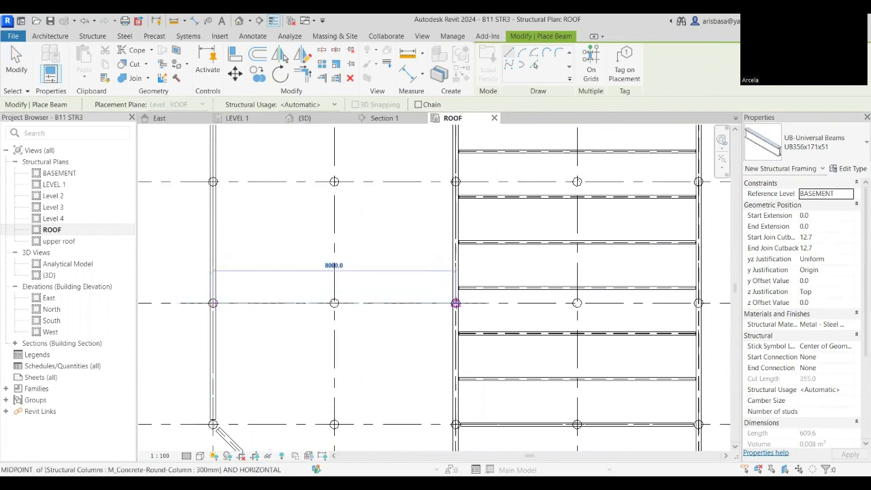
{"action": "left_click", "coordinate": [455, 303]}
{"action": "scroll", "coordinate": [384, 348], "scroll_direction": "down", "scroll_amount": 2}
{"action": "key", "text": "Escape"}
{"action": "scroll", "coordinate": [384, 349], "scroll_direction": "down", "scroll_amount": 2}
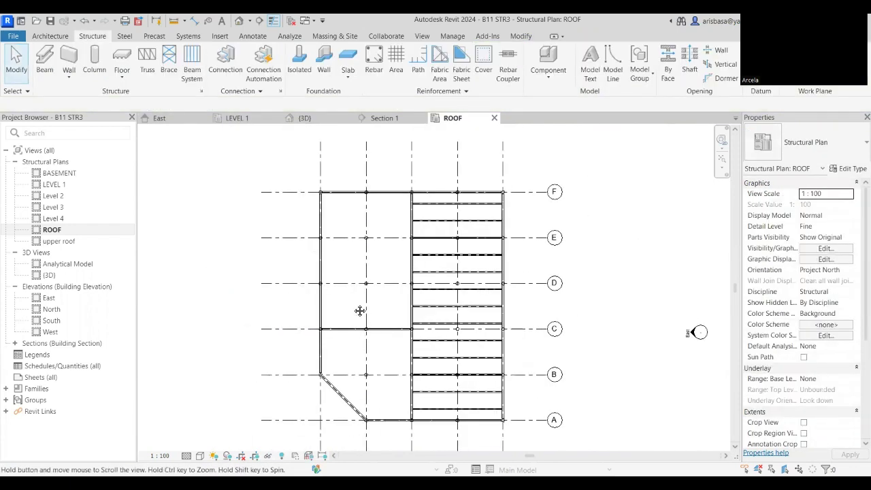
{"action": "scroll", "coordinate": [346, 315], "scroll_direction": "up", "scroll_amount": 1}
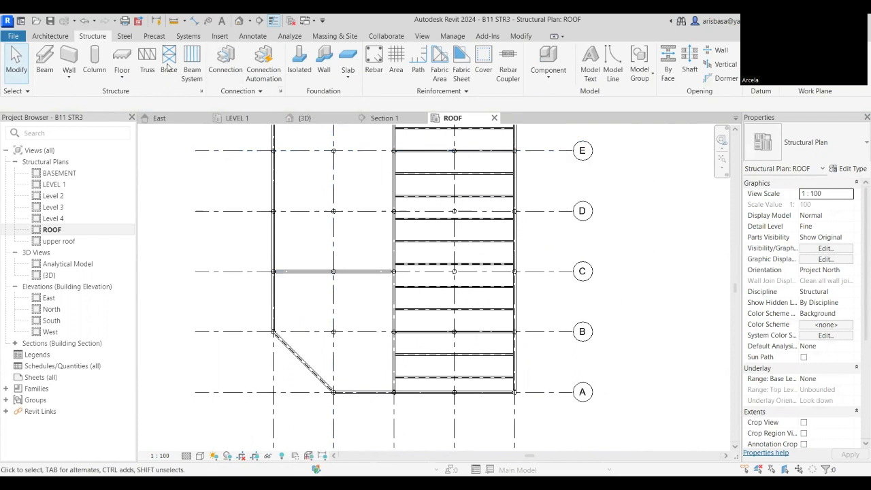
Place beam systems in the lower-left angled bay and the upper-left bay
{"action": "left_click", "coordinate": [193, 63]}
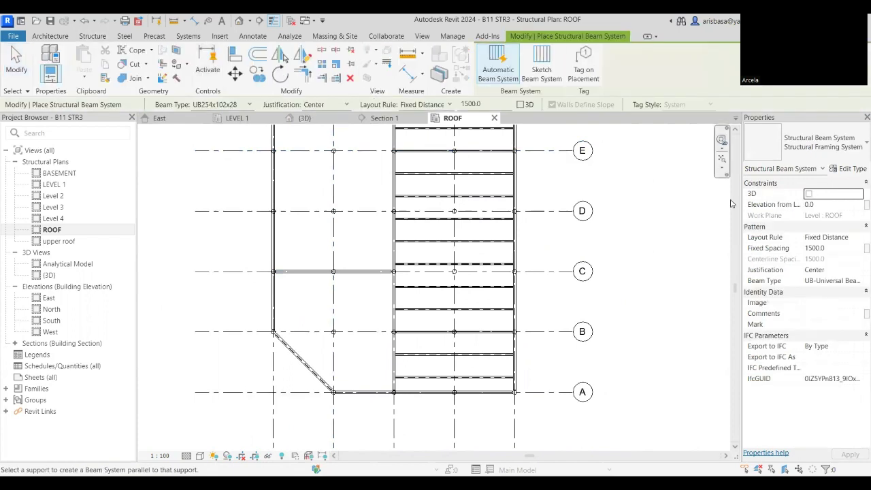
{"action": "left_click", "coordinate": [308, 370]}
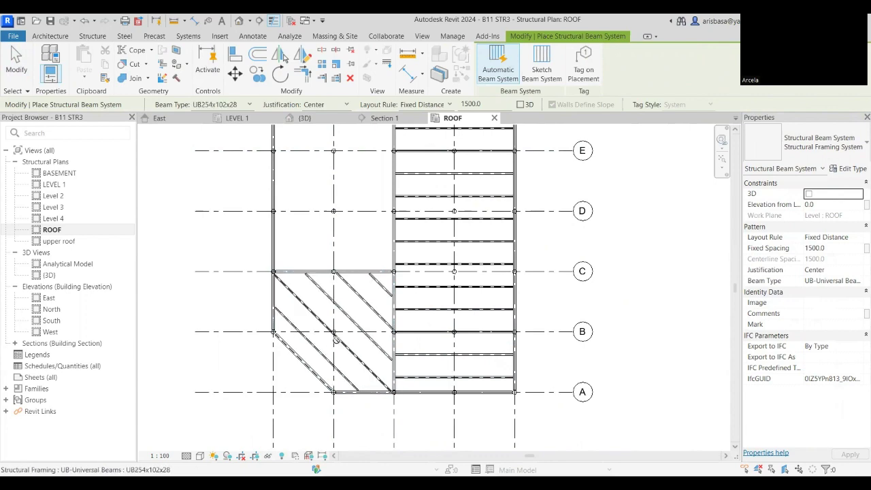
{"action": "scroll", "coordinate": [334, 339], "scroll_direction": "down", "scroll_amount": 2}
{"action": "middle_click_drag", "start_coordinate": [345, 363], "coordinate": [319, 436]}
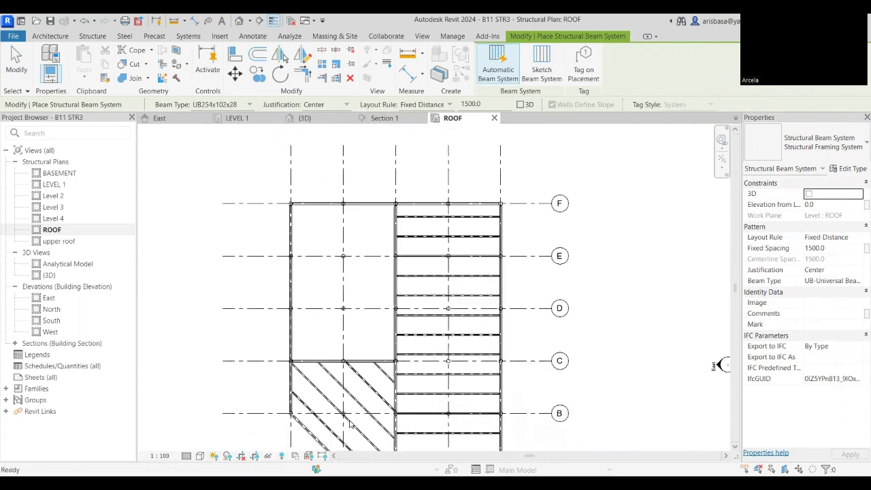
{"action": "left_click", "coordinate": [293, 346]}
{"action": "scroll", "coordinate": [449, 320], "scroll_direction": "down", "scroll_amount": 4}
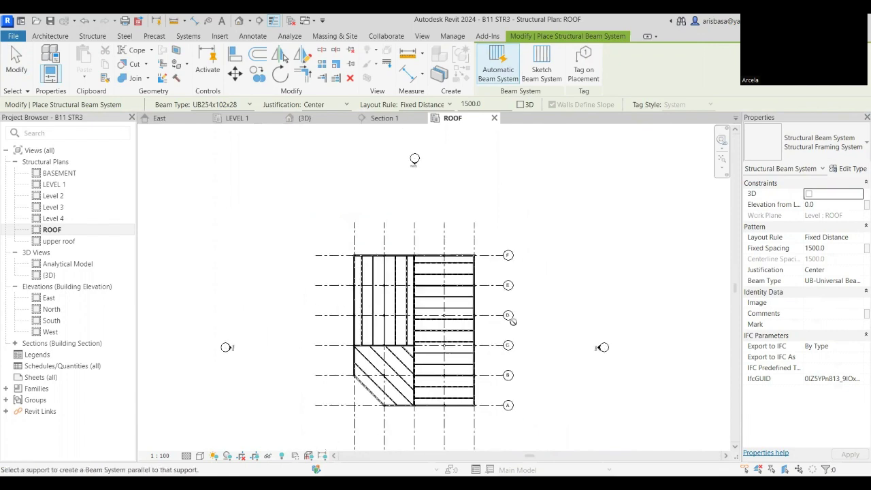
{"action": "key", "text": "Escape"}
Review the roof framing by panning and zooming, then switch to the {3D} view
{"action": "scroll", "coordinate": [531, 357], "scroll_direction": "up", "scroll_amount": 2}
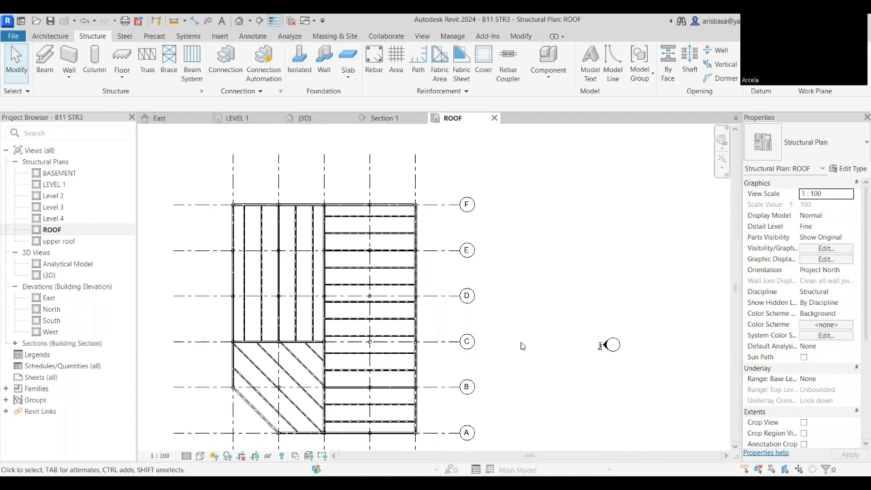
{"action": "scroll", "coordinate": [524, 320], "scroll_direction": "down", "scroll_amount": 3}
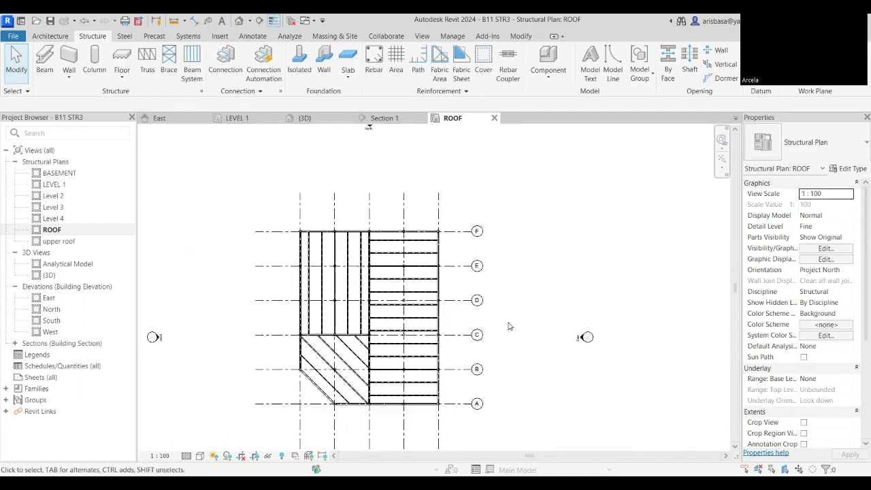
{"action": "mouse_move", "coordinate": [487, 310]}
{"action": "middle_mouse_down"}
{"action": "mouse_move", "coordinate": [501, 327]}
{"action": "mouse_move", "coordinate": [494, 316]}
{"action": "middle_mouse_up"}
{"action": "scroll", "coordinate": [495, 316], "scroll_direction": "up", "scroll_amount": 2}
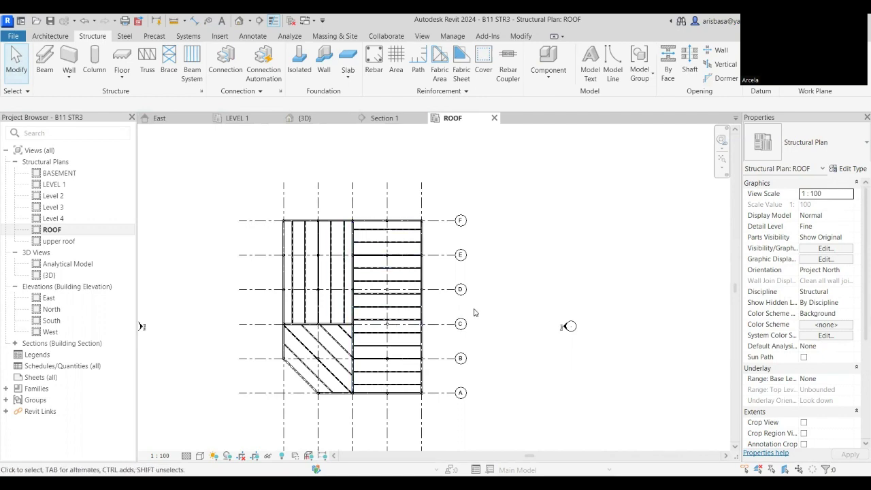
{"action": "middle_click_drag", "start_coordinate": [381, 300], "coordinate": [413, 283]}
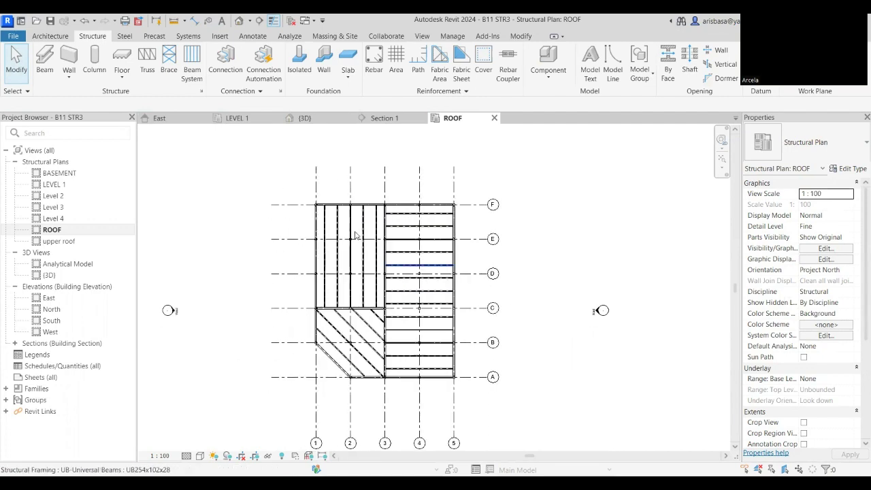
{"action": "left_click", "coordinate": [304, 117]}
{"action": "middle_click_drag", "start_coordinate": [454, 365], "coordinate": [395, 409], "text": "shift"}
{"action": "middle_click_drag", "start_coordinate": [564, 375], "coordinate": [562, 339], "text": "shift"}
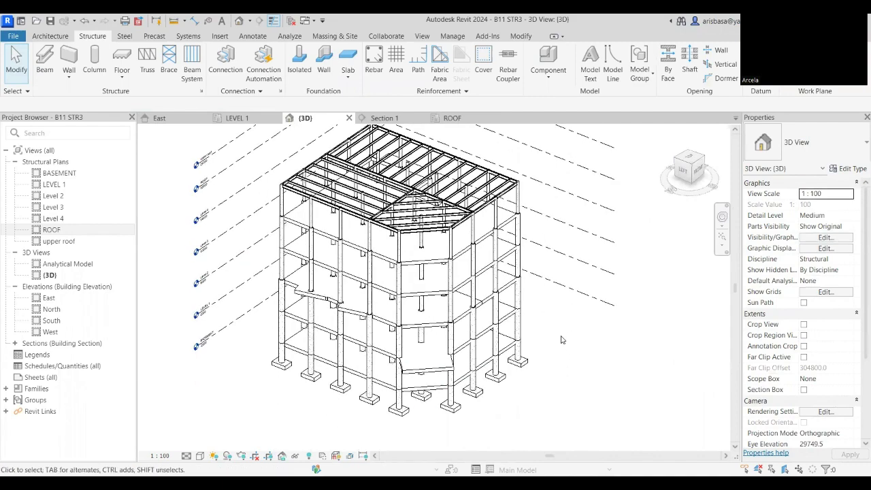
{"action": "scroll", "coordinate": [320, 187], "scroll_direction": "up", "scroll_amount": 6}
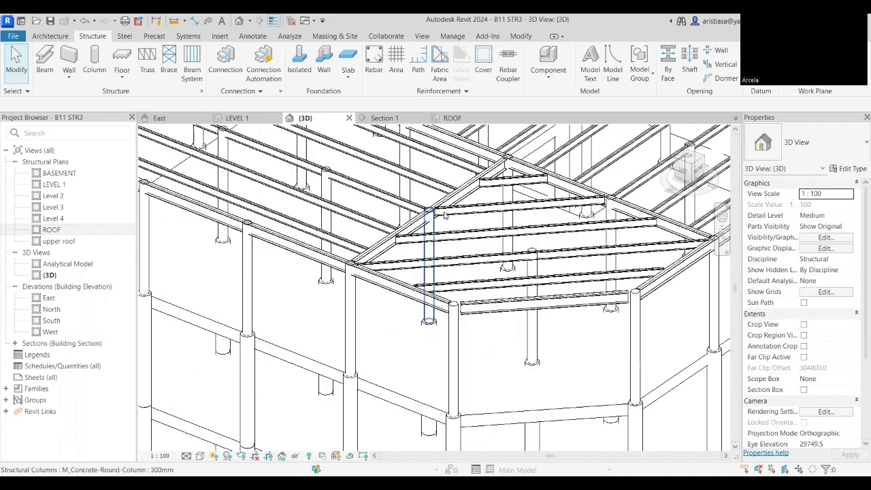
{"action": "scroll", "coordinate": [425, 227], "scroll_direction": "up", "scroll_amount": 3}
{"action": "middle_click_drag", "start_coordinate": [428, 300], "coordinate": [502, 369]}
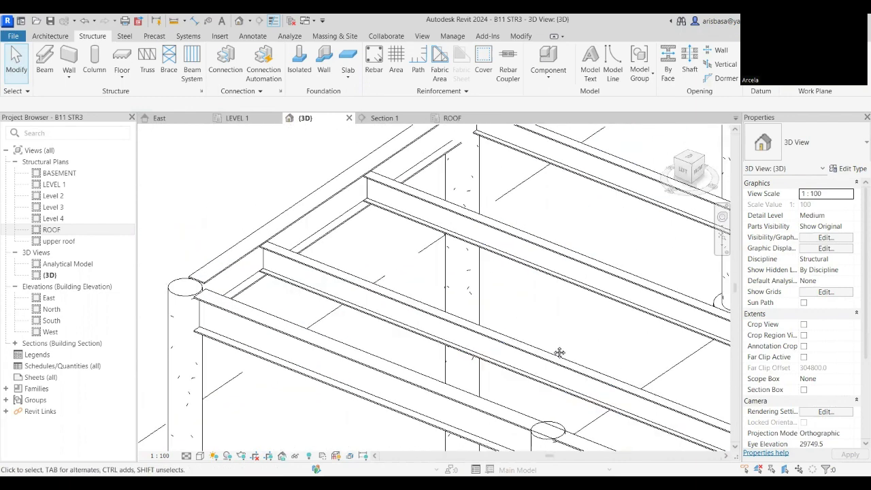
{"action": "scroll", "coordinate": [521, 342], "scroll_direction": "up", "scroll_amount": 2}
{"action": "scroll", "coordinate": [334, 310], "scroll_direction": "up", "scroll_amount": 2}
{"action": "scroll", "coordinate": [358, 271], "scroll_direction": "up", "scroll_amount": 2}
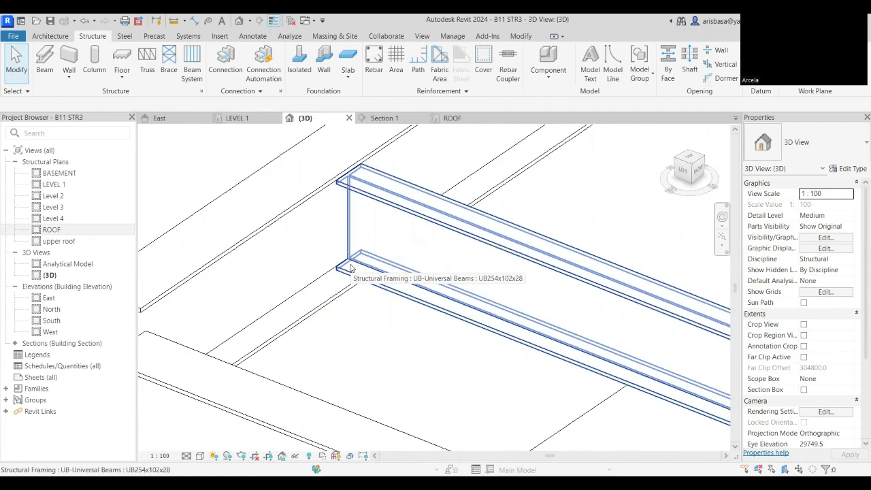
{"action": "scroll", "coordinate": [368, 333], "scroll_direction": "down", "scroll_amount": 3}
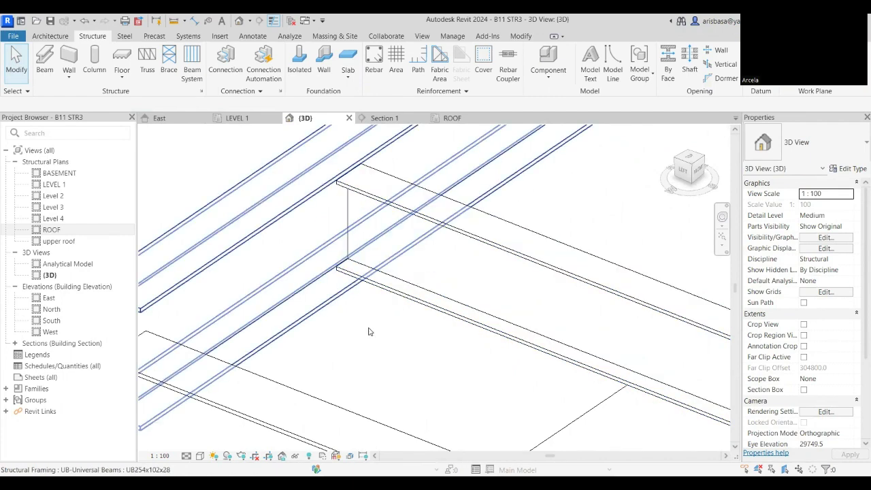
{"action": "middle_click_drag", "start_coordinate": [366, 335], "coordinate": [235, 320], "text": "shift"}
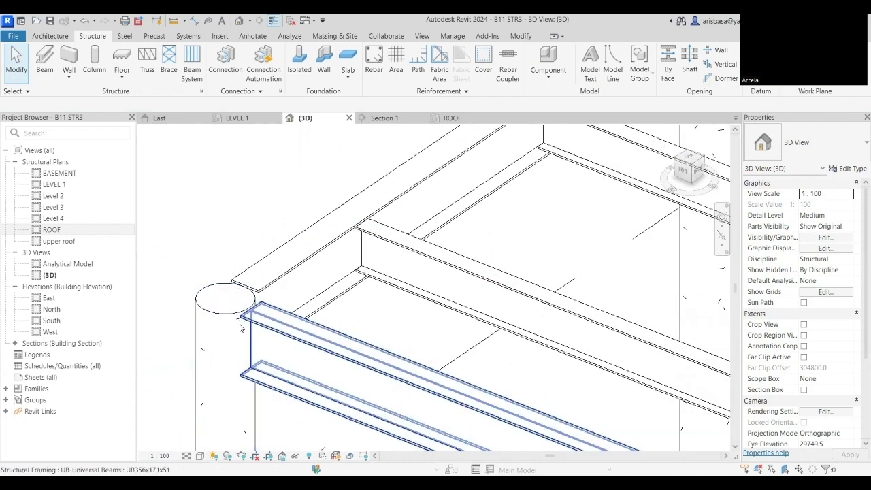
{"action": "middle_click_drag", "start_coordinate": [241, 353], "coordinate": [265, 340], "text": "shift"}
{"action": "scroll", "coordinate": [264, 340], "scroll_direction": "down", "scroll_amount": 4}
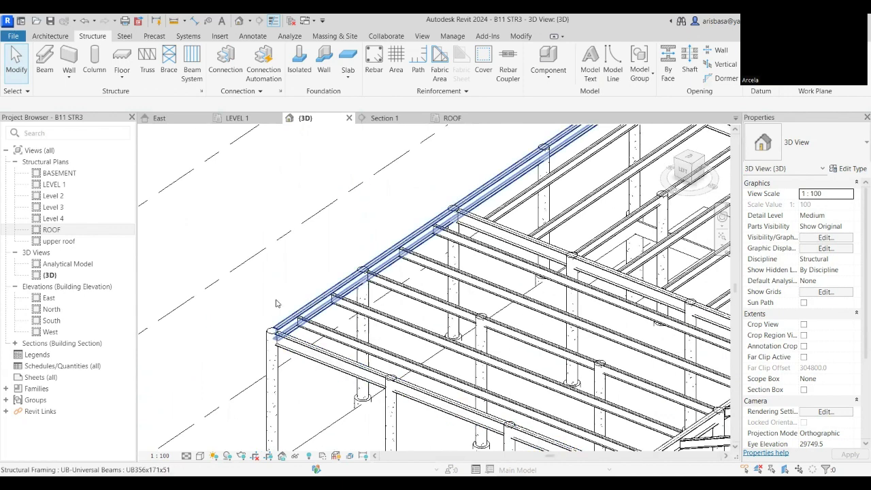
{"action": "scroll", "coordinate": [275, 321], "scroll_direction": "up", "scroll_amount": 2}
{"action": "scroll", "coordinate": [300, 333], "scroll_direction": "up", "scroll_amount": 2}
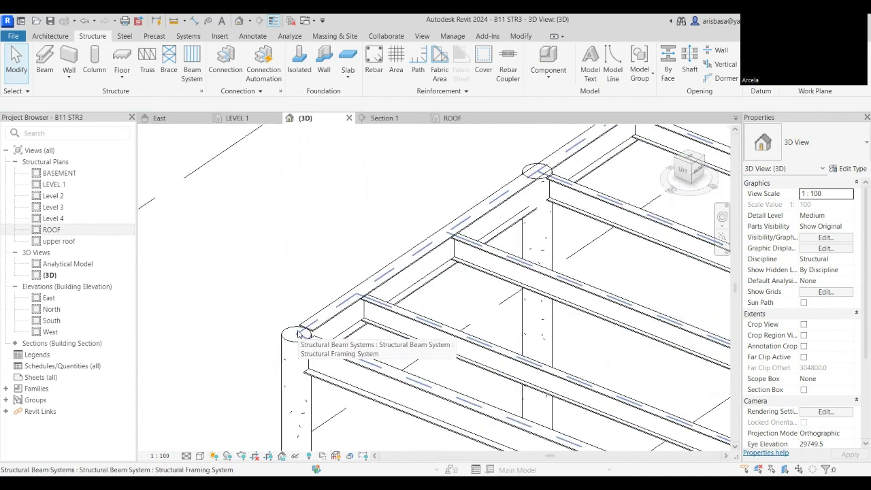
{"action": "scroll", "coordinate": [299, 333], "scroll_direction": "up", "scroll_amount": 2}
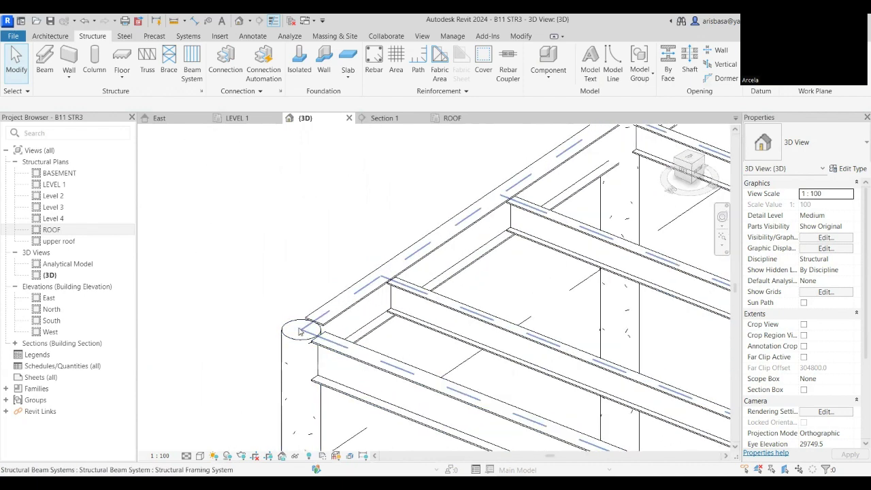
{"action": "scroll", "coordinate": [298, 332], "scroll_direction": "down", "scroll_amount": 3}
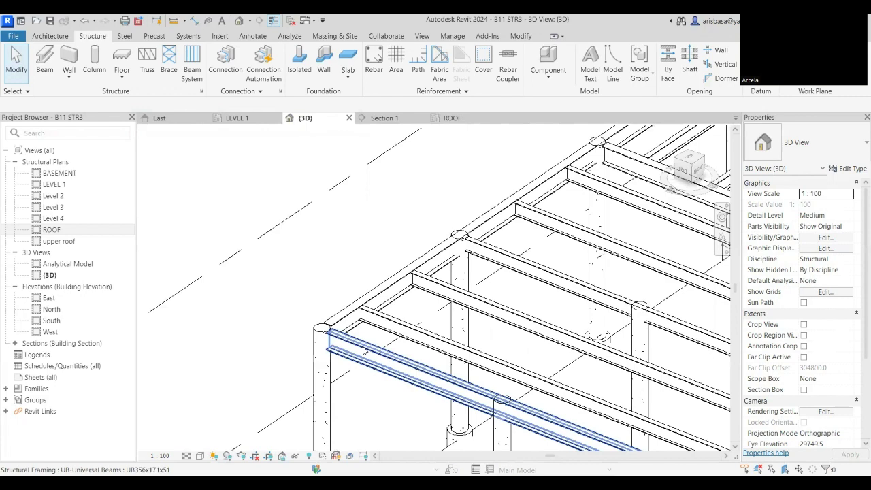
{"action": "scroll", "coordinate": [363, 350], "scroll_direction": "down", "scroll_amount": 5}
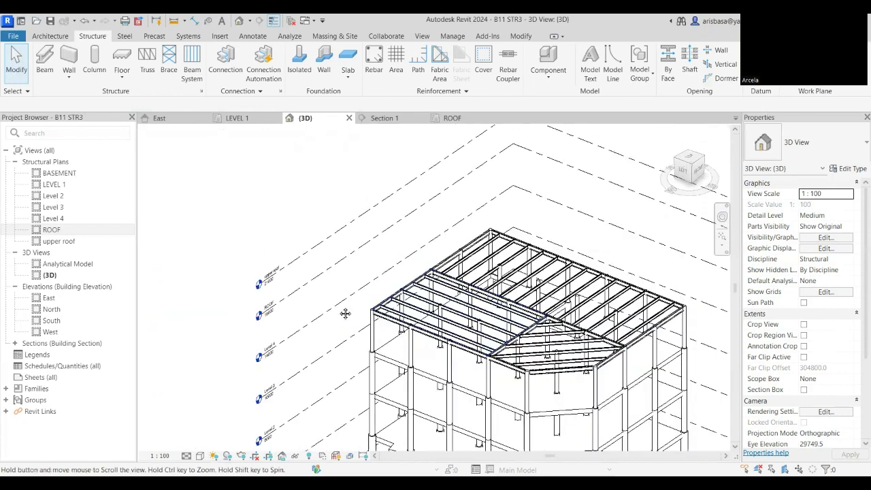
{"action": "middle_click_drag", "start_coordinate": [345, 313], "coordinate": [290, 314]}
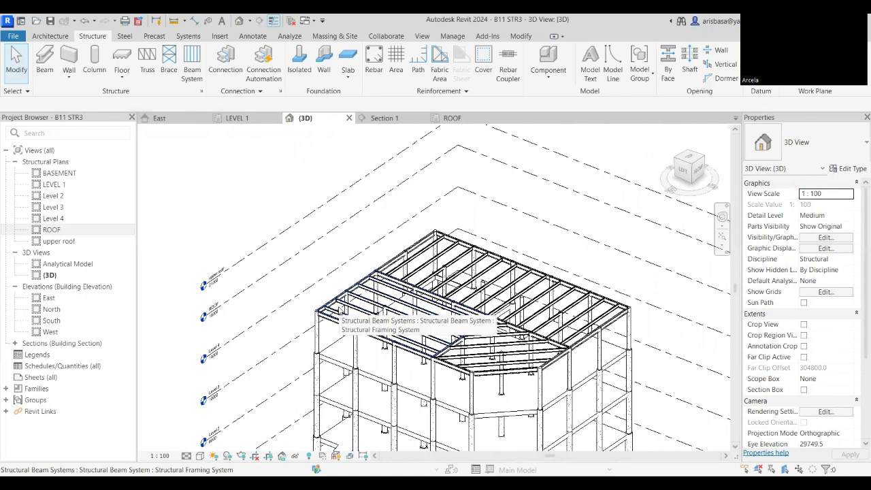
{"action": "scroll", "coordinate": [338, 311], "scroll_direction": "down", "scroll_amount": 1}
{"action": "middle_click_drag", "start_coordinate": [338, 311], "coordinate": [314, 279]}
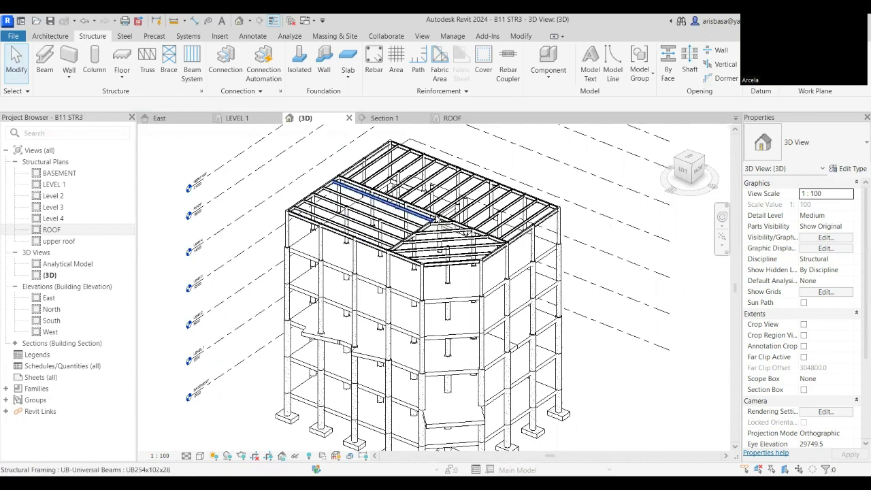
{"action": "scroll", "coordinate": [476, 306], "scroll_direction": "down", "scroll_amount": 2}
{"action": "middle_click_drag", "start_coordinate": [510, 357], "coordinate": [511, 347]}
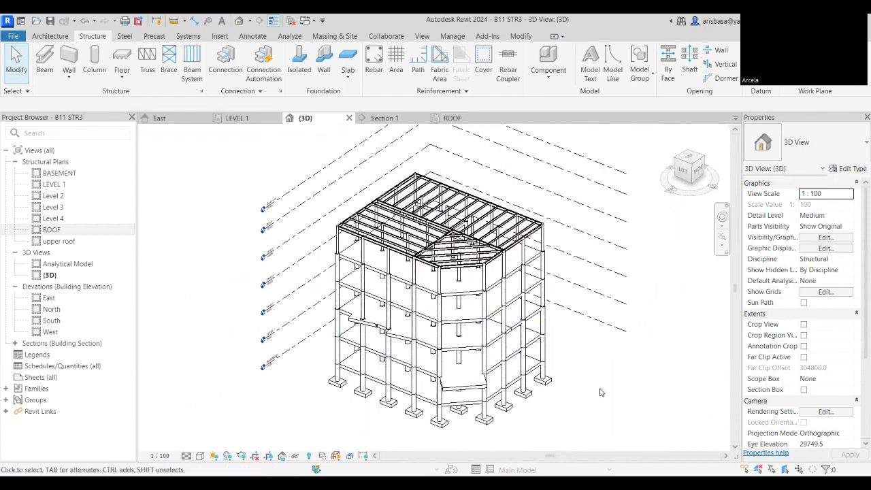
{"action": "middle_click_drag", "start_coordinate": [598, 401], "coordinate": [576, 407]}
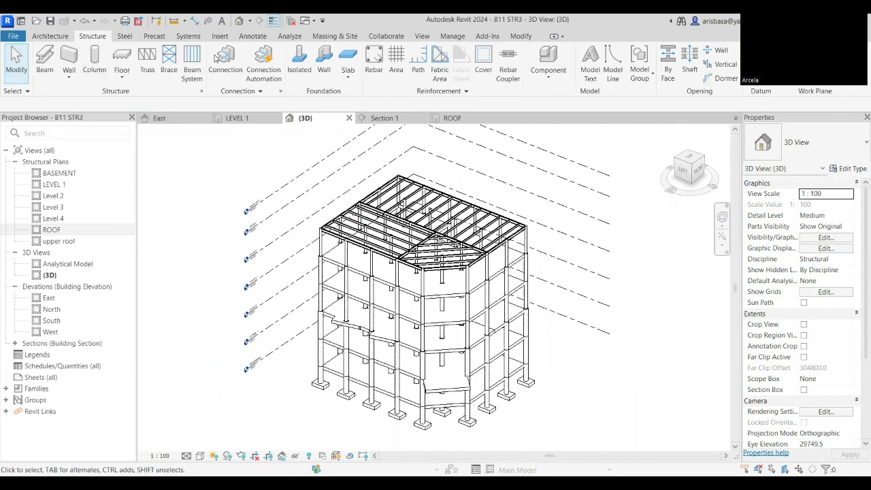
{"action": "middle_click_drag", "start_coordinate": [526, 343], "coordinate": [538, 253]}
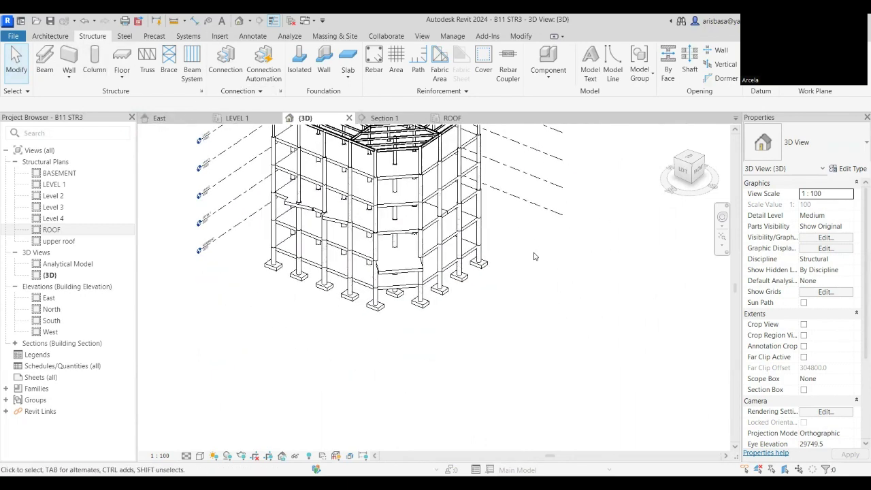
{"action": "middle_click_drag", "start_coordinate": [578, 305], "coordinate": [522, 332]}
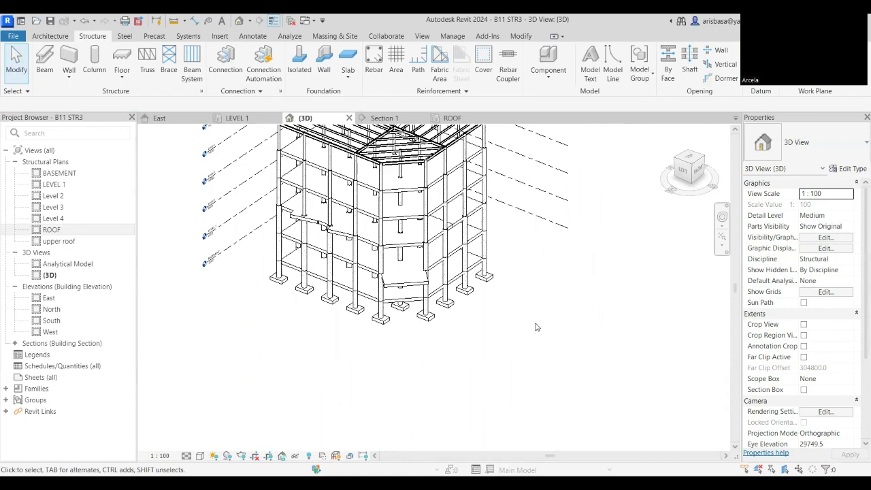
{"action": "scroll", "coordinate": [531, 330], "scroll_direction": "down", "scroll_amount": 1}
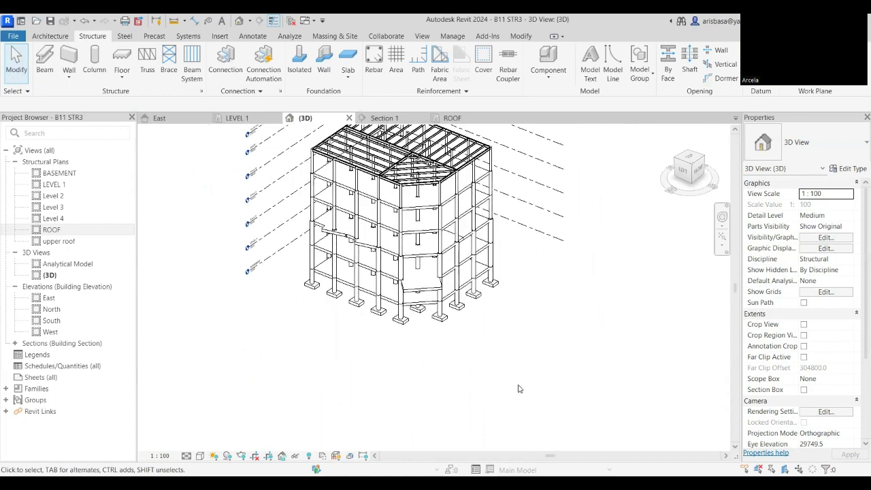
{"action": "middle_click_drag", "start_coordinate": [520, 388], "coordinate": [509, 413]}
{"action": "scroll", "coordinate": [552, 351], "scroll_direction": "down", "scroll_amount": 1}
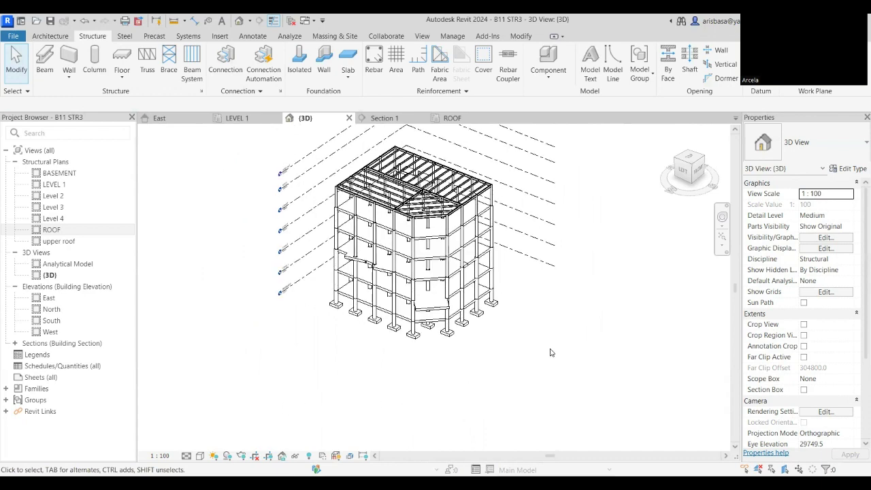
{"action": "middle_click_drag", "start_coordinate": [552, 352], "coordinate": [545, 369]}
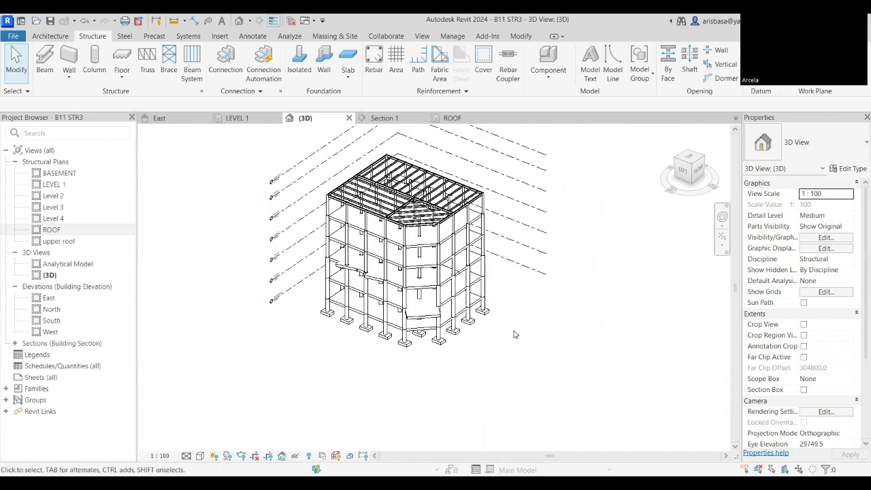
{"action": "scroll", "coordinate": [593, 349], "scroll_direction": "up", "scroll_amount": 3}
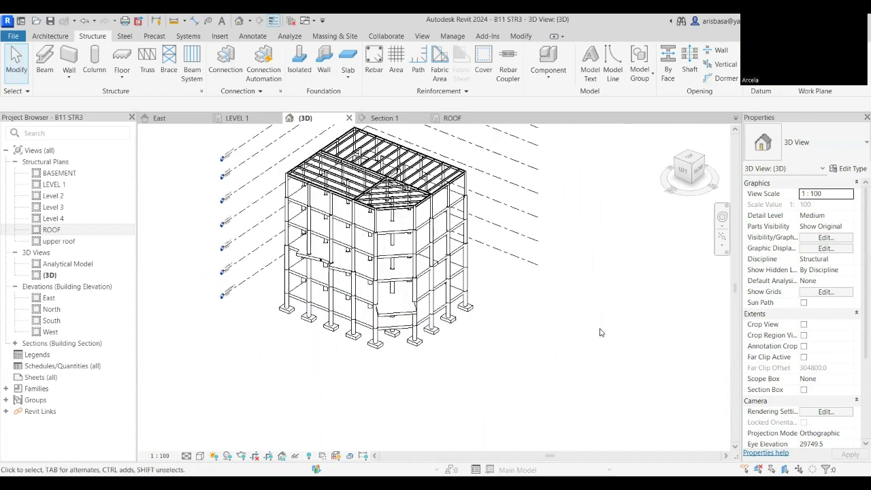
{"action": "middle_click_drag", "start_coordinate": [599, 342], "coordinate": [402, 315]}
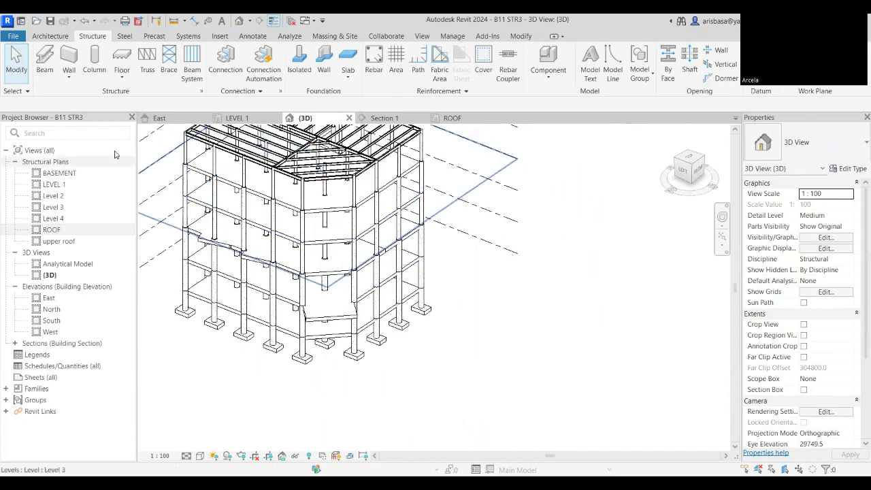
Draw an 18000 mm Generic - 200mm structural wall beside the building
{"action": "left_click", "coordinate": [69, 78]}
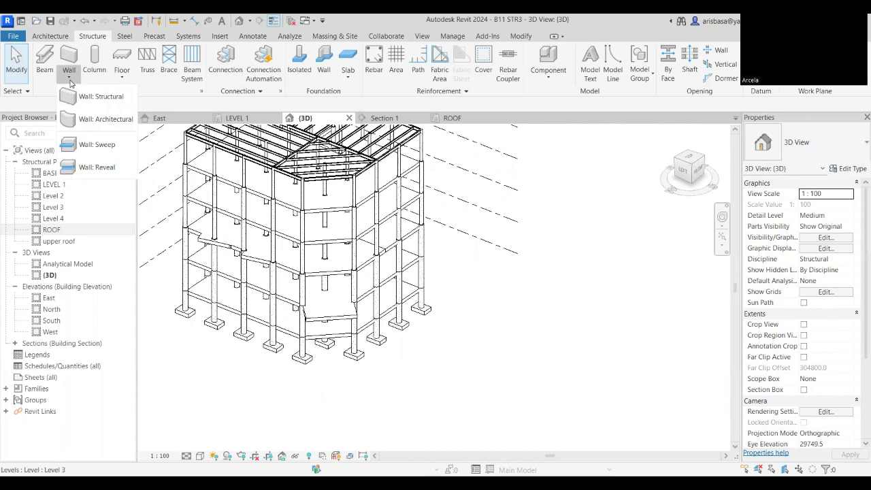
{"action": "left_click", "coordinate": [101, 96]}
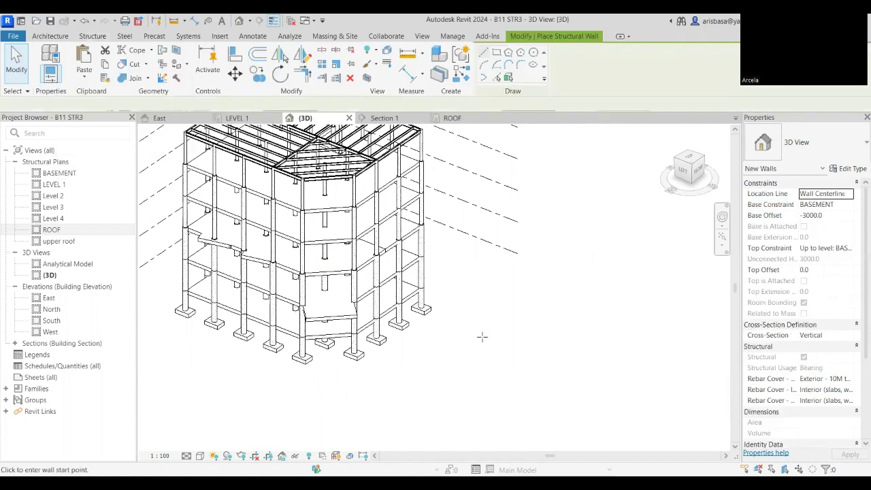
{"action": "left_click", "coordinate": [505, 319]}
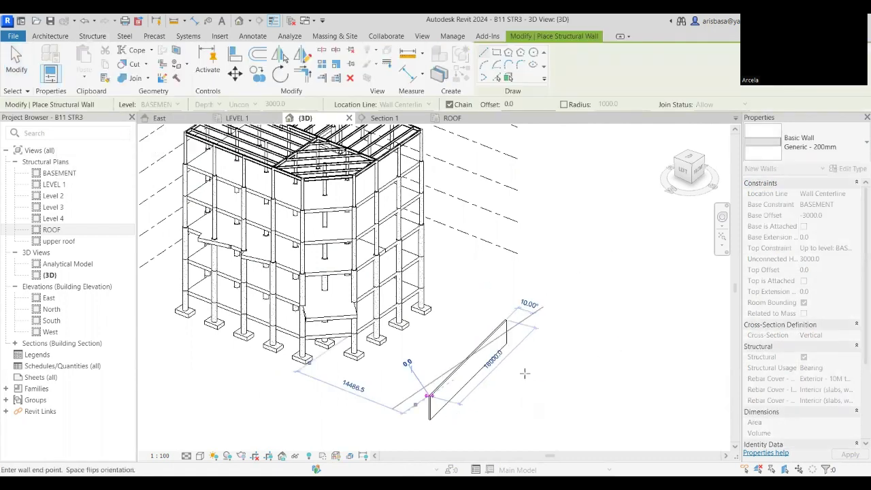
{"action": "middle_click_drag", "start_coordinate": [526, 379], "coordinate": [469, 336]}
{"action": "left_click", "coordinate": [515, 349]}
{"action": "key", "text": "Escape"}
{"action": "key", "text": "Escape"}
Copy the wall to a parallel position 7800 away and select both walls
{"action": "left_click", "coordinate": [466, 329]}
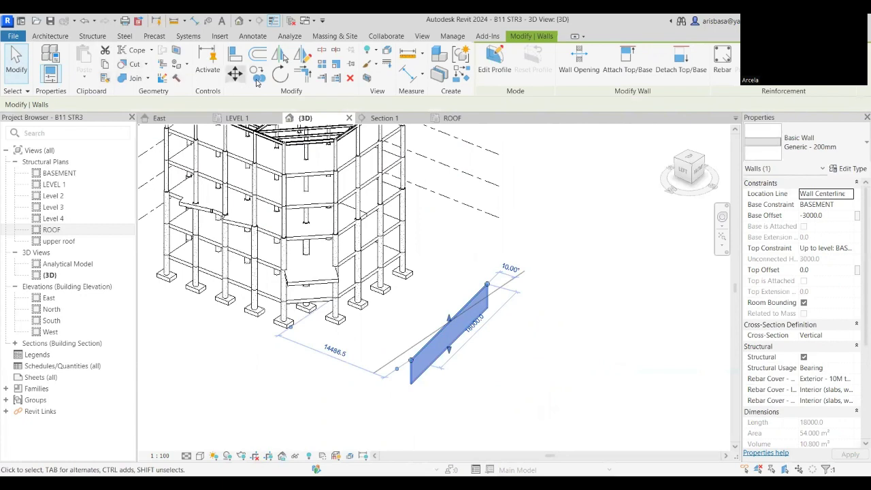
{"action": "left_click", "coordinate": [235, 73]}
{"action": "left_click", "coordinate": [465, 304]}
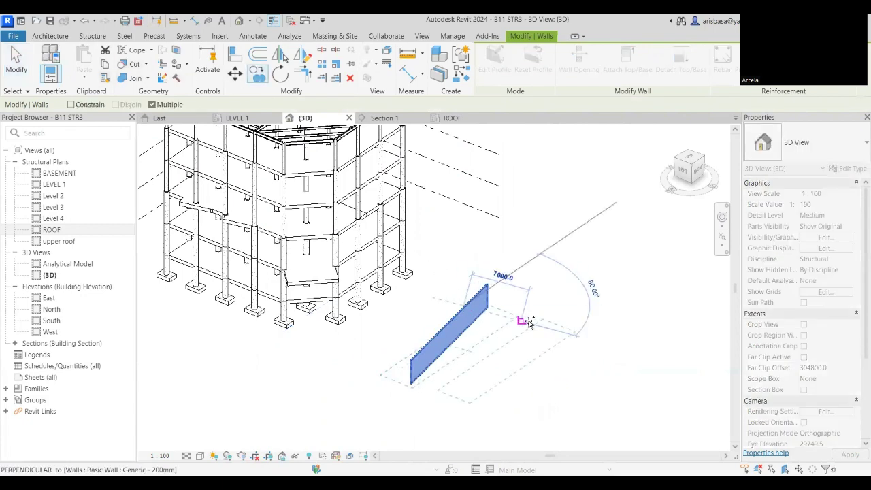
{"action": "middle_click_drag", "start_coordinate": [531, 322], "coordinate": [503, 302]}
{"action": "left_click", "coordinate": [530, 313]}
{"action": "key", "text": "Escape"}
{"action": "left_click", "coordinate": [503, 313]}
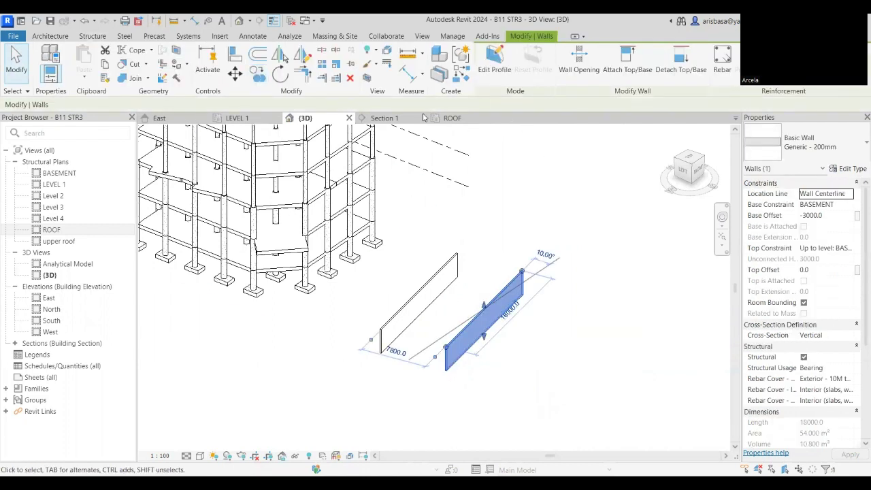
{"action": "left_click", "coordinate": [391, 321], "text": "ctrl"}
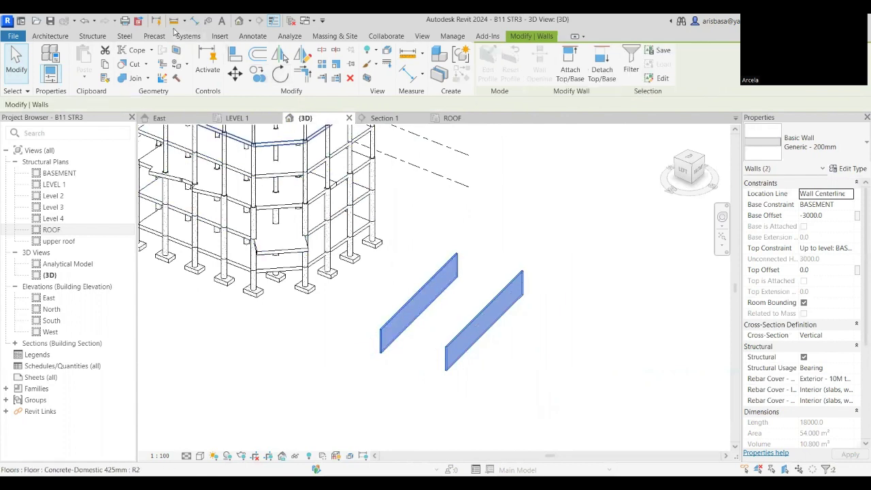
Add Bearing Footing - 900 x 300 wall foundations under both walls and select the left footing
{"action": "left_click", "coordinate": [88, 37]}
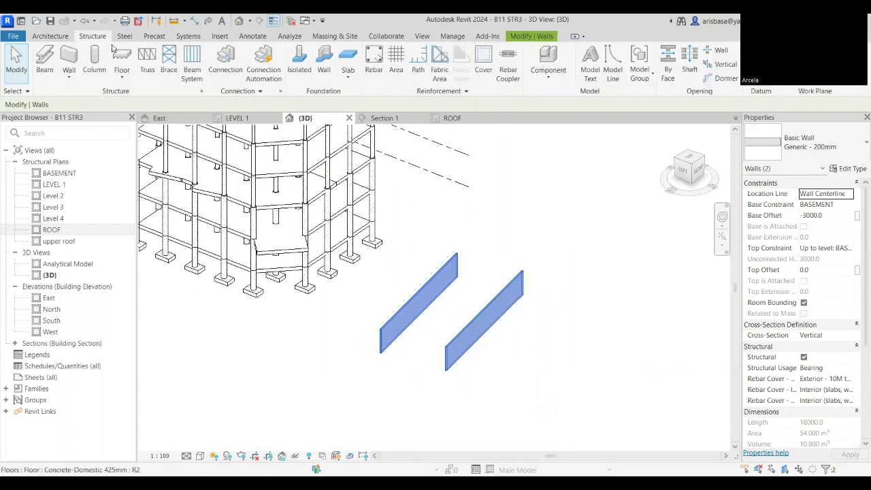
{"action": "left_click", "coordinate": [325, 72]}
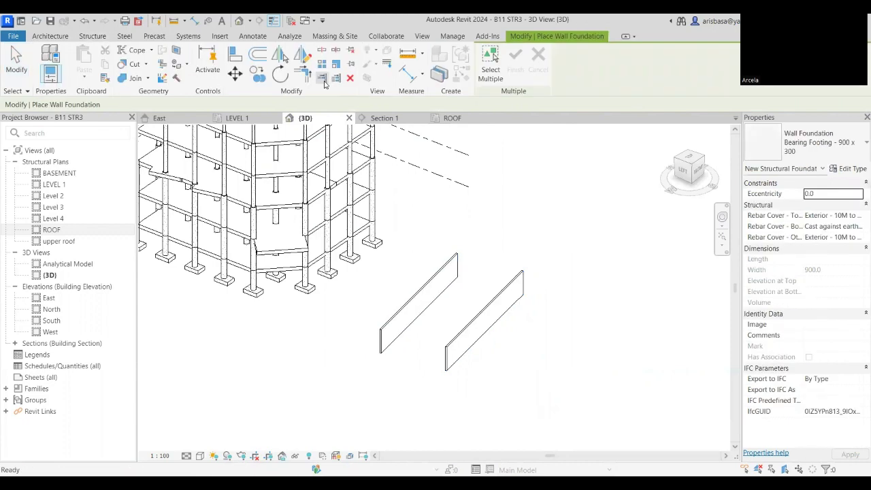
{"action": "left_click", "coordinate": [482, 328]}
{"action": "left_click", "coordinate": [392, 340]}
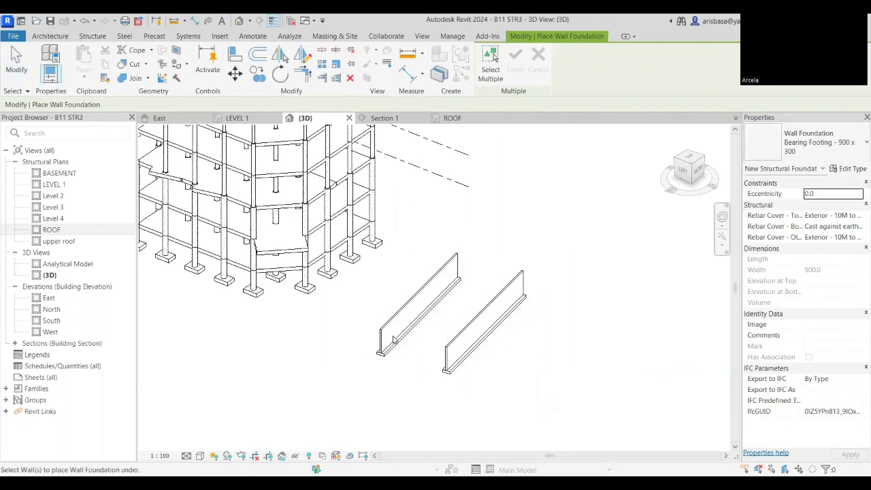
{"action": "scroll", "coordinate": [401, 336], "scroll_direction": "up", "scroll_amount": 4}
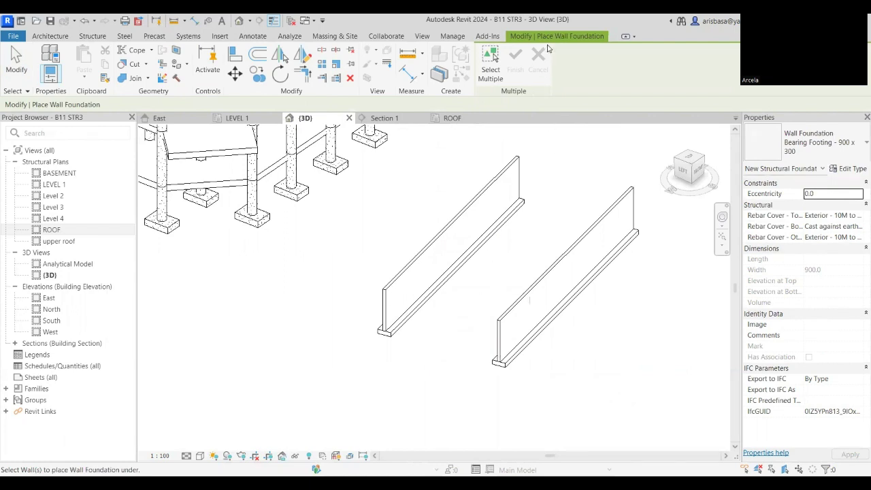
{"action": "middle_click_drag", "start_coordinate": [534, 138], "coordinate": [399, 306]}
{"action": "key", "text": "Escape"}
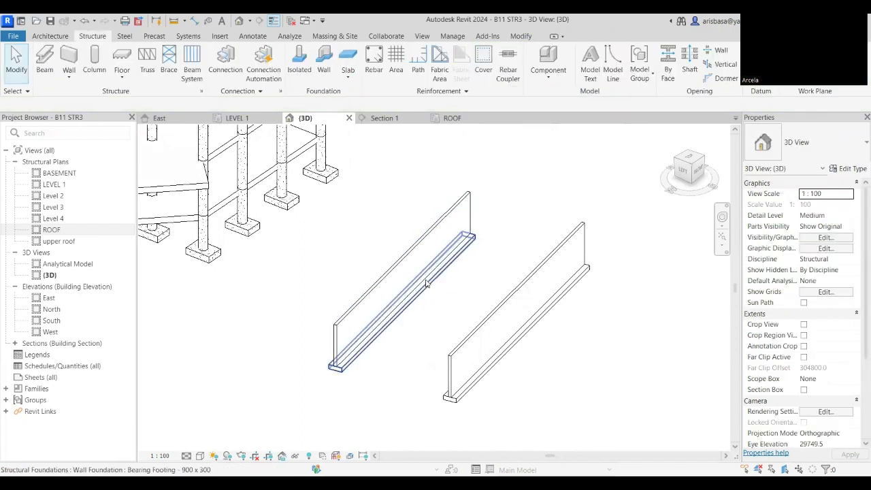
{"action": "left_click", "coordinate": [427, 281]}
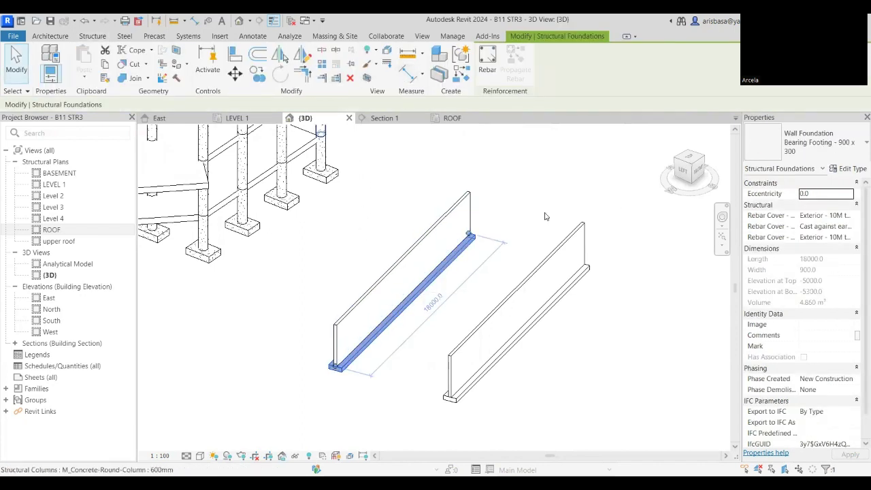
Retype the left footing as Retaining Footing - 600 x 300 x 300, then select the wall above
{"action": "left_click", "coordinate": [835, 157]}
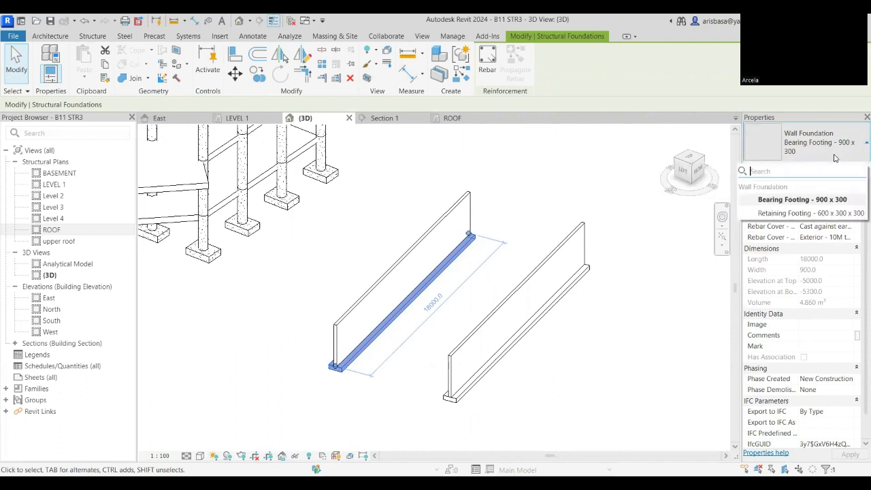
{"action": "left_click", "coordinate": [817, 214]}
{"action": "scroll", "coordinate": [346, 380], "scroll_direction": "up", "scroll_amount": 4}
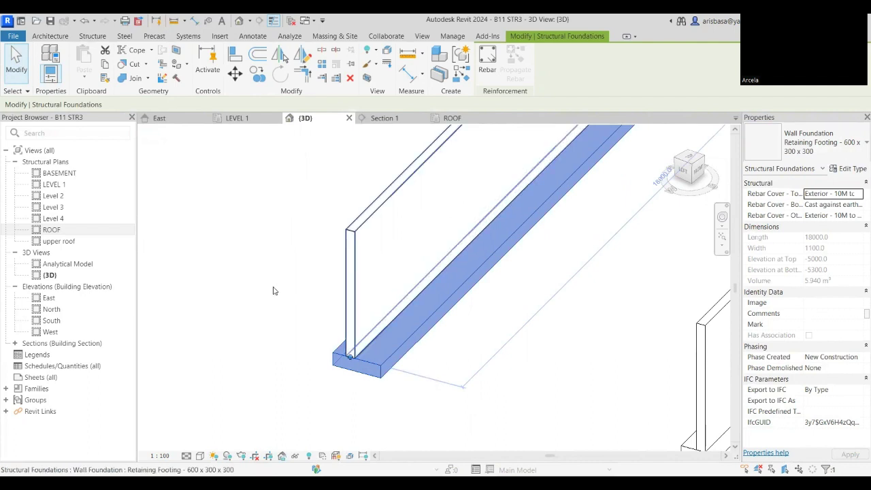
{"action": "scroll", "coordinate": [352, 345], "scroll_direction": "down", "scroll_amount": 3}
{"action": "left_click", "coordinate": [347, 319]}
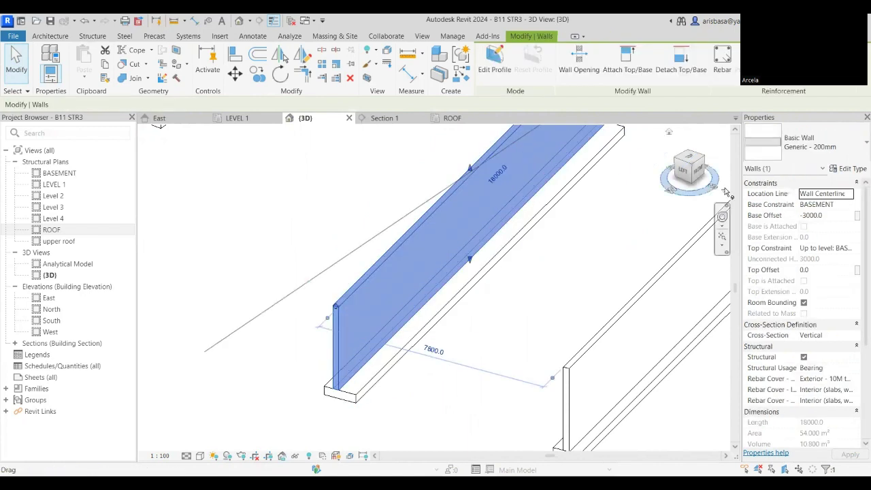
{"action": "left_click", "coordinate": [844, 154]}
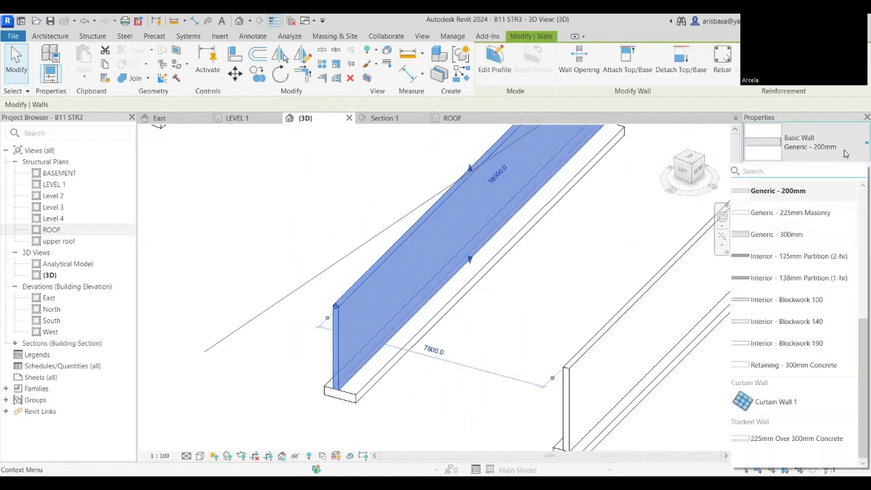
{"action": "scroll", "coordinate": [858, 331], "scroll_direction": "up", "scroll_amount": 3}
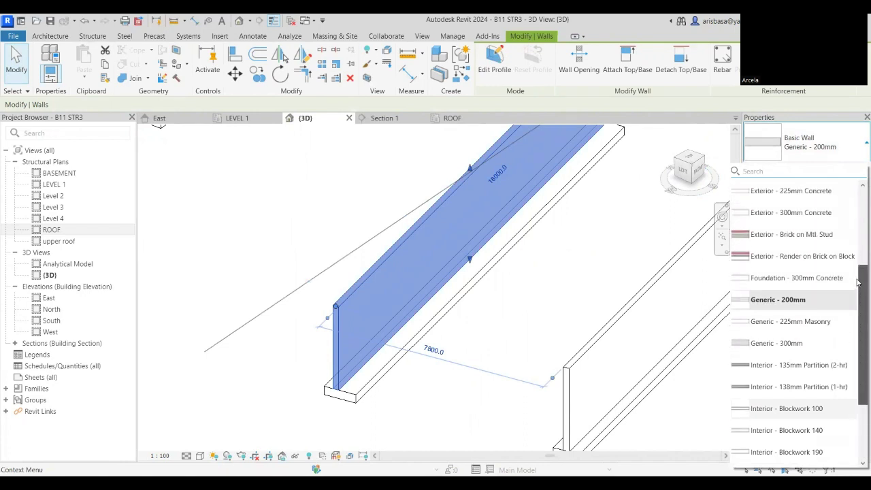
{"action": "left_click_drag", "start_coordinate": [857, 283], "coordinate": [857, 249]}
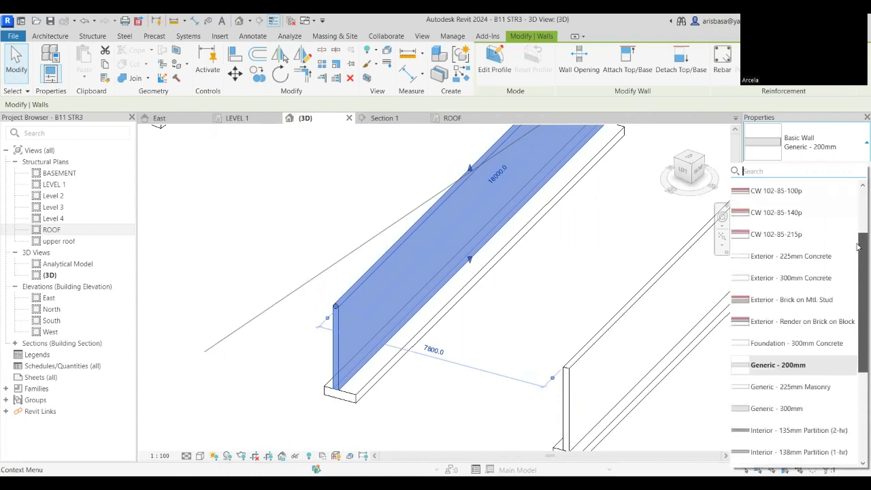
{"action": "left_click", "coordinate": [386, 230]}
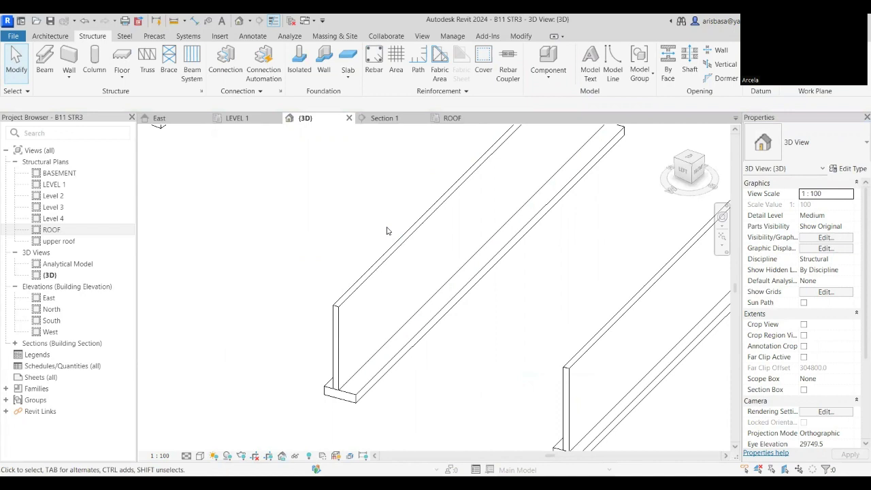
{"action": "left_click", "coordinate": [402, 240]}
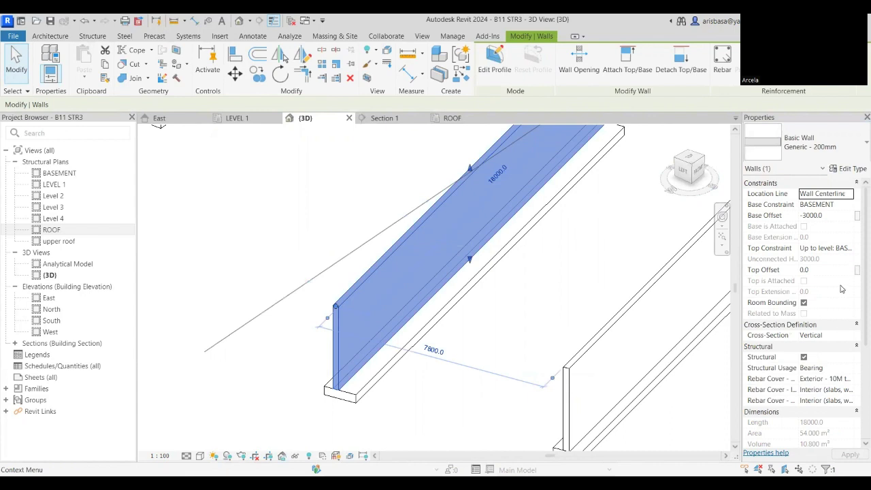
{"action": "left_click", "coordinate": [845, 337]}
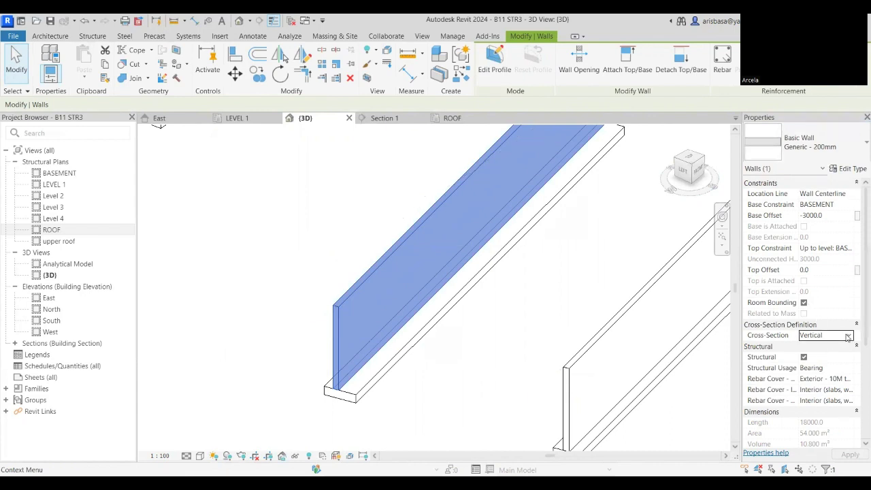
{"action": "left_click", "coordinate": [848, 335]}
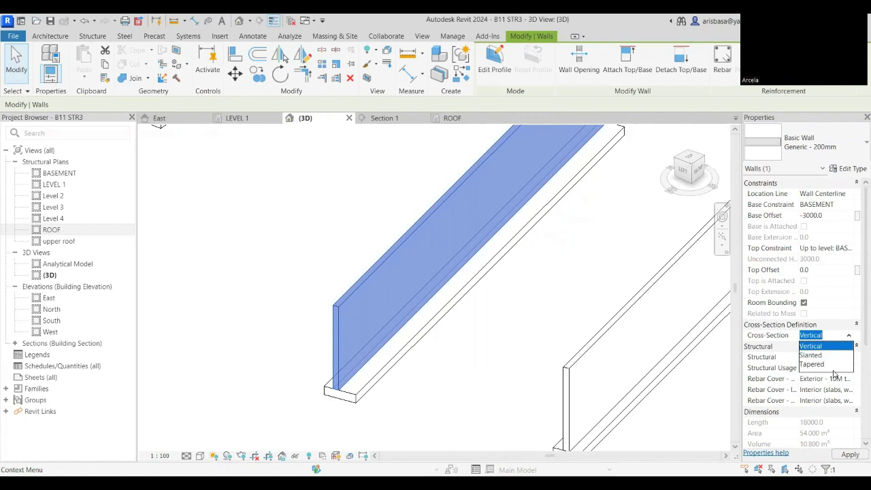
{"action": "left_click", "coordinate": [812, 364]}
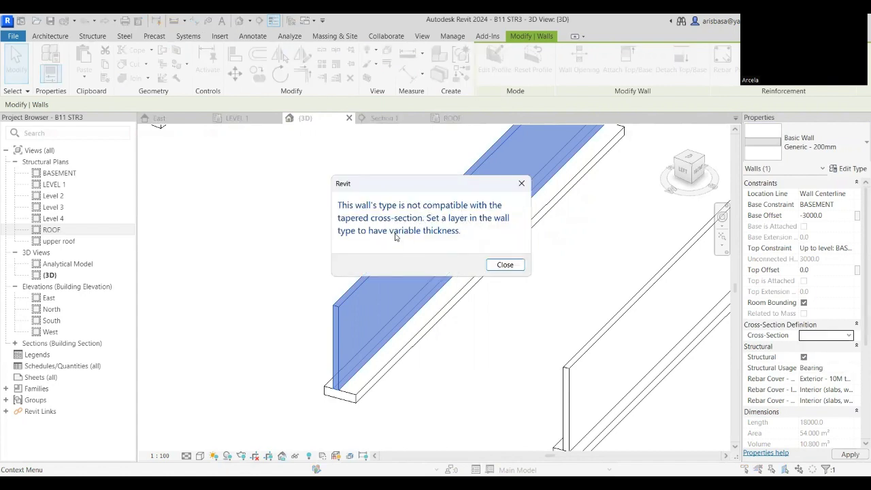
{"action": "left_click", "coordinate": [504, 265]}
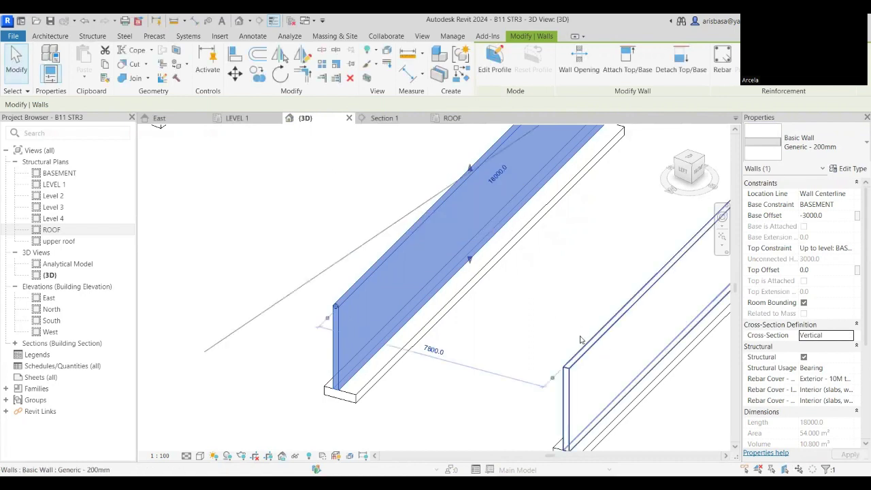
{"action": "scroll", "coordinate": [533, 331], "scroll_direction": "up", "scroll_amount": 1}
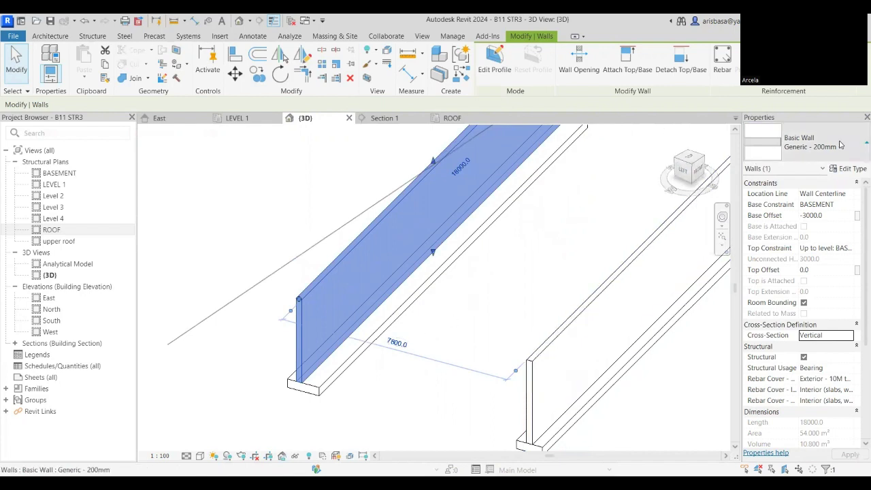
Change the wall to Generic - 300mm; Tapered cross-section is refused, so it stays Vertical
{"action": "left_click", "coordinate": [842, 145]}
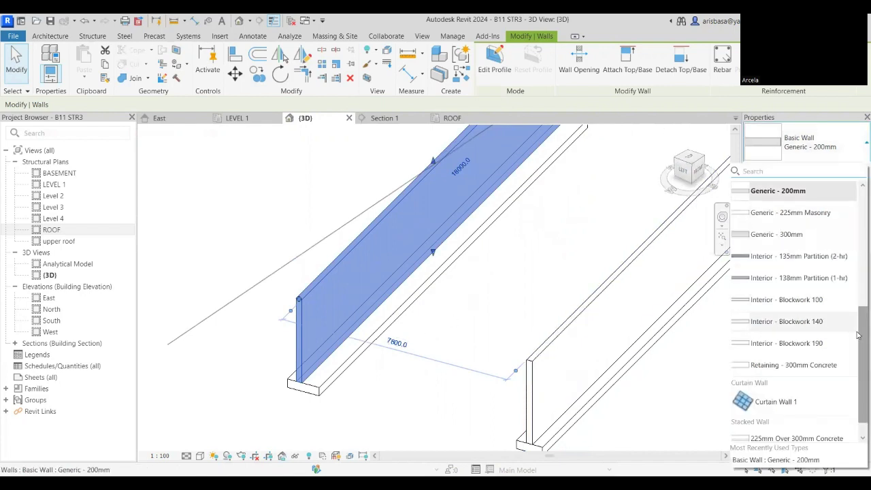
{"action": "left_click", "coordinate": [777, 234]}
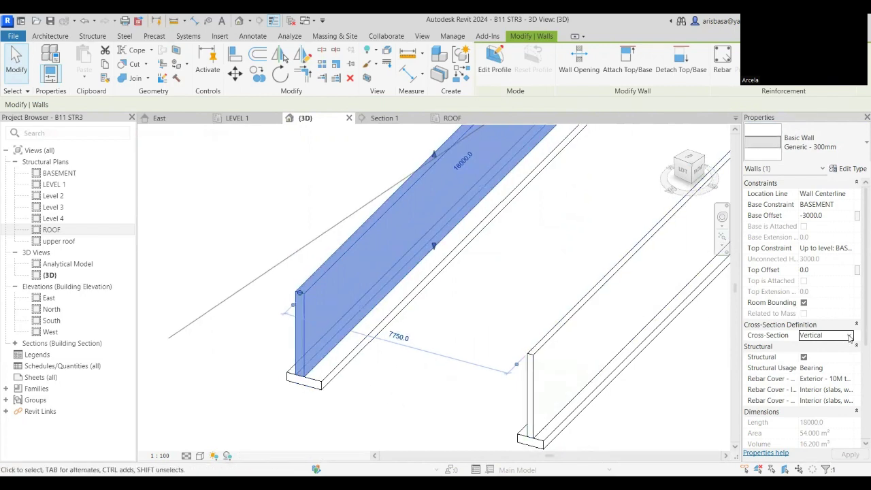
{"action": "left_click", "coordinate": [844, 335]}
{"action": "left_click", "coordinate": [825, 368]}
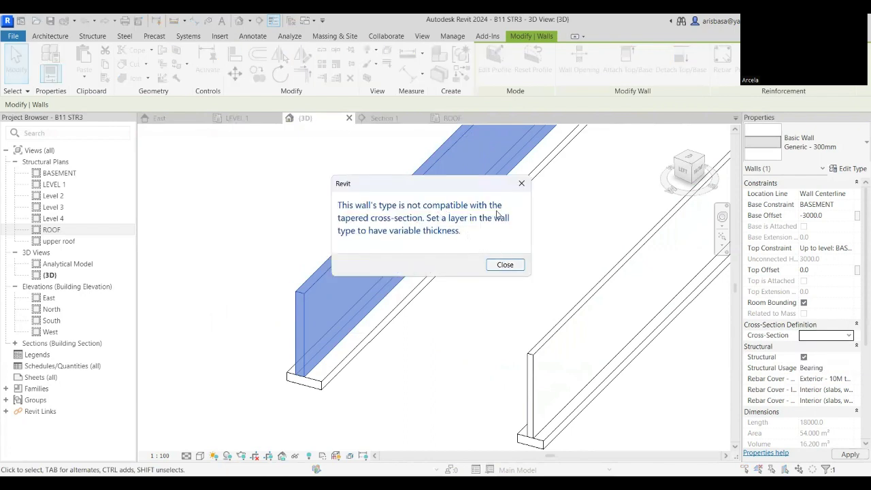
{"action": "left_click", "coordinate": [523, 184]}
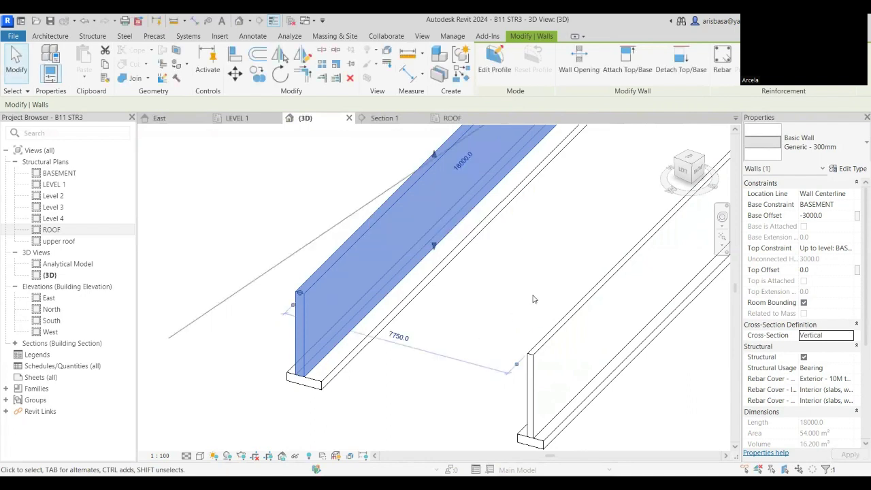
{"action": "left_click", "coordinate": [844, 169]}
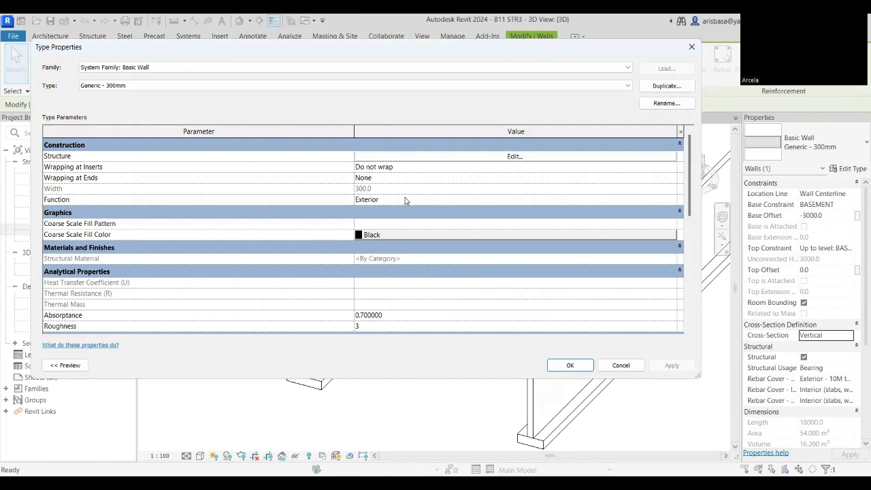
{"action": "left_click", "coordinate": [692, 46]}
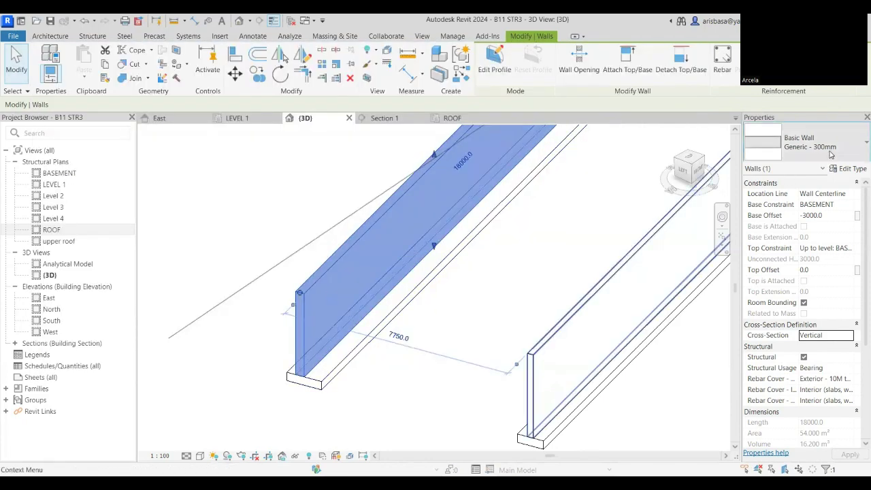
Change the wall to CW 102-85-215p, try a Tapered cross-section, and dismiss the incompatibility warning
{"action": "left_click", "coordinate": [806, 143]}
{"action": "left_click_drag", "start_coordinate": [858, 335], "coordinate": [858, 270]}
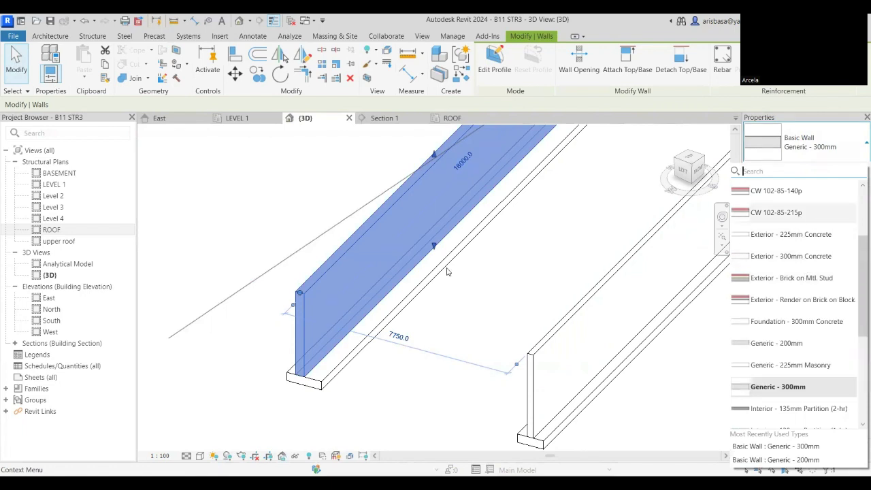
{"action": "left_click", "coordinate": [800, 214]}
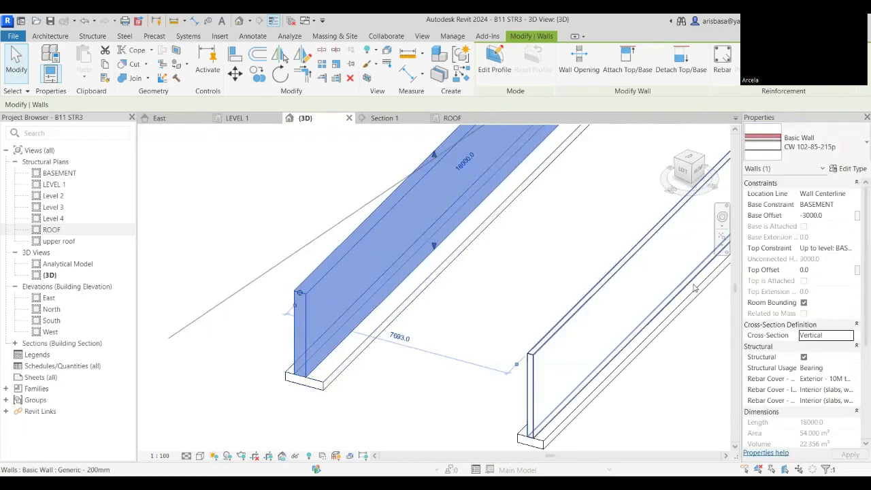
{"action": "left_click", "coordinate": [848, 334]}
{"action": "left_click", "coordinate": [848, 335]}
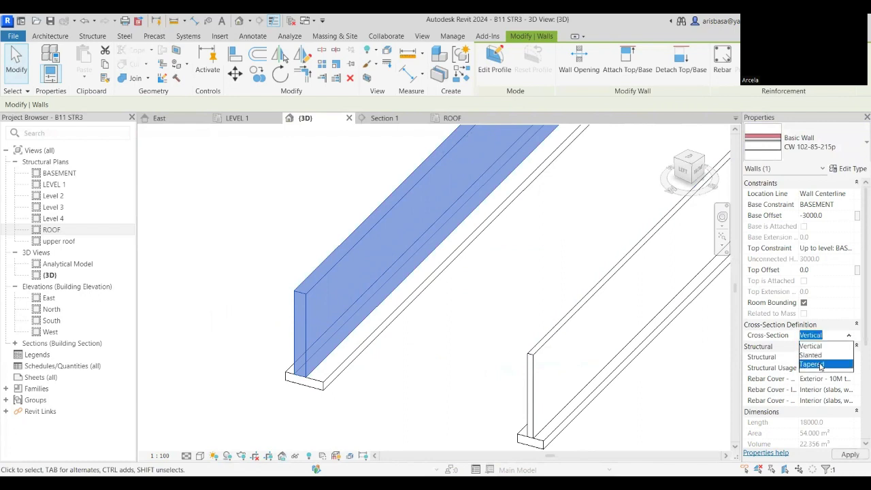
{"action": "left_click", "coordinate": [428, 386]}
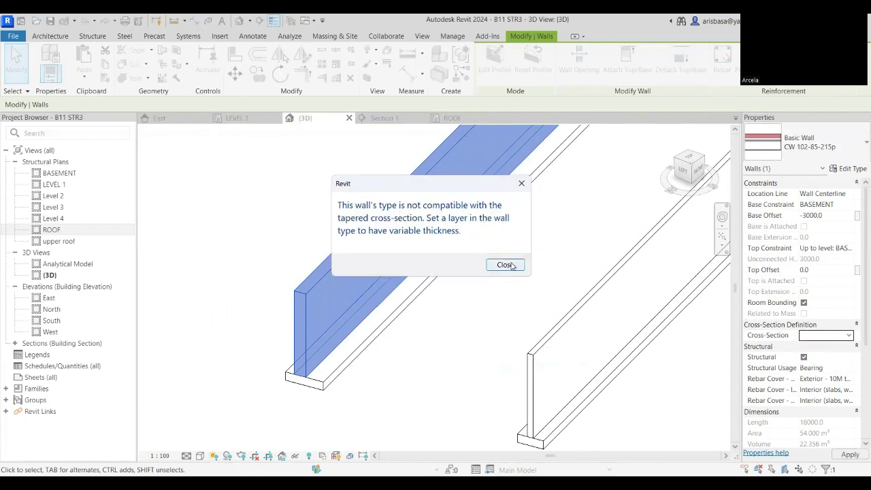
{"action": "left_click", "coordinate": [511, 266]}
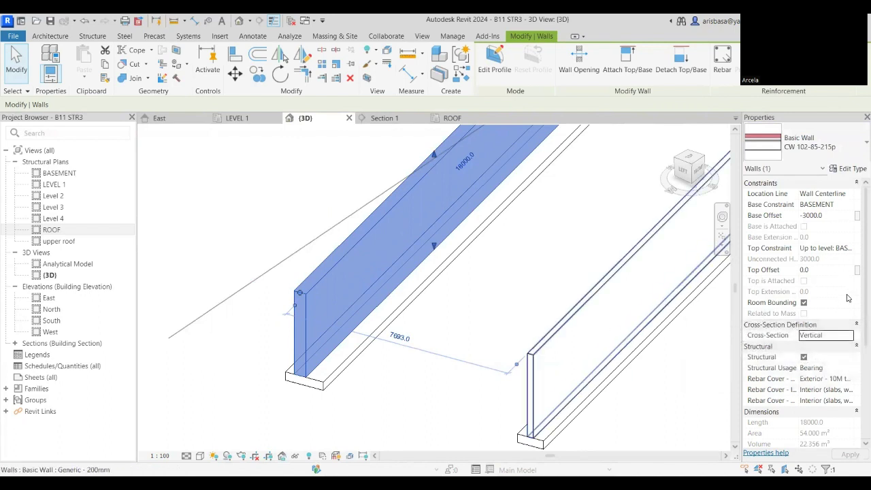
Retype the wall to Exterior - Render on Brick on Block and retry Tapered, cancelling the error
{"action": "scroll", "coordinate": [848, 298], "scroll_direction": "down", "scroll_amount": 1}
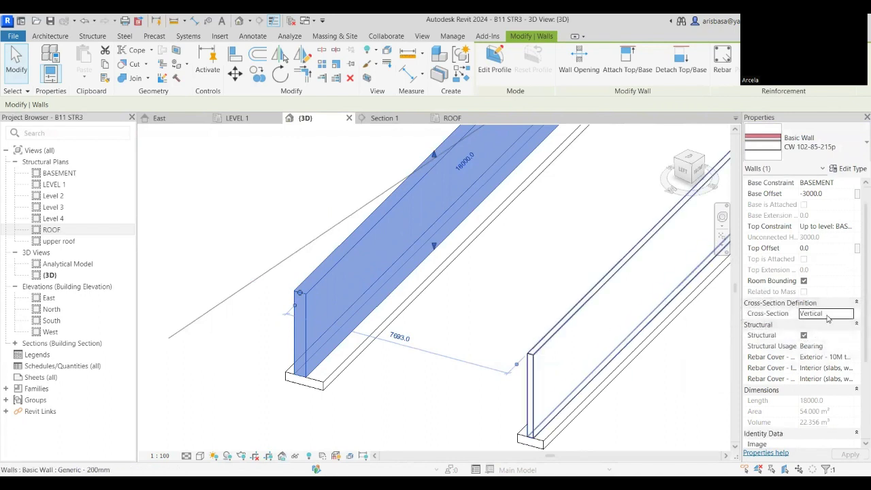
{"action": "left_click", "coordinate": [847, 148]}
{"action": "scroll", "coordinate": [859, 263], "scroll_direction": "up", "scroll_amount": 1}
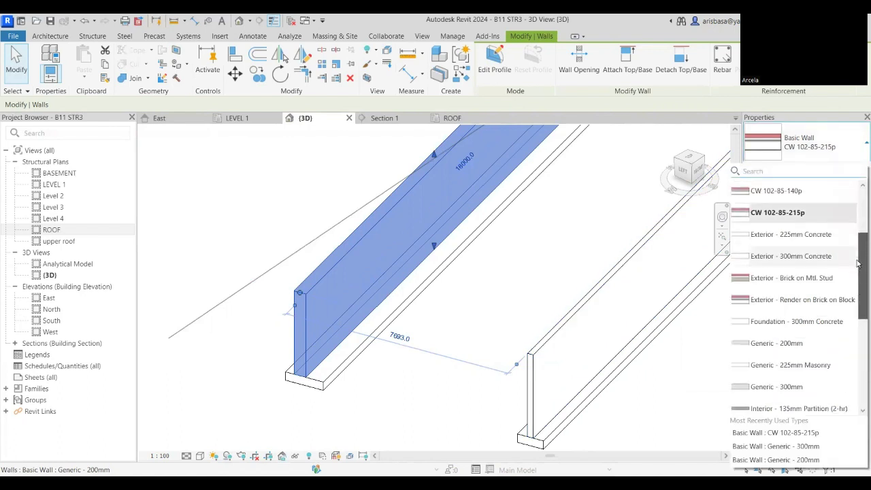
{"action": "scroll", "coordinate": [858, 262], "scroll_direction": "up", "scroll_amount": 4}
{"action": "scroll", "coordinate": [857, 255], "scroll_direction": "down", "scroll_amount": 3}
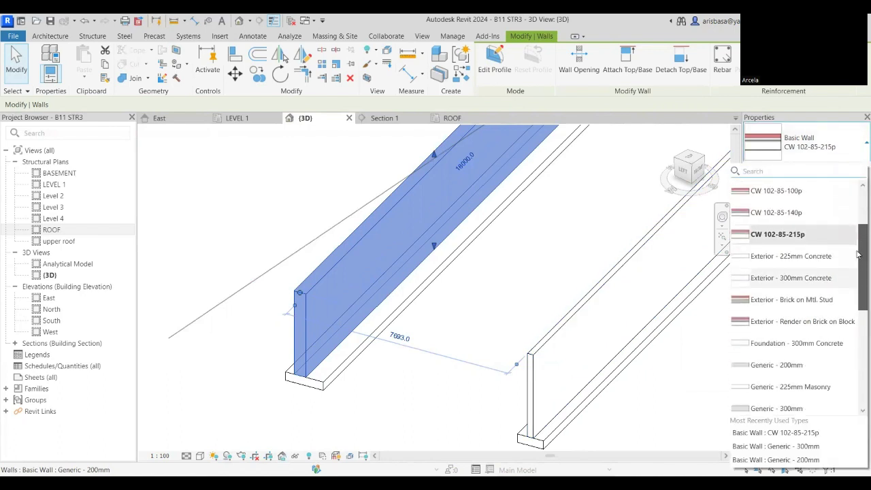
{"action": "scroll", "coordinate": [858, 262], "scroll_direction": "down", "scroll_amount": 1}
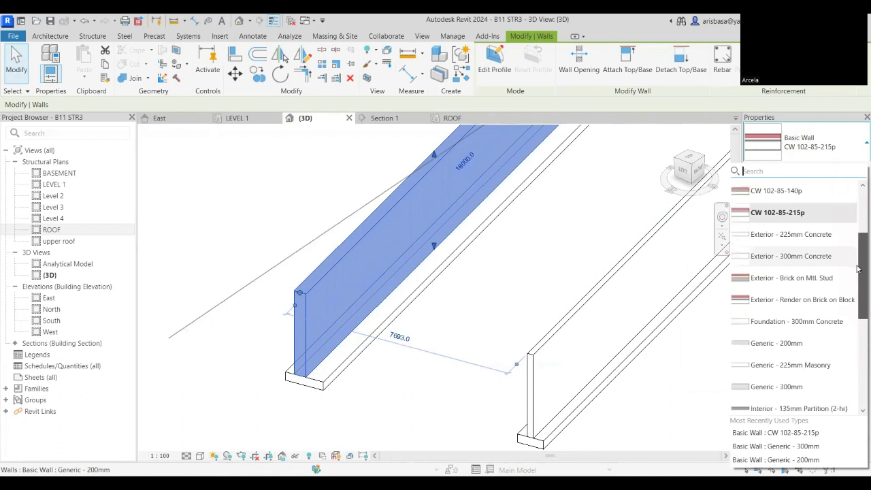
{"action": "left_click", "coordinate": [797, 300]}
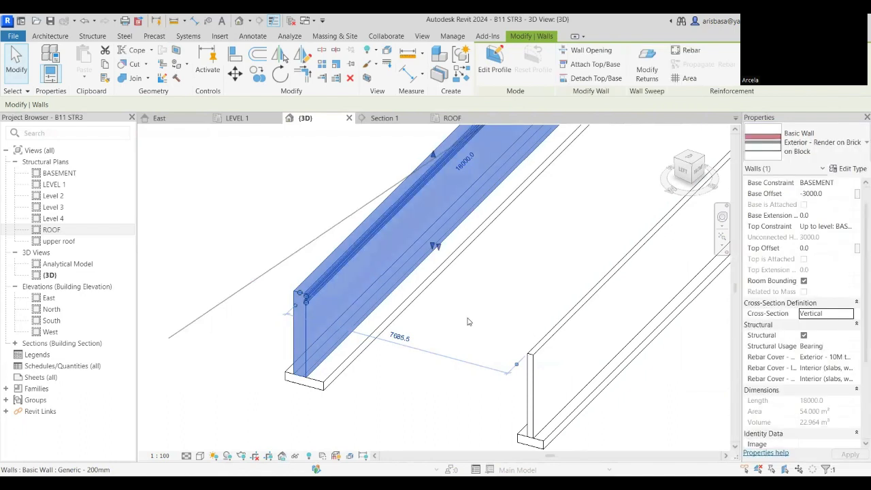
{"action": "left_click", "coordinate": [848, 313]}
{"action": "left_click", "coordinate": [820, 346]}
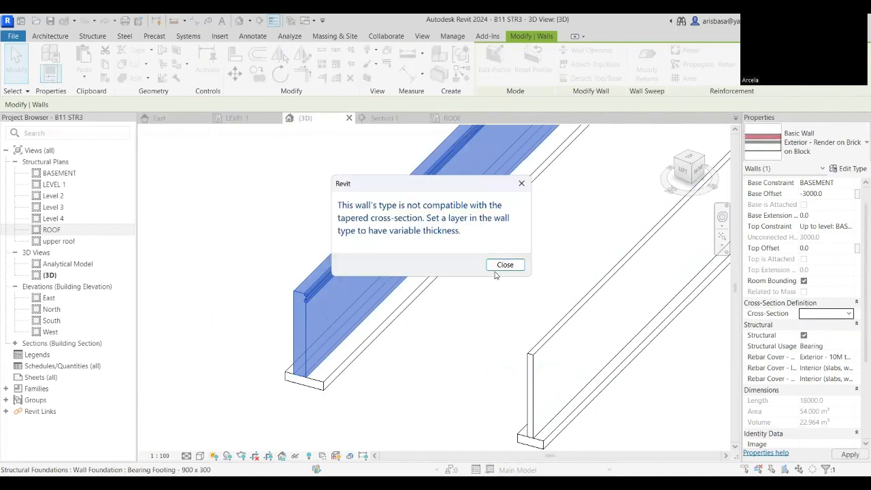
{"action": "key", "text": "Escape"}
{"action": "key", "text": "Escape"}
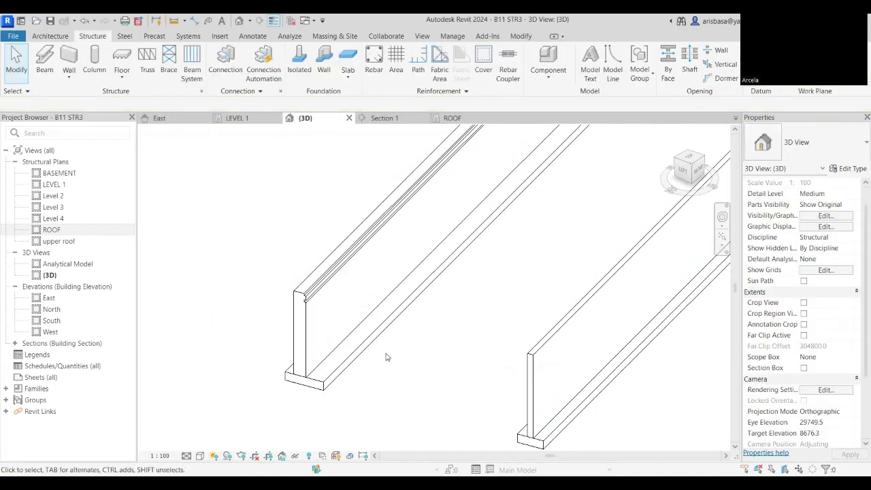
Zoom in to inspect the retyped wall's top, then select the Generic - 200mm test wall
{"action": "scroll", "coordinate": [315, 302], "scroll_direction": "up", "scroll_amount": 4}
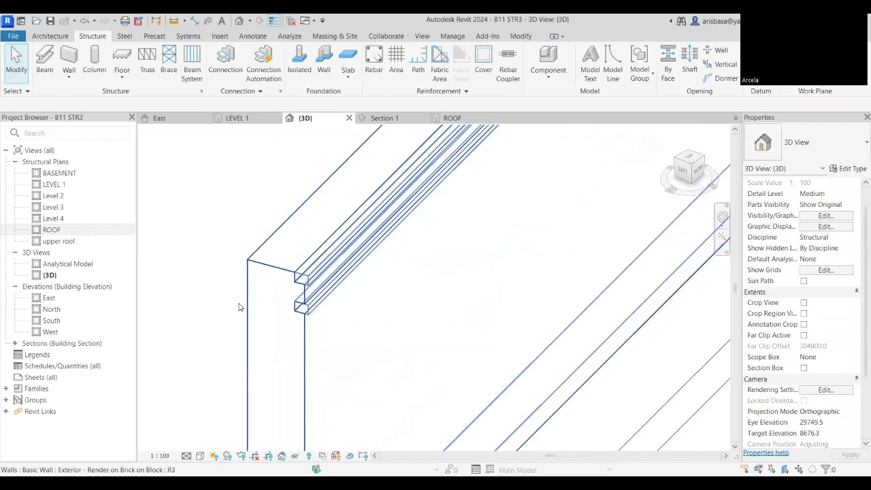
{"action": "scroll", "coordinate": [503, 346], "scroll_direction": "down", "scroll_amount": 4}
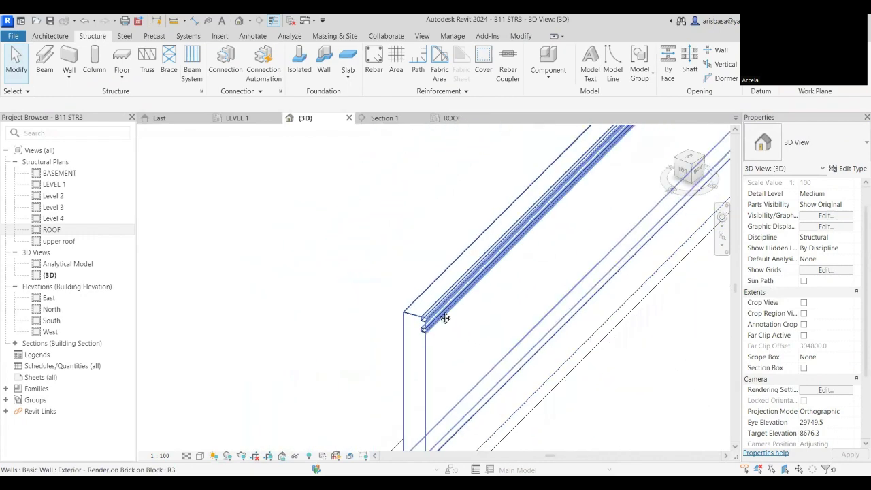
{"action": "scroll", "coordinate": [439, 300], "scroll_direction": "down", "scroll_amount": 3}
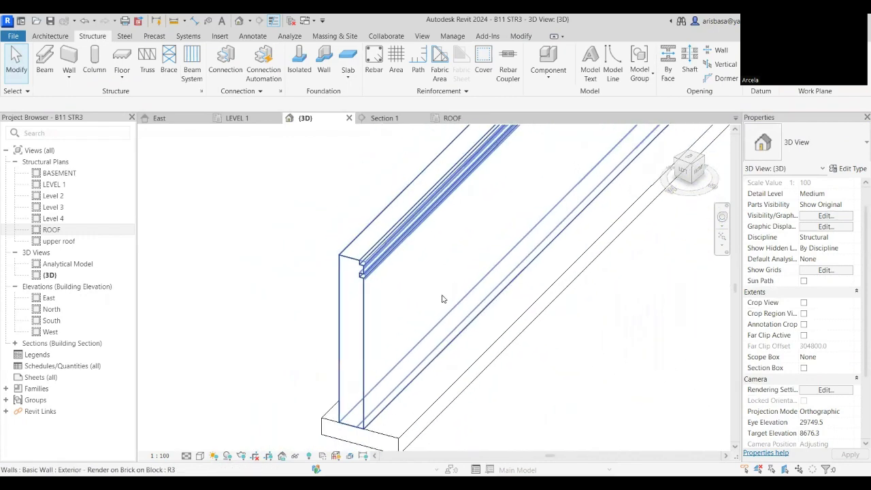
{"action": "left_click", "coordinate": [403, 320]}
{"action": "key", "text": "Escape"}
{"action": "scroll", "coordinate": [450, 347], "scroll_direction": "down", "scroll_amount": 3}
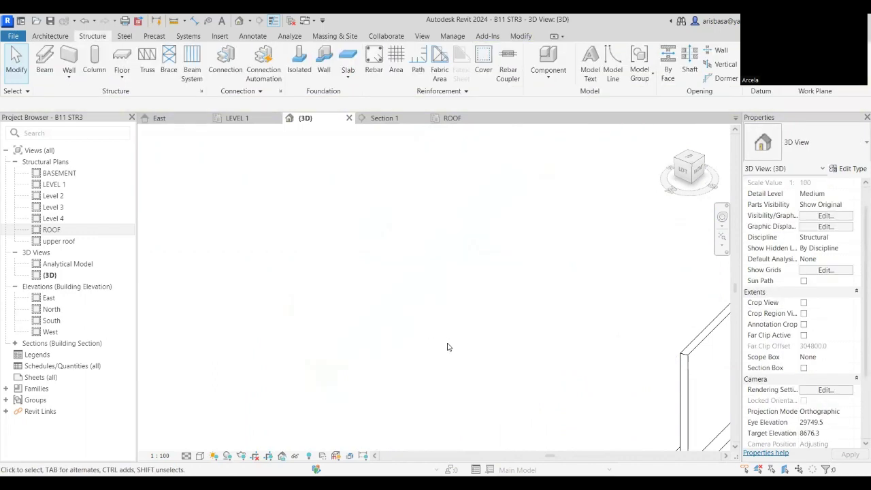
{"action": "left_click", "coordinate": [532, 335]}
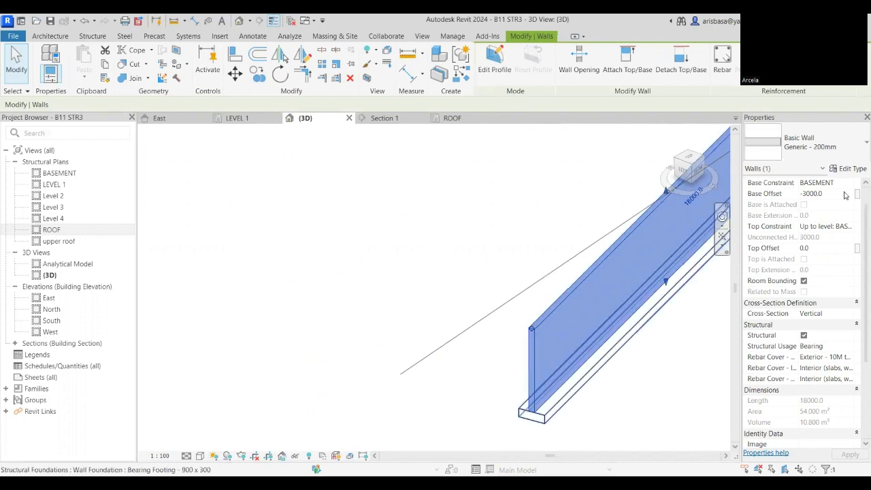
Change the second wall to Stacked Wall: 225mm Over 300mm Concrete and recentre the view on it
{"action": "left_click", "coordinate": [840, 159]}
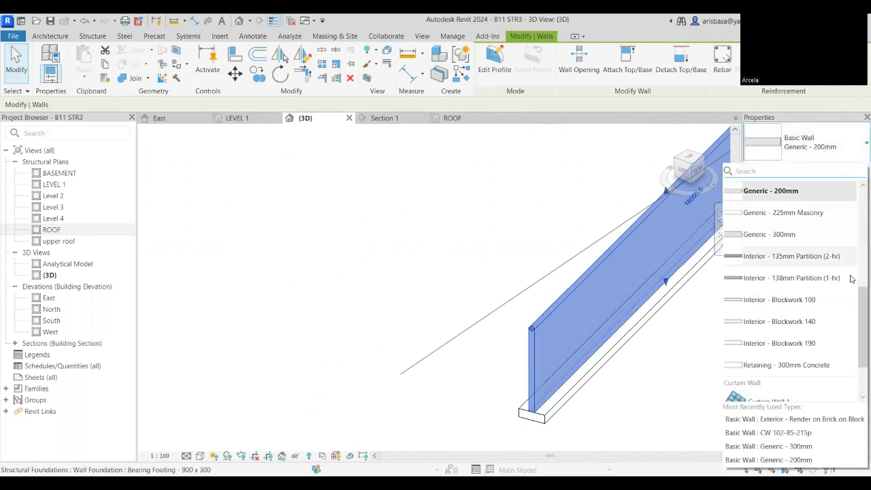
{"action": "left_click_drag", "start_coordinate": [858, 322], "coordinate": [858, 350]}
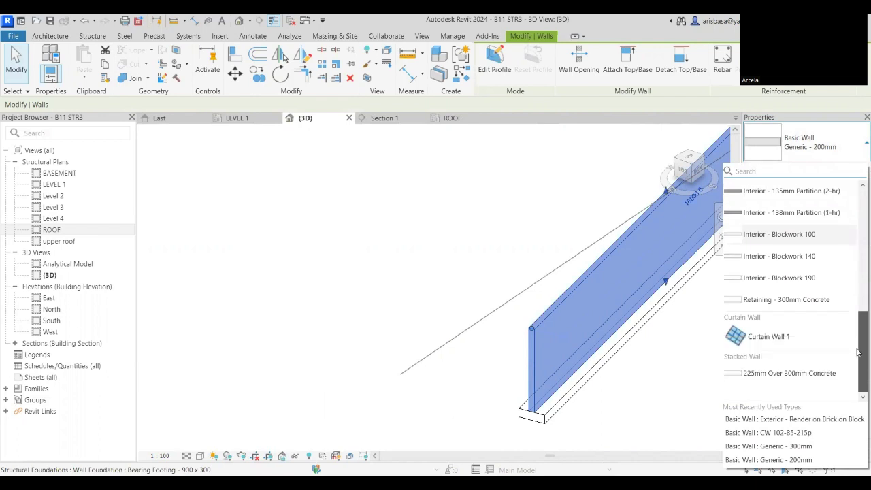
{"action": "left_click", "coordinate": [784, 373]}
{"action": "middle_click_drag", "start_coordinate": [617, 397], "coordinate": [420, 324]}
{"action": "left_click", "coordinate": [502, 336]}
{"action": "scroll", "coordinate": [502, 337], "scroll_direction": "up", "scroll_amount": 1}
Try a Tapered cross-section on the stacked wall, dismiss the error, then reselect the wall
{"action": "left_click", "coordinate": [395, 305]}
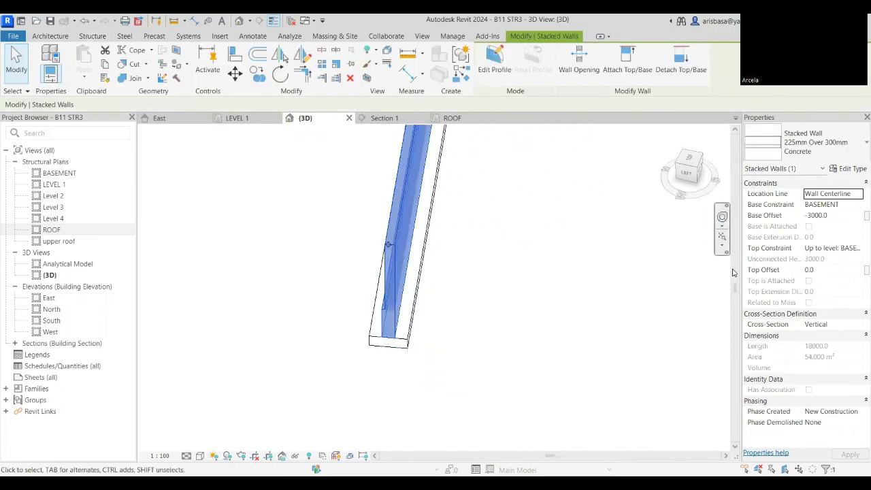
{"action": "left_click", "coordinate": [850, 326]}
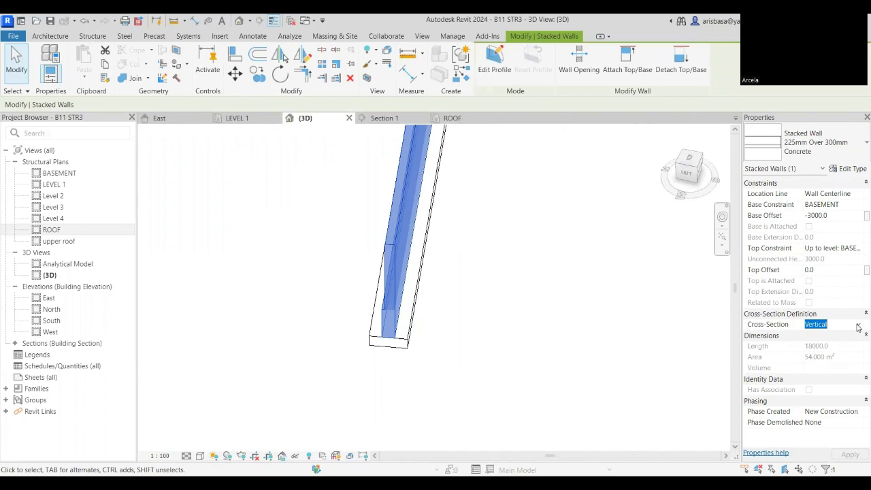
{"action": "left_click", "coordinate": [858, 326]}
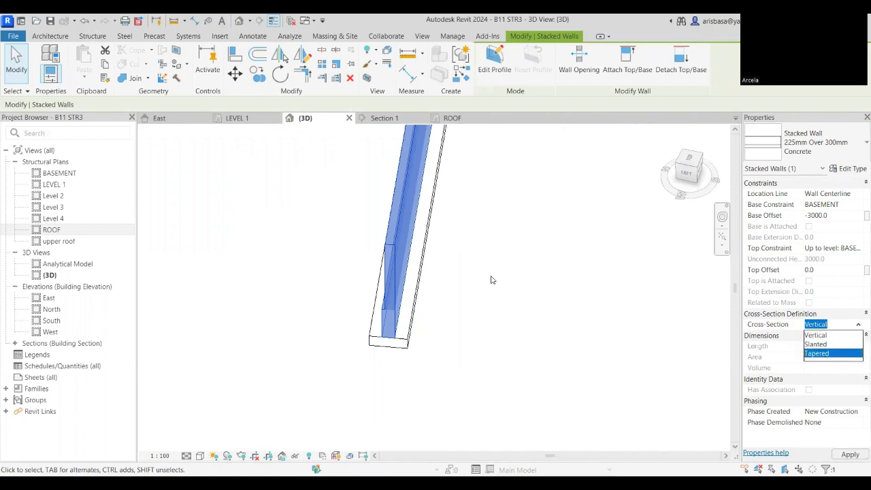
{"action": "key", "text": "Return"}
{"action": "key", "text": "Escape"}
{"action": "key", "text": "Escape"}
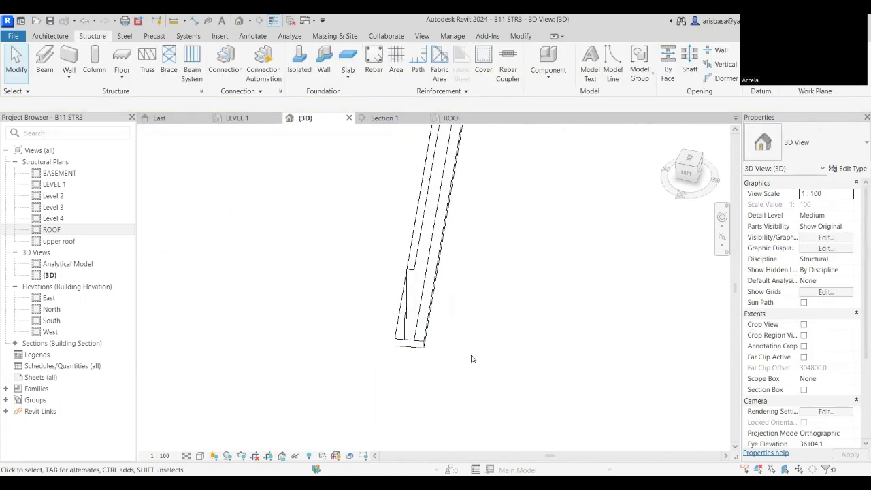
{"action": "middle_click_drag", "start_coordinate": [521, 354], "coordinate": [450, 401]}
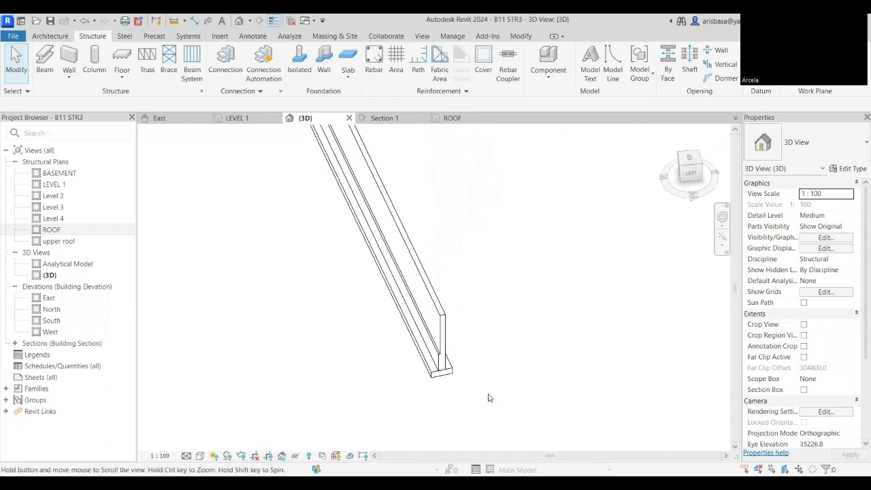
{"action": "scroll", "coordinate": [431, 352], "scroll_direction": "up", "scroll_amount": 2}
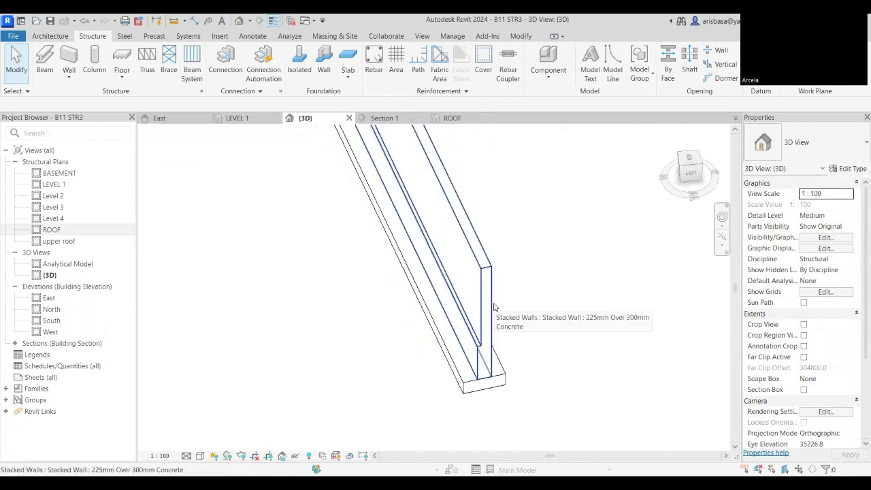
{"action": "scroll", "coordinate": [481, 326], "scroll_direction": "up", "scroll_amount": 2}
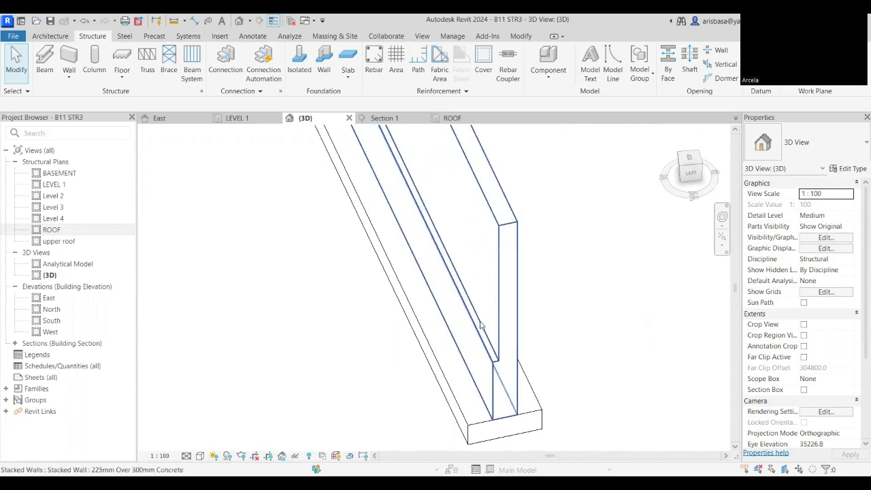
{"action": "left_click", "coordinate": [495, 329]}
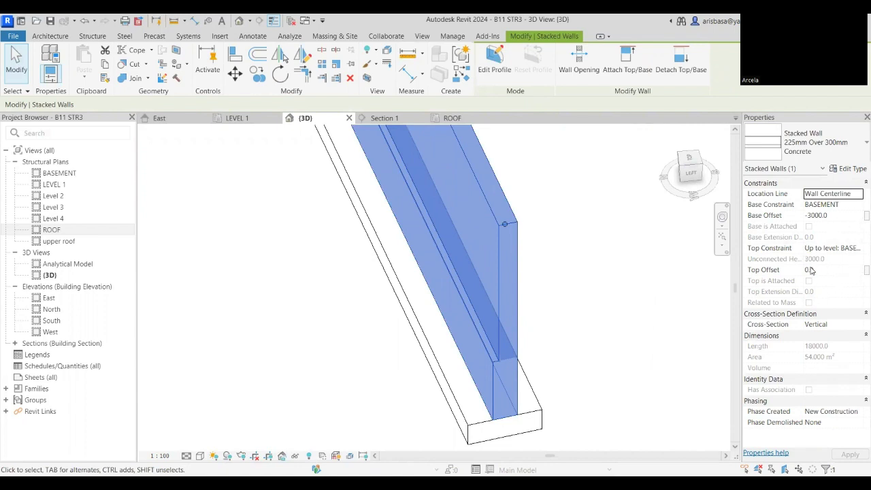
In the 225mm Over 300mm Concrete stacked wall's assembly, try a height of 20 for the 300mm Concrete row
{"action": "left_click", "coordinate": [848, 168]}
{"action": "left_click", "coordinate": [524, 157]}
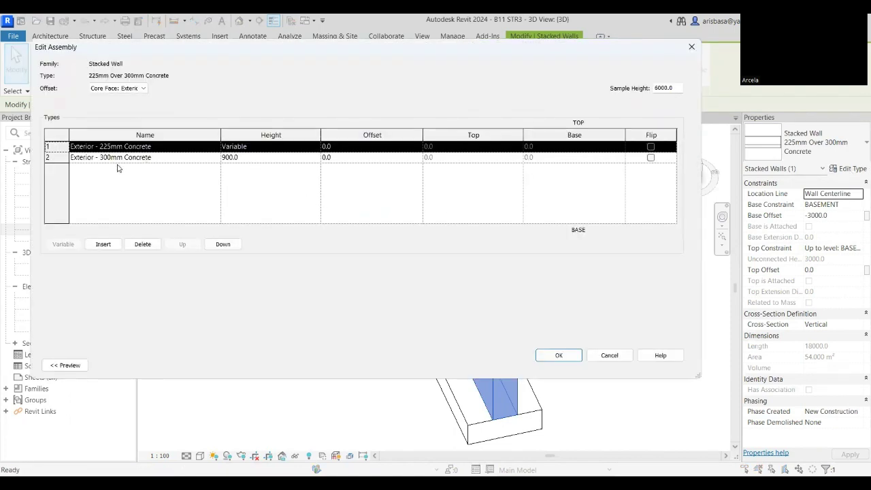
{"action": "left_click", "coordinate": [254, 159]}
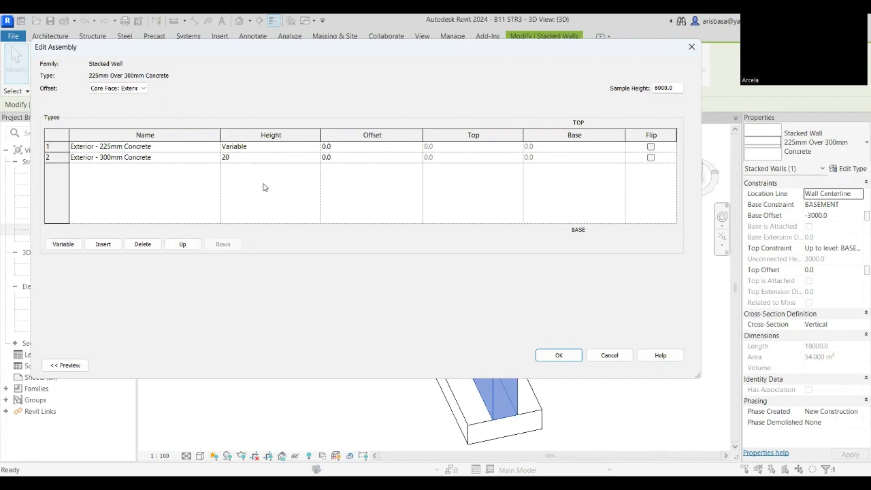
Discard the assembly change and duplicate the wall type as '225mm Over 300mm Concrete 2'
{"action": "left_click", "coordinate": [616, 356]}
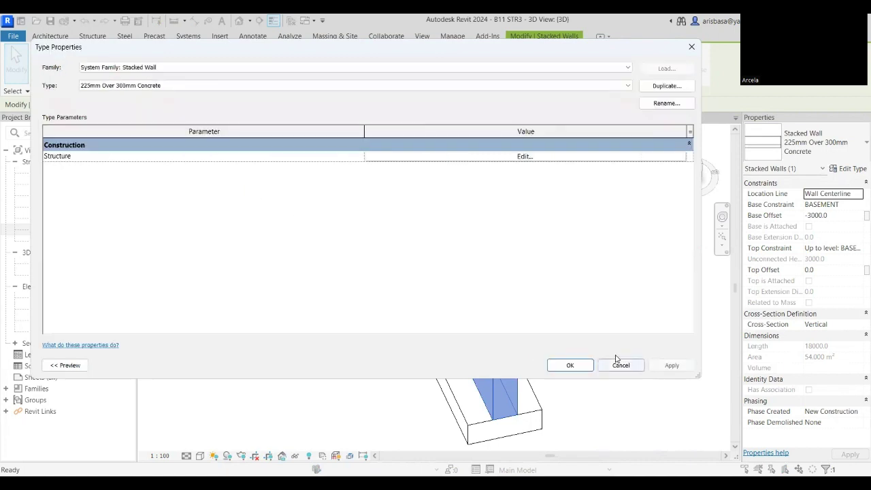
{"action": "left_click", "coordinate": [674, 88]}
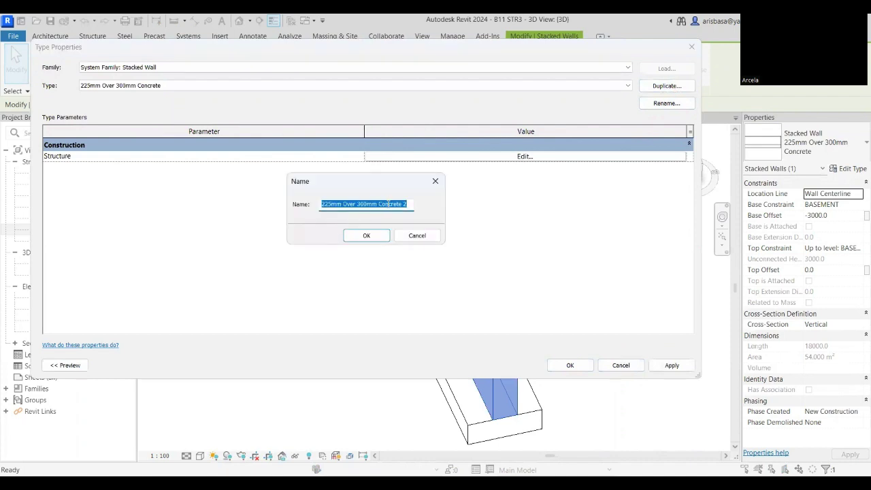
{"action": "left_click", "coordinate": [366, 236]}
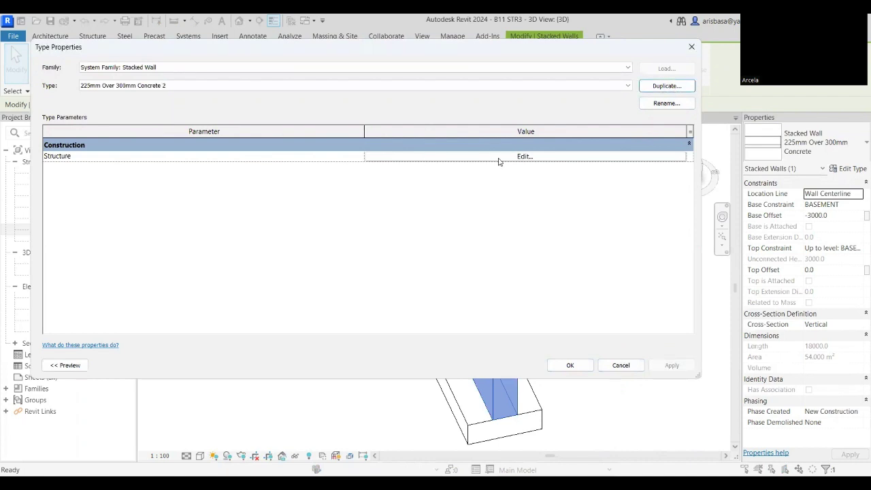
Set the new type's 300mm Concrete base height to 1500 and apply it to the wall
{"action": "left_click", "coordinate": [525, 156]}
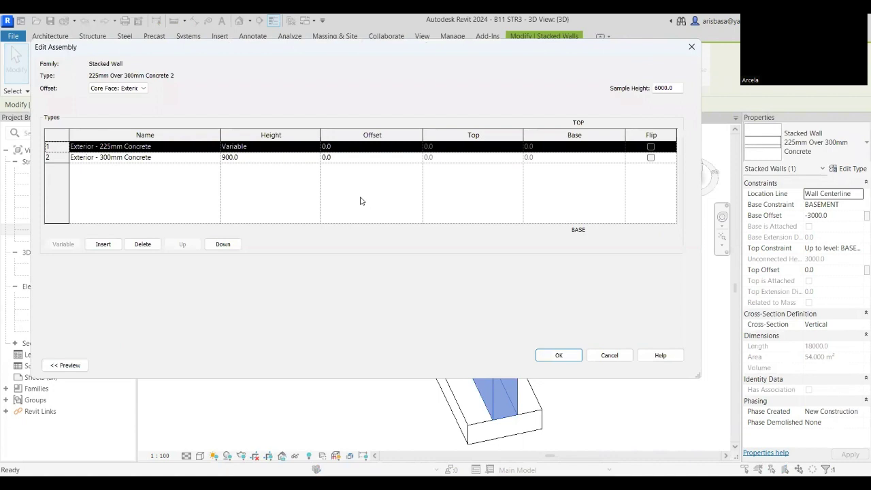
{"action": "left_click", "coordinate": [265, 157]}
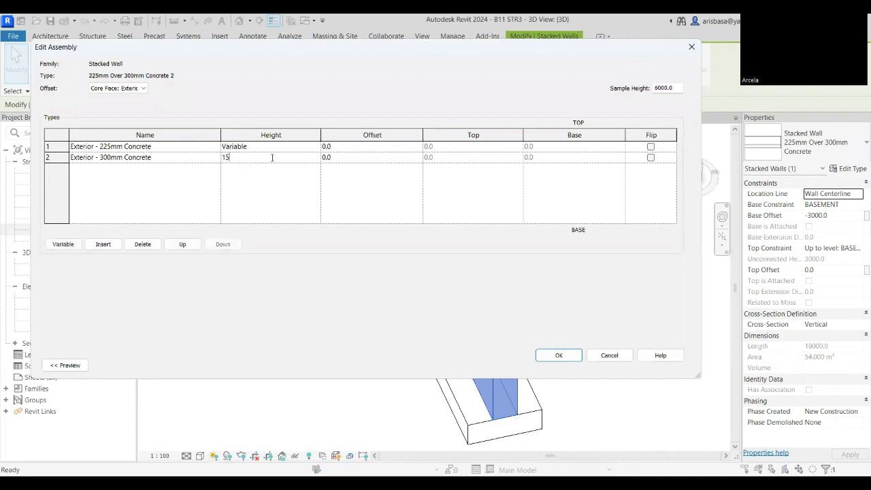
{"action": "left_click", "coordinate": [558, 355]}
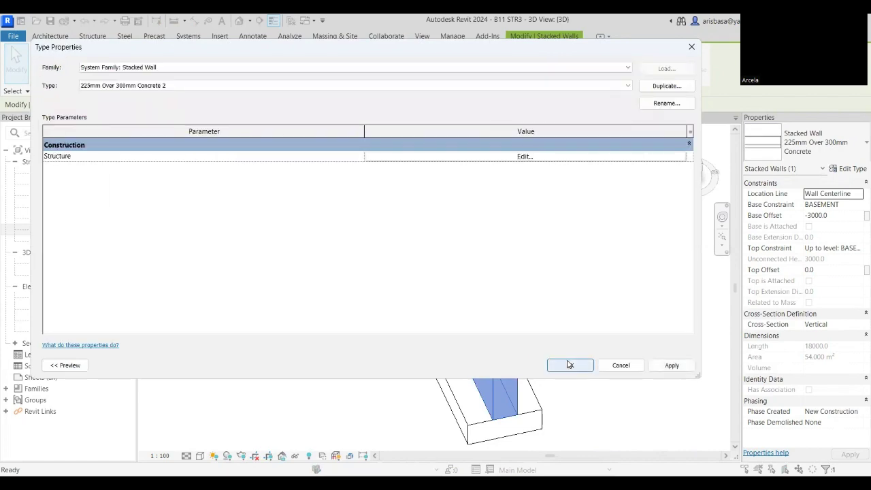
{"action": "left_click", "coordinate": [568, 363]}
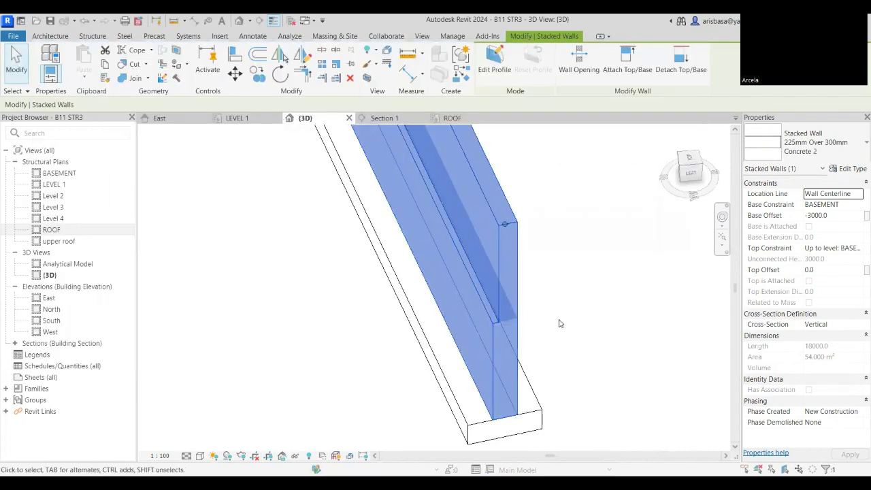
Select the stacked wall together with its footing using a crossing window
{"action": "left_click", "coordinate": [560, 324]}
{"action": "scroll", "coordinate": [570, 331], "scroll_direction": "down", "scroll_amount": 5}
{"action": "middle_click_drag", "start_coordinate": [558, 363], "coordinate": [449, 342]}
{"action": "left_click_drag", "start_coordinate": [428, 352], "coordinate": [454, 178]}
{"action": "left_click_drag", "start_coordinate": [458, 408], "coordinate": [315, 167]}
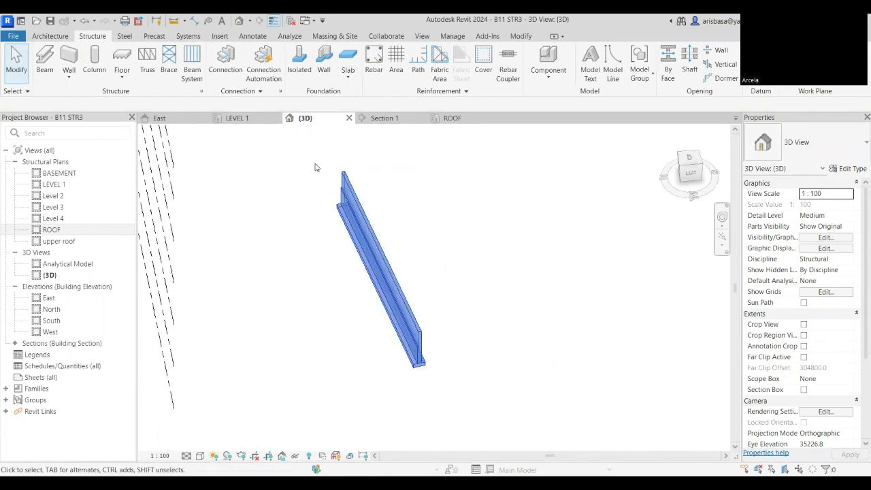
{"action": "middle_click_drag", "start_coordinate": [472, 247], "coordinate": [503, 238], "text": "shift"}
From Top view, mirror the wall and footing along an axis drawn beside the wall
{"action": "left_click", "coordinate": [686, 161]}
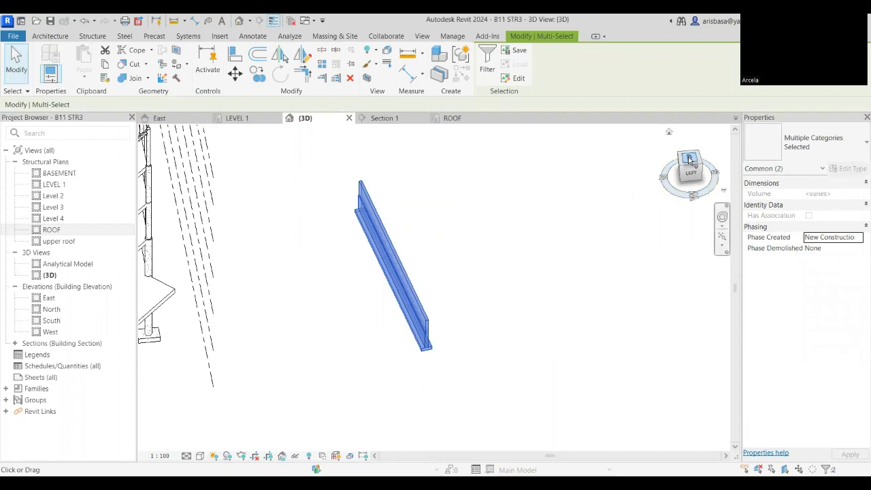
{"action": "middle_click_drag", "start_coordinate": [466, 274], "coordinate": [422, 272]}
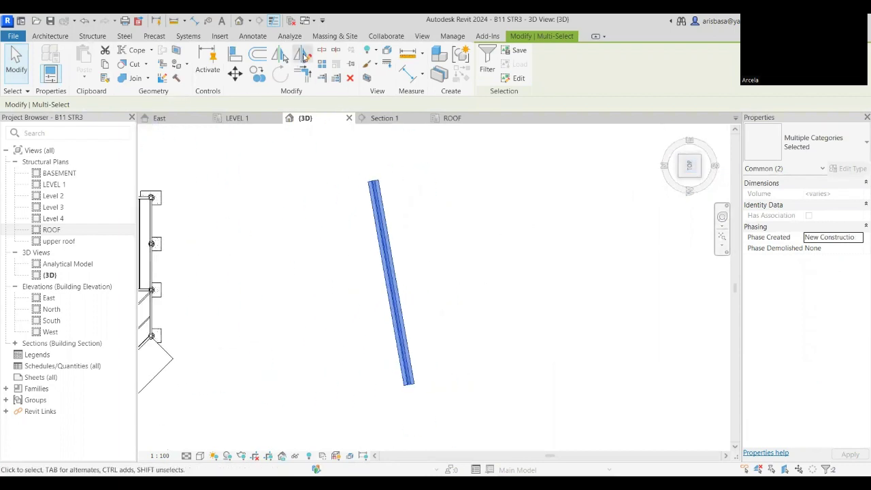
{"action": "left_click", "coordinate": [303, 55]}
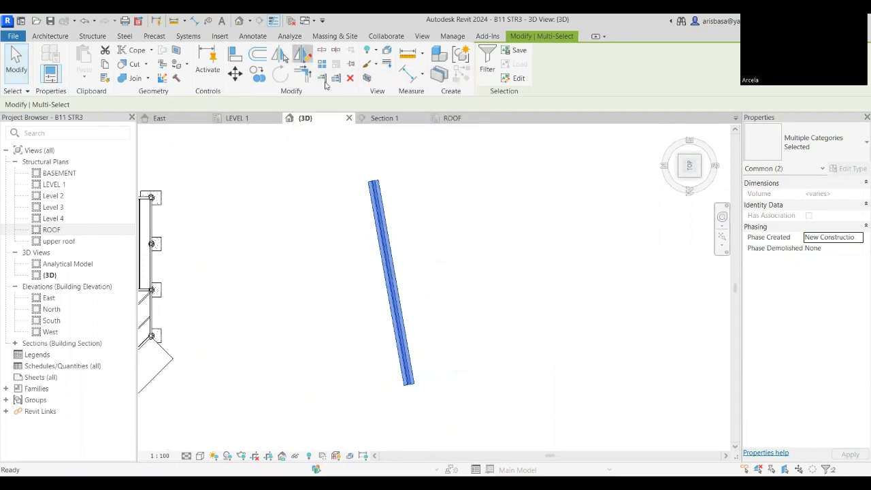
{"action": "left_click", "coordinate": [404, 175]}
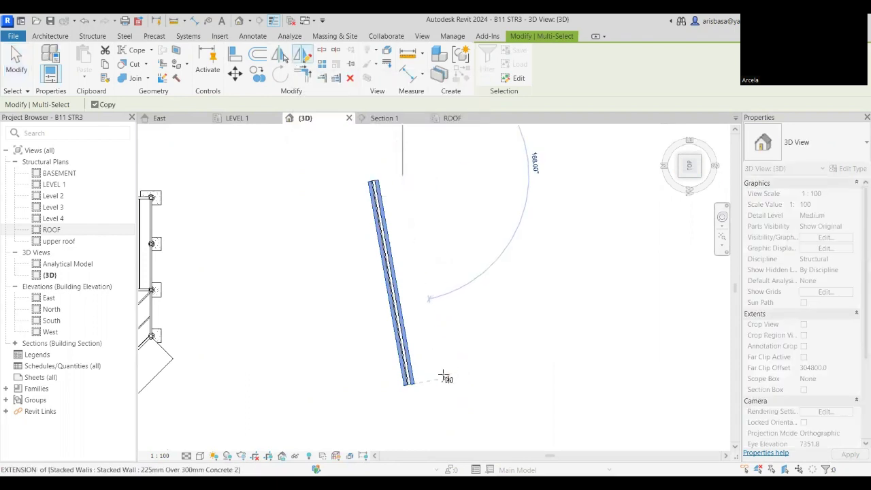
{"action": "left_click", "coordinate": [444, 378]}
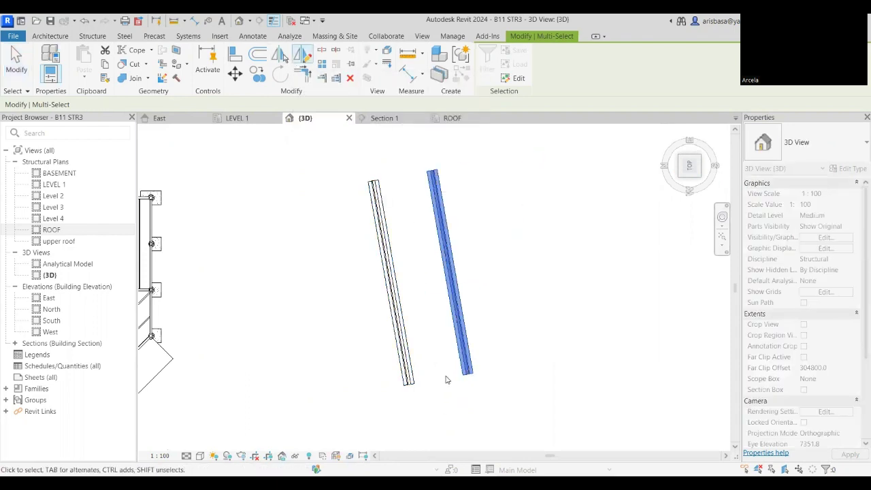
{"action": "left_click", "coordinate": [521, 354]}
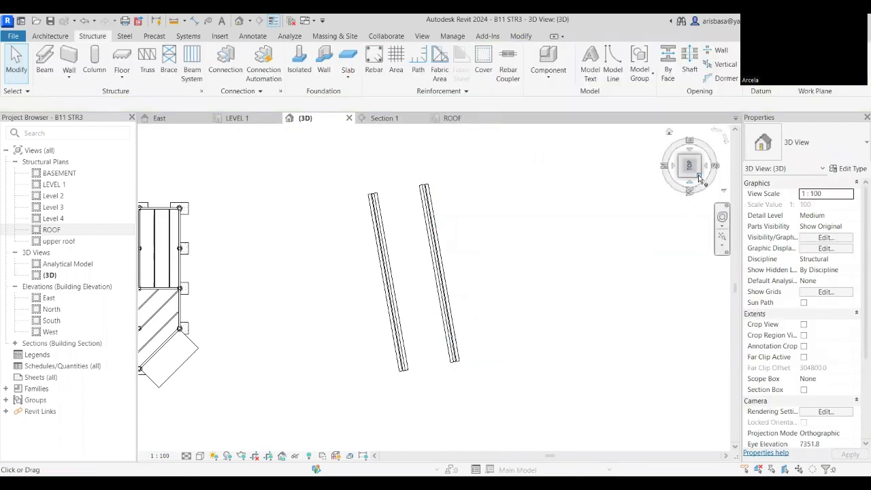
{"action": "left_click", "coordinate": [700, 178]}
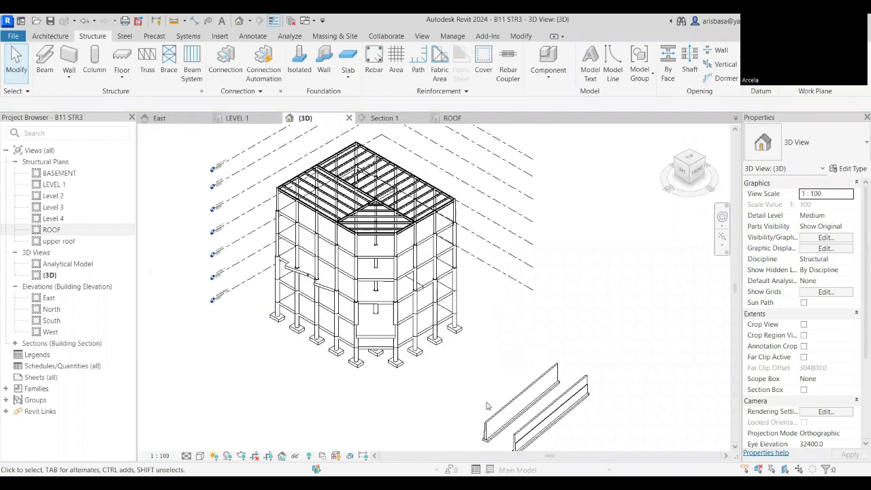
{"action": "middle_click_drag", "start_coordinate": [487, 406], "coordinate": [399, 219]}
{"action": "scroll", "coordinate": [420, 322], "scroll_direction": "up", "scroll_amount": 3}
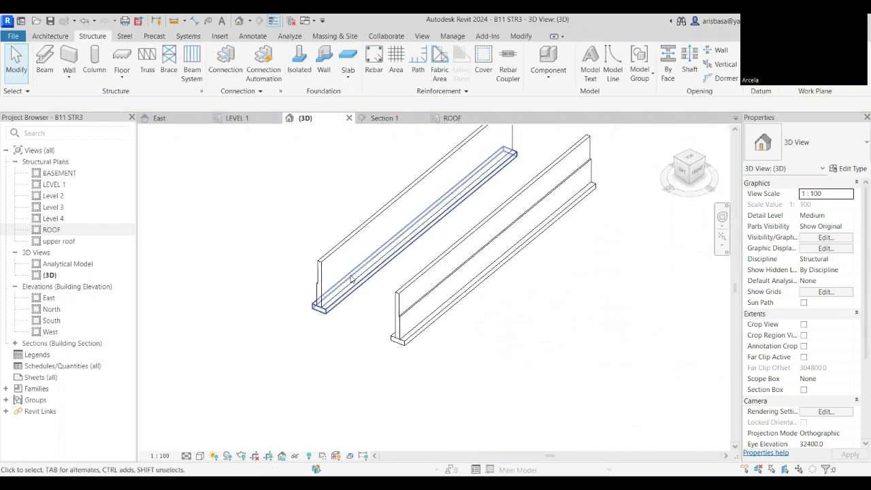
{"action": "scroll", "coordinate": [352, 279], "scroll_direction": "down", "scroll_amount": 4}
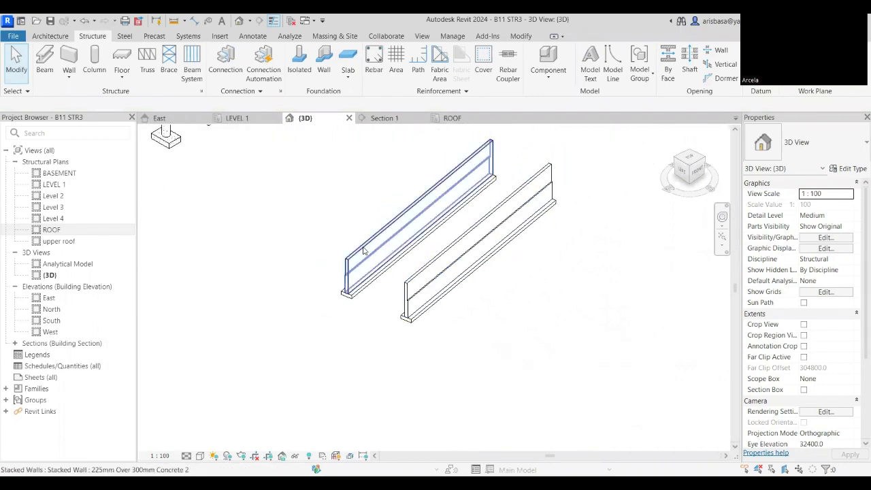
{"action": "scroll", "coordinate": [354, 266], "scroll_direction": "up", "scroll_amount": 2}
{"action": "scroll", "coordinate": [497, 217], "scroll_direction": "down", "scroll_amount": 2}
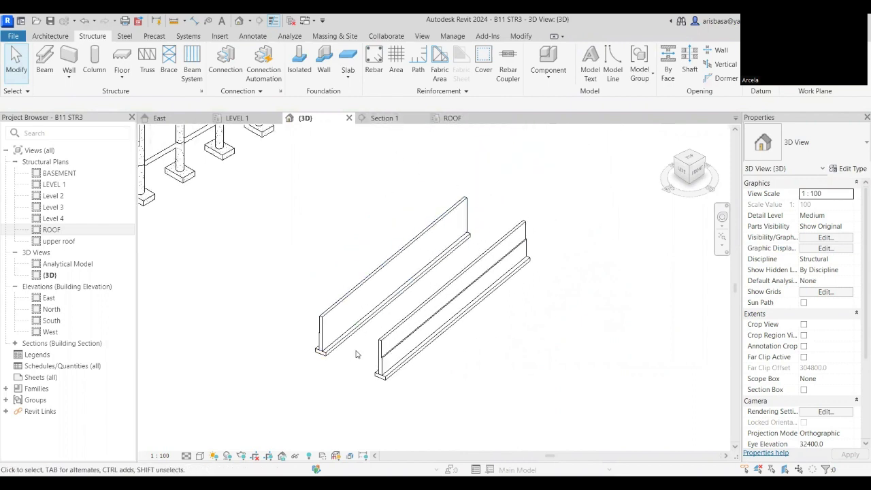
{"action": "scroll", "coordinate": [356, 354], "scroll_direction": "up", "scroll_amount": 3}
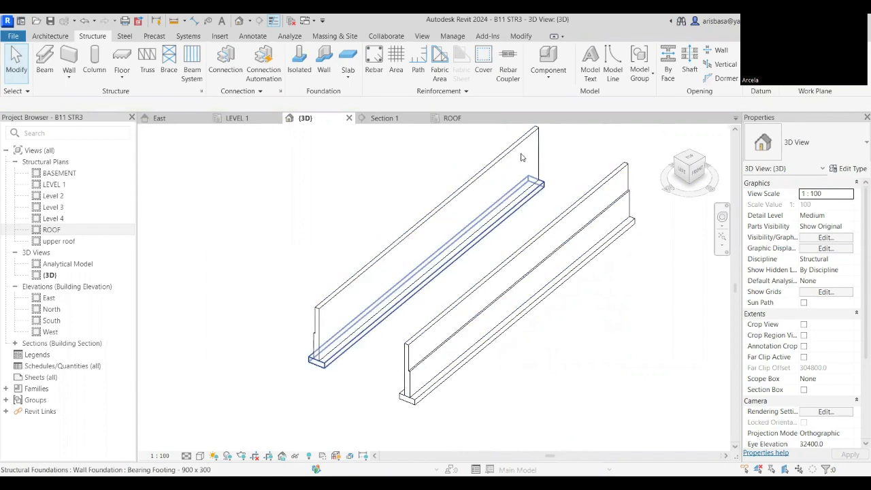
{"action": "scroll", "coordinate": [454, 139], "scroll_direction": "down", "scroll_amount": 2}
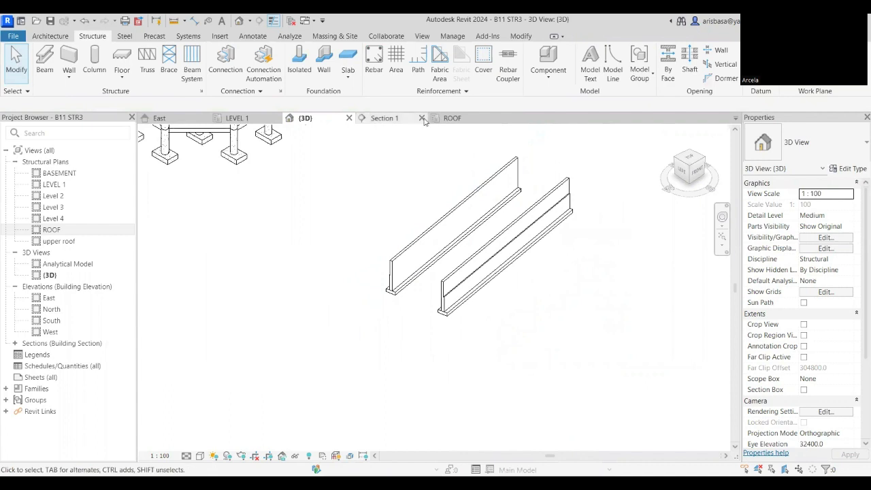
{"action": "left_click", "coordinate": [694, 160]}
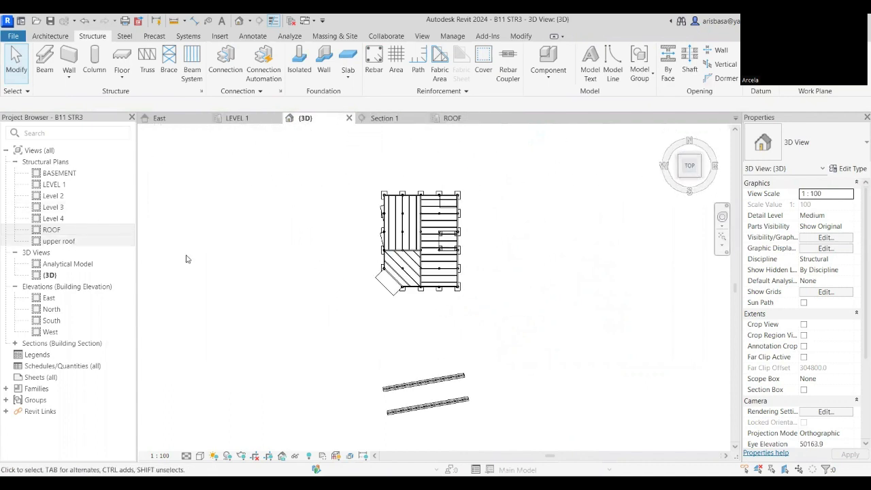
{"action": "left_click", "coordinate": [66, 185]}
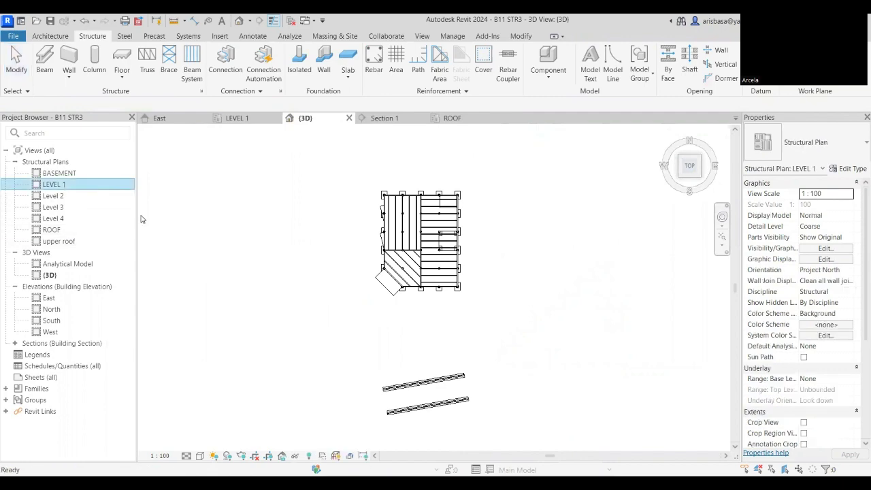
Open the BASEMENT structural plan and select both stacked walls
{"action": "scroll", "coordinate": [541, 225], "scroll_direction": "down", "scroll_amount": 4}
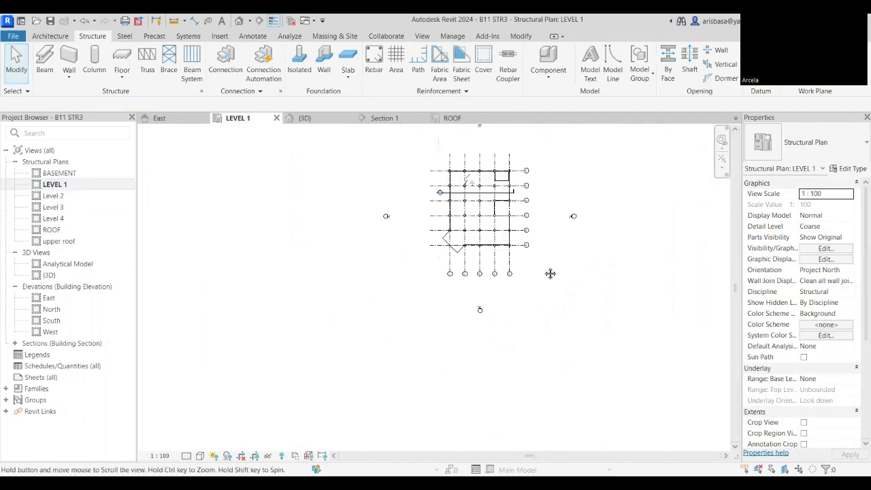
{"action": "middle_click_drag", "start_coordinate": [550, 273], "coordinate": [548, 291]}
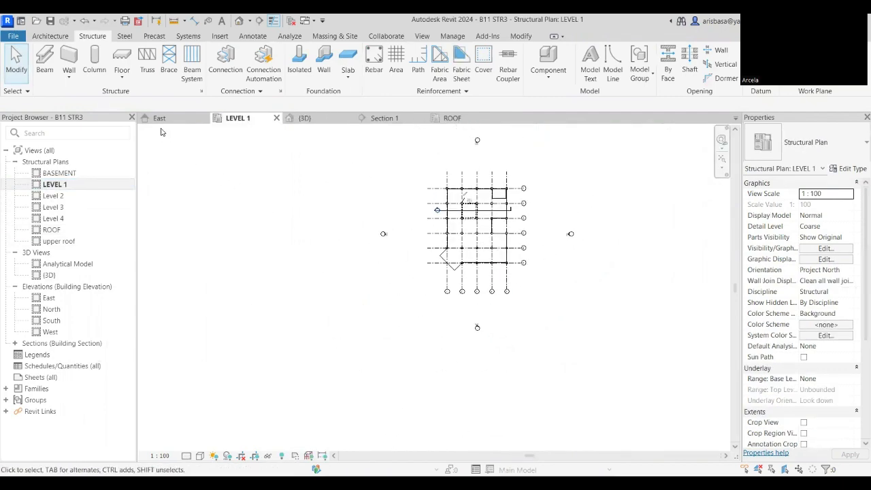
{"action": "left_click", "coordinate": [68, 173]}
{"action": "middle_click_drag", "start_coordinate": [492, 405], "coordinate": [490, 342]}
{"action": "left_click_drag", "start_coordinate": [364, 368], "coordinate": [583, 269]}
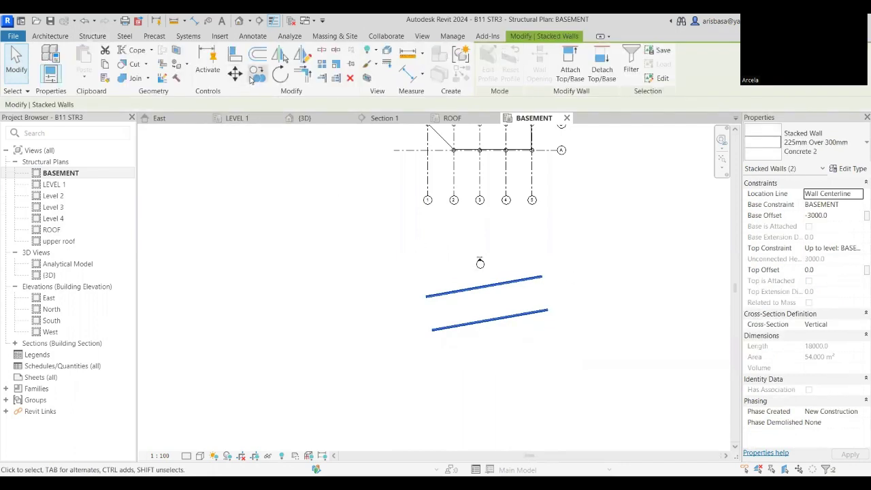
Rotate the two stacked walls so they run horizontal, then deselect them
{"action": "left_click", "coordinate": [280, 73]}
{"action": "scroll", "coordinate": [487, 296], "scroll_direction": "up", "scroll_amount": 5}
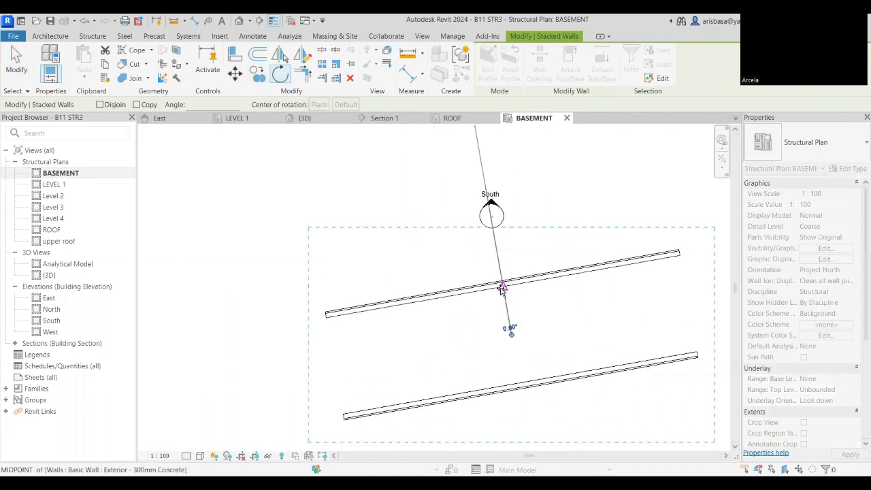
{"action": "left_click", "coordinate": [502, 288]}
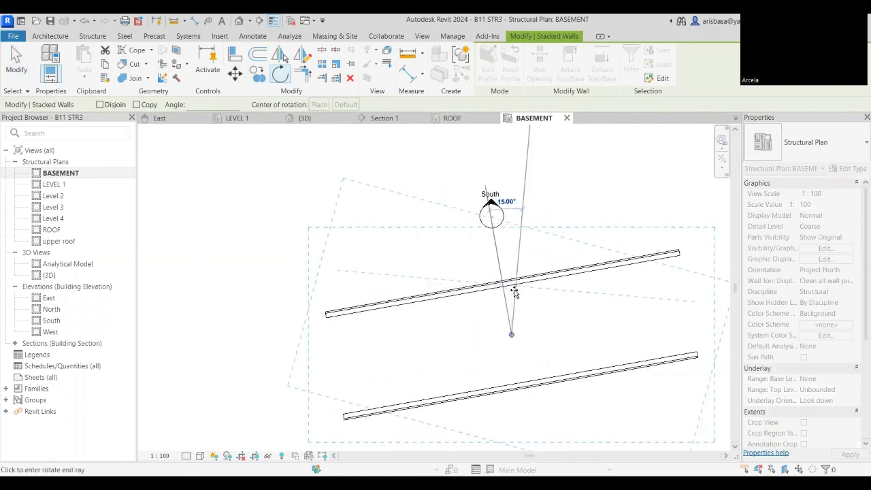
{"action": "left_click", "coordinate": [514, 245]}
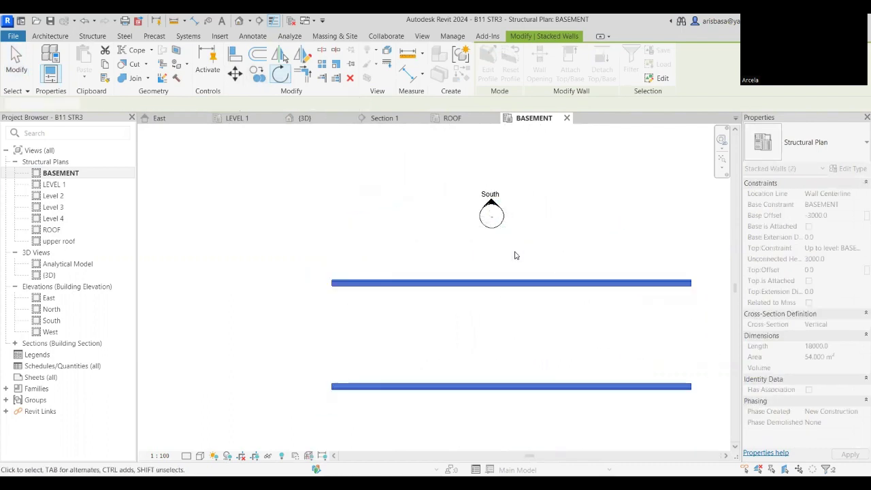
{"action": "scroll", "coordinate": [546, 294], "scroll_direction": "down", "scroll_amount": 3}
{"action": "left_click", "coordinate": [531, 302]}
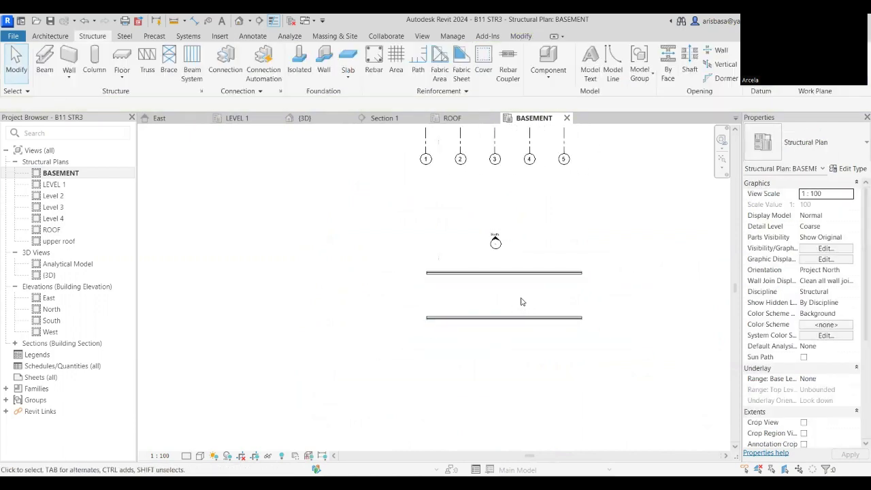
{"action": "scroll", "coordinate": [507, 302], "scroll_direction": "up", "scroll_amount": 2}
{"action": "middle_click_drag", "start_coordinate": [397, 292], "coordinate": [341, 282]}
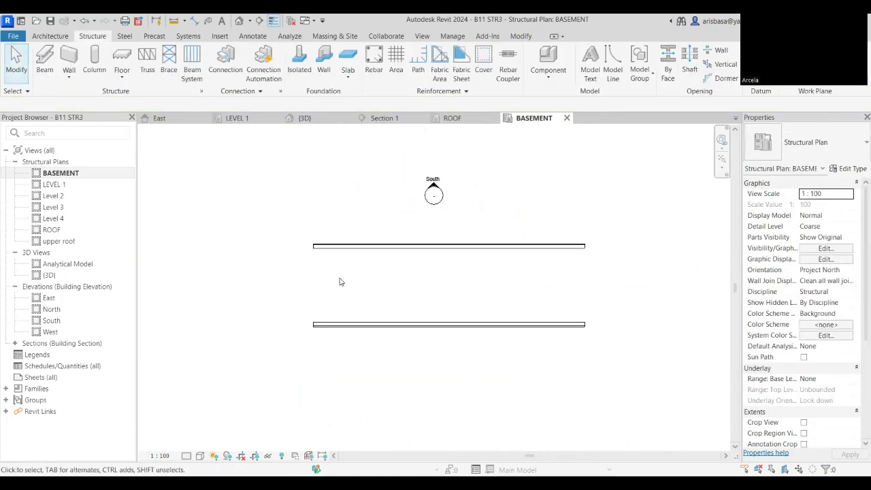
Place the first two M_Howe Flat Truss Standard trusses from the top wall to the bottom wall
{"action": "left_click", "coordinate": [147, 62]}
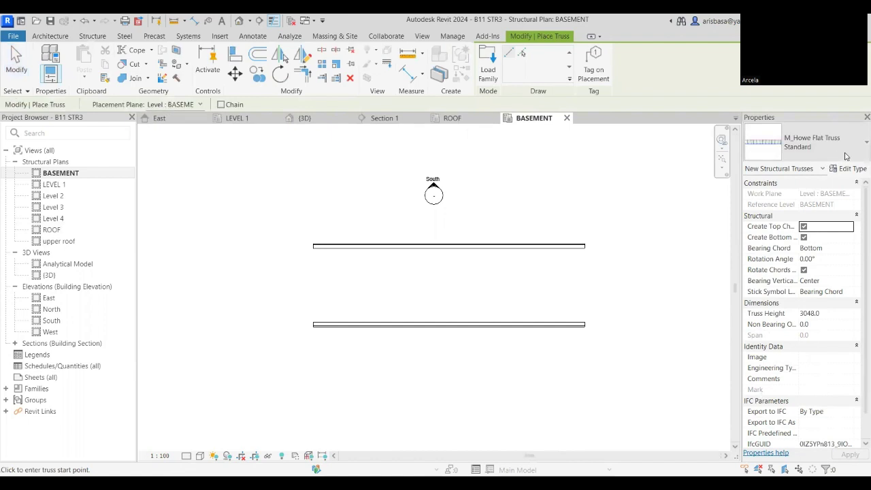
{"action": "scroll", "coordinate": [320, 266], "scroll_direction": "up", "scroll_amount": 3}
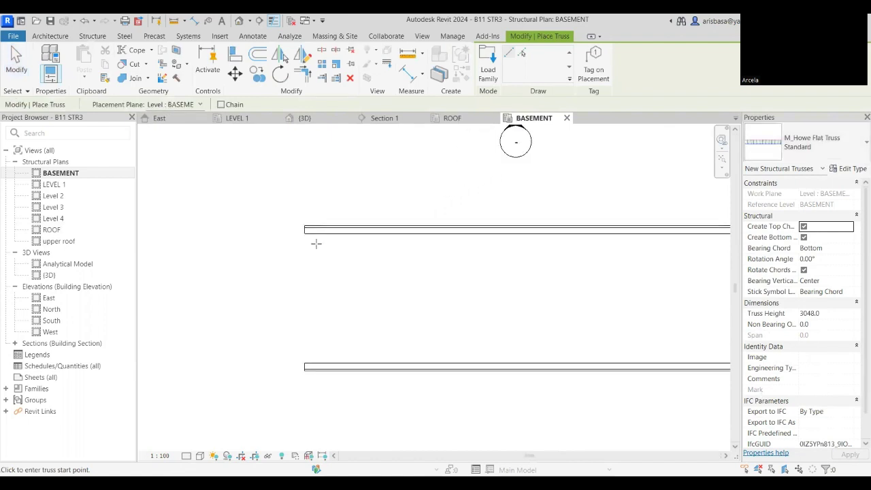
{"action": "left_click", "coordinate": [318, 231]}
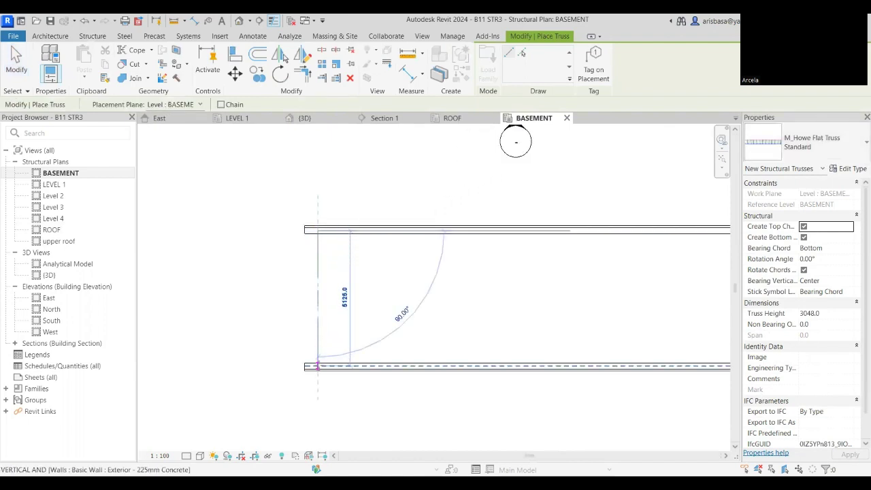
{"action": "left_click", "coordinate": [358, 362]}
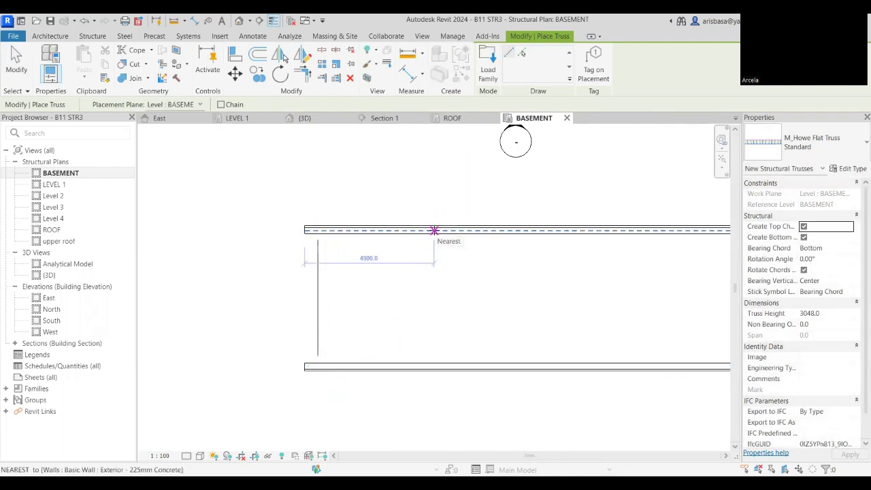
{"action": "left_click", "coordinate": [433, 230]}
{"action": "left_click", "coordinate": [433, 366]}
Place three more trusses across the walls, the last at the walls' ends
{"action": "scroll", "coordinate": [457, 341], "scroll_direction": "down", "scroll_amount": 2}
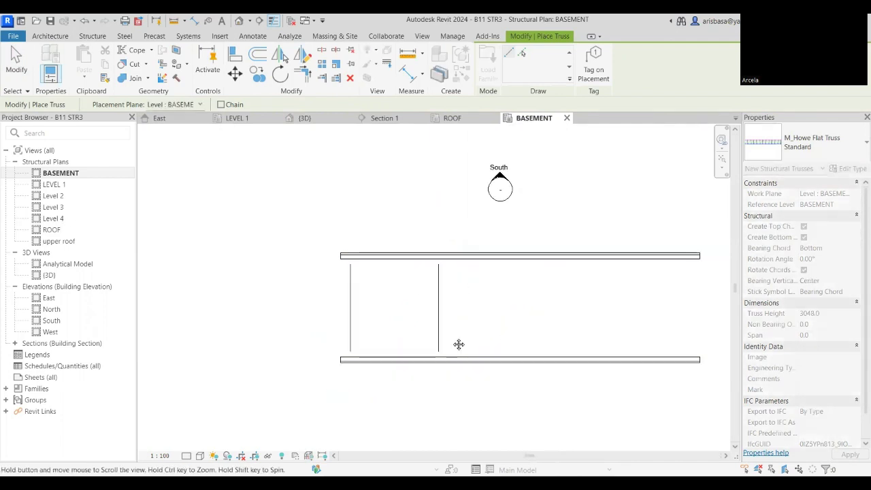
{"action": "middle_click_drag", "start_coordinate": [458, 343], "coordinate": [368, 294]}
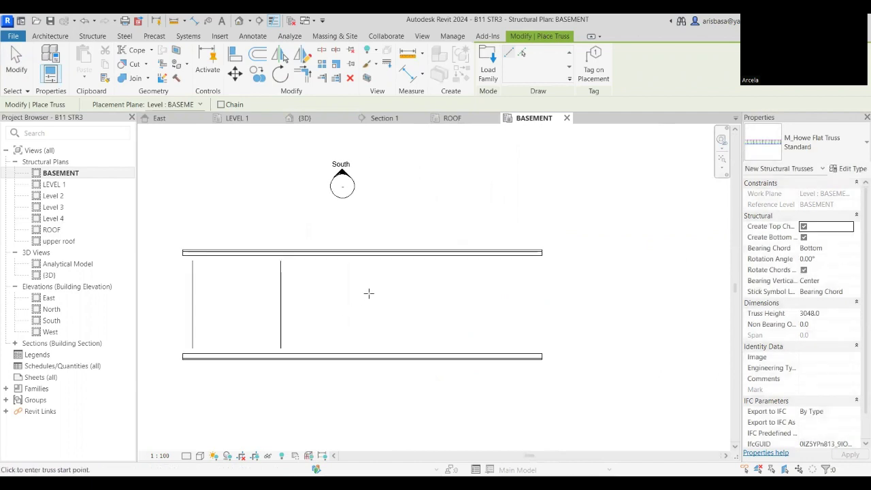
{"action": "left_click", "coordinate": [371, 253]}
{"action": "left_click", "coordinate": [456, 271]}
{"action": "left_click", "coordinate": [456, 253]}
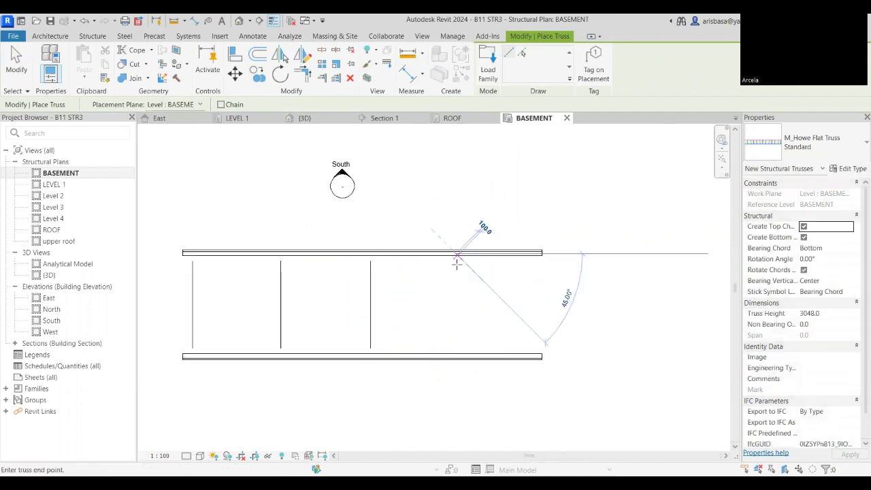
{"action": "left_click", "coordinate": [453, 353]}
{"action": "left_click", "coordinate": [539, 254]}
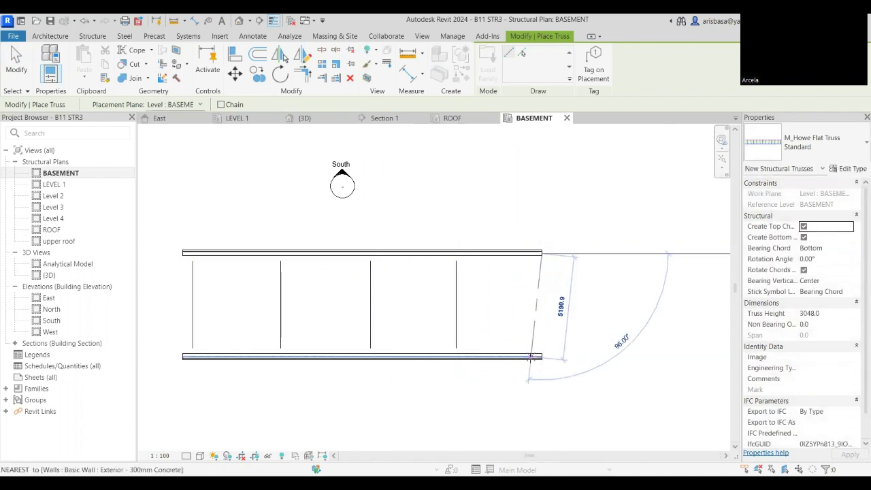
{"action": "left_click", "coordinate": [541, 354]}
{"action": "key", "text": "Escape"}
{"action": "key", "text": "Escape"}
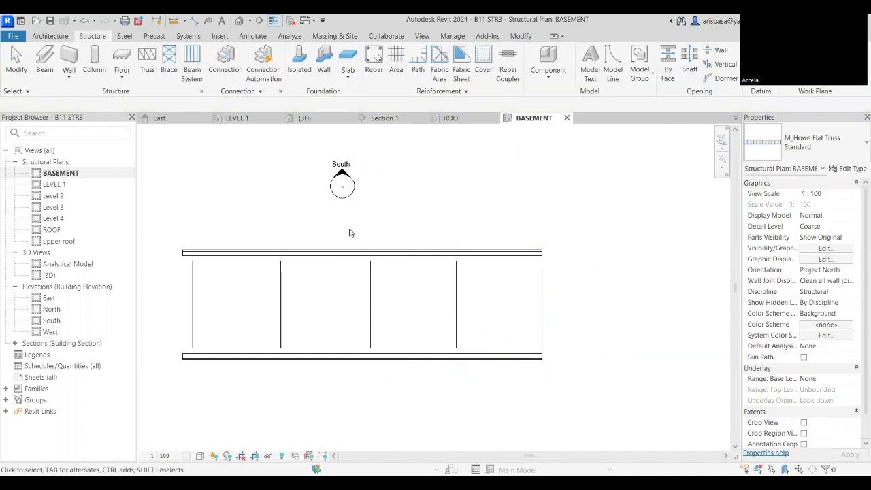
Switch to the 3D view and orbit to inspect the rows of trusses
{"action": "left_click", "coordinate": [304, 118]}
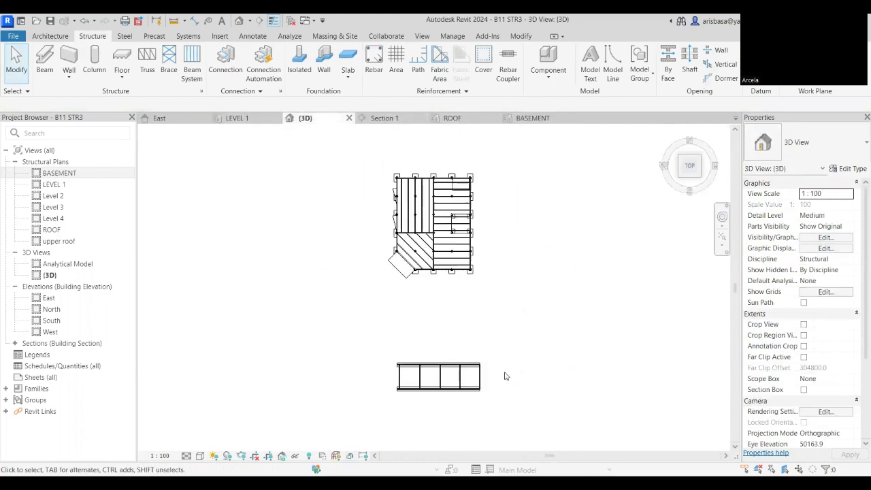
{"action": "middle_click_drag", "start_coordinate": [502, 375], "coordinate": [517, 414], "text": "shift"}
{"action": "scroll", "coordinate": [476, 401], "scroll_direction": "up", "scroll_amount": 4}
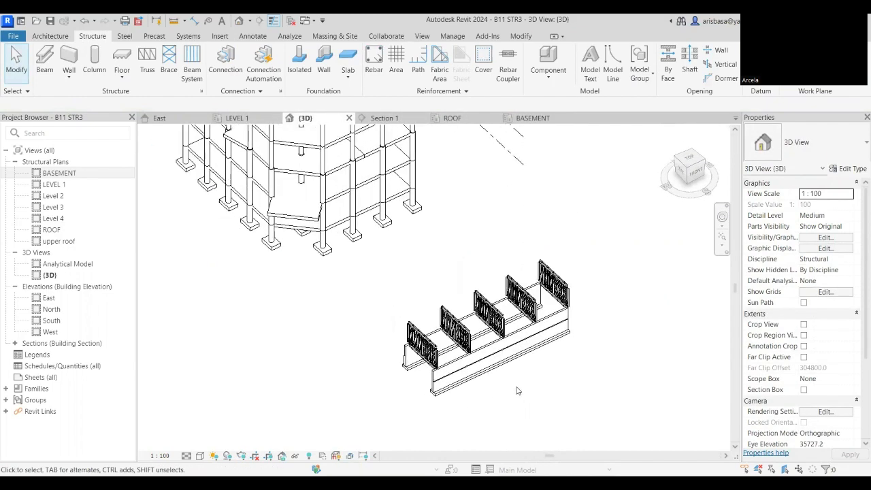
{"action": "middle_click_drag", "start_coordinate": [463, 395], "coordinate": [439, 370]}
{"action": "scroll", "coordinate": [479, 352], "scroll_direction": "up", "scroll_amount": 5}
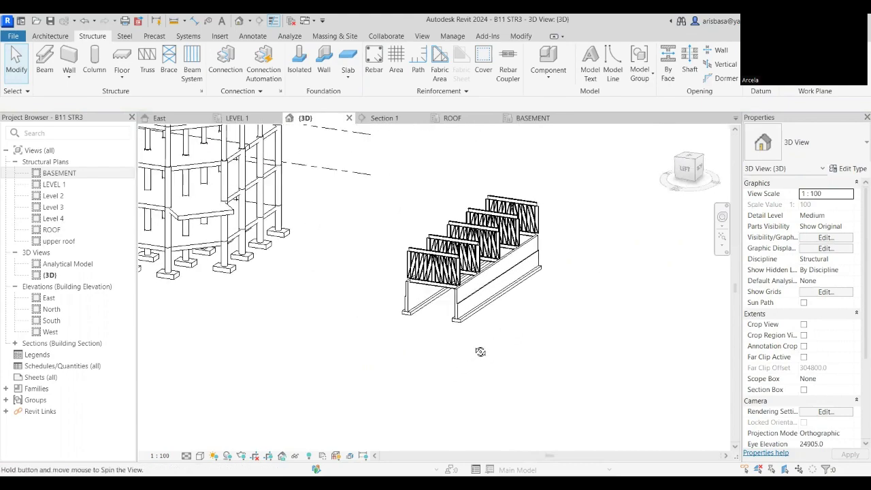
{"action": "scroll", "coordinate": [439, 289], "scroll_direction": "up", "scroll_amount": 2}
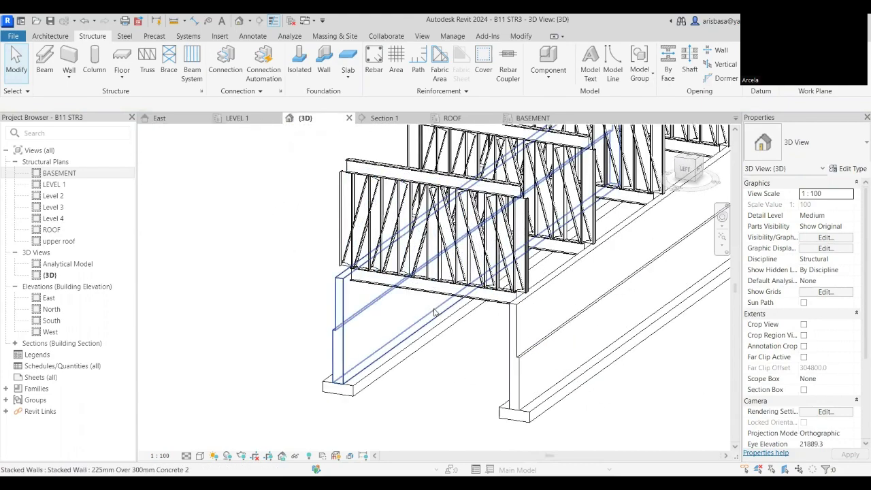
{"action": "scroll", "coordinate": [439, 320], "scroll_direction": "down", "scroll_amount": 3}
{"action": "middle_click_drag", "start_coordinate": [457, 368], "coordinate": [464, 340], "text": "shift"}
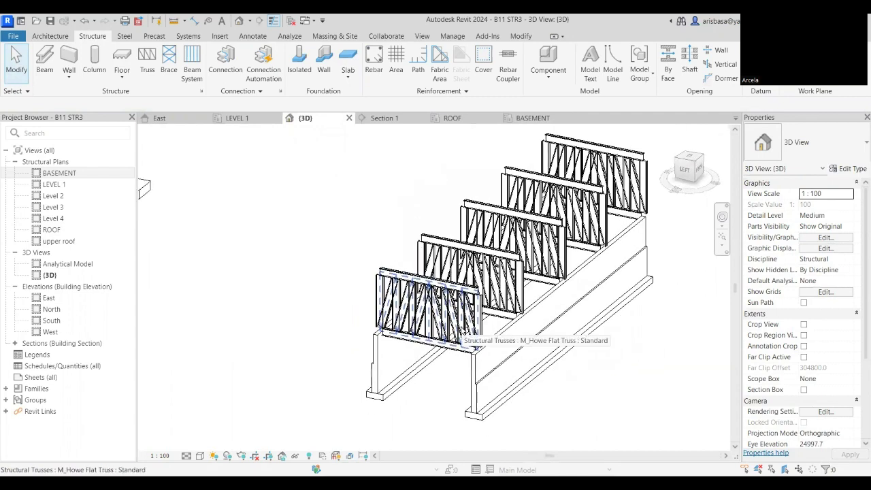
Try moving the stacked wall with its footing, cancel after the join error, then view ROOF
{"action": "left_click", "coordinate": [469, 326]}
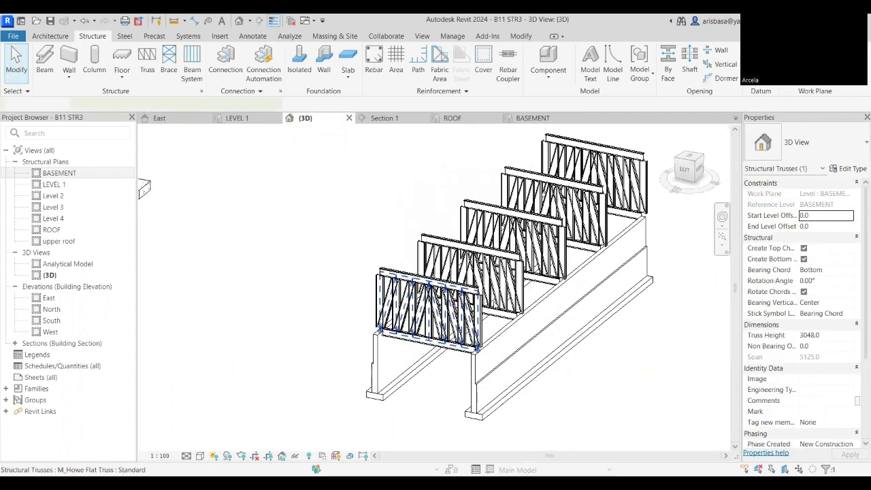
{"action": "left_click", "coordinate": [526, 333]}
{"action": "middle_click_drag", "start_coordinate": [526, 334], "coordinate": [507, 393], "text": "shift"}
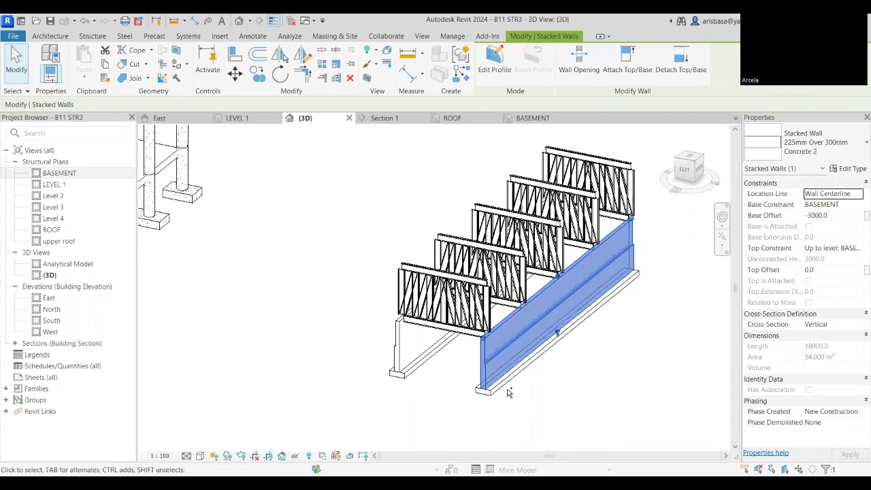
{"action": "left_click", "coordinate": [509, 387], "text": "ctrl"}
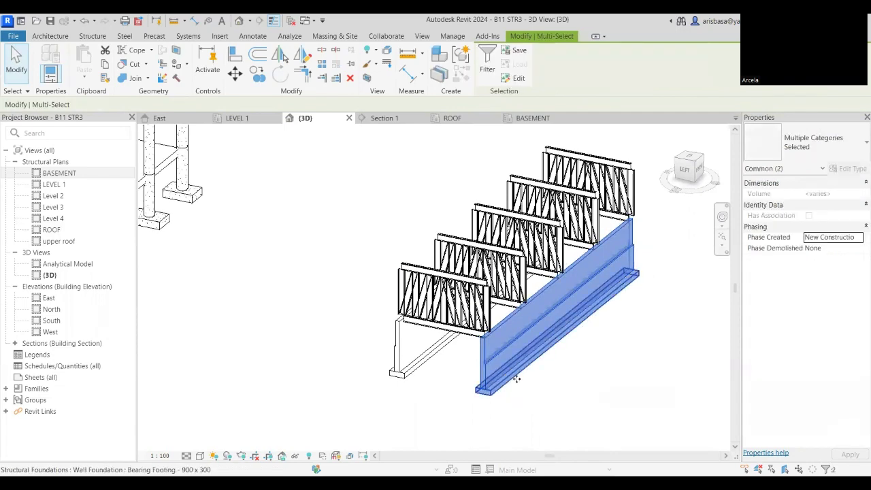
{"action": "mouse_move", "coordinate": [517, 380]}
{"action": "left_mouse_down"}
{"action": "mouse_move", "coordinate": [597, 400]}
{"action": "mouse_move", "coordinate": [575, 405]}
{"action": "left_mouse_up"}
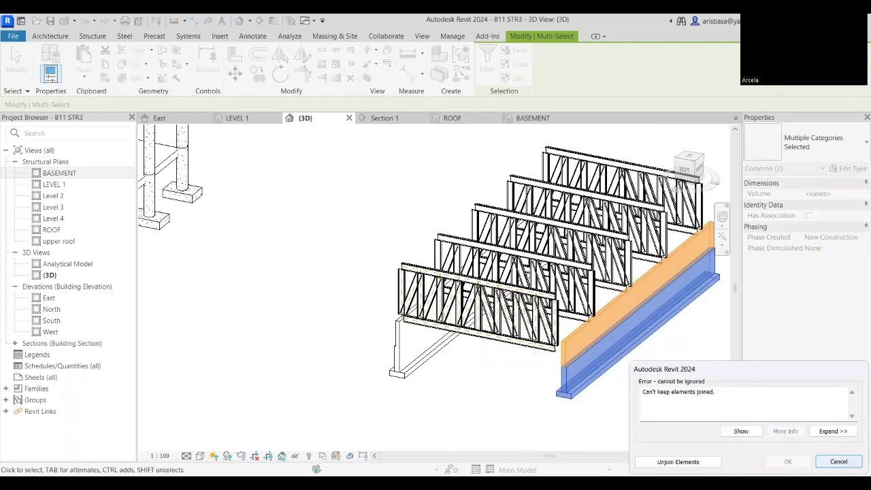
{"action": "left_click", "coordinate": [838, 461]}
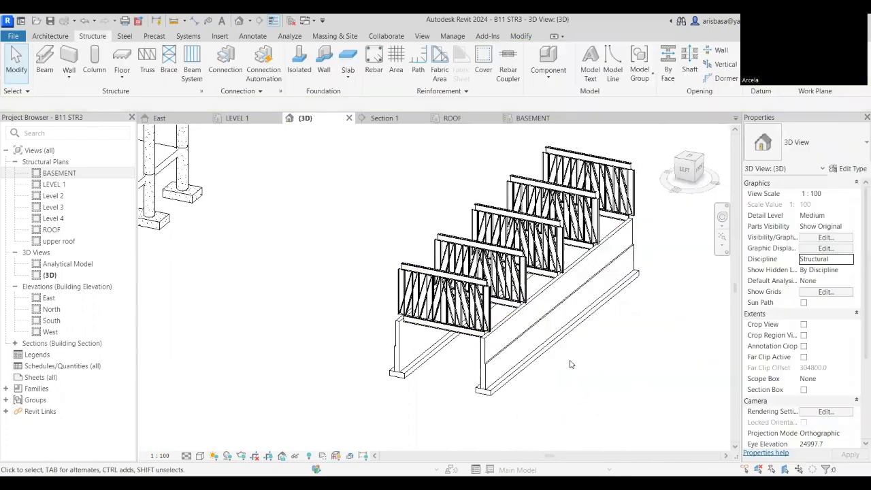
{"action": "scroll", "coordinate": [530, 225], "scroll_direction": "down", "scroll_amount": 2}
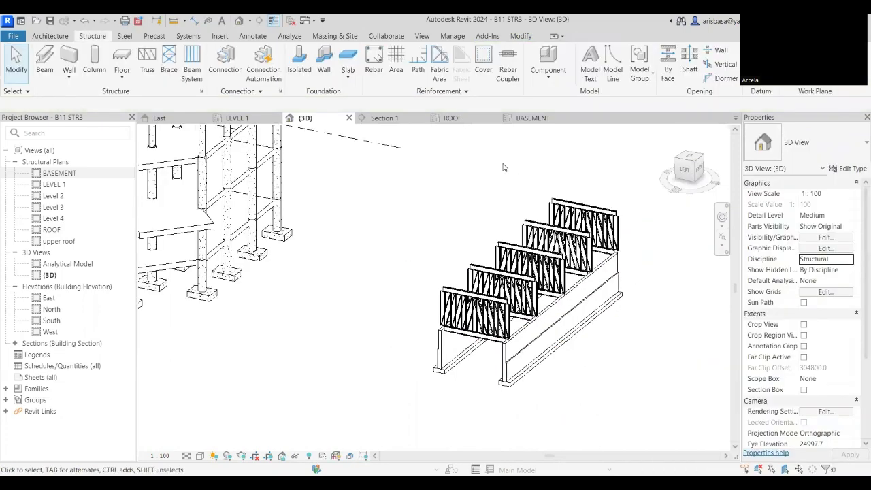
{"action": "left_click", "coordinate": [456, 119]}
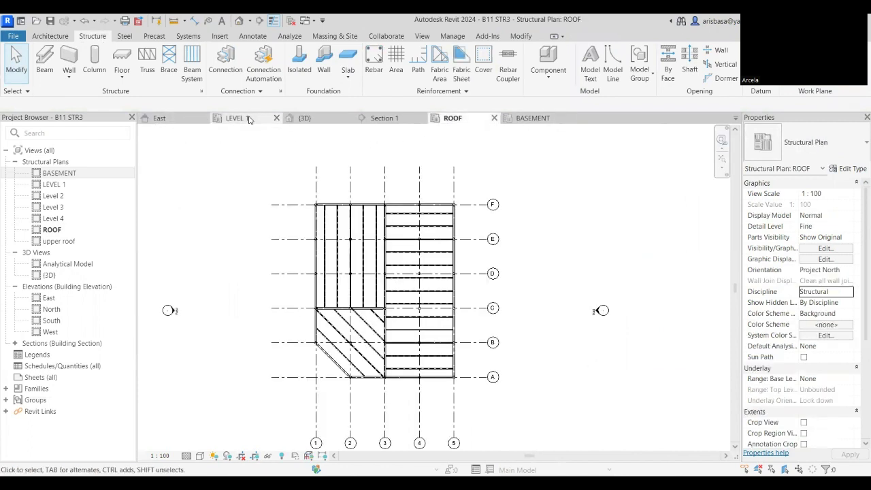
On the BASEMENT plan, drag the lower stacked wall farther down
{"action": "left_click", "coordinate": [535, 120]}
{"action": "scroll", "coordinate": [526, 221], "scroll_direction": "down", "scroll_amount": 2}
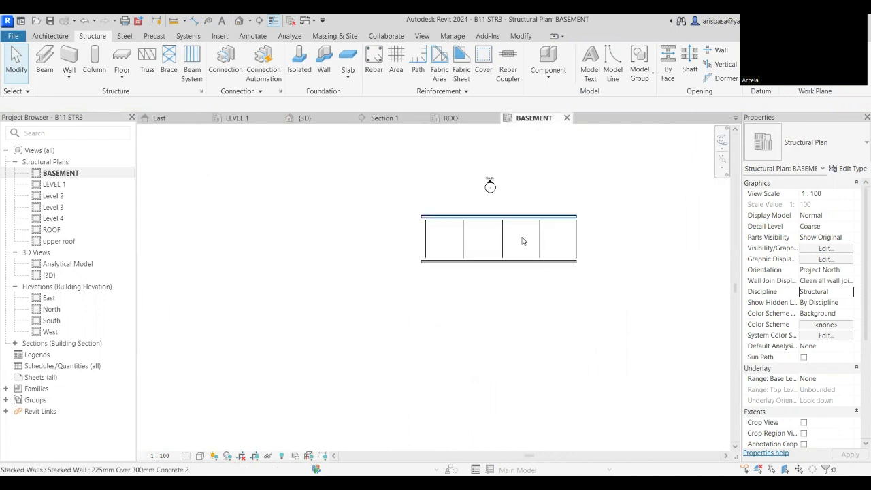
{"action": "left_click_drag", "start_coordinate": [386, 294], "coordinate": [612, 252]}
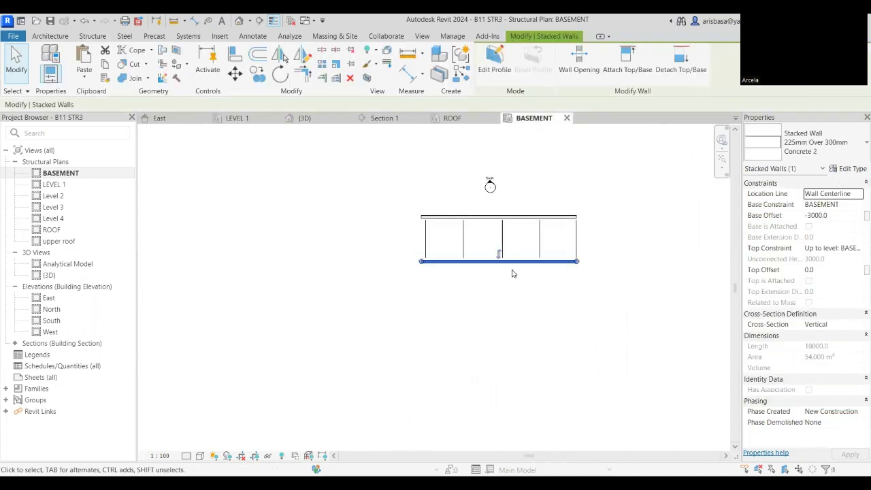
{"action": "left_click_drag", "start_coordinate": [512, 263], "coordinate": [509, 326]}
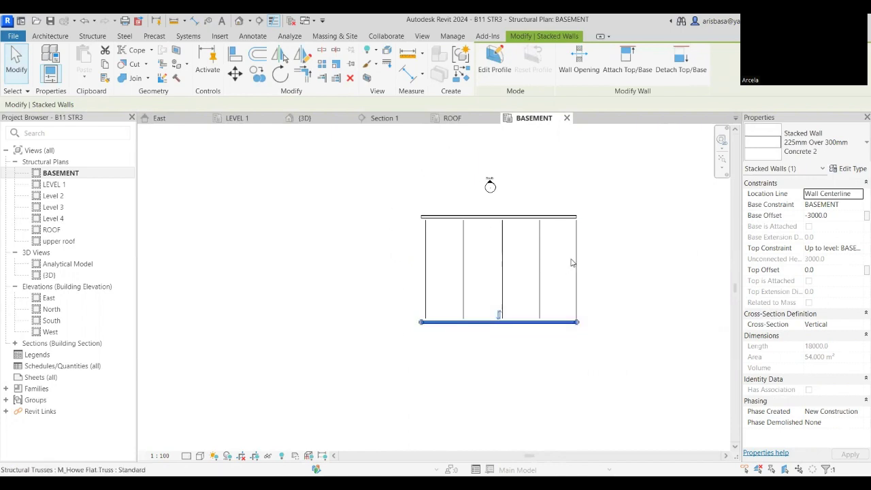
{"action": "left_click", "coordinate": [624, 272]}
Select all five trusses and show them in the 3D view
{"action": "left_click_drag", "start_coordinate": [624, 272], "coordinate": [404, 270]}
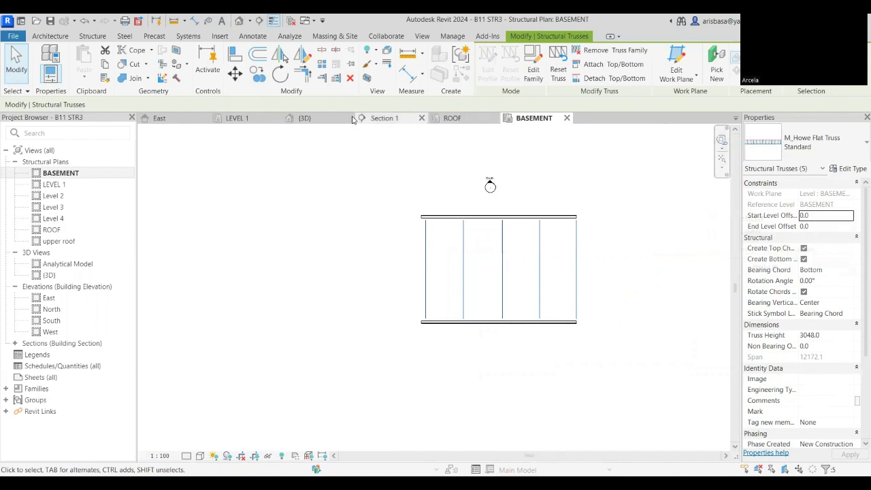
{"action": "left_click", "coordinate": [327, 118]}
{"action": "middle_click_drag", "start_coordinate": [493, 394], "coordinate": [497, 371]}
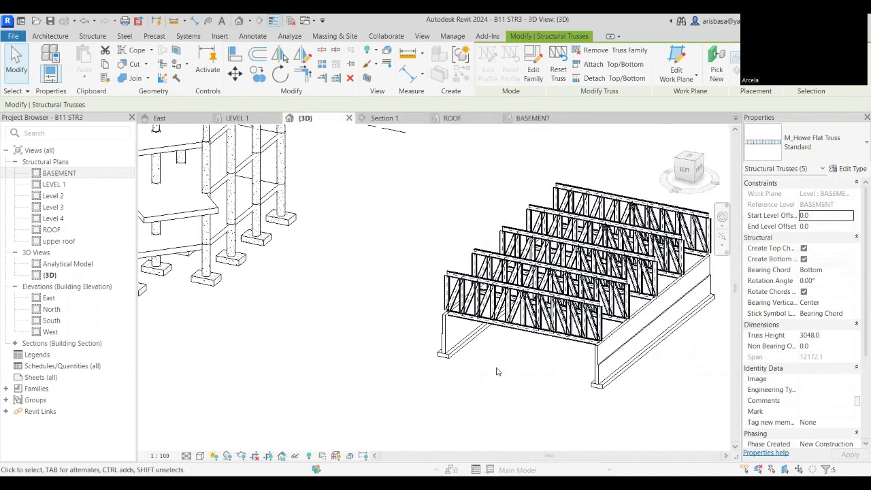
Set the trusses' Start Level Offset and End Level Offset to -3000
{"action": "double_click", "coordinate": [834, 215]}
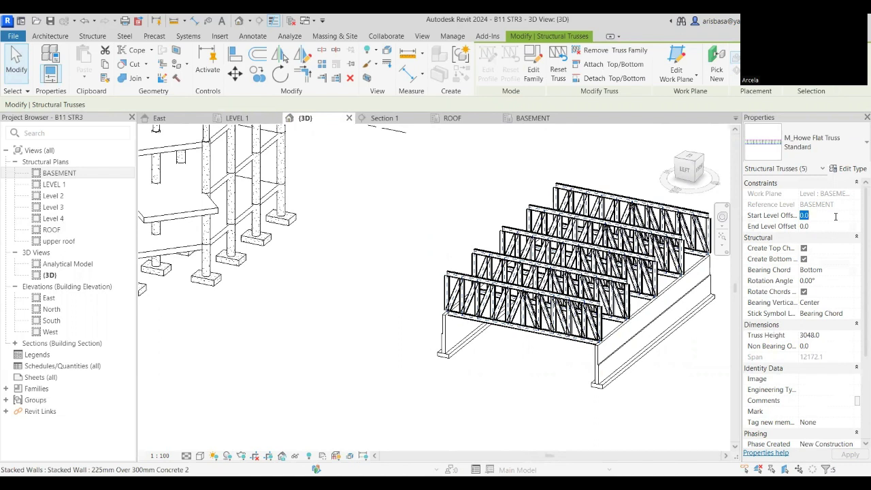
{"action": "key", "text": "BackSpace"}
{"action": "type", "text": "-3000"}
{"action": "left_click", "coordinate": [836, 227]}
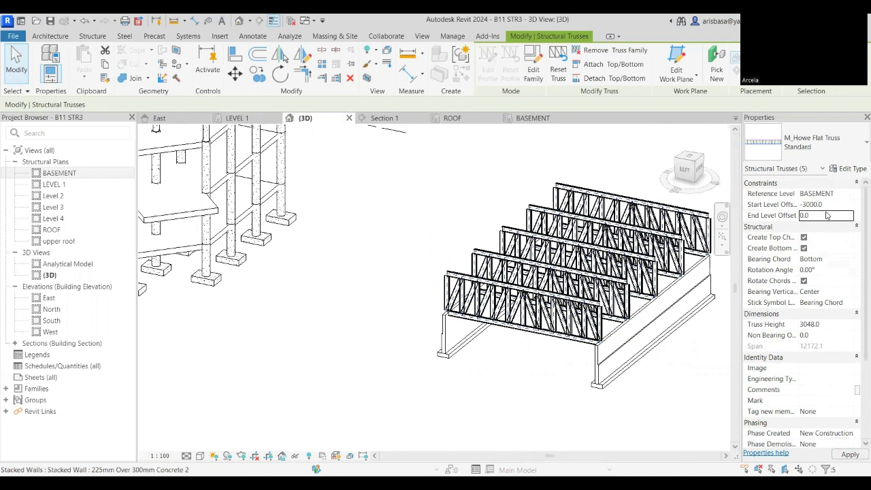
{"action": "left_click", "coordinate": [827, 215]}
{"action": "type", "text": "-3000"}
{"action": "key", "text": "Return"}
Orbit the 3D view to check the lowered trusses and select the adjacent stacked wall
{"action": "middle_click_drag", "start_coordinate": [539, 406], "coordinate": [496, 378]}
{"action": "scroll", "coordinate": [496, 378], "scroll_direction": "up", "scroll_amount": 4}
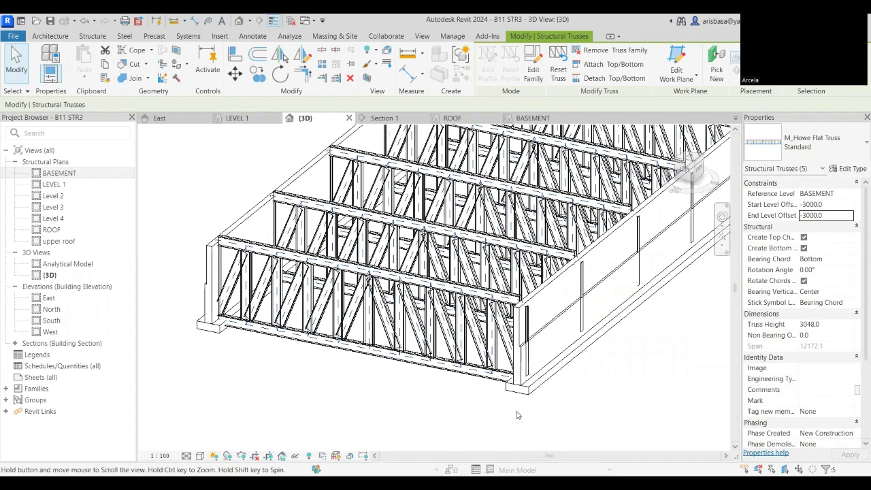
{"action": "scroll", "coordinate": [516, 412], "scroll_direction": "down", "scroll_amount": 5}
{"action": "middle_click_drag", "start_coordinate": [519, 398], "coordinate": [517, 330], "text": "shift"}
{"action": "scroll", "coordinate": [517, 330], "scroll_direction": "up", "scroll_amount": 2}
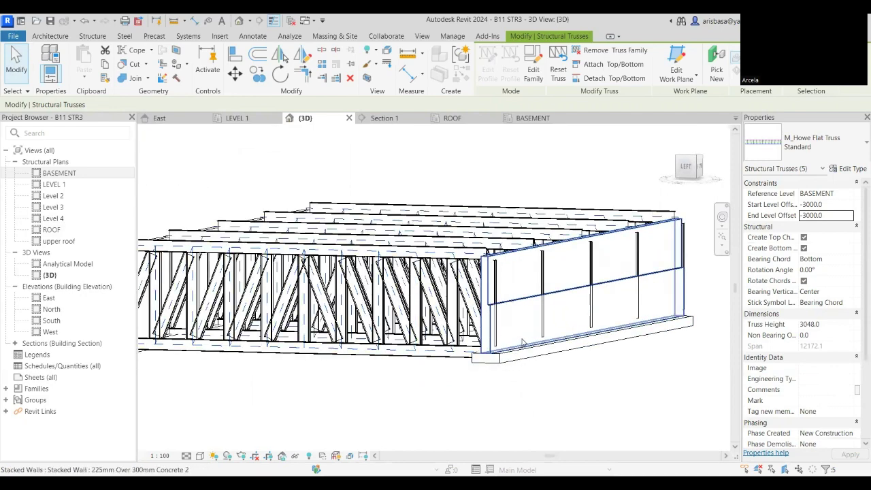
{"action": "left_click", "coordinate": [517, 346]}
{"action": "scroll", "coordinate": [545, 327], "scroll_direction": "down", "scroll_amount": 2}
{"action": "middle_click_drag", "start_coordinate": [544, 327], "coordinate": [567, 314]}
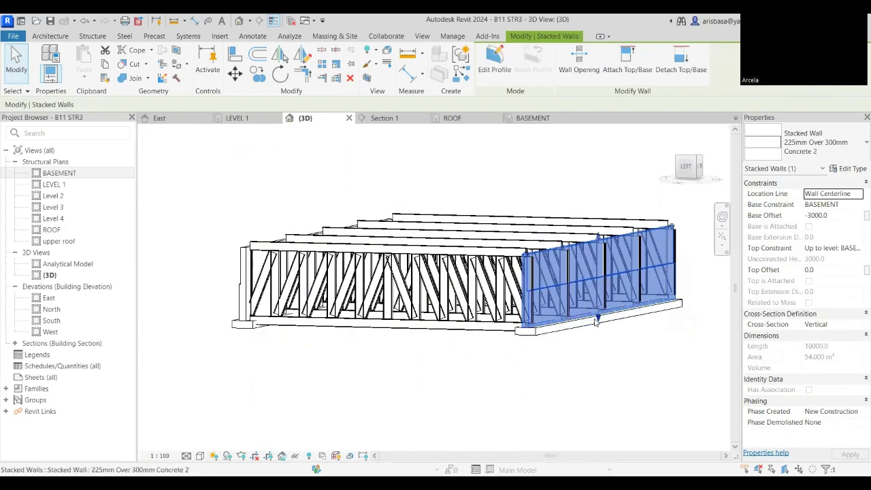
Drag the stacked wall's bottom handle down to extend its base
{"action": "left_click_drag", "start_coordinate": [597, 318], "coordinate": [604, 376]}
{"action": "middle_click_drag", "start_coordinate": [461, 381], "coordinate": [489, 392]}
{"action": "left_click", "coordinate": [461, 375]}
{"action": "scroll", "coordinate": [484, 367], "scroll_direction": "down", "scroll_amount": 2}
{"action": "scroll", "coordinate": [474, 408], "scroll_direction": "up", "scroll_amount": 2}
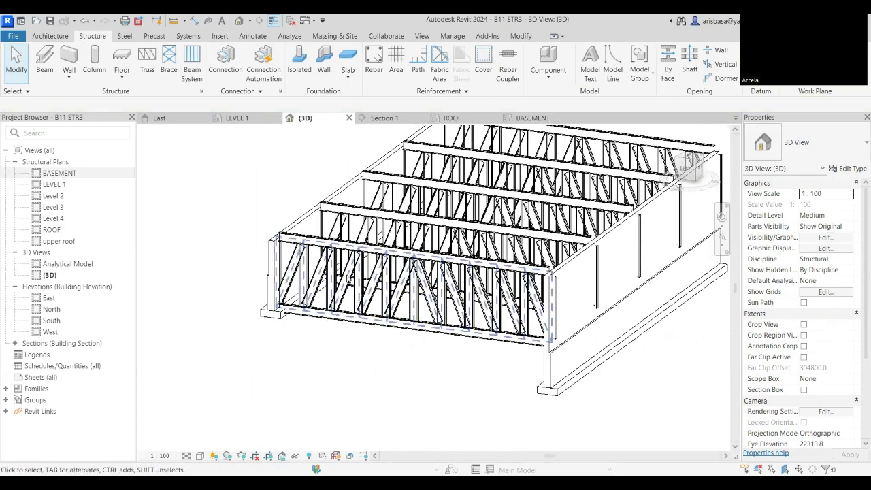
Use Align to line the element up with the bearing footing's edge
{"action": "left_click", "coordinate": [559, 395]}
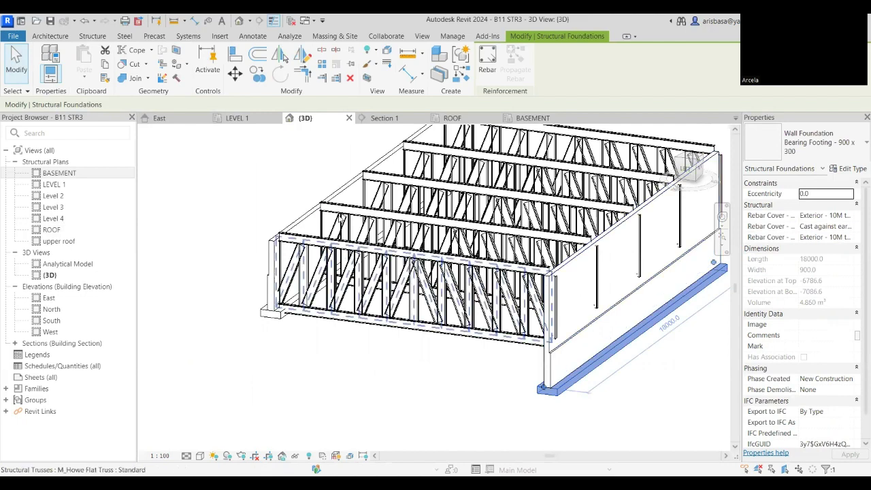
{"action": "left_click", "coordinate": [235, 55]}
{"action": "scroll", "coordinate": [571, 389], "scroll_direction": "up", "scroll_amount": 3}
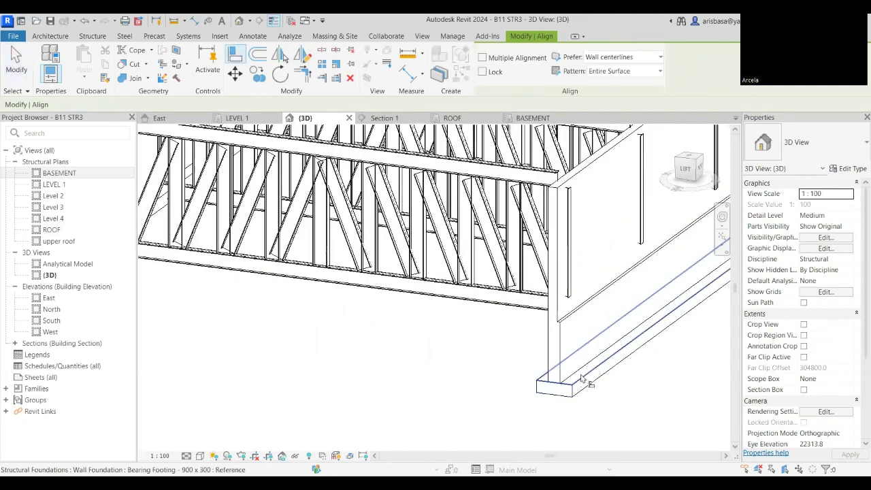
{"action": "left_click", "coordinate": [578, 389]}
{"action": "scroll", "coordinate": [467, 386], "scroll_direction": "down", "scroll_amount": 2}
{"action": "scroll", "coordinate": [467, 385], "scroll_direction": "down", "scroll_amount": 2}
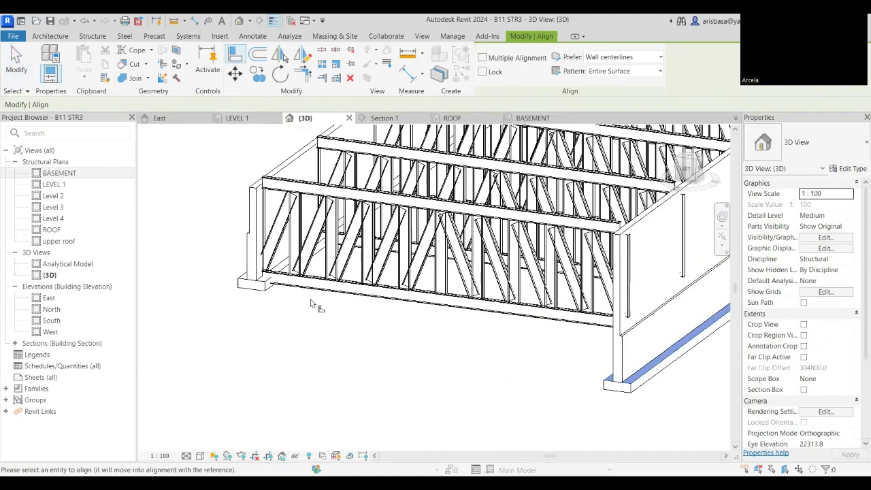
{"action": "scroll", "coordinate": [257, 288], "scroll_direction": "up", "scroll_amount": 4}
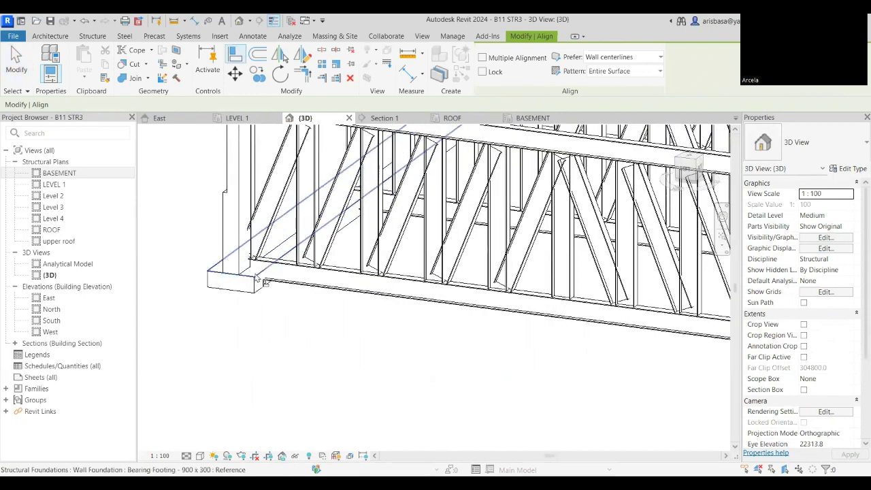
{"action": "left_click", "coordinate": [256, 278]}
{"action": "left_click", "coordinate": [258, 272]}
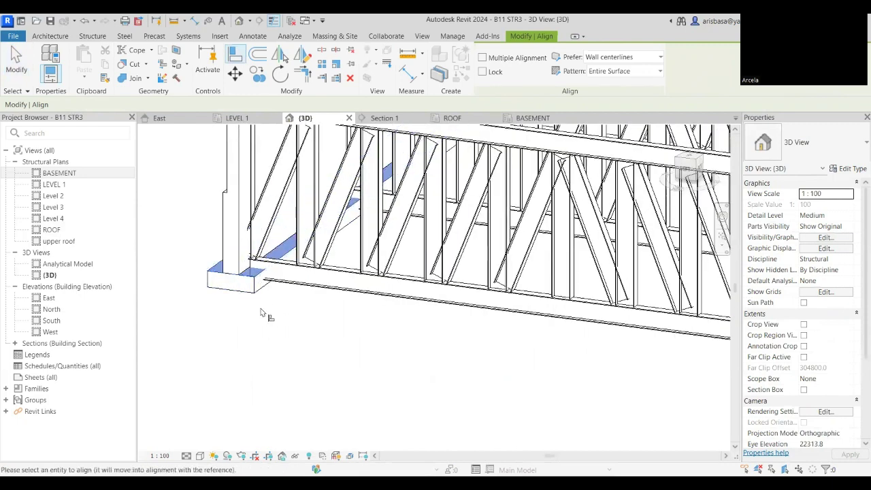
{"action": "scroll", "coordinate": [260, 313], "scroll_direction": "down", "scroll_amount": 2}
{"action": "key", "text": "Escape"}
{"action": "key", "text": "Escape"}
Drag the bearing footing's ends to sit under the wall
{"action": "left_click", "coordinate": [251, 295]}
{"action": "scroll", "coordinate": [250, 294], "scroll_direction": "down", "scroll_amount": 1}
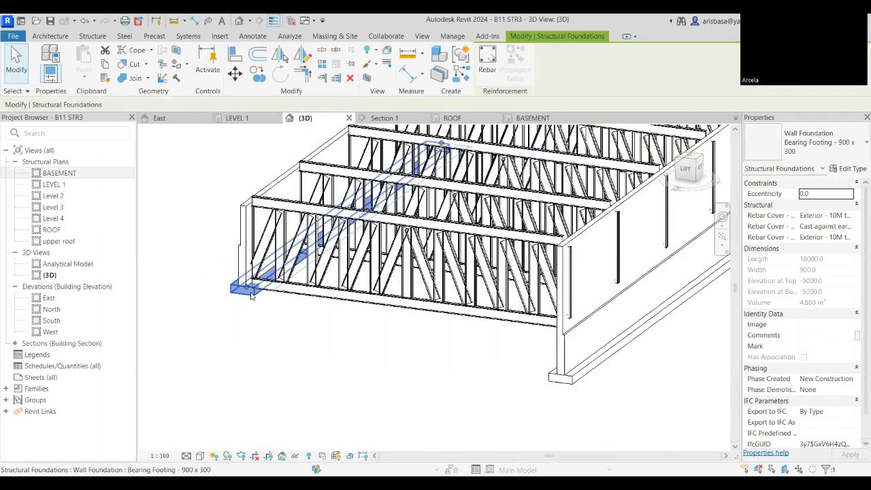
{"action": "scroll", "coordinate": [250, 295], "scroll_direction": "down", "scroll_amount": 1}
{"action": "mouse_move", "coordinate": [245, 291]}
{"action": "left_mouse_down"}
{"action": "mouse_move", "coordinate": [259, 352]}
{"action": "mouse_move", "coordinate": [247, 292]}
{"action": "left_mouse_up"}
{"action": "left_click_drag", "start_coordinate": [249, 326], "coordinate": [297, 364]}
{"action": "scroll", "coordinate": [533, 268], "scroll_direction": "down", "scroll_amount": 1}
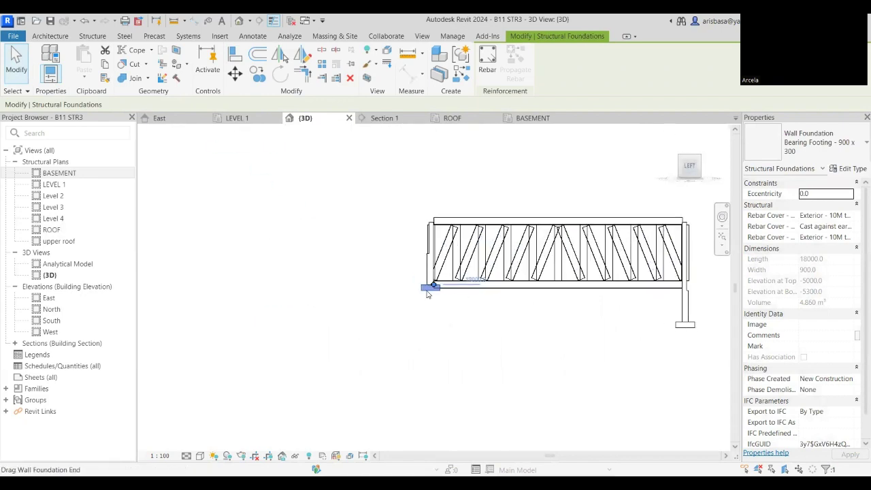
{"action": "mouse_move", "coordinate": [432, 297]}
{"action": "left_mouse_down"}
{"action": "mouse_move", "coordinate": [435, 329]}
{"action": "mouse_move", "coordinate": [430, 313]}
{"action": "left_mouse_up"}
{"action": "left_click", "coordinate": [427, 301]}
Lower the other stacked wall's base down toward its footing
{"action": "left_click", "coordinate": [429, 286]}
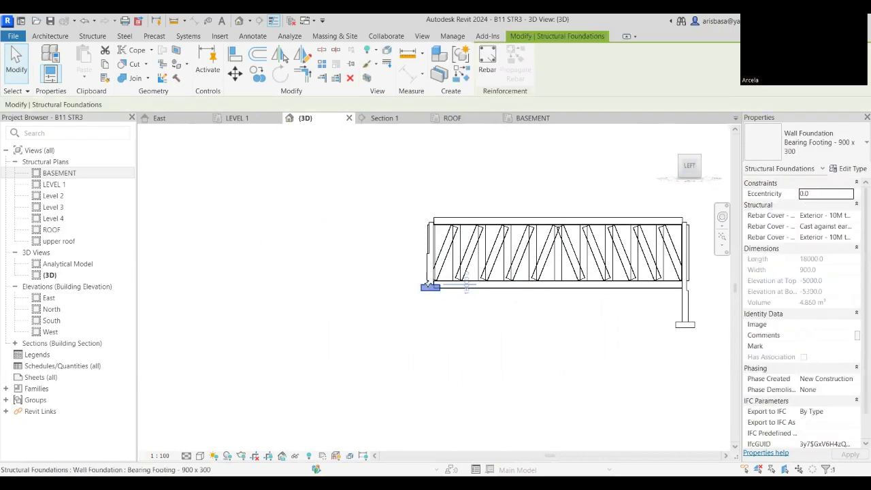
{"action": "left_click", "coordinate": [428, 274]}
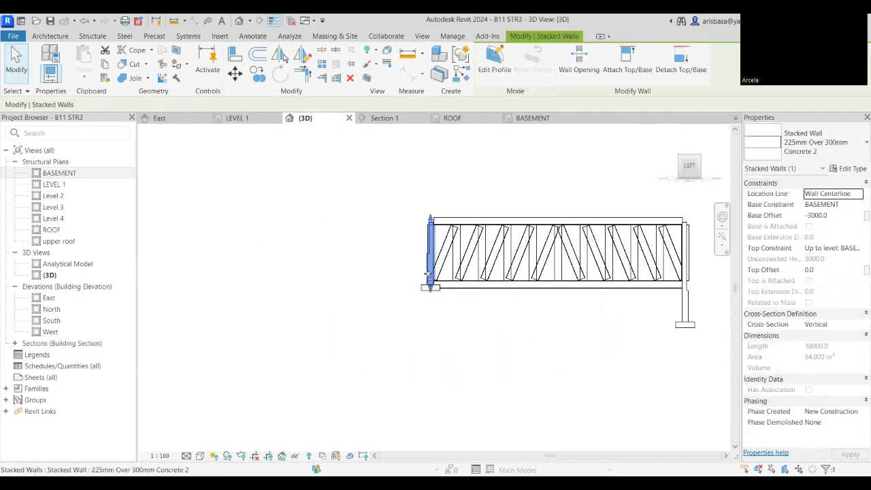
{"action": "left_click_drag", "start_coordinate": [430, 288], "coordinate": [431, 351]}
{"action": "left_click", "coordinate": [496, 358]}
{"action": "scroll", "coordinate": [496, 358], "scroll_direction": "down", "scroll_amount": 2}
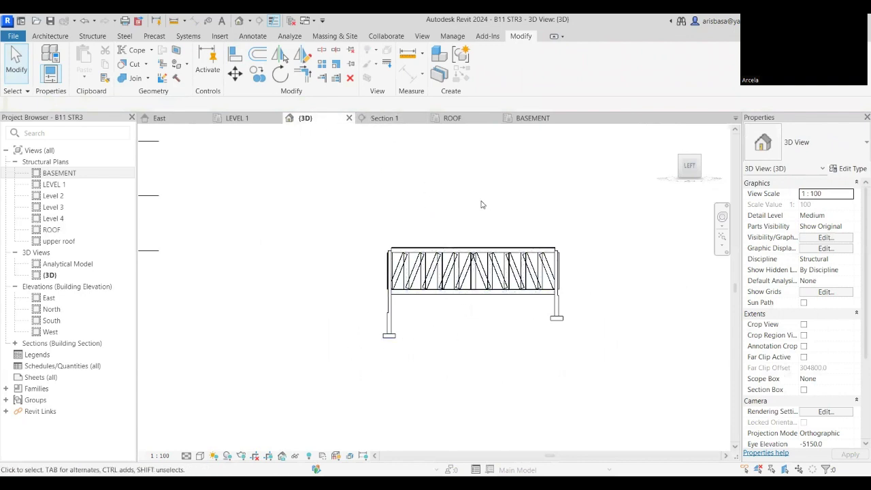
{"action": "left_click", "coordinate": [671, 154]}
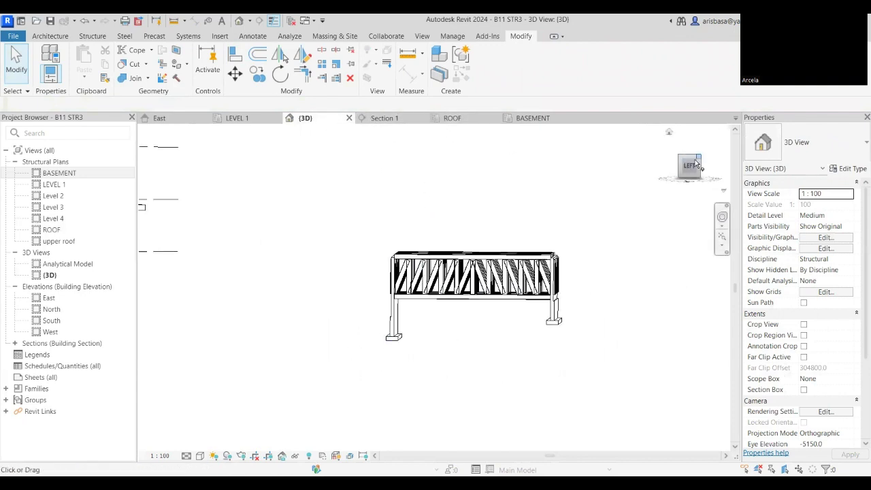
{"action": "middle_click_drag", "start_coordinate": [558, 366], "coordinate": [518, 324], "text": "shift"}
{"action": "scroll", "coordinate": [583, 345], "scroll_direction": "up", "scroll_amount": 3}
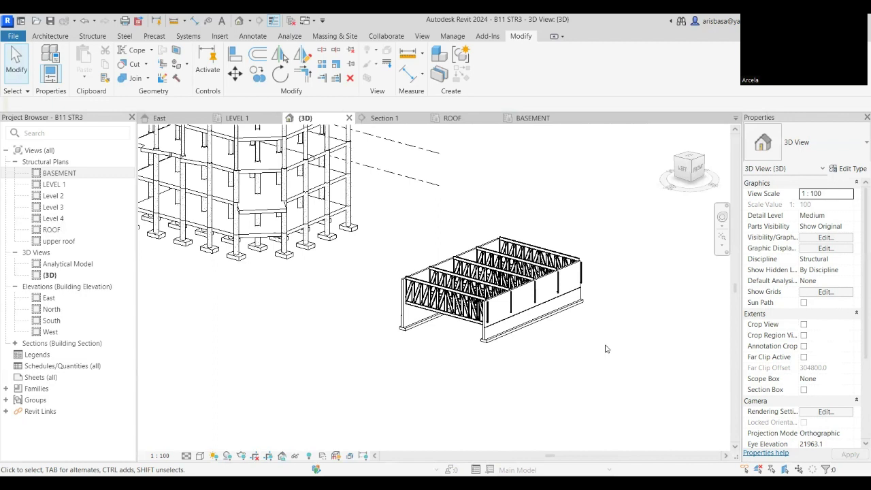
{"action": "scroll", "coordinate": [586, 326], "scroll_direction": "up", "scroll_amount": 3}
{"action": "middle_click_drag", "start_coordinate": [587, 325], "coordinate": [566, 378]}
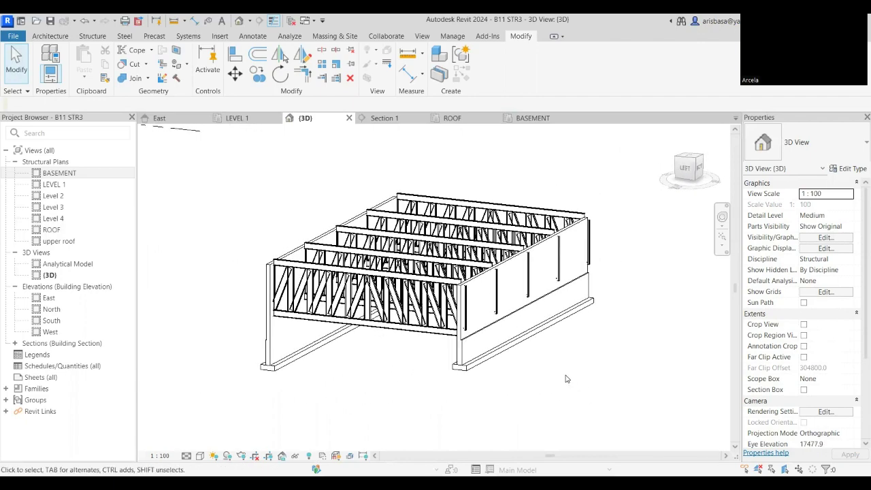